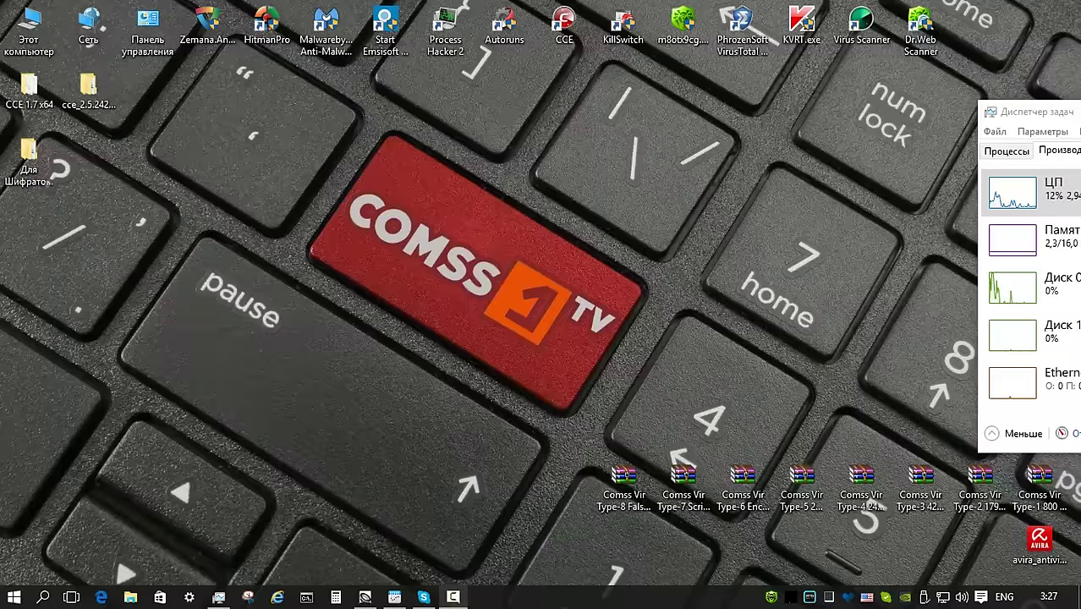
Extract the Comss Vir Type-1 to Type-6 archives onto the desktop, entering the archive password for each
{"action": "right_click", "coordinate": [1039, 491]}
{"action": "left_click", "coordinate": [845, 219]}
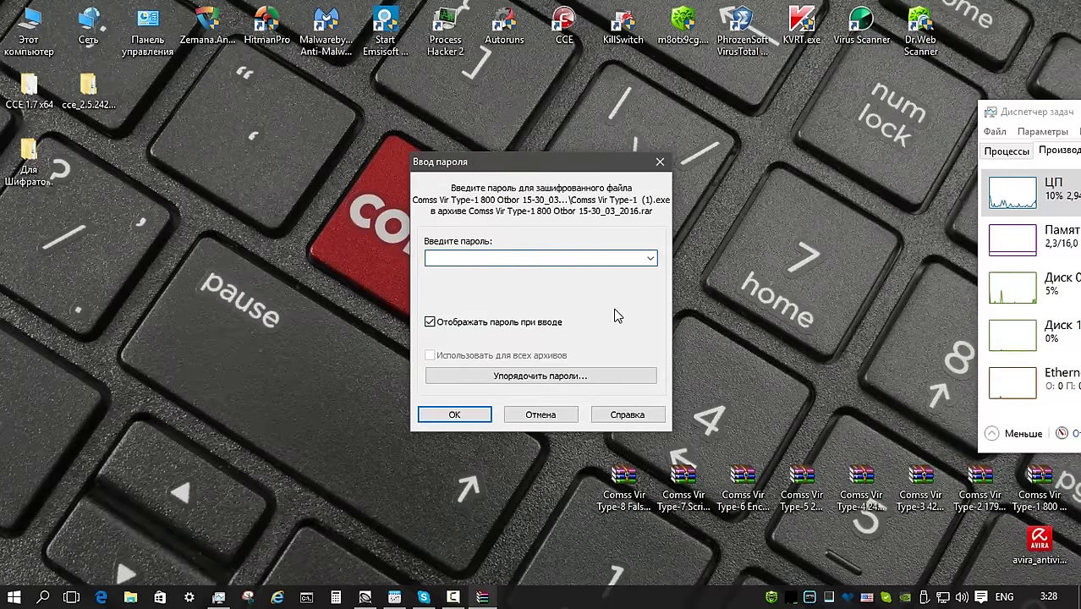
{"action": "key", "text": "Return"}
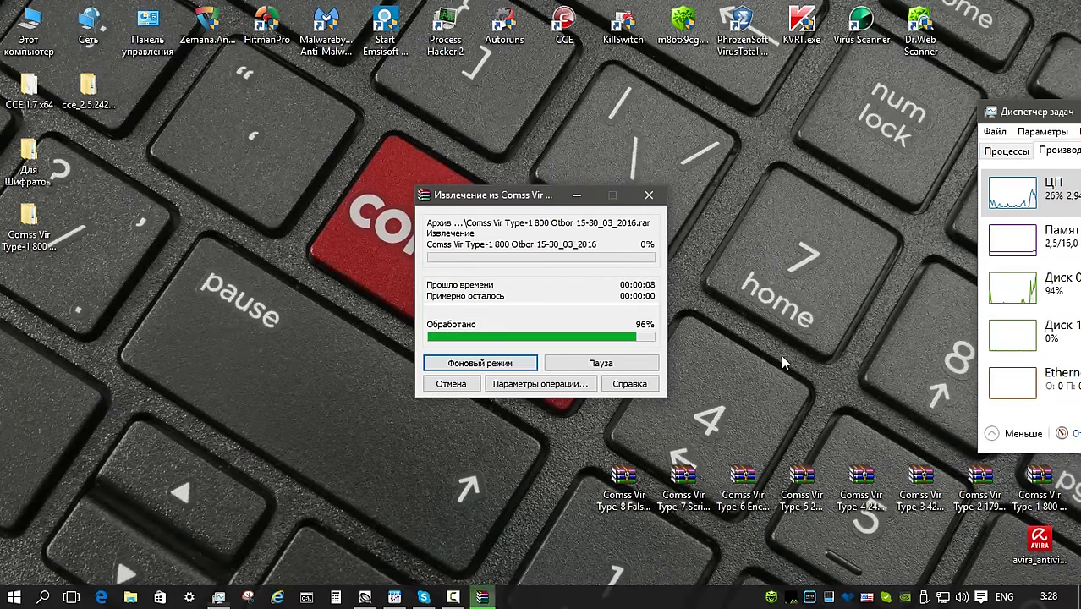
{"action": "key", "text": "Return"}
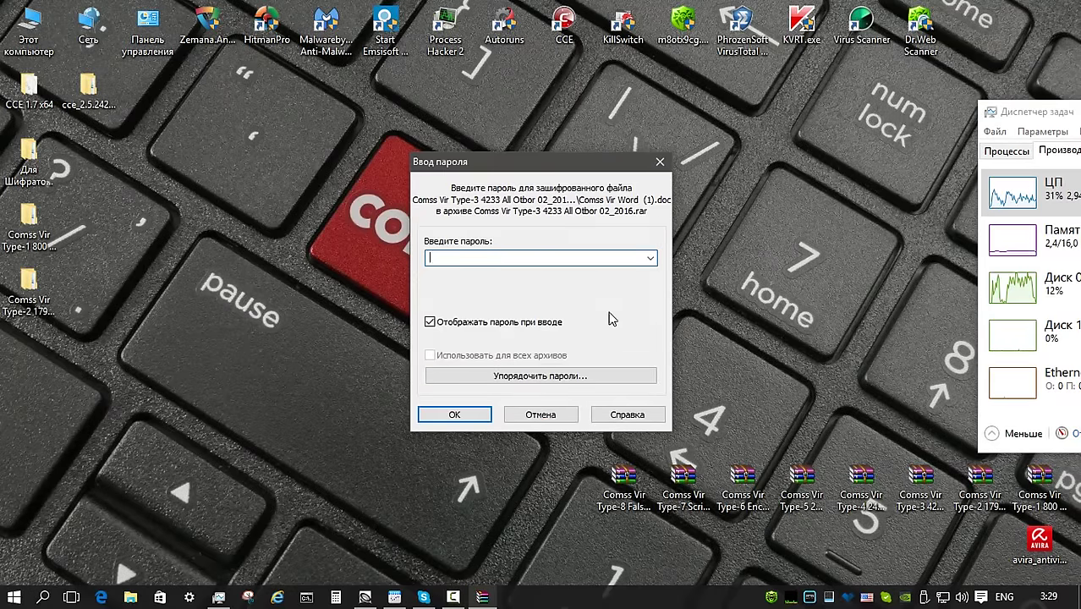
{"action": "key", "text": "Return"}
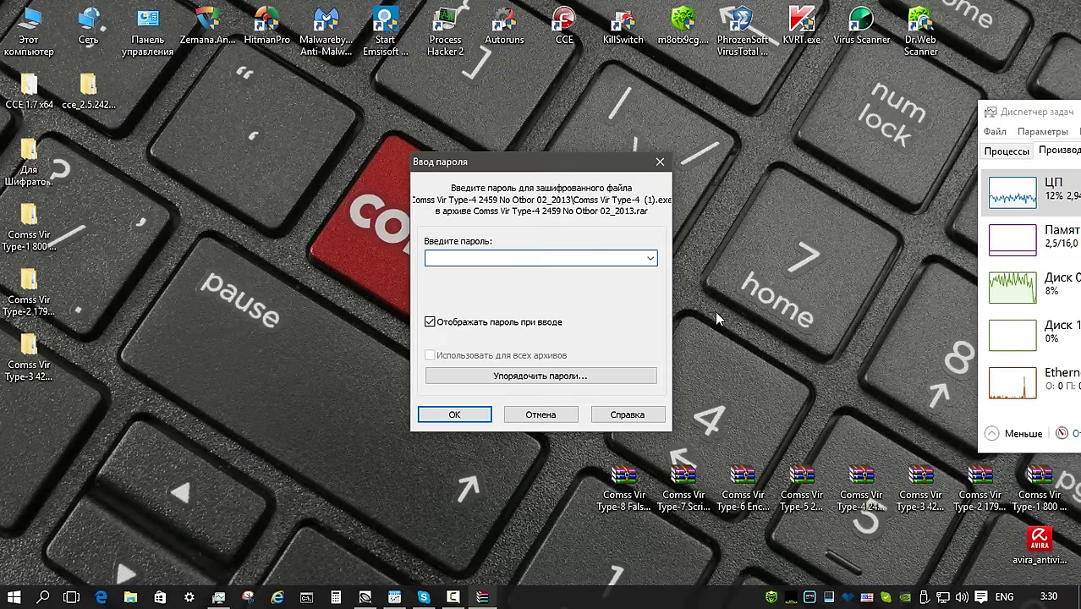
{"action": "key", "text": "Return"}
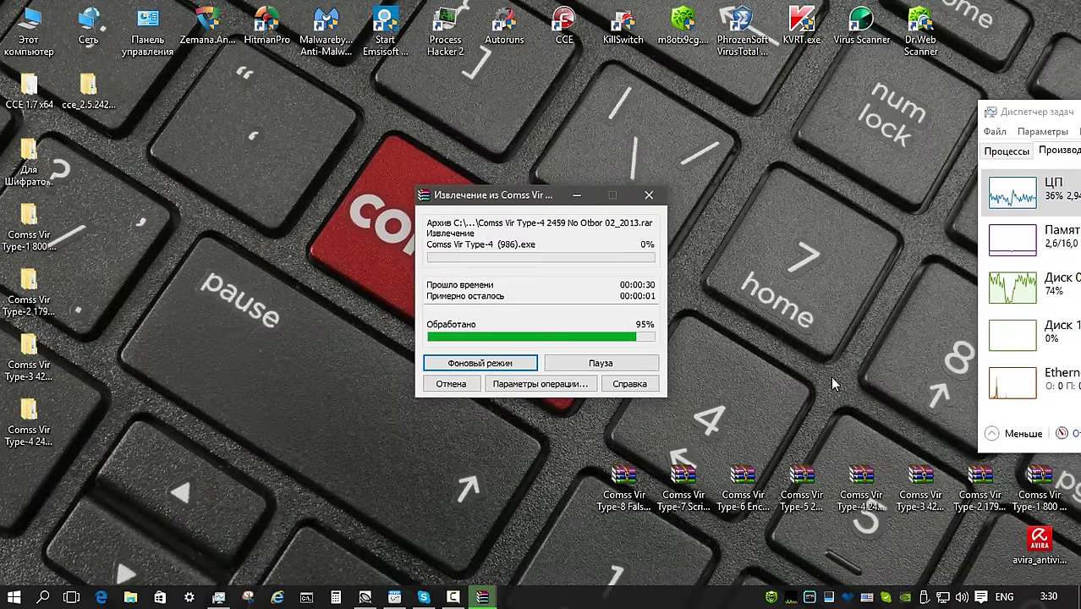
{"action": "key", "text": "Return"}
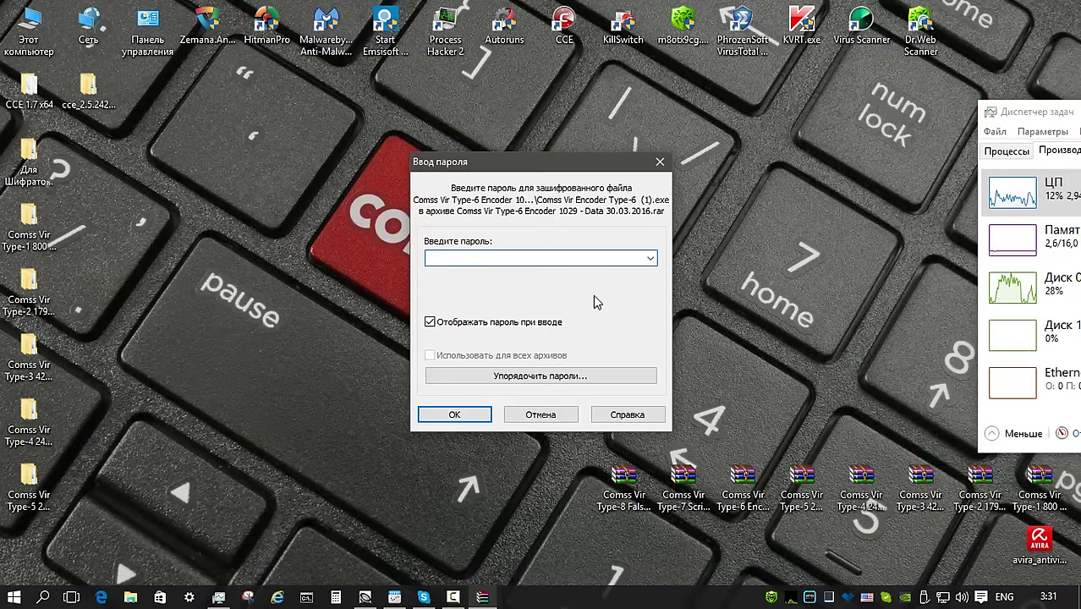
{"action": "key", "text": "Return"}
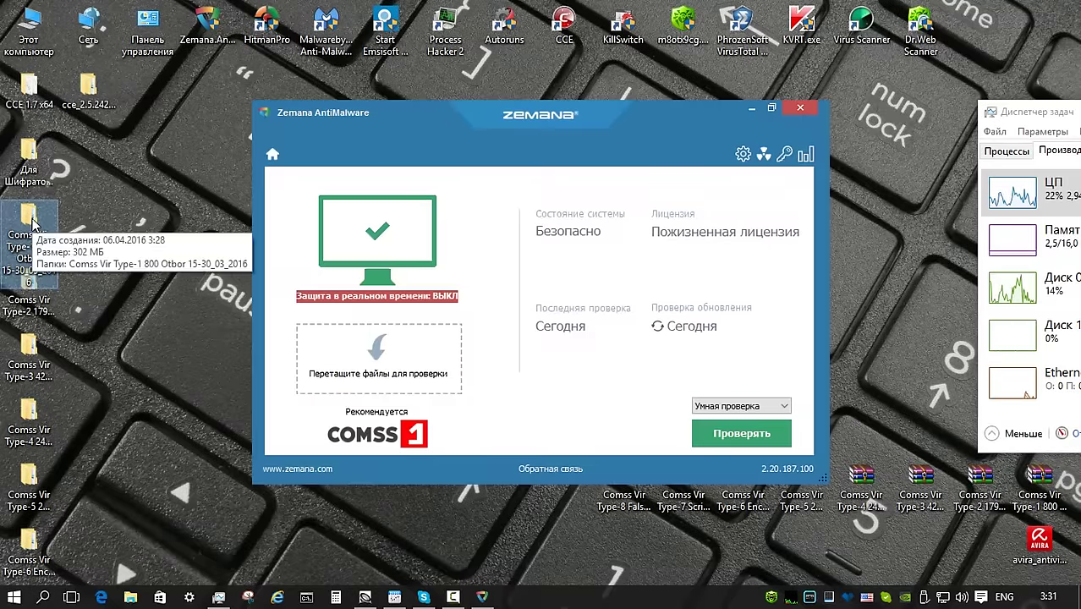
Scan the extracted Comss Vir folders one at a time in Zemana AntiMalware, leaving the detections unprocessed
{"action": "left_click_drag", "start_coordinate": [32, 221], "coordinate": [380, 350]}
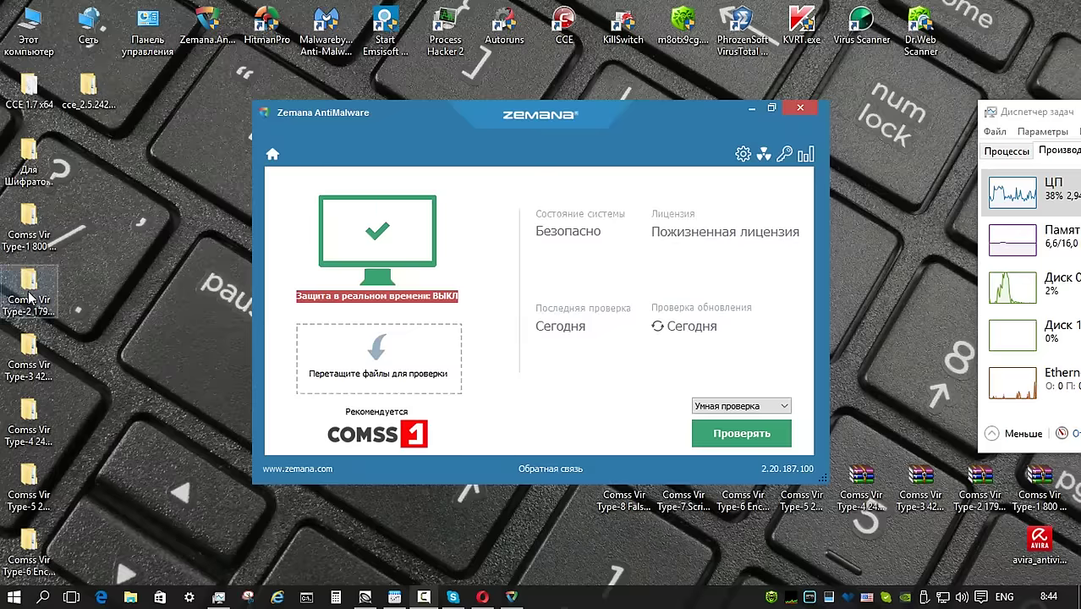
{"action": "left_click_drag", "start_coordinate": [28, 291], "coordinate": [363, 358]}
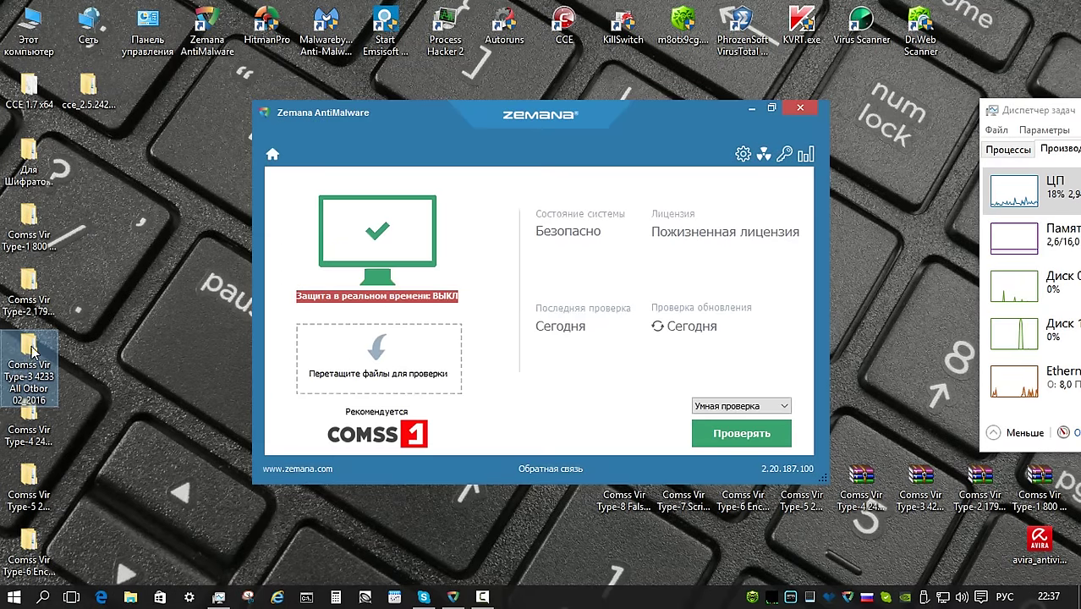
{"action": "left_click_drag", "start_coordinate": [28, 355], "coordinate": [380, 346]}
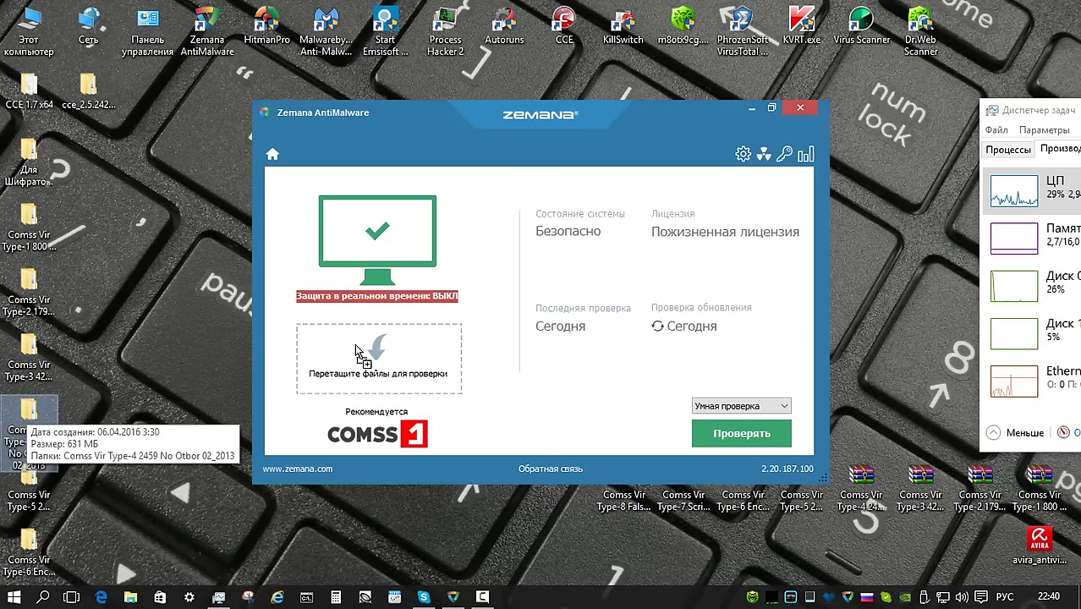
{"action": "left_click_drag", "start_coordinate": [356, 348], "coordinate": [372, 359]}
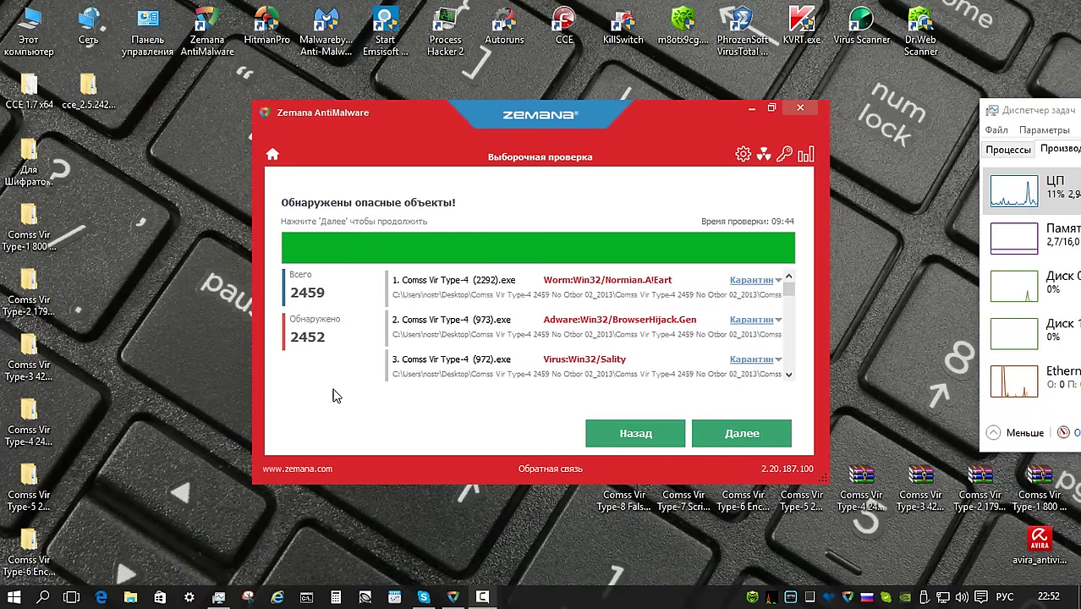
{"action": "left_click", "coordinate": [635, 433]}
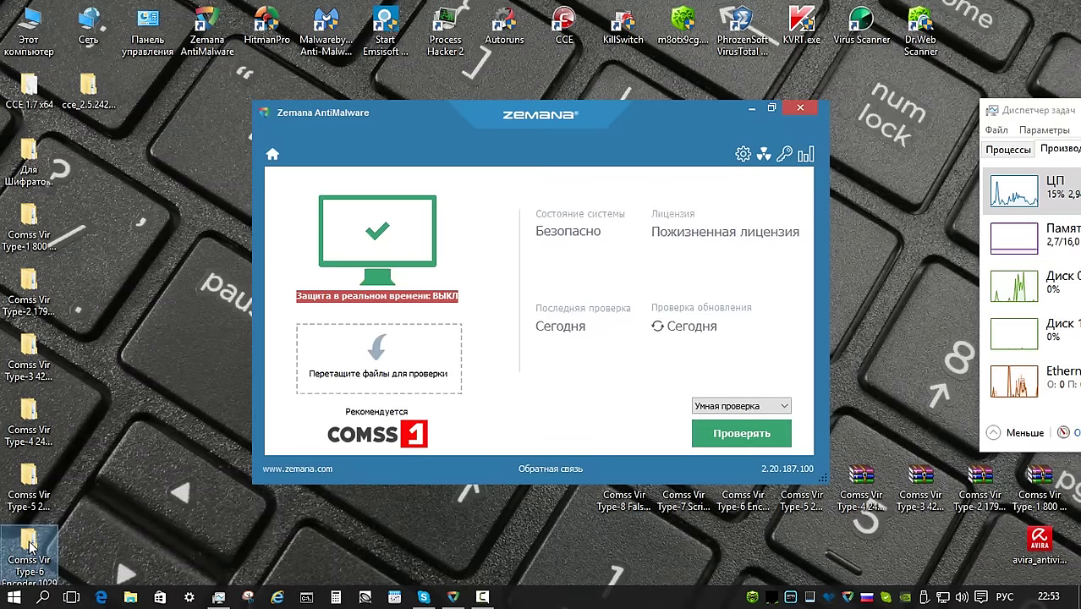
{"action": "left_click_drag", "start_coordinate": [30, 554], "coordinate": [365, 352]}
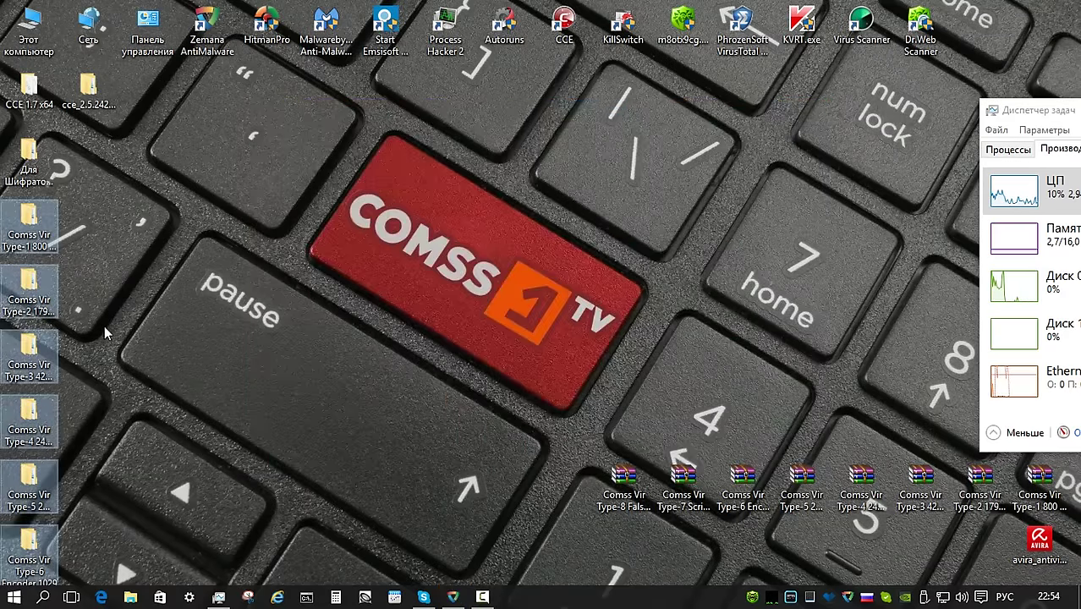
Delete the six extracted Comss Vir Type-1 to Type-6 folders from the desktop
{"action": "right_click", "coordinate": [28, 287]}
{"action": "left_click", "coordinate": [111, 537]}
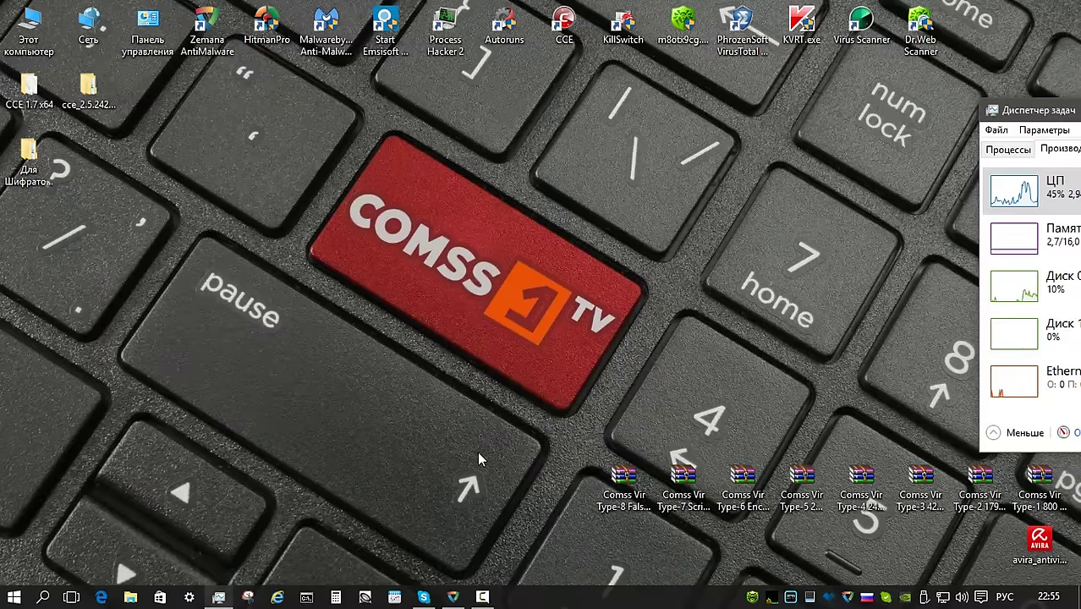
Bring back Zemana AntiMalware and start a deep scan (Глубокая проверка) of the system
{"action": "left_click", "coordinate": [453, 596]}
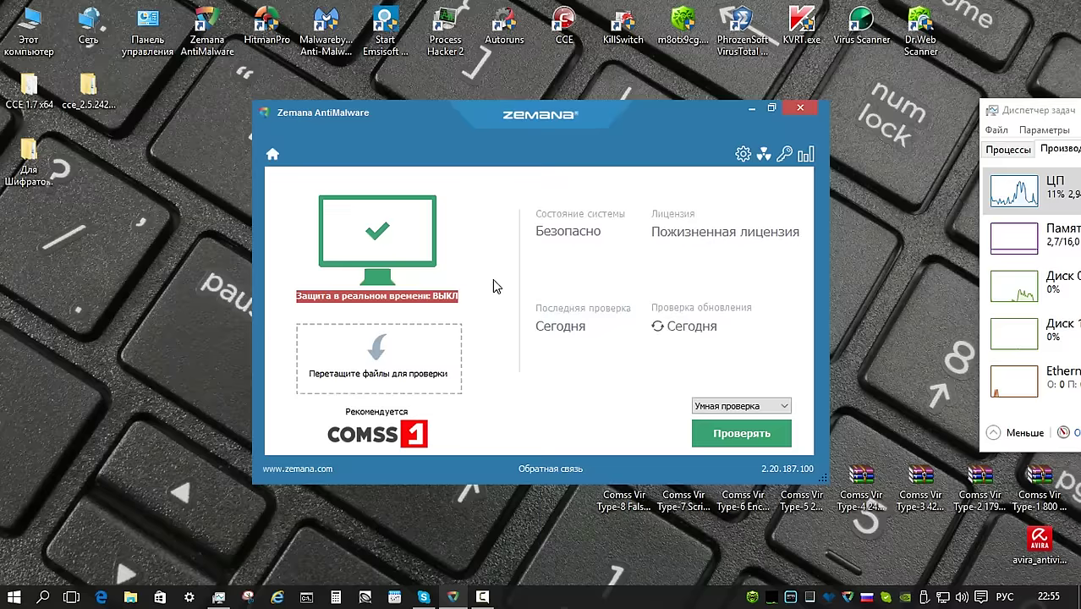
{"action": "left_click", "coordinate": [740, 406]}
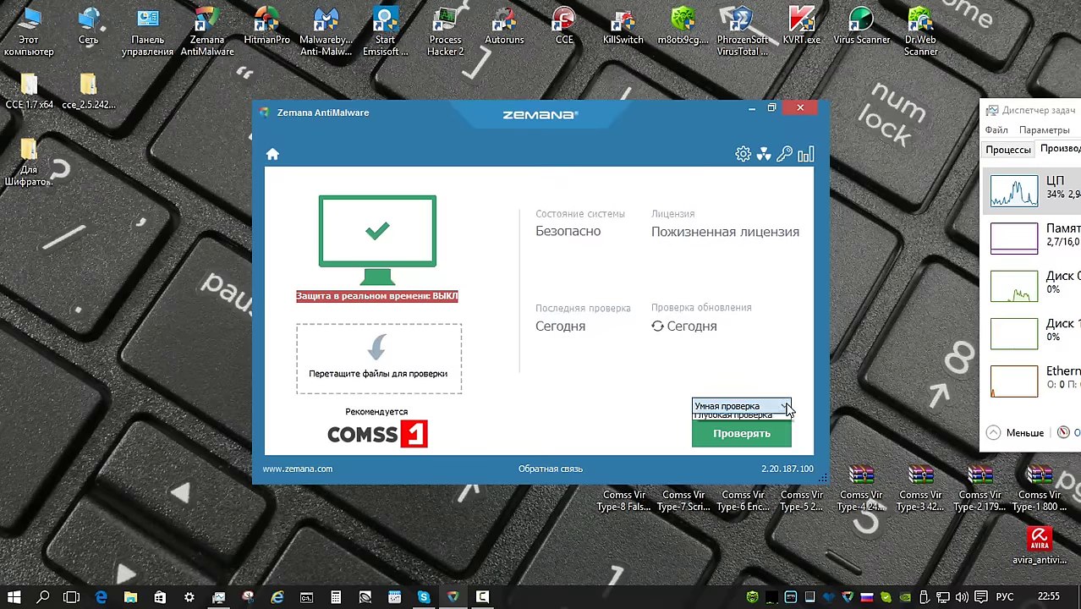
{"action": "left_click", "coordinate": [751, 430]}
{"action": "left_click", "coordinate": [750, 434]}
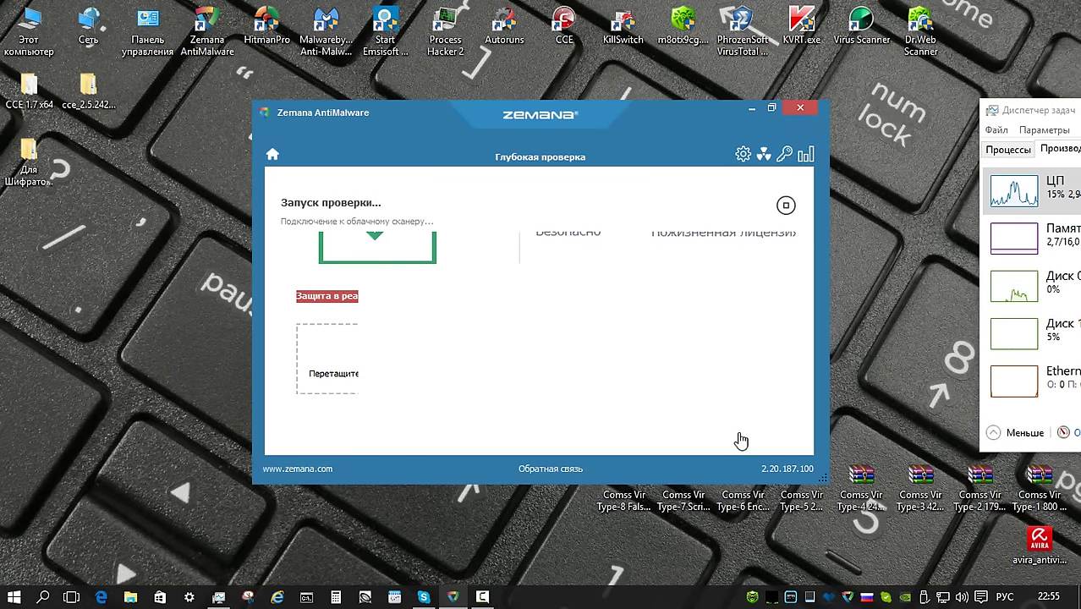
Check the system with a HitmanPro scan and a Malwarebytes Anti-Malware quick scan, closing both programs when finished
{"action": "double_click", "coordinate": [267, 23]}
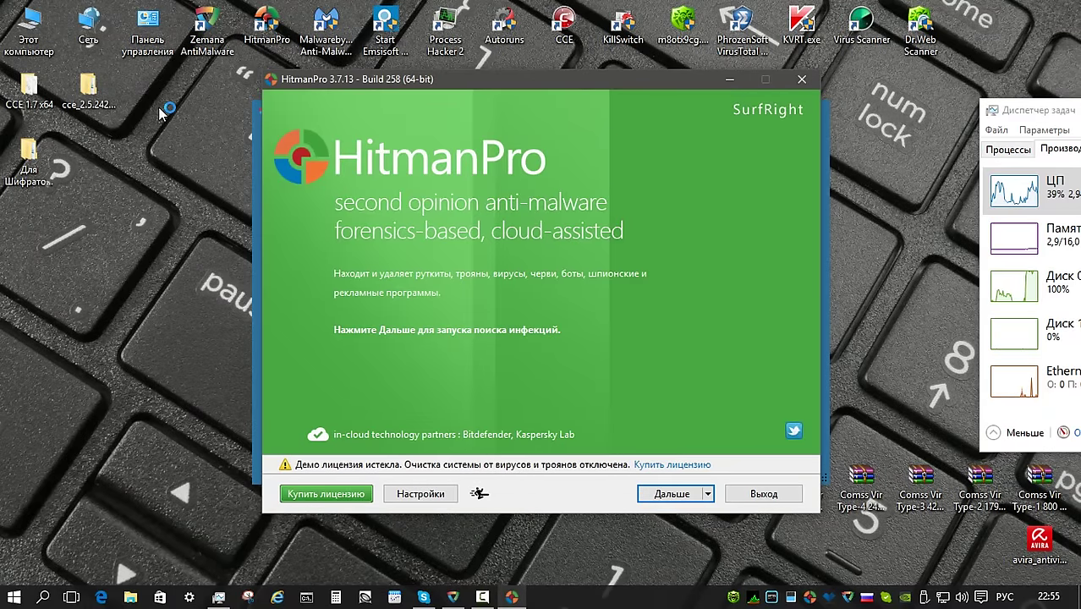
{"action": "left_click", "coordinate": [671, 493]}
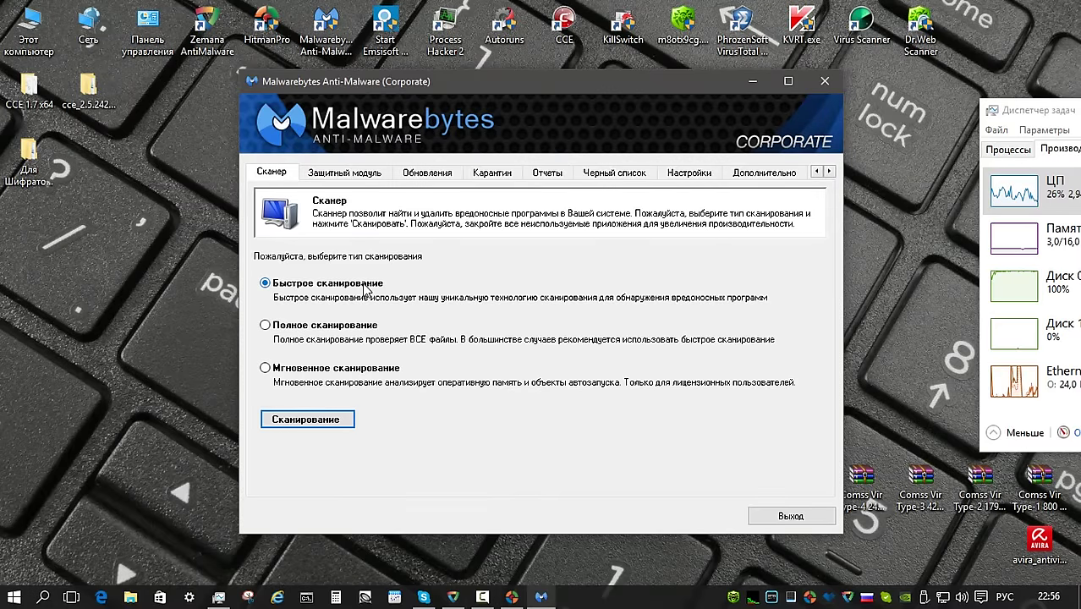
{"action": "left_click", "coordinate": [307, 419]}
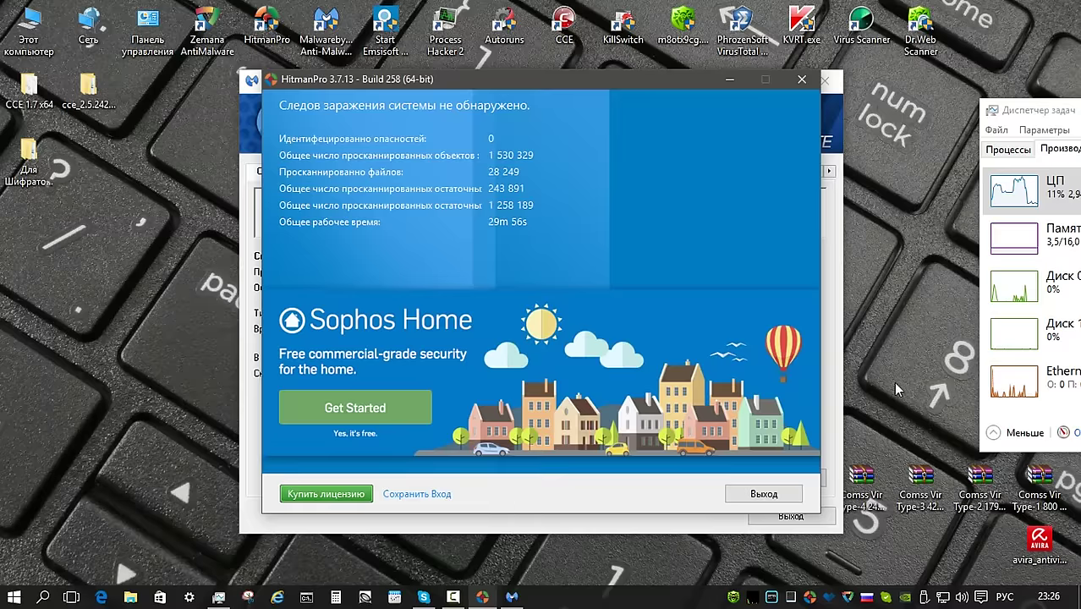
{"action": "left_click", "coordinate": [763, 494]}
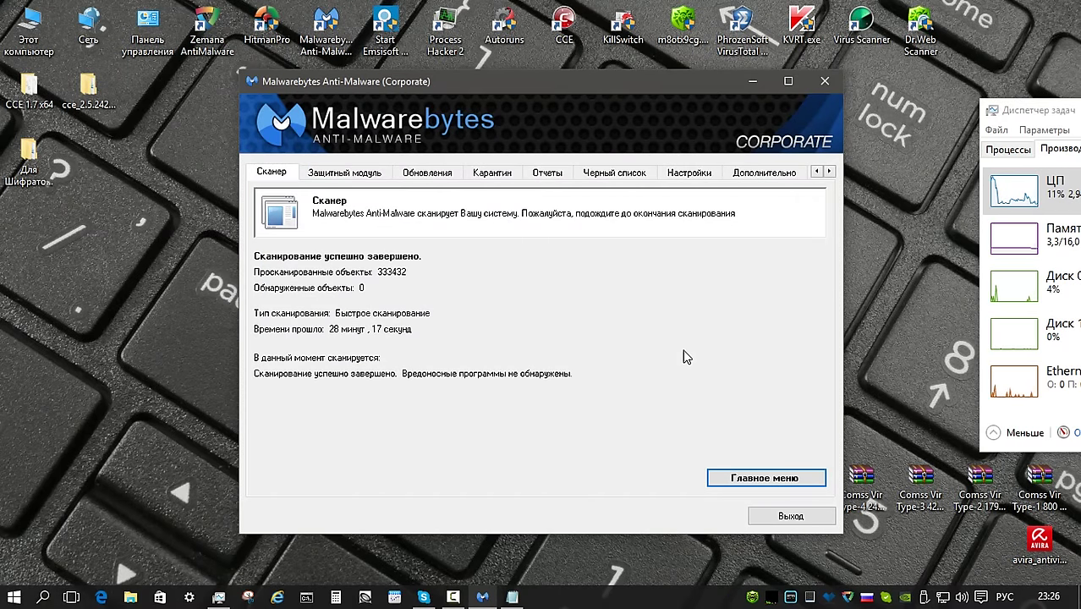
{"action": "key", "text": "alt+F4"}
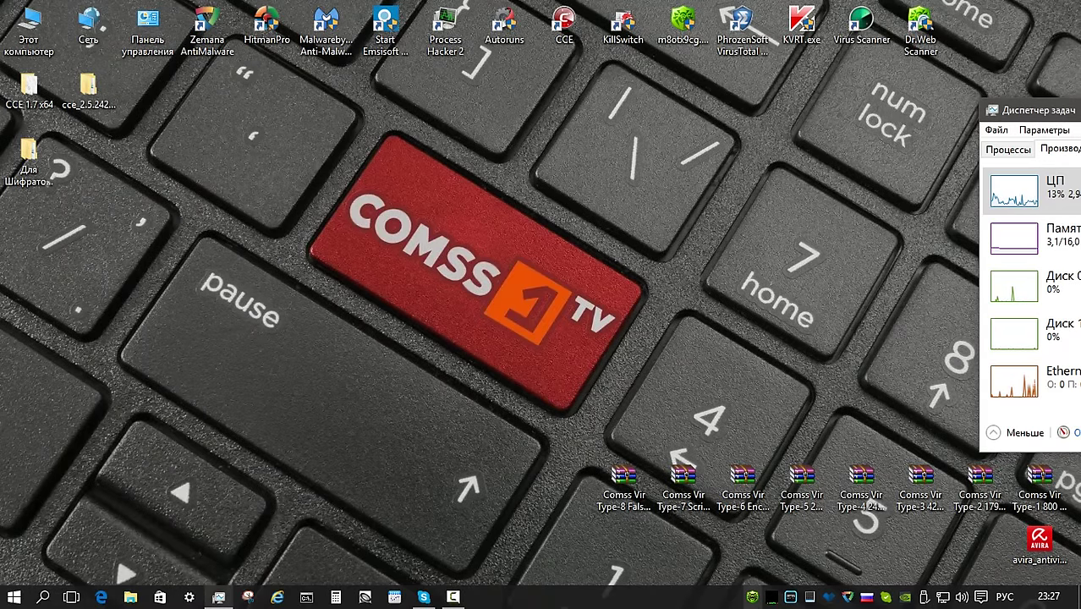
Install Avira Free Antivirus with the express setup, accepting the licence terms and skipping the newsletter and user registration
{"action": "mouse_move", "coordinate": [751, 597]}
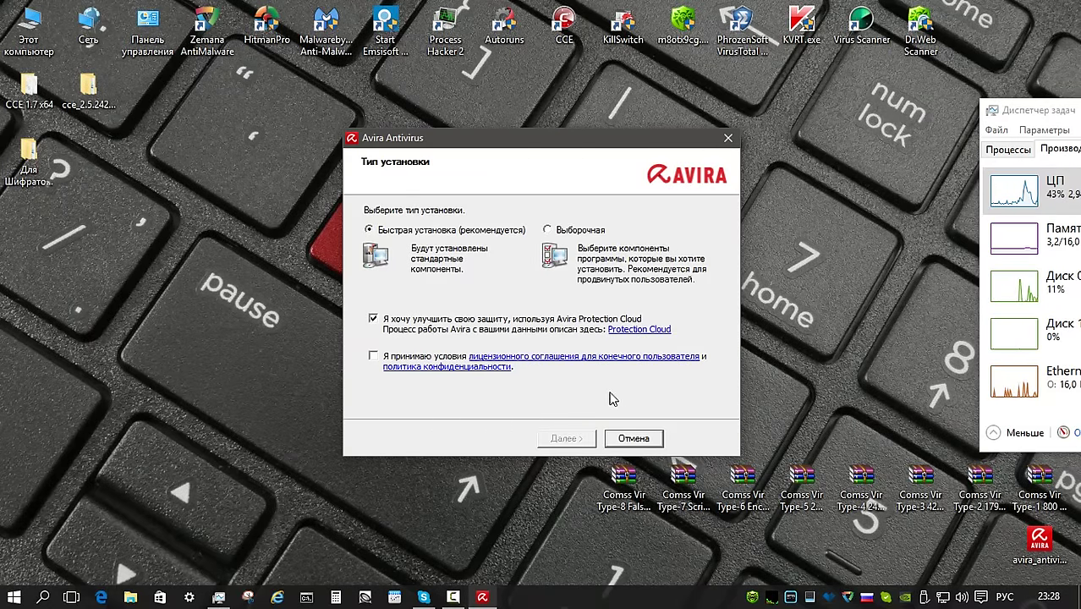
{"action": "left_click", "coordinate": [373, 356]}
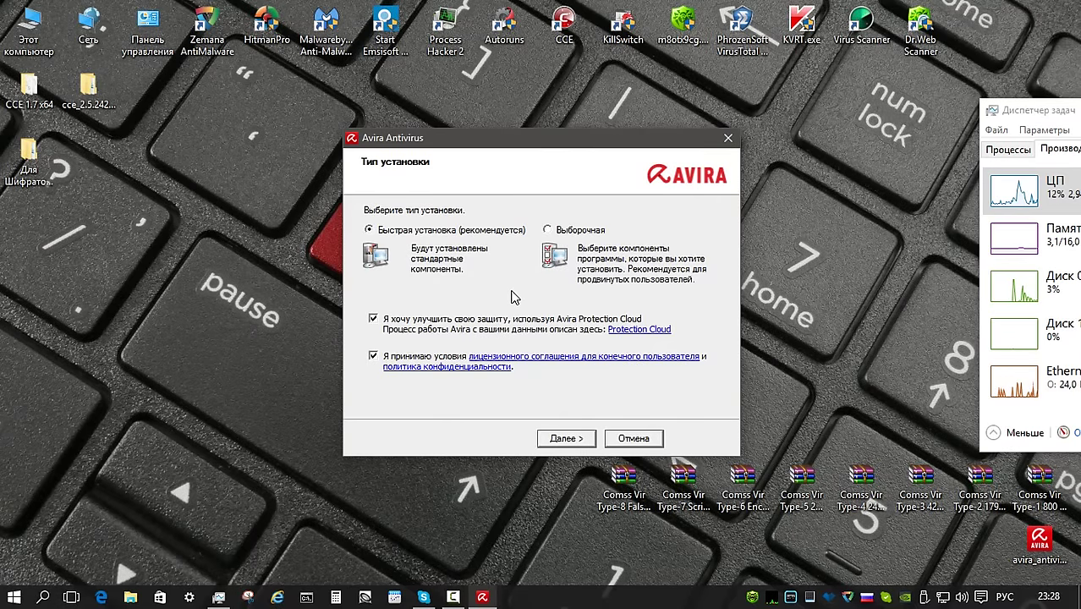
{"action": "key", "text": "Return"}
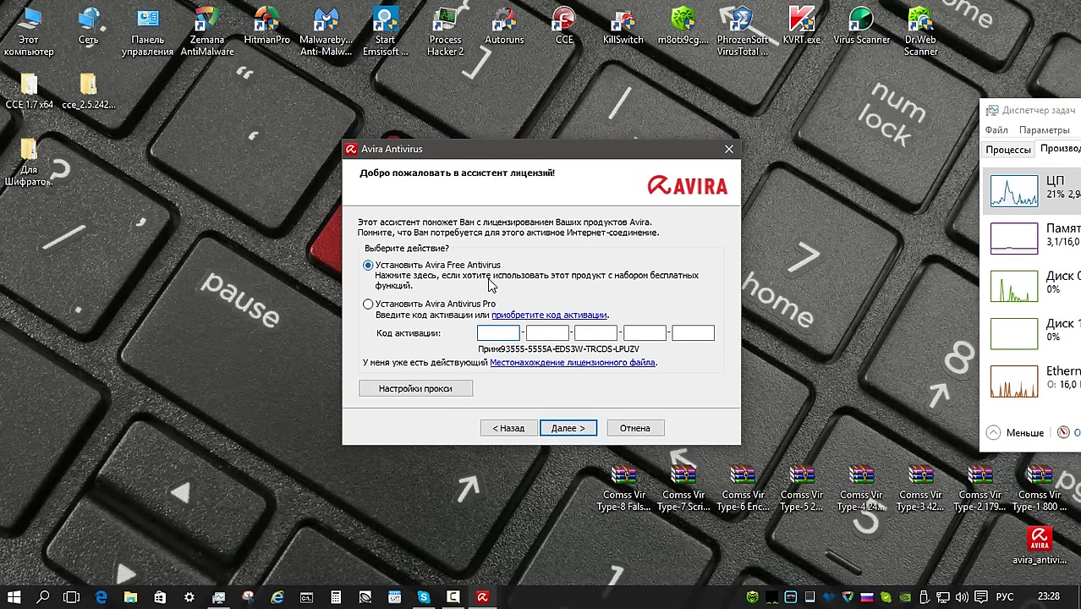
{"action": "key", "text": "Return"}
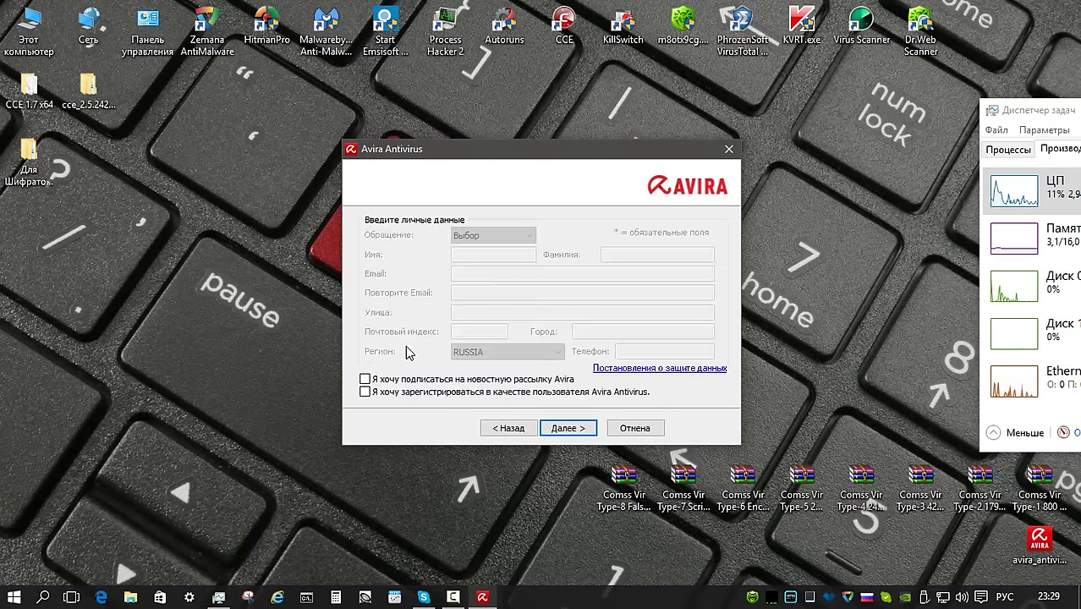
{"action": "key", "text": "Return"}
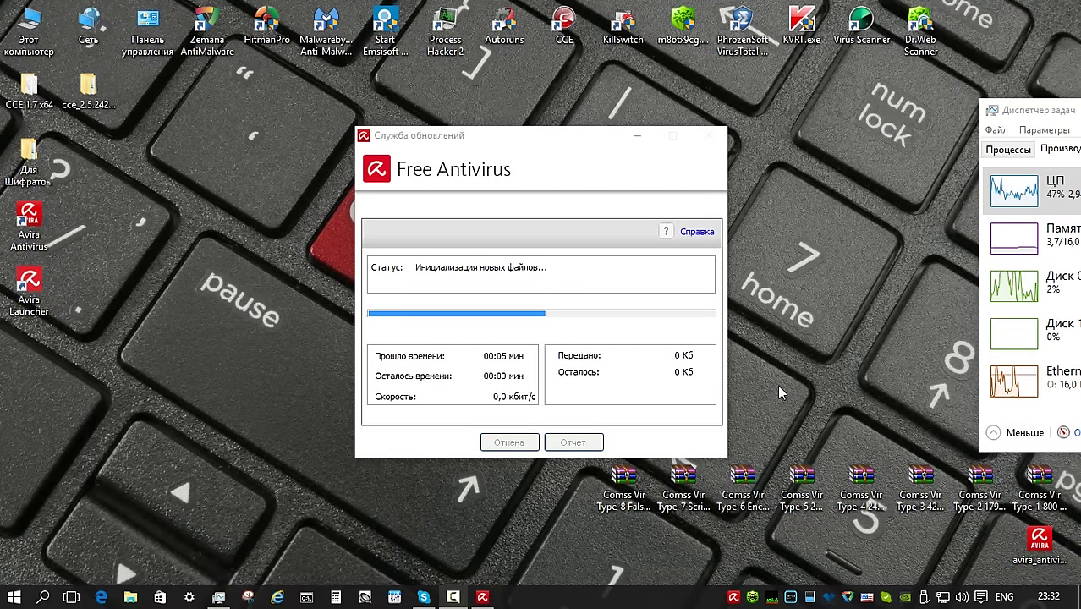
{"action": "left_click", "coordinate": [511, 443]}
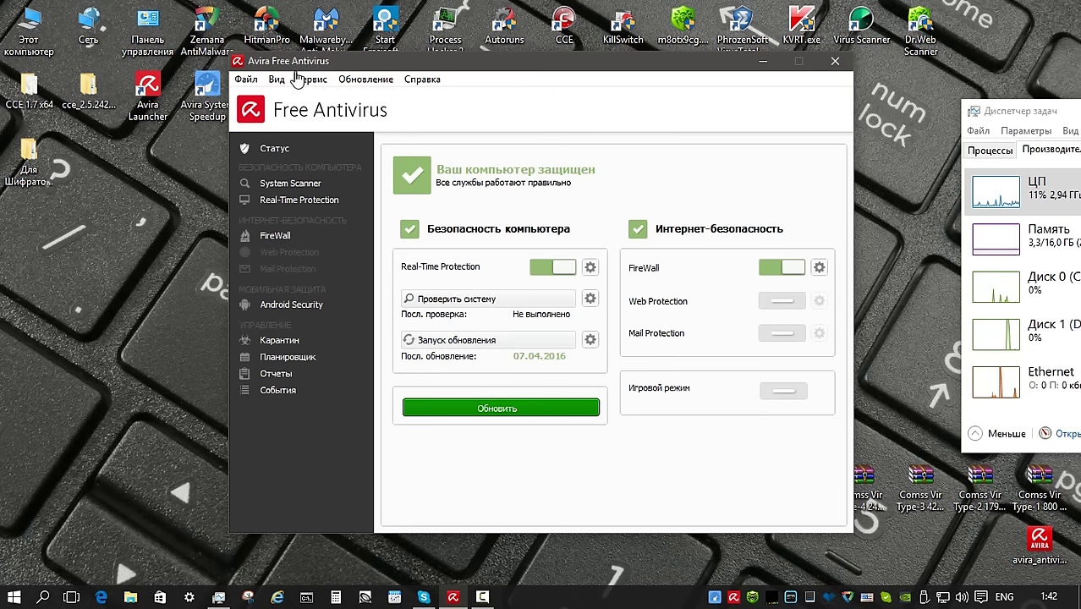
Look up the component version information in Avira Free Antivirus's about window and close it
{"action": "key", "text": "alt+Left"}
{"action": "key", "text": "Down"}
{"action": "key", "text": "Return"}
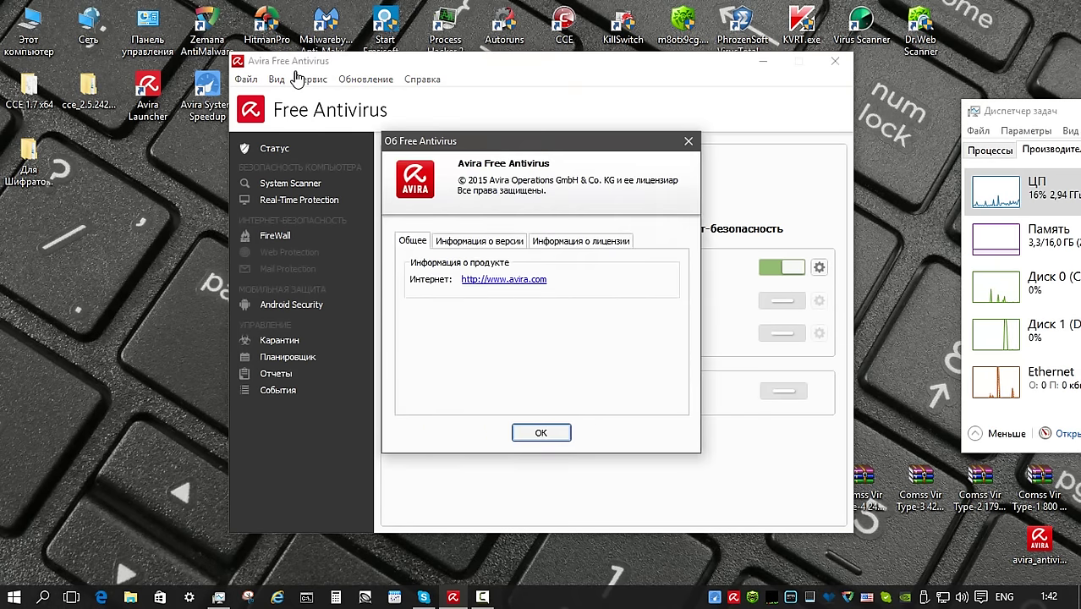
{"action": "key", "text": "ctrl+Tab"}
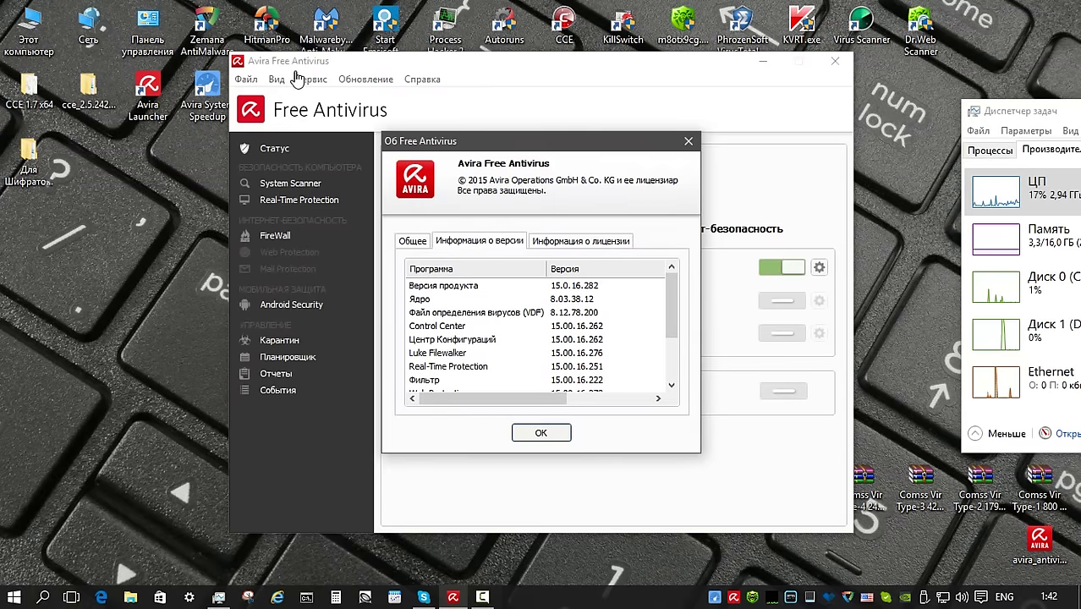
{"action": "key", "text": "Escape"}
Run an update of Avira Free Antivirus and dismiss the updater
{"action": "key", "text": "F9"}
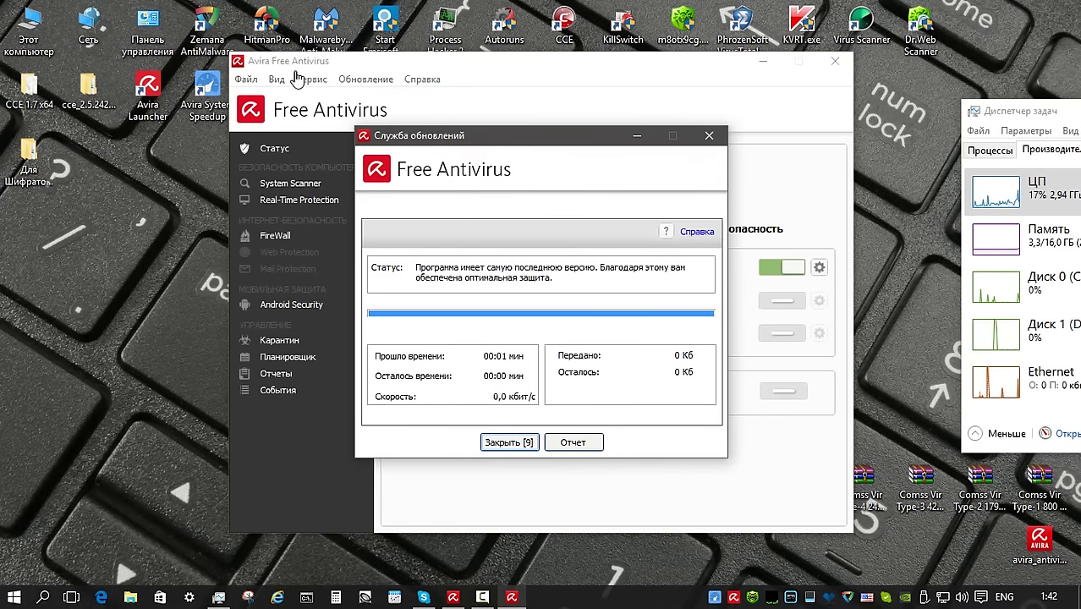
{"action": "key", "text": "Escape"}
{"action": "key", "text": "F8"}
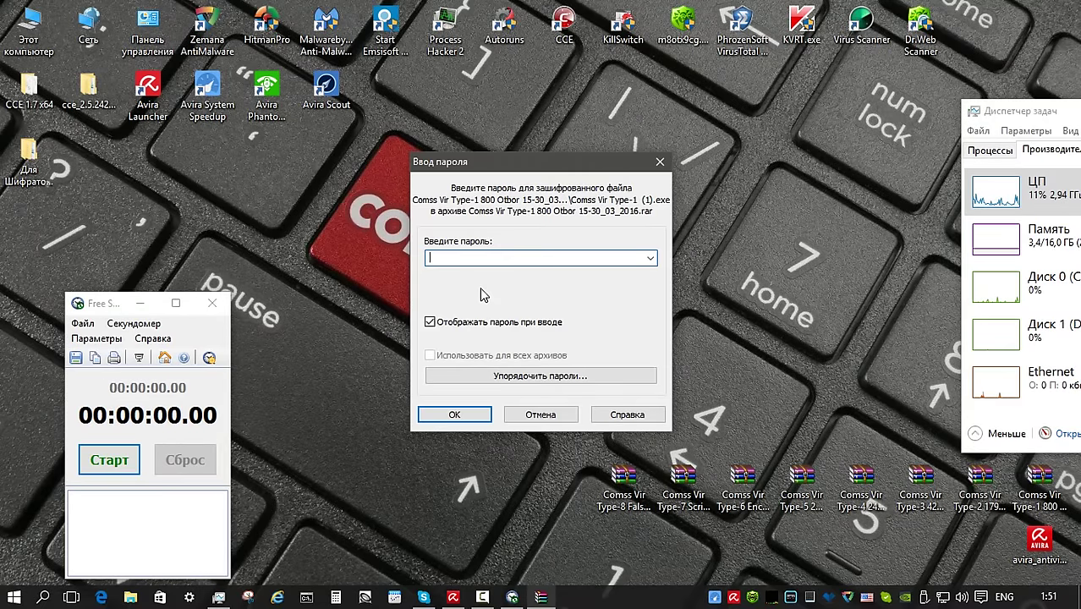
Extract the Comss Vir Type-1 archive using its password and record a stopwatch lap once extraction finishes
{"action": "key", "text": "Return"}
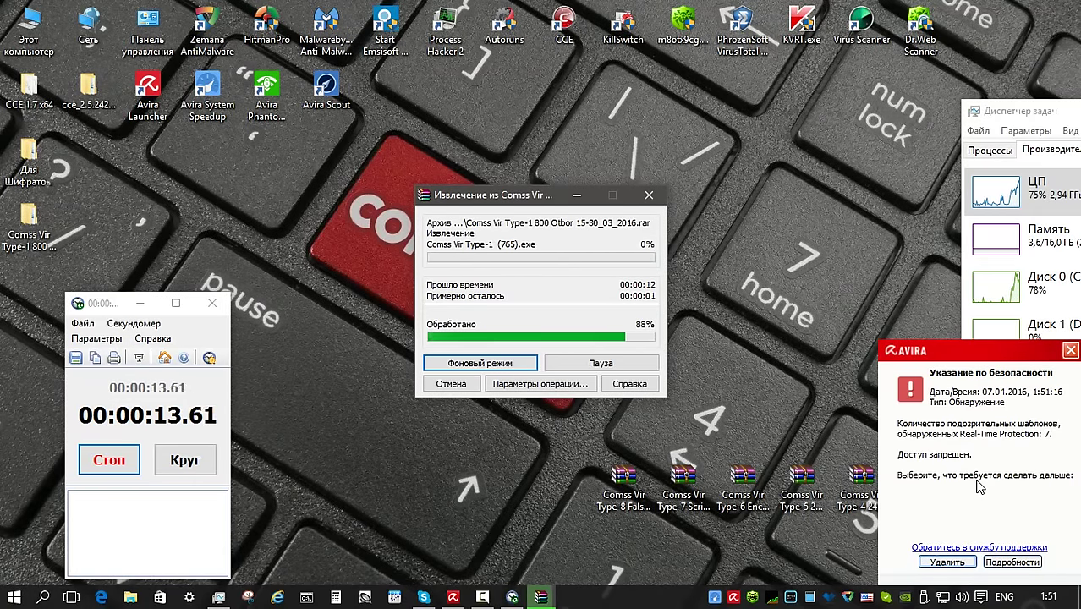
{"action": "left_click", "coordinate": [179, 455]}
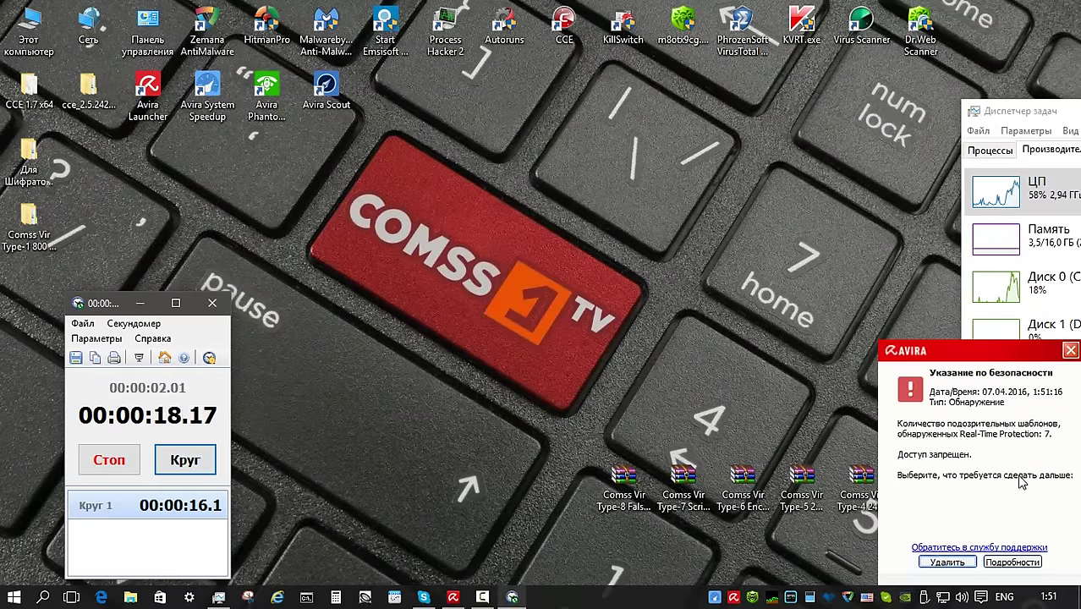
Remove the threats reported in the Avira alert and check the extracted Comss Vir Type-1 folder's file count in its properties
{"action": "left_click", "coordinate": [947, 562]}
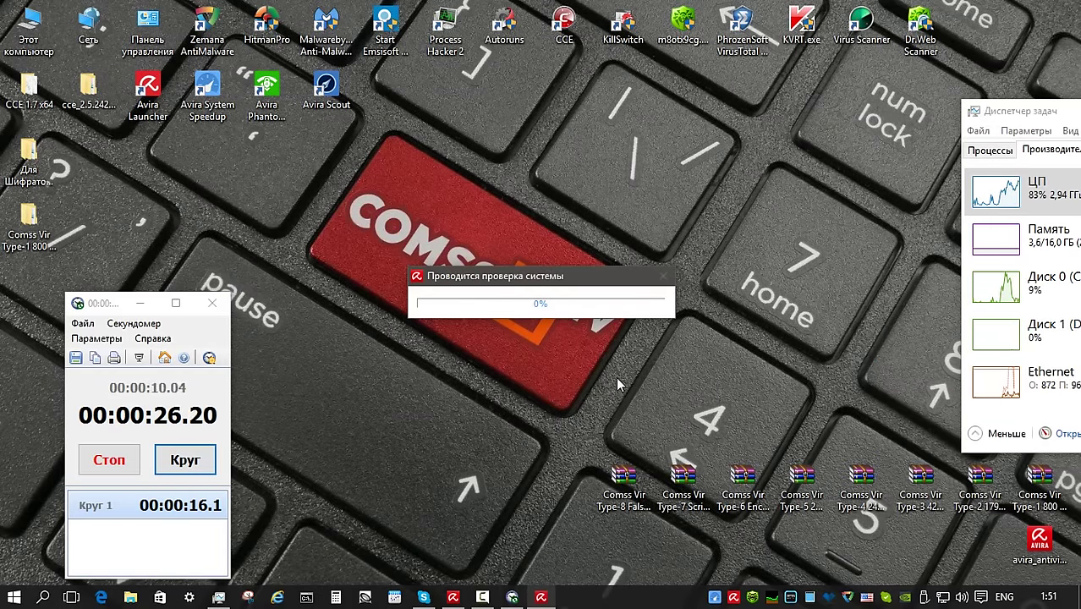
{"action": "right_click", "coordinate": [28, 226]}
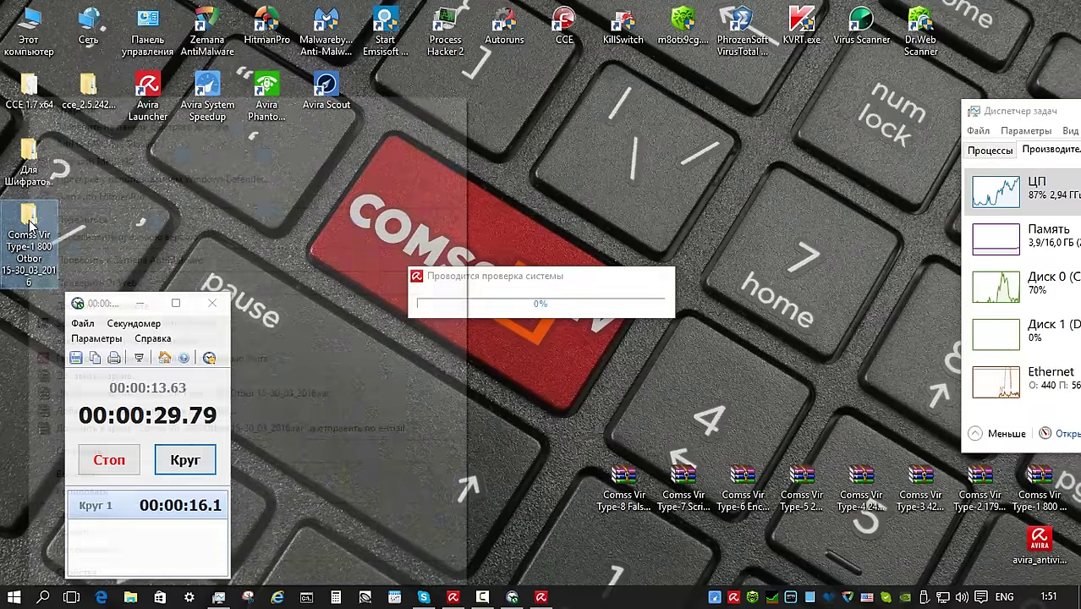
{"action": "left_click", "coordinate": [81, 573]}
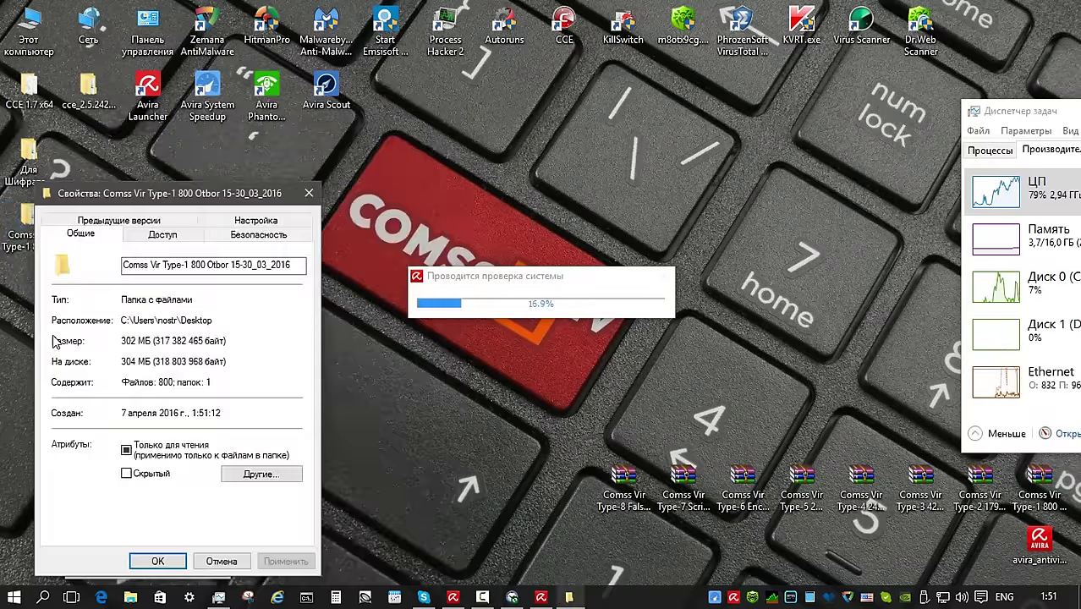
{"action": "left_click", "coordinate": [222, 560]}
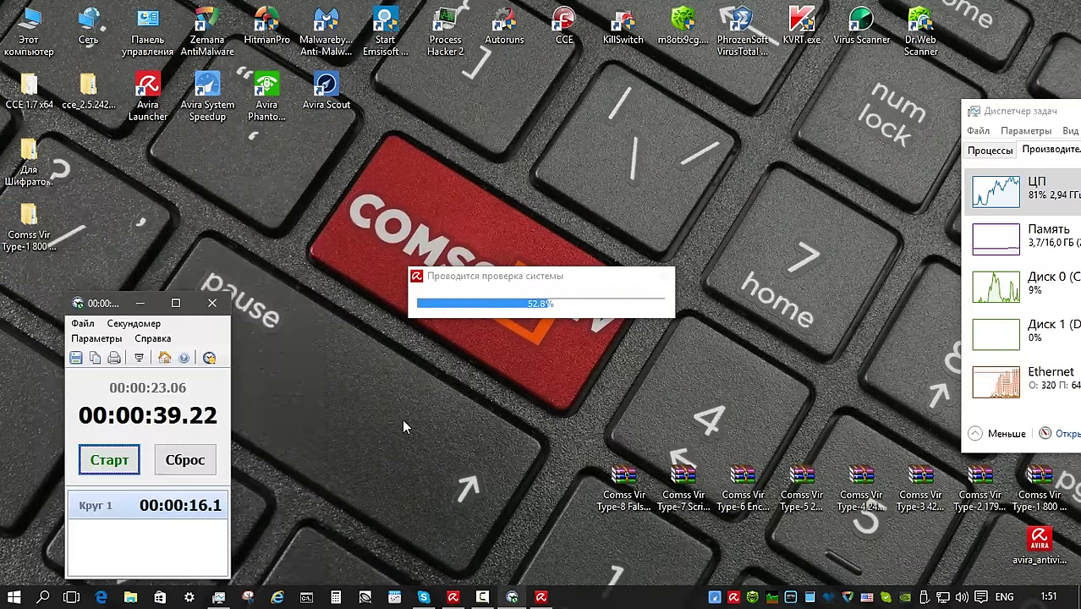
Restart the stopwatch while removing the next batch of Avira detections, and check the Comss Vir Type-1 folder's properties for the remaining files
{"action": "mouse_move", "coordinate": [772, 597]}
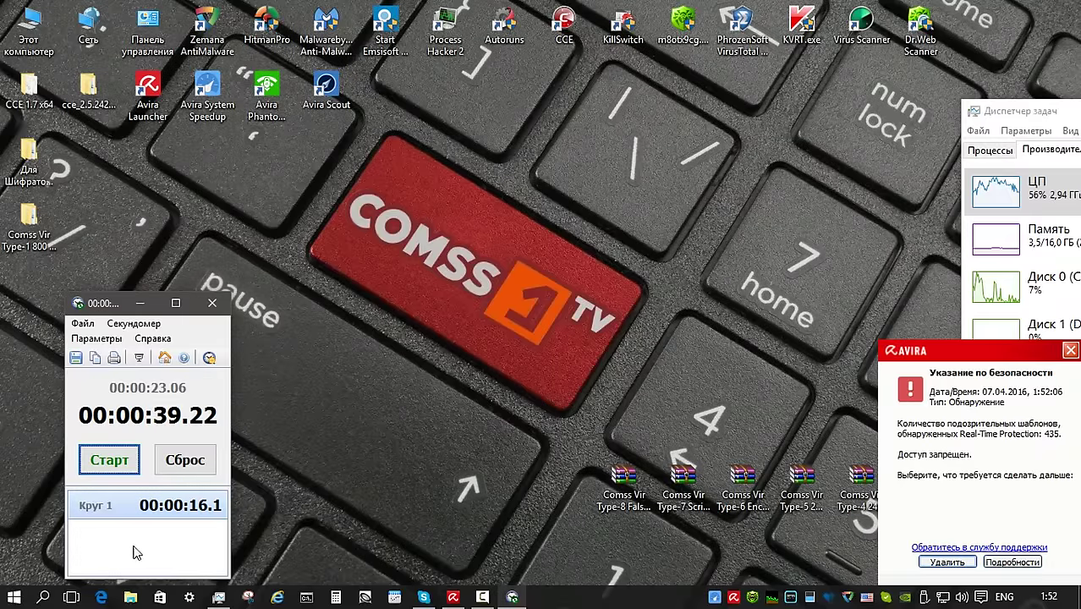
{"action": "left_click", "coordinate": [96, 452]}
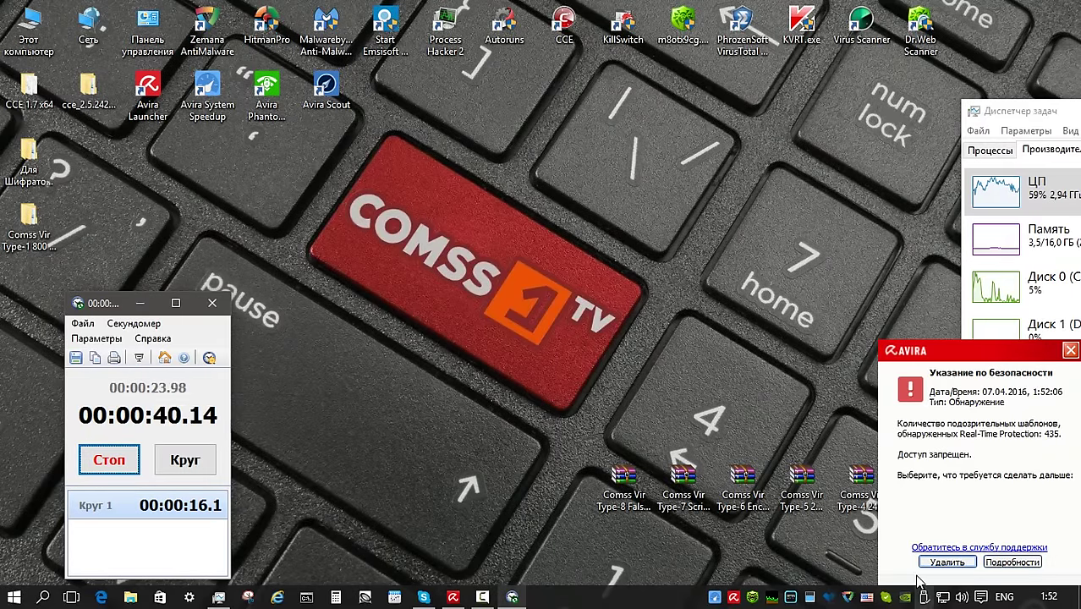
{"action": "left_click", "coordinate": [947, 563]}
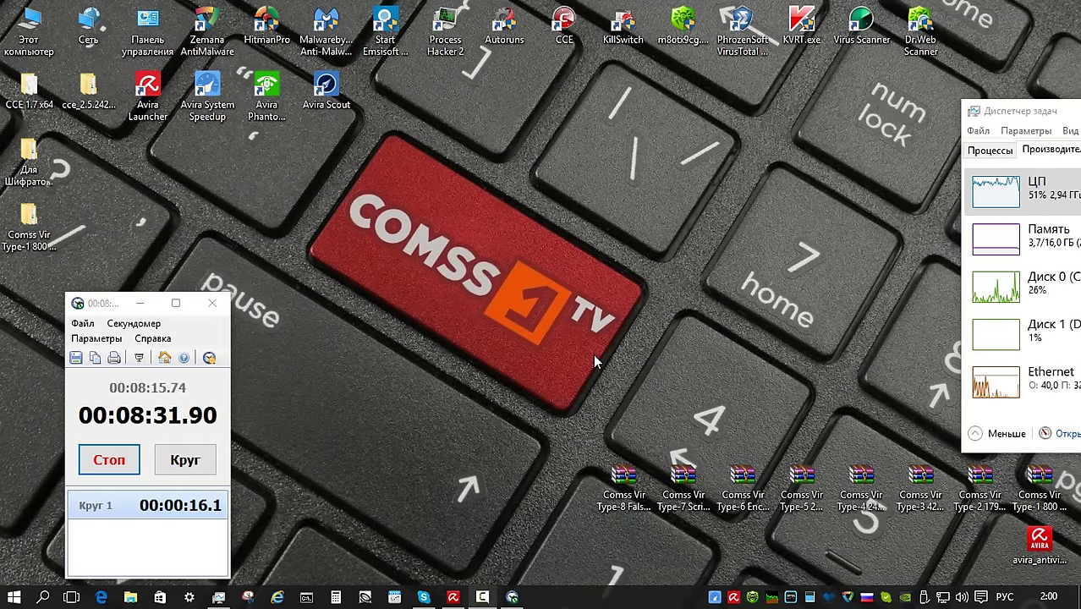
{"action": "mouse_move", "coordinate": [772, 598]}
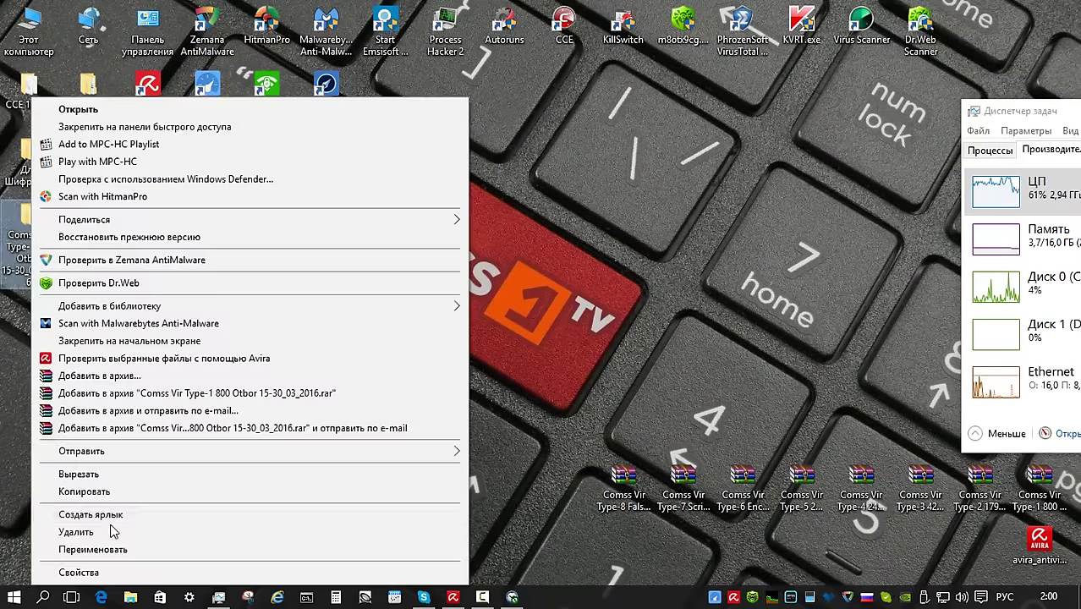
{"action": "left_click", "coordinate": [143, 573]}
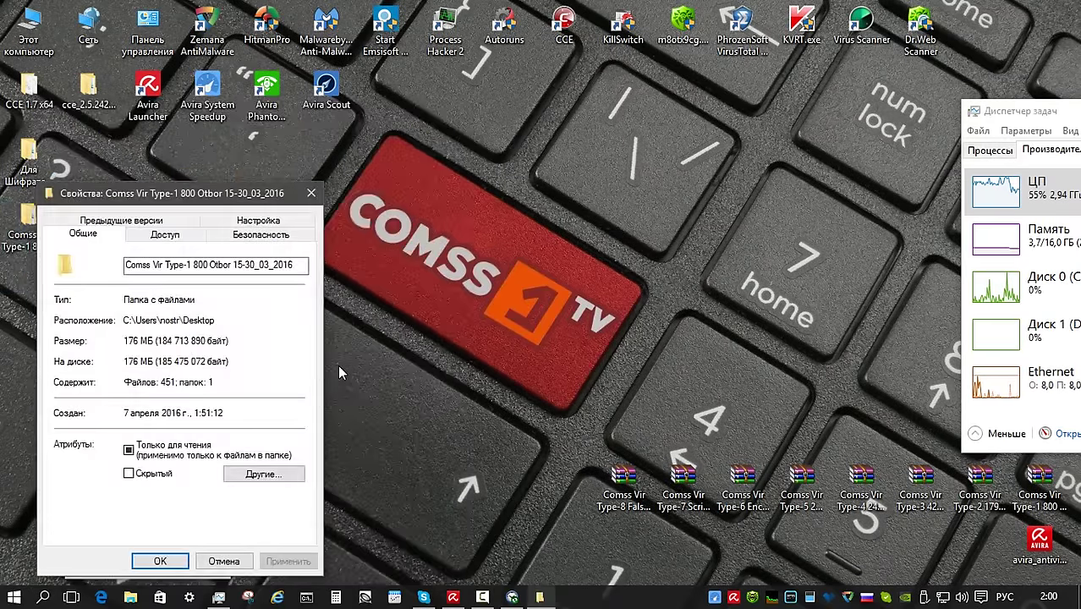
{"action": "key", "text": "Escape"}
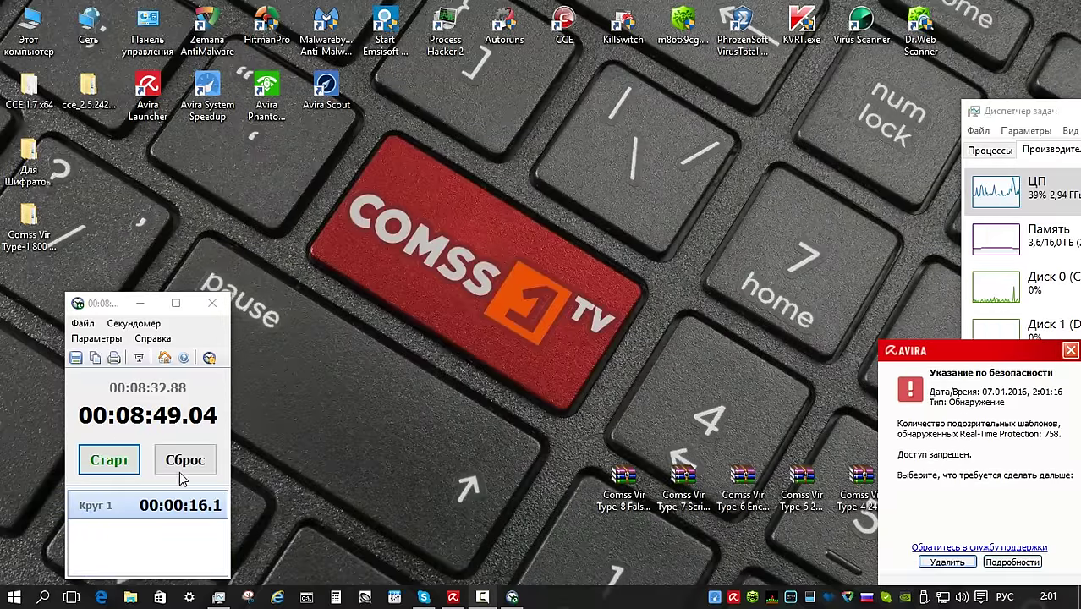
Resume timing and remove the newly reported threats, viewing the Comss Vir Type-1 folder's properties during the system check
{"action": "key", "text": "space"}
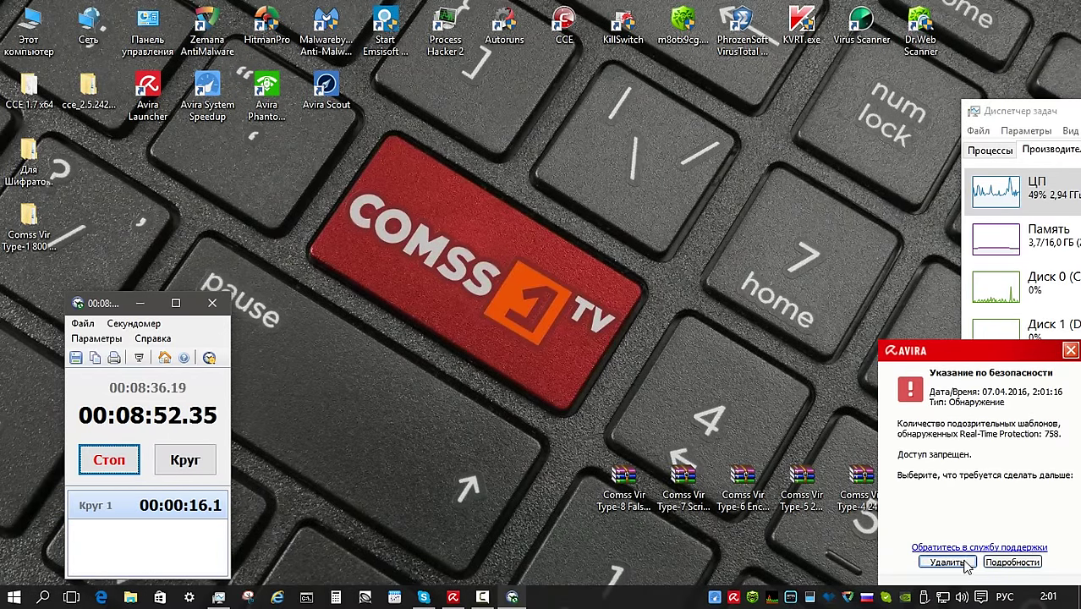
{"action": "left_click", "coordinate": [936, 565]}
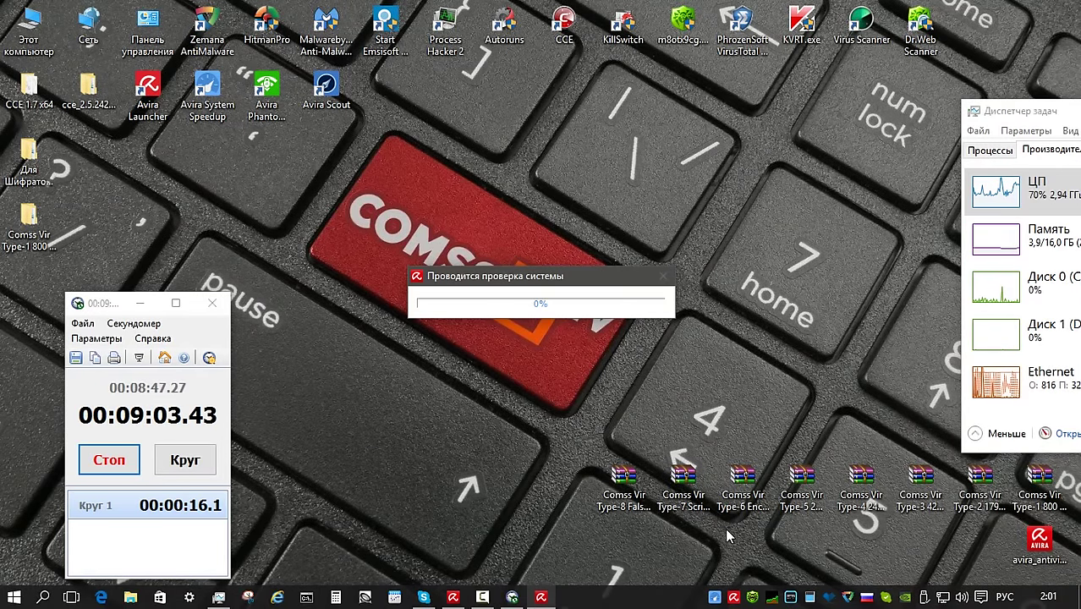
{"action": "mouse_move", "coordinate": [774, 595]}
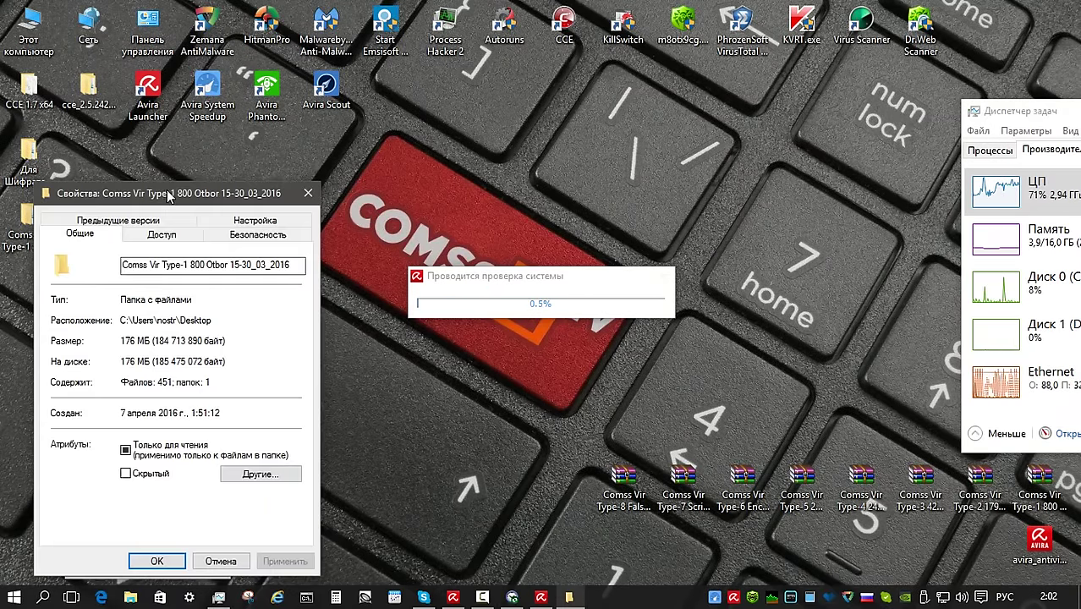
{"action": "left_click_drag", "start_coordinate": [178, 191], "coordinate": [221, 167]}
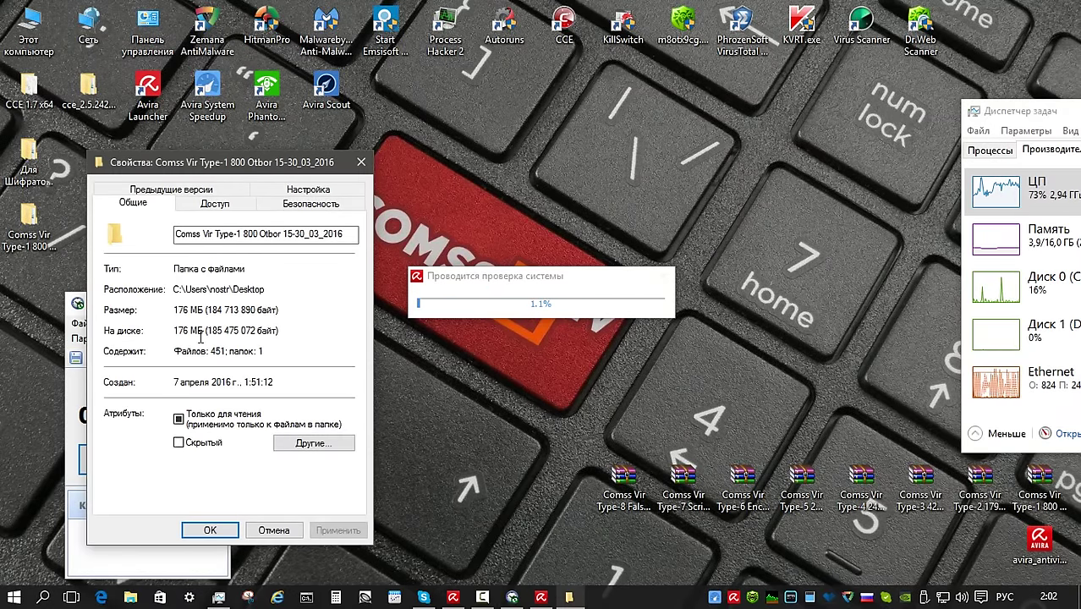
{"action": "left_click", "coordinate": [361, 161]}
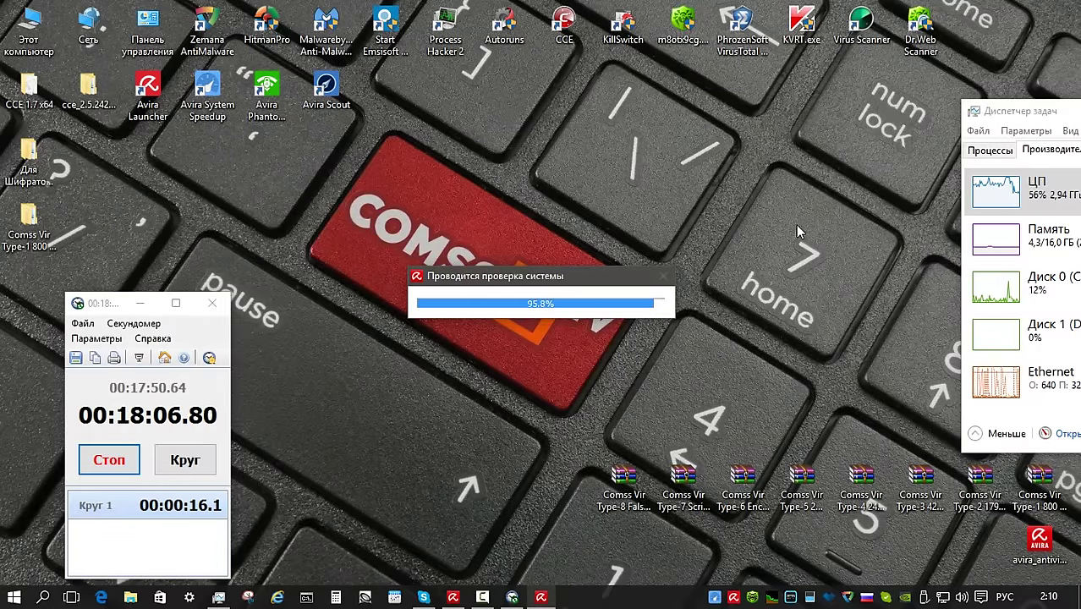
Check how many files remain in the Comss Vir Type-1 folder once the system check ends
{"action": "mouse_move", "coordinate": [772, 598]}
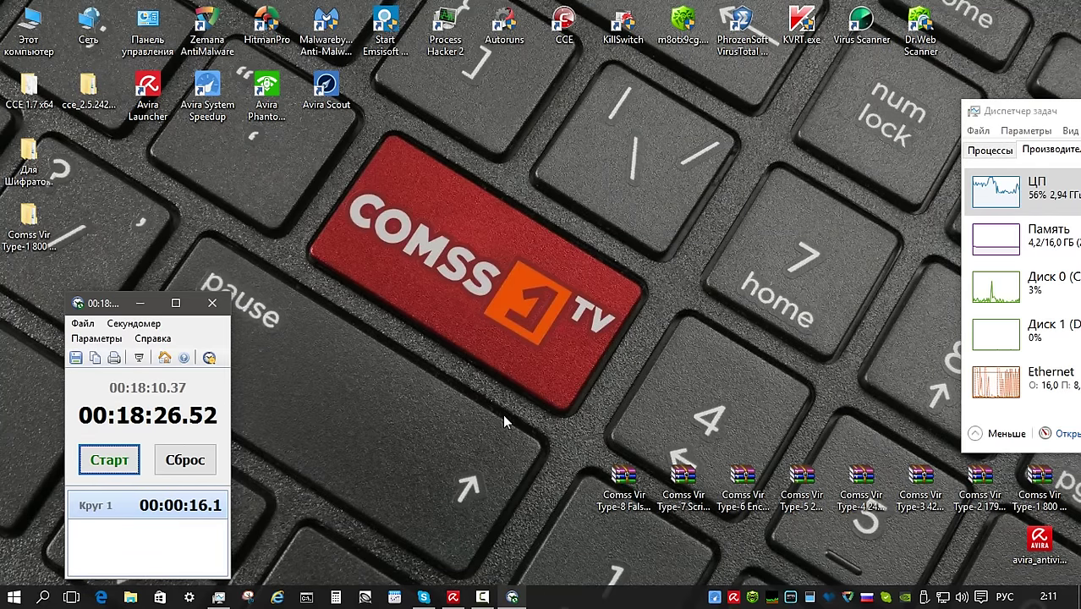
{"action": "right_click", "coordinate": [28, 226]}
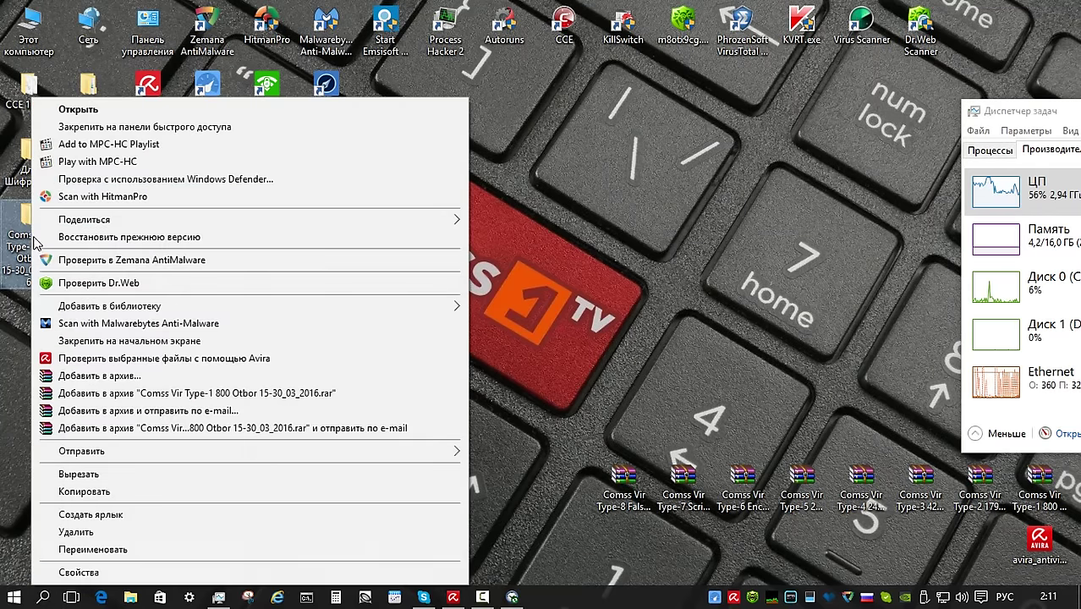
{"action": "left_click", "coordinate": [131, 579]}
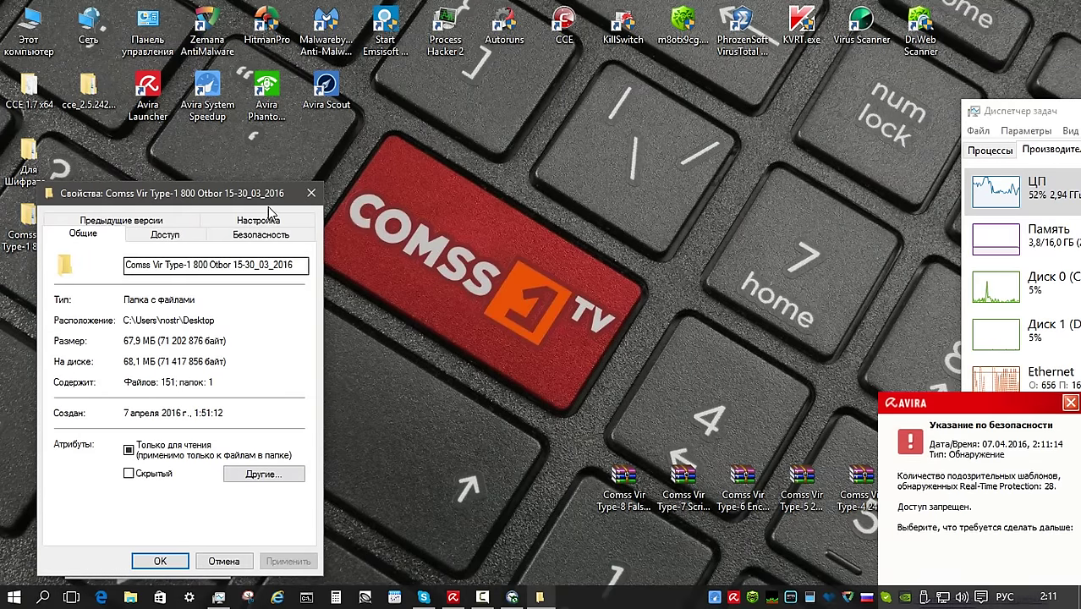
{"action": "key", "text": "Escape"}
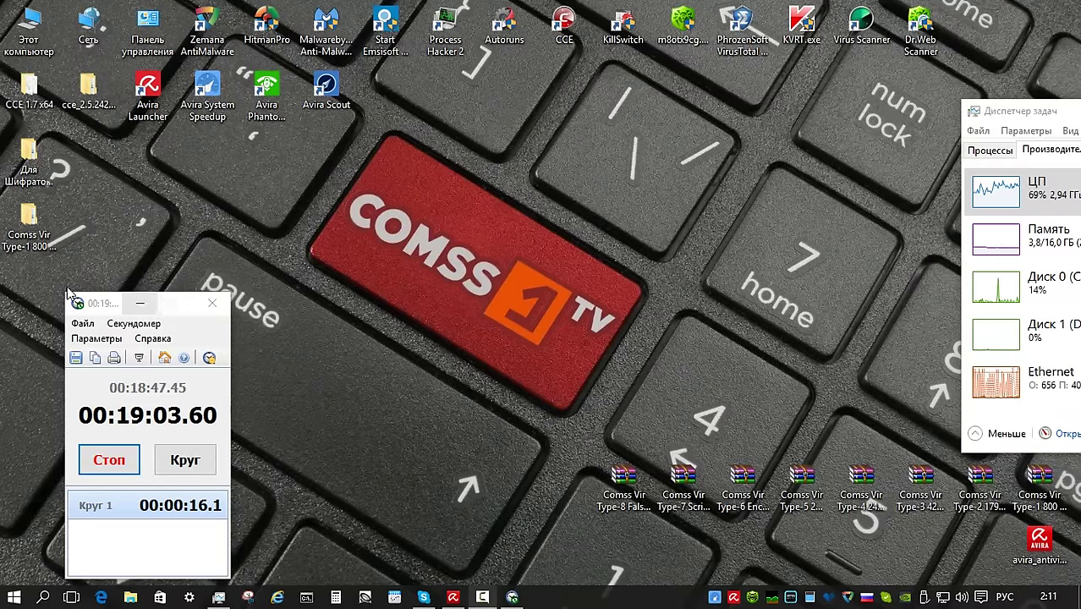
Pause the stopwatch to recheck the Comss Vir Type-1 folder's file count, and restart it for the next threat removal
{"action": "left_click", "coordinate": [108, 461]}
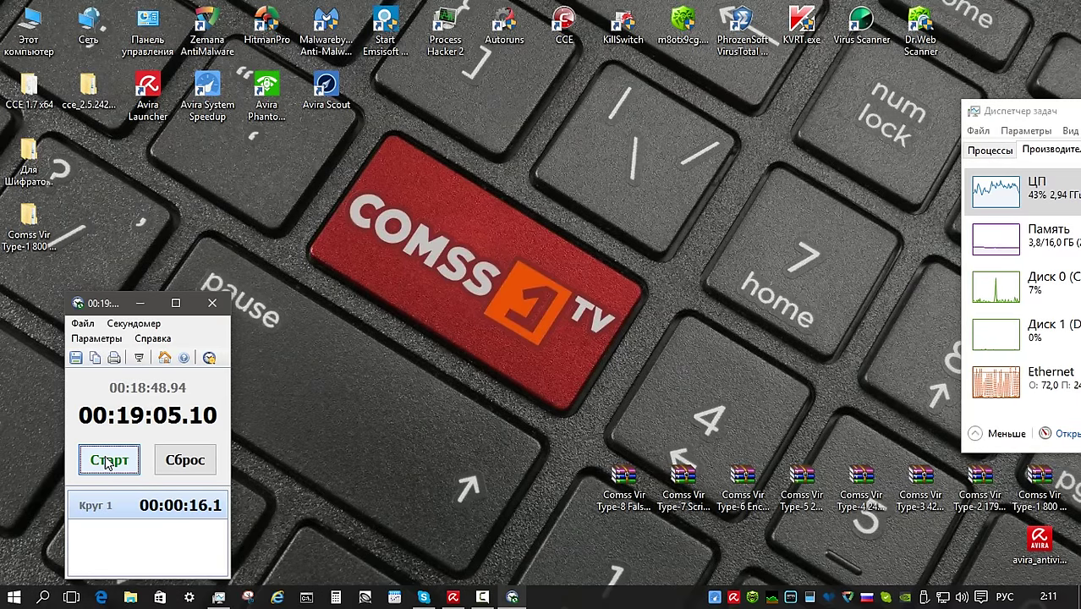
{"action": "right_click", "coordinate": [29, 224]}
{"action": "left_click", "coordinate": [59, 570]}
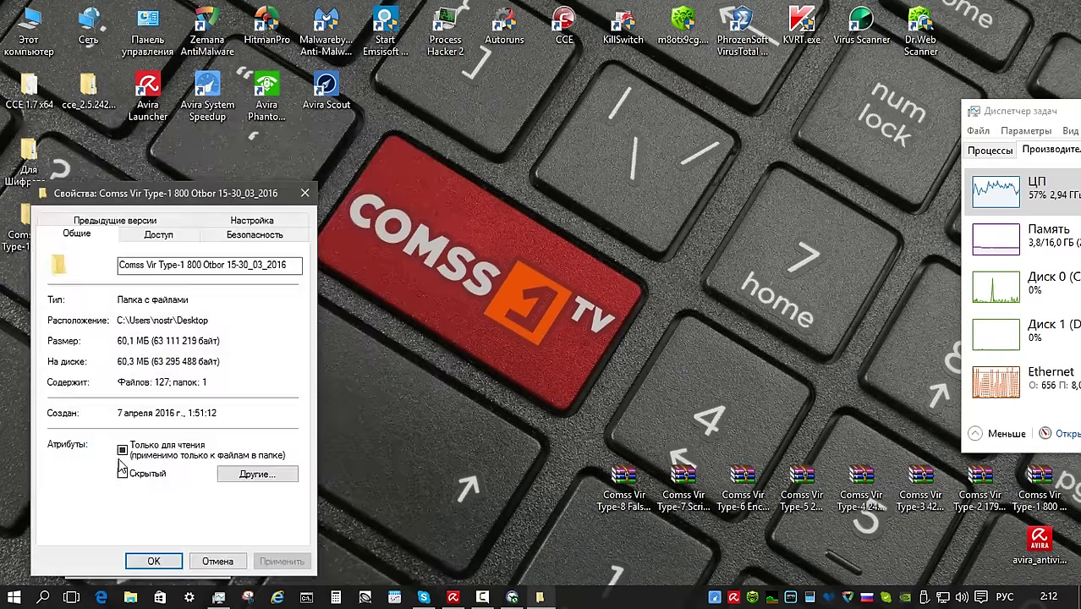
{"action": "key", "text": "Escape"}
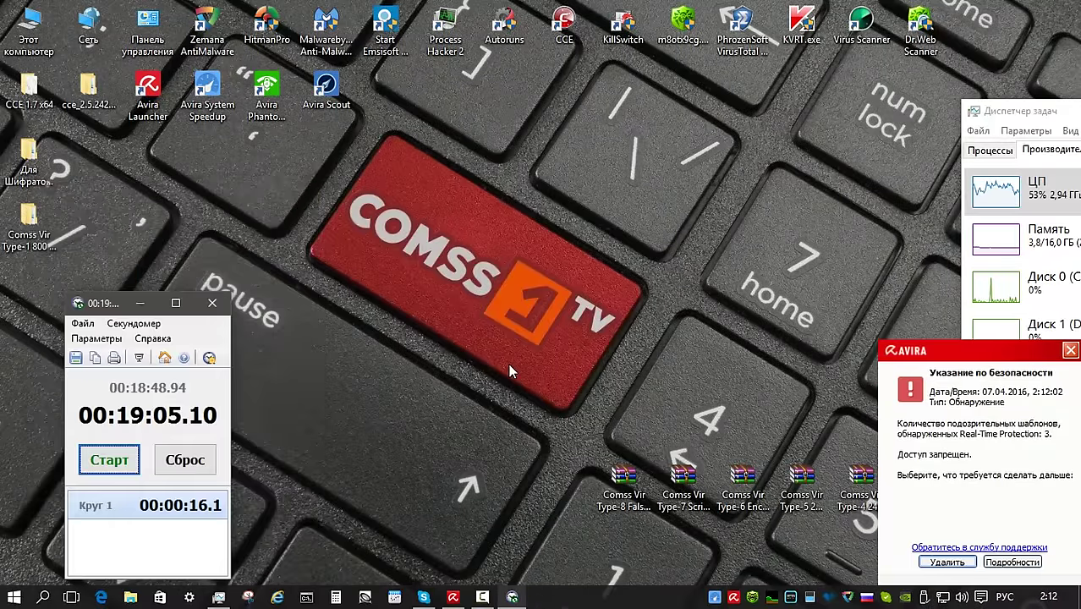
{"action": "key", "text": "space"}
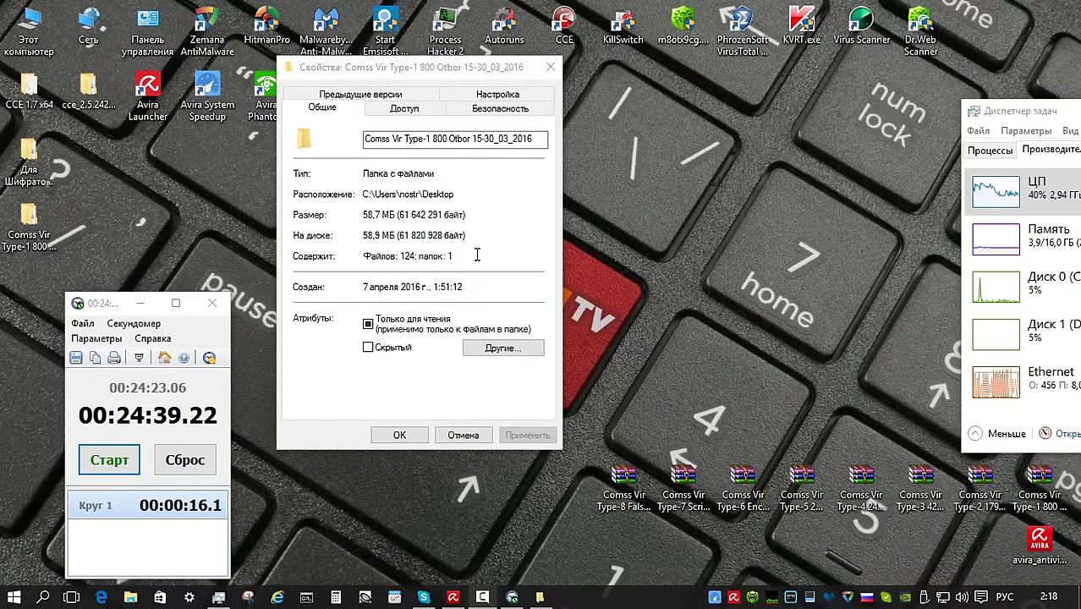
{"action": "key", "text": "Escape"}
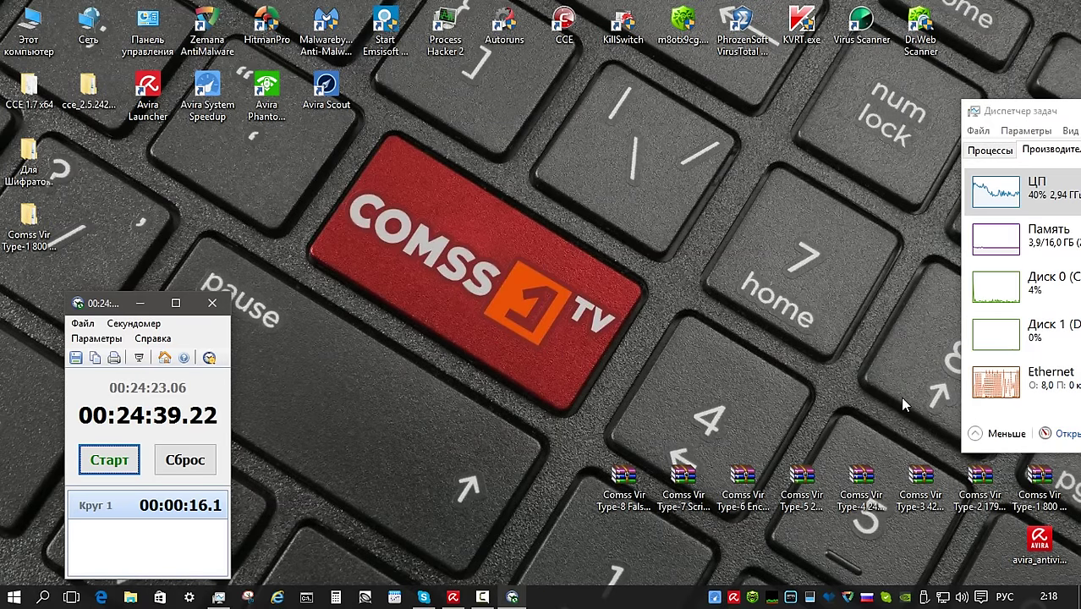
Open the Comss Vir Type-1 folder and look over the executable files left in it
{"action": "mouse_move", "coordinate": [775, 599]}
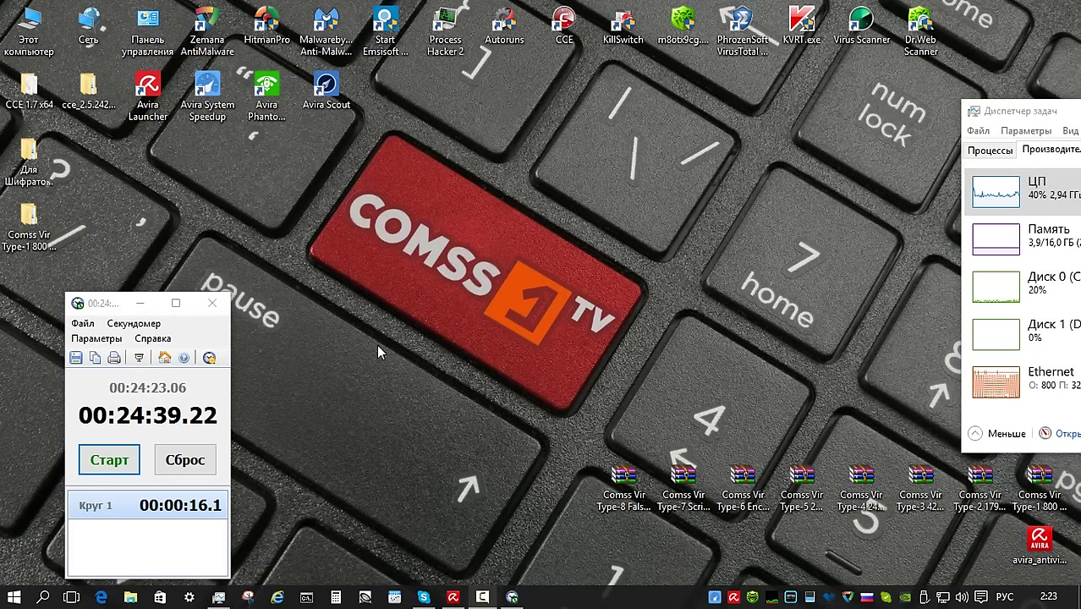
{"action": "double_click", "coordinate": [28, 222]}
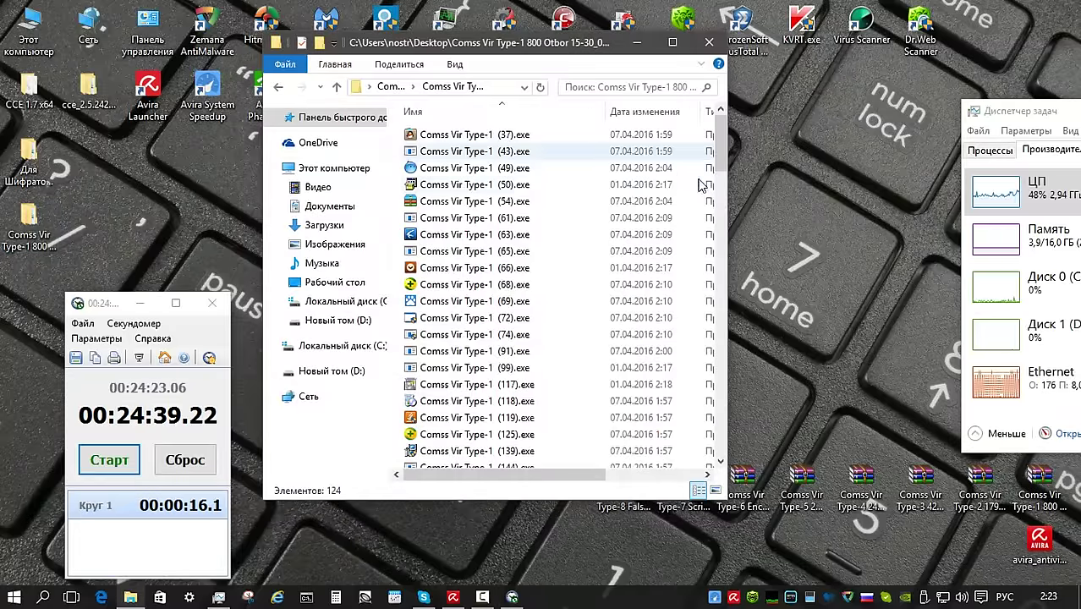
{"action": "left_click_drag", "start_coordinate": [720, 140], "coordinate": [685, 269]}
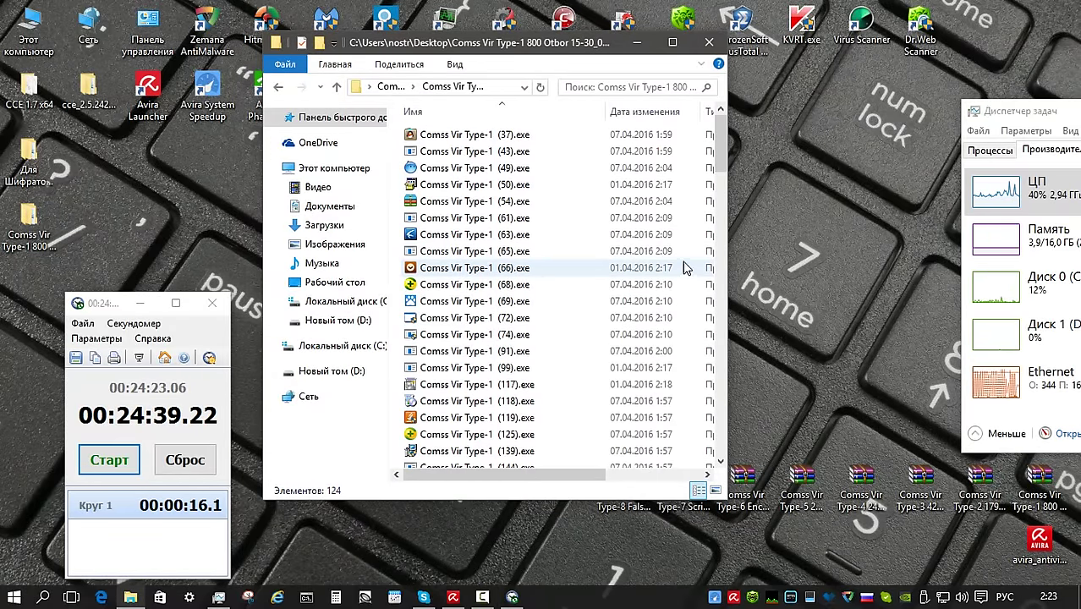
{"action": "left_click_drag", "start_coordinate": [720, 148], "coordinate": [517, 274]}
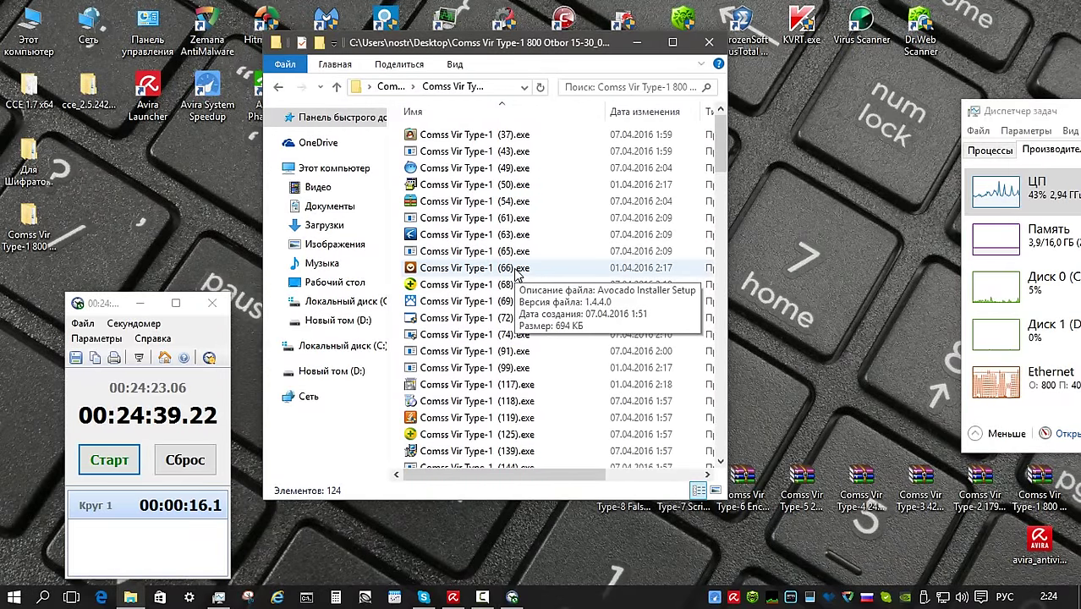
Scan the inner Comss Vir Type-1 folder with Avira and time the scan with the stopwatch
{"action": "left_click", "coordinate": [338, 91]}
{"action": "right_click", "coordinate": [496, 134]}
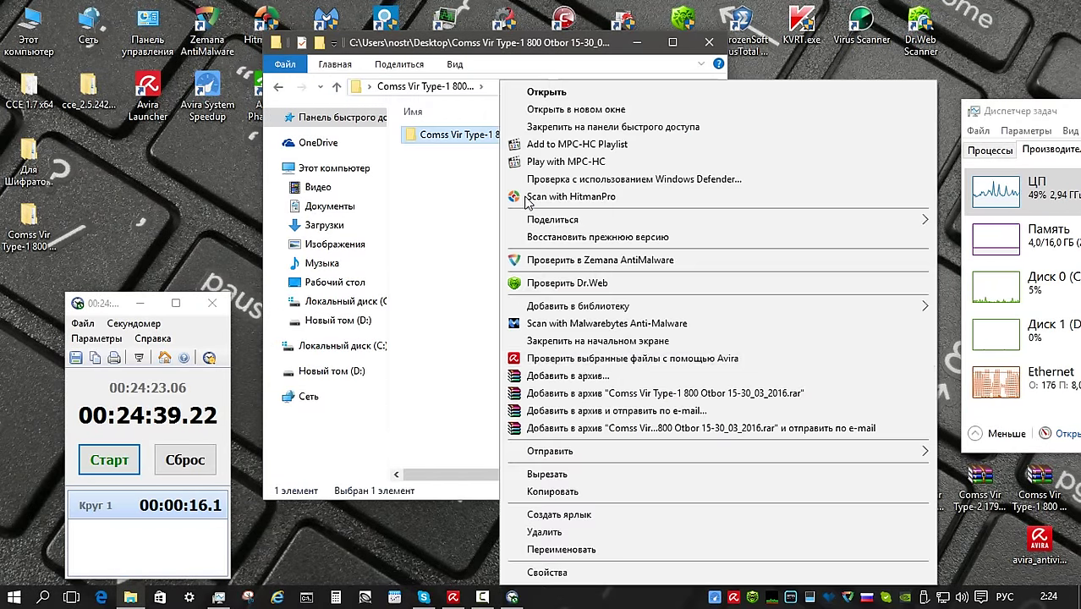
{"action": "left_click", "coordinate": [586, 359]}
{"action": "left_click", "coordinate": [109, 459]}
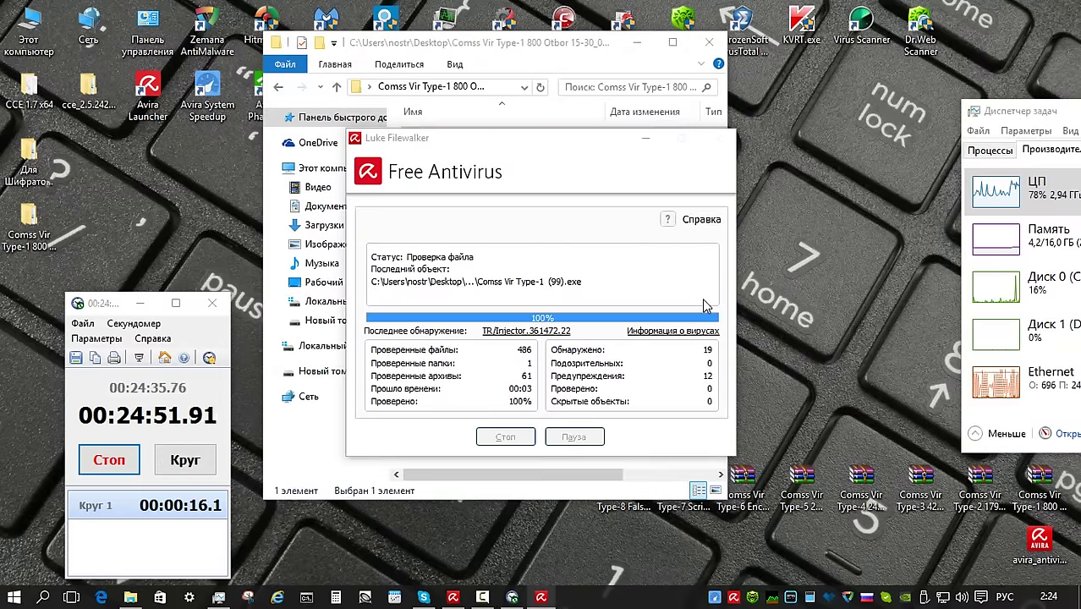
{"action": "left_click", "coordinate": [109, 459]}
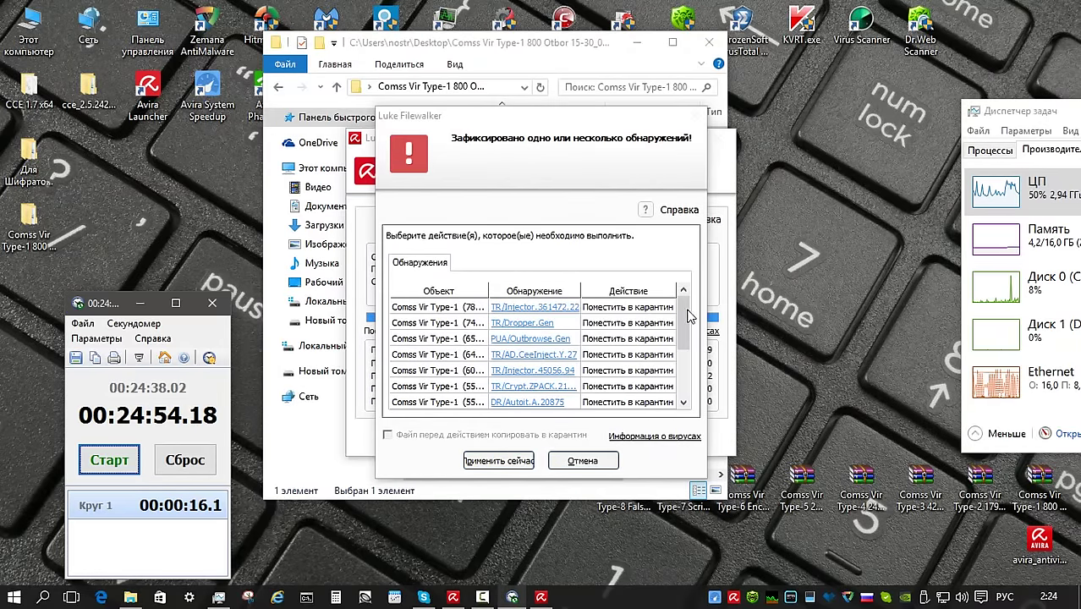
Review the list of scan detections and apply the quarantine action to all of them
{"action": "left_click", "coordinate": [689, 370]}
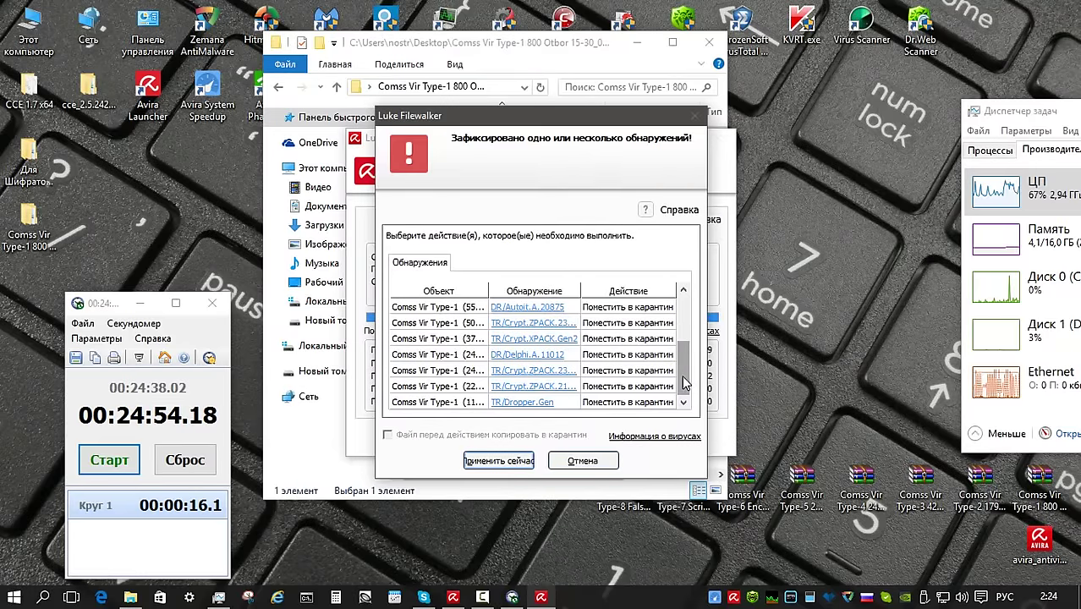
{"action": "left_click_drag", "start_coordinate": [689, 371], "coordinate": [689, 329]}
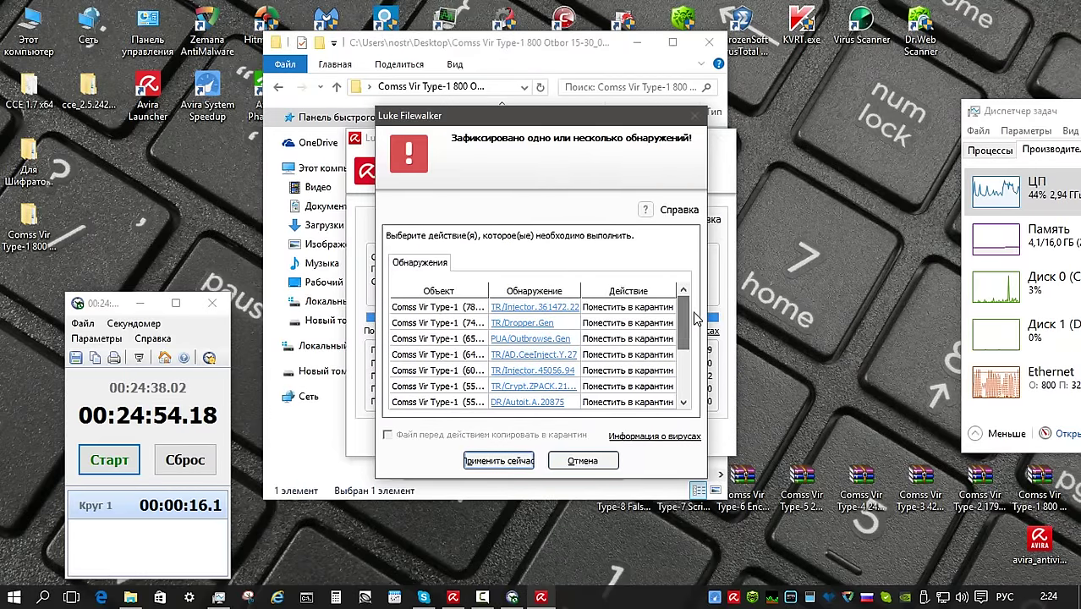
{"action": "left_click", "coordinate": [485, 462]}
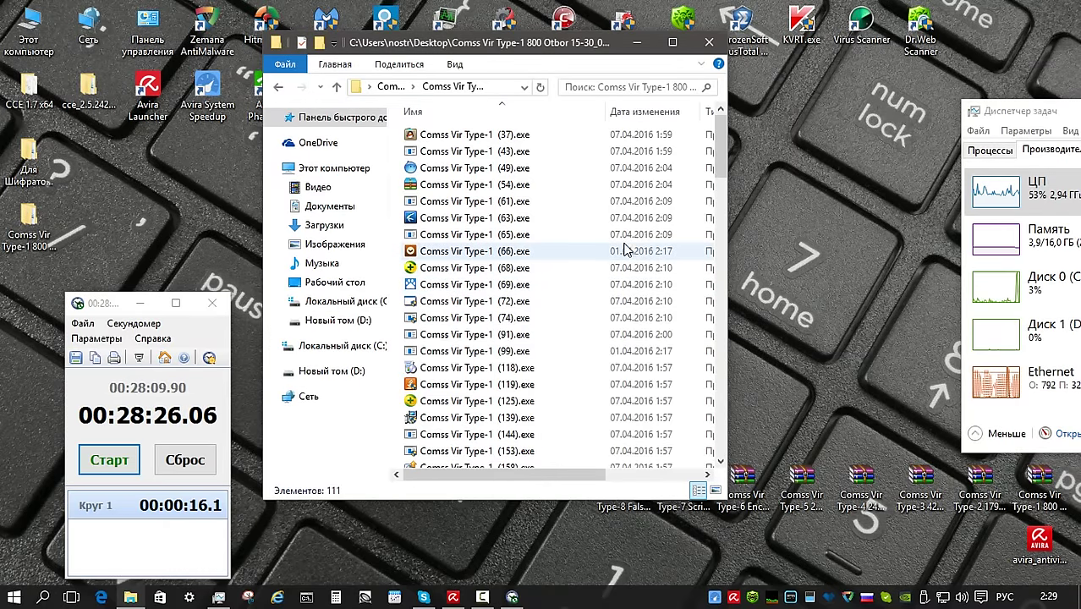
Select all executable files in the inner Comss Vir Type-1 folder and scan them with Avira
{"action": "left_click", "coordinate": [624, 249]}
{"action": "left_click", "coordinate": [553, 203]}
{"action": "key", "text": "ctrl+a"}
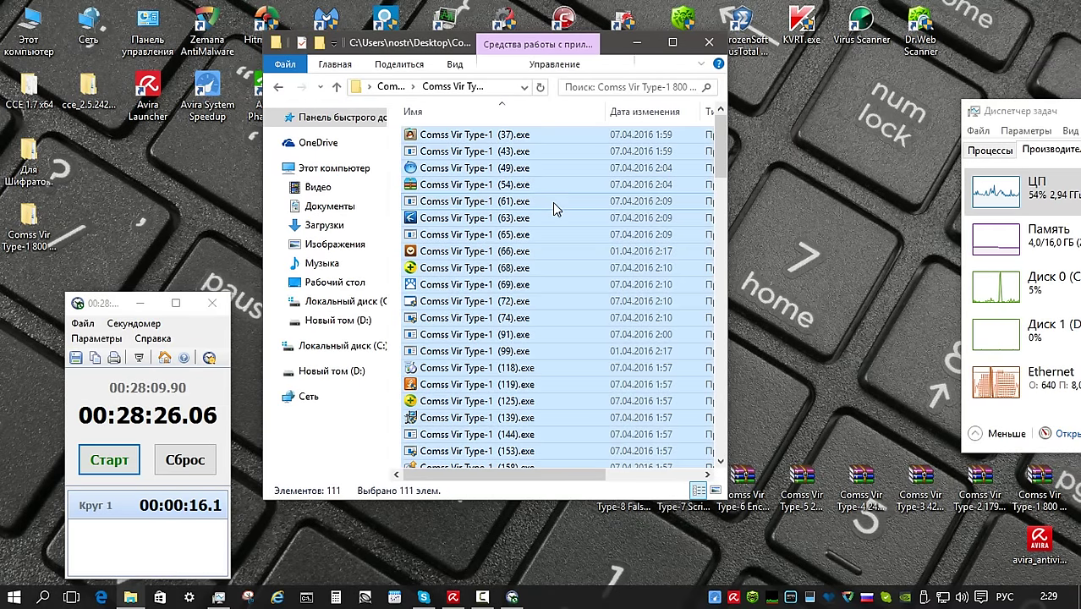
{"action": "right_click", "coordinate": [550, 200]}
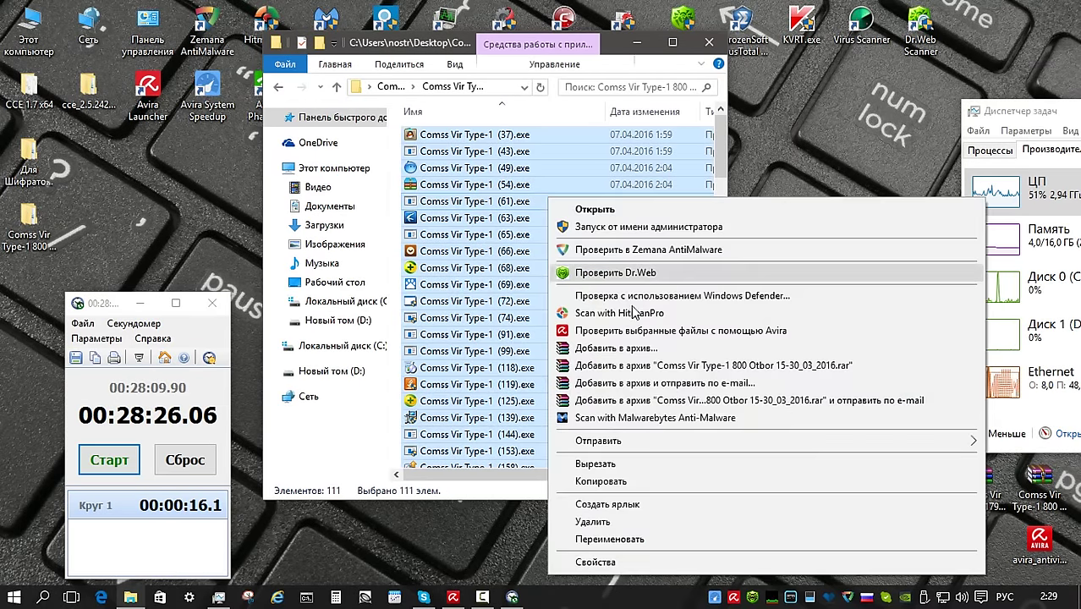
{"action": "left_click", "coordinate": [630, 331]}
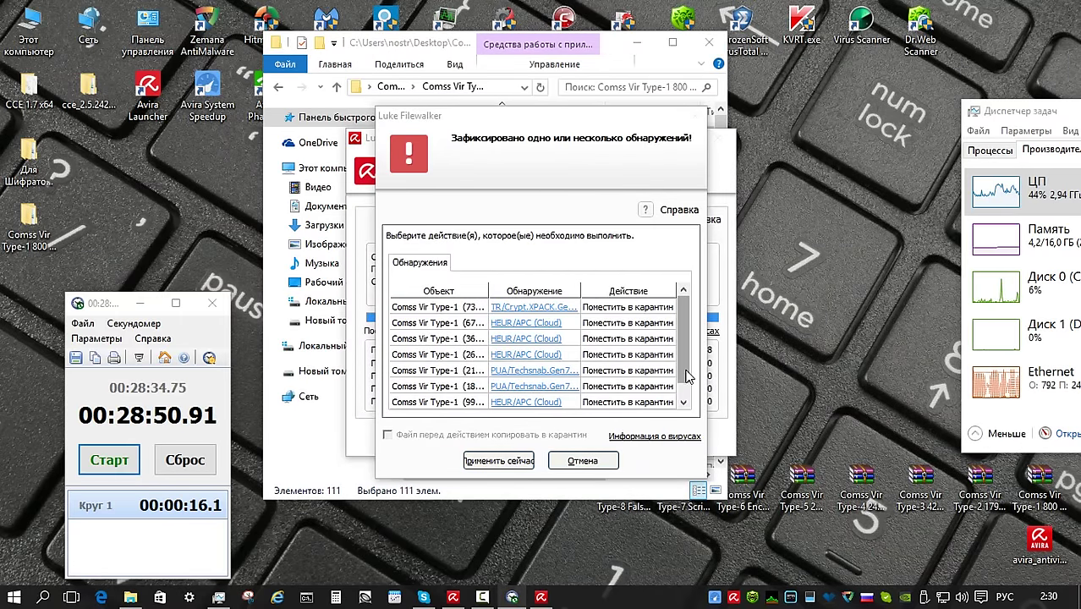
Review the scan detections, quarantine them all while timing the removal with the stopwatch, and close the scan summary
{"action": "left_click", "coordinate": [686, 377]}
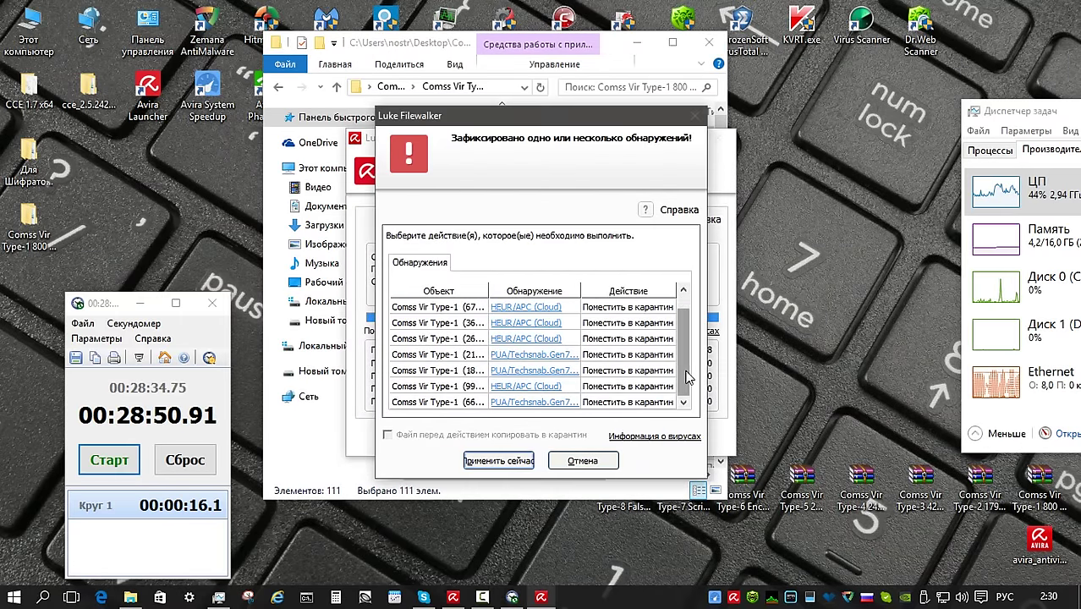
{"action": "left_click", "coordinate": [478, 461]}
{"action": "left_click", "coordinate": [109, 459]}
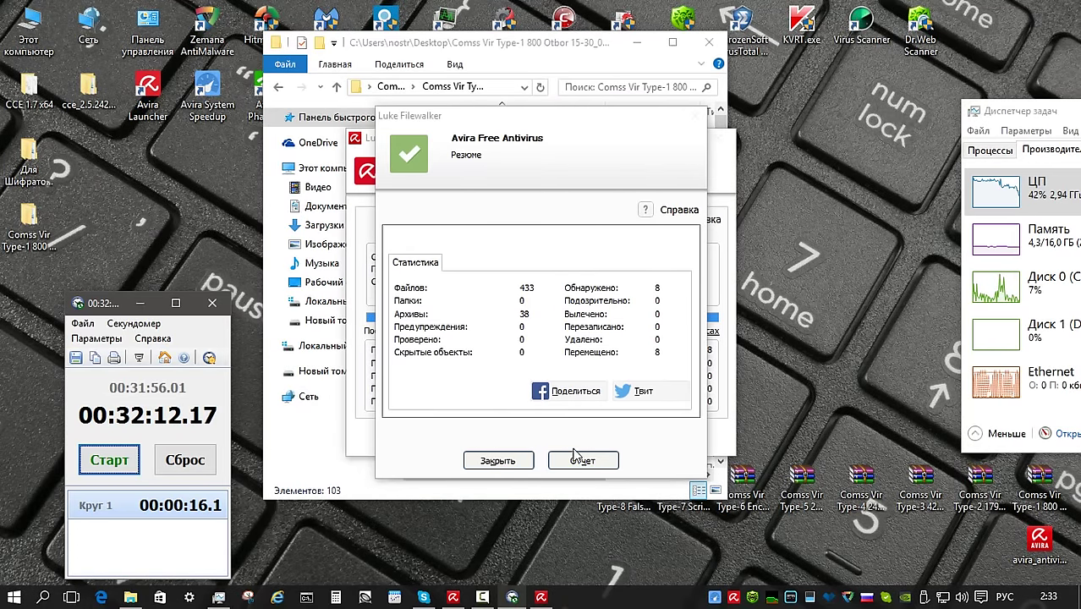
{"action": "left_click", "coordinate": [508, 461]}
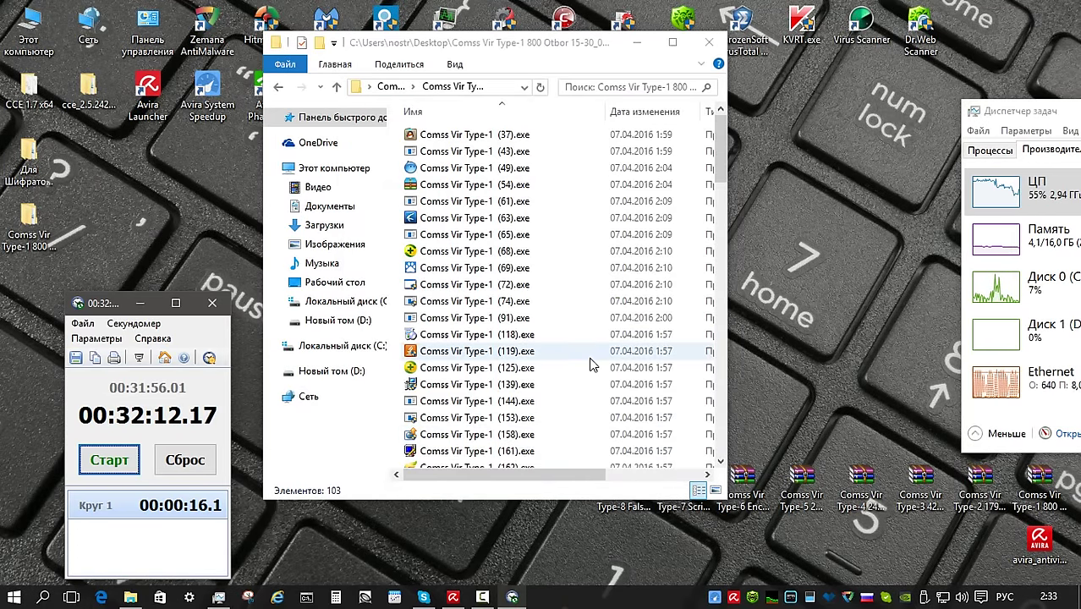
Rescan all the remaining files in the Type-1 folder with Avira and close the scan summary
{"action": "left_click", "coordinate": [640, 203]}
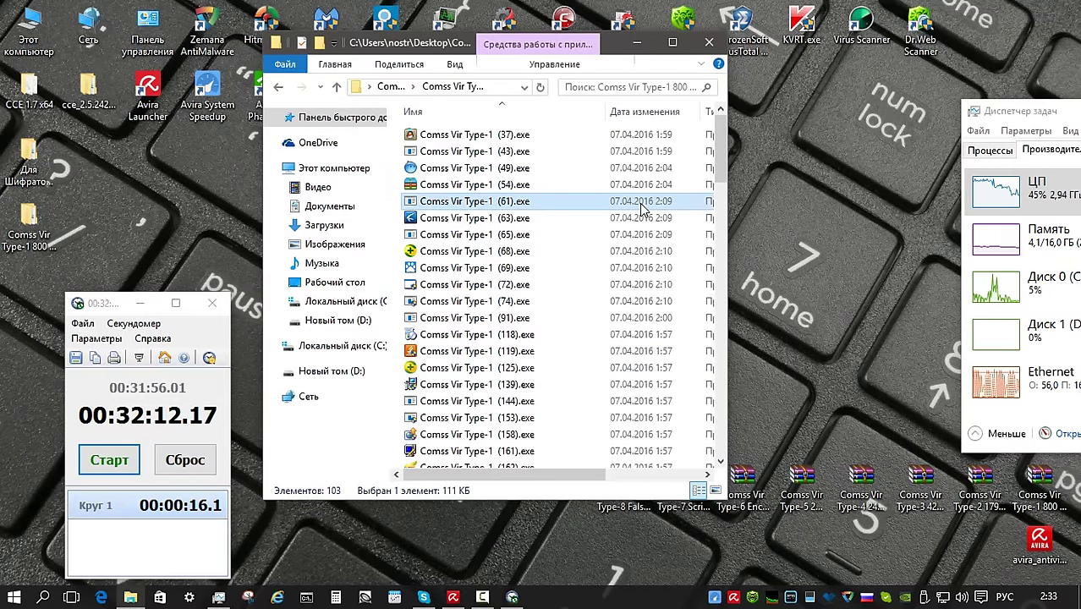
{"action": "key", "text": "ctrl+a"}
{"action": "right_click", "coordinate": [640, 206]}
{"action": "left_click", "coordinate": [676, 336]}
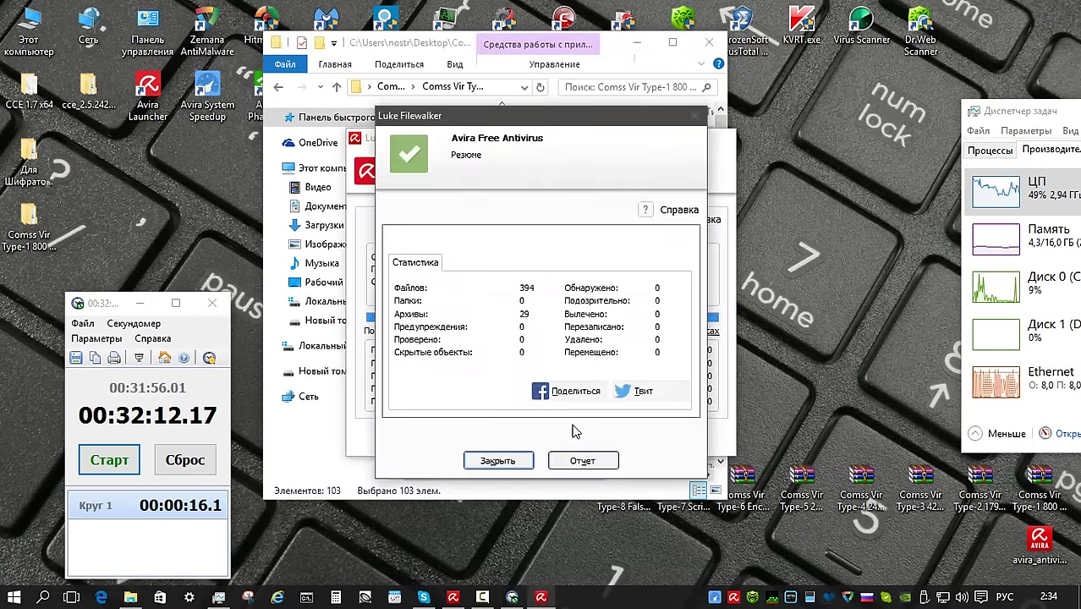
{"action": "left_click", "coordinate": [497, 460]}
Look over the executable files left in the Type-1 folder and return to its parent folder
{"action": "left_click", "coordinate": [611, 340]}
{"action": "scroll", "coordinate": [579, 359], "scroll_direction": "down", "scroll_amount": 10}
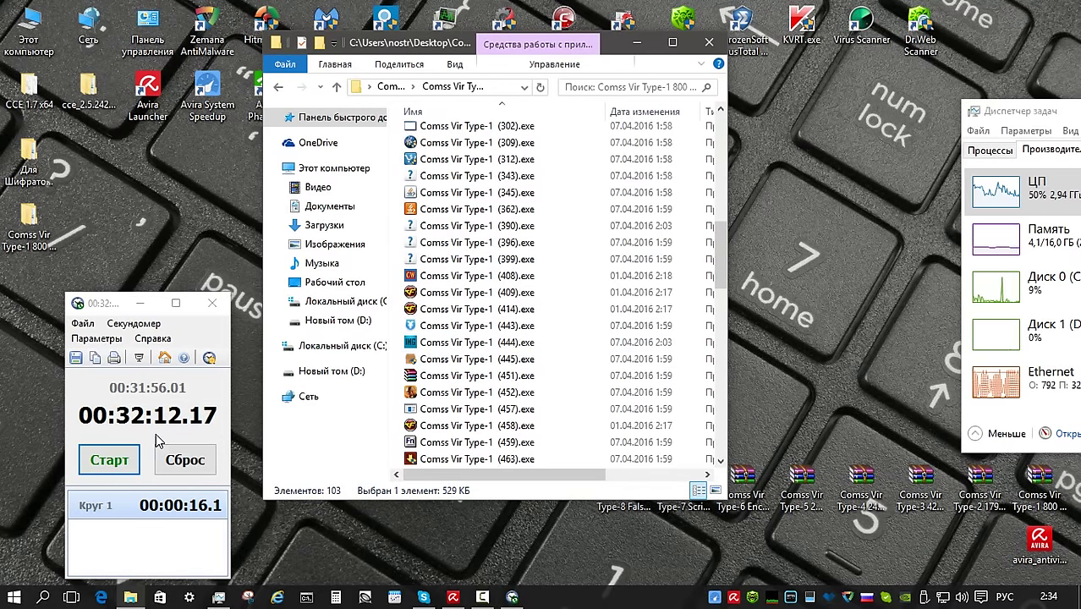
{"action": "double_click", "coordinate": [550, 408]}
{"action": "left_click_drag", "start_coordinate": [508, 47], "coordinate": [489, 56]}
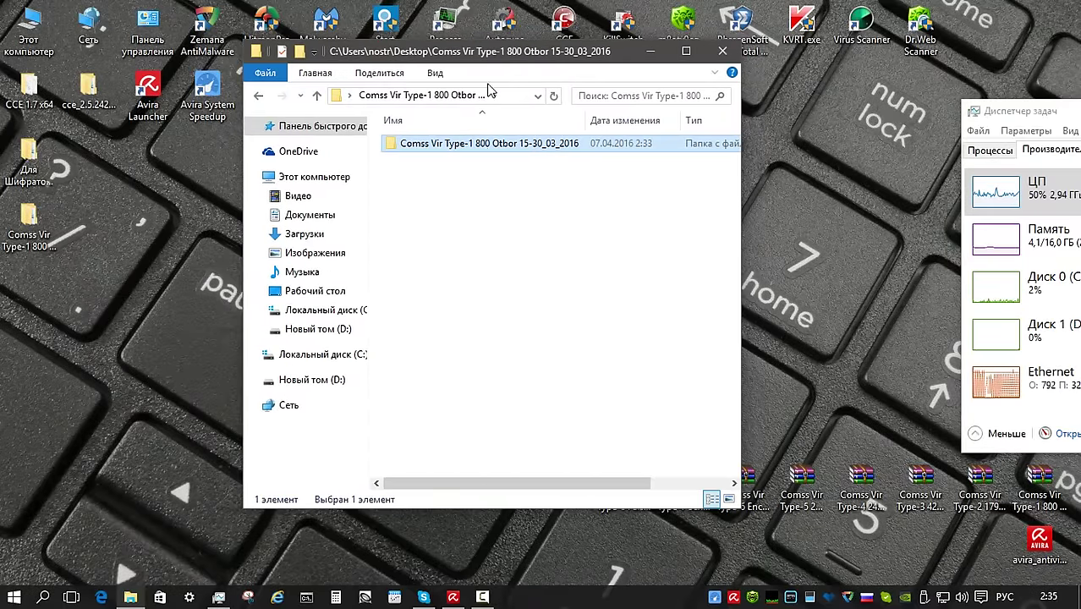
Scan the inner Type-1 folder with HitmanPro and with Zemana AntiMalware, and review the detections each tool lists
{"action": "right_click", "coordinate": [479, 147]}
{"action": "left_click", "coordinate": [525, 203]}
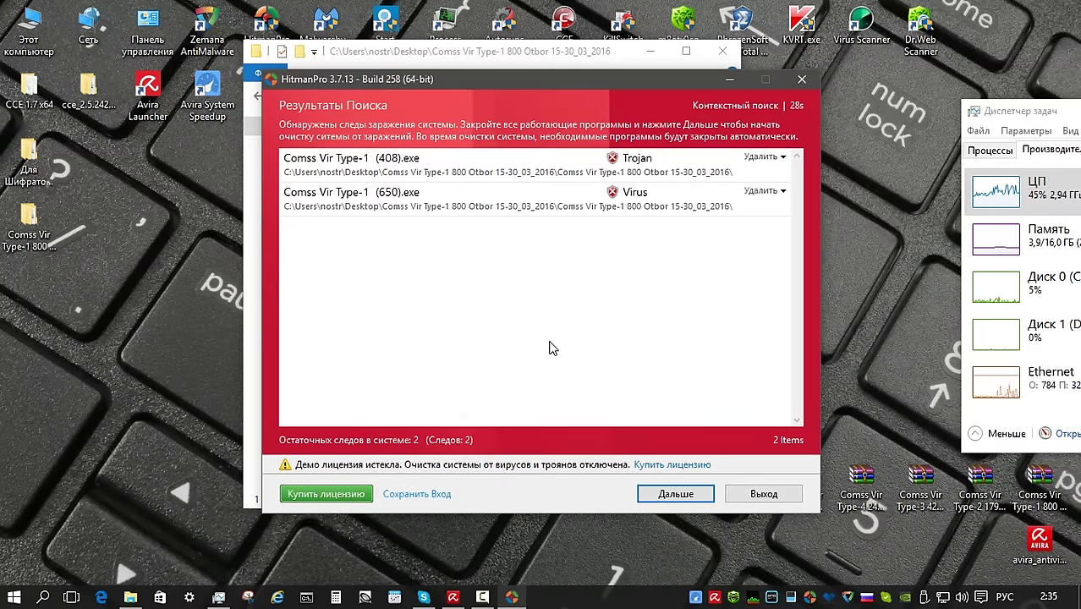
{"action": "left_click", "coordinate": [499, 169]}
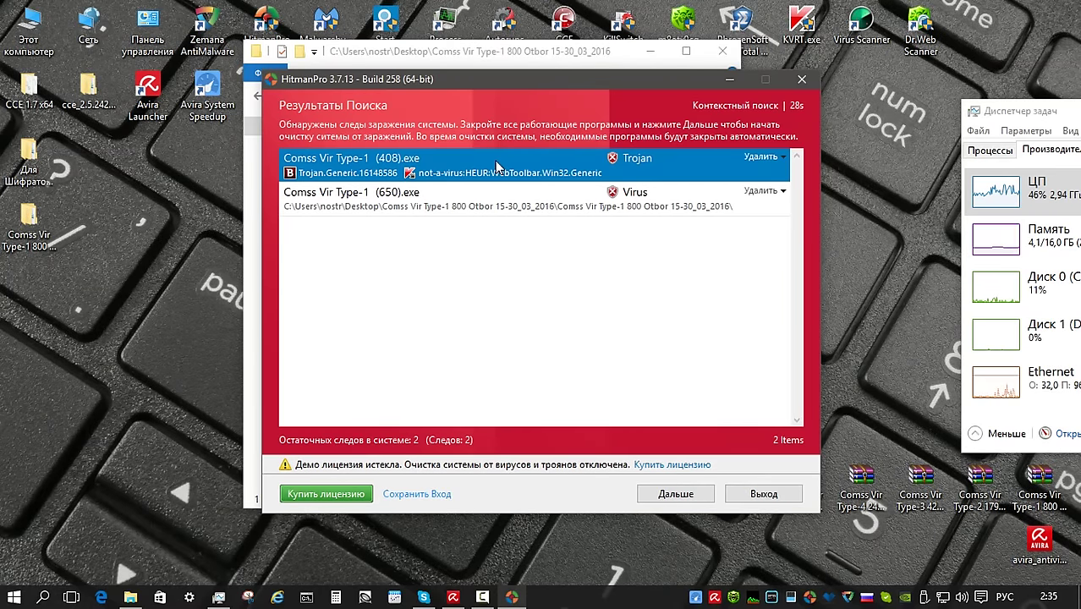
{"action": "left_click", "coordinate": [517, 210]}
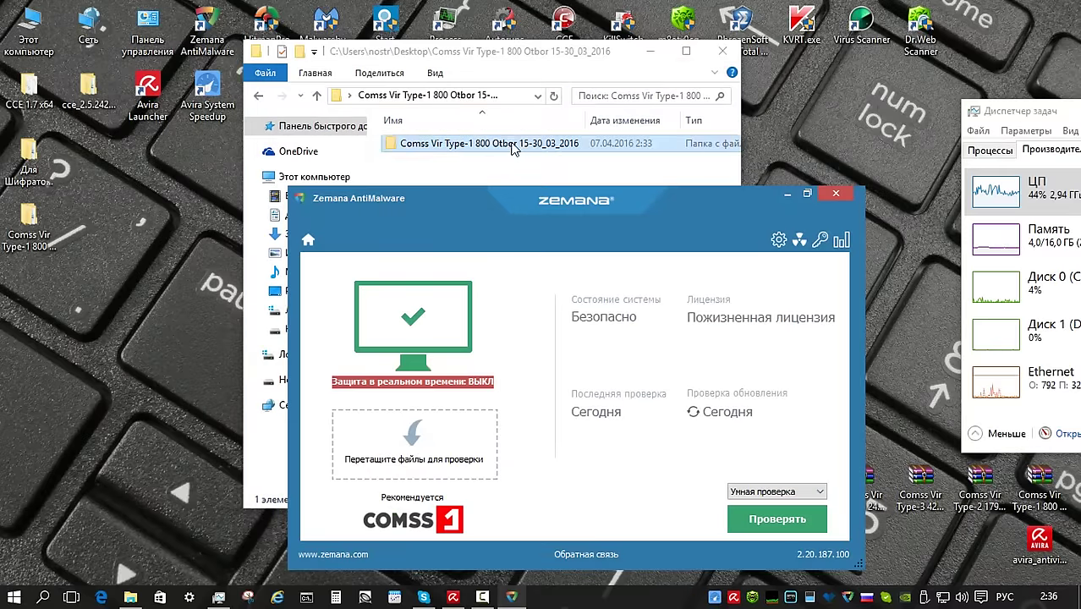
{"action": "left_click_drag", "start_coordinate": [512, 217], "coordinate": [426, 433]}
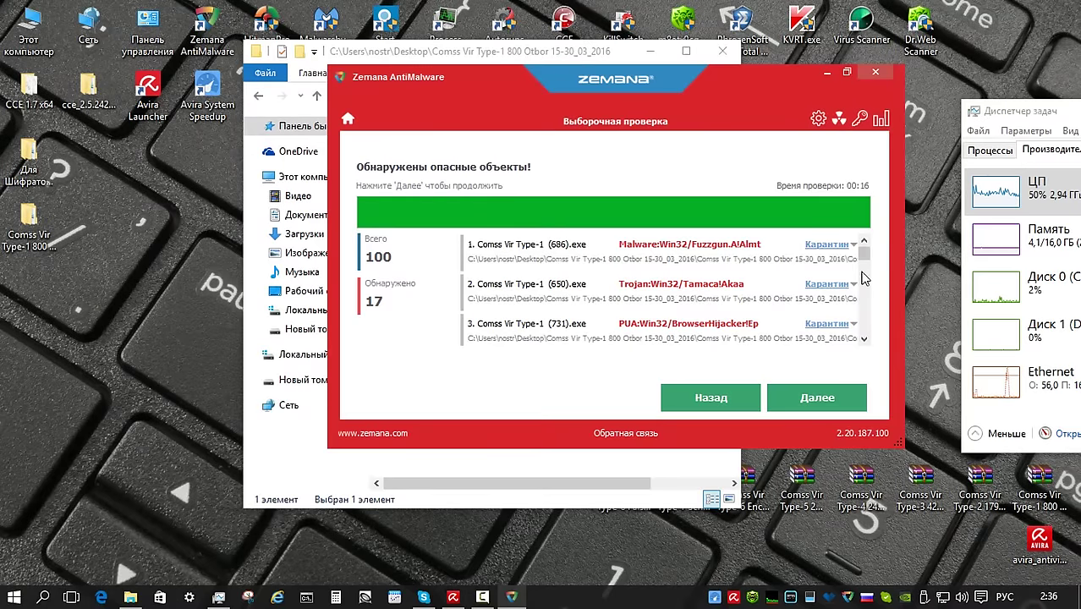
{"action": "left_click_drag", "start_coordinate": [863, 265], "coordinate": [867, 331]}
Add the prefix 103 to the inner Type-1 folder's name and check the properties of its RAR archive
{"action": "left_click", "coordinate": [407, 145]}
{"action": "type", "text": "103"}
{"action": "key", "text": "Return"}
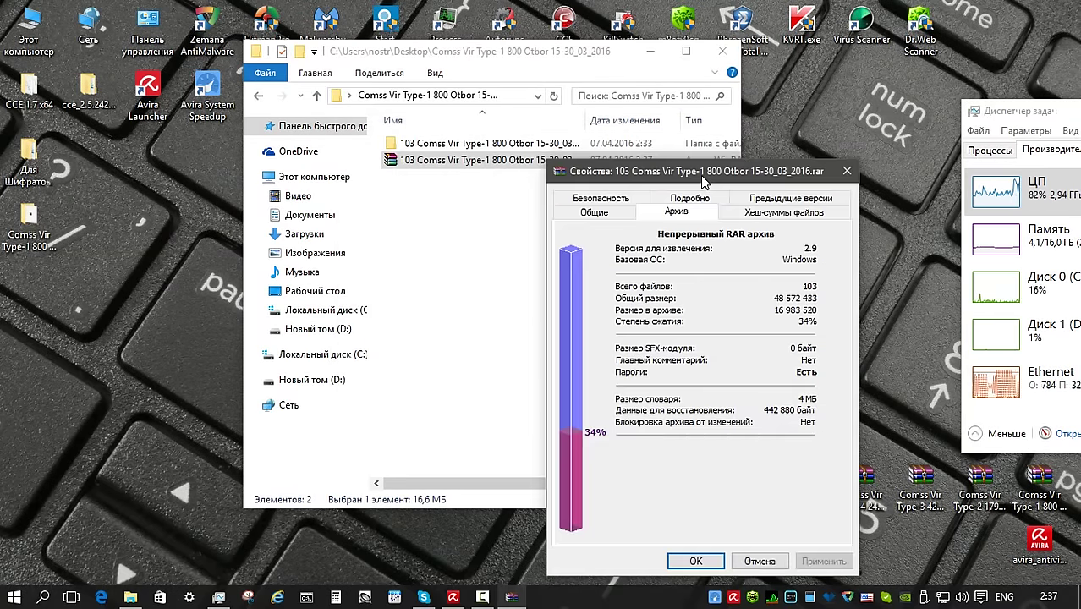
{"action": "left_click_drag", "start_coordinate": [705, 172], "coordinate": [657, 103]}
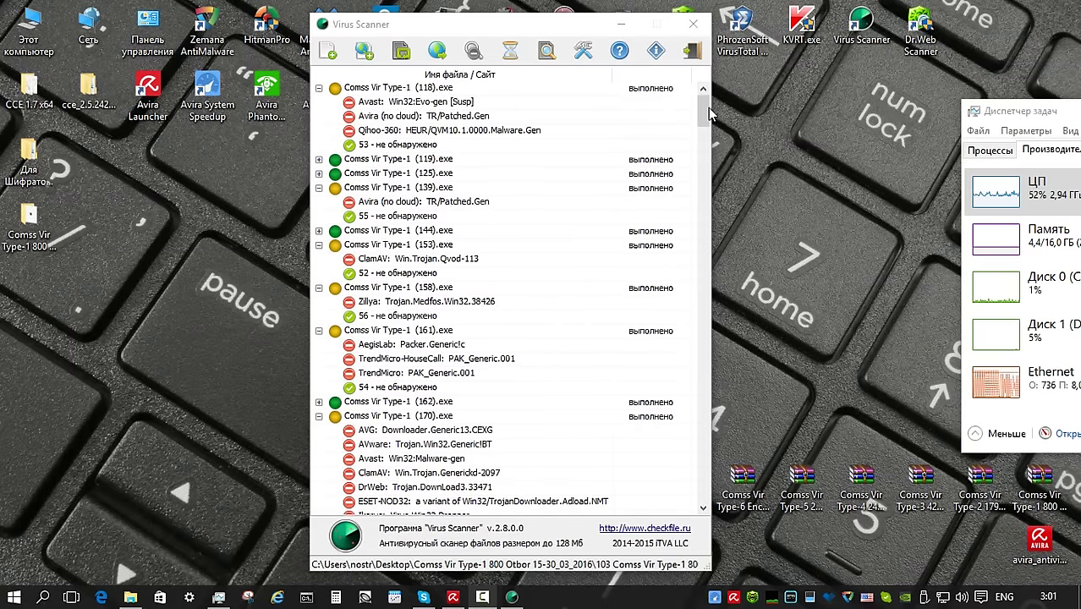
Look through the Virus Scanner results for the files left from the Type-1 collection
{"action": "left_click_drag", "start_coordinate": [704, 112], "coordinate": [741, 108]}
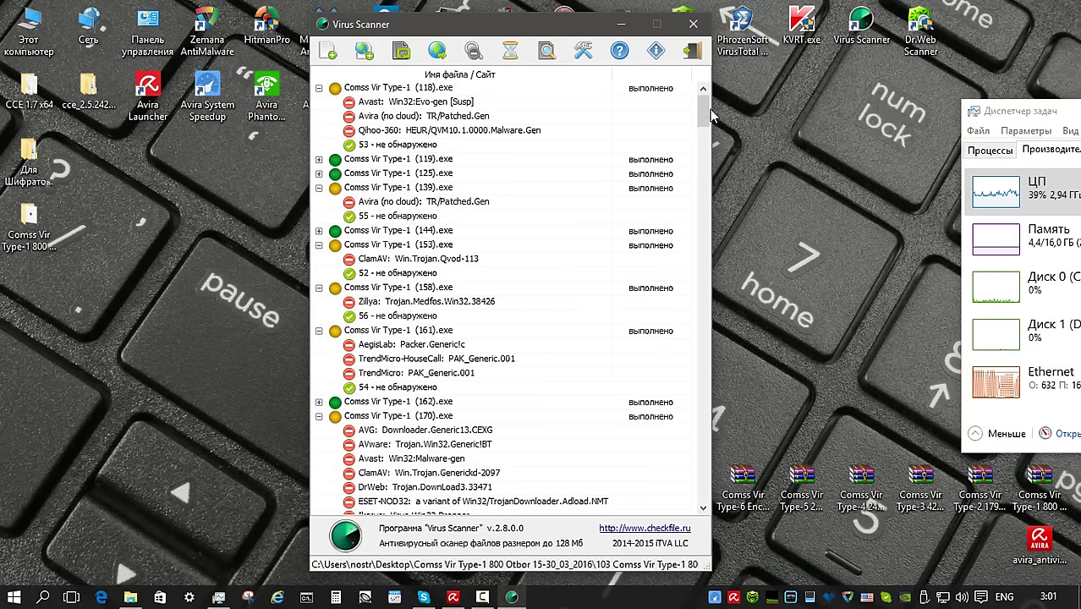
{"action": "left_click_drag", "start_coordinate": [704, 115], "coordinate": [704, 499]}
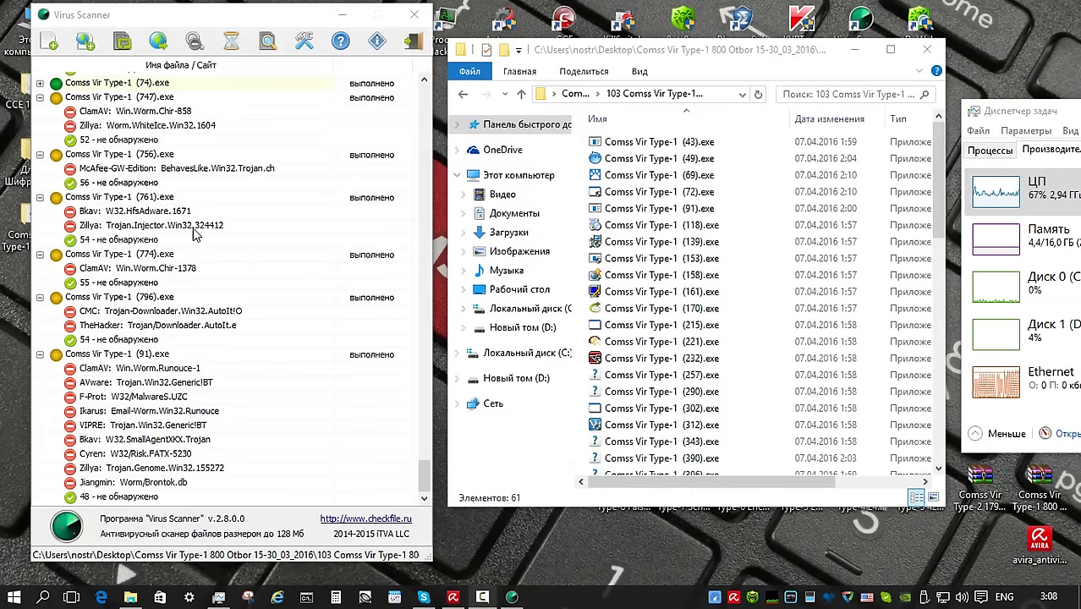
{"action": "left_click_drag", "start_coordinate": [424, 477], "coordinate": [461, 103]}
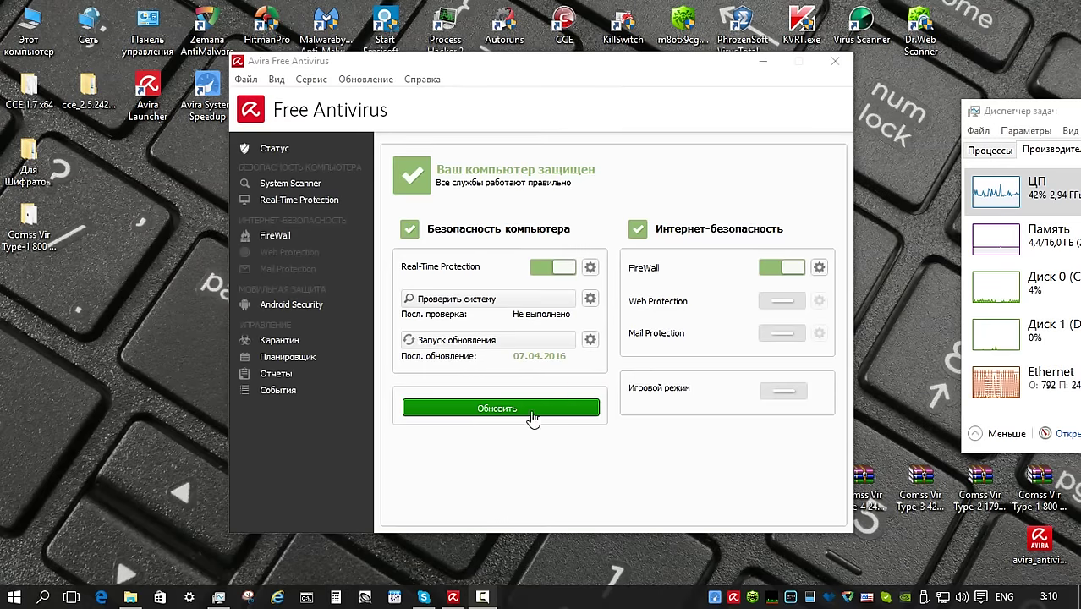
Turn off Real-Time Protection in Avira Free Antivirus, then close its window and the Windows protection notification
{"action": "left_click", "coordinate": [541, 269]}
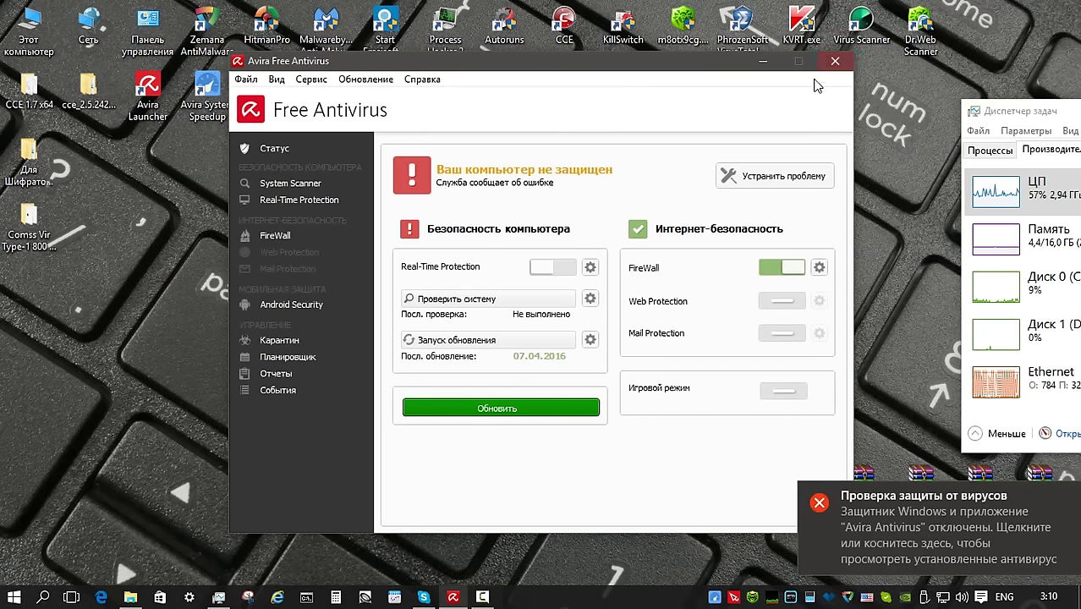
{"action": "left_click", "coordinate": [835, 61]}
{"action": "left_click", "coordinate": [1064, 500]}
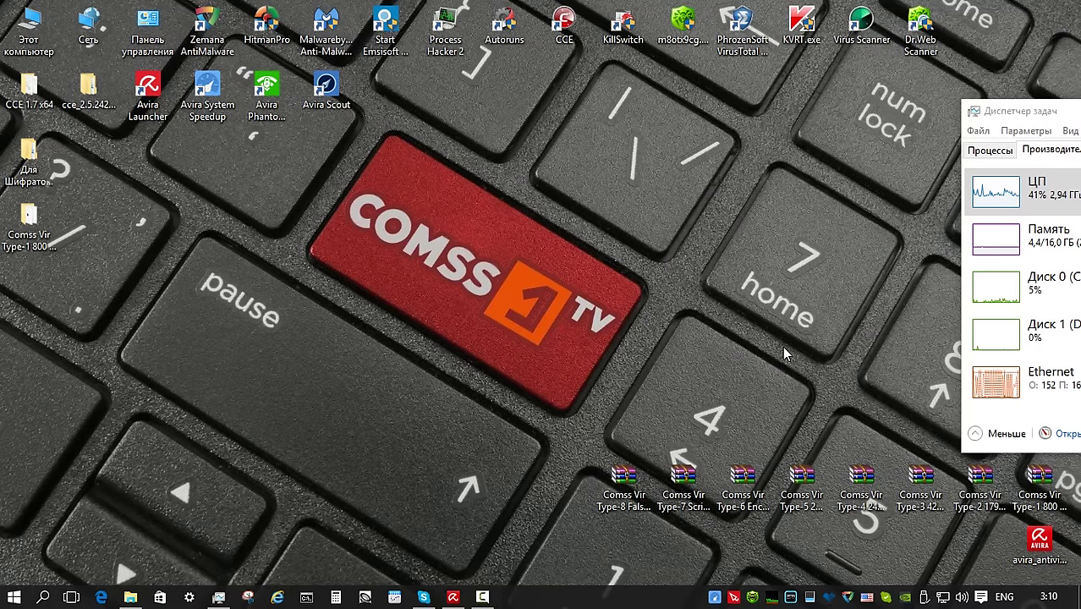
Extract the Comss Vir Type-2 and Type-3 archives into their own desktop folders, supplying the archive password for each
{"action": "right_click", "coordinate": [979, 492]}
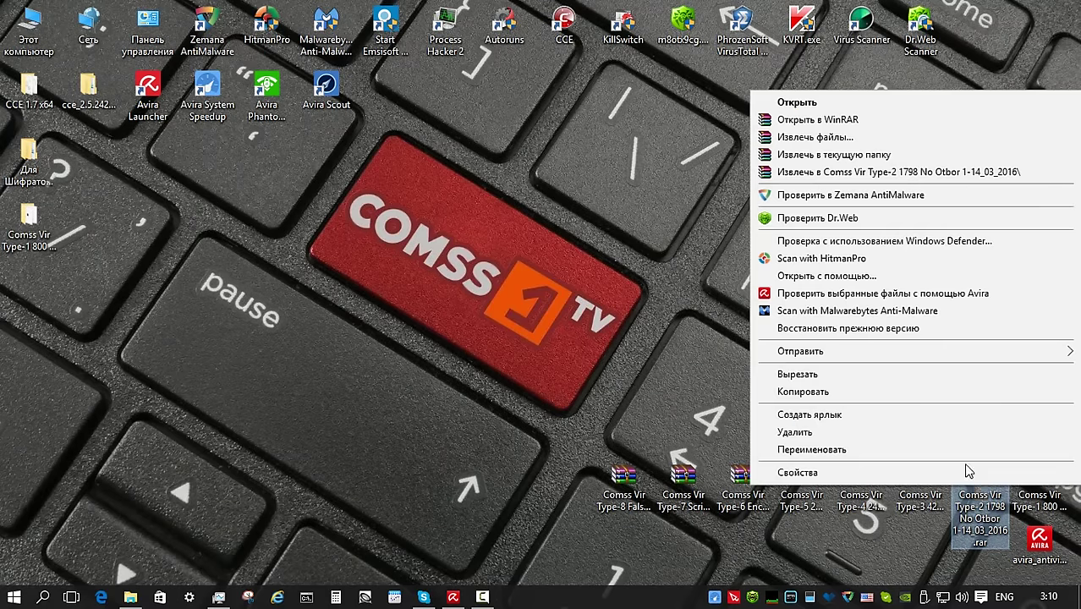
{"action": "left_click", "coordinate": [791, 159]}
{"action": "key", "text": "Return"}
{"action": "right_click", "coordinate": [918, 479]}
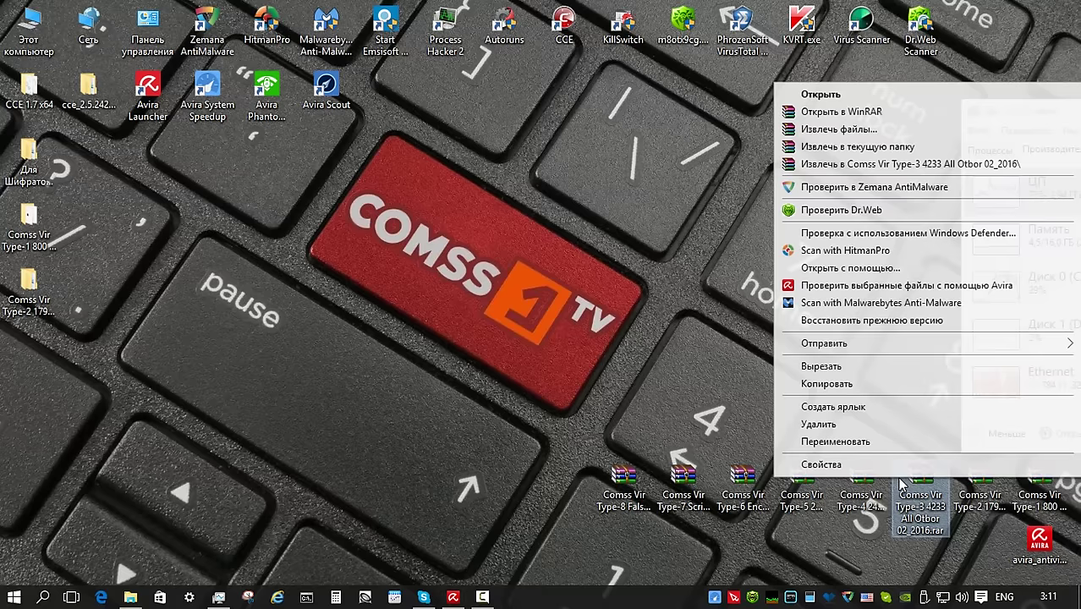
{"action": "left_click", "coordinate": [875, 164]}
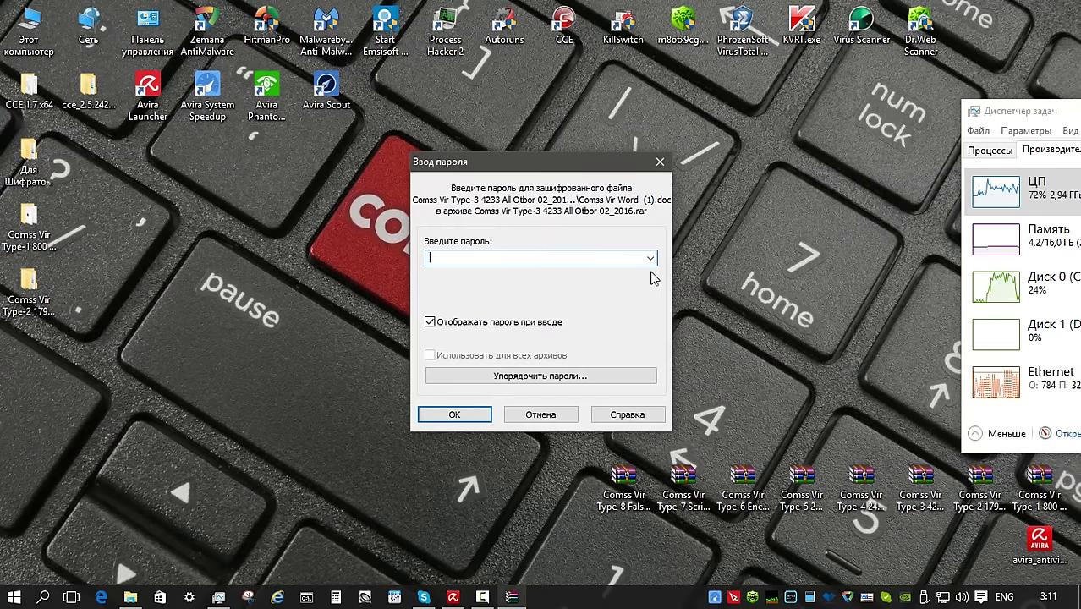
{"action": "key", "text": "Return"}
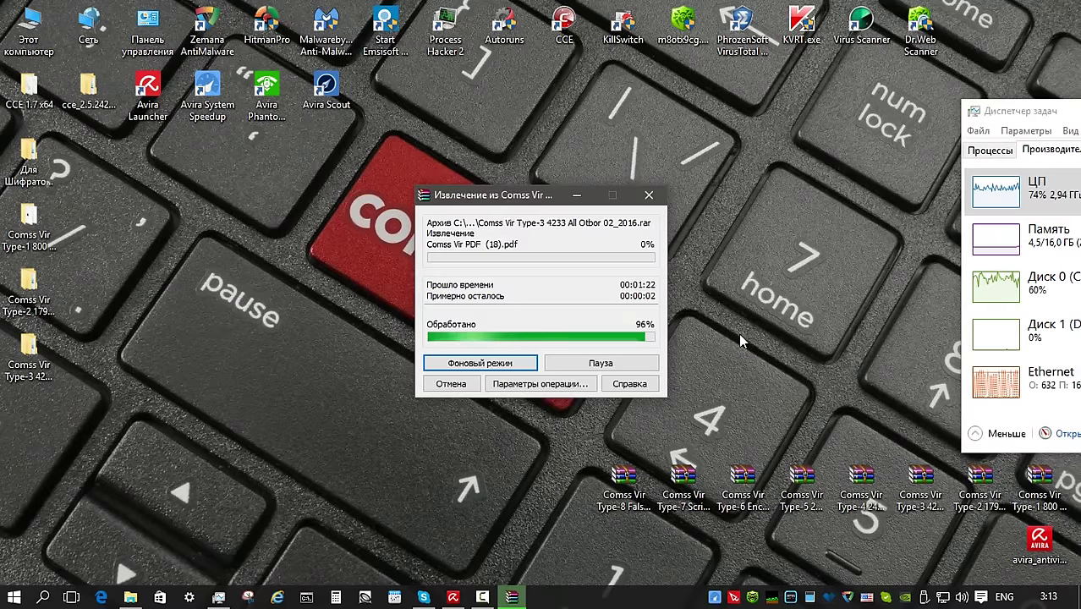
Extract the Comss Vir Type-4 and Type-5 archives into their own desktop folders, supplying the archive password for each
{"action": "right_click", "coordinate": [861, 495]}
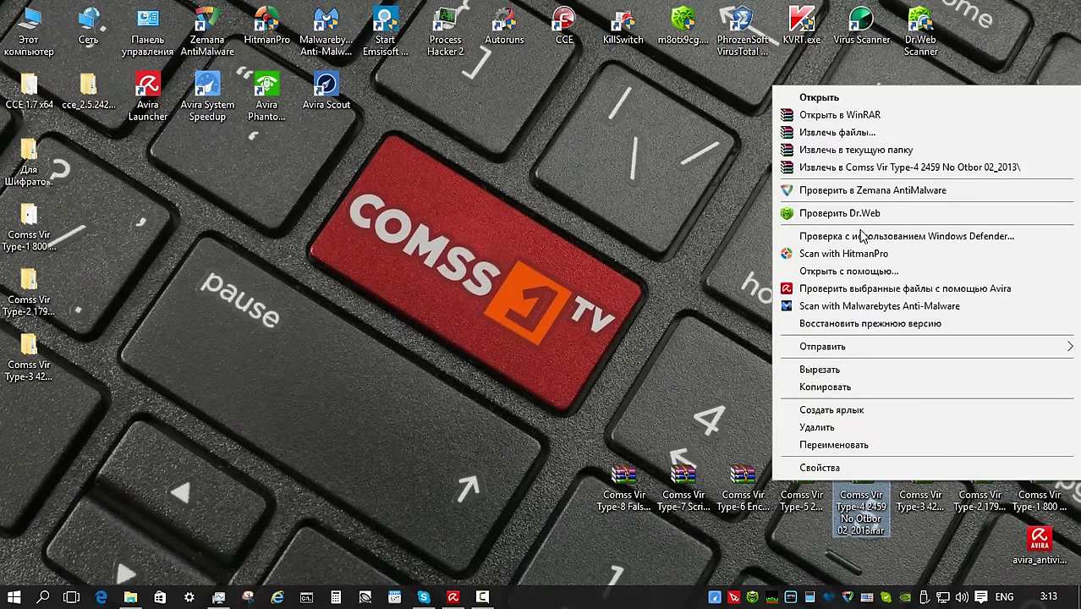
{"action": "left_click", "coordinate": [861, 173]}
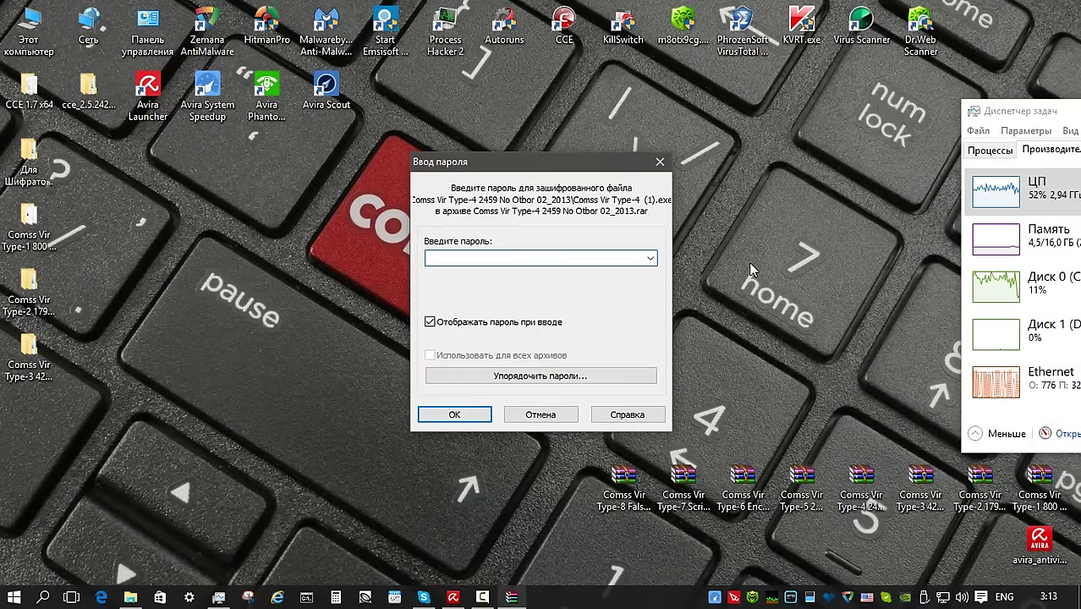
{"action": "key", "text": "Return"}
{"action": "right_click", "coordinate": [802, 498]}
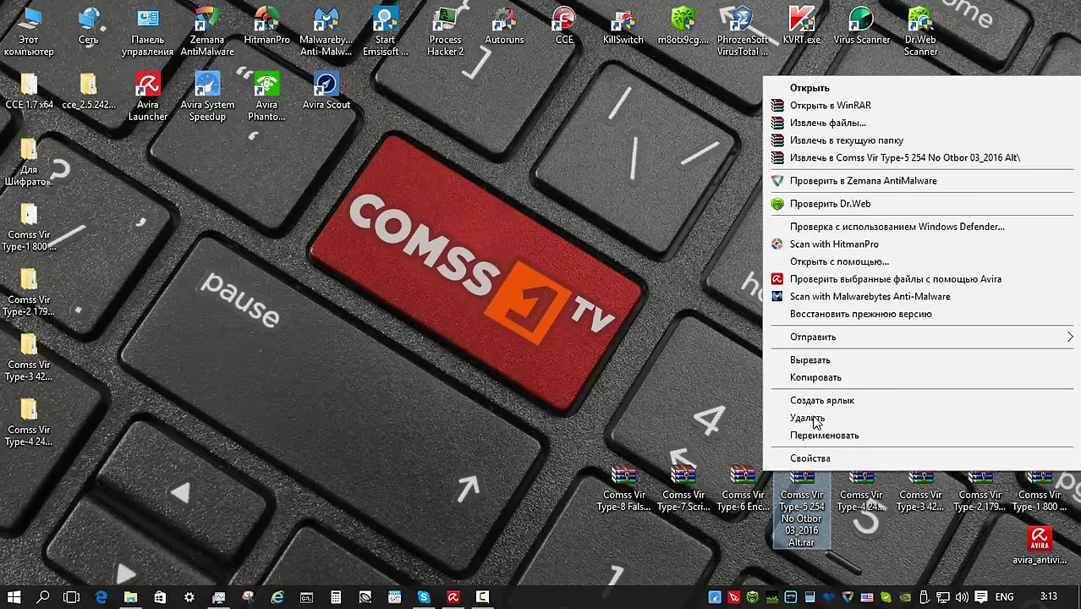
{"action": "left_click", "coordinate": [862, 158]}
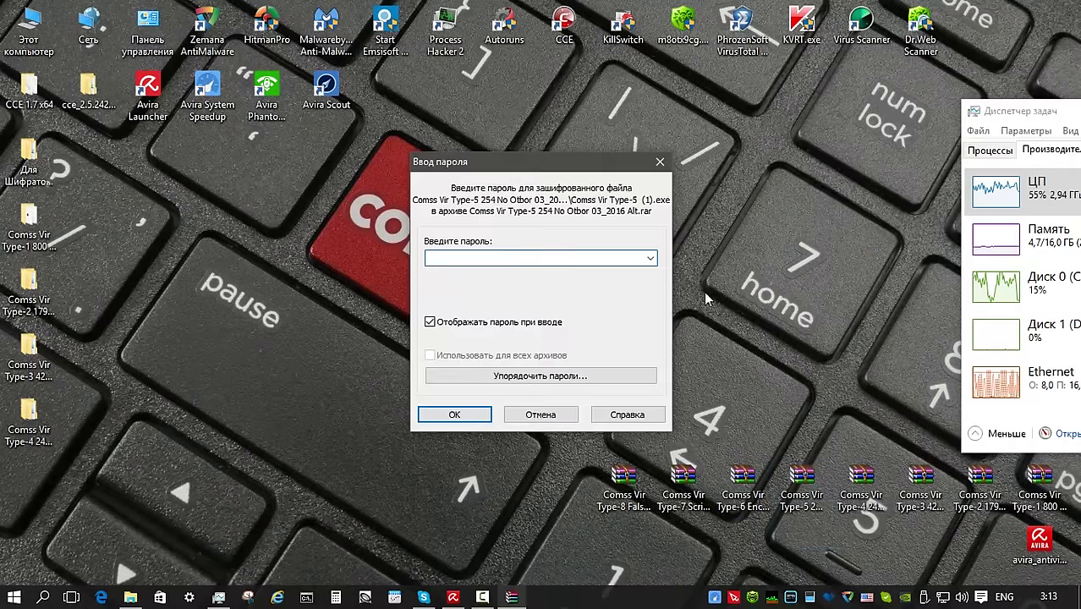
{"action": "key", "text": "Return"}
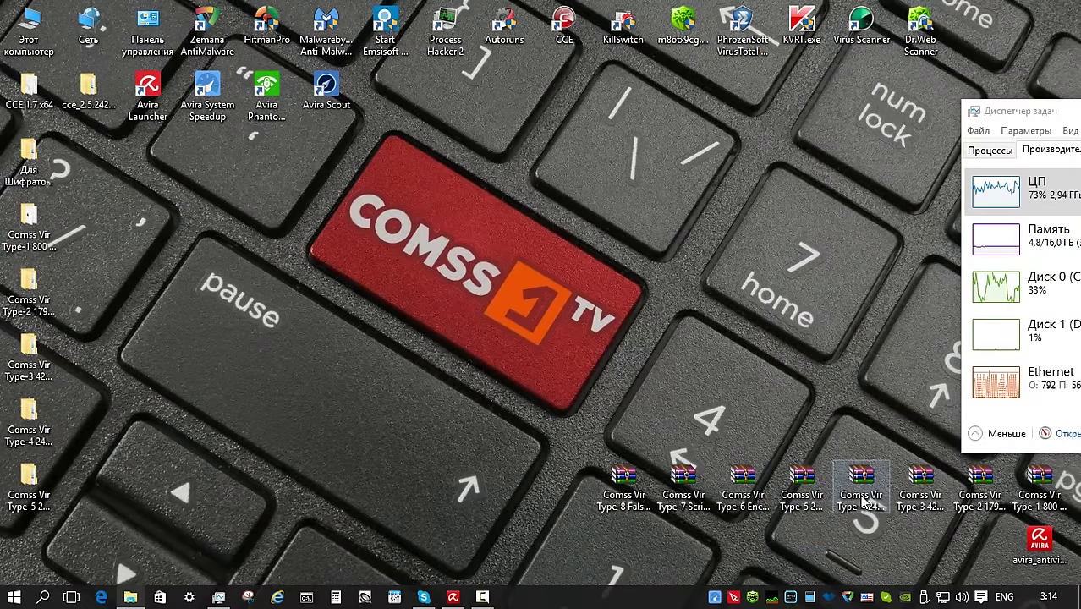
Extract the Comss Vir Type-6 Encoder archive into its own desktop folder, supplying the archive password
{"action": "left_click", "coordinate": [738, 489]}
{"action": "right_click", "coordinate": [738, 488]}
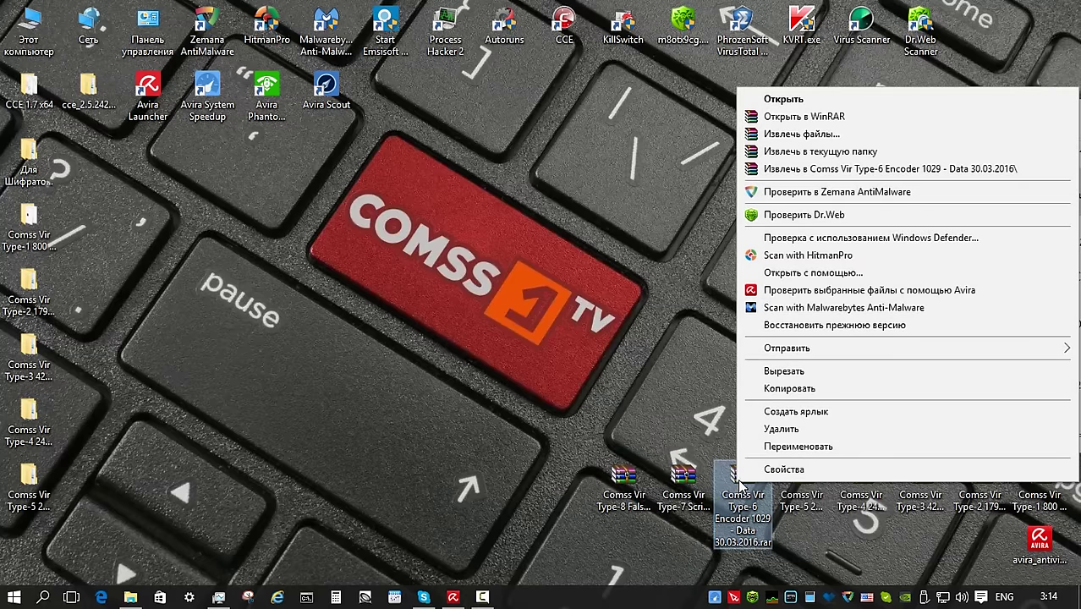
{"action": "left_click", "coordinate": [865, 170]}
{"action": "key", "text": "Return"}
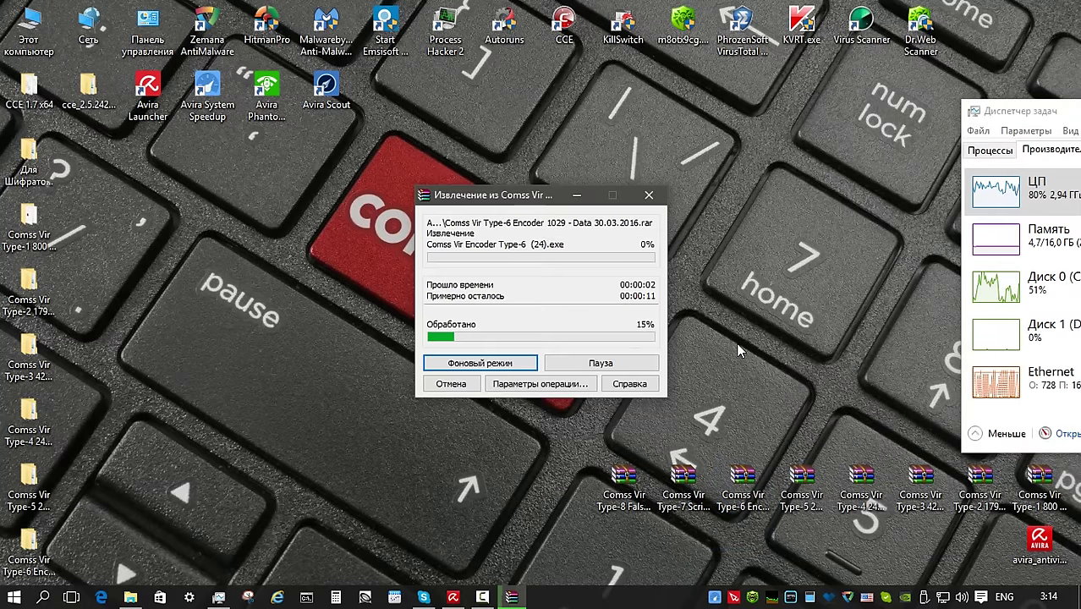
Scan the extracted Comss Vir Type-2 folder with Avira and bring up its detections dialog
{"action": "right_click", "coordinate": [29, 292]}
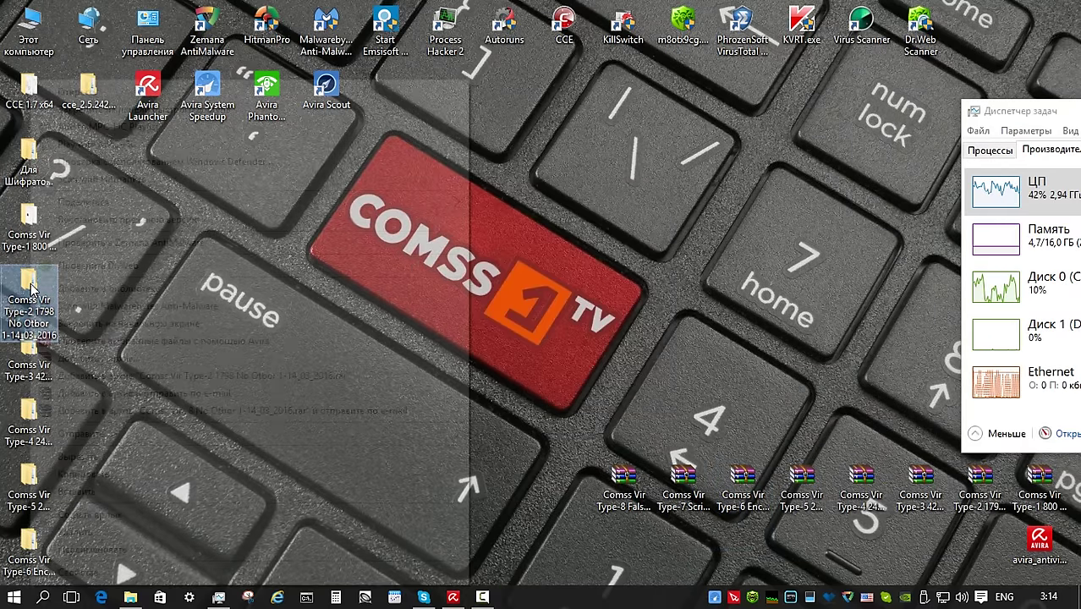
{"action": "left_click", "coordinate": [117, 341]}
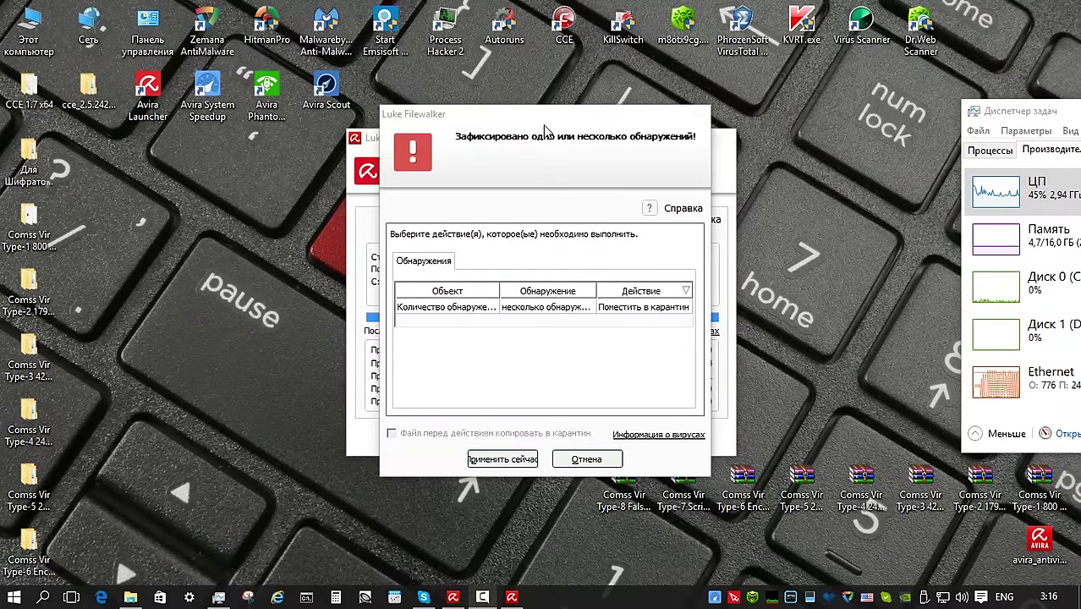
{"action": "left_click_drag", "start_coordinate": [545, 131], "coordinate": [520, 122]}
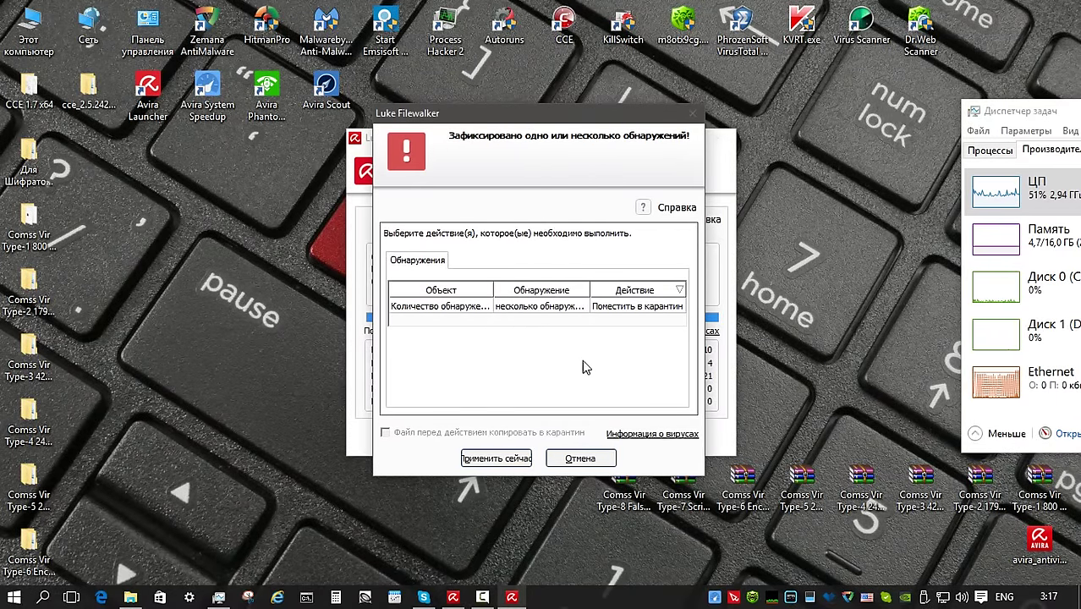
Quarantine the detections from the Comss Vir Type-2 scan and check the properties of the Type-2 desktop folder
{"action": "left_click", "coordinate": [497, 460]}
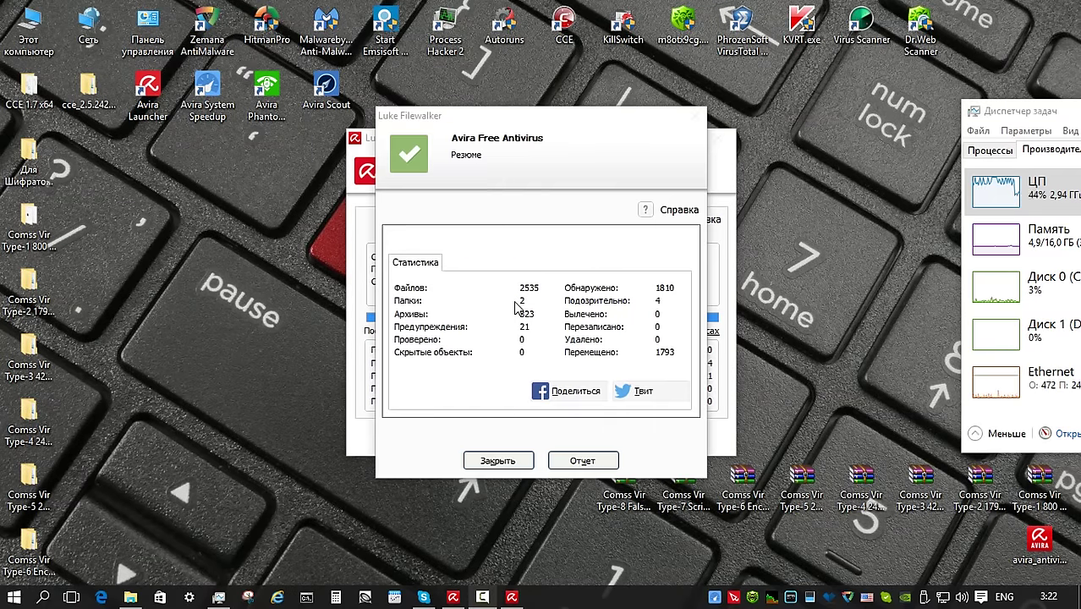
{"action": "right_click", "coordinate": [17, 292]}
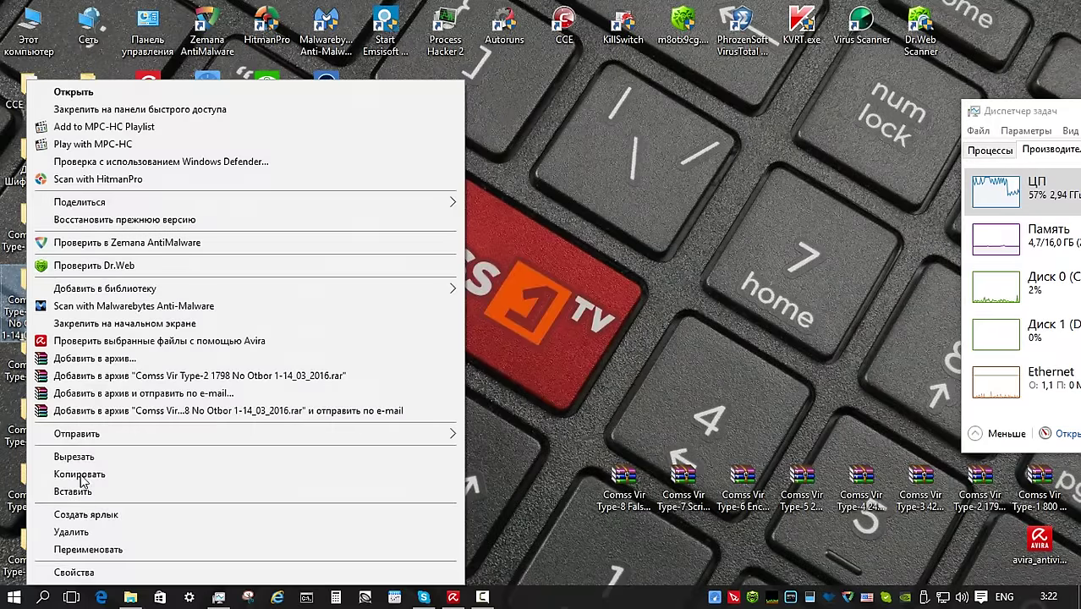
{"action": "left_click", "coordinate": [76, 567]}
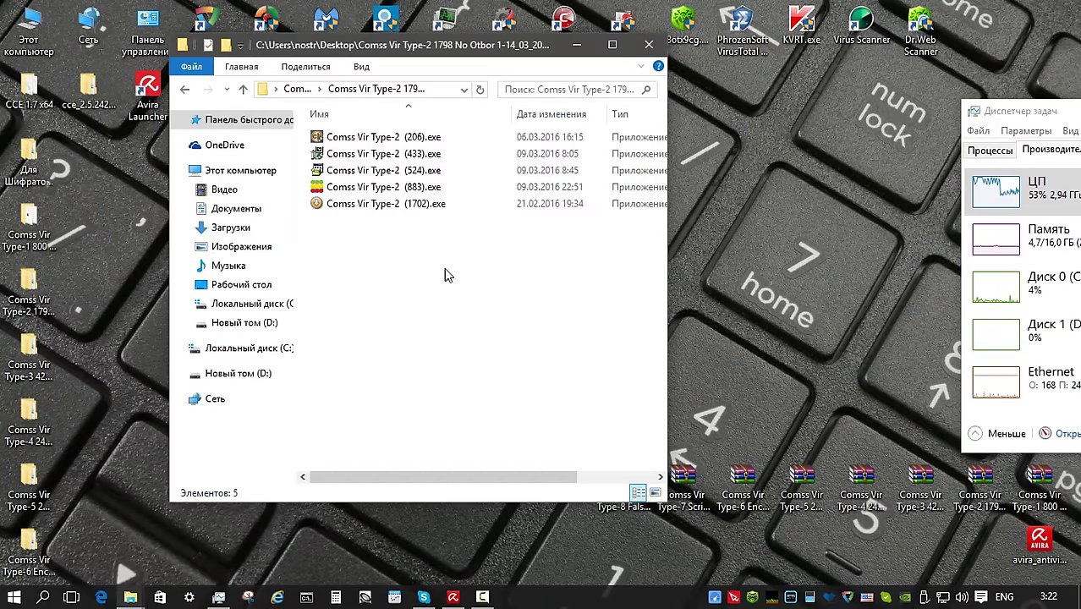
Rescan all the files remaining in the Comss Vir Type-2 folder with Avira
{"action": "left_click_drag", "start_coordinate": [446, 275], "coordinate": [393, 129]}
{"action": "right_click", "coordinate": [396, 170]}
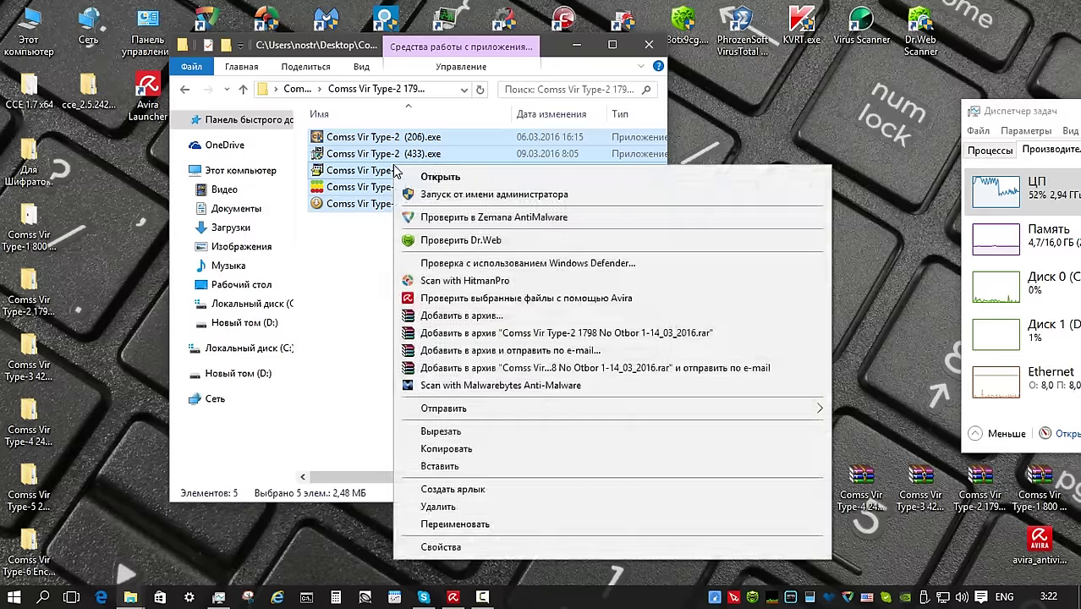
{"action": "left_click", "coordinate": [507, 298]}
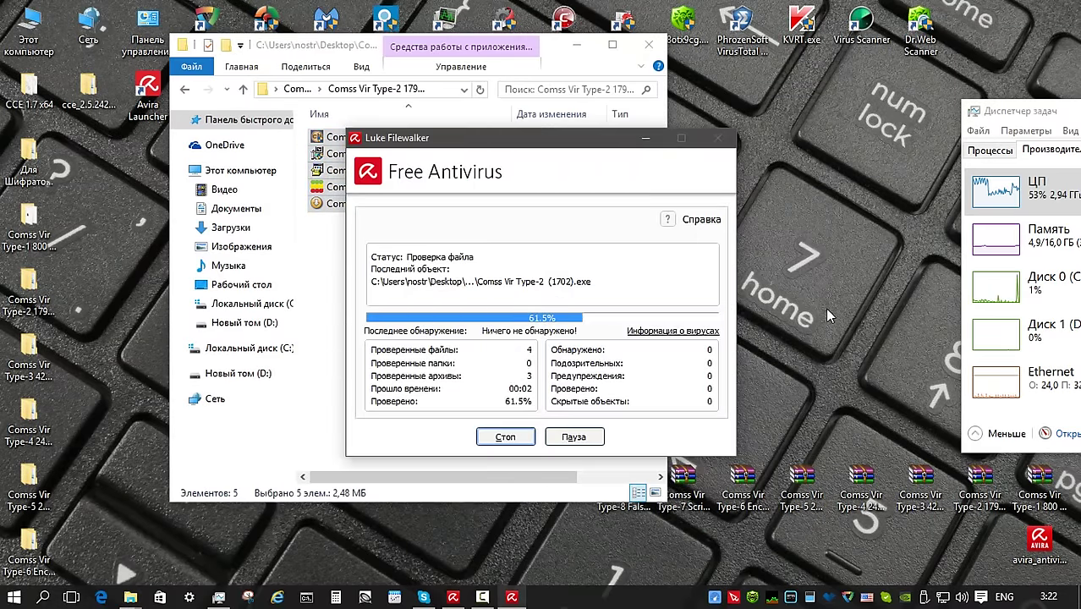
{"action": "left_click", "coordinate": [499, 457]}
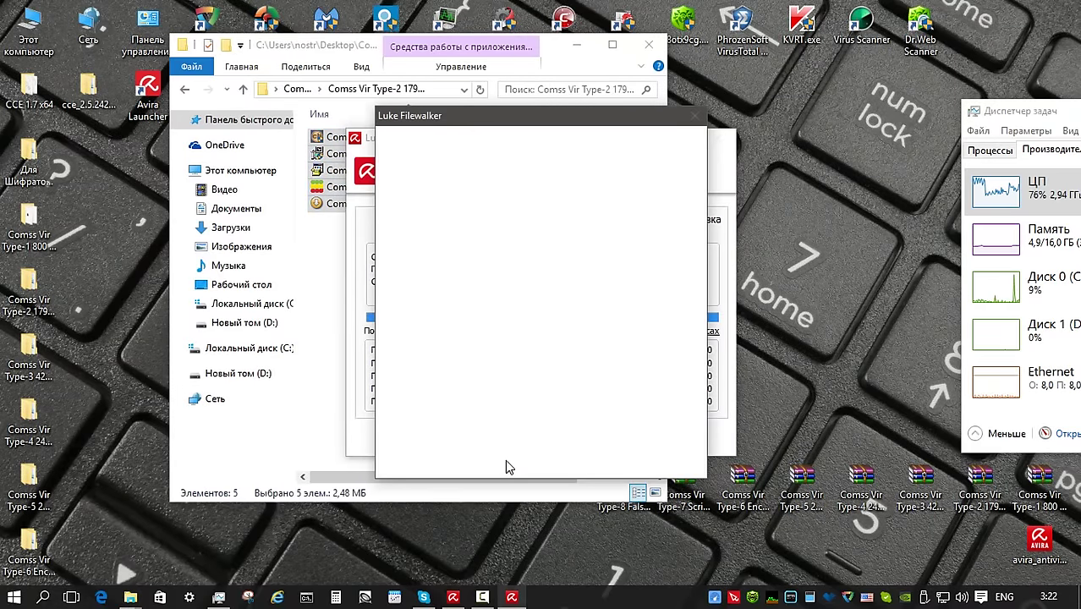
Scan the extracted Comss Vir Type-3 desktop folder with Avira and move its detections to quarantine
{"action": "right_click", "coordinate": [35, 351]}
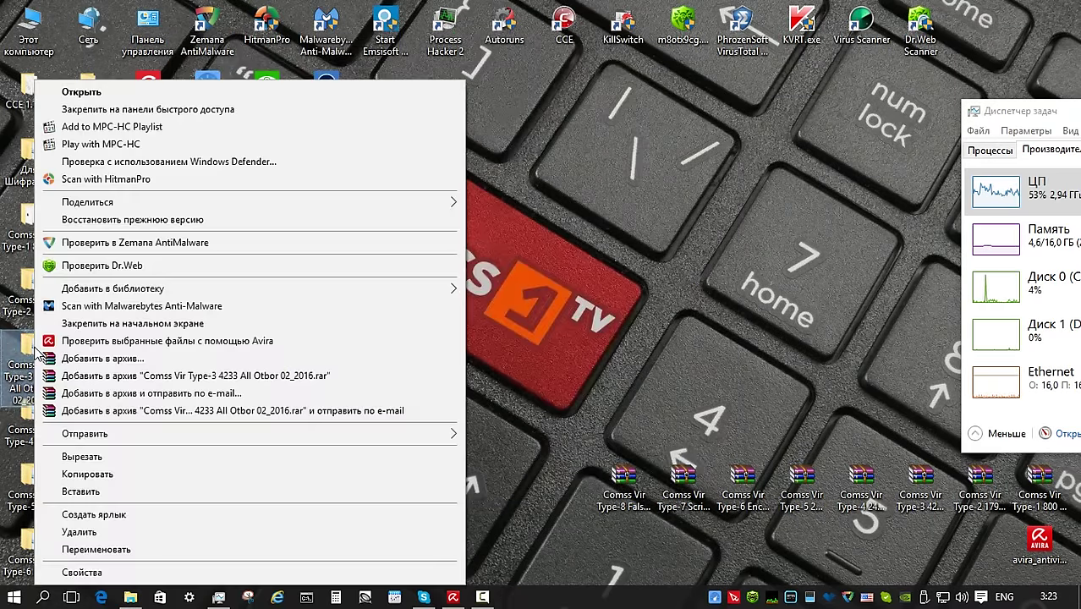
{"action": "left_click", "coordinate": [61, 342]}
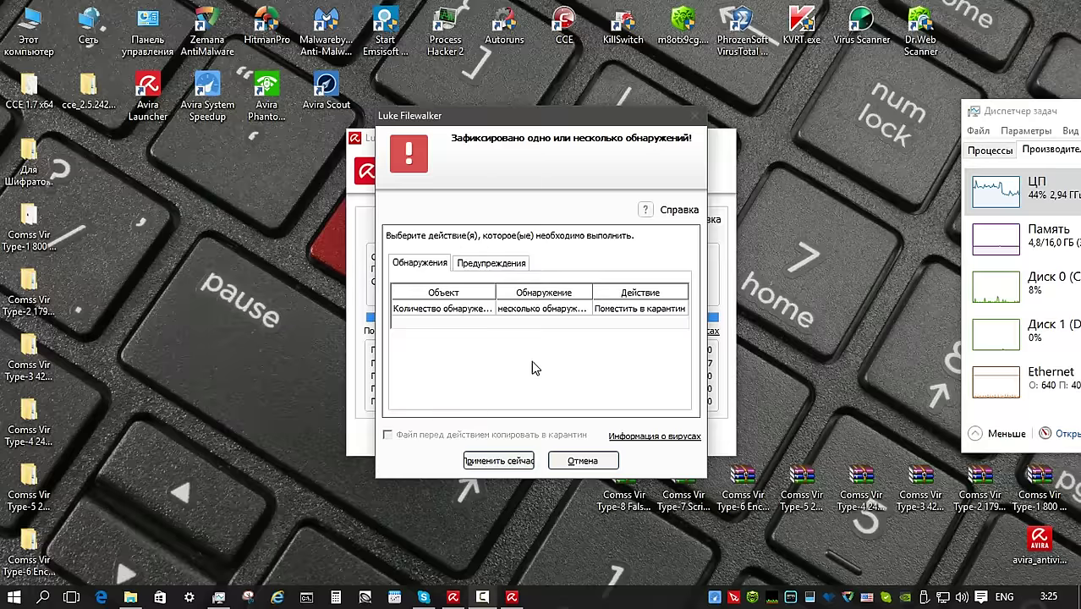
{"action": "left_click", "coordinate": [497, 461]}
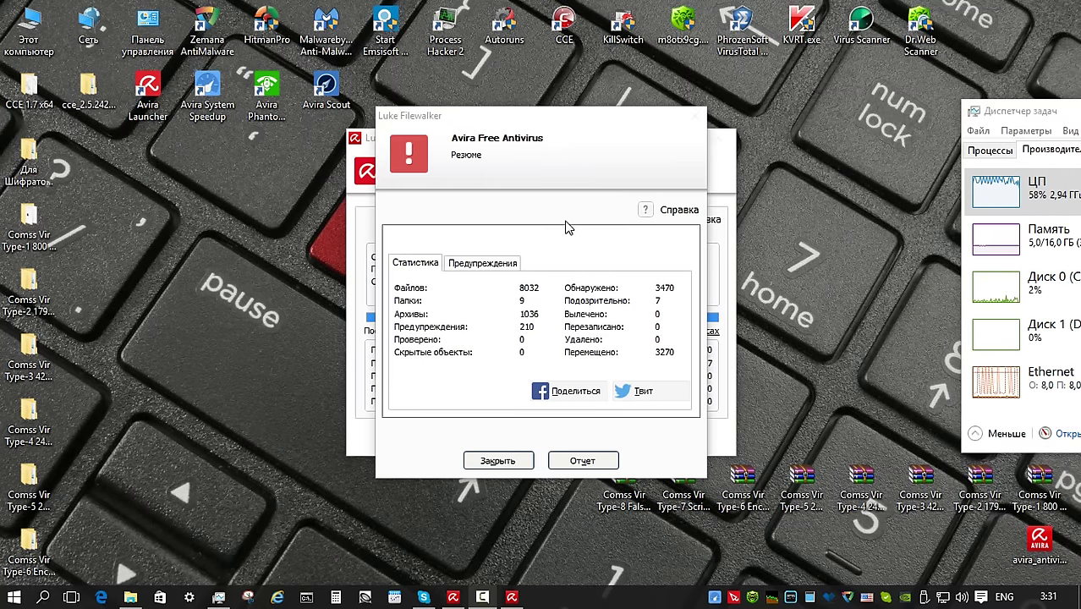
{"action": "left_click", "coordinate": [499, 460]}
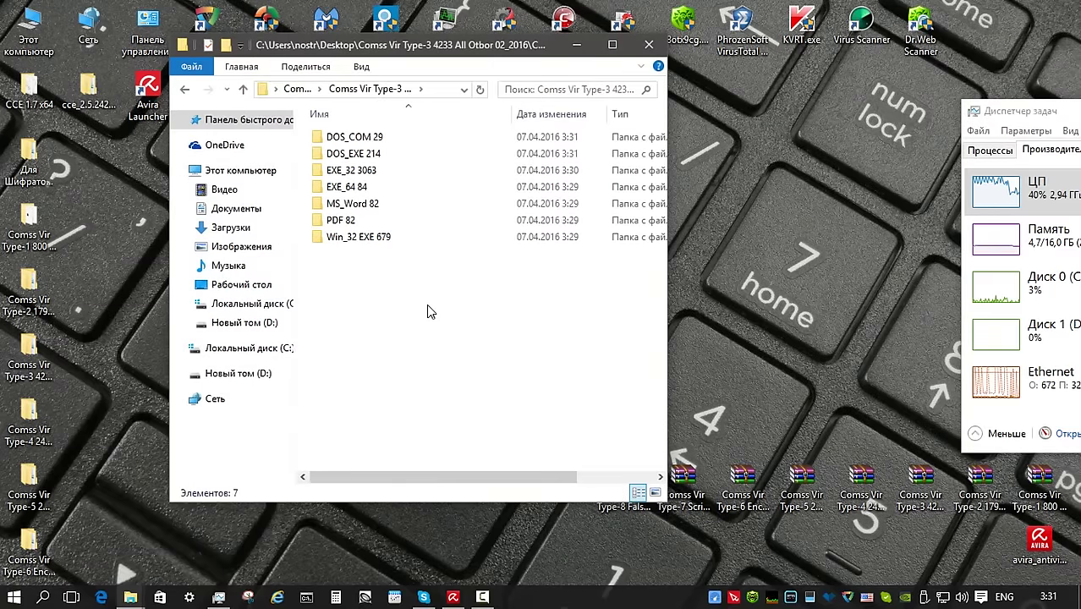
Rescan all the files left in the Type-3 subfolder DOS_COM 29 with Avira and close the results
{"action": "double_click", "coordinate": [406, 139]}
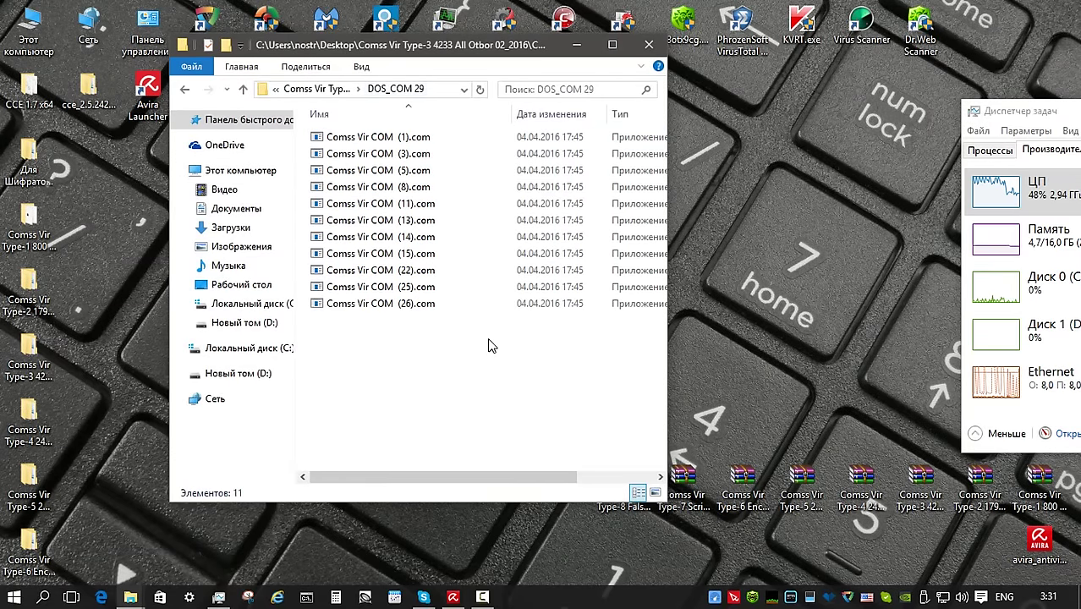
{"action": "key", "text": "ctrl+a"}
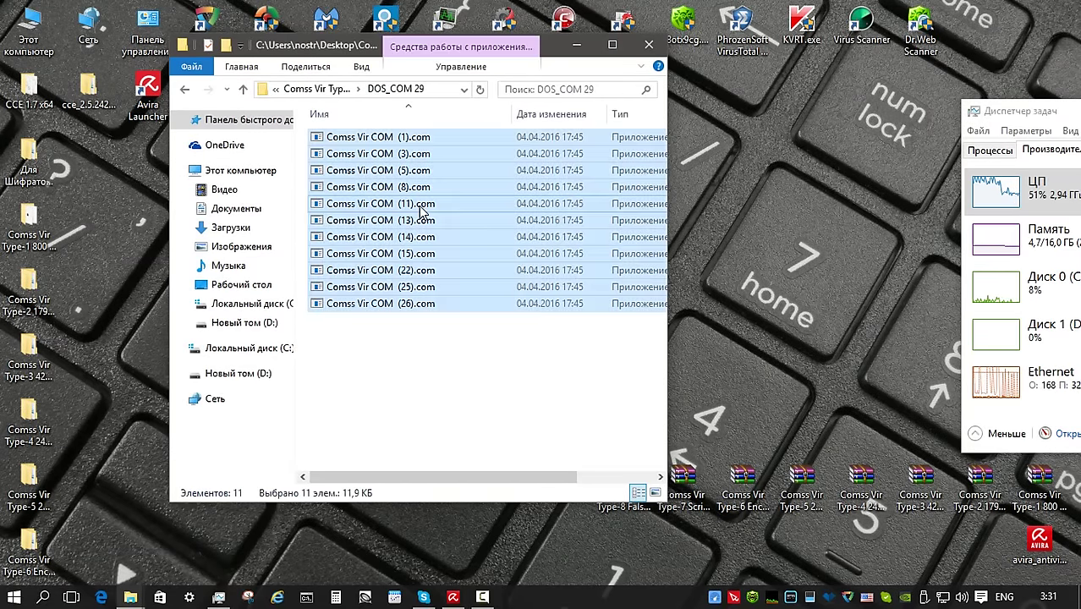
{"action": "right_click", "coordinate": [345, 203]}
{"action": "left_click", "coordinate": [456, 317]}
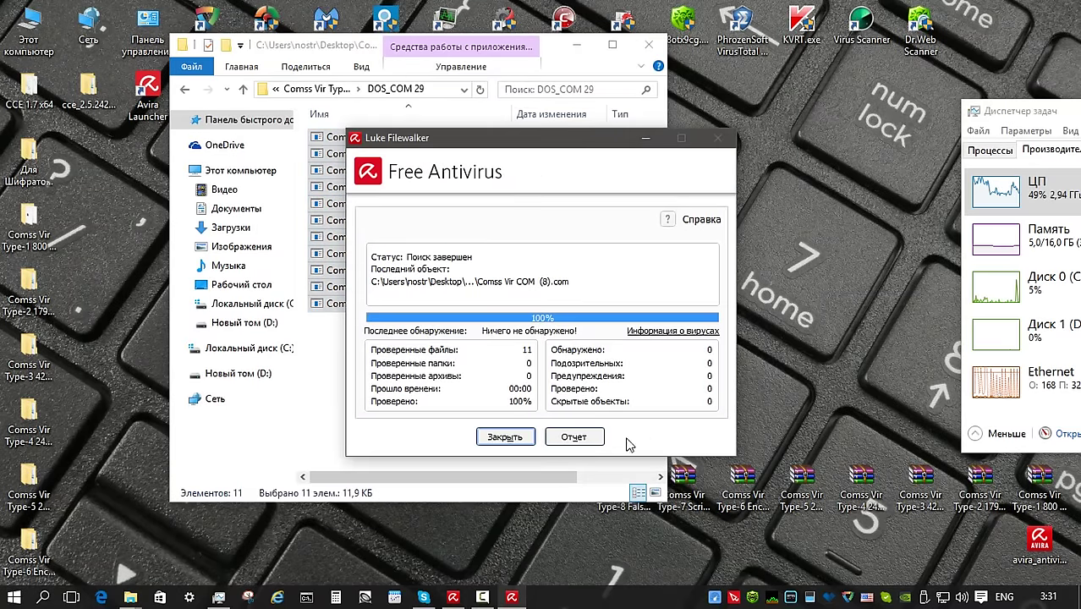
{"action": "left_click", "coordinate": [504, 436]}
Rescan all the files left in the Type-3 subfolder DOS_EXE 214 with Avira
{"action": "key", "text": "BackSpace"}
{"action": "left_click", "coordinate": [389, 159]}
{"action": "double_click", "coordinate": [389, 159]}
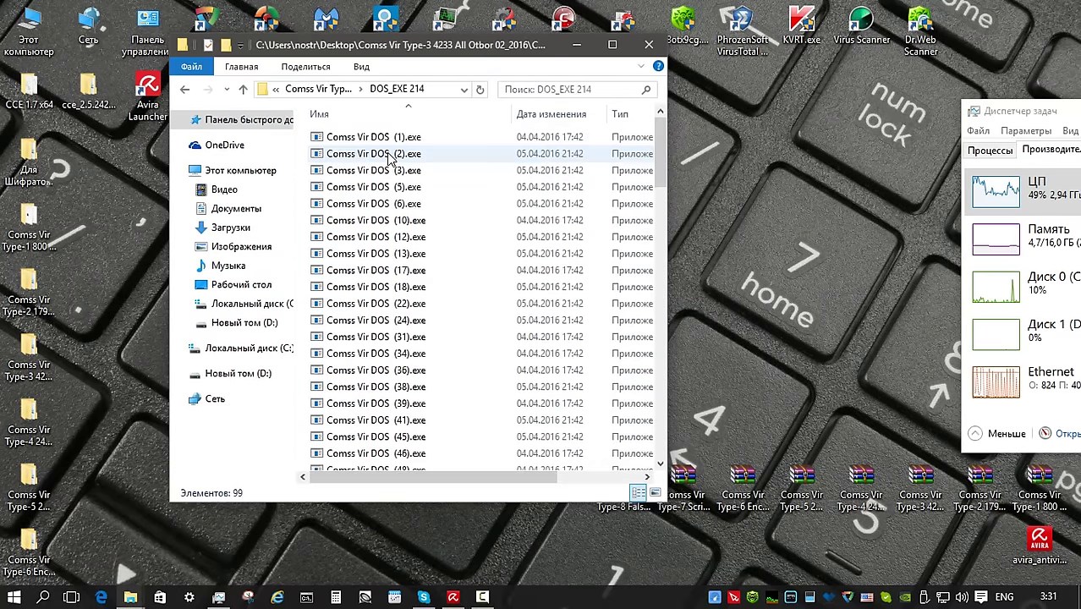
{"action": "key", "text": "ctrl+a"}
{"action": "right_click", "coordinate": [444, 322]}
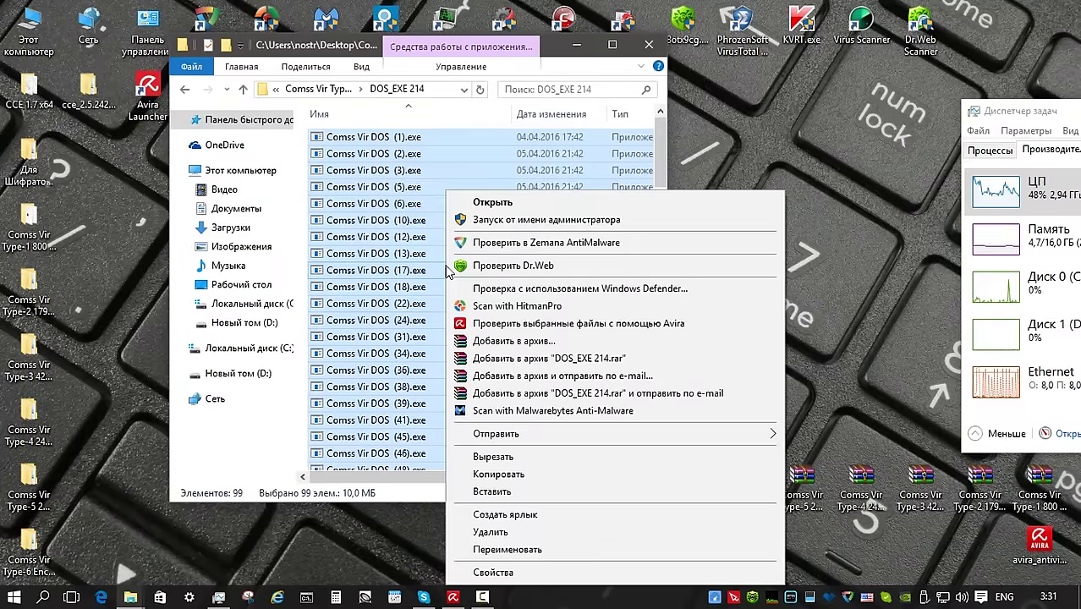
{"action": "left_click", "coordinate": [534, 325]}
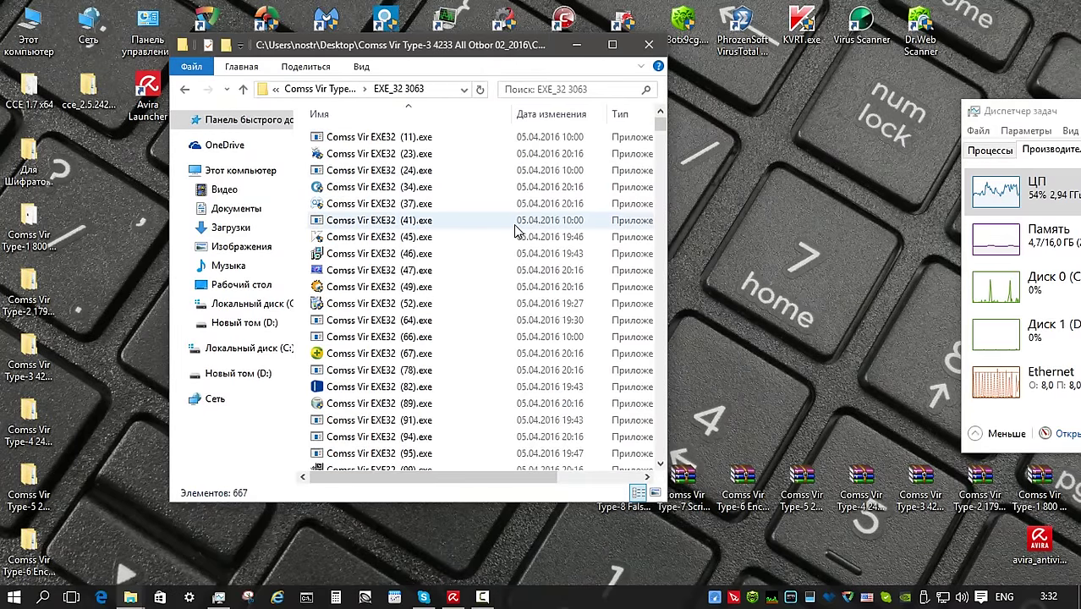
Rescan all the files left in the Type-3 subfolder EXE_32 3063 with Avira and close the summary
{"action": "left_click", "coordinate": [553, 271]}
{"action": "key", "text": "ctrl+a"}
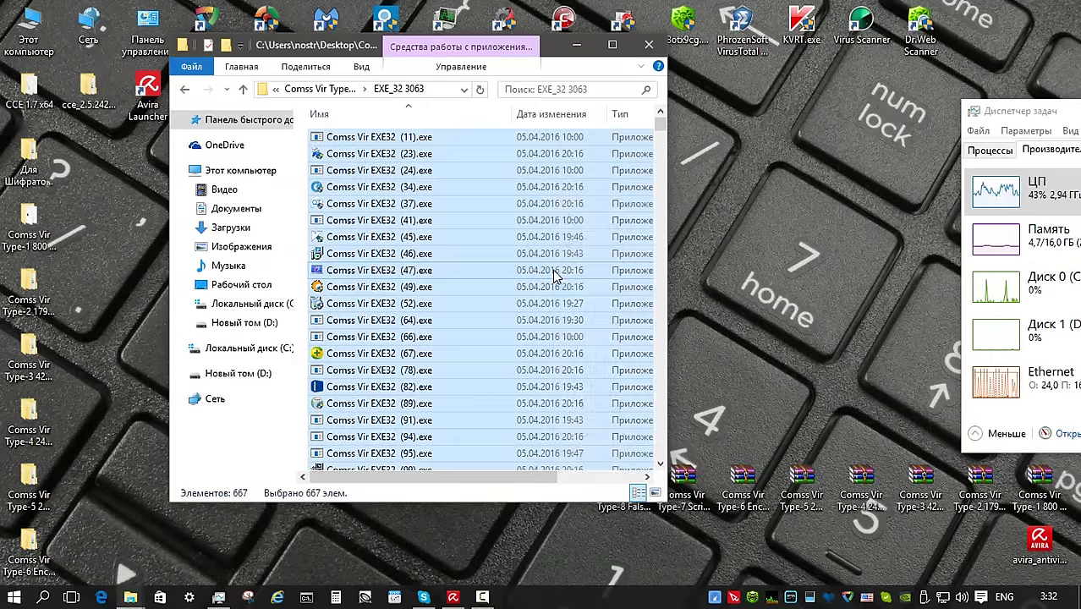
{"action": "right_click", "coordinate": [554, 275]}
{"action": "left_click", "coordinate": [642, 322]}
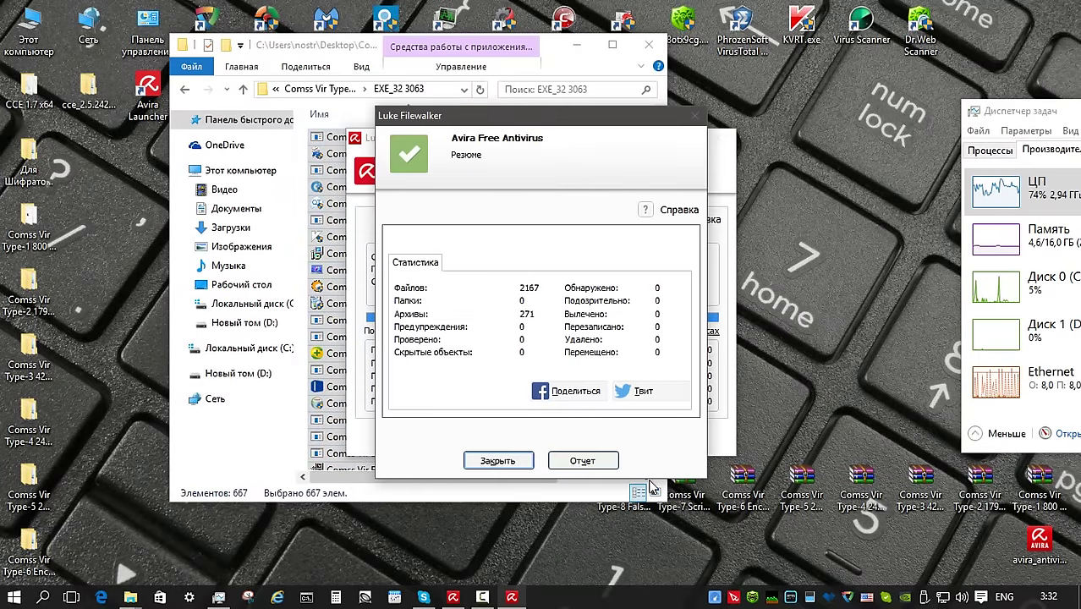
{"action": "left_click", "coordinate": [496, 463]}
Rescan all the files left in the Type-3 subfolder EXE_64 84 with Avira and close the results
{"action": "key", "text": "alt+Up"}
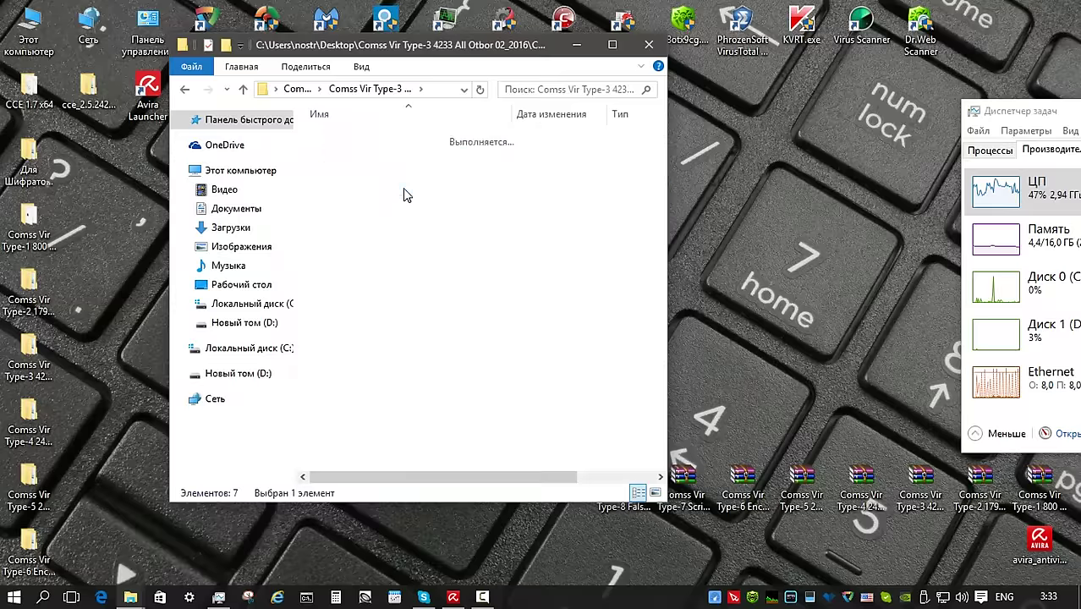
{"action": "key", "text": "alt+Left"}
{"action": "left_click", "coordinate": [502, 237]}
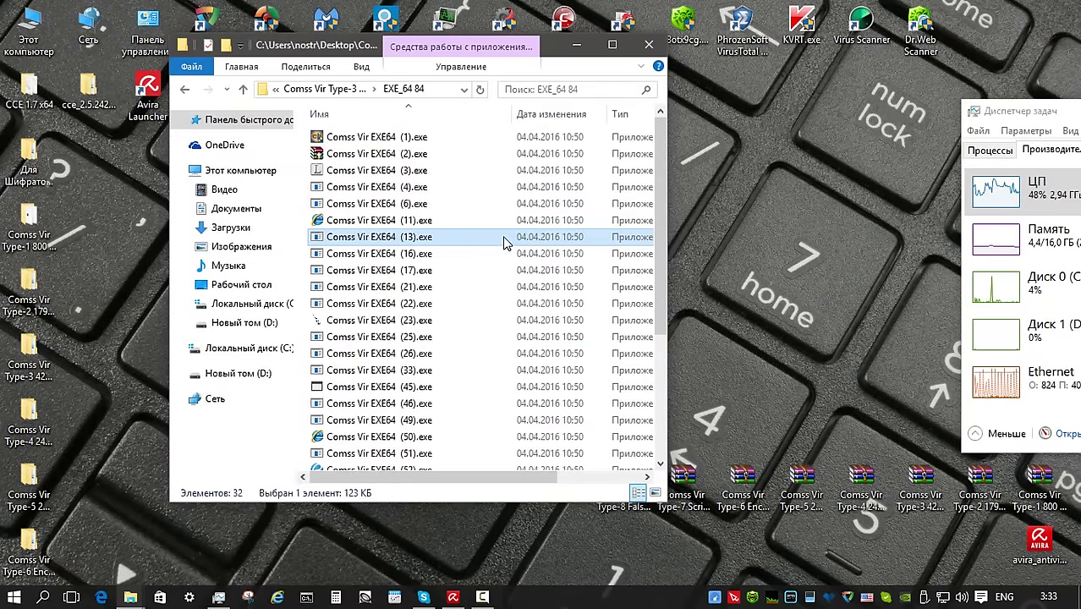
{"action": "key", "text": "ctrl+a"}
{"action": "right_click", "coordinate": [457, 188]}
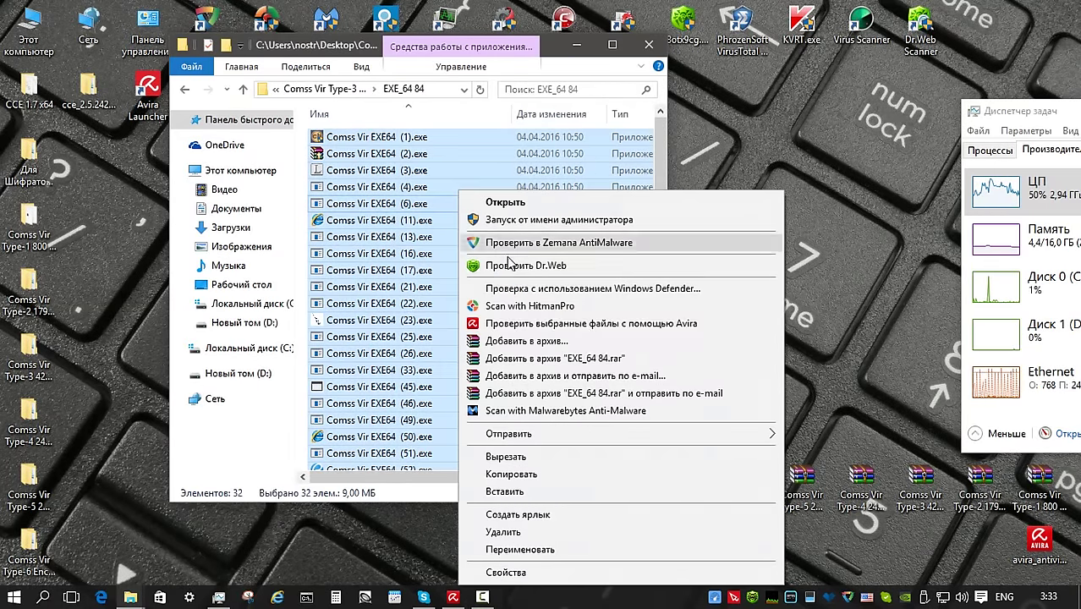
{"action": "left_click", "coordinate": [525, 324]}
{"action": "left_click", "coordinate": [506, 454]}
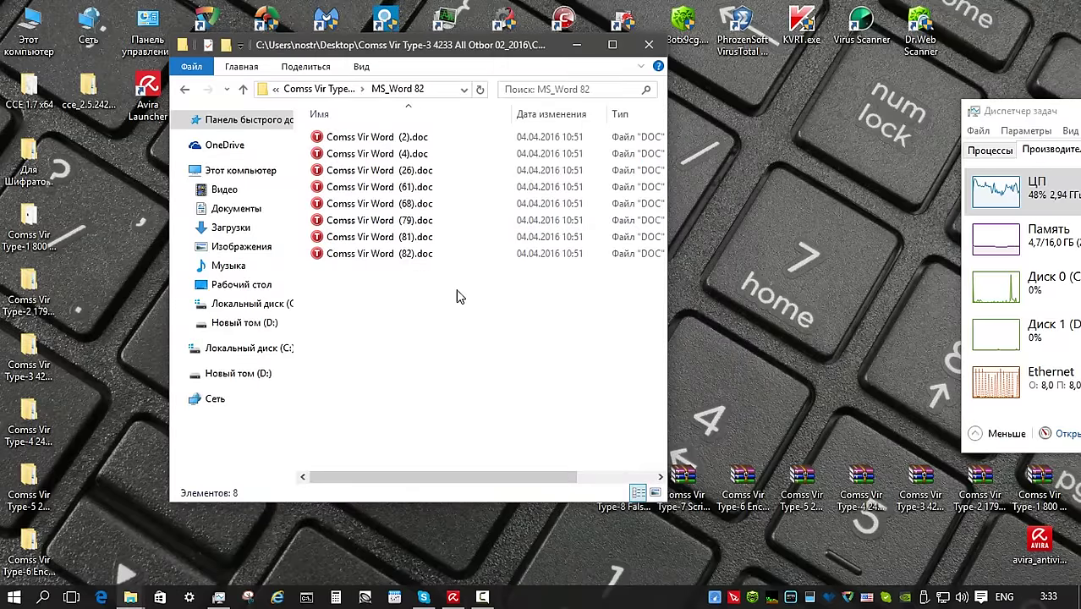
Rescan all the Word documents left in the Type-3 subfolder MS_Word 82 with Avira
{"action": "key", "text": "ctrl+a"}
{"action": "right_click", "coordinate": [449, 294]}
{"action": "left_click", "coordinate": [457, 300]}
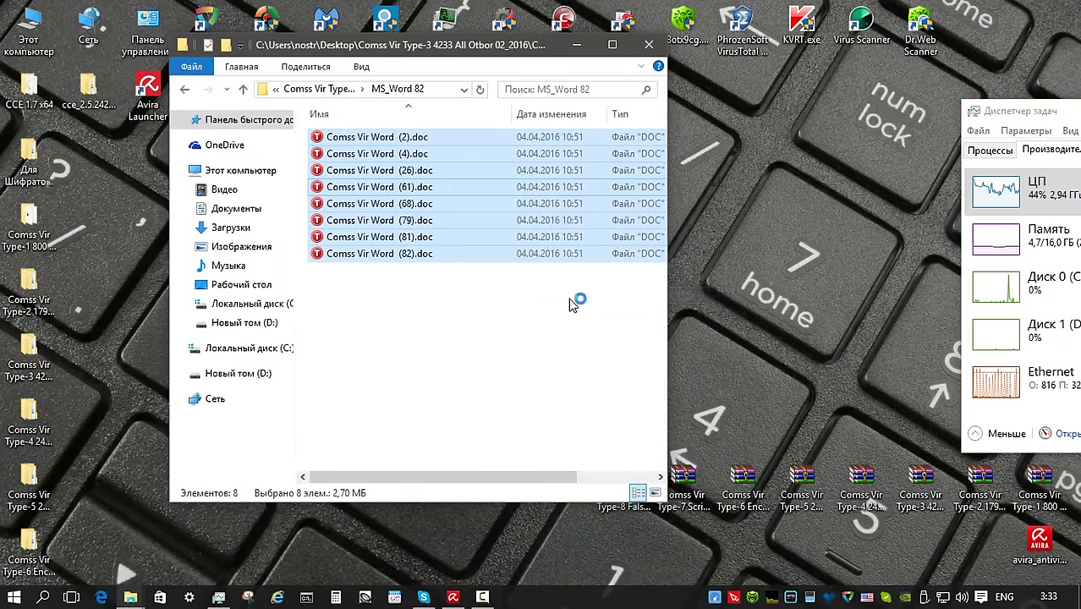
{"action": "left_click", "coordinate": [499, 456]}
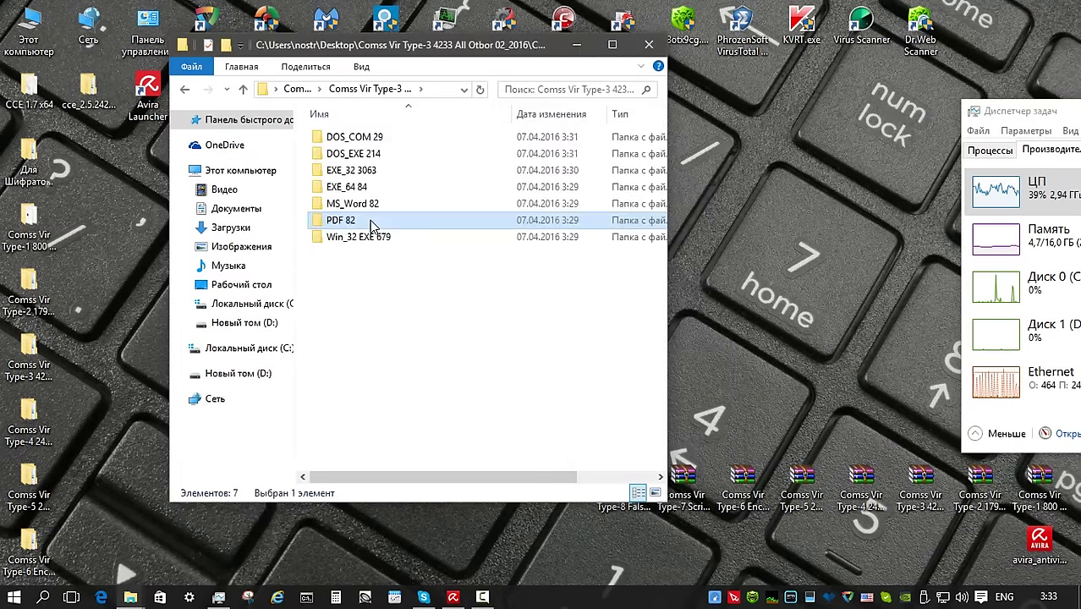
Rescan all the PDF files left in the Type-3 subfolder PDF 82 with Avira and close the results
{"action": "double_click", "coordinate": [372, 250]}
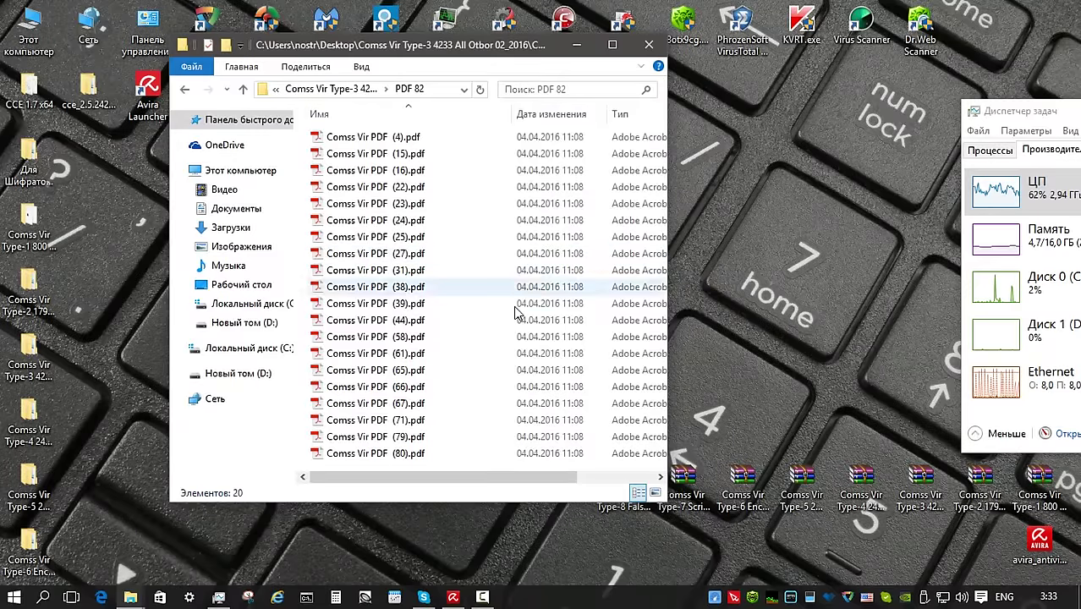
{"action": "key", "text": "ctrl+a"}
{"action": "right_click", "coordinate": [495, 326]}
{"action": "left_click", "coordinate": [549, 478]}
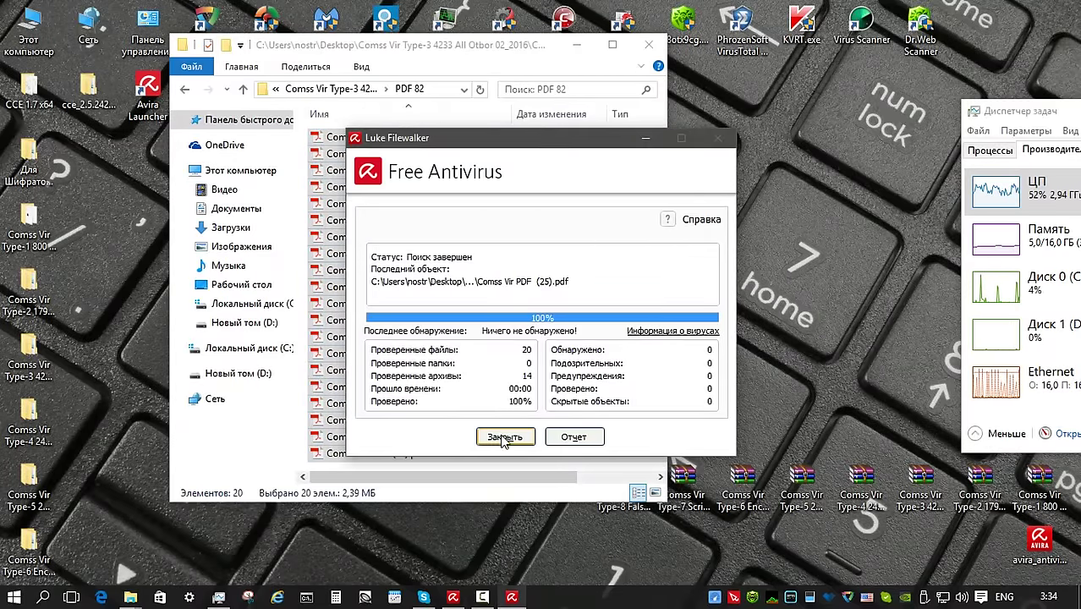
{"action": "left_click", "coordinate": [504, 438]}
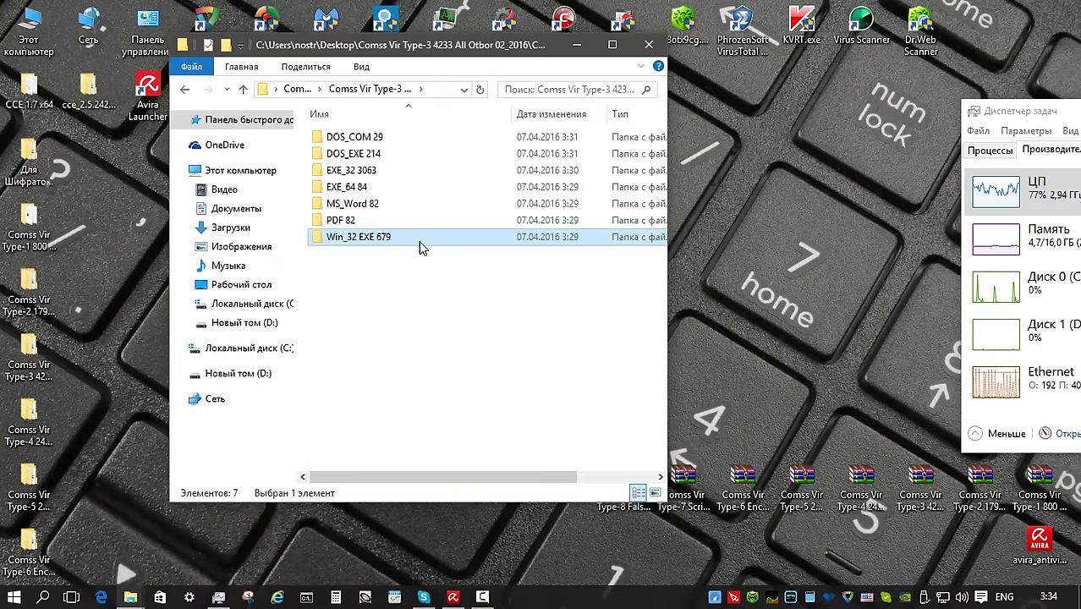
Rescan all the files left in the Type-3 subfolder Win_32 EXE 679 with Avira and quarantine the new detections
{"action": "double_click", "coordinate": [420, 240]}
{"action": "left_click", "coordinate": [494, 256]}
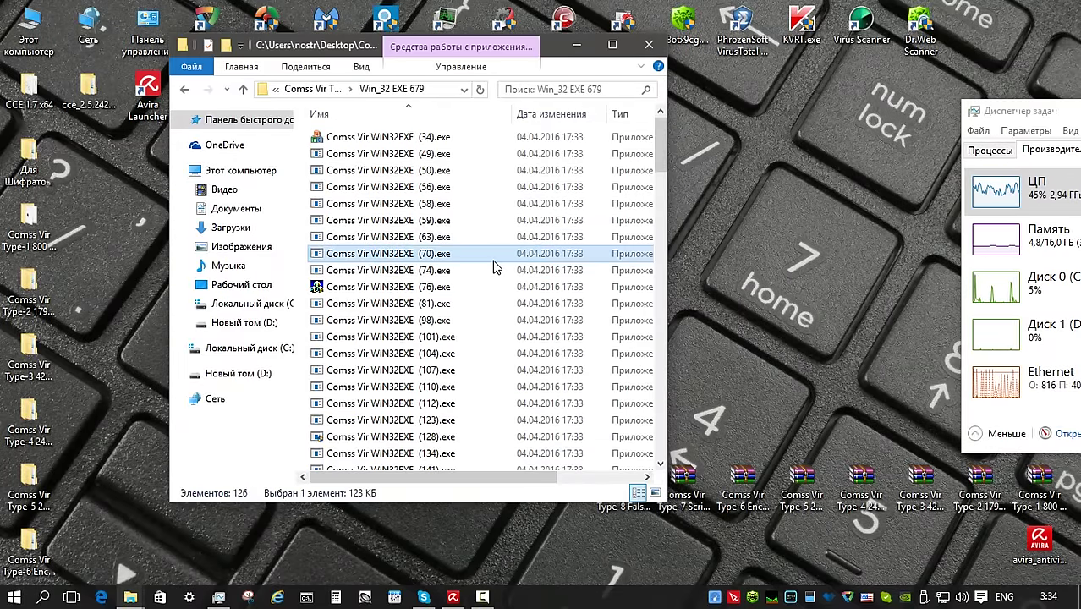
{"action": "key", "text": "ctrl+a"}
{"action": "right_click", "coordinate": [494, 262]}
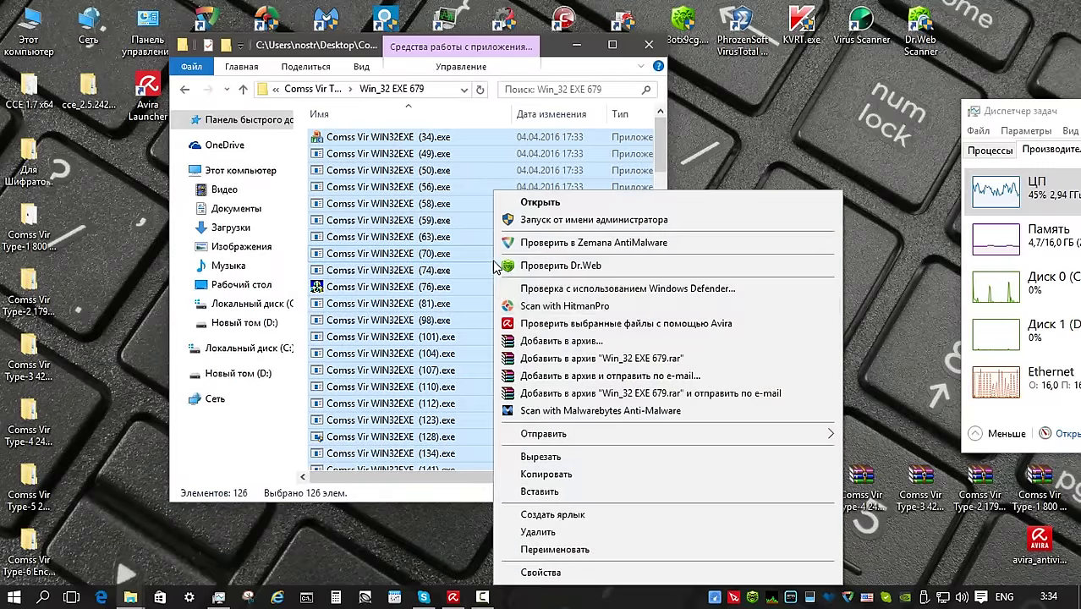
{"action": "left_click", "coordinate": [565, 325]}
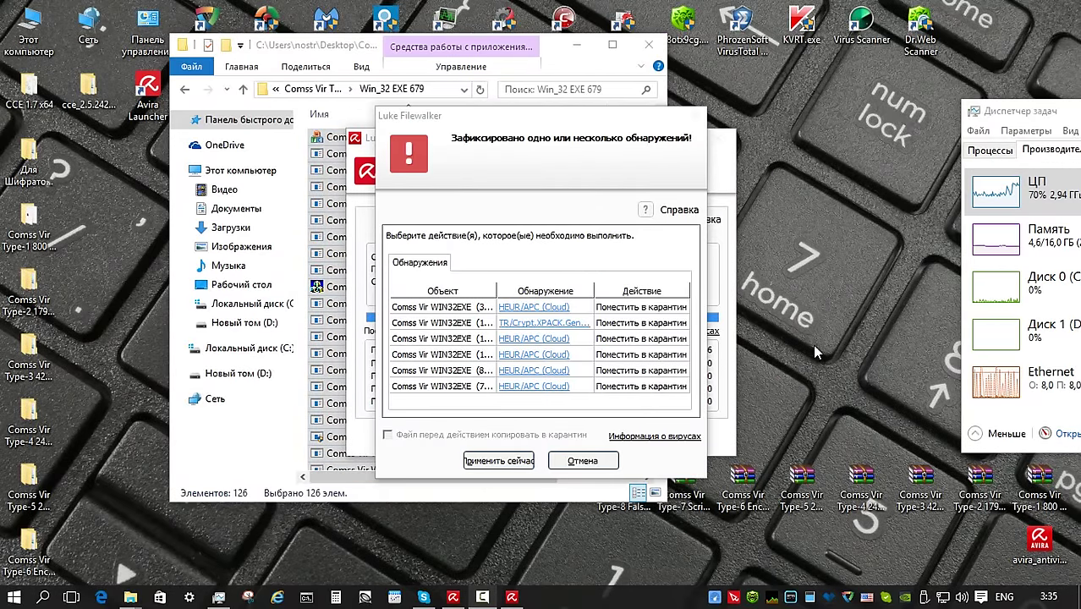
{"action": "left_click", "coordinate": [520, 459]}
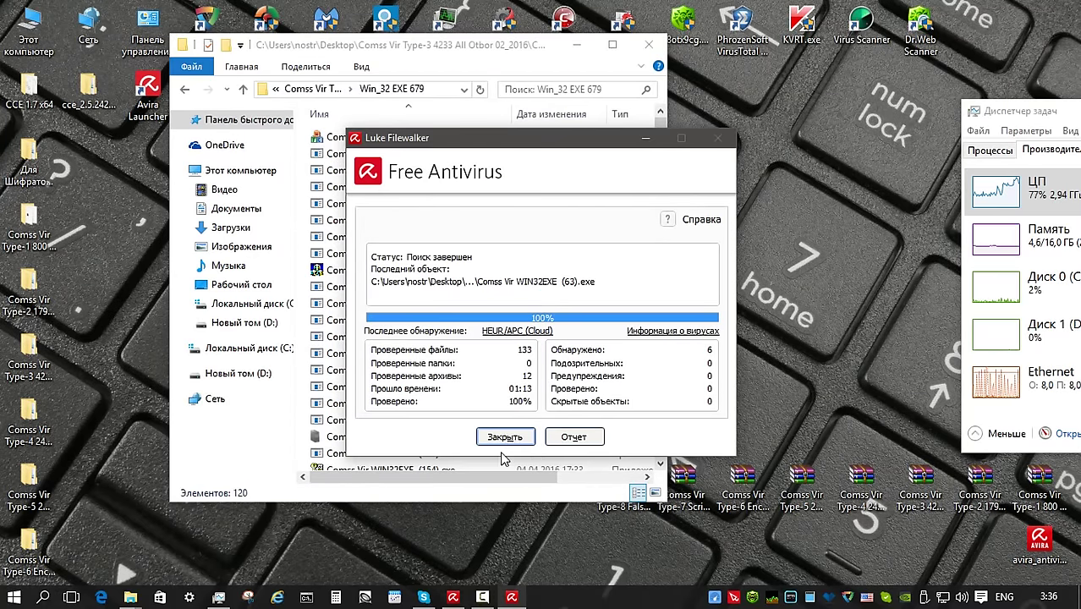
{"action": "left_click", "coordinate": [505, 437]}
Scan the remaining Win_32 EXE 679 files with Avira once more and check the properties of the inner Comss Vir Type-3 folder
{"action": "left_click", "coordinate": [487, 289]}
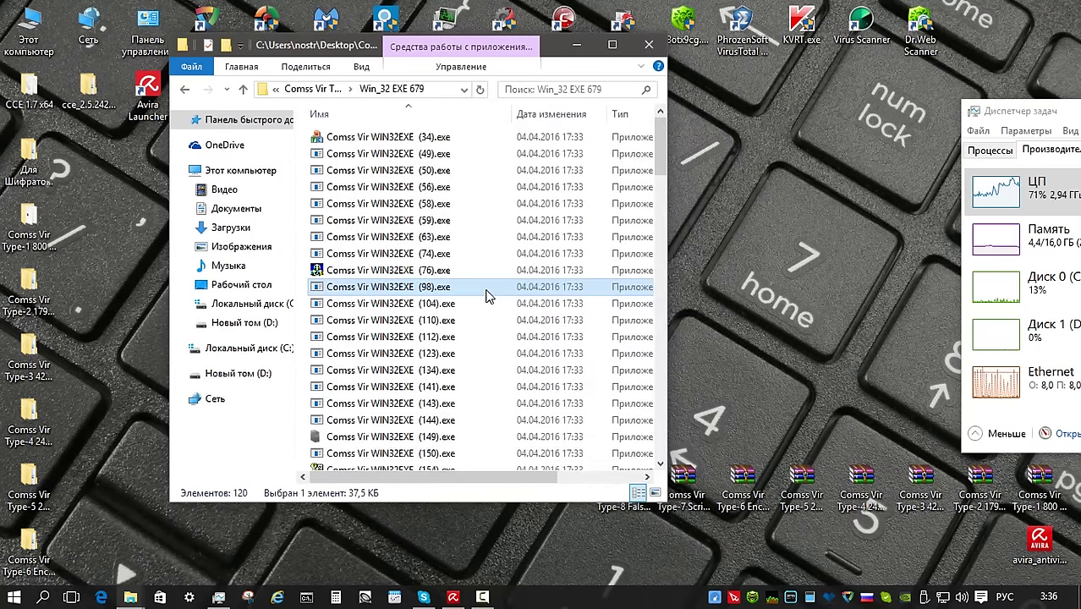
{"action": "key", "text": "ctrl+a"}
{"action": "right_click", "coordinate": [471, 229]}
{"action": "left_click", "coordinate": [583, 323]}
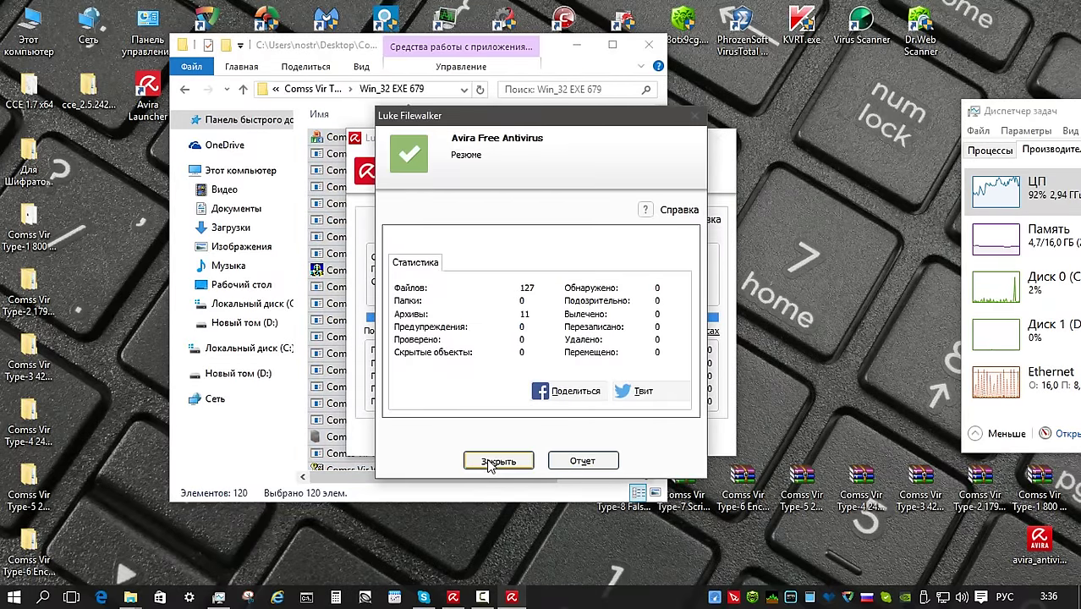
{"action": "left_click", "coordinate": [498, 460]}
{"action": "right_click", "coordinate": [365, 145]}
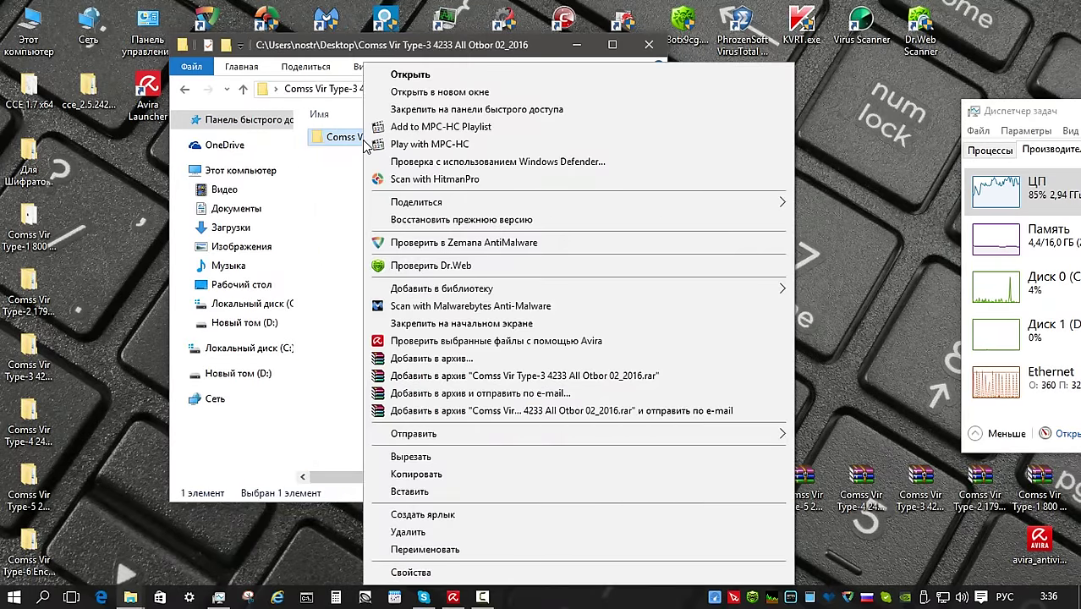
{"action": "left_click", "coordinate": [427, 573]}
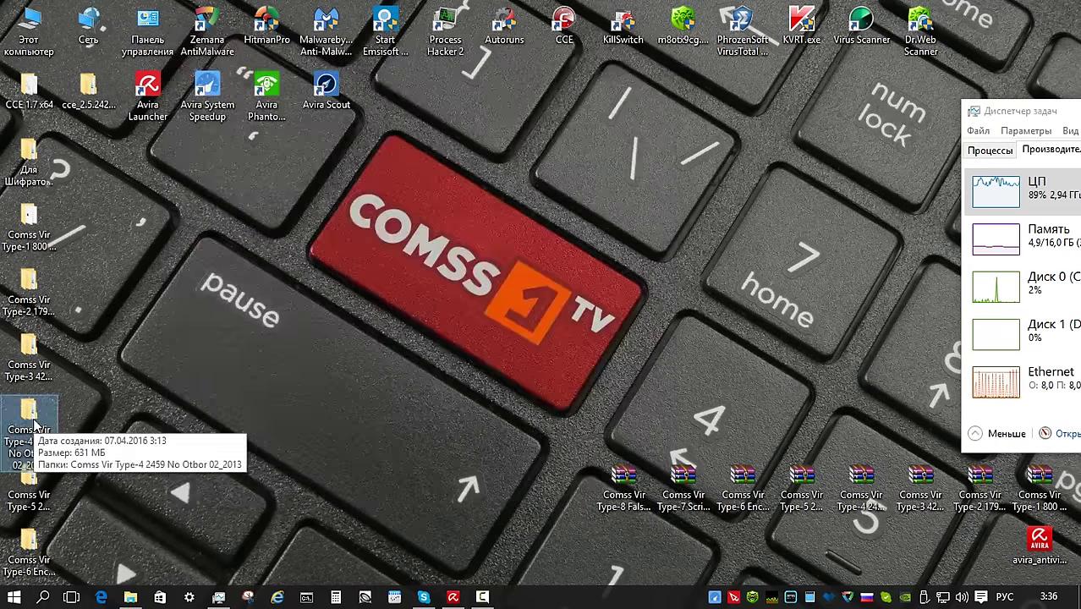
Scan the desktop folder Comss Vir Type-4 2459 No Otbor 02_2013 with Avira and quarantine all detections
{"action": "right_click", "coordinate": [29, 409]}
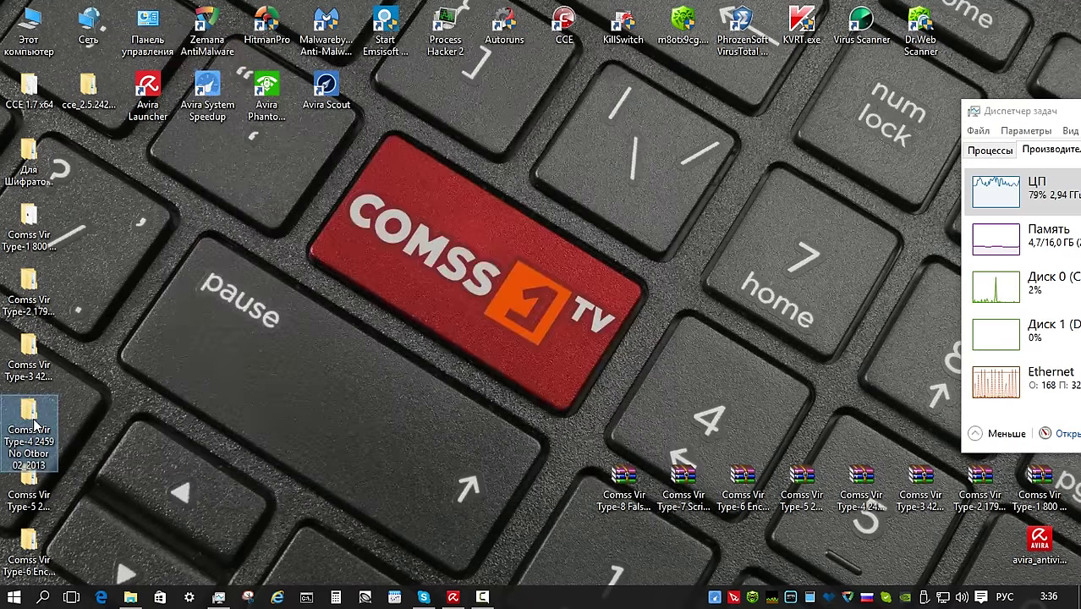
{"action": "left_click", "coordinate": [119, 340]}
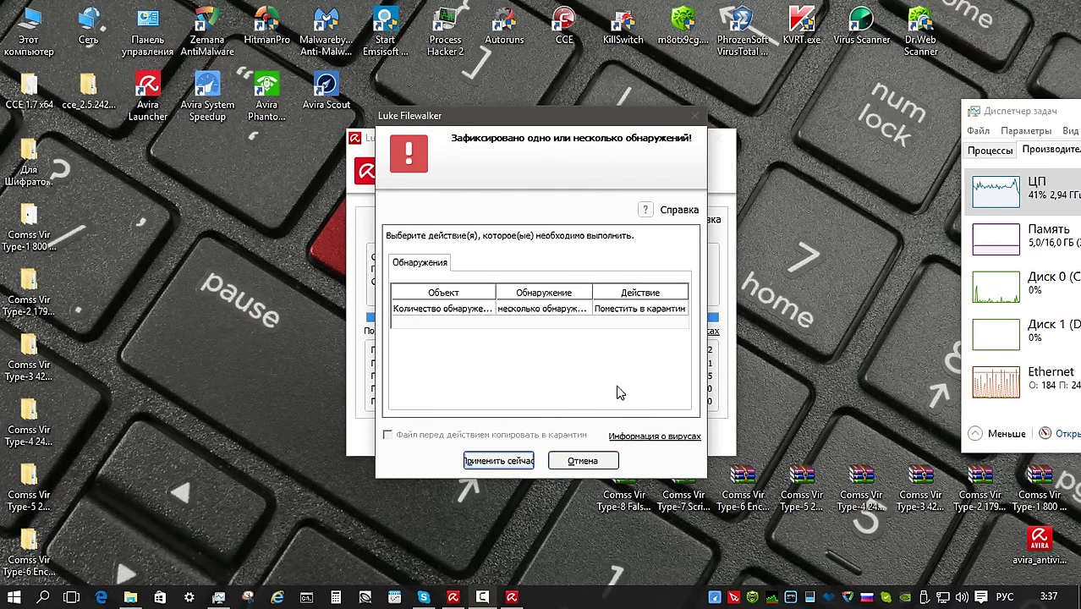
{"action": "left_click", "coordinate": [496, 462]}
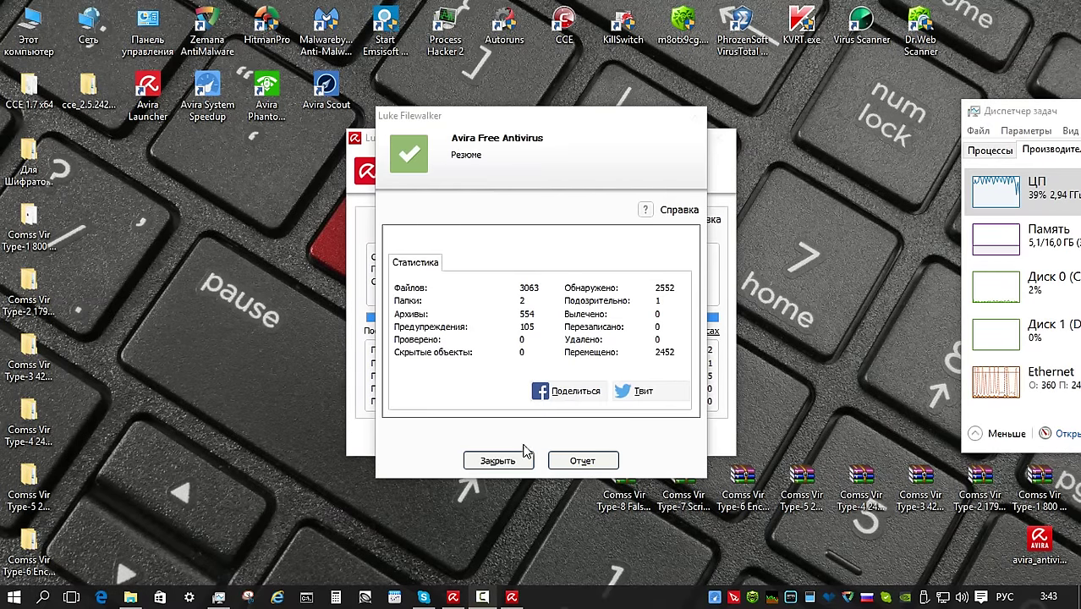
{"action": "left_click", "coordinate": [520, 463]}
Rescan all the files left in the inner Comss Vir Type-4 folder with Avira and close the results
{"action": "double_click", "coordinate": [30, 418]}
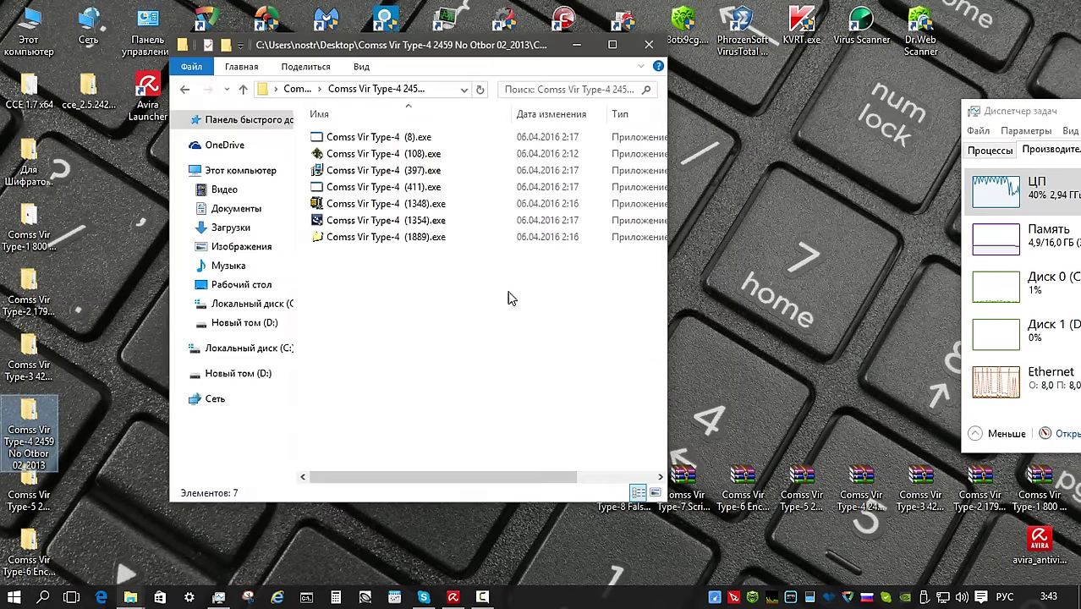
{"action": "left_click_drag", "start_coordinate": [507, 297], "coordinate": [317, 135]}
{"action": "right_click", "coordinate": [392, 161]}
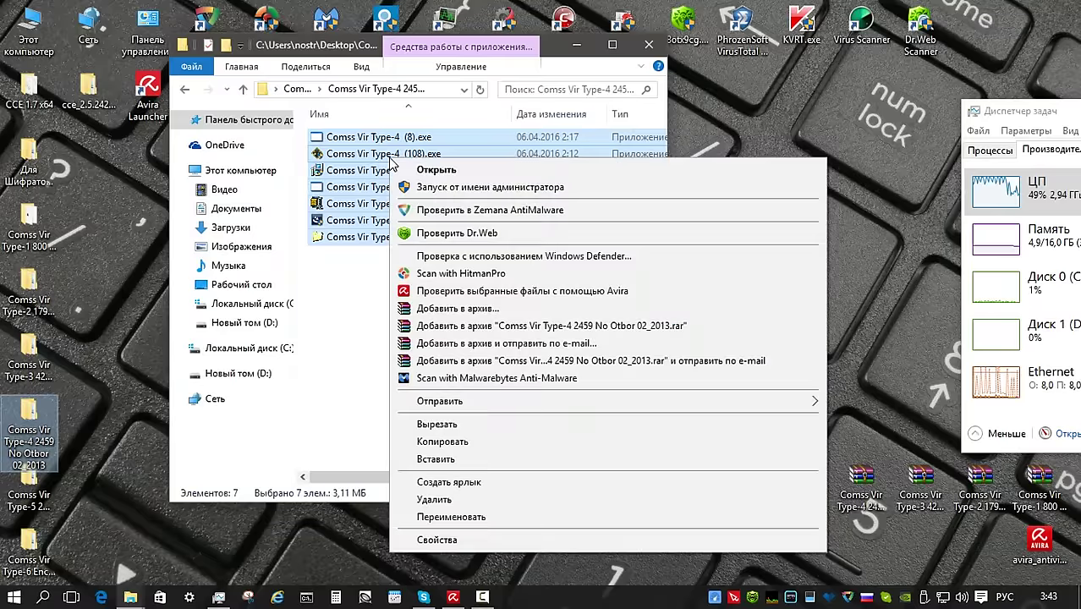
{"action": "left_click", "coordinate": [514, 291]}
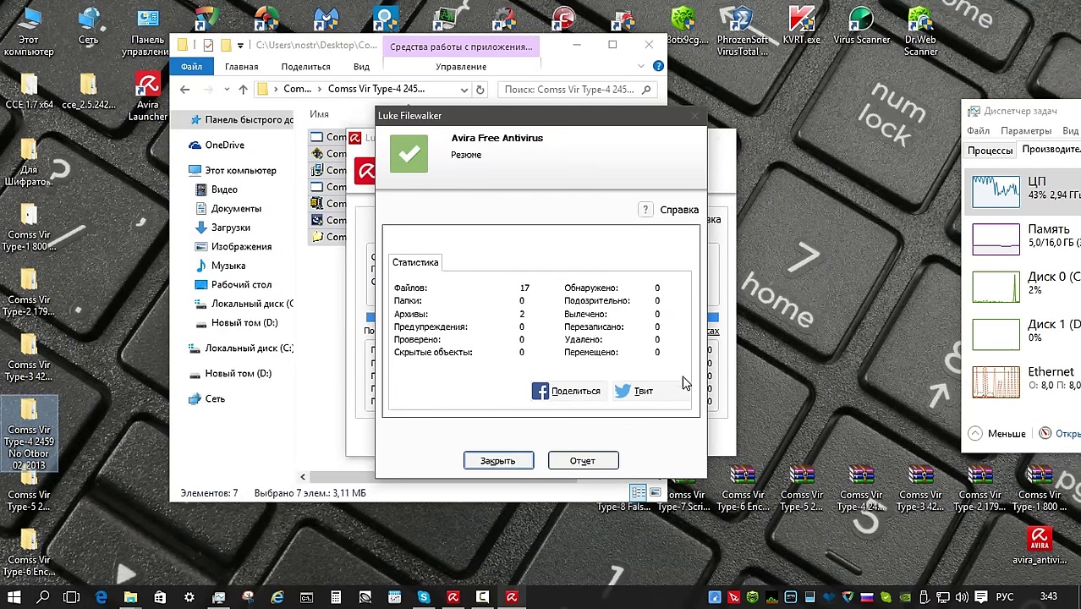
{"action": "left_click", "coordinate": [497, 461]}
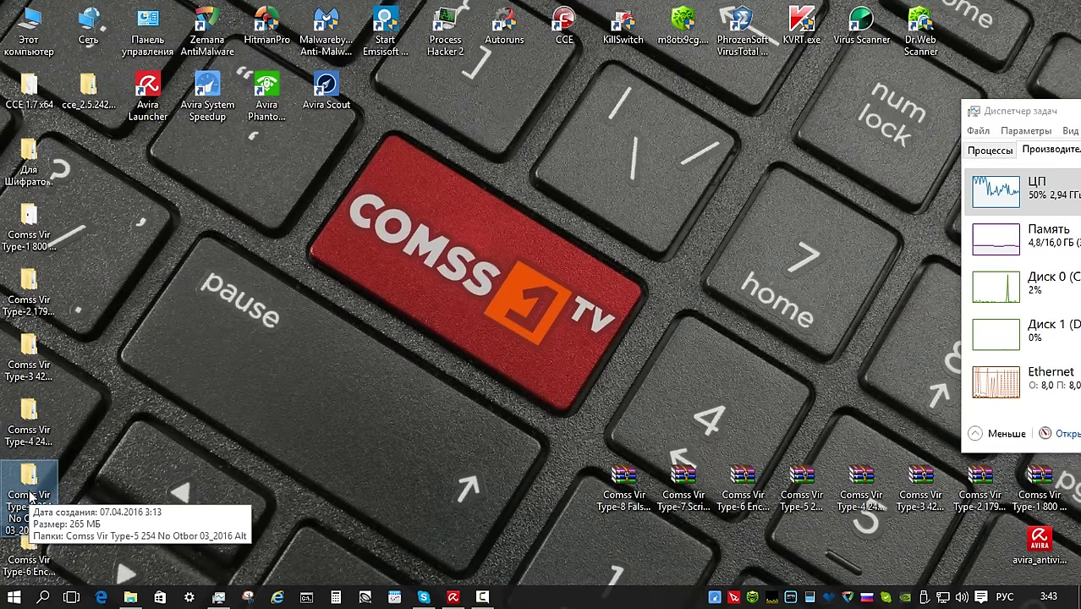
Scan the desktop folder Comss Vir Type-5 254 No Otbor 03_2016 with Avira, review the detections and quarantine them all
{"action": "right_click", "coordinate": [30, 497]}
{"action": "left_click", "coordinate": [103, 342]}
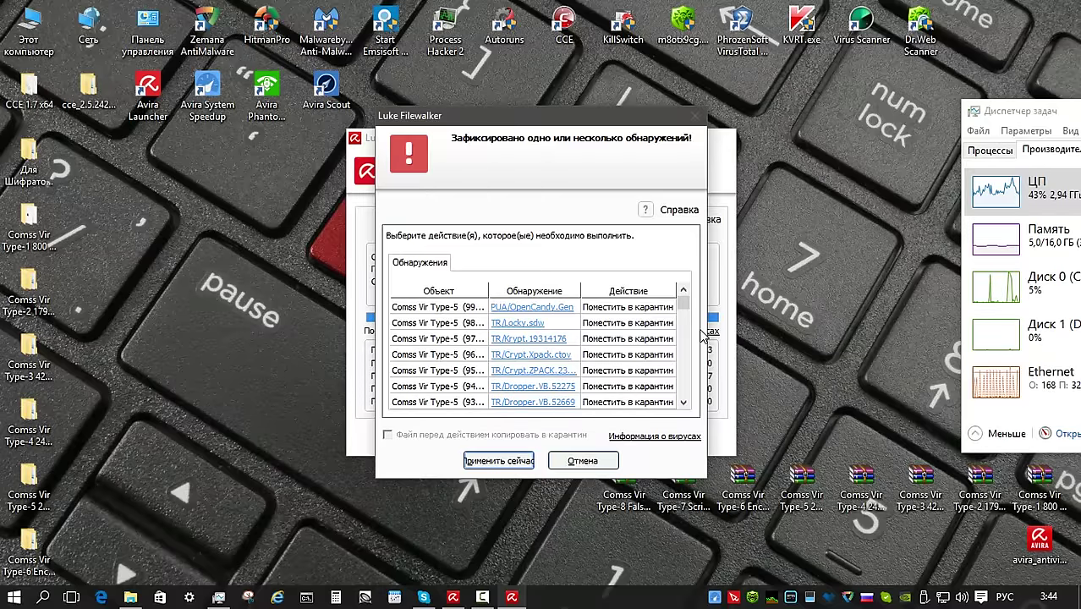
{"action": "left_click_drag", "start_coordinate": [685, 306], "coordinate": [685, 388]}
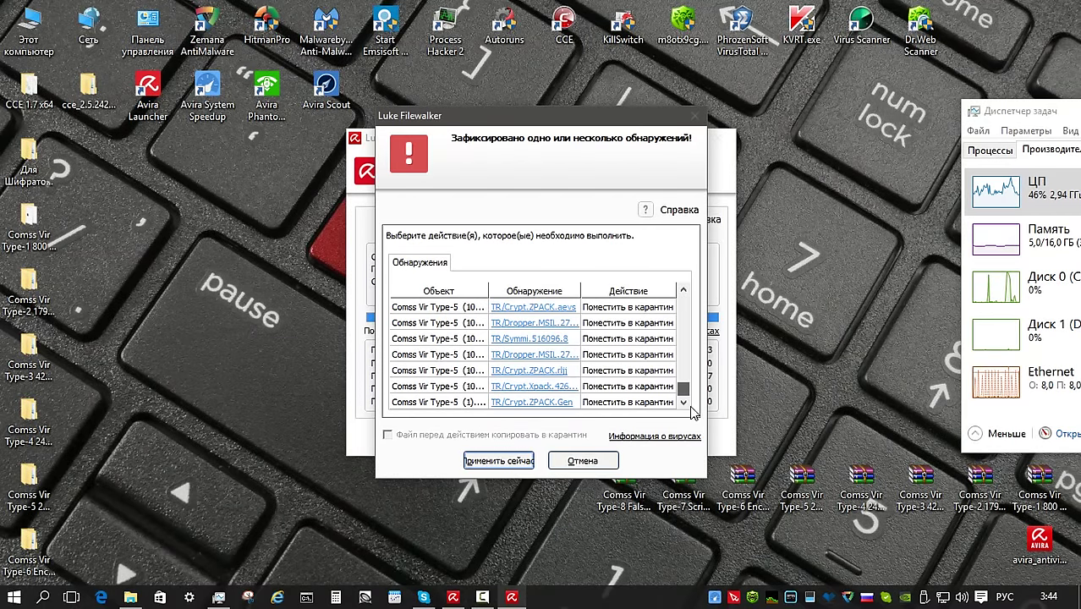
{"action": "left_click", "coordinate": [499, 461]}
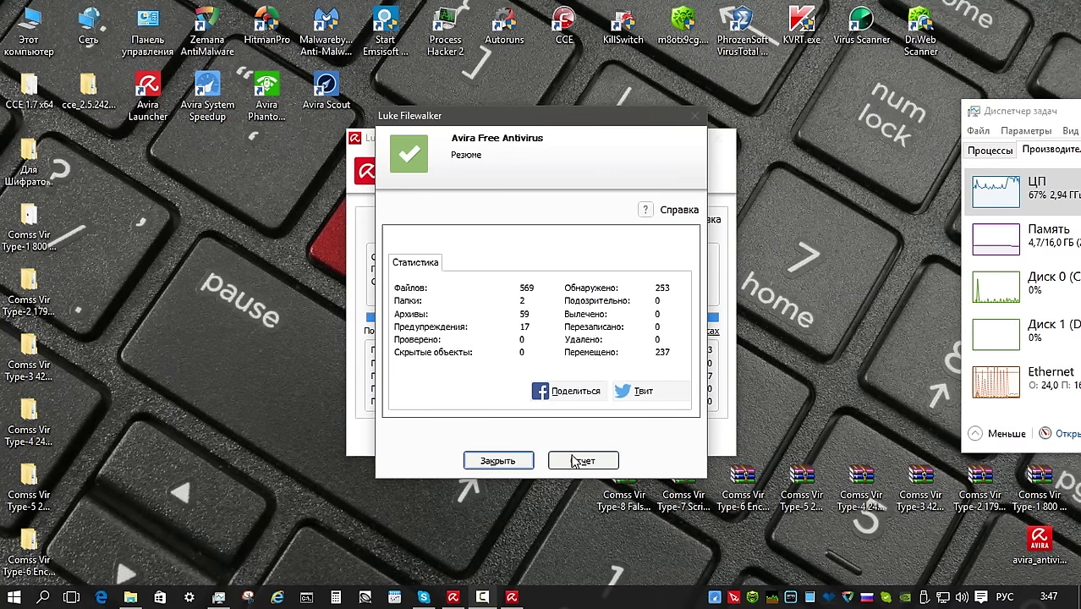
{"action": "left_click", "coordinate": [518, 460]}
Rescan all the files left in the inner Comss Vir Type-5 folder with Avira and close the results
{"action": "double_click", "coordinate": [53, 470]}
{"action": "double_click", "coordinate": [413, 137]}
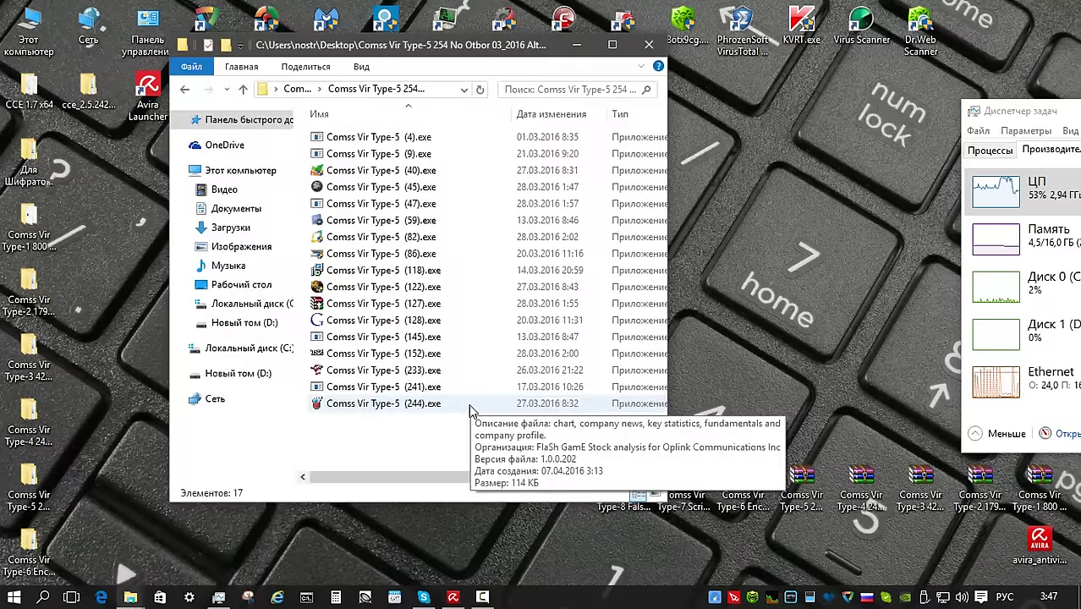
{"action": "left_click_drag", "start_coordinate": [427, 440], "coordinate": [319, 134]}
{"action": "right_click", "coordinate": [387, 189]}
{"action": "left_click", "coordinate": [494, 324]}
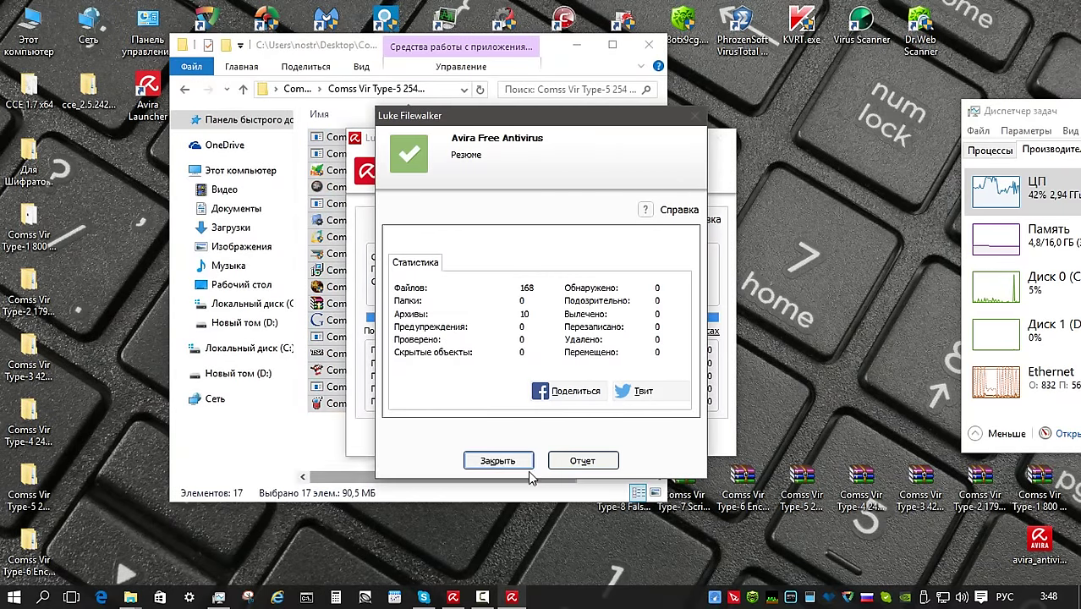
{"action": "left_click", "coordinate": [518, 459]}
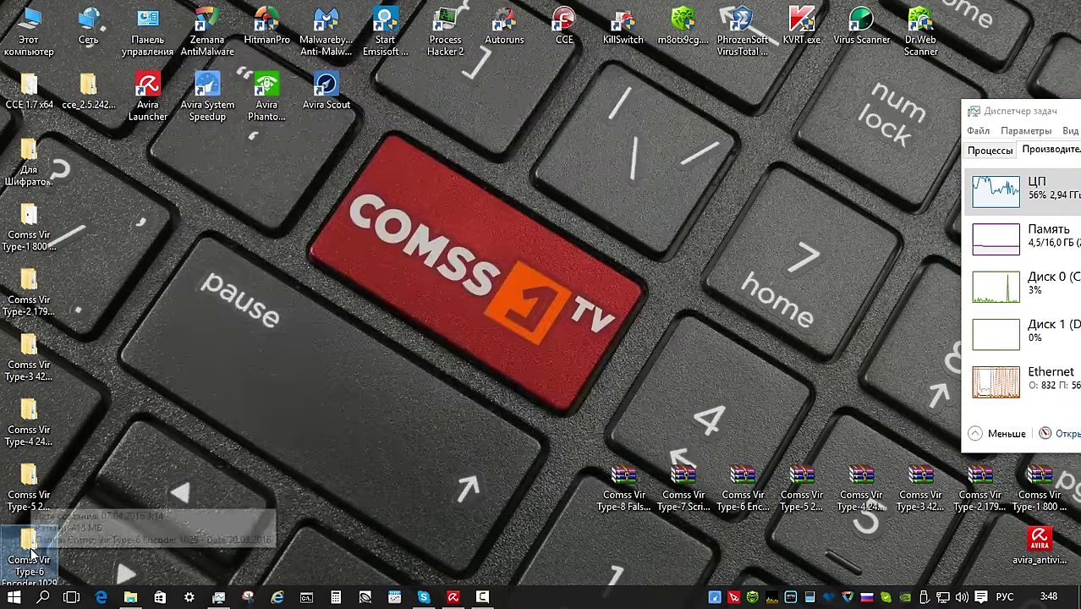
Scan the desktop folder Comss Vir Type-6 Encoder 1029 with Avira and quarantine all detections
{"action": "right_click", "coordinate": [31, 551]}
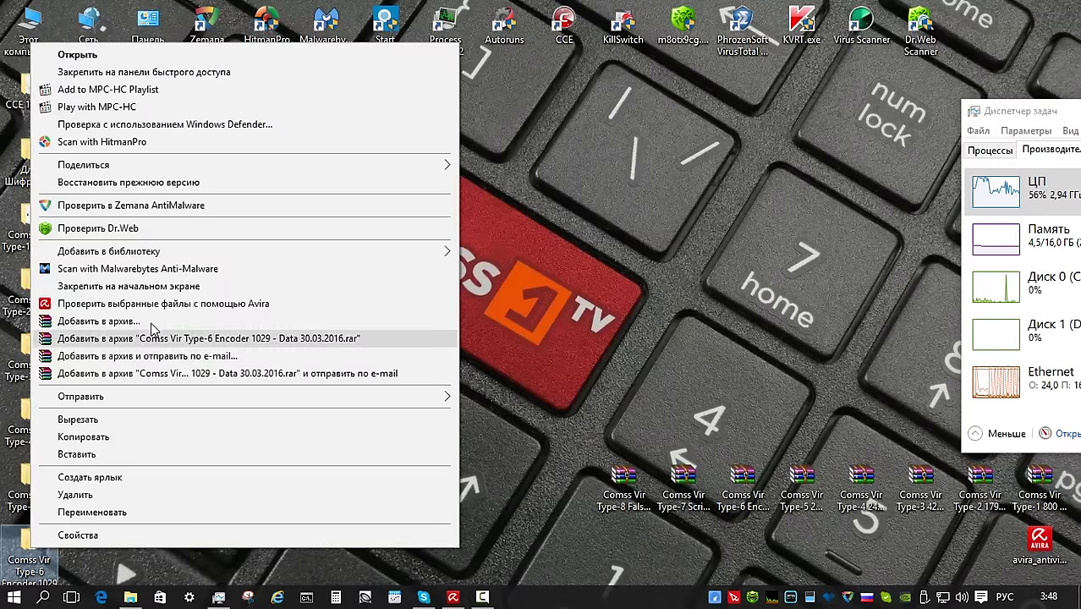
{"action": "left_click", "coordinate": [152, 304]}
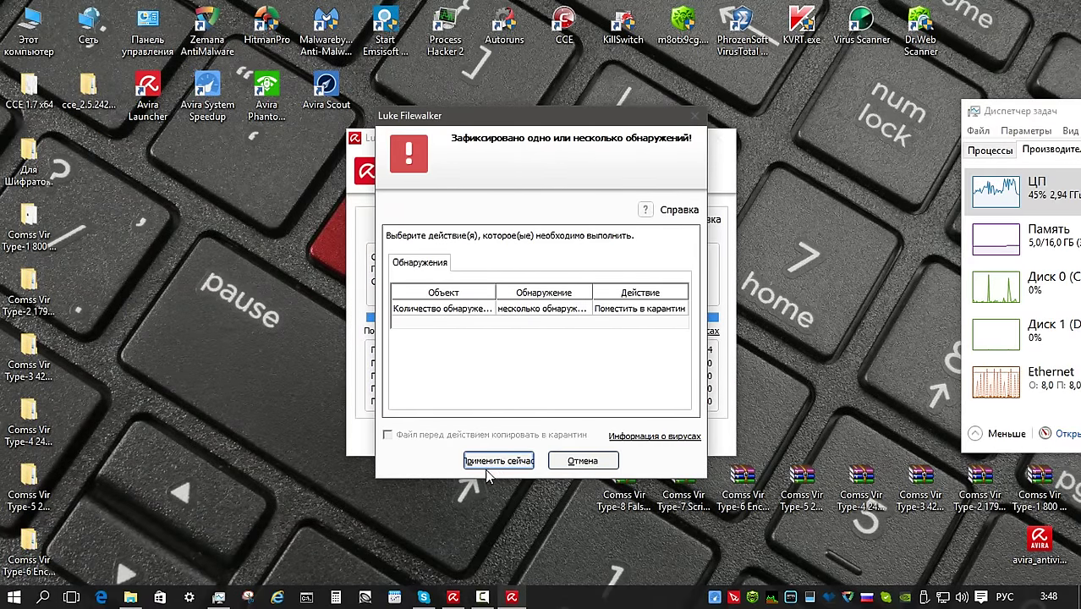
{"action": "left_click", "coordinate": [491, 464]}
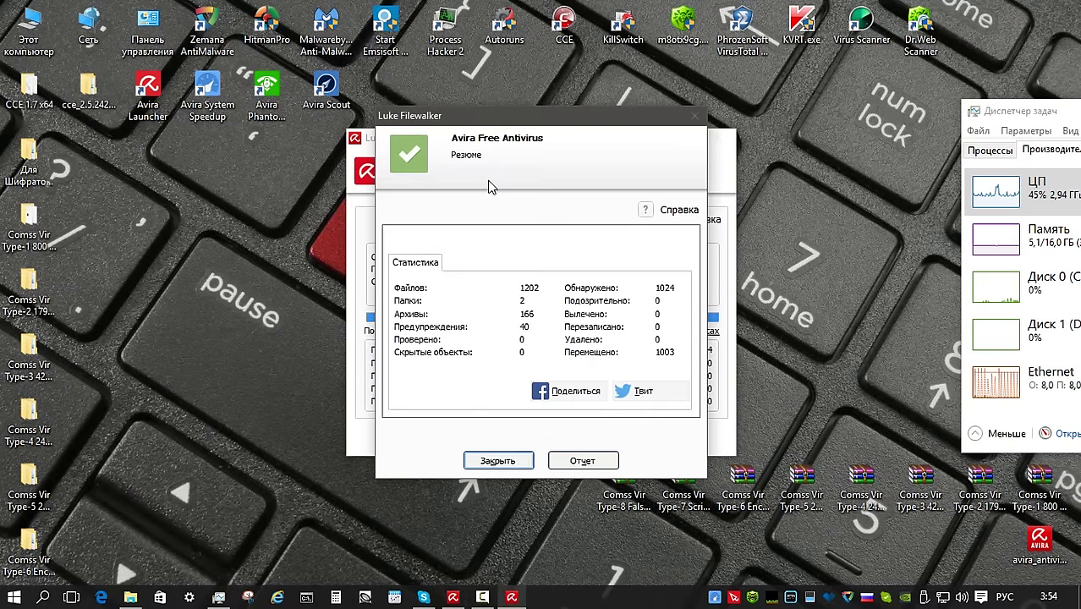
{"action": "left_click", "coordinate": [497, 460]}
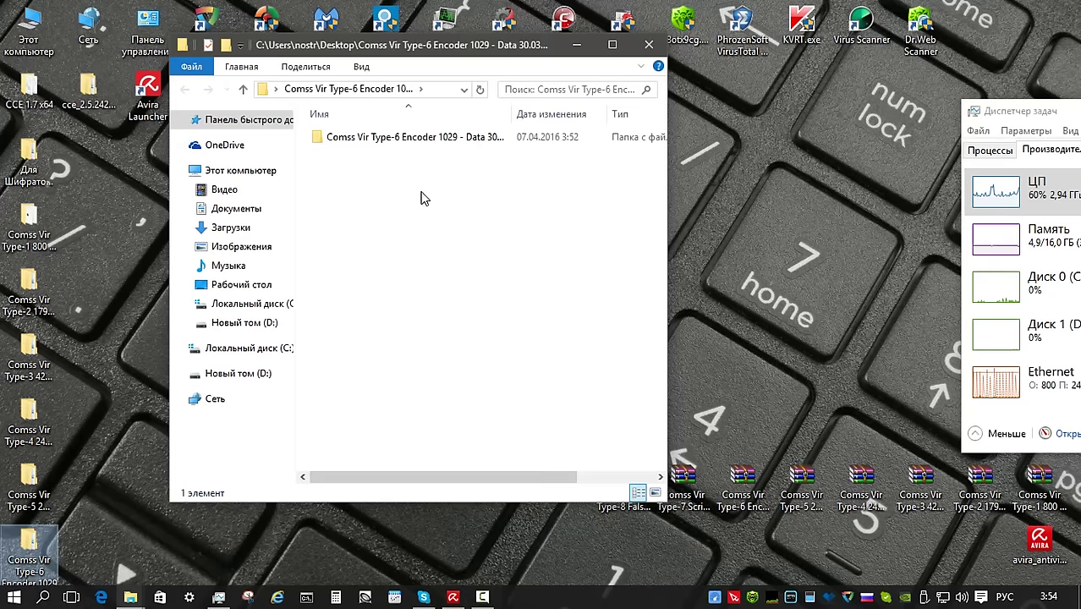
Rescan all the files left in the inner Comss Vir Type-6 Encoder folder with Avira
{"action": "double_click", "coordinate": [406, 137]}
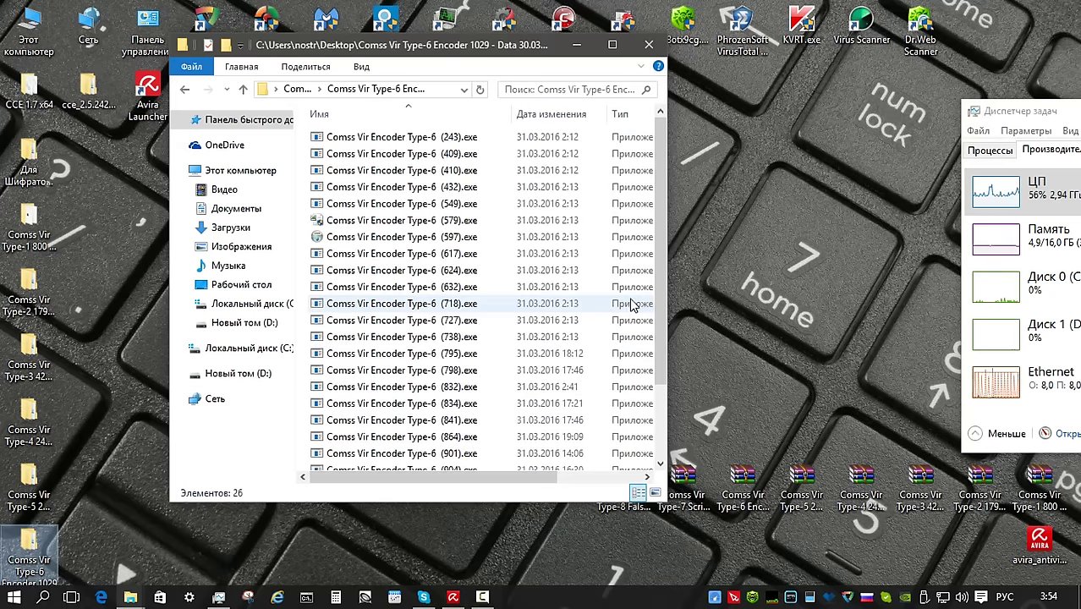
{"action": "key", "text": "ctrl+a"}
{"action": "right_click", "coordinate": [588, 300]}
{"action": "left_click", "coordinate": [761, 232]}
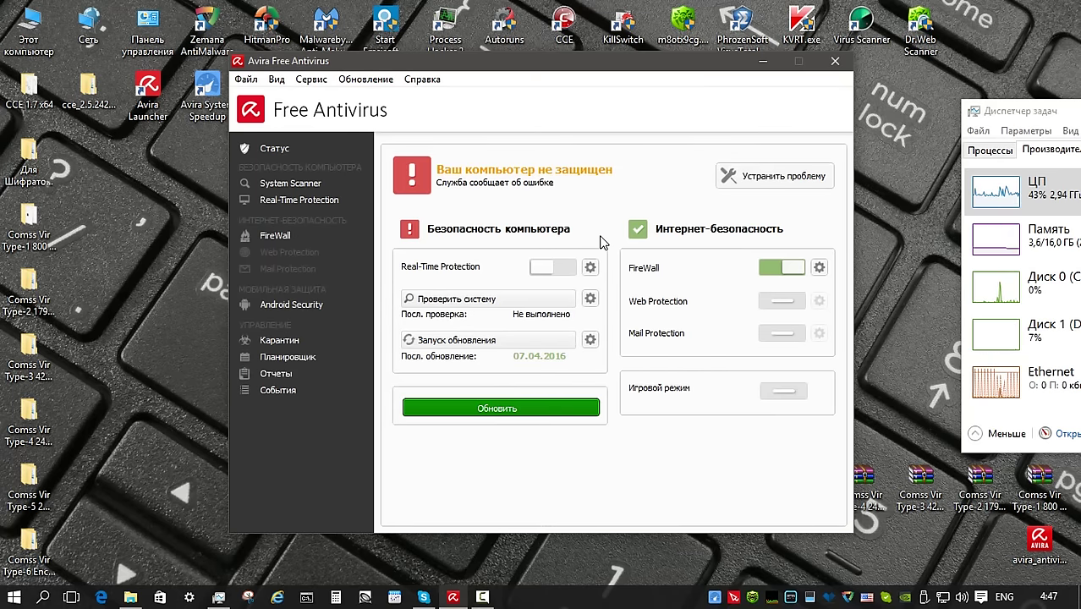
Turn on Avira's Real-Time Protection and start an update
{"action": "left_click", "coordinate": [566, 272]}
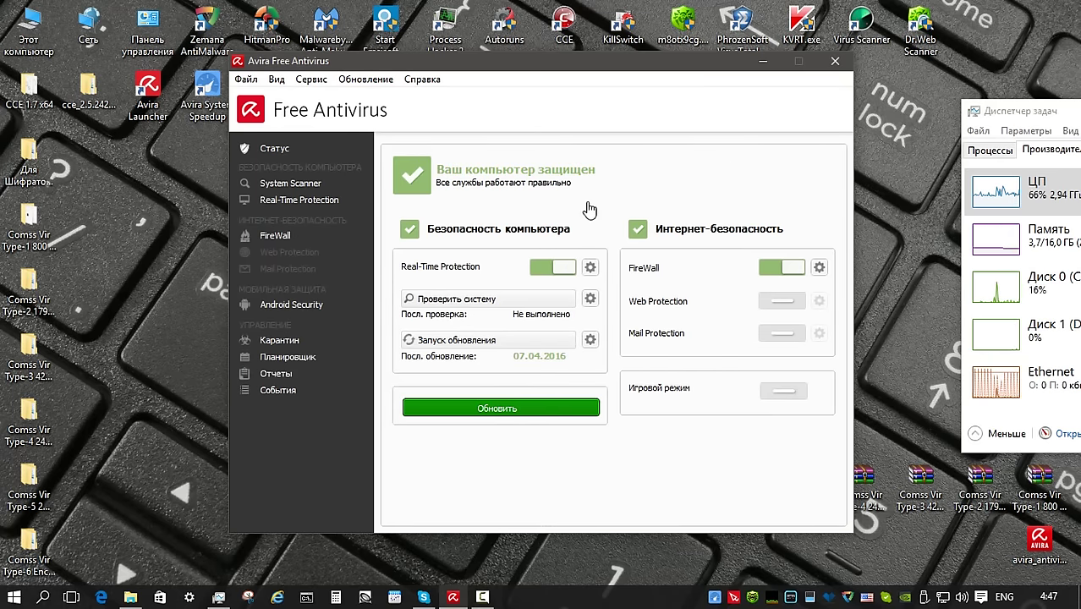
{"action": "left_click", "coordinate": [478, 346]}
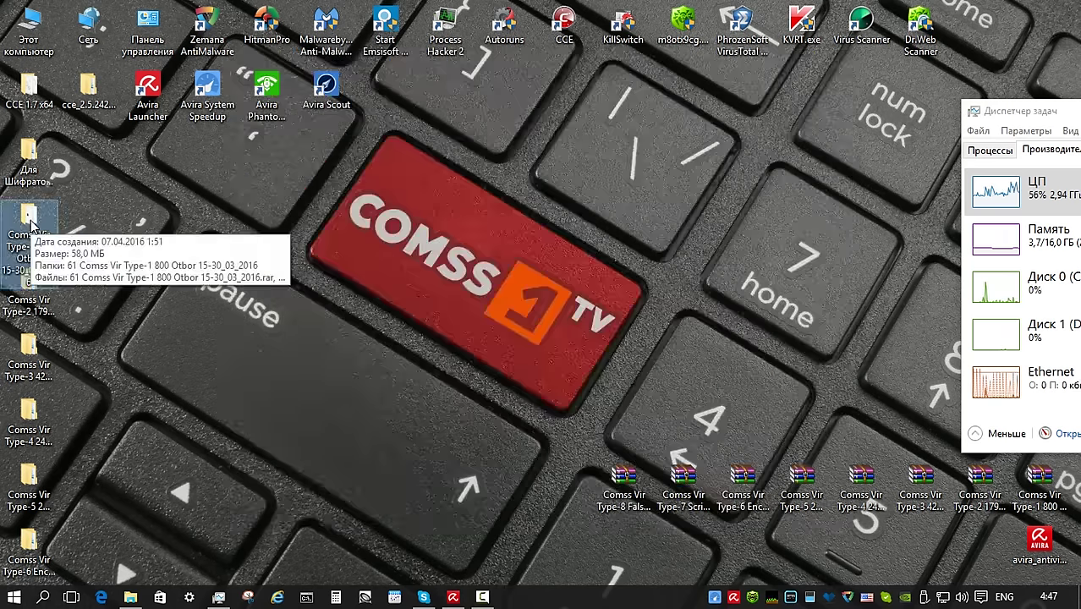
Rescan all the files left in the inner Comss Vir Type-2 folder with Avira and close the results
{"action": "double_click", "coordinate": [44, 267]}
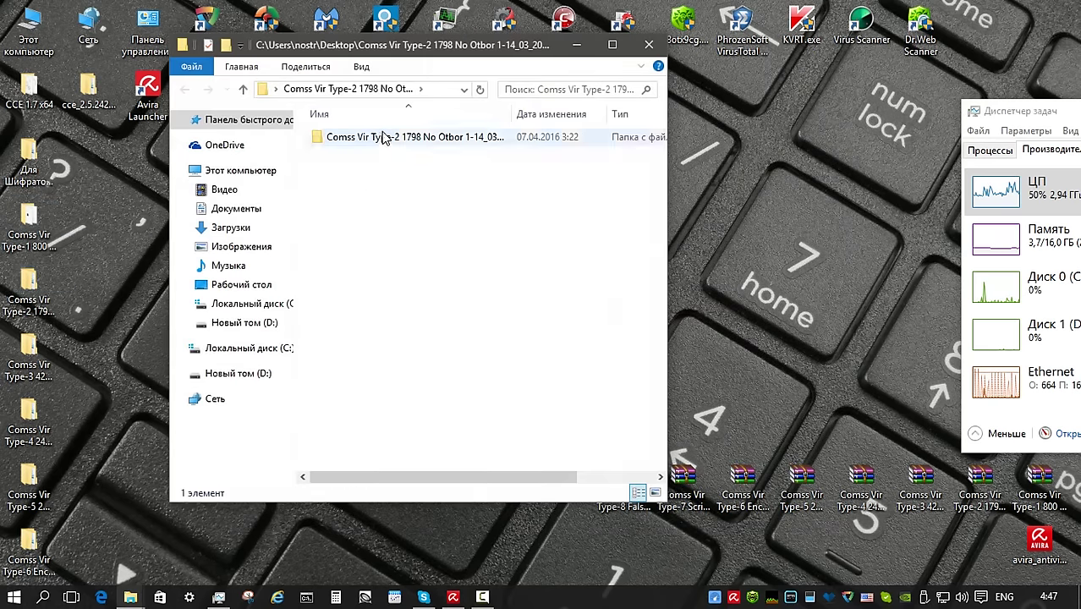
{"action": "key", "text": "ctrl+a"}
{"action": "right_click", "coordinate": [397, 186]}
{"action": "left_click", "coordinate": [499, 315]}
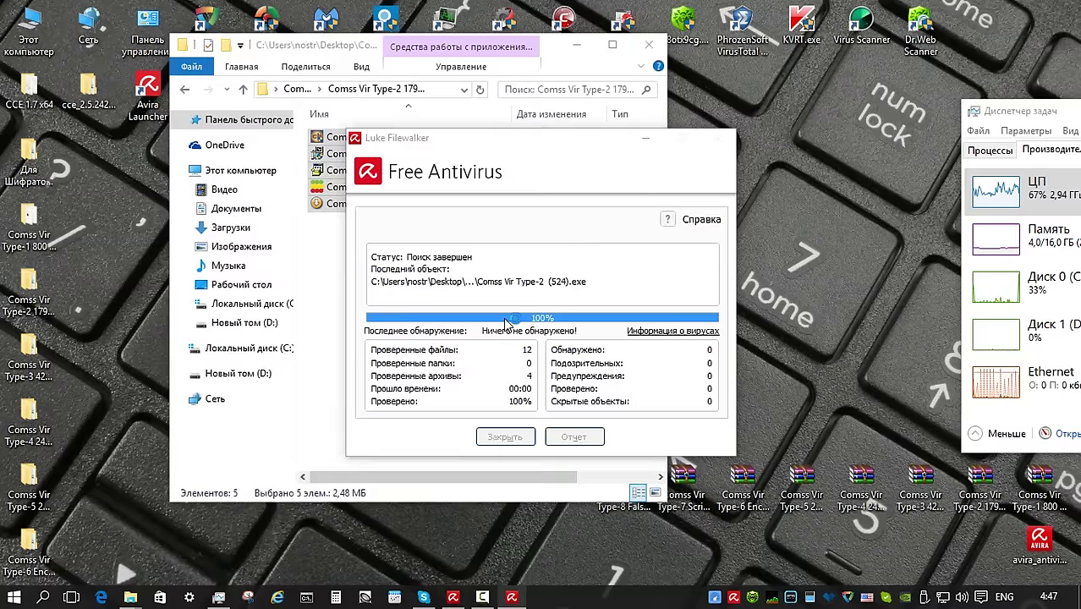
{"action": "left_click", "coordinate": [519, 462]}
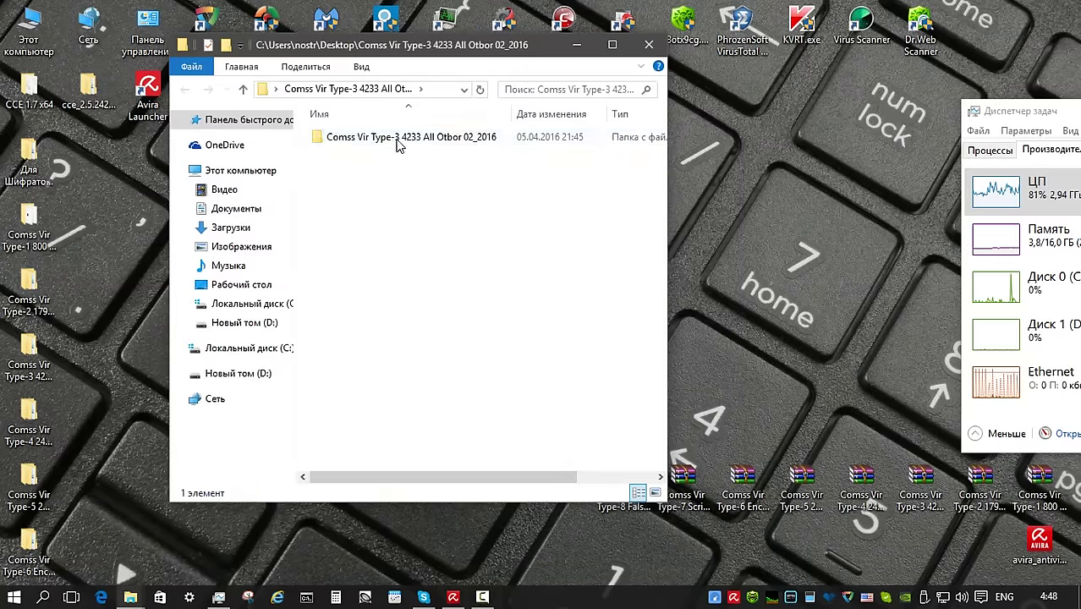
Look through the files left in the Type-3 subfolders DOS_COM 29, DOS_EXE 214 and EXE_32 3063
{"action": "left_click", "coordinate": [402, 142]}
{"action": "right_click", "coordinate": [402, 142]}
{"action": "left_click", "coordinate": [404, 146]}
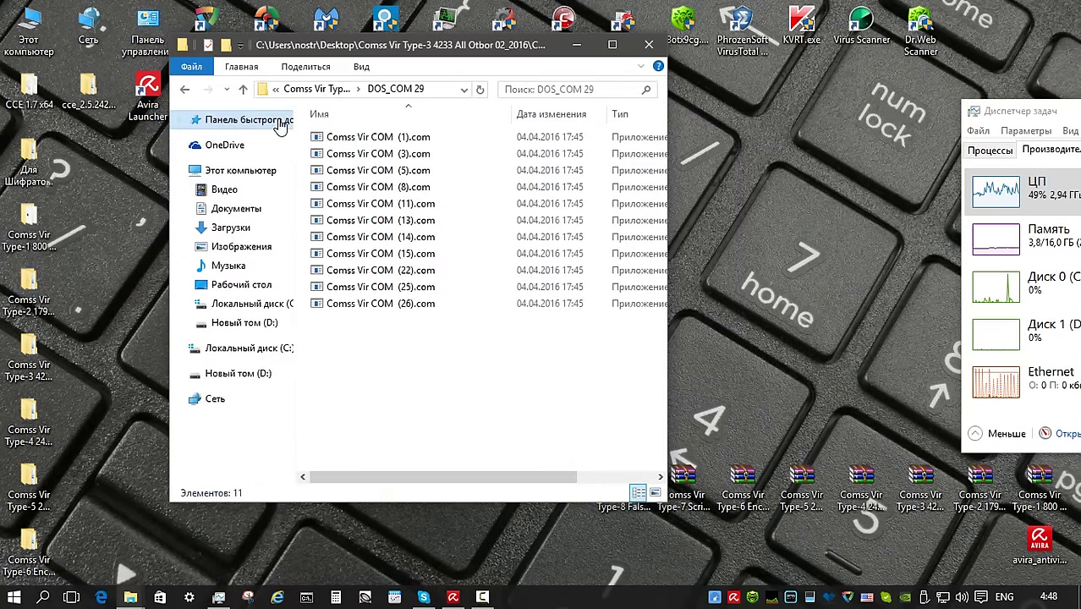
{"action": "left_click", "coordinate": [242, 89]}
{"action": "double_click", "coordinate": [355, 153]}
{"action": "left_click", "coordinate": [242, 88]}
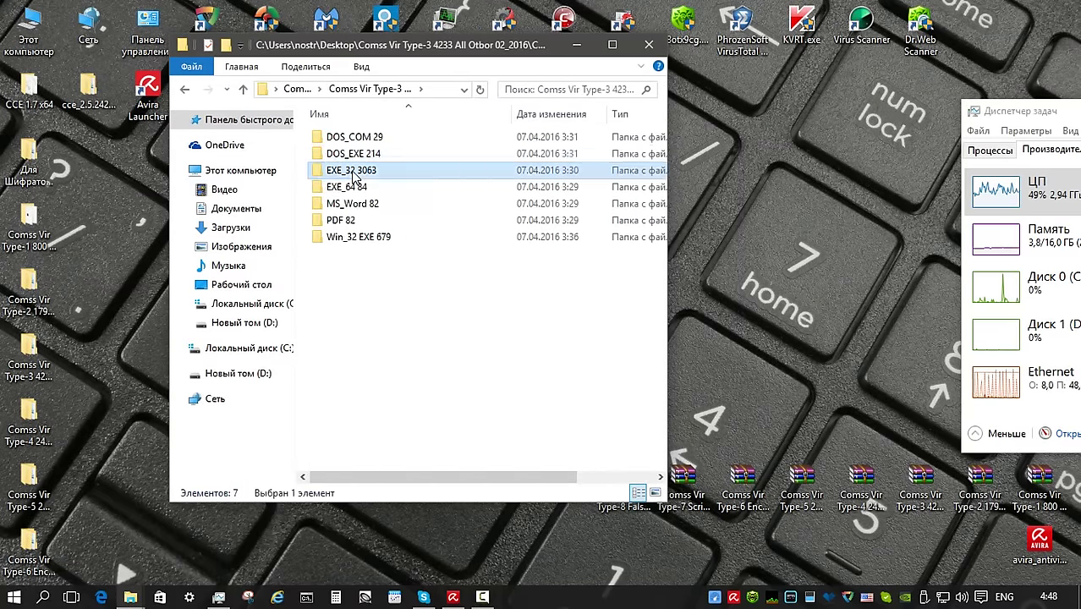
{"action": "double_click", "coordinate": [355, 170]}
{"action": "left_click_drag", "start_coordinate": [660, 127], "coordinate": [659, 382]}
{"action": "left_click", "coordinate": [243, 88]}
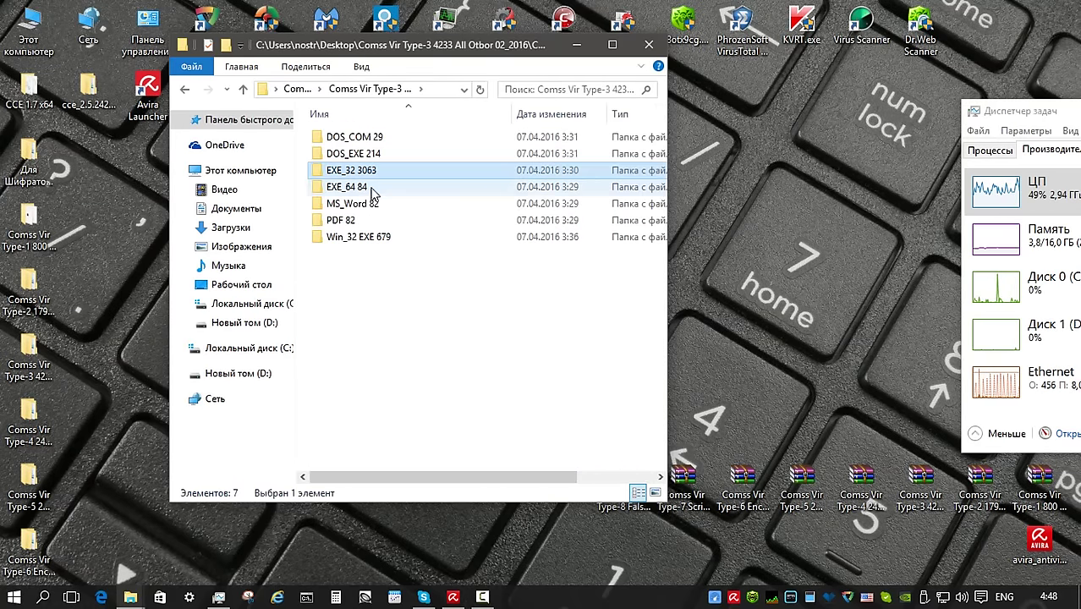
Look through the files left in the Type-3 subfolders EXE_64 84, MS_Word 82, PDF 82 and Win_32 EXE 679
{"action": "left_click", "coordinate": [370, 190]}
{"action": "double_click", "coordinate": [370, 190]}
{"action": "left_click", "coordinate": [243, 89]}
{"action": "double_click", "coordinate": [372, 204]}
{"action": "key", "text": "alt+Up"}
{"action": "double_click", "coordinate": [372, 220]}
{"action": "key", "text": "alt+Up"}
{"action": "double_click", "coordinate": [358, 237]}
{"action": "key", "text": "alt+Up"}
{"action": "key", "text": "alt+Up"}
Quarantine everything Avira detects in the inner Comss Vir Type-3 4233 folder and check the folder's properties
{"action": "right_click", "coordinate": [321, 137]}
{"action": "left_click", "coordinate": [525, 341]}
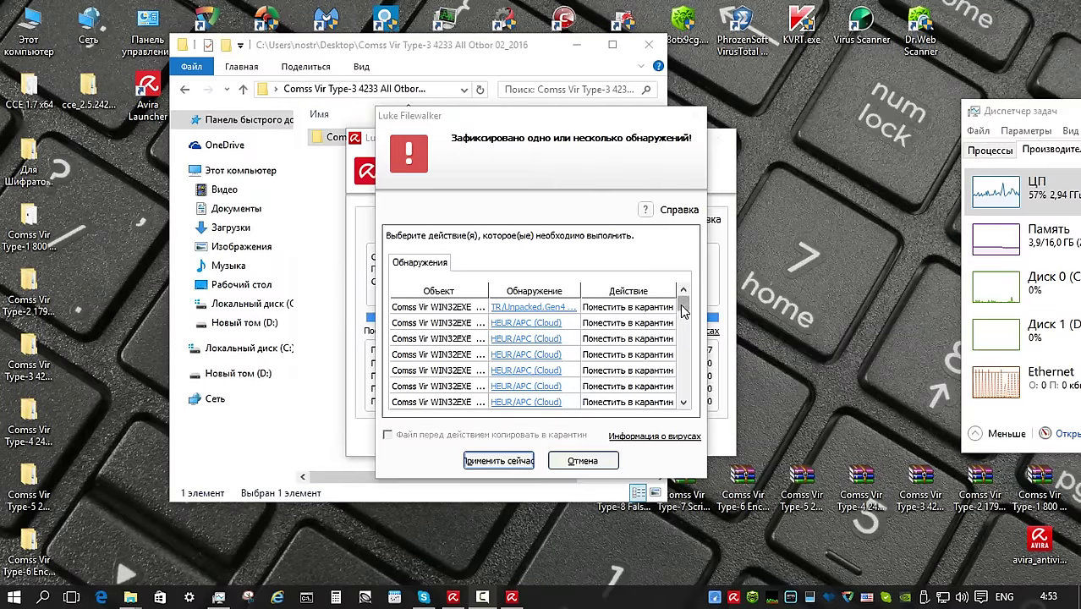
{"action": "left_click_drag", "start_coordinate": [684, 302], "coordinate": [685, 404]}
{"action": "key", "text": "Return"}
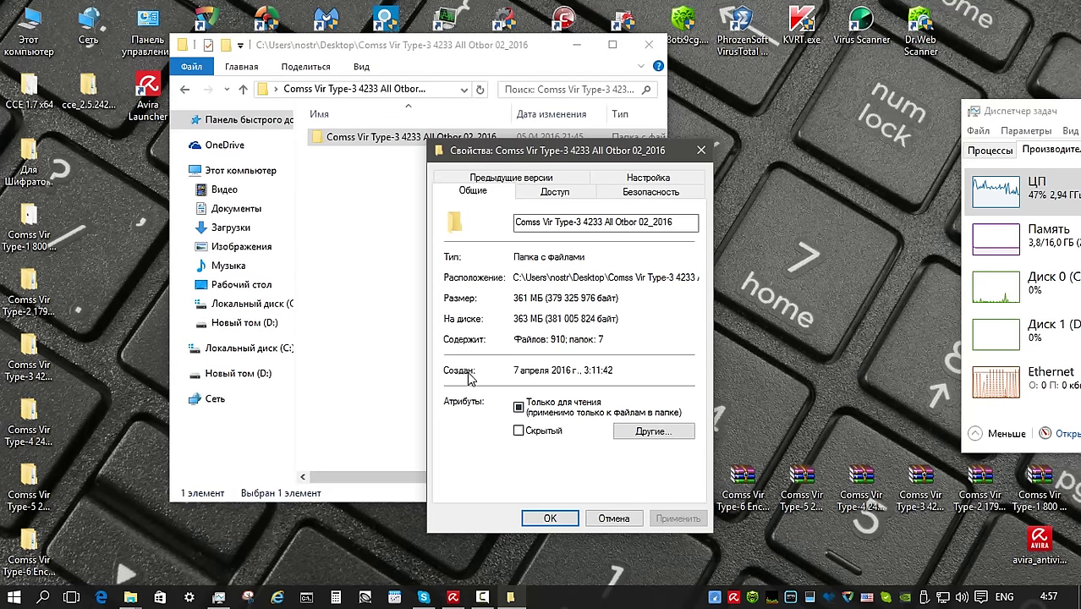
{"action": "key", "text": "Escape"}
Scan the whole inner Comss Vir Type-3 4233 folder with Avira once more and close the results
{"action": "right_click", "coordinate": [441, 139]}
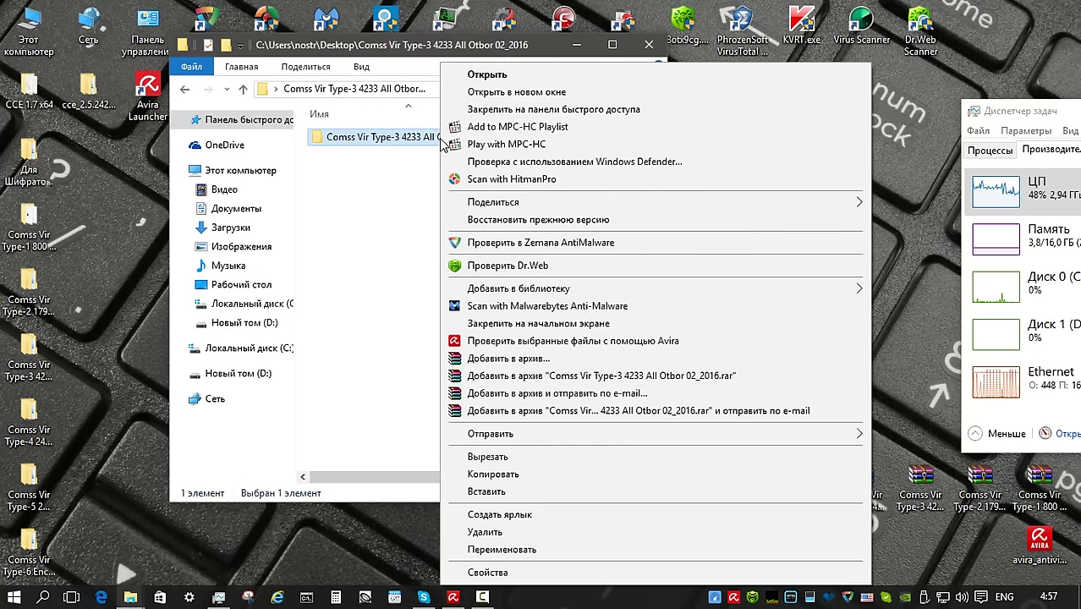
{"action": "left_click", "coordinate": [525, 341]}
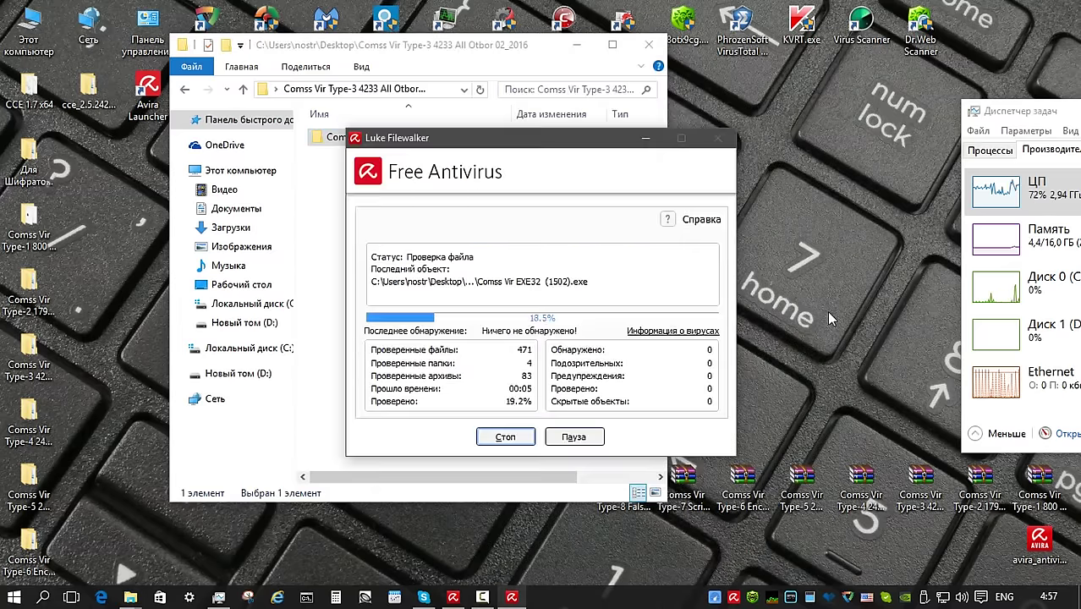
{"action": "left_click", "coordinate": [505, 462]}
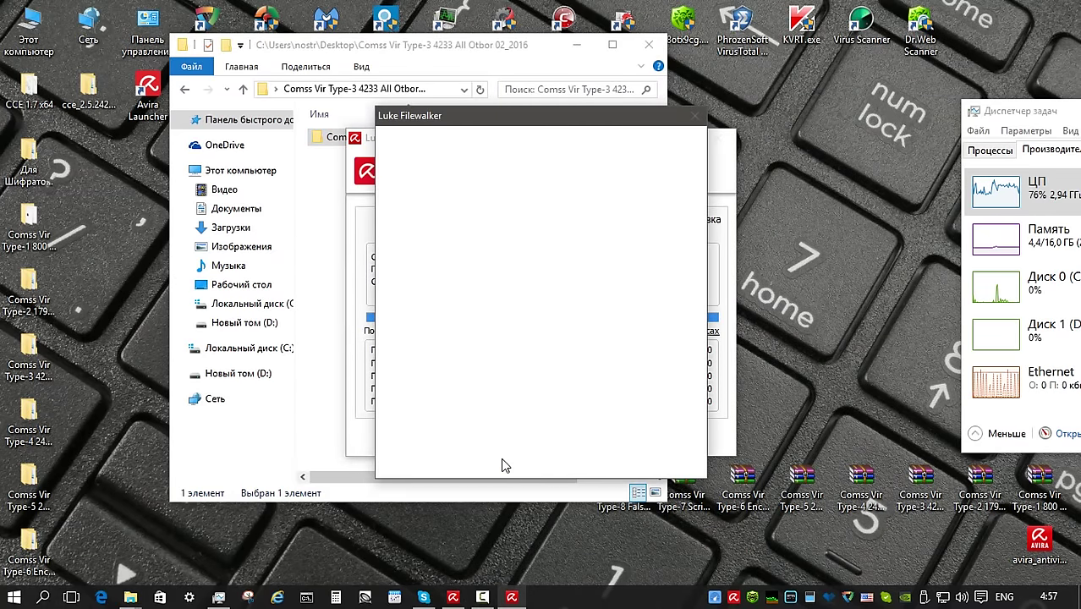
Scan the leftover files of the Comss Vir Type-4 2459 folder with Avira again and close the results
{"action": "double_click", "coordinate": [29, 413]}
{"action": "left_click_drag", "start_coordinate": [471, 326], "coordinate": [356, 135]}
{"action": "right_click", "coordinate": [402, 203]}
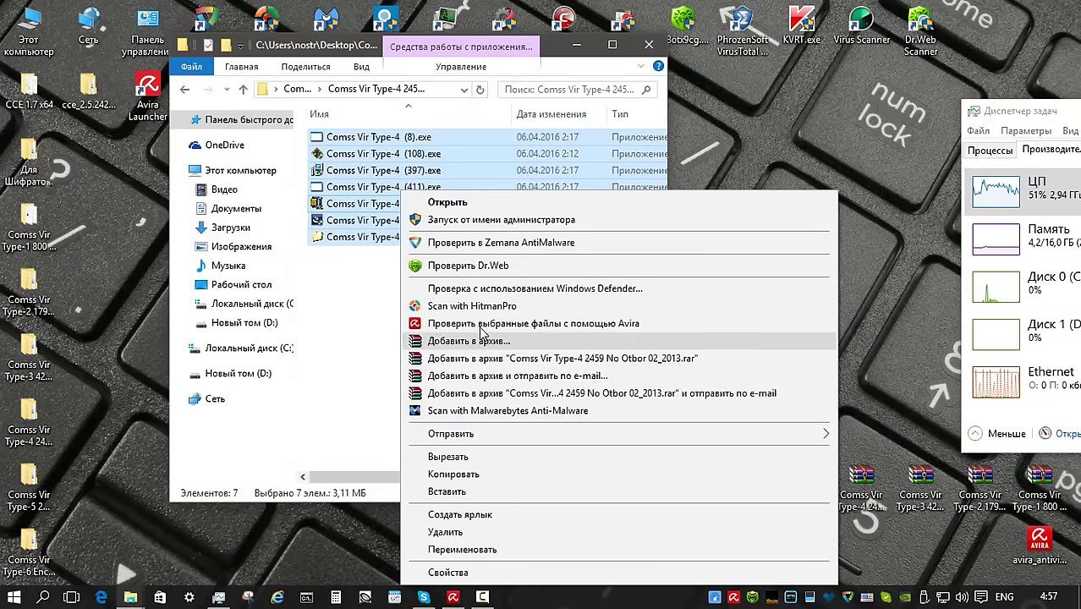
{"action": "left_click", "coordinate": [480, 324]}
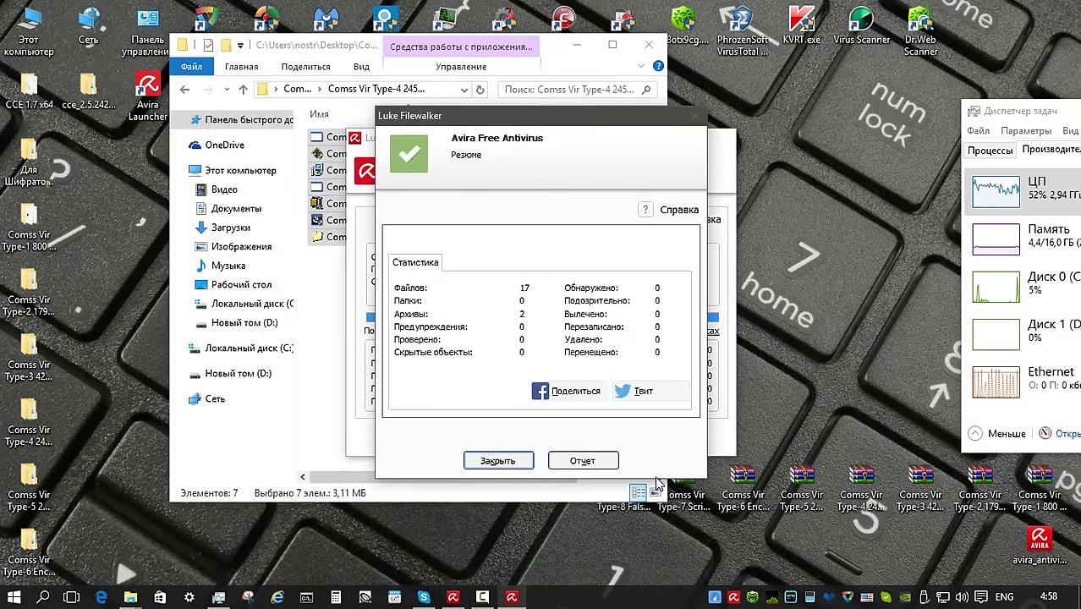
{"action": "left_click", "coordinate": [503, 463]}
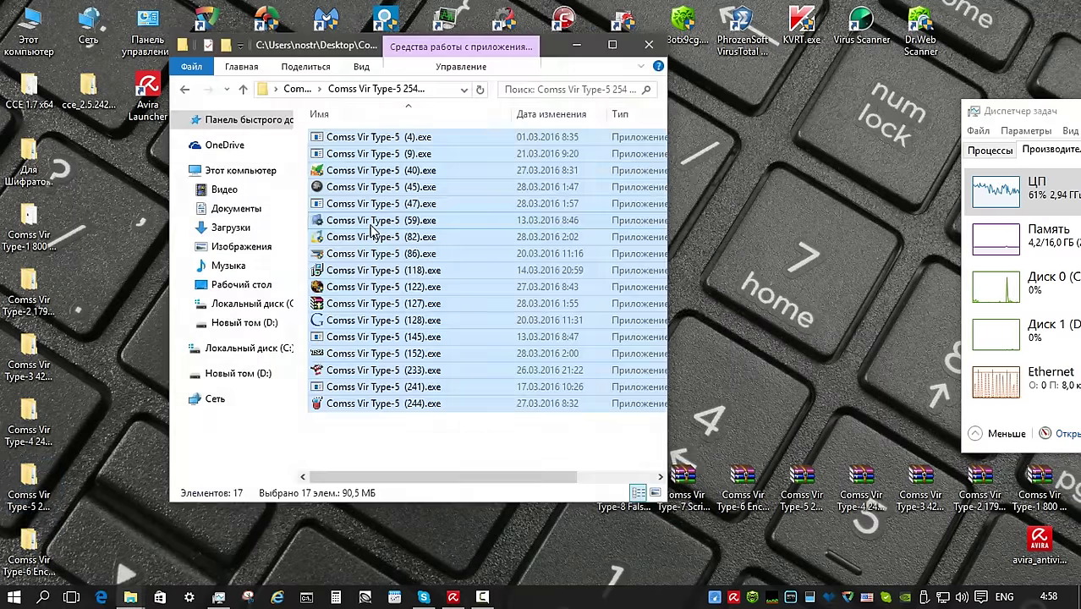
Scan all leftover files of the Comss Vir Type-5 254 folder with Avira and close the results
{"action": "right_click", "coordinate": [372, 229]}
{"action": "left_click", "coordinate": [457, 386]}
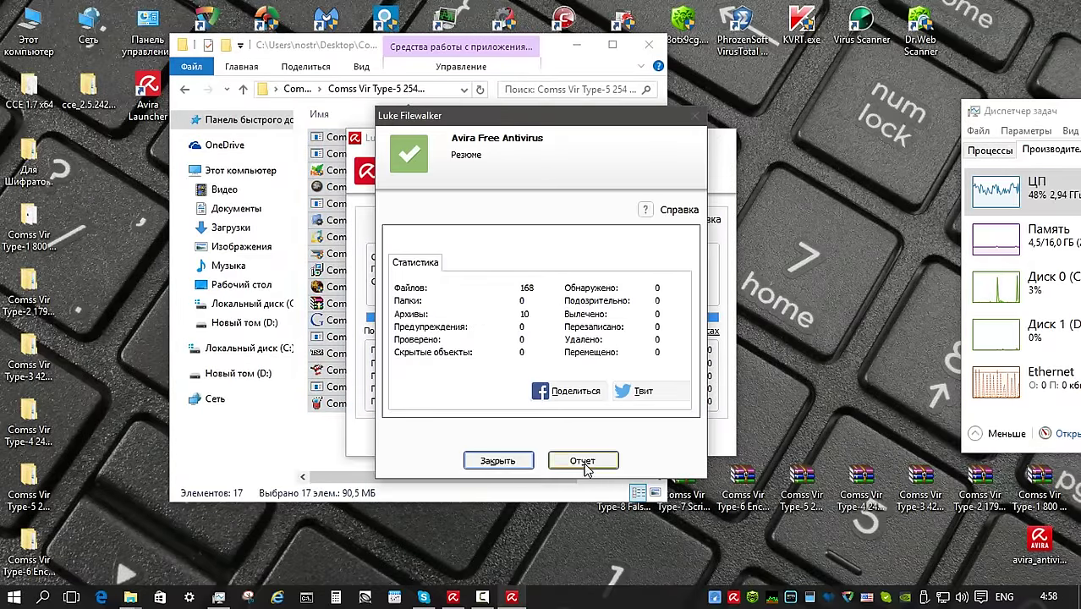
{"action": "left_click", "coordinate": [516, 461]}
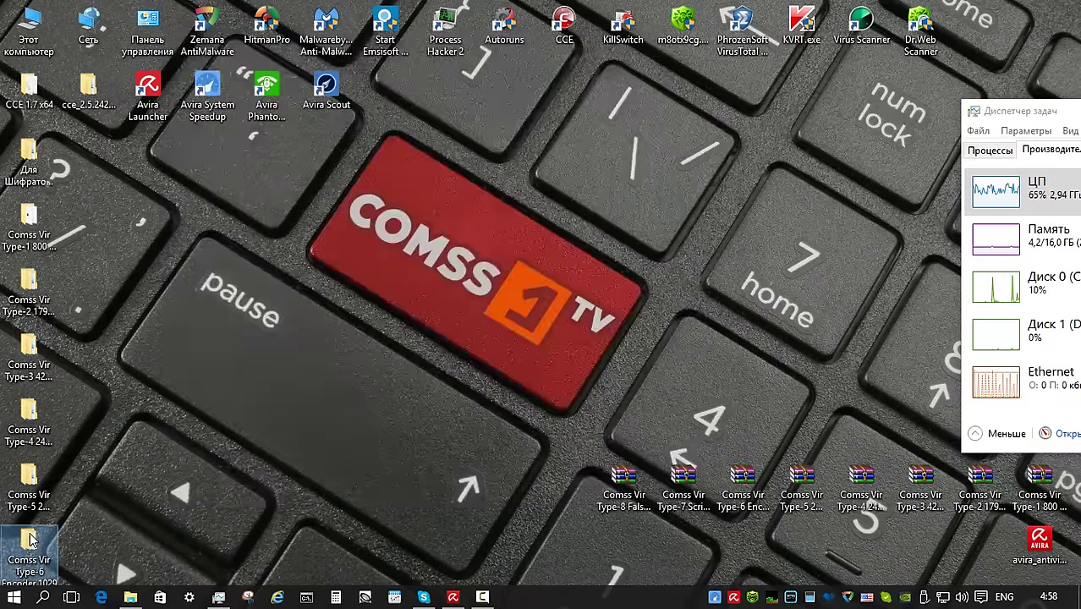
Scan all leftover files of the Comss Vir Type-6 Encoder 1029 folder with Avira and close the results
{"action": "double_click", "coordinate": [29, 538]}
{"action": "left_click", "coordinate": [647, 251]}
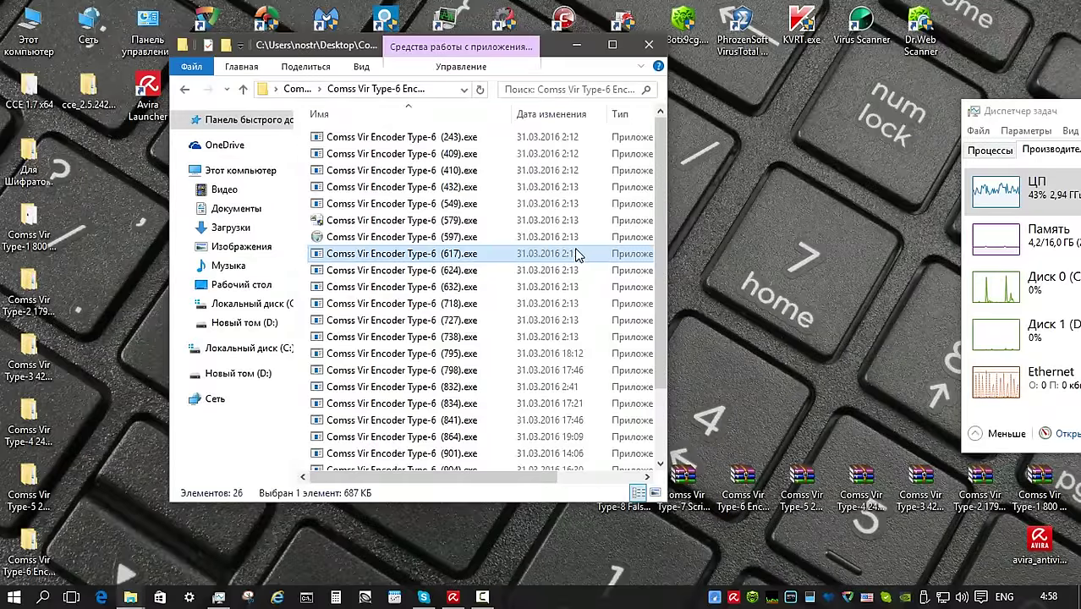
{"action": "key", "text": "ctrl+a"}
{"action": "right_click", "coordinate": [493, 225]}
{"action": "left_click", "coordinate": [592, 323]}
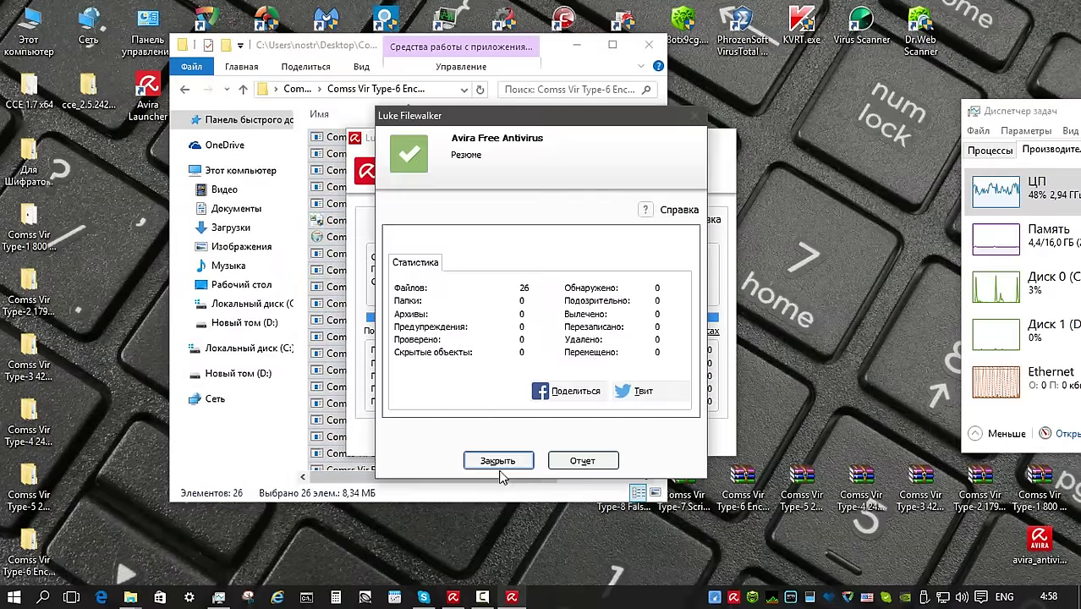
{"action": "left_click", "coordinate": [499, 463]}
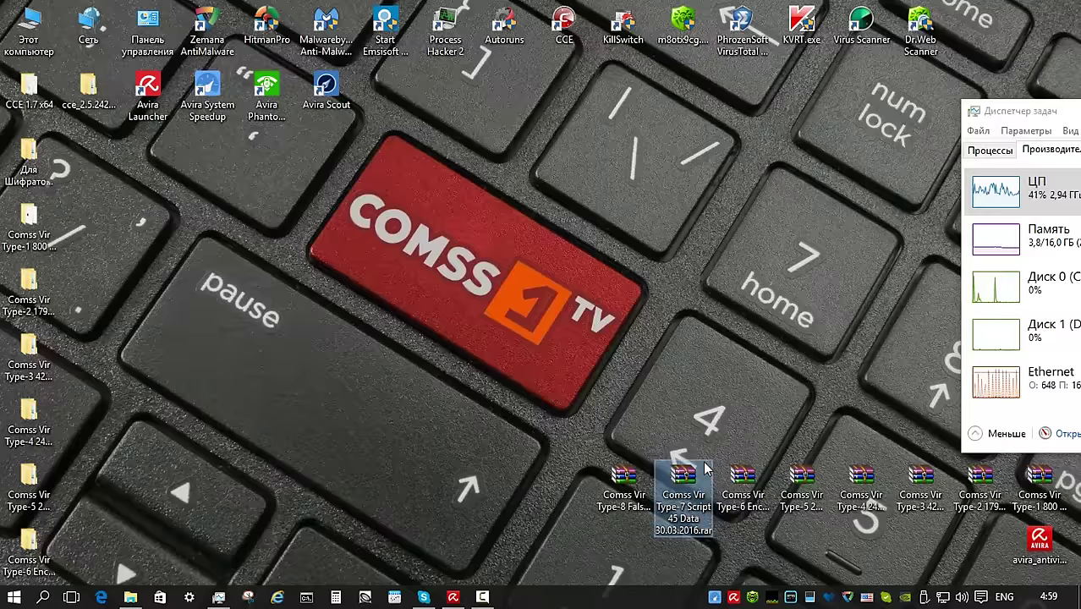
Extract the Comss Vir Type-7 Script 45 archive into its own folder and remove the detections reported by Avira Real-Time Protection
{"action": "right_click", "coordinate": [682, 480]}
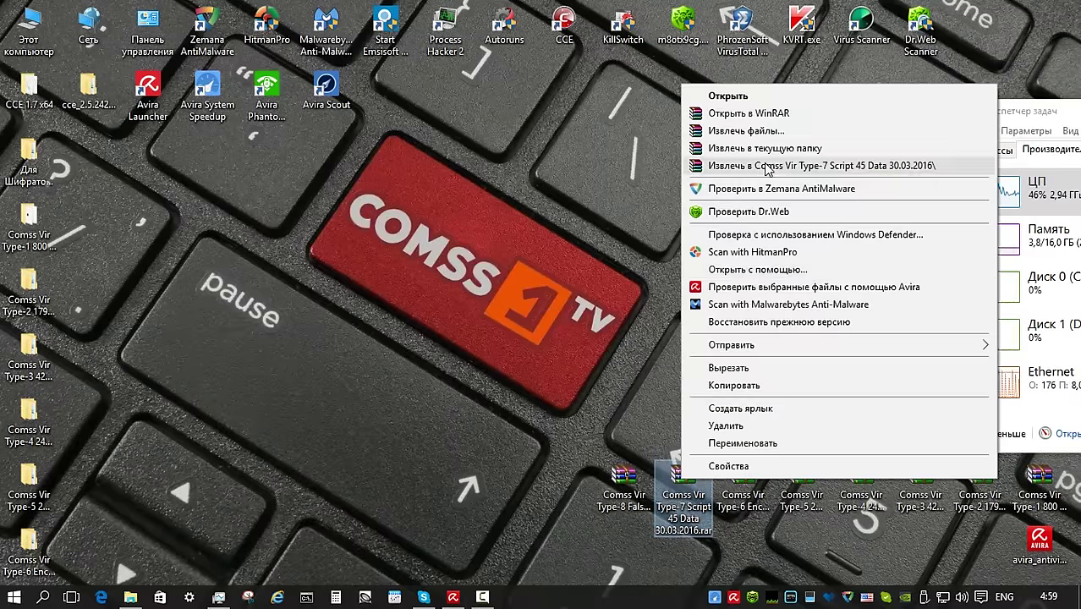
{"action": "left_click", "coordinate": [812, 165]}
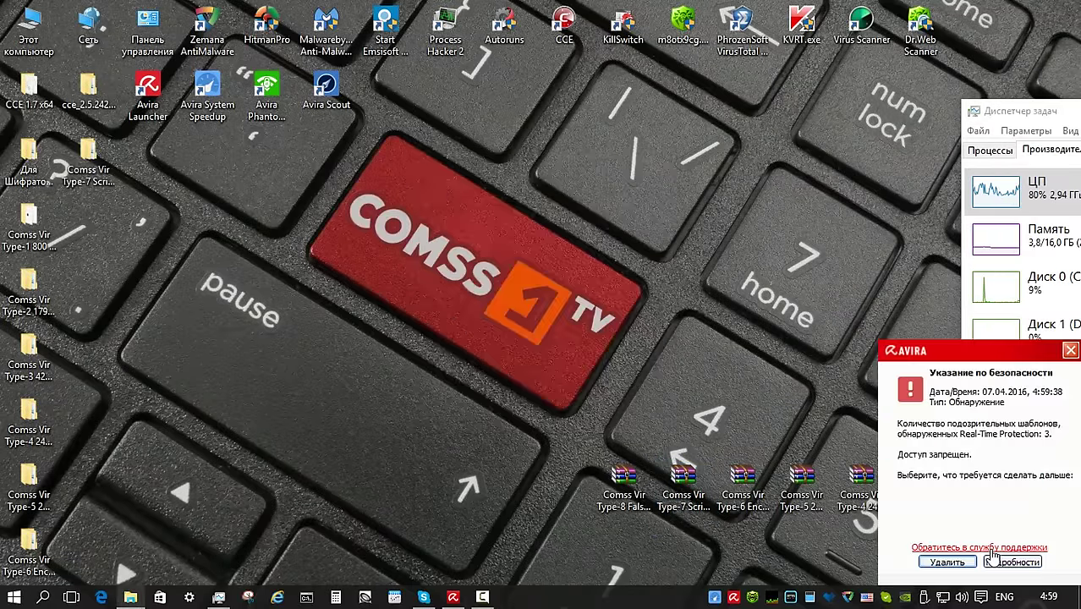
{"action": "left_click", "coordinate": [945, 563]}
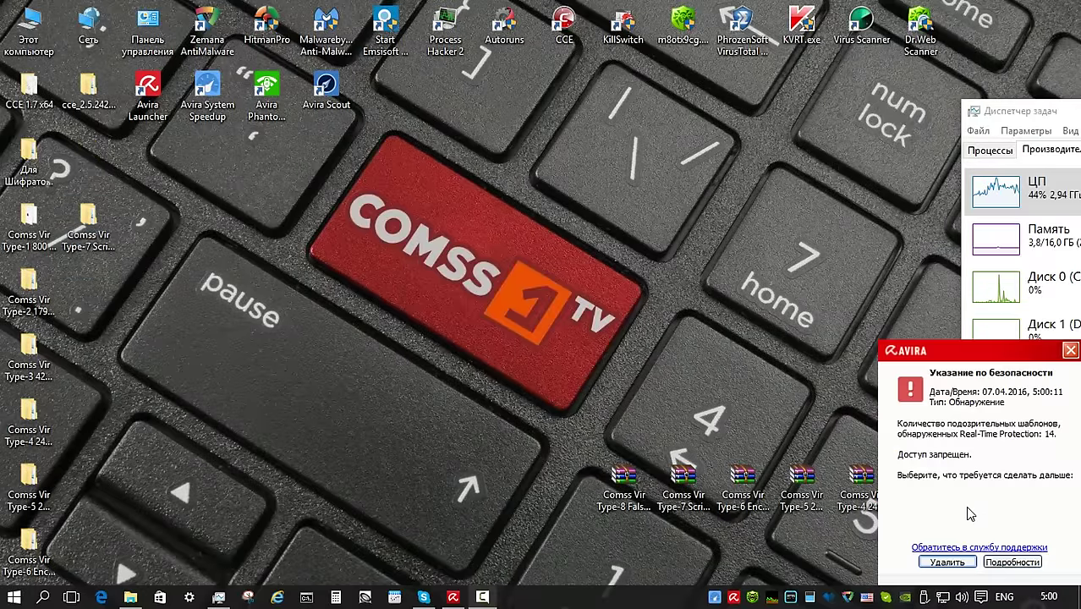
{"action": "left_click", "coordinate": [947, 562]}
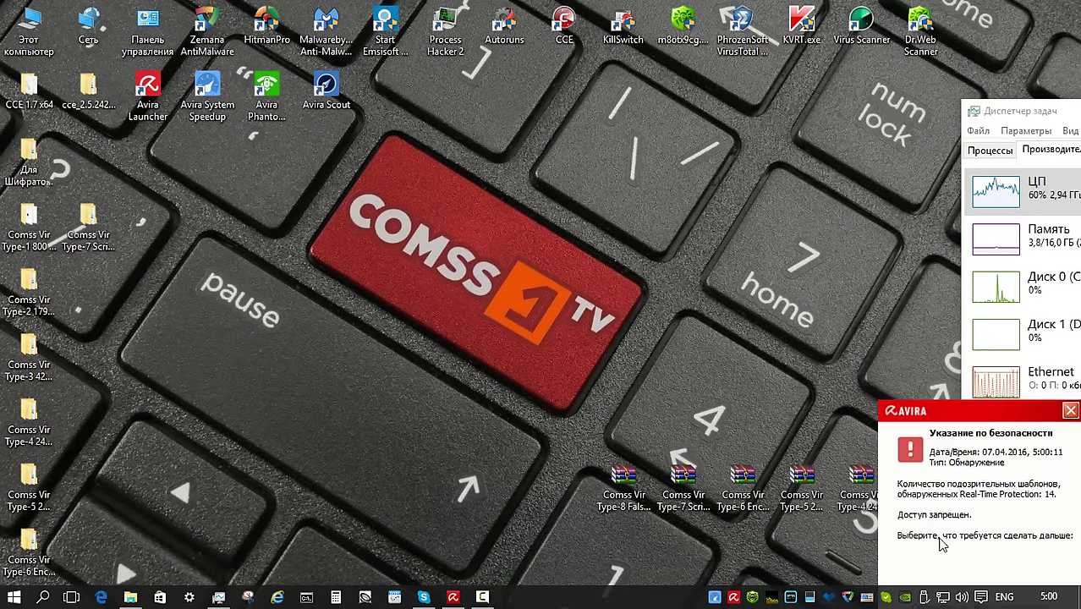
Scan all files in the Type-7 subfolder Bat Virus 36 with Avira and close the results
{"action": "double_click", "coordinate": [88, 220]}
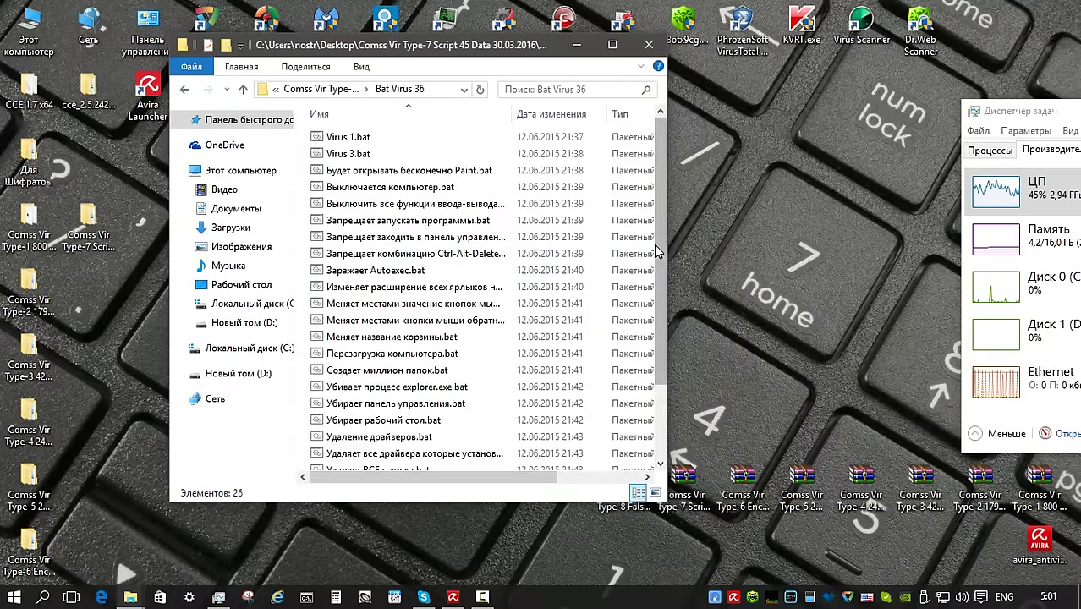
{"action": "left_click", "coordinate": [511, 255]}
{"action": "key", "text": "ctrl+a"}
{"action": "right_click", "coordinate": [511, 256]}
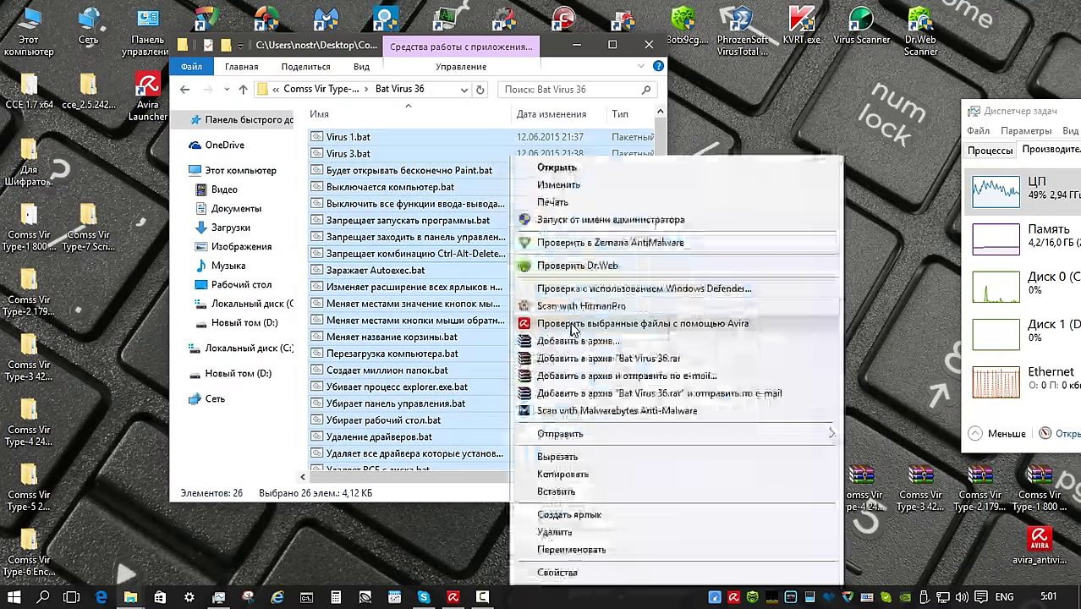
{"action": "left_click", "coordinate": [575, 237]}
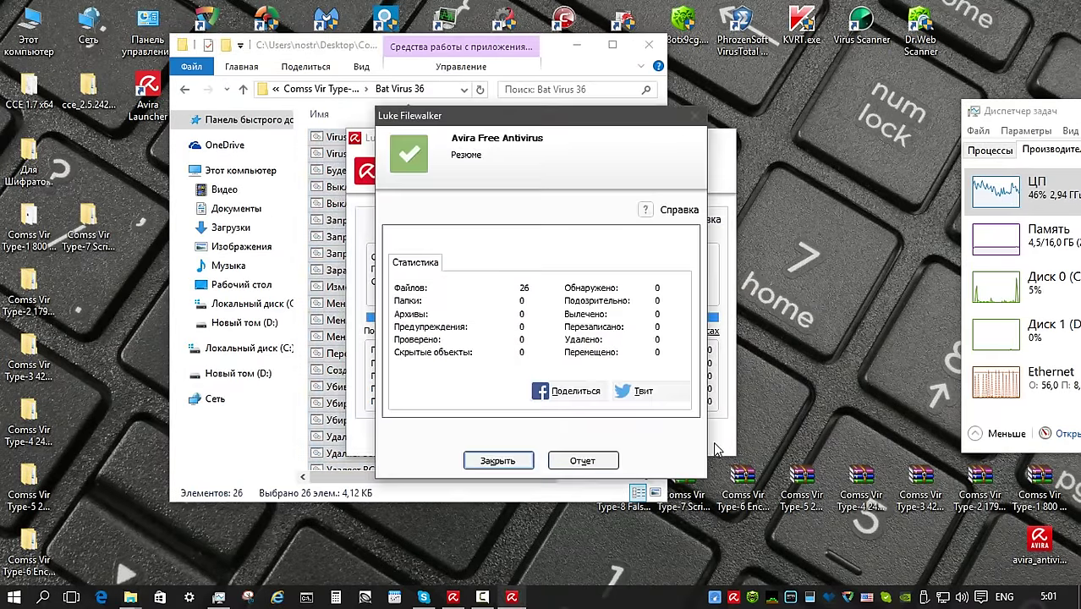
{"action": "left_click", "coordinate": [497, 460]}
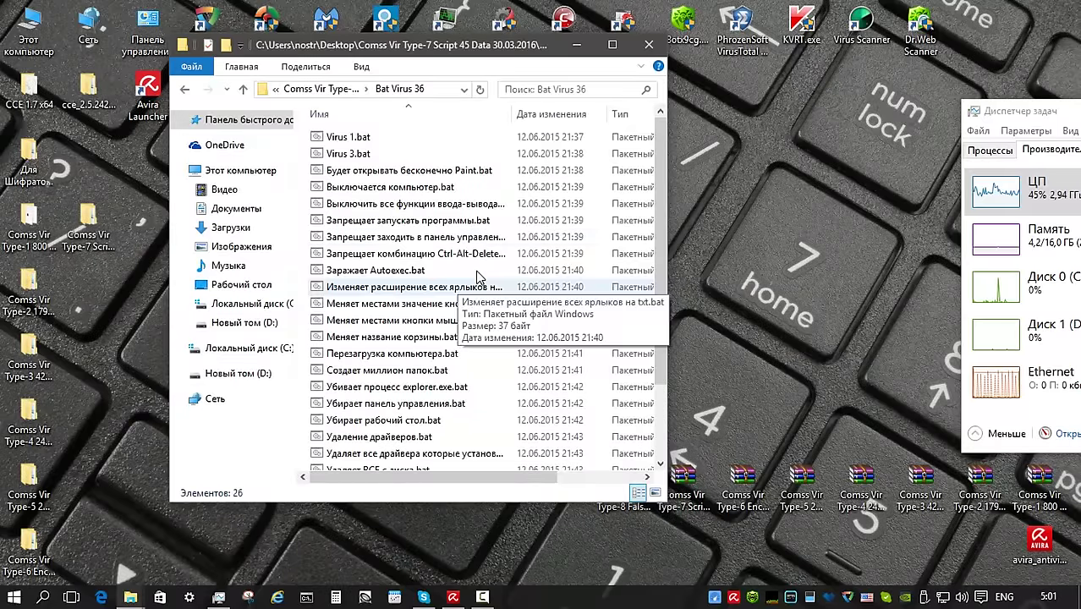
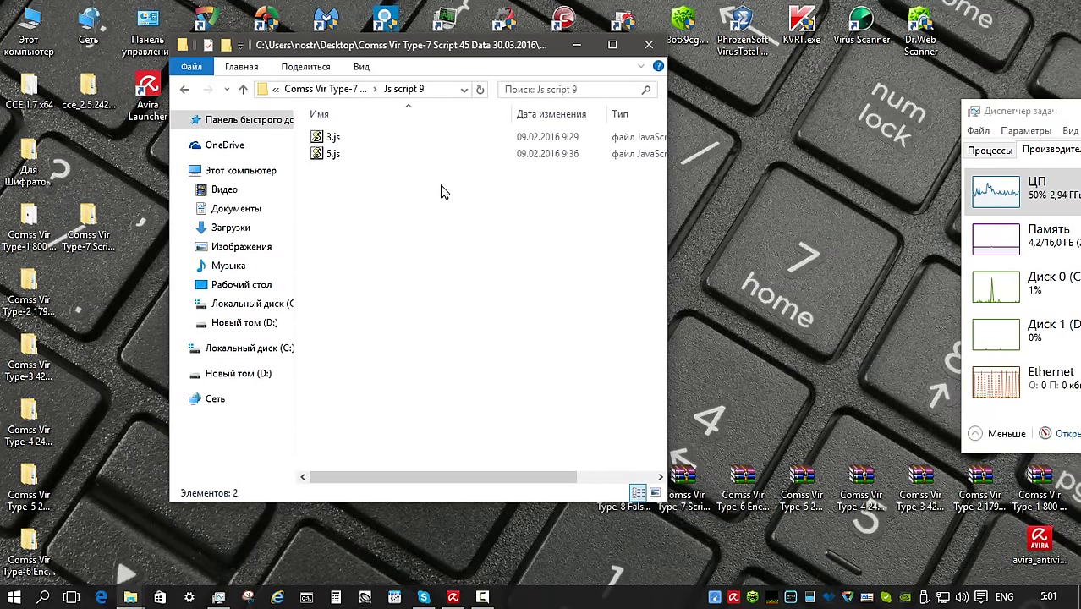
Scan 3.js and 5.js in the Type-7 subfolder Js script 9 with Avira and close the results
{"action": "left_click_drag", "start_coordinate": [433, 214], "coordinate": [372, 144]}
{"action": "right_click", "coordinate": [366, 146]}
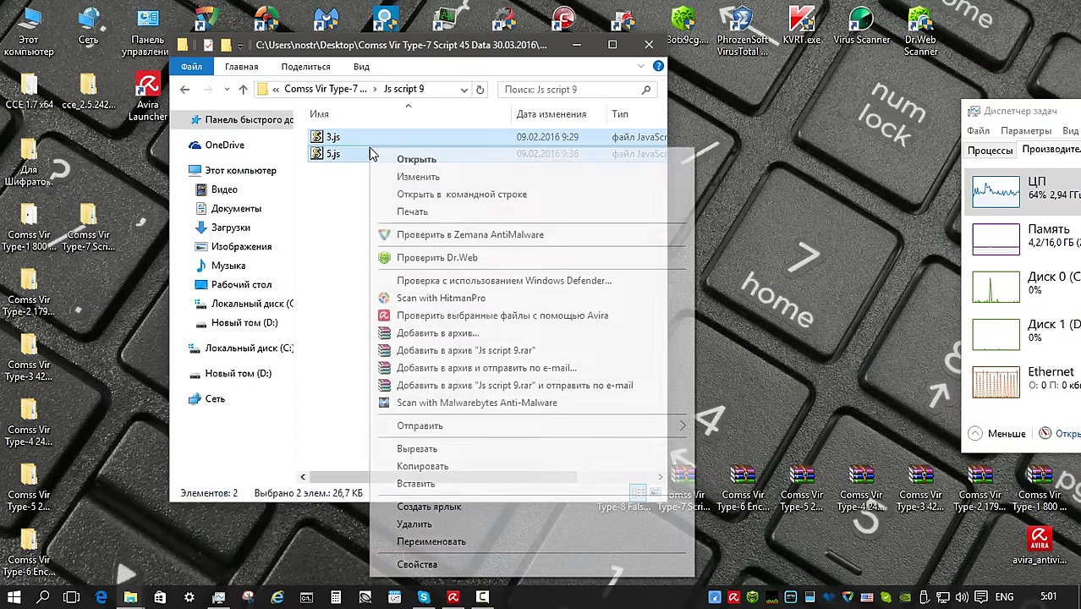
{"action": "left_click", "coordinate": [499, 317]}
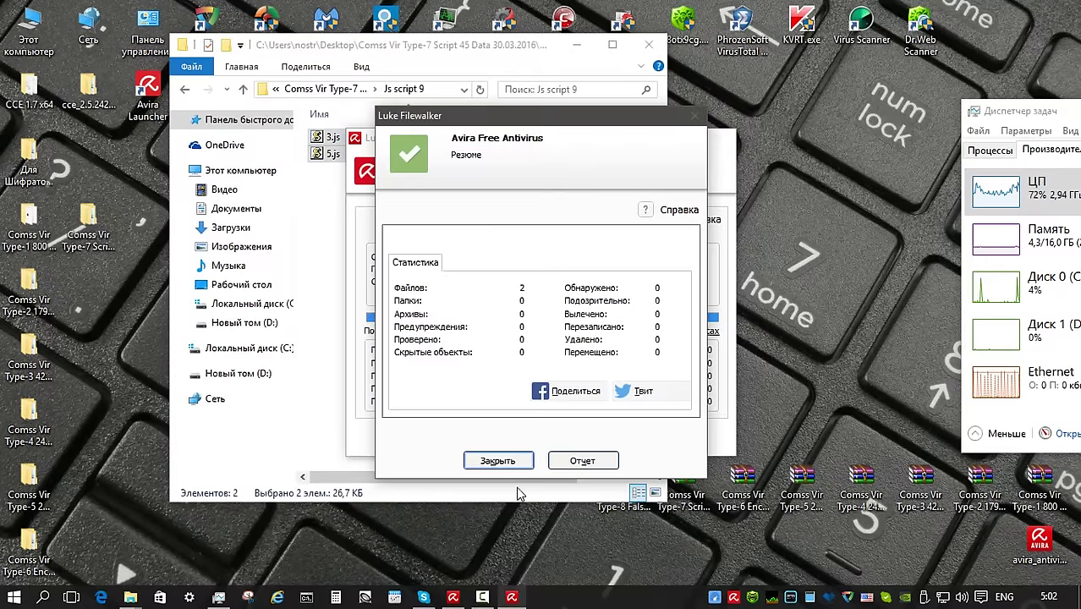
{"action": "left_click", "coordinate": [504, 462]}
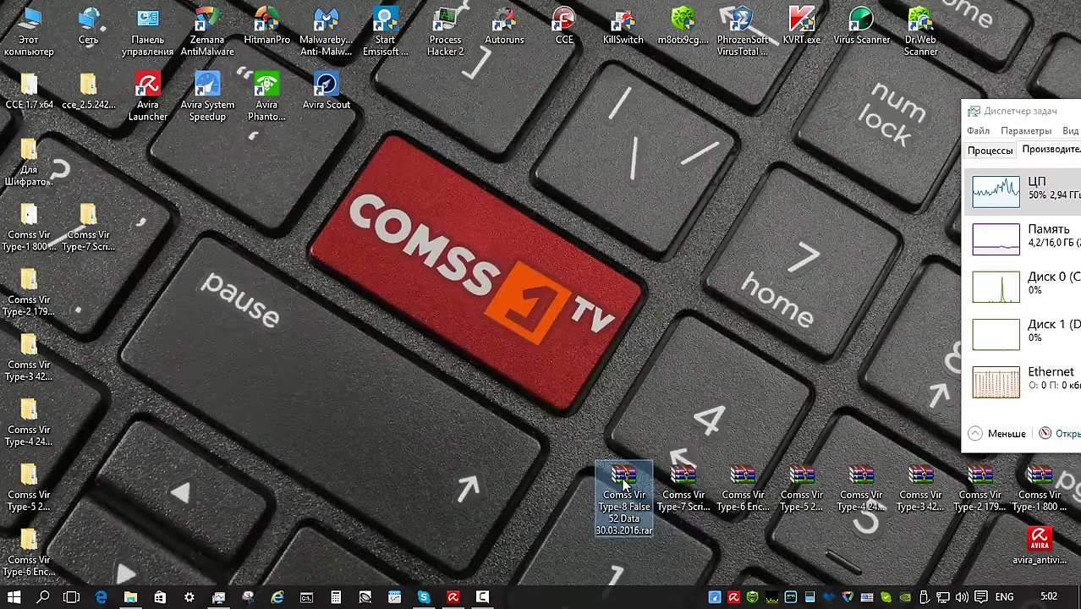
Extract the password-protected Comss Vir Type-8 False 52 archive into its own folder on the desktop
{"action": "right_click", "coordinate": [623, 481]}
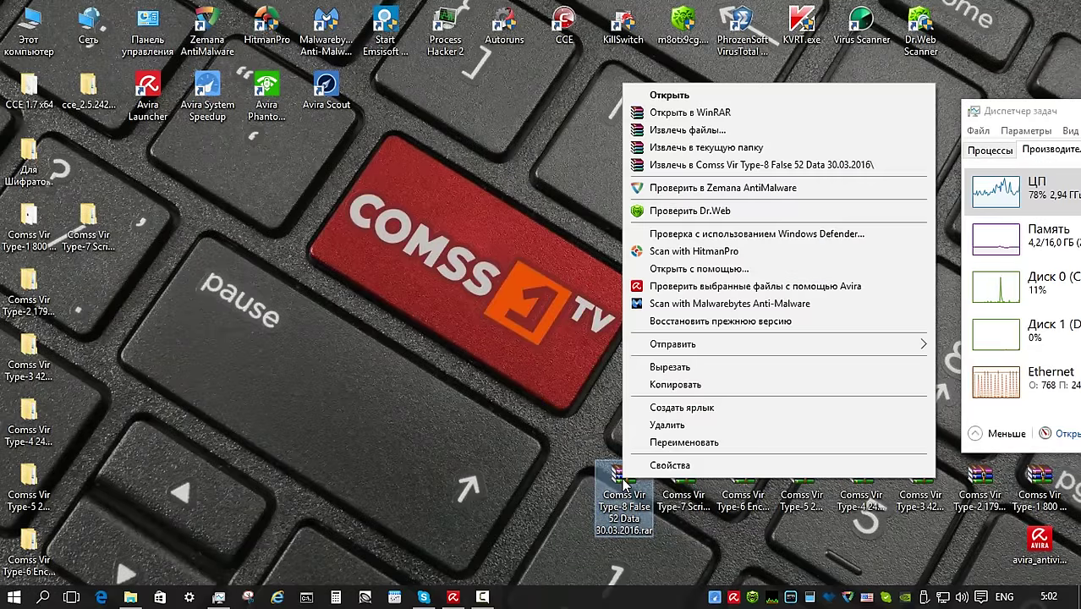
{"action": "left_click", "coordinate": [701, 164]}
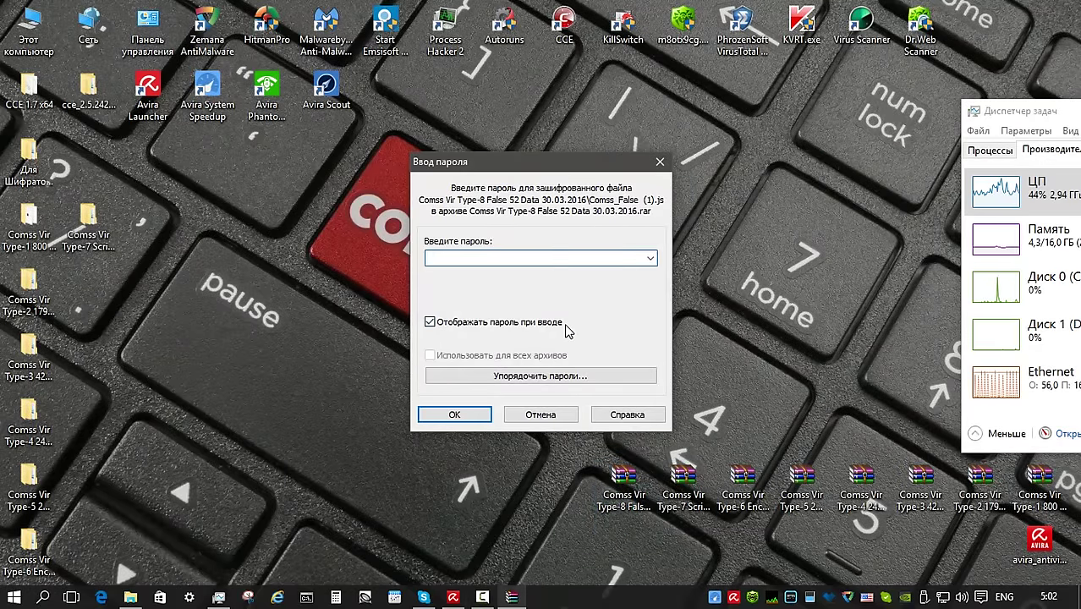
{"action": "key", "text": "Escape"}
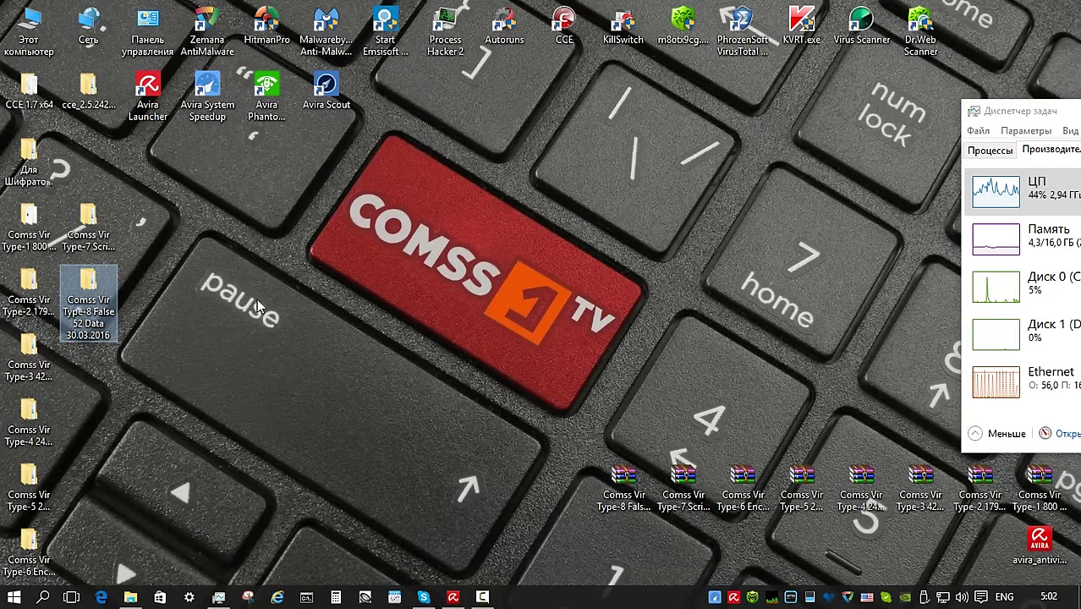
Scan the inner Comss Vir Type-8 False 52 folder with Avira and quarantine everything it detects
{"action": "double_click", "coordinate": [88, 291]}
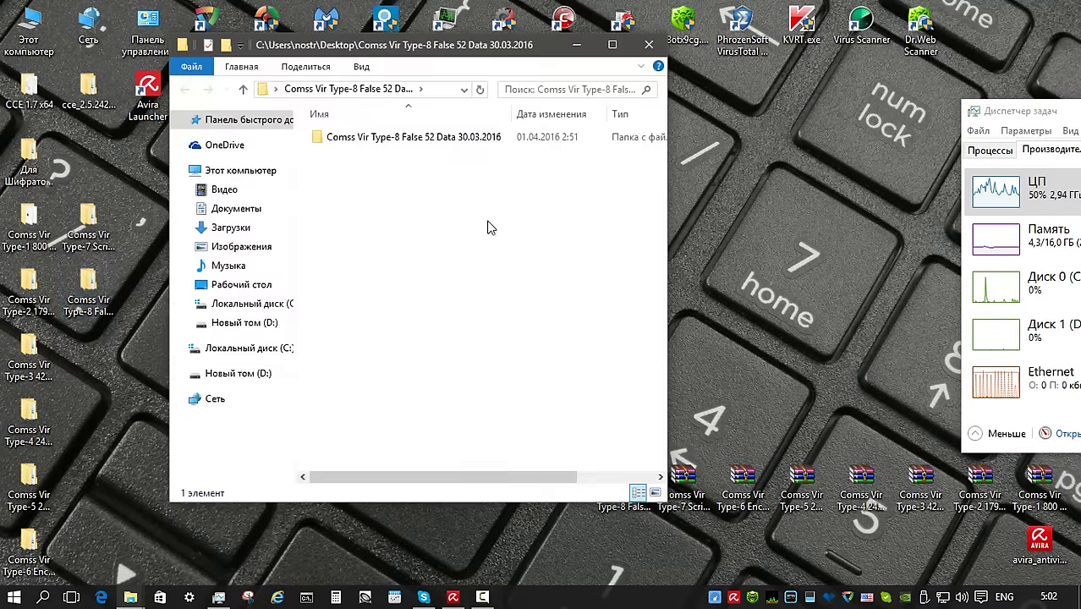
{"action": "double_click", "coordinate": [449, 141]}
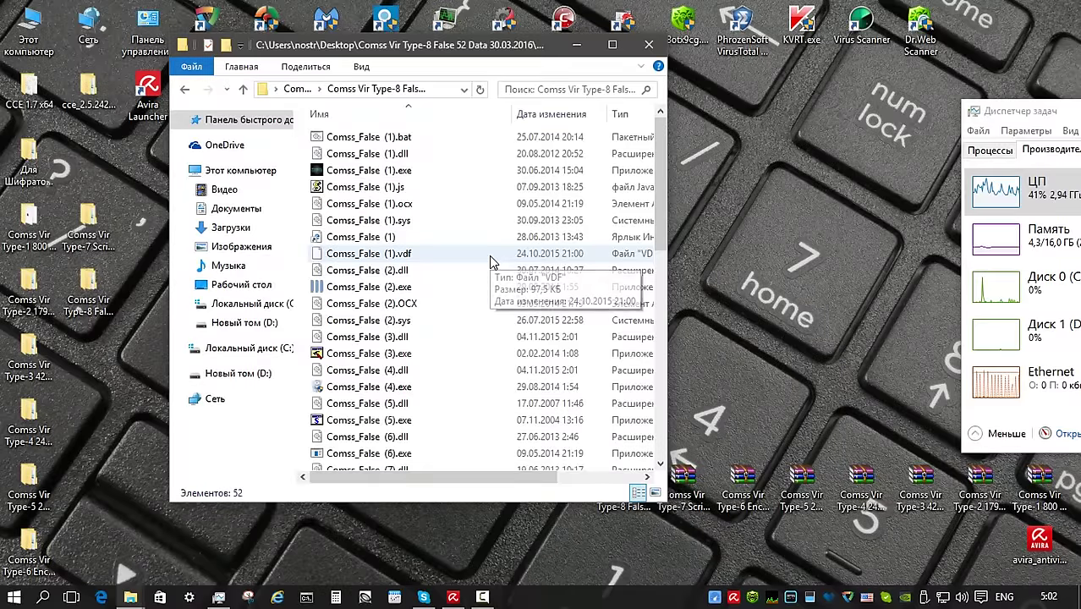
{"action": "left_click", "coordinate": [243, 89]}
{"action": "right_click", "coordinate": [362, 137]}
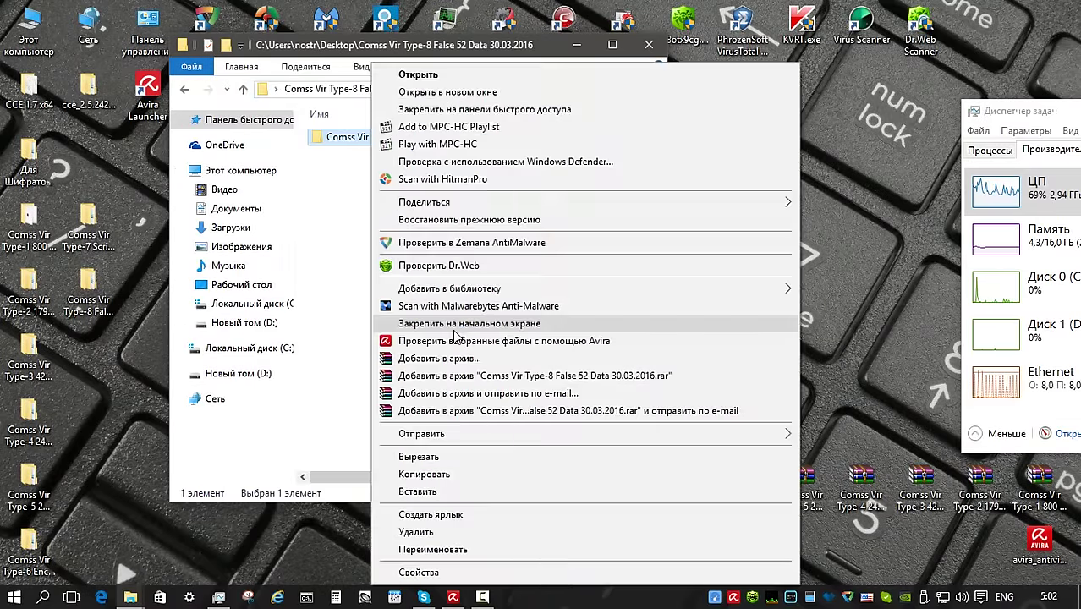
{"action": "left_click", "coordinate": [473, 341]}
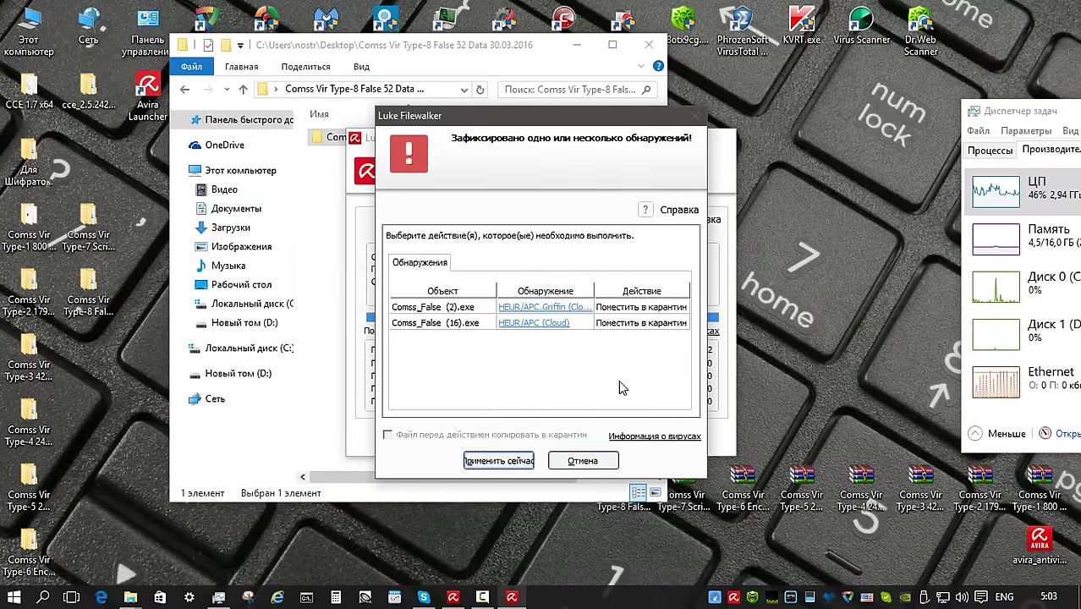
{"action": "left_click", "coordinate": [501, 461]}
{"action": "left_click", "coordinate": [497, 456]}
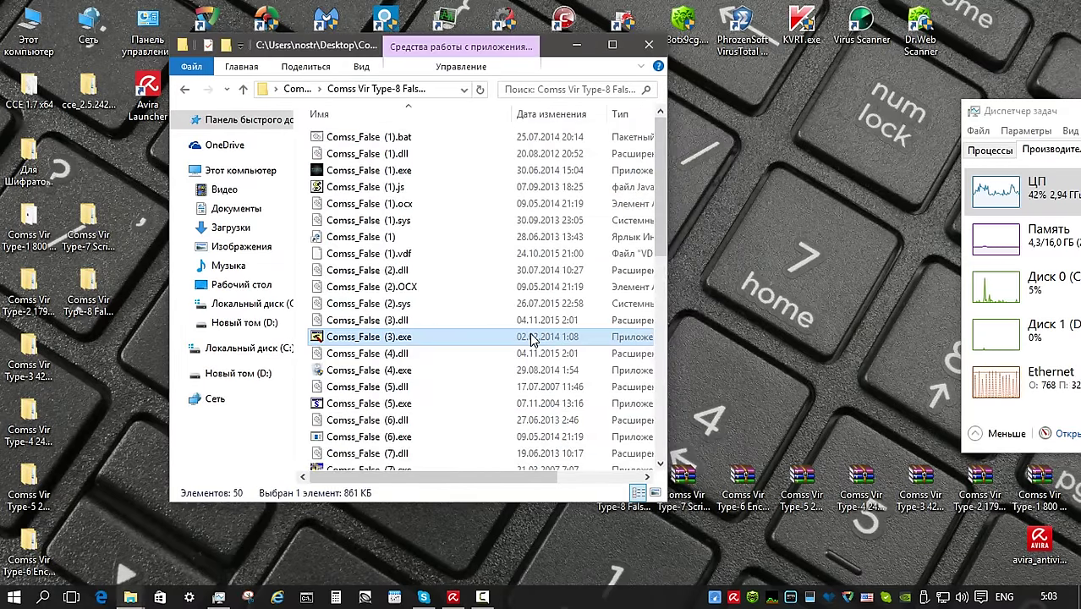
Scan all remaining files in the inner Type-8 False 52 folder with Avira again and close the results
{"action": "key", "text": "ctrl+a"}
{"action": "right_click", "coordinate": [414, 248]}
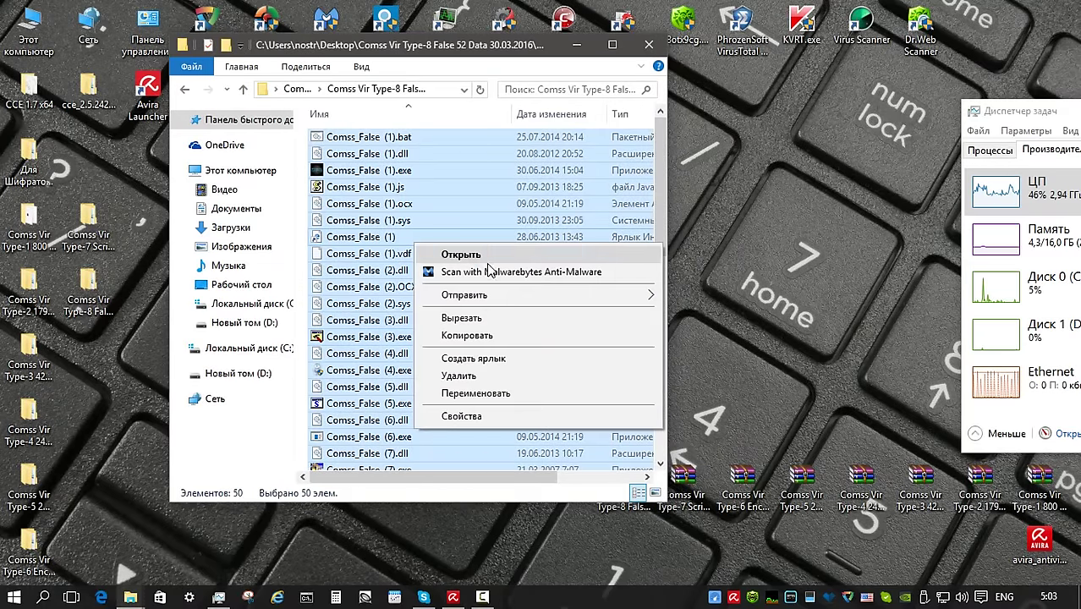
{"action": "left_click", "coordinate": [512, 314]}
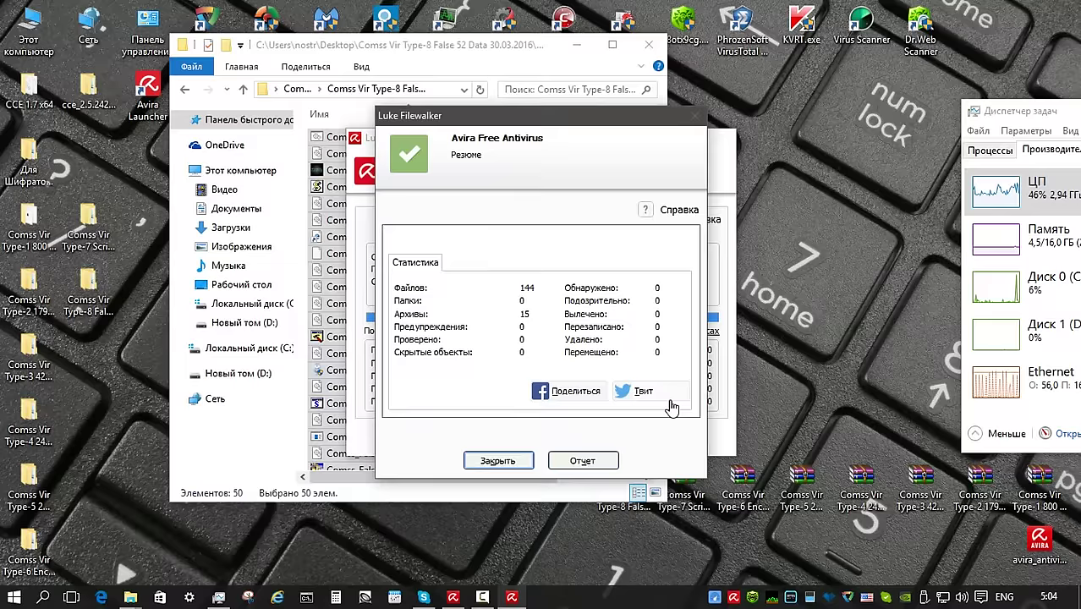
{"action": "left_click", "coordinate": [497, 460]}
{"action": "left_click", "coordinate": [473, 169]}
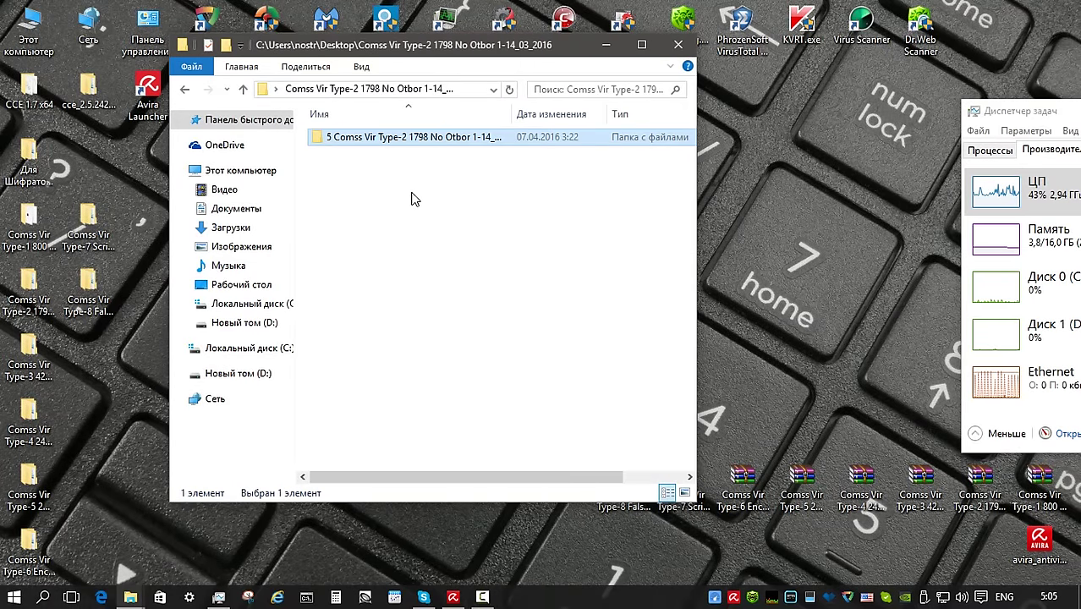
Pack the inner Comss Vir Type-2 1798 folder into a password-protected solid RAR archive with recovery data and testing after packing
{"action": "right_click", "coordinate": [358, 144]}
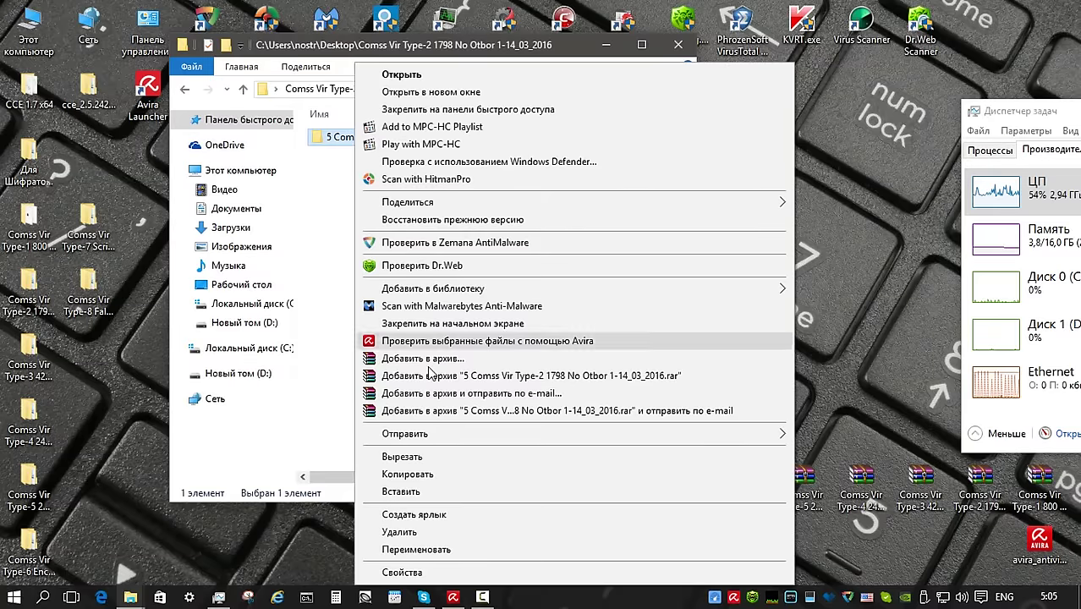
{"action": "left_click", "coordinate": [427, 359]}
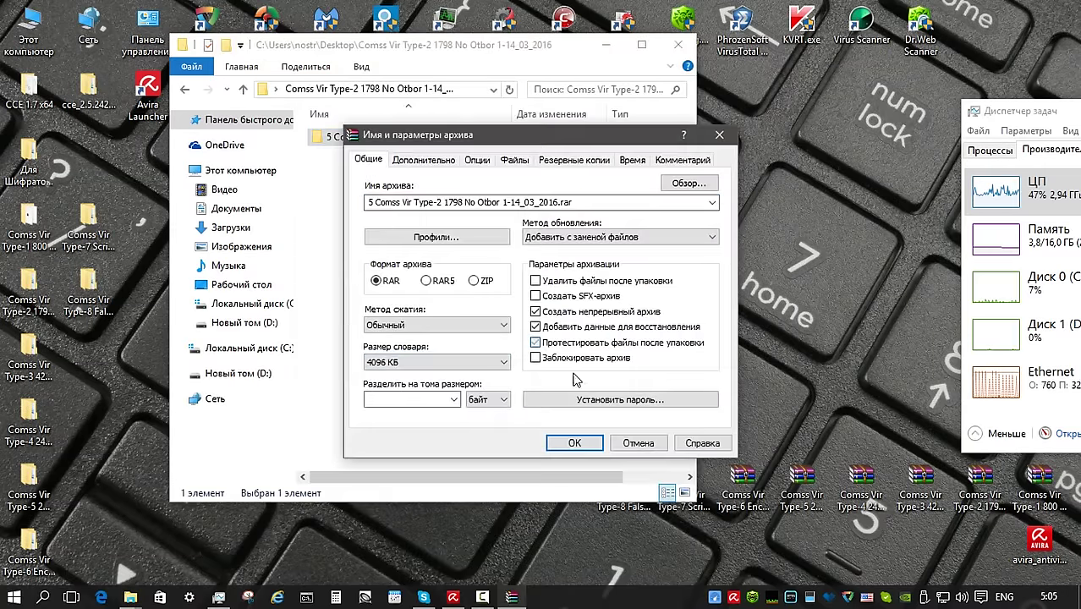
{"action": "left_click", "coordinate": [583, 400]}
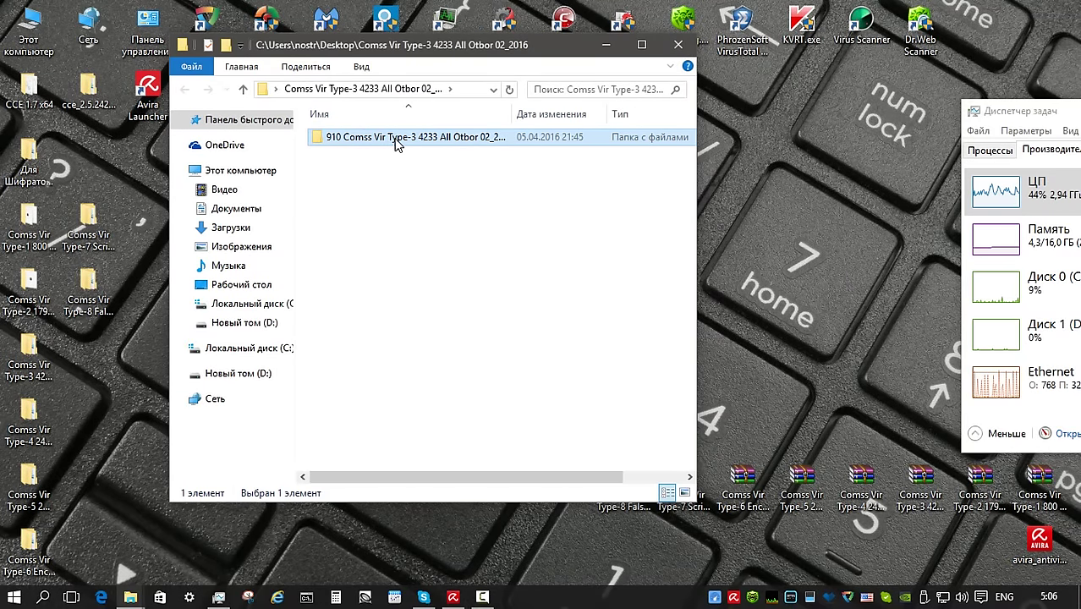
Pack the inner Comss Vir Type-3 4233 folder into a password-protected solid RAR archive and check the archive's properties
{"action": "right_click", "coordinate": [397, 144]}
{"action": "left_click", "coordinate": [489, 355]}
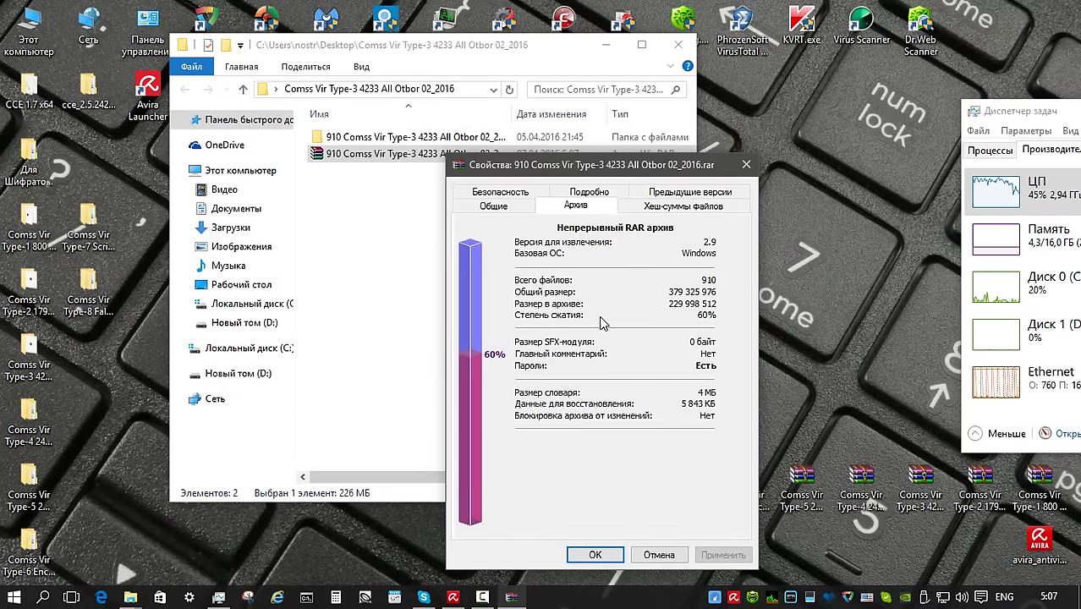
{"action": "left_click", "coordinate": [658, 555]}
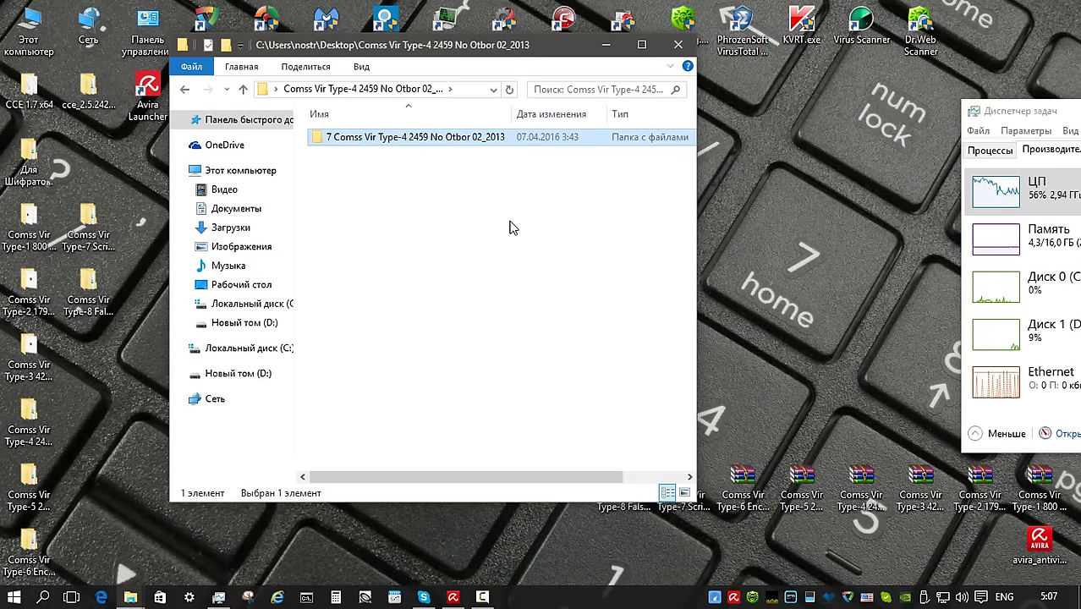
Pack the inner Comss Vir Type-4 2459 folder into a password-protected solid RAR archive with recovery data and check the archive's properties
{"action": "right_click", "coordinate": [411, 142]}
{"action": "left_click", "coordinate": [482, 358]}
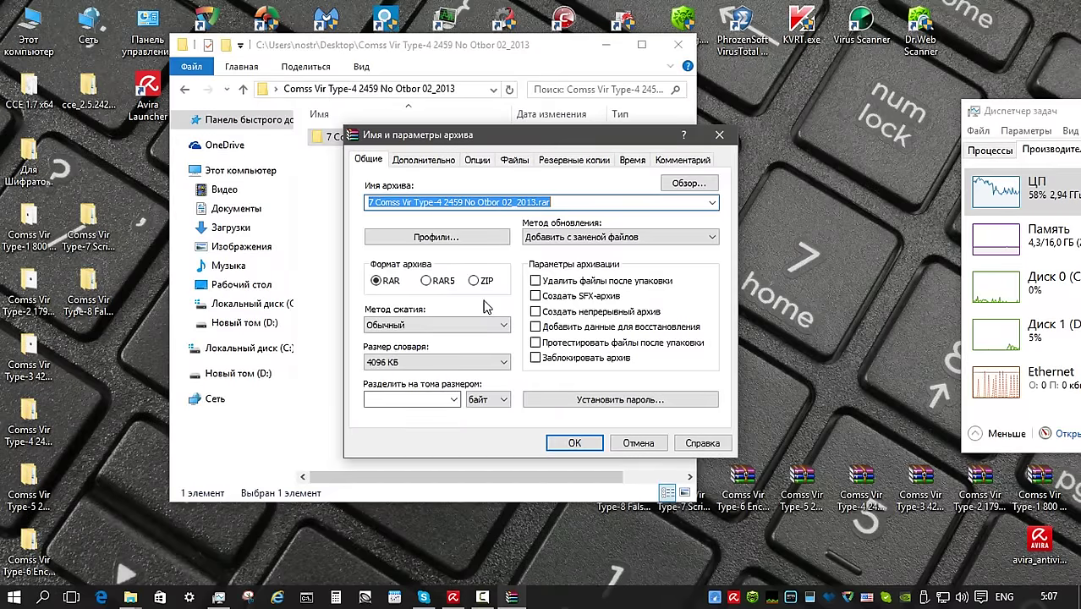
{"action": "left_click", "coordinate": [592, 311]}
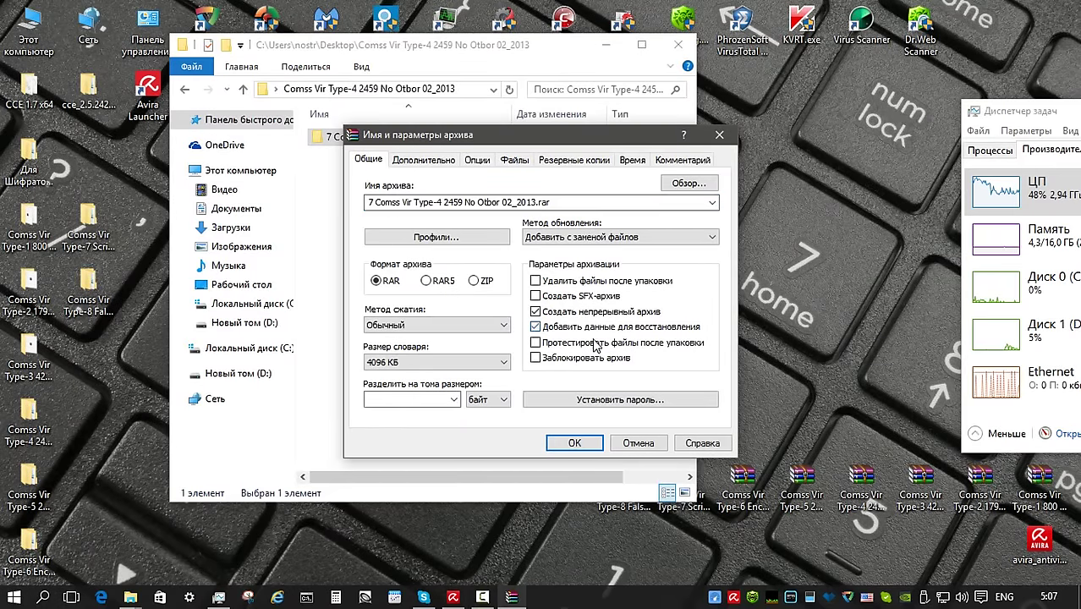
{"action": "left_click", "coordinate": [620, 399]}
{"action": "key", "text": "Return"}
{"action": "key", "text": "Return"}
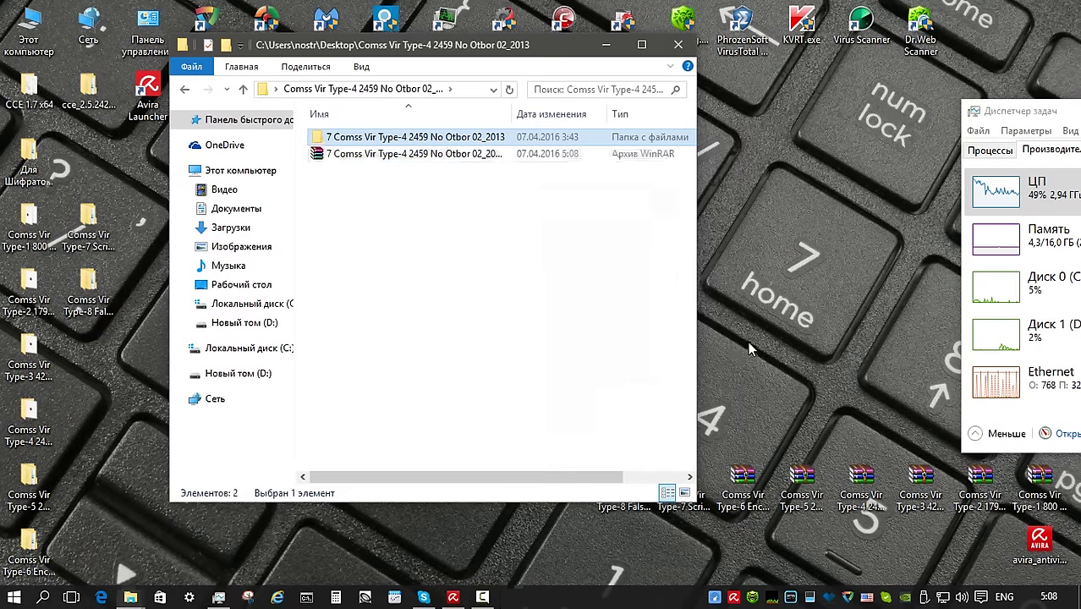
{"action": "key", "text": "Down"}
{"action": "key", "text": "alt+Return"}
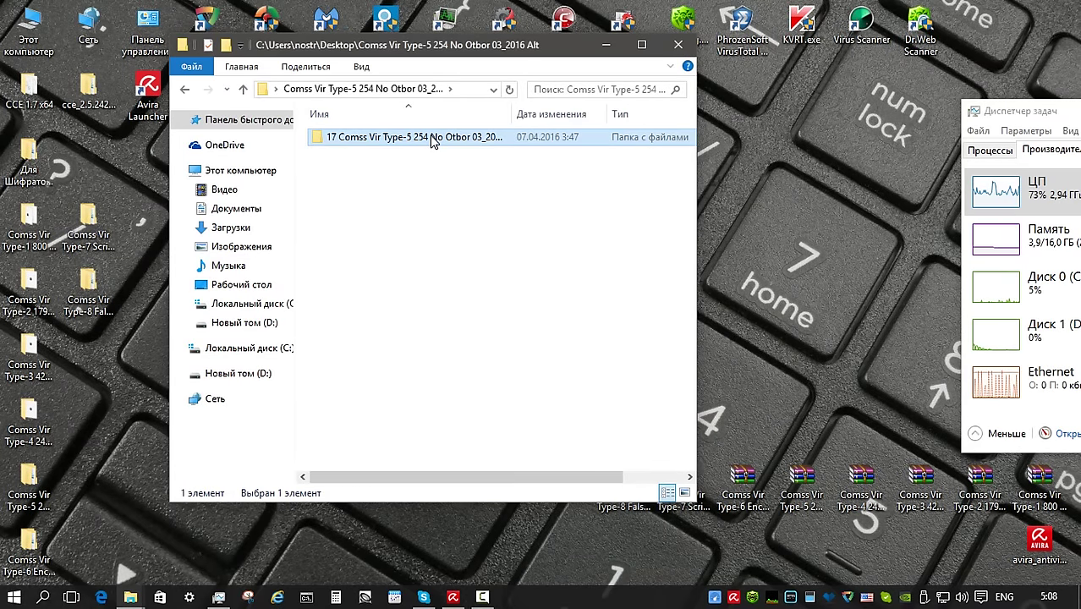
Pack the inner Comss Vir Type-5 254 folder into a password-protected RAR archive
{"action": "right_click", "coordinate": [431, 139]}
{"action": "left_click", "coordinate": [533, 356]}
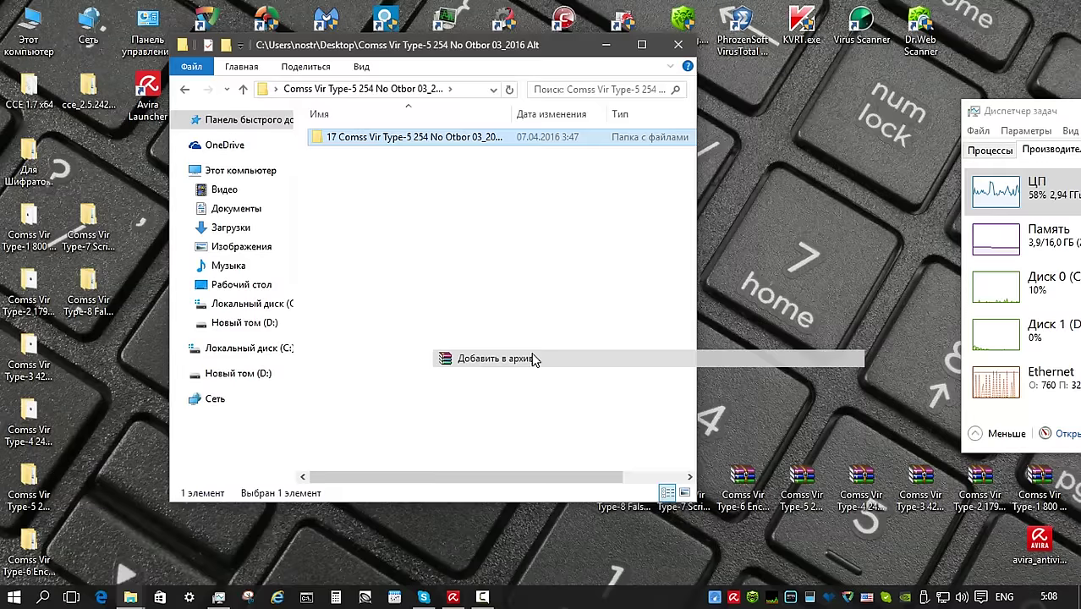
{"action": "left_click", "coordinate": [575, 400]}
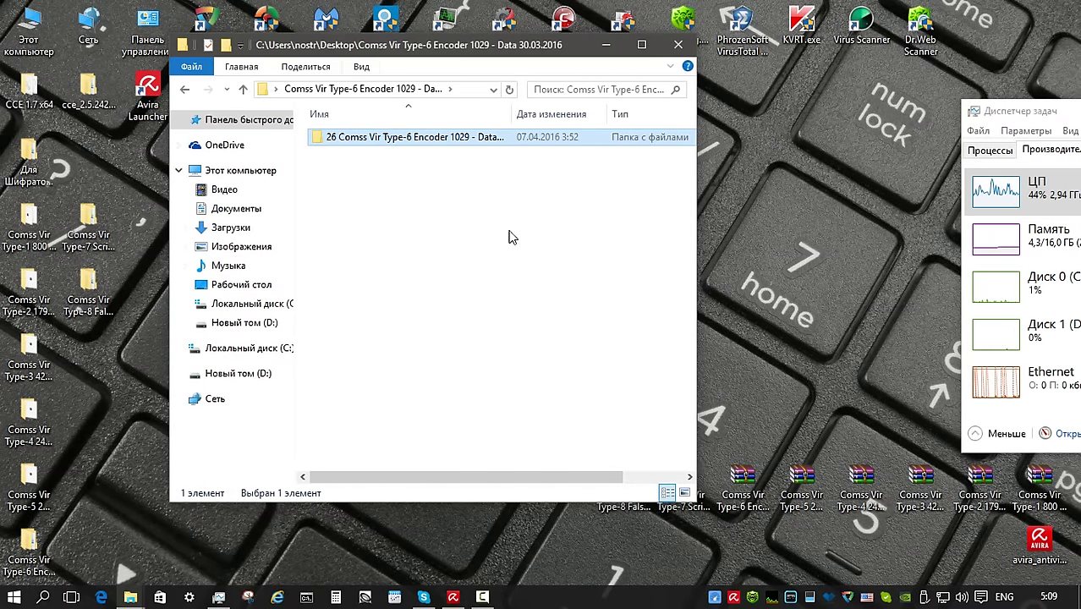
Pack the inner Type-6 Encoder 1029 folder into a password-protected solid RAR archive with recovery data and testing after packing
{"action": "right_click", "coordinate": [401, 144]}
{"action": "left_click", "coordinate": [487, 421]}
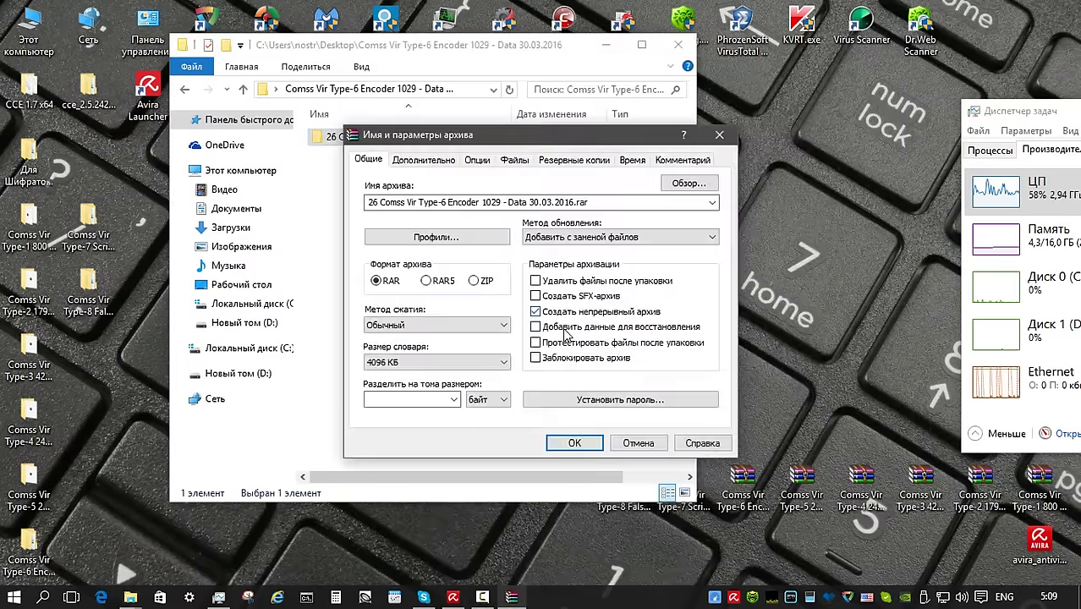
{"action": "left_click", "coordinate": [565, 328]}
{"action": "left_click", "coordinate": [565, 343]}
{"action": "left_click", "coordinate": [620, 400]}
{"action": "key", "text": "Return"}
{"action": "key", "text": "Return"}
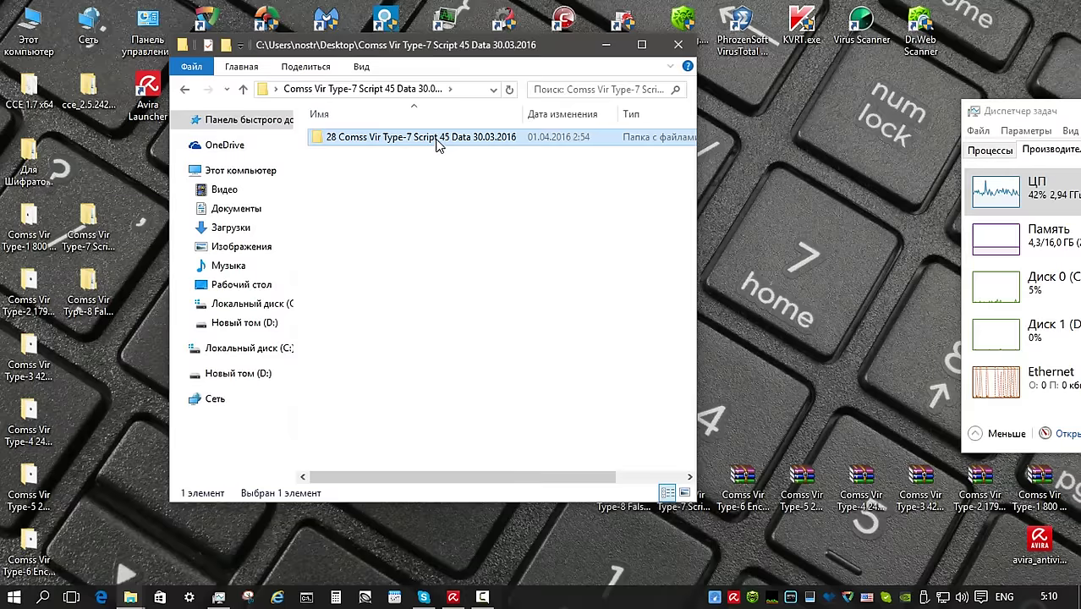
Pack the inner Comss Vir Type-7 Script 45 folder into a password-protected solid RAR archive
{"action": "right_click", "coordinate": [436, 145]}
{"action": "left_click", "coordinate": [538, 359]}
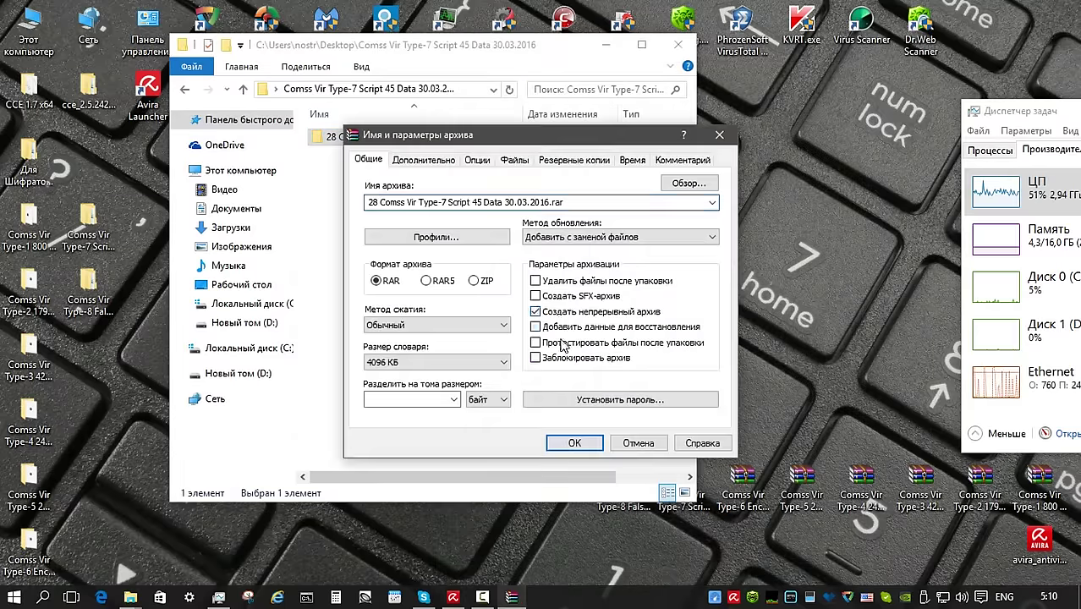
{"action": "left_click", "coordinate": [620, 399]}
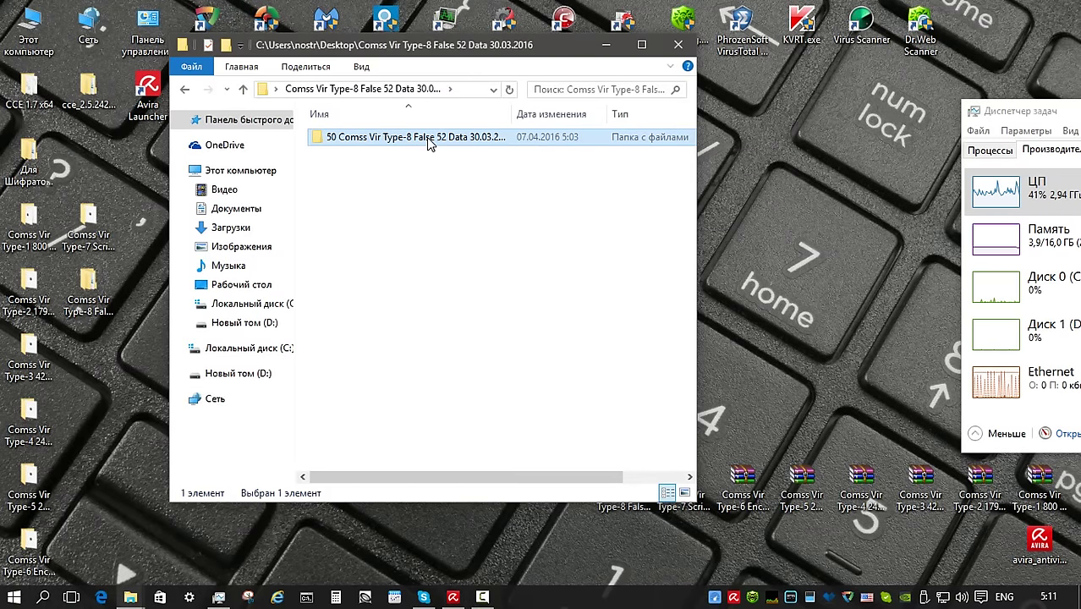
Pack the inner Comss Vir Type-8 False 52 folder into a RAR archive with recovery data
{"action": "right_click", "coordinate": [428, 143]}
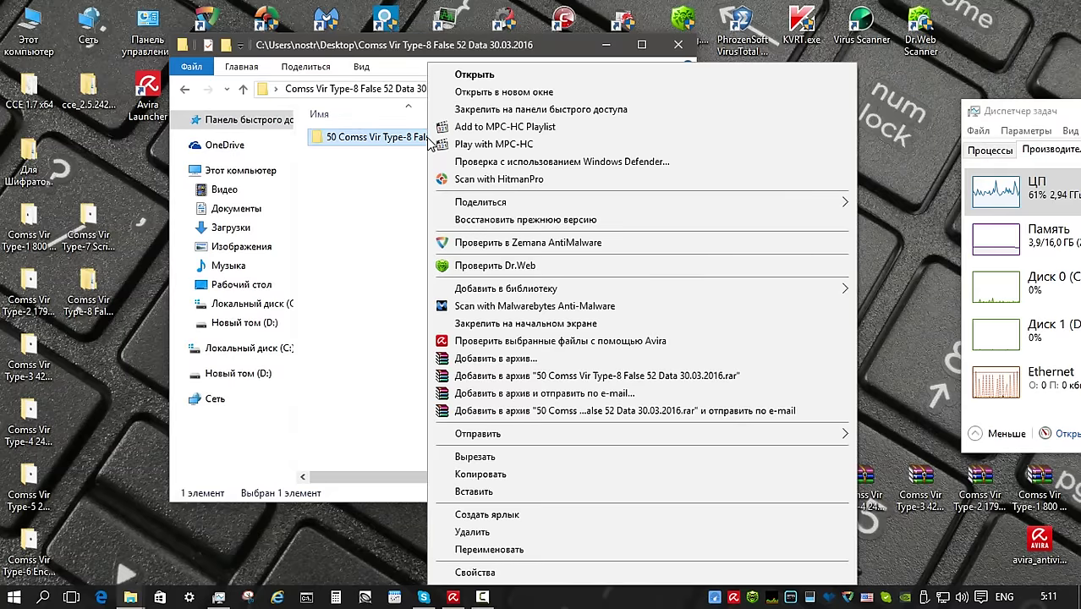
{"action": "left_click", "coordinate": [542, 363]}
{"action": "left_click", "coordinate": [573, 324]}
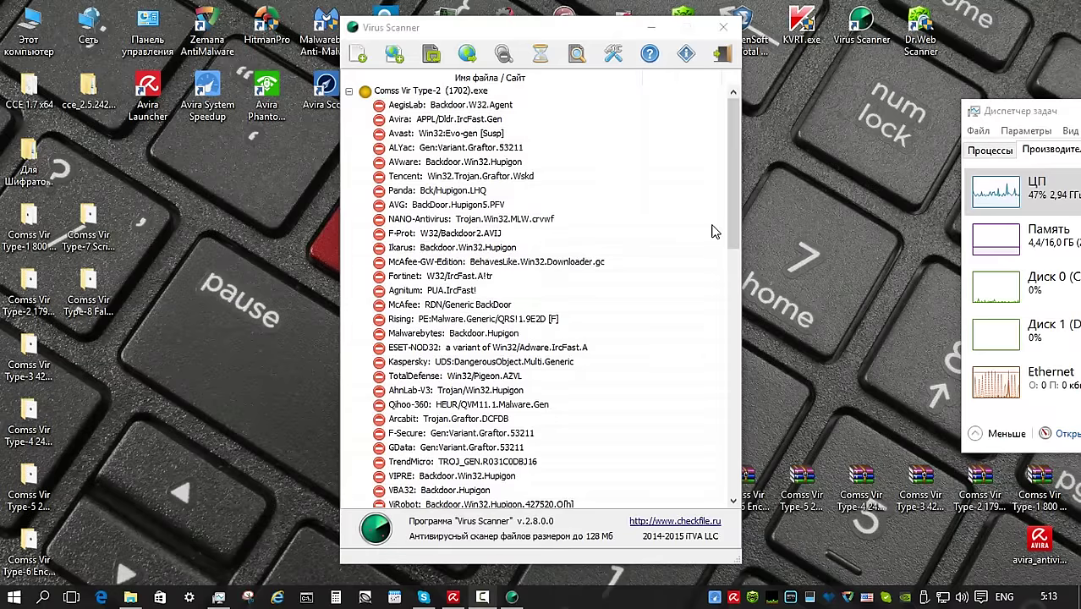
Review the Virus Scanner verdicts for the missed Type-2, Type-4, Type-5 and Type-6 Encoder samples
{"action": "left_click_drag", "start_coordinate": [737, 200], "coordinate": [735, 446]}
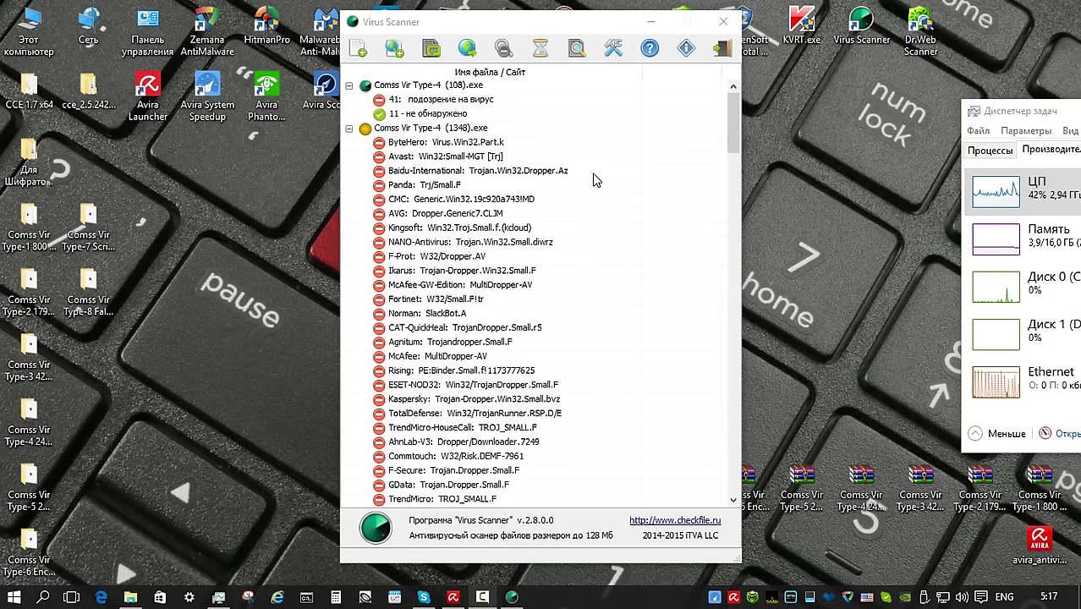
{"action": "left_click_drag", "start_coordinate": [732, 122], "coordinate": [727, 476]}
{"action": "left_click", "coordinate": [850, 256]}
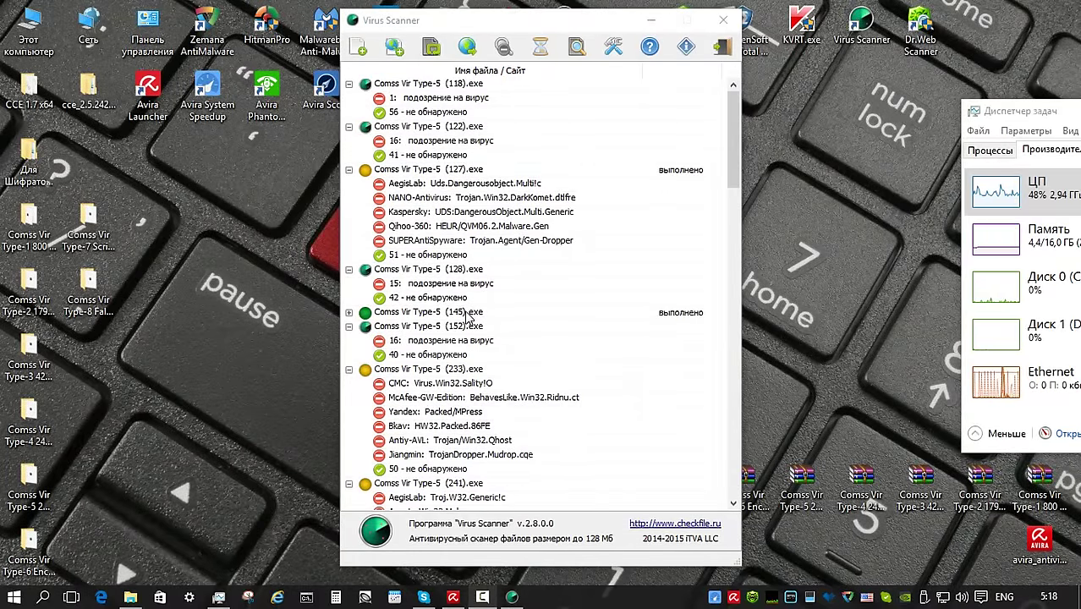
{"action": "left_click_drag", "start_coordinate": [730, 137], "coordinate": [783, 149]}
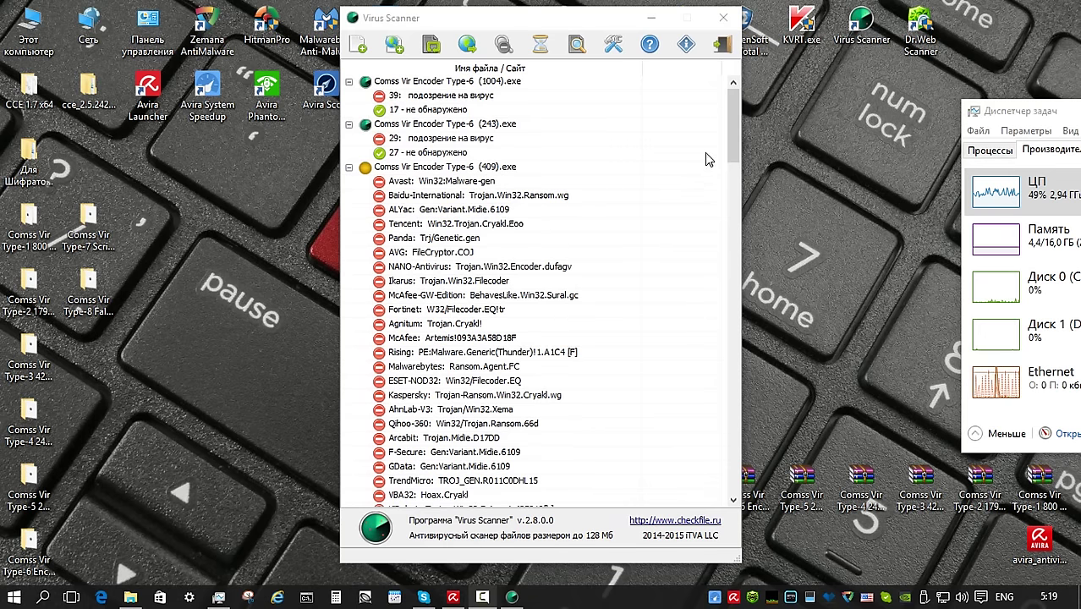
{"action": "scroll", "coordinate": [727, 135], "scroll_direction": "down", "scroll_amount": 5}
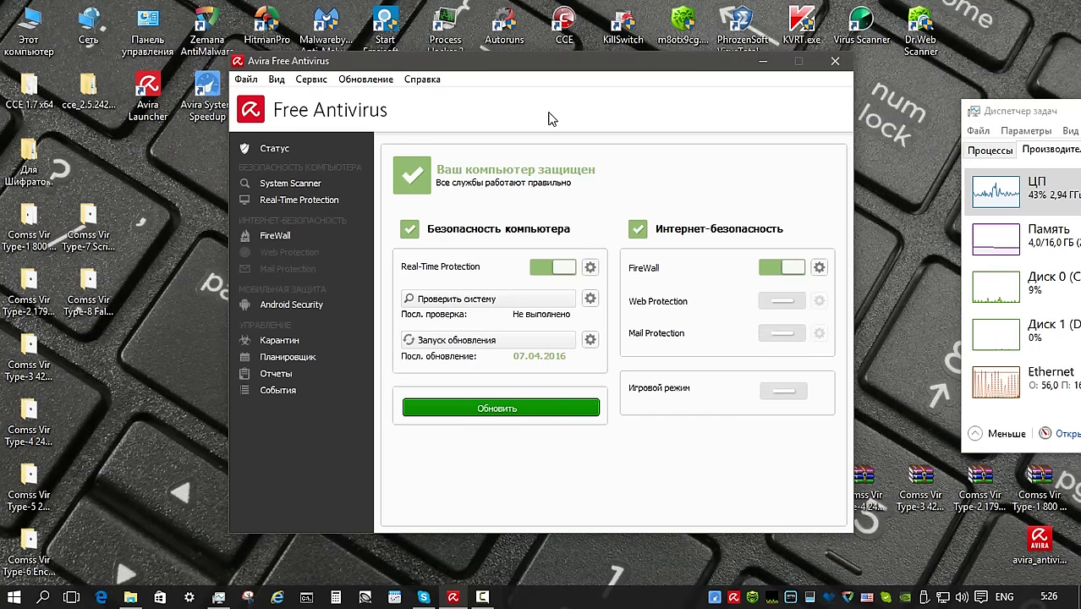
Open the Avira configuration with the settings password and review the System Scanner detection, archive, exclusion and heuristic settings
{"action": "key", "text": "F8"}
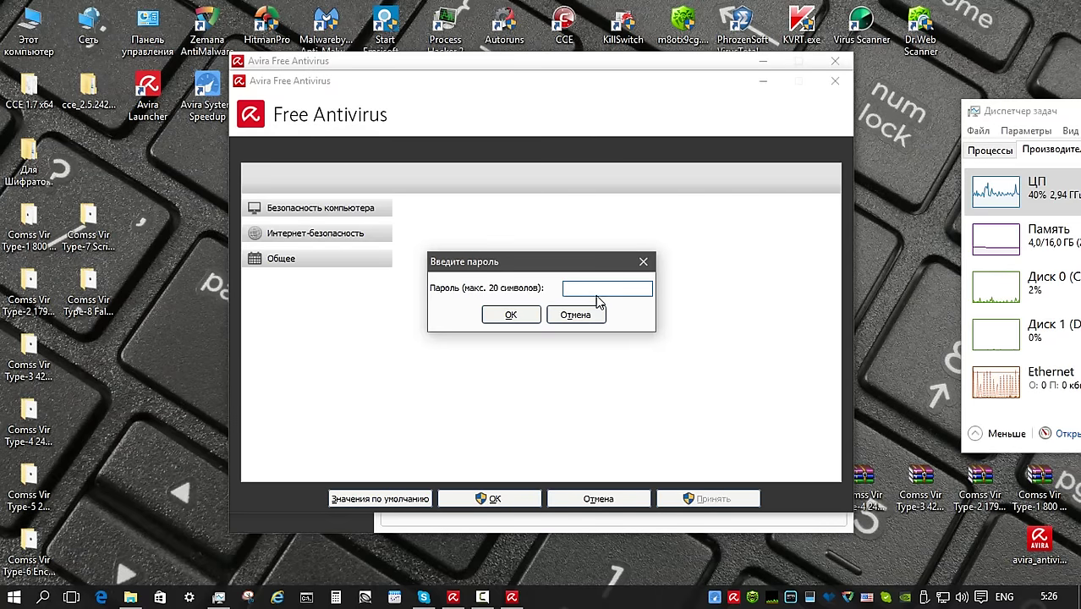
{"action": "left_click", "coordinate": [510, 314]}
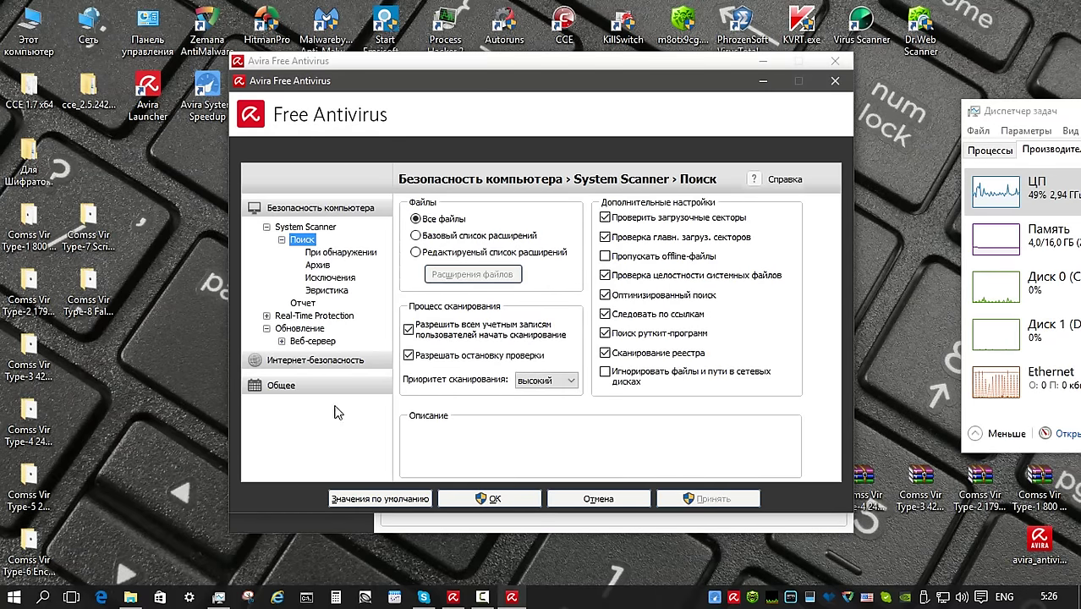
{"action": "left_click", "coordinate": [334, 253]}
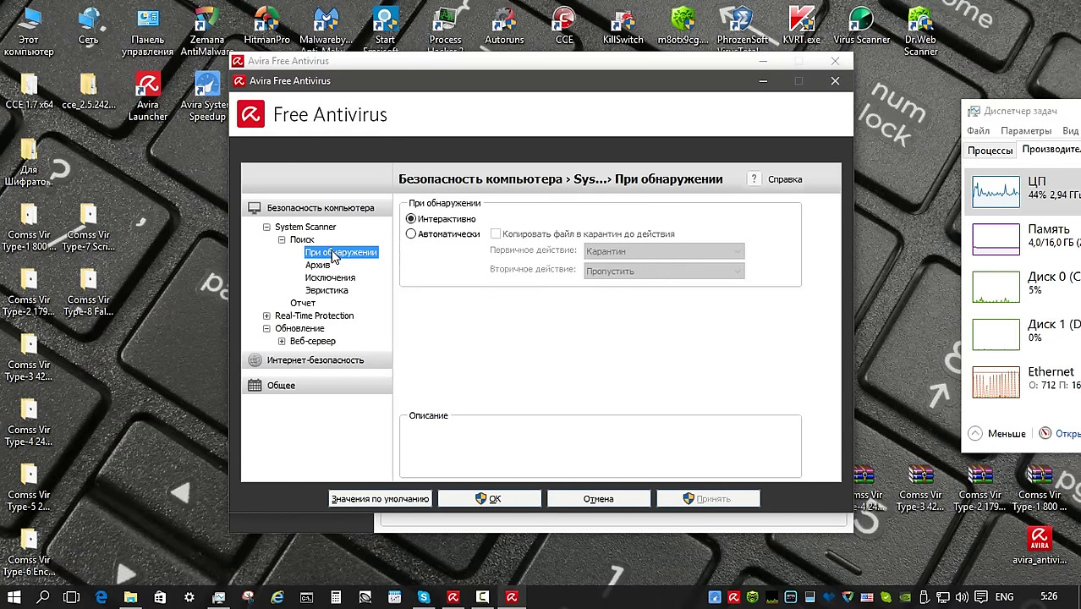
{"action": "left_click", "coordinate": [318, 265]}
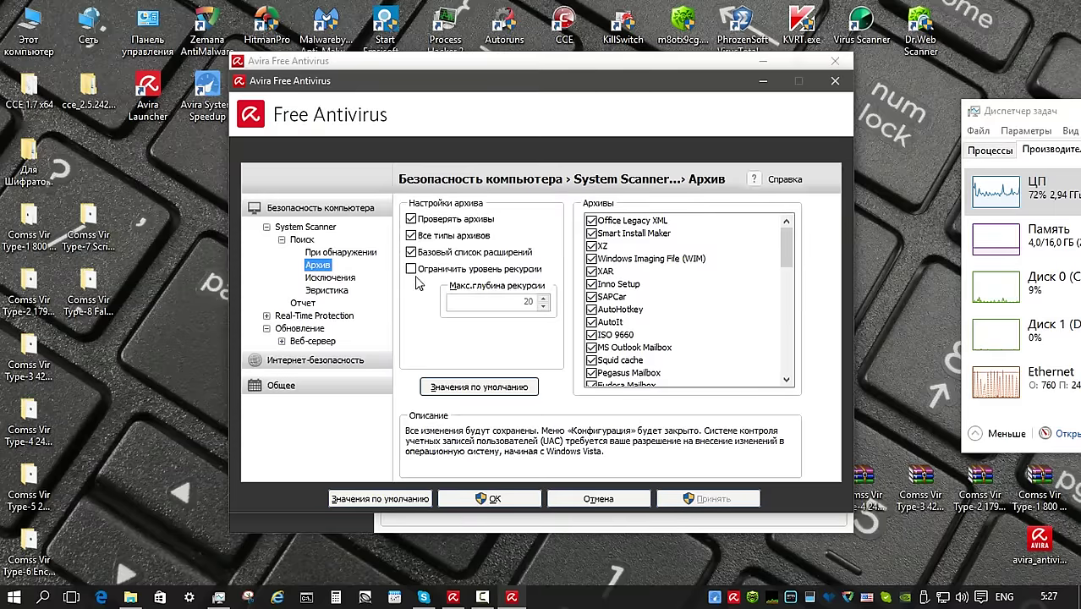
{"action": "left_click", "coordinate": [330, 277]}
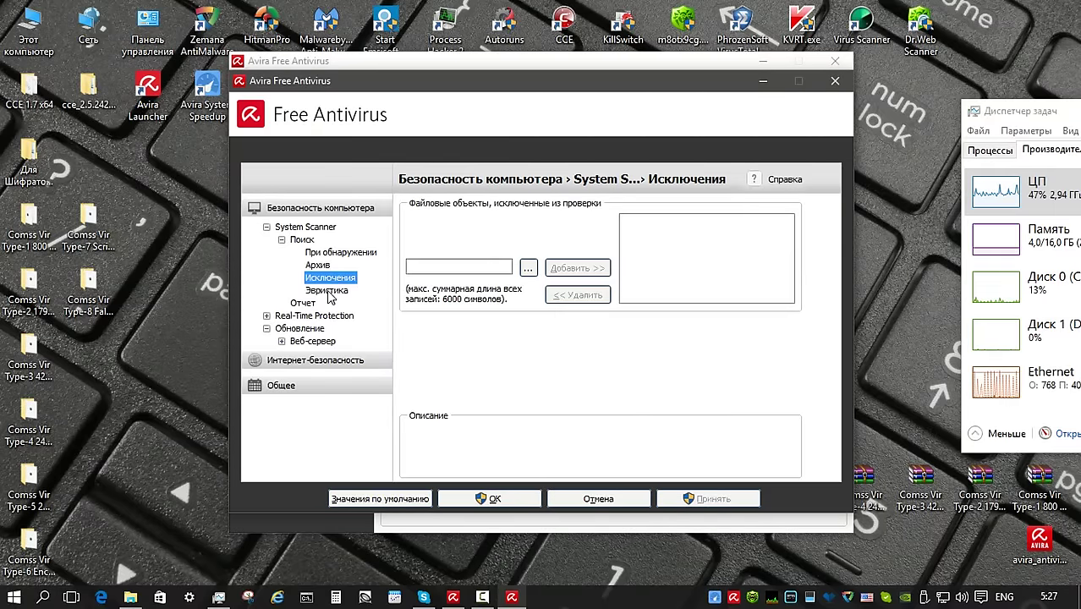
{"action": "left_click", "coordinate": [327, 290]}
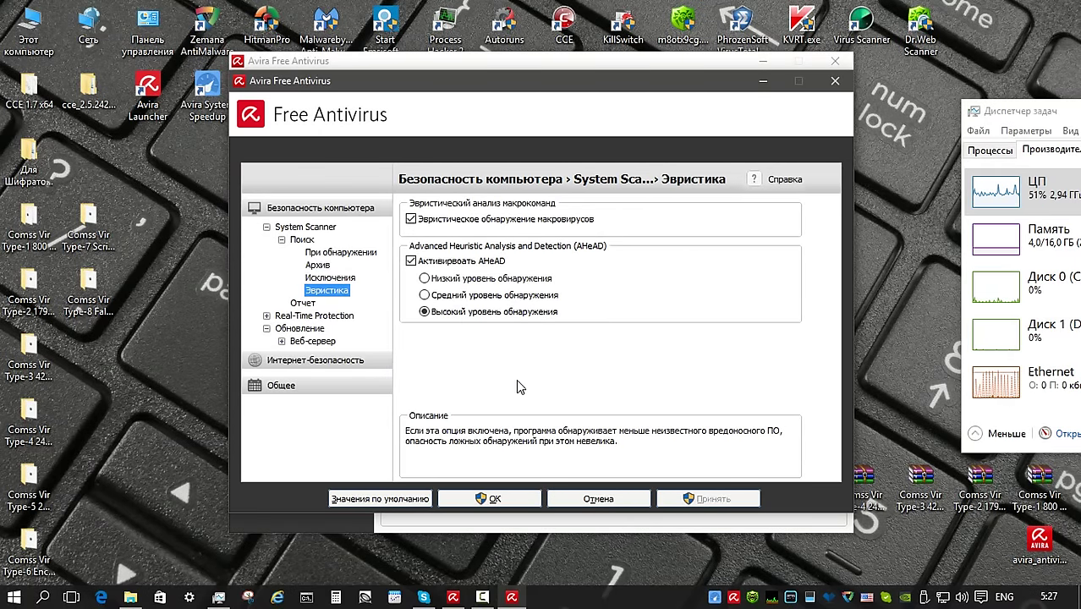
Review Avira's Real-Time Protection search, on-detection, exclusion and heuristic settings
{"action": "left_click", "coordinate": [309, 315]}
{"action": "left_click", "coordinate": [282, 328]}
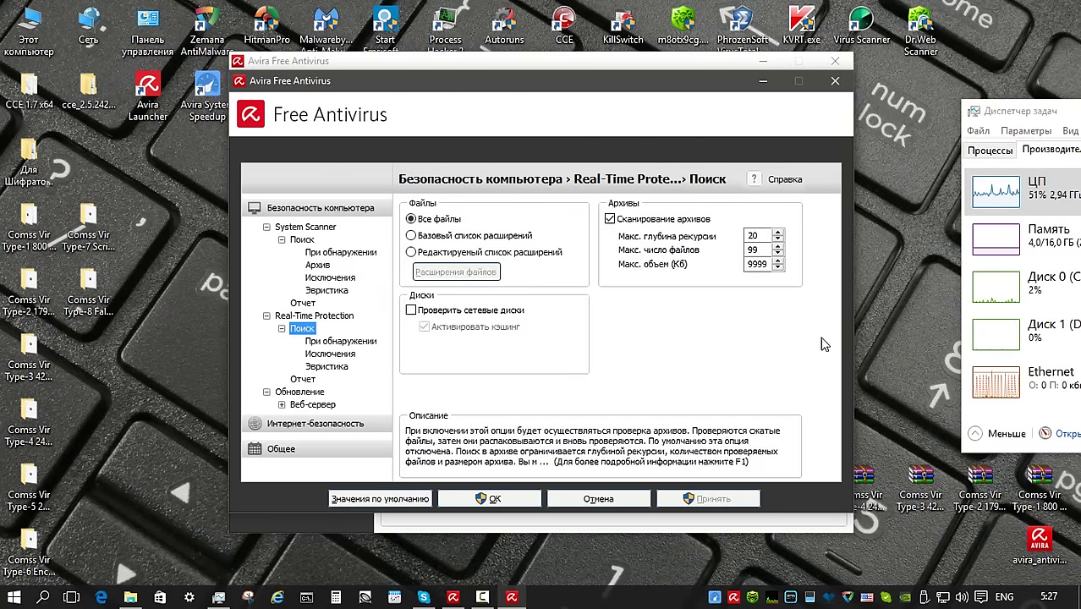
{"action": "left_click", "coordinate": [368, 341]}
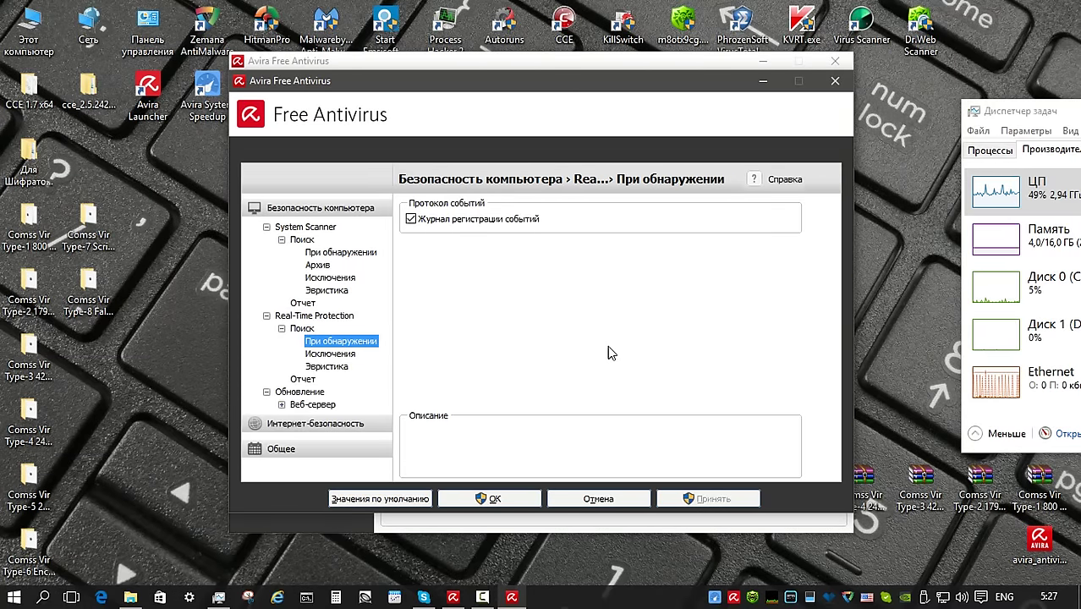
{"action": "key", "text": "Down"}
{"action": "left_click", "coordinate": [327, 367]}
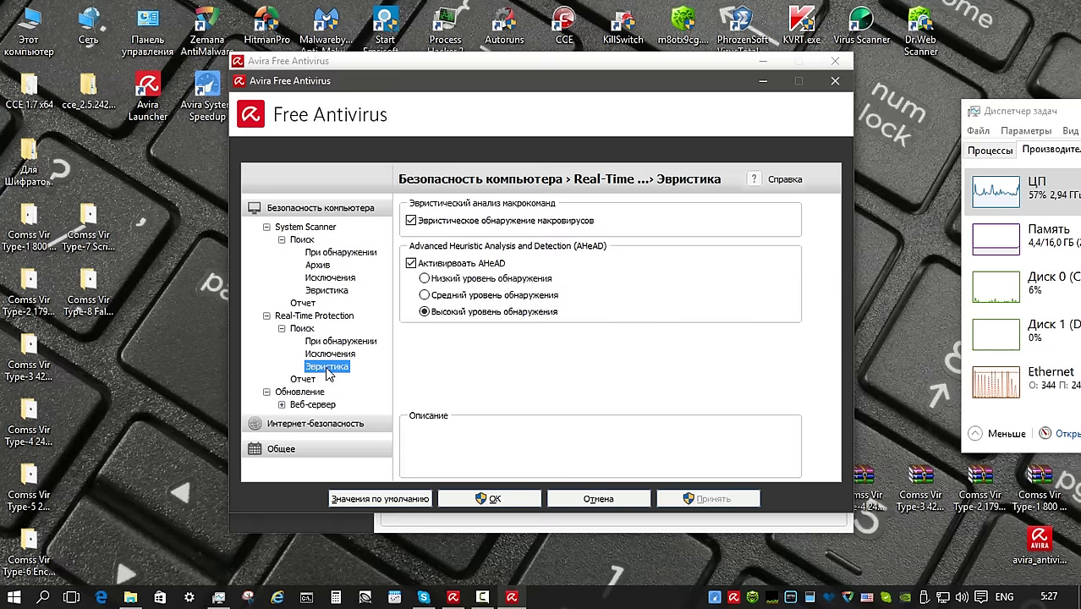
Review the Windows firewall settings in the Avira configuration, starting with the private network profile
{"action": "left_click", "coordinate": [355, 422]}
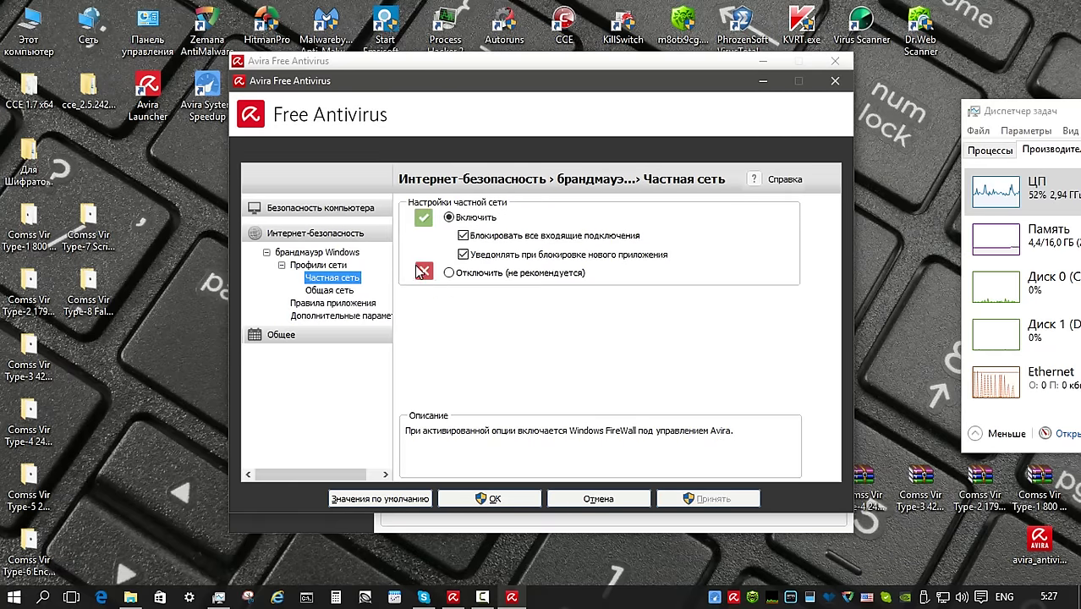
{"action": "mouse_move", "coordinate": [488, 256]}
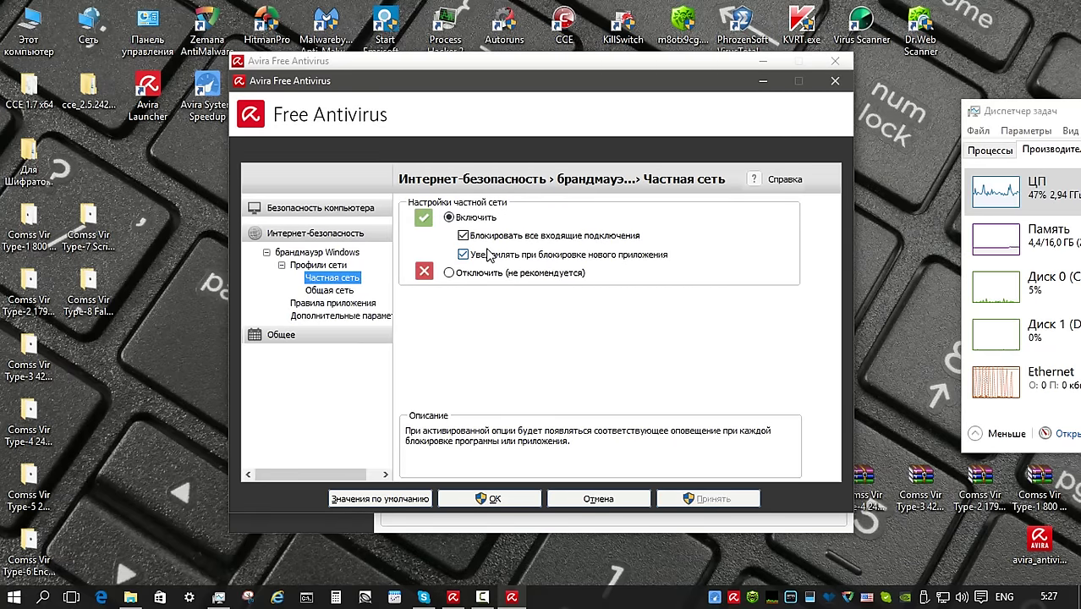
{"action": "key", "text": "Down"}
{"action": "key", "text": "Down"}
{"action": "key", "text": "Down"}
{"action": "key", "text": "Down"}
{"action": "key", "text": "Down"}
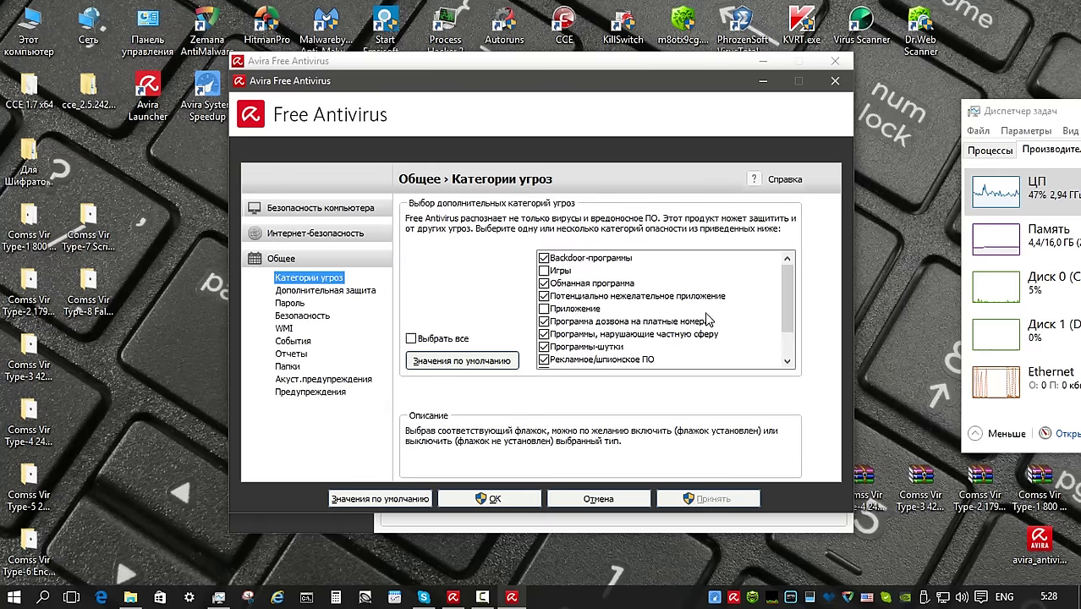
Review the threat categories and the events, reports and folders pages of Avira's general settings
{"action": "scroll", "coordinate": [761, 322], "scroll_direction": "down", "scroll_amount": 1}
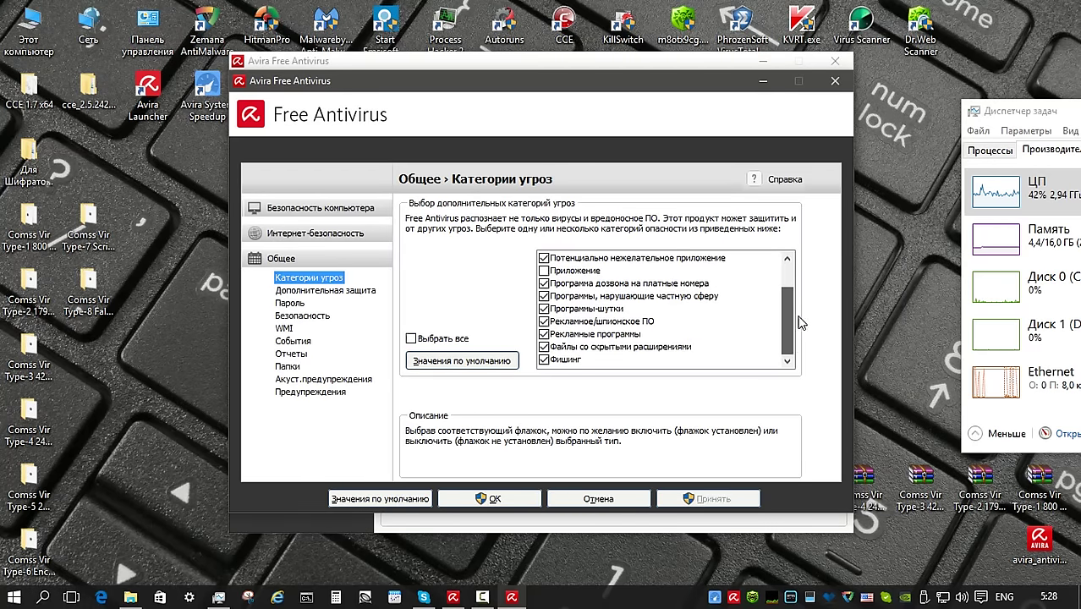
{"action": "scroll", "coordinate": [804, 305], "scroll_direction": "up", "scroll_amount": 1}
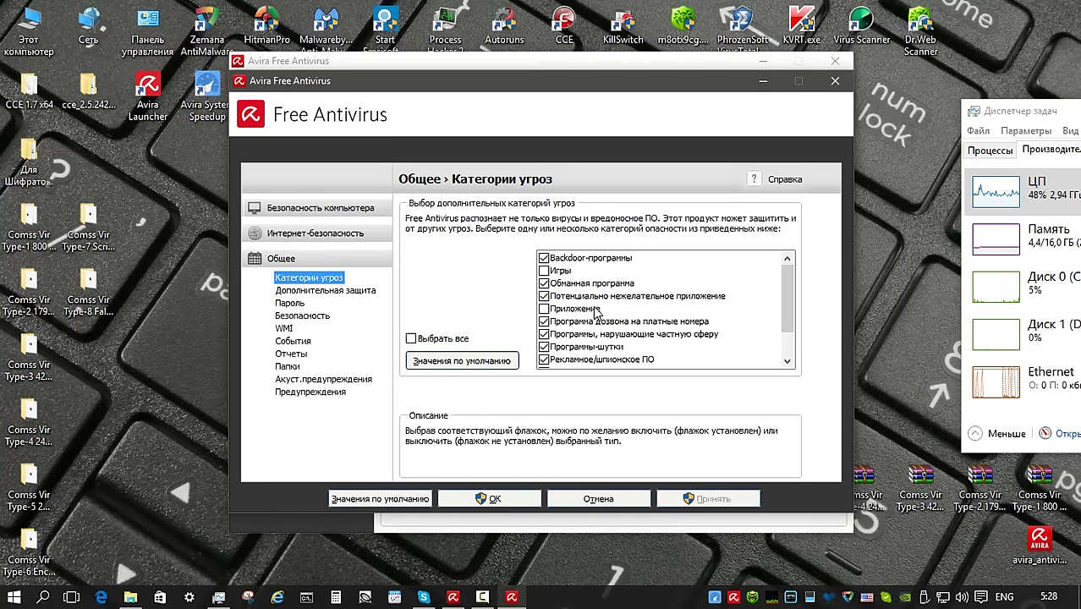
{"action": "left_click", "coordinate": [292, 341]}
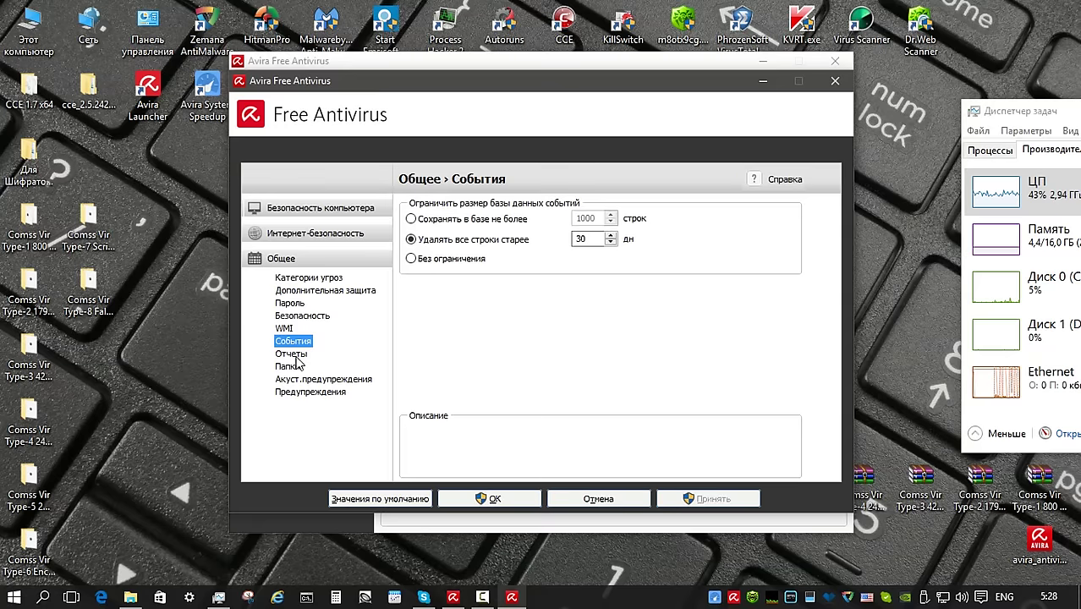
{"action": "left_click", "coordinate": [291, 353]}
{"action": "left_click", "coordinate": [292, 368]}
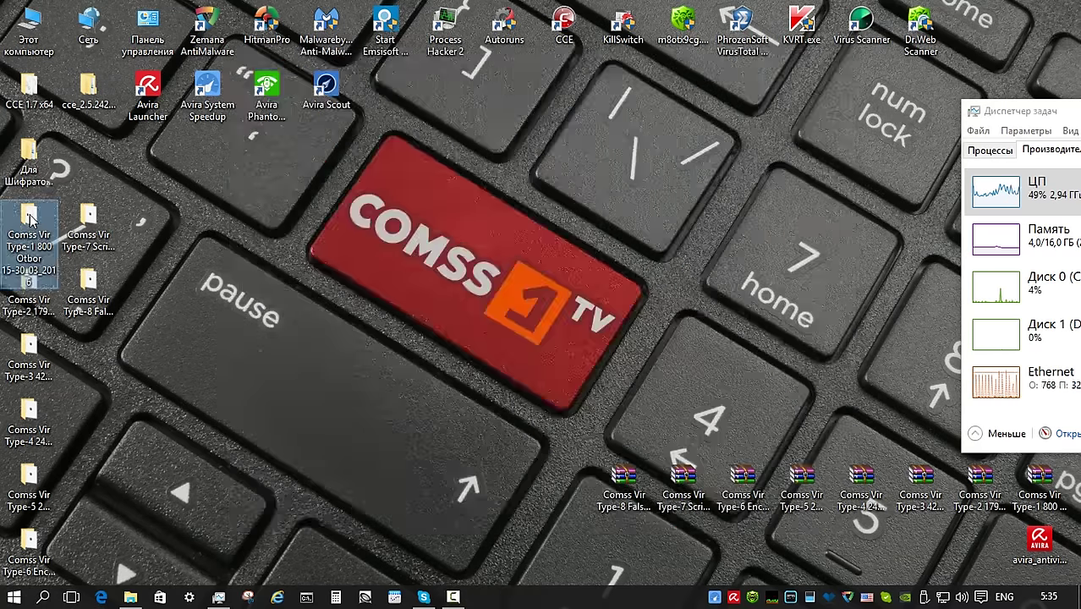
Rescan the inner Comss Vir Type-1 800 folder with Avira, close the scan summary and open the folder
{"action": "double_click", "coordinate": [30, 219]}
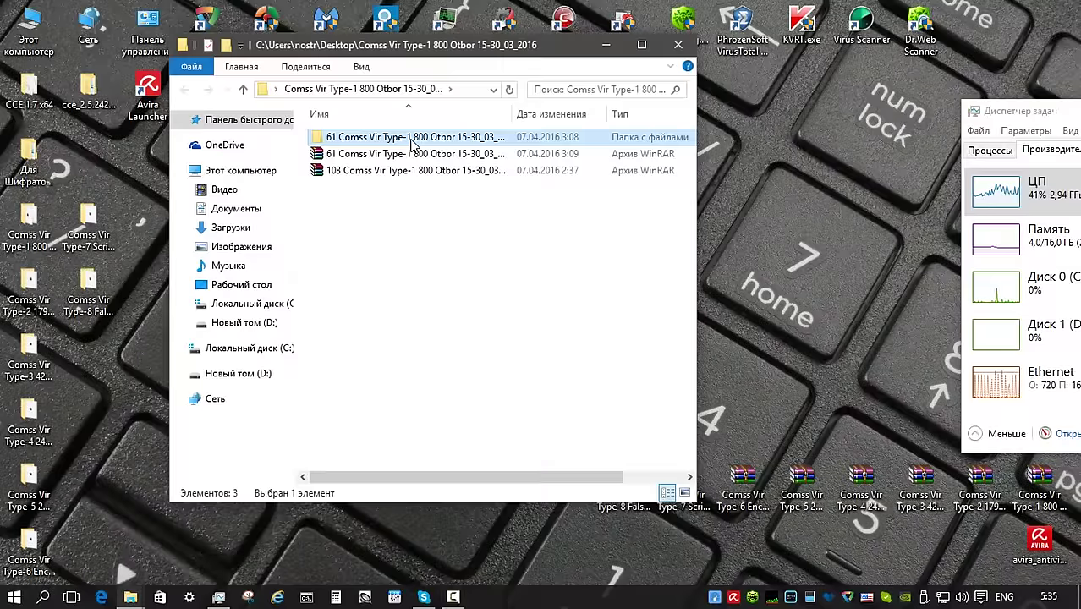
{"action": "double_click", "coordinate": [413, 145]}
{"action": "left_click_drag", "start_coordinate": [690, 169], "coordinate": [712, 187]}
{"action": "key", "text": "BackSpace"}
{"action": "right_click", "coordinate": [433, 138]}
{"action": "left_click", "coordinate": [549, 341]}
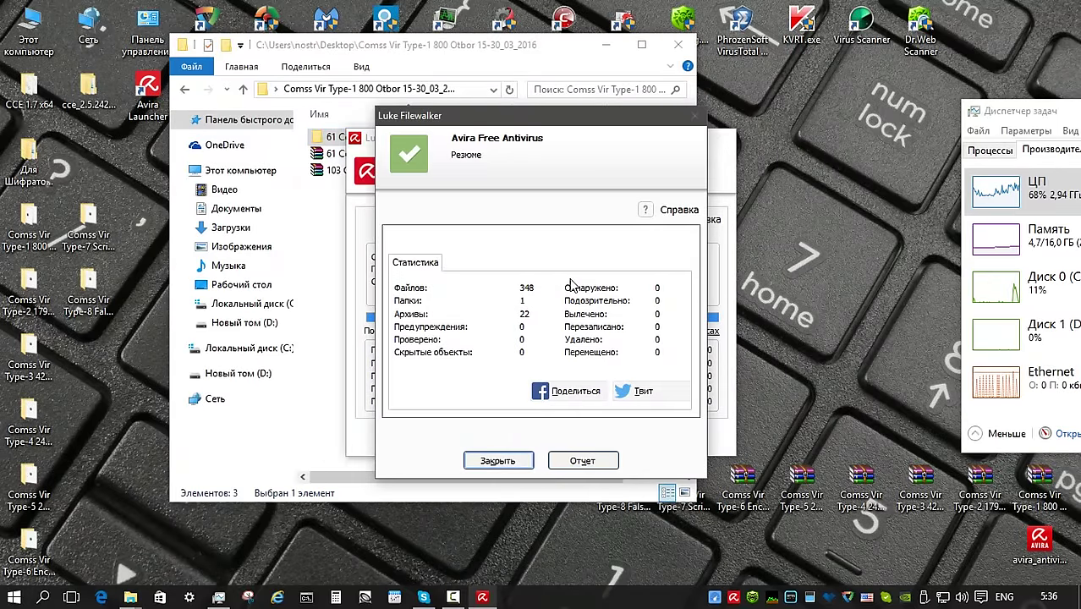
{"action": "key", "text": "Return"}
{"action": "key", "text": "Return"}
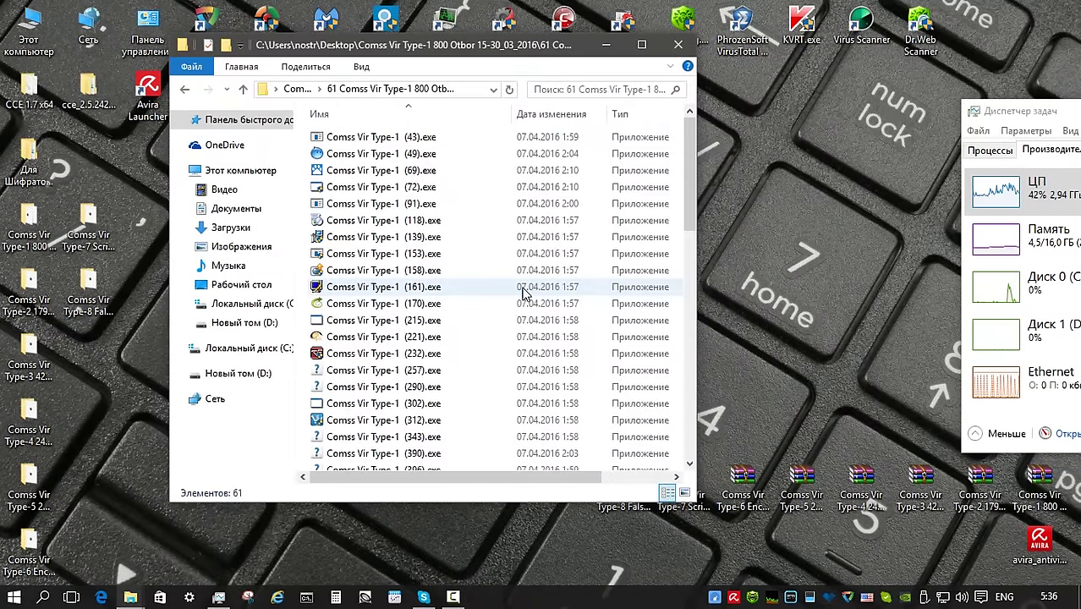
Scan all samples in the inner Comss Vir Type-2 1798 folder with Avira, quarantine the detection and close the scan summary
{"action": "double_click", "coordinate": [29, 300]}
{"action": "double_click", "coordinate": [398, 137]}
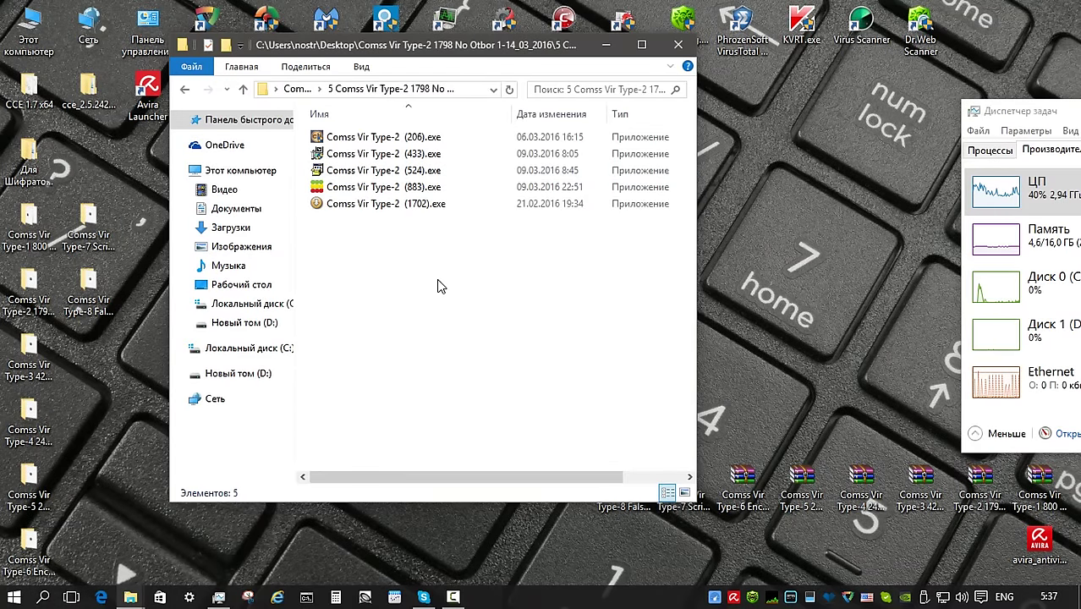
{"action": "key", "text": "ctrl+a"}
{"action": "right_click", "coordinate": [358, 187]}
{"action": "left_click", "coordinate": [458, 314]}
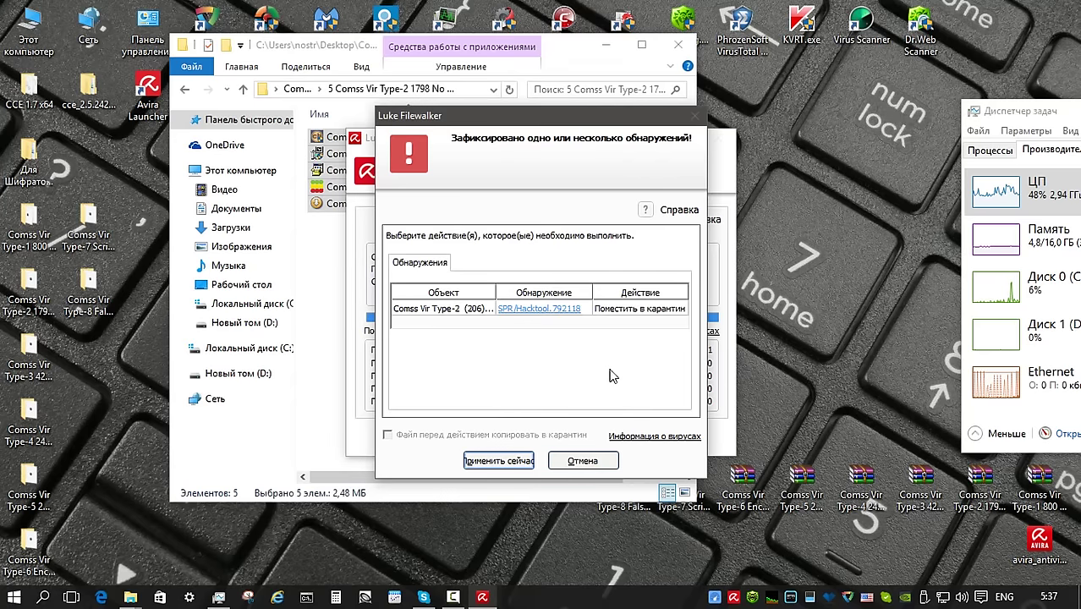
{"action": "left_click", "coordinate": [498, 461]}
{"action": "left_click", "coordinate": [499, 458]}
Rescan the remaining Comss Vir Type-2 samples with Avira and close the scan windows
{"action": "right_click", "coordinate": [425, 213]}
{"action": "left_click", "coordinate": [478, 325]}
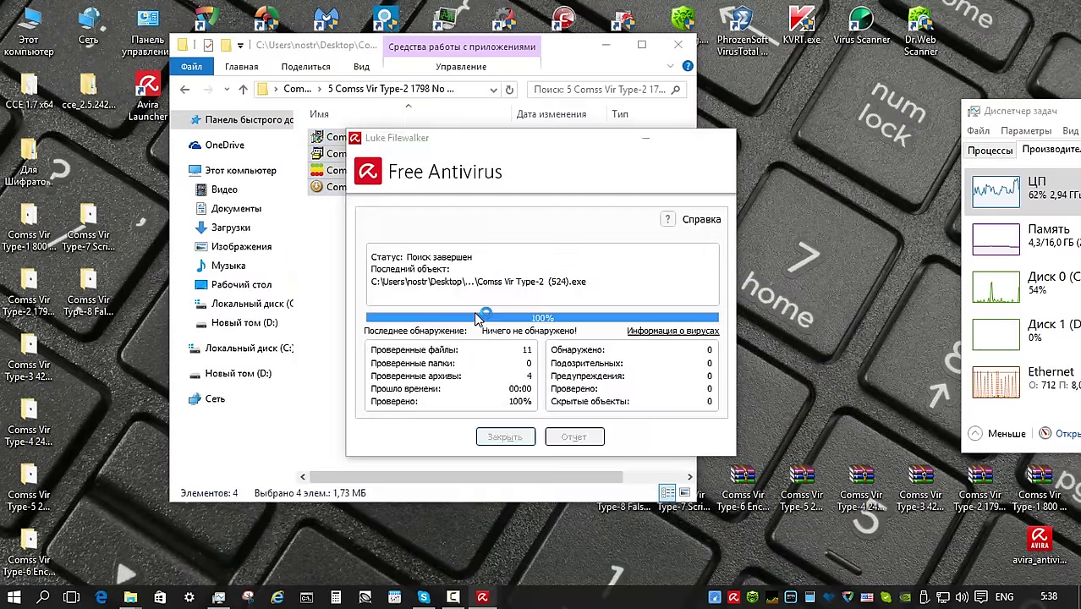
{"action": "left_click", "coordinate": [497, 461]}
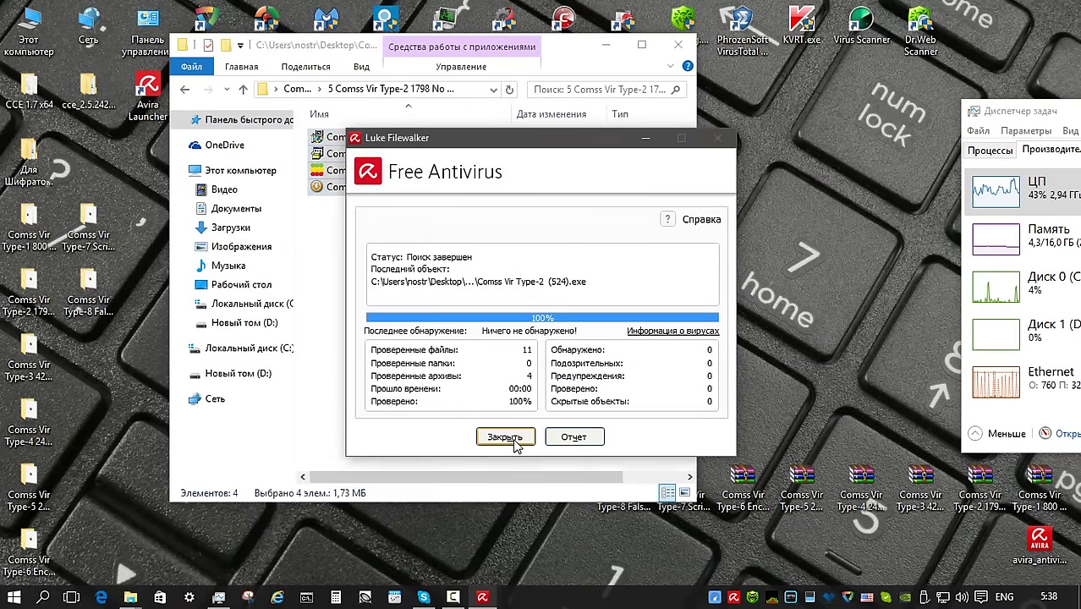
{"action": "left_click", "coordinate": [505, 437]}
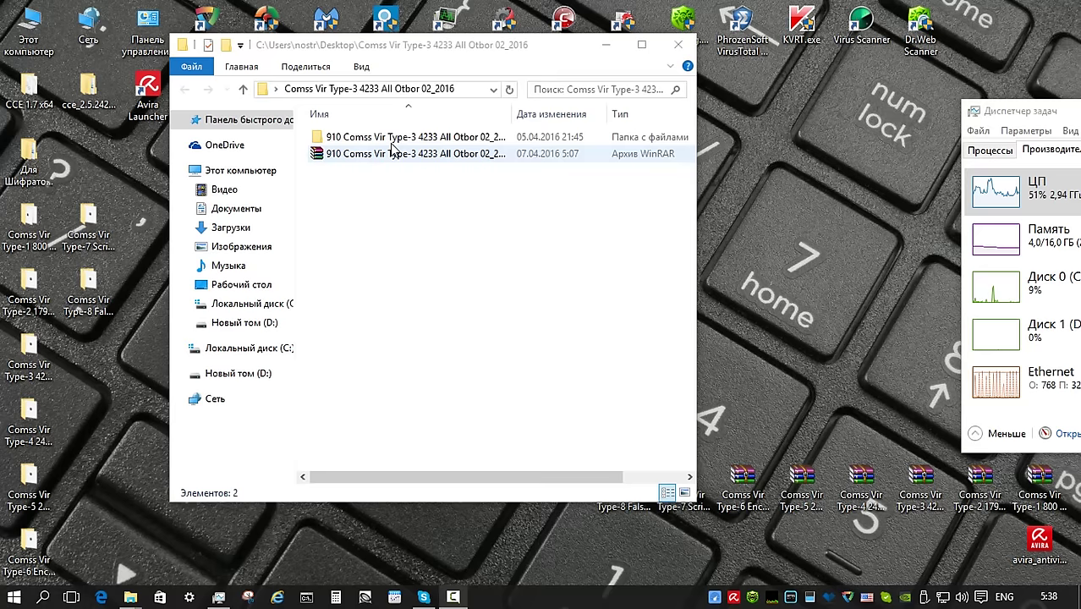
Examine the leftover samples in the DOS_COM 29, DOS_EXE 214, EXE_32 3063 and EXE_64 84 subfolders of the Comss Vir Type-3 4233 collection
{"action": "left_click", "coordinate": [388, 142]}
{"action": "double_click", "coordinate": [388, 139]}
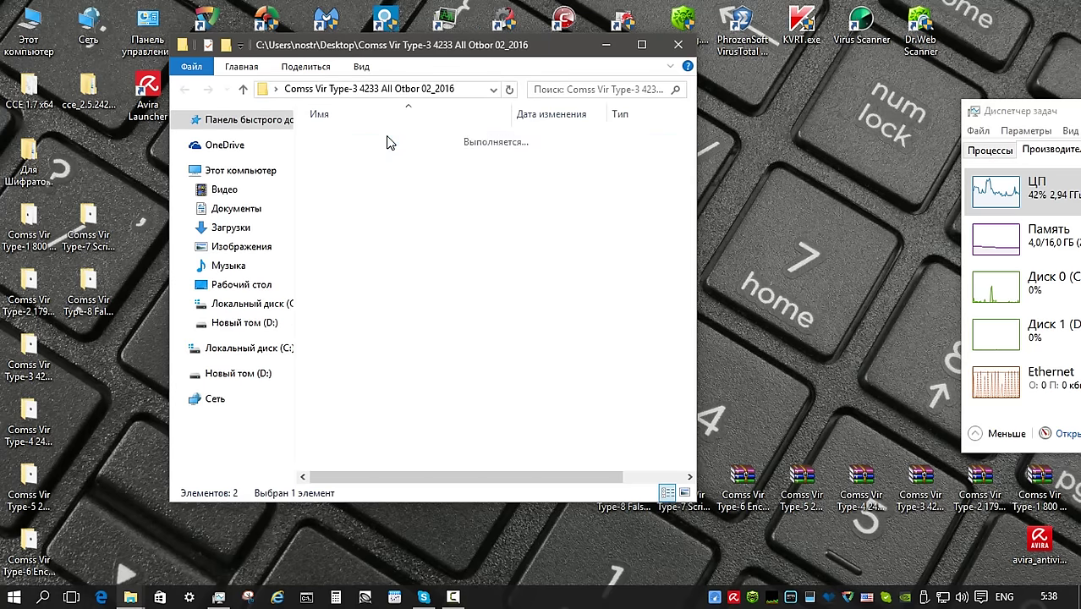
{"action": "double_click", "coordinate": [388, 139]}
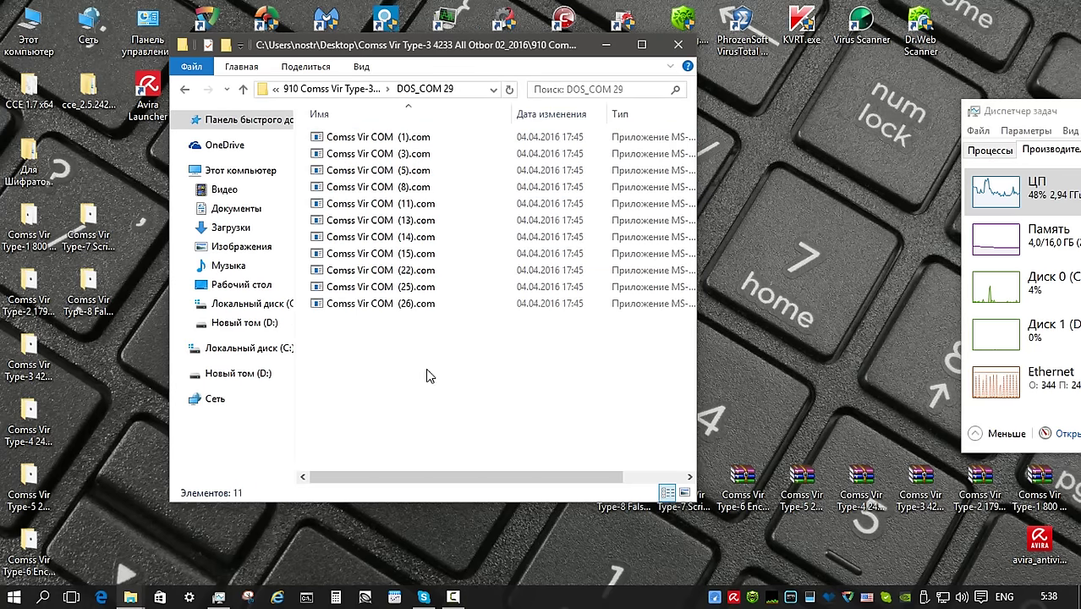
{"action": "left_click", "coordinate": [243, 88]}
{"action": "double_click", "coordinate": [410, 158]}
{"action": "left_click_drag", "start_coordinate": [689, 175], "coordinate": [710, 156]}
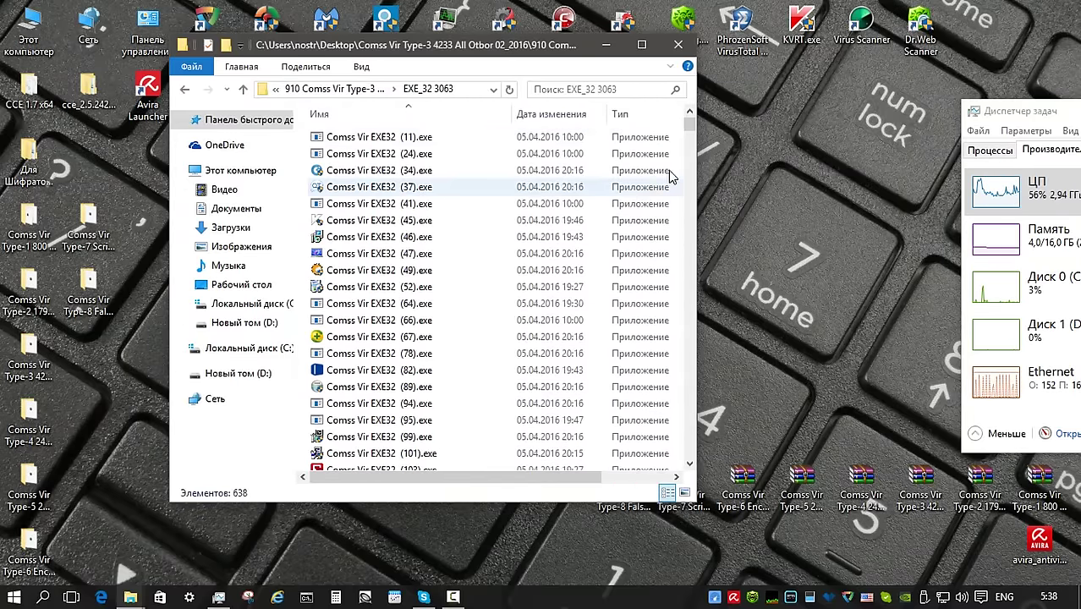
{"action": "mouse_move", "coordinate": [686, 133]}
{"action": "left_mouse_down"}
{"action": "mouse_move", "coordinate": [692, 364]}
{"action": "mouse_move", "coordinate": [677, 123]}
{"action": "left_mouse_up"}
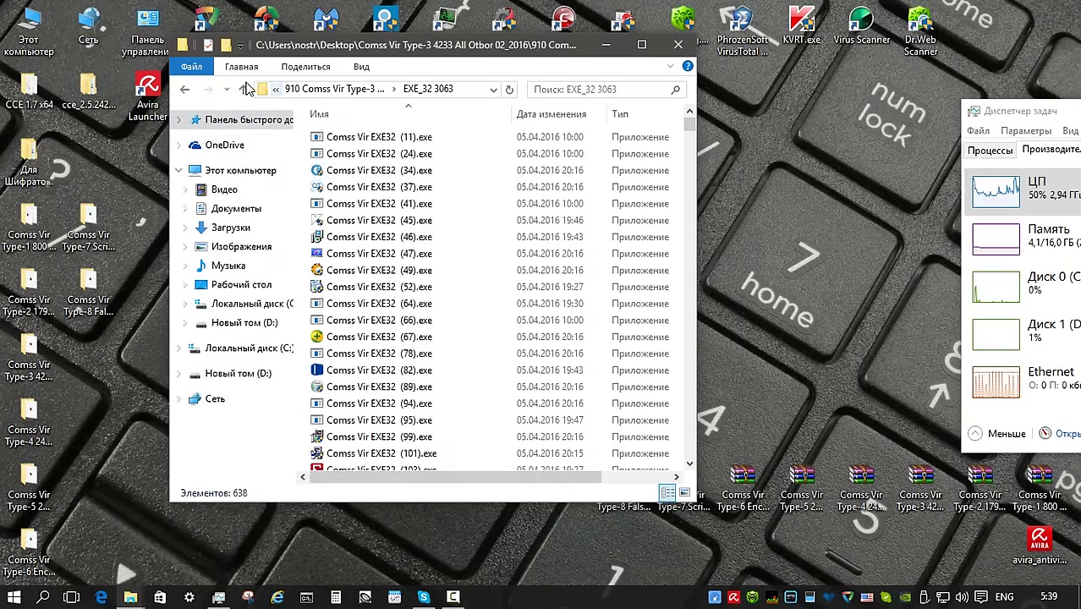
{"action": "key", "text": "alt+Left"}
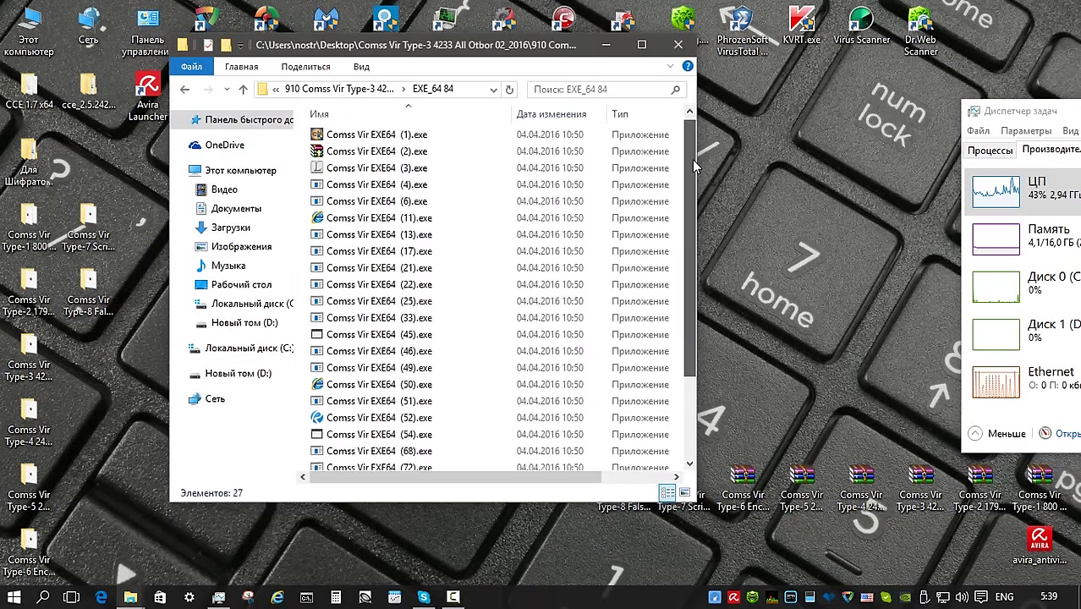
{"action": "left_click_drag", "start_coordinate": [689, 222], "coordinate": [689, 297]}
{"action": "left_click", "coordinate": [243, 89]}
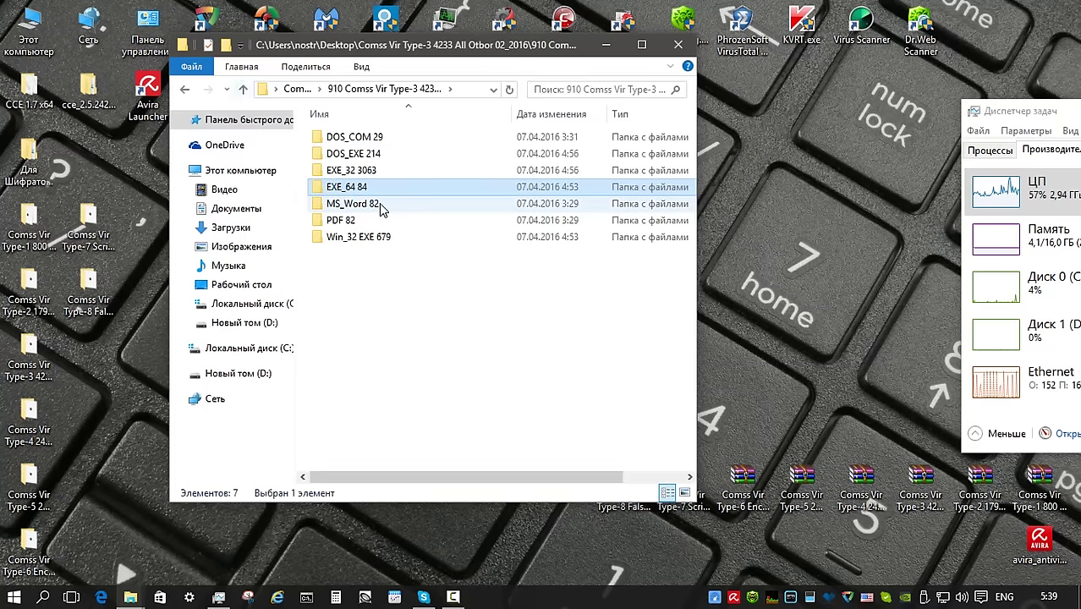
Examine the MS_Word 82, PDF 82 and Win_32 EXE 679 subfolders of the Comss Vir Type-3 4233 collection
{"action": "double_click", "coordinate": [379, 207]}
{"action": "key", "text": "alt+Left"}
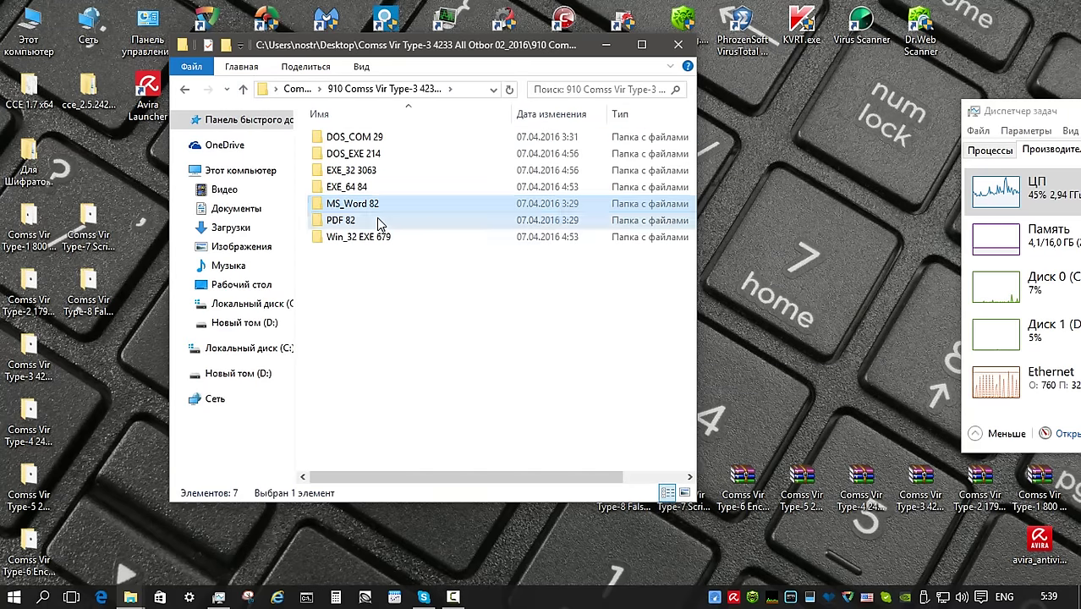
{"action": "double_click", "coordinate": [381, 222]}
{"action": "scroll", "coordinate": [389, 218], "scroll_direction": "right", "scroll_amount": 1}
{"action": "left_click", "coordinate": [242, 89]}
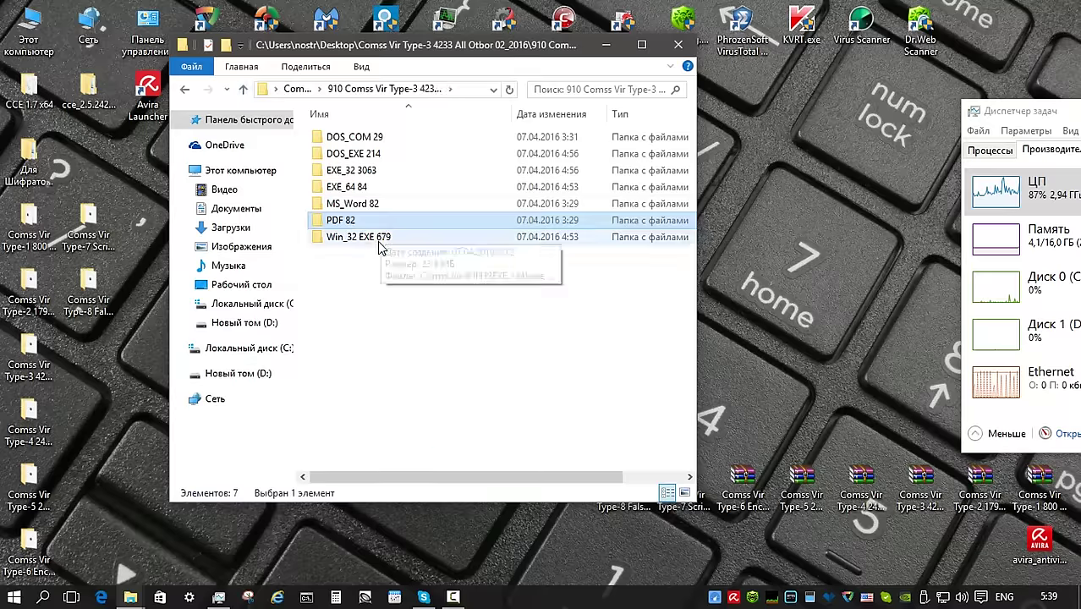
{"action": "double_click", "coordinate": [381, 239]}
{"action": "left_click_drag", "start_coordinate": [689, 146], "coordinate": [714, 148]}
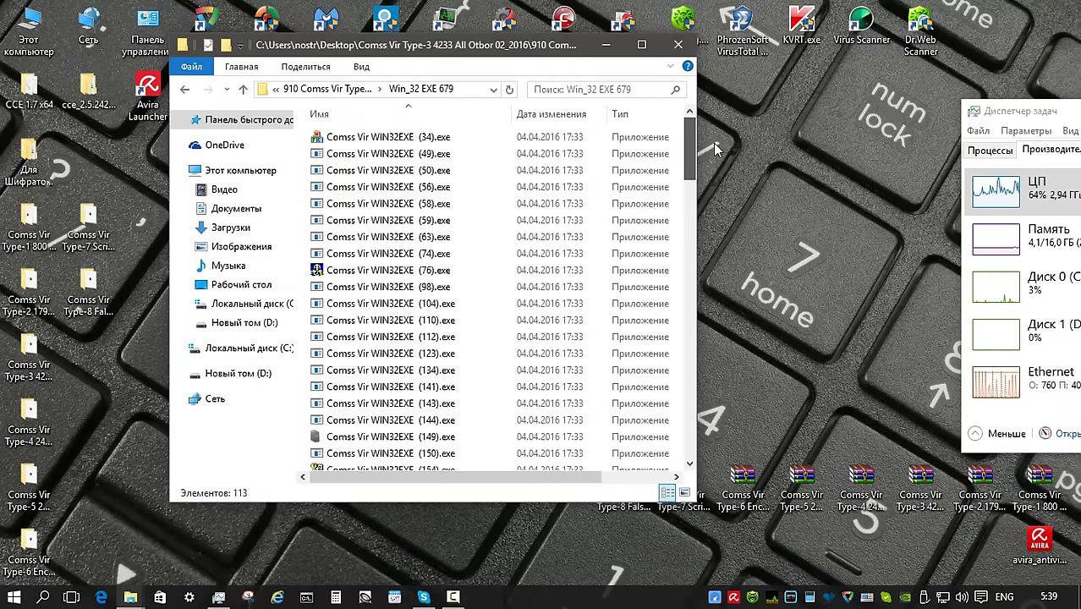
Scan the whole 910 Comss Vir Type-3 4233 folder with Avira, look through the detections and quarantine them
{"action": "left_click", "coordinate": [242, 89]}
{"action": "left_click", "coordinate": [242, 89]}
{"action": "right_click", "coordinate": [378, 140]}
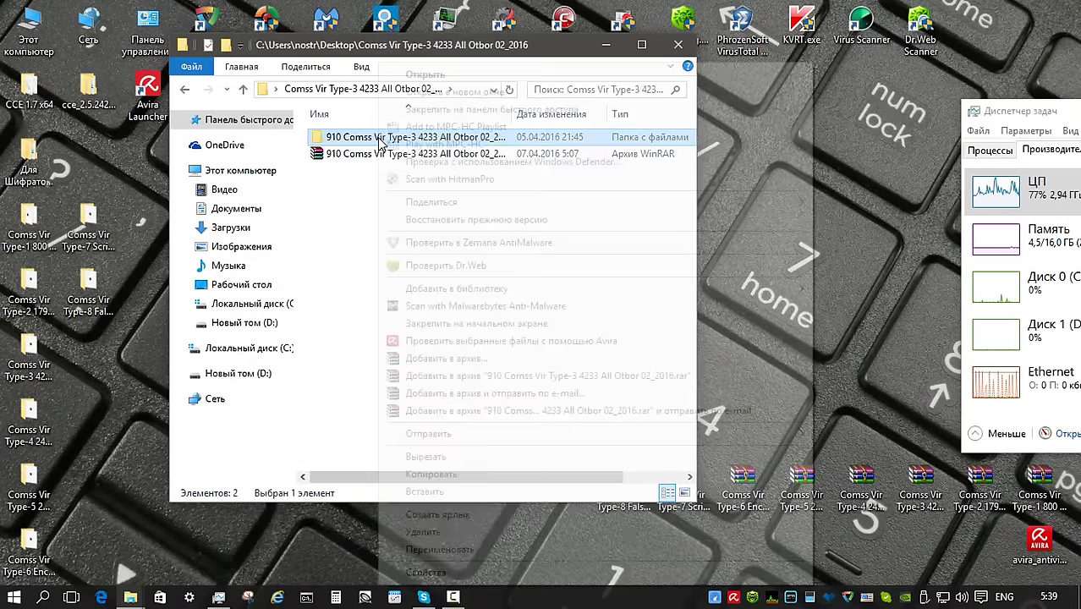
{"action": "left_click", "coordinate": [489, 341]}
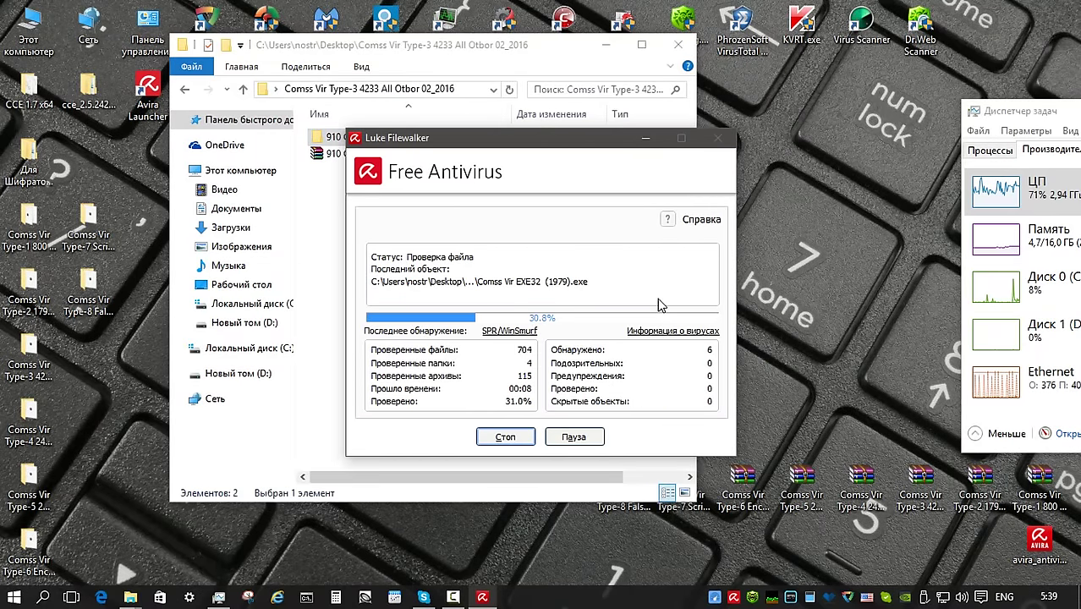
{"action": "scroll", "coordinate": [689, 398], "scroll_direction": "down", "scroll_amount": 3}
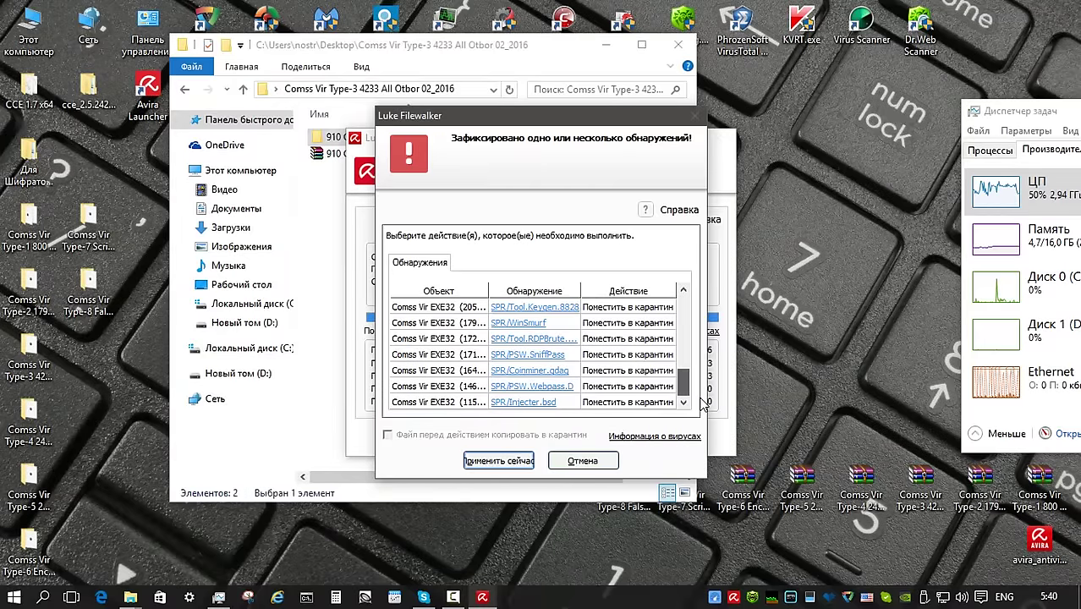
{"action": "left_click", "coordinate": [497, 461]}
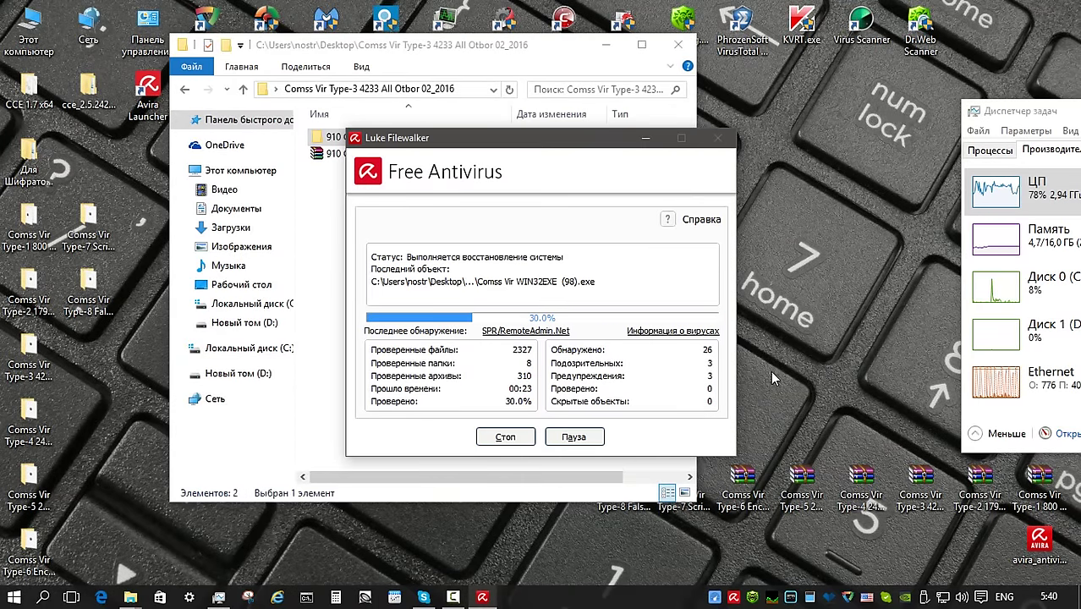
Scan the 910 Comss Vir Type-3 folder with Avira a second time and quarantine the new detections
{"action": "right_click", "coordinate": [406, 137]}
{"action": "left_click", "coordinate": [493, 342]}
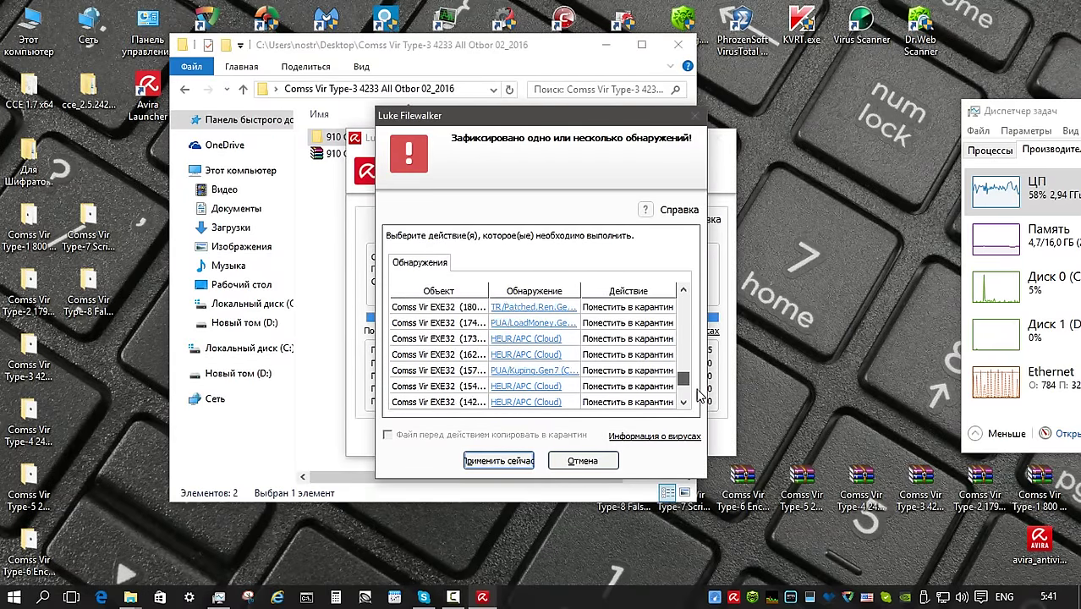
{"action": "left_click", "coordinate": [490, 460]}
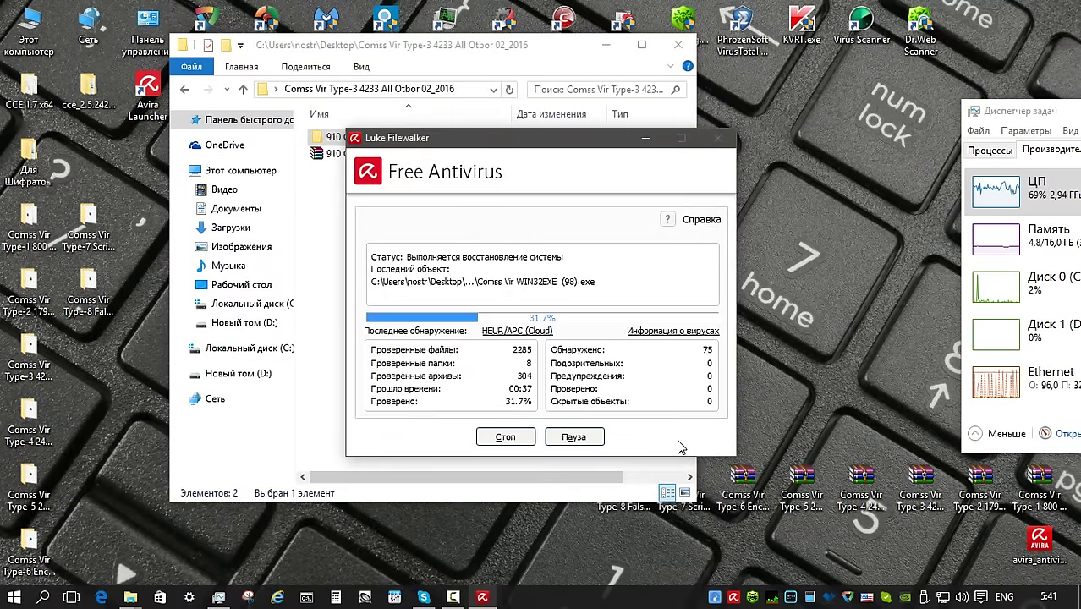
Run a third Avira scan of the 910 Comss Vir Type-3 folder, close its summary and open the folder's properties
{"action": "right_click", "coordinate": [413, 141]}
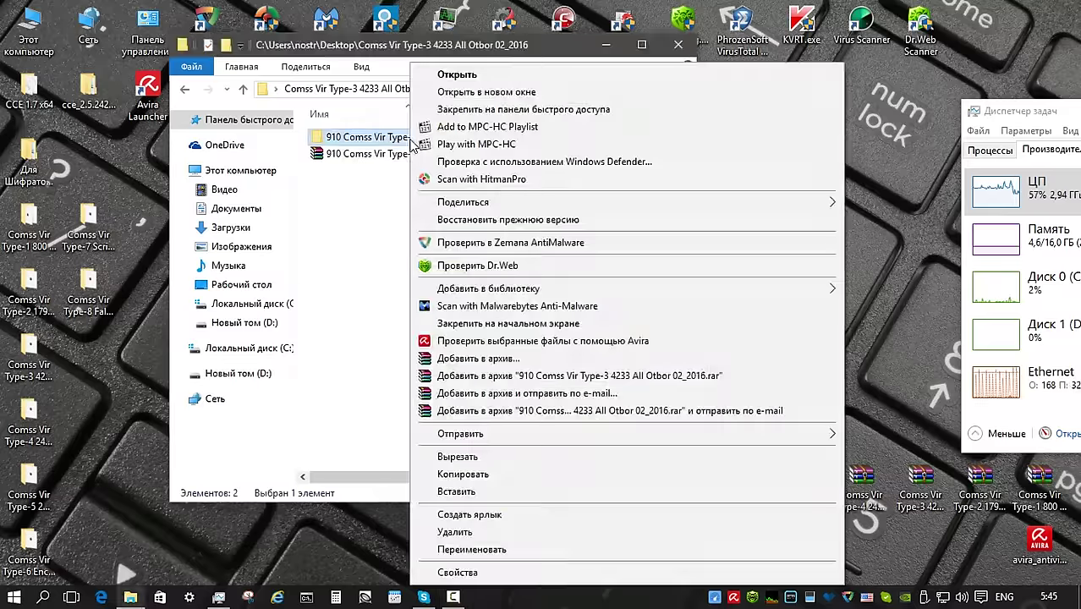
{"action": "left_click", "coordinate": [490, 340]}
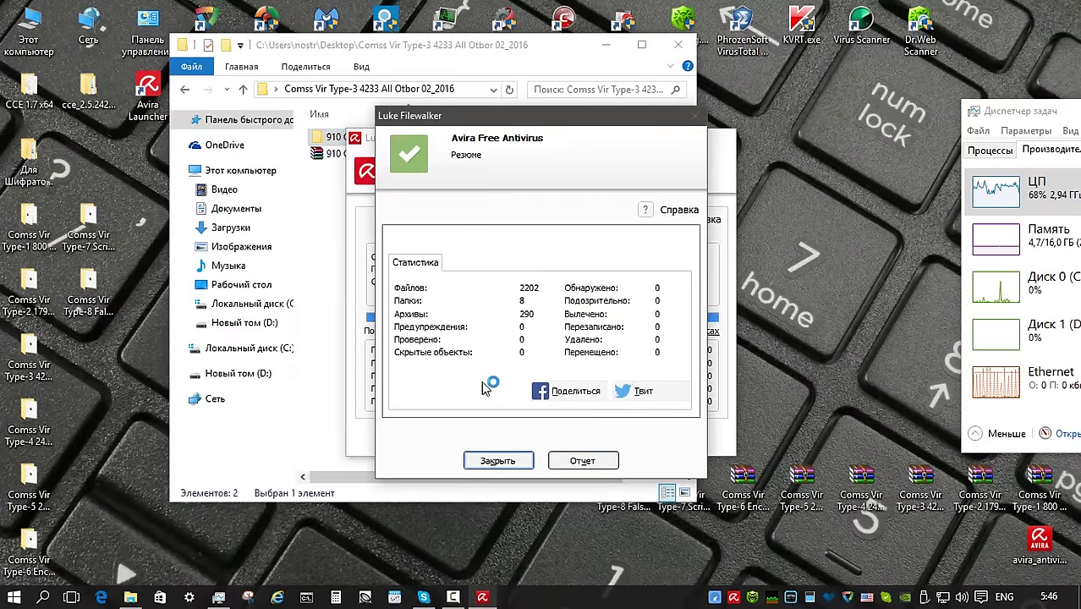
{"action": "left_click", "coordinate": [497, 459]}
{"action": "right_click", "coordinate": [419, 140]}
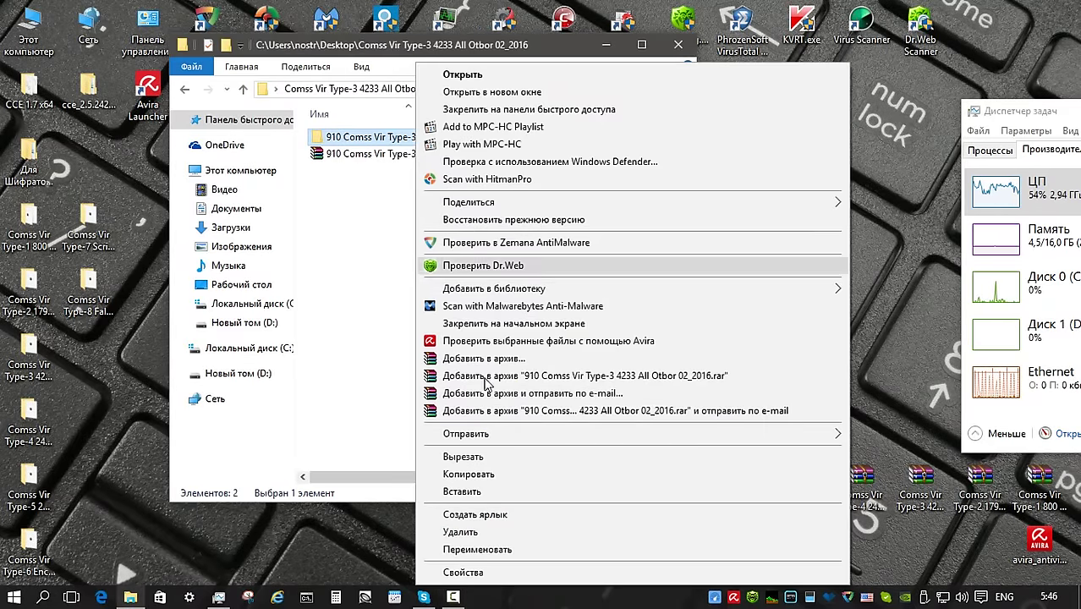
{"action": "left_click", "coordinate": [469, 572]}
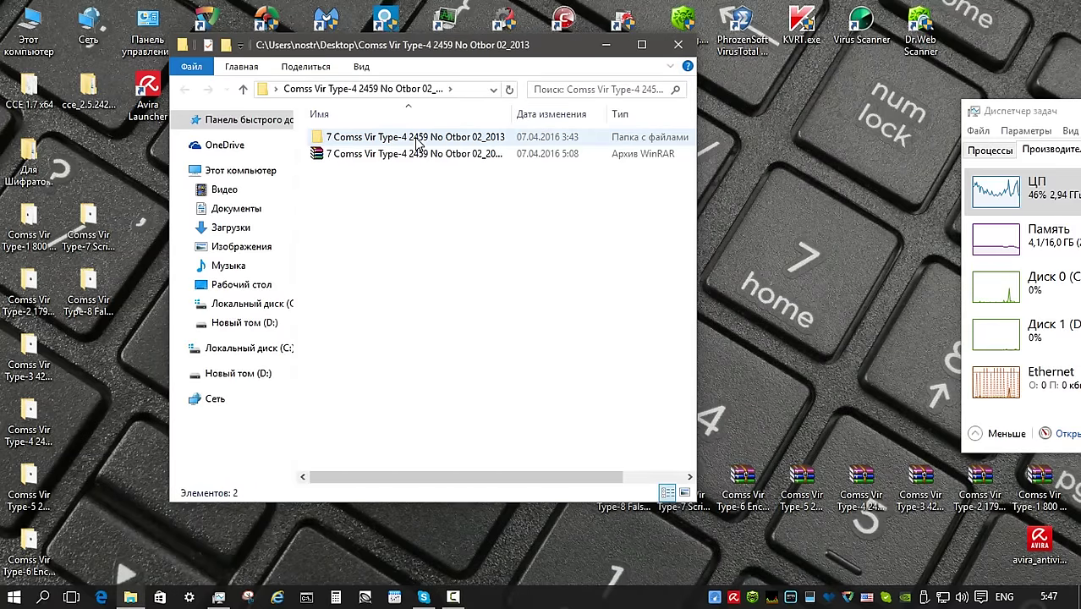
Scan all samples in the inner Comss Vir Type-4 2459 folder with Avira and quarantine the detections
{"action": "double_click", "coordinate": [414, 140]}
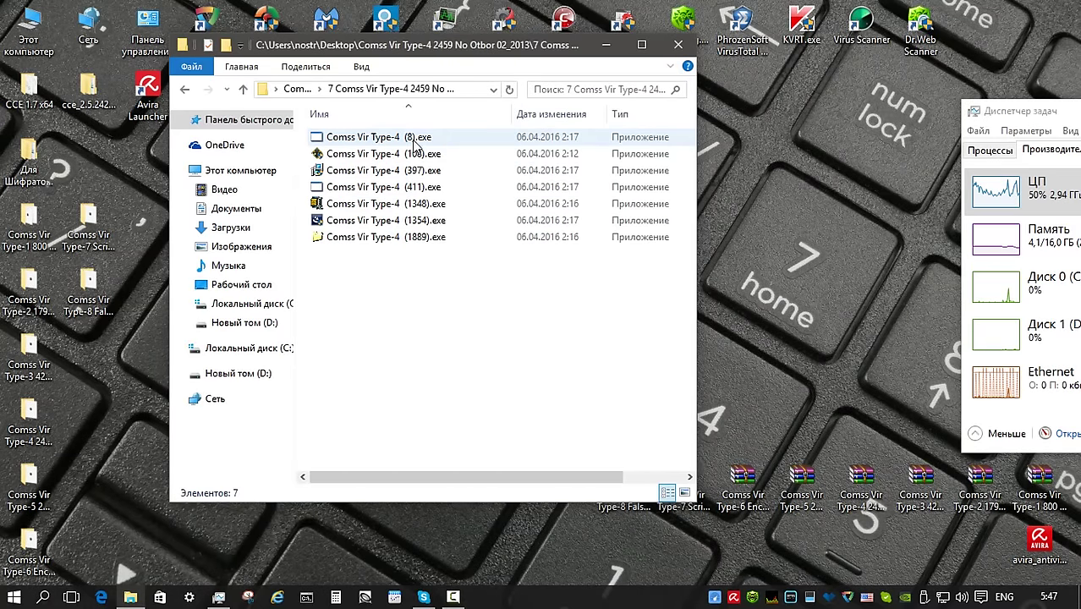
{"action": "left_click_drag", "start_coordinate": [473, 285], "coordinate": [308, 129]}
{"action": "right_click", "coordinate": [307, 129]}
{"action": "left_click", "coordinate": [480, 316]}
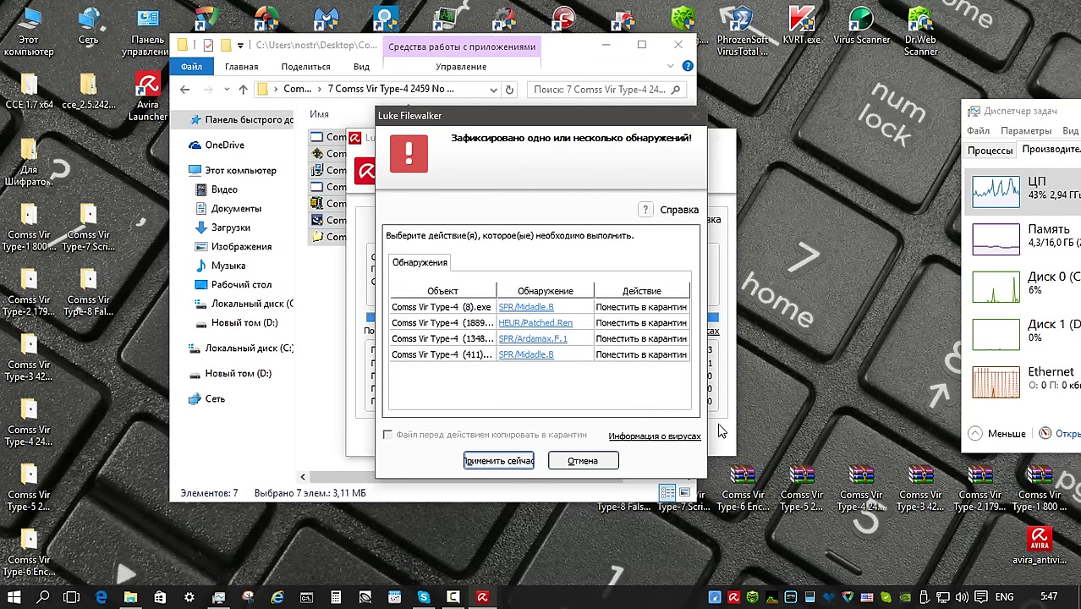
{"action": "left_click", "coordinate": [498, 461]}
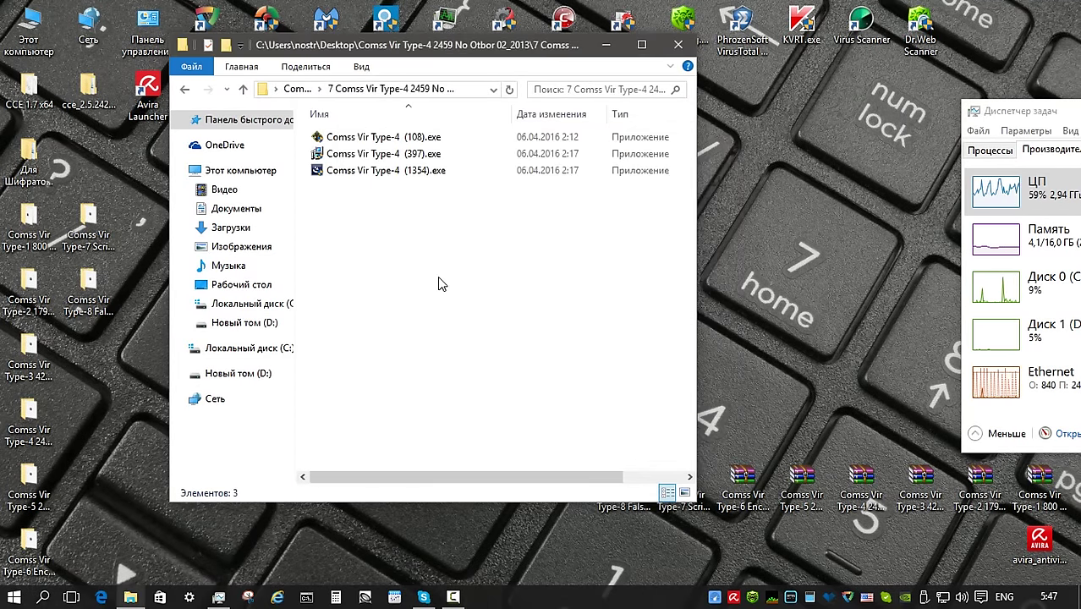
Rescan the remaining Comss Vir Type-4 samples with Avira and close the scan summary
{"action": "left_click_drag", "start_coordinate": [499, 258], "coordinate": [380, 114]}
{"action": "right_click", "coordinate": [375, 147]}
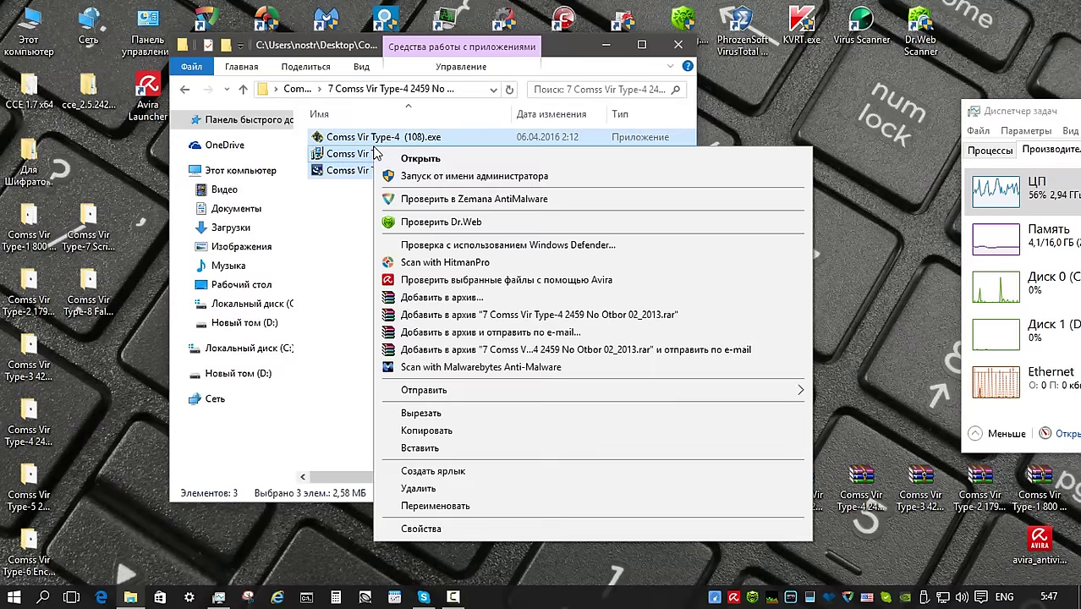
{"action": "left_click", "coordinate": [473, 279]}
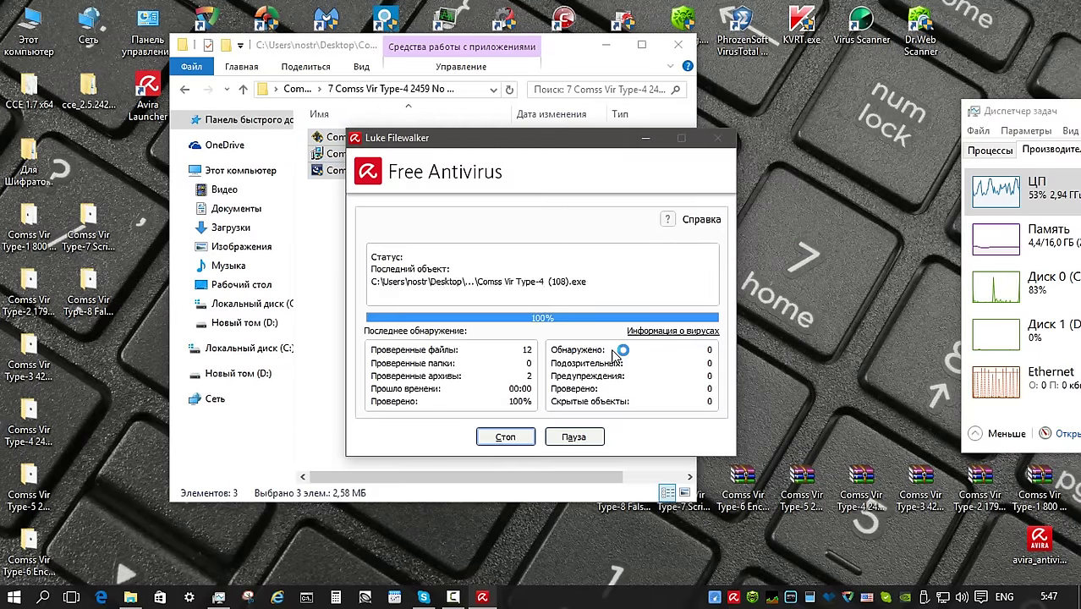
{"action": "left_click", "coordinate": [497, 459]}
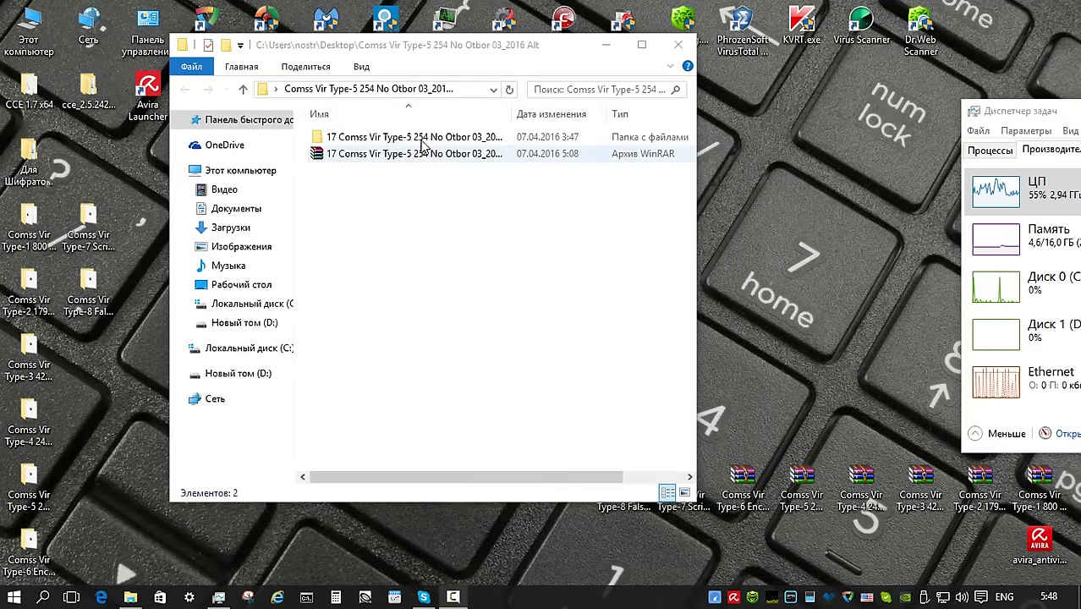
Scan all samples in the inner Comss Vir Type-5 254 folder with Avira, quarantine the detections and close the summary
{"action": "double_click", "coordinate": [423, 137]}
{"action": "left_click_drag", "start_coordinate": [457, 431], "coordinate": [370, 118]}
{"action": "right_click", "coordinate": [505, 329]}
{"action": "left_click", "coordinate": [505, 326]}
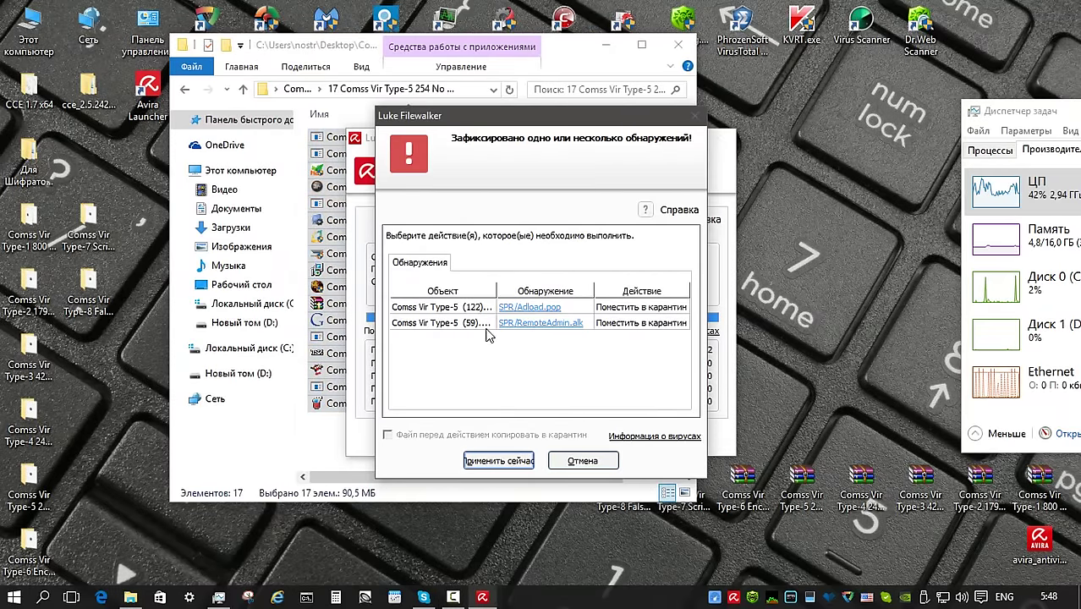
{"action": "left_click", "coordinate": [500, 463]}
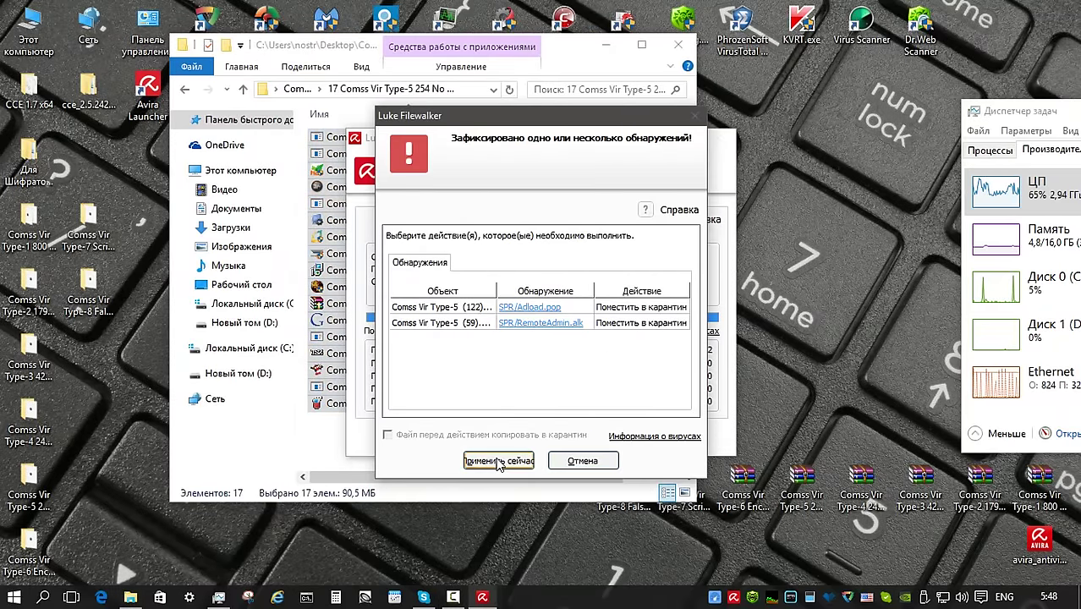
{"action": "left_click", "coordinate": [491, 461]}
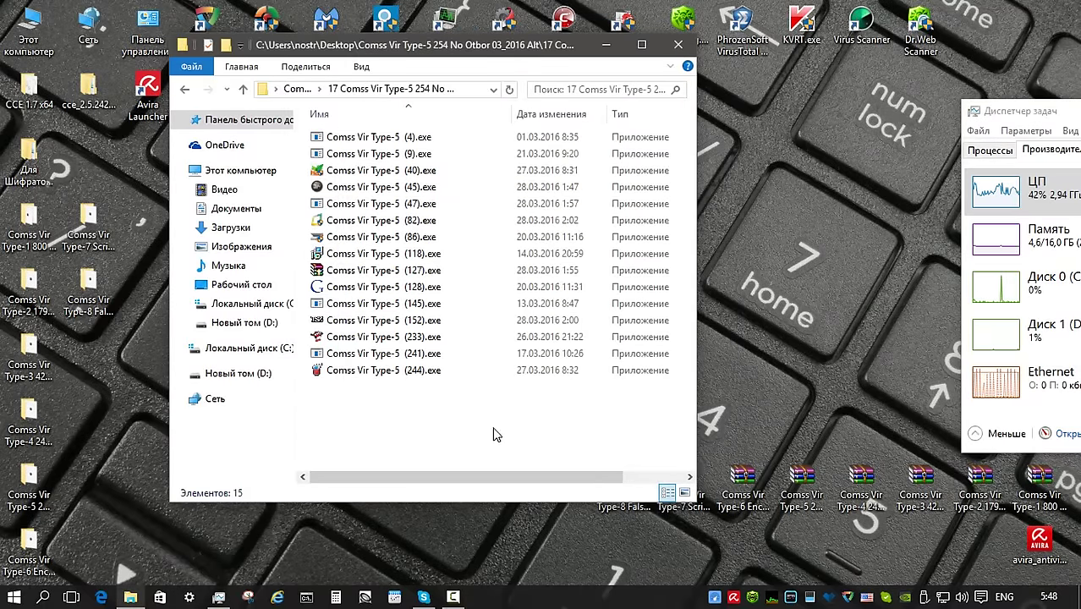
Rescan all the remaining Comss Vir Type-5 samples with Avira
{"action": "left_click_drag", "start_coordinate": [497, 409], "coordinate": [380, 108]}
{"action": "right_click", "coordinate": [562, 187]}
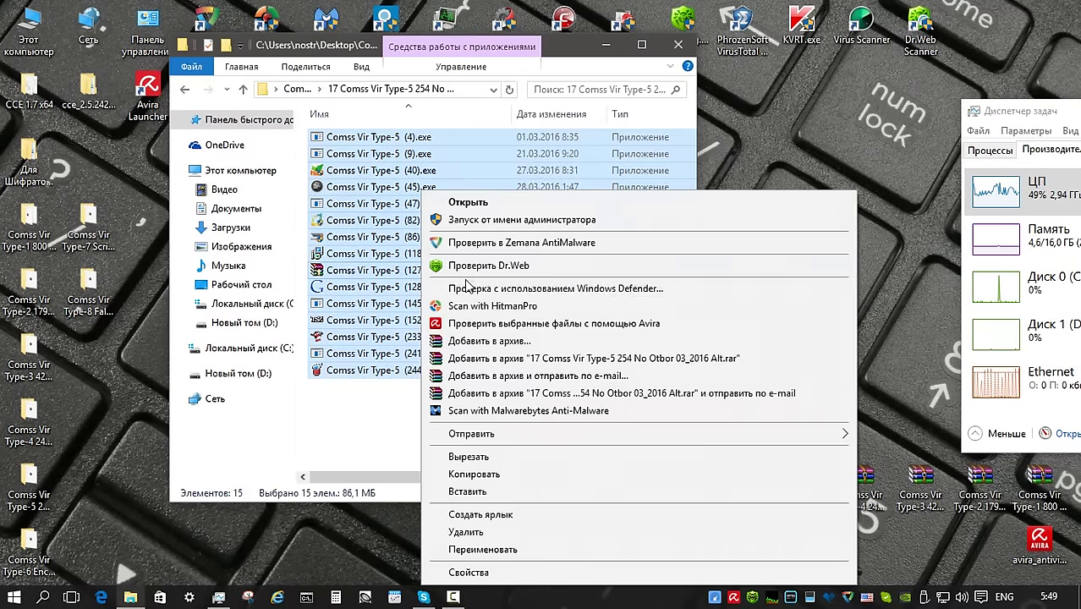
{"action": "left_click", "coordinate": [531, 325]}
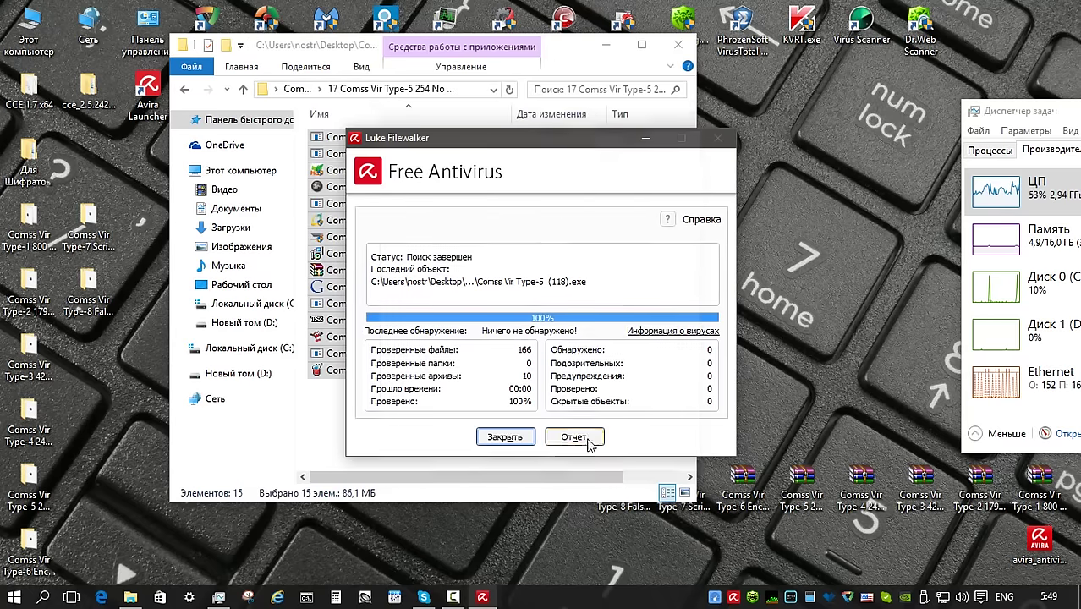
Close the Type-5 scan window and rescan all samples in the inner Comss Vir Type-6 Encoder 1029 folder with Avira
{"action": "left_click", "coordinate": [505, 436]}
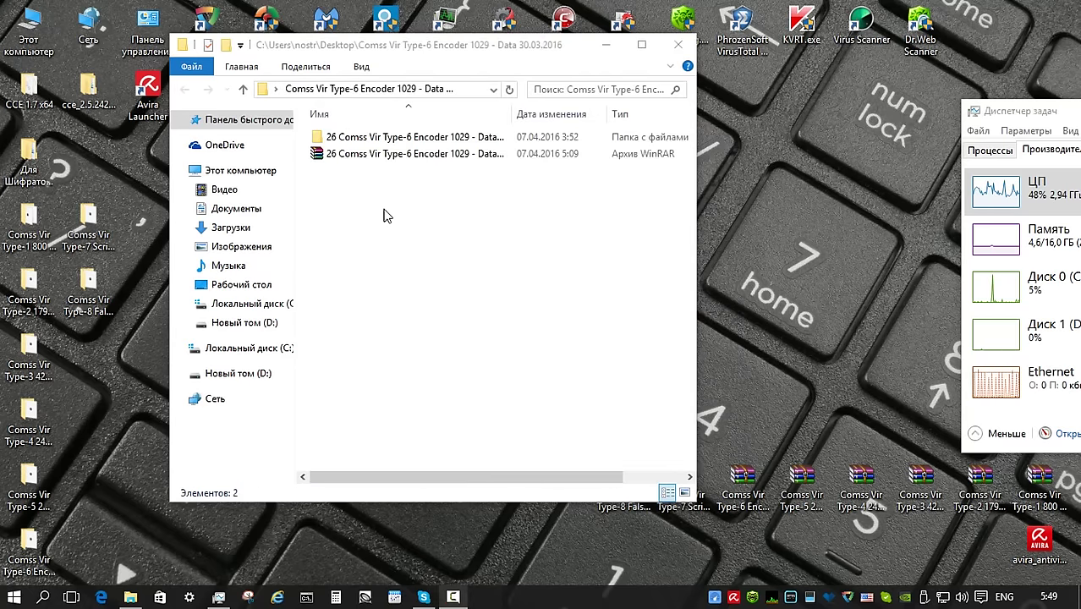
{"action": "double_click", "coordinate": [386, 140]}
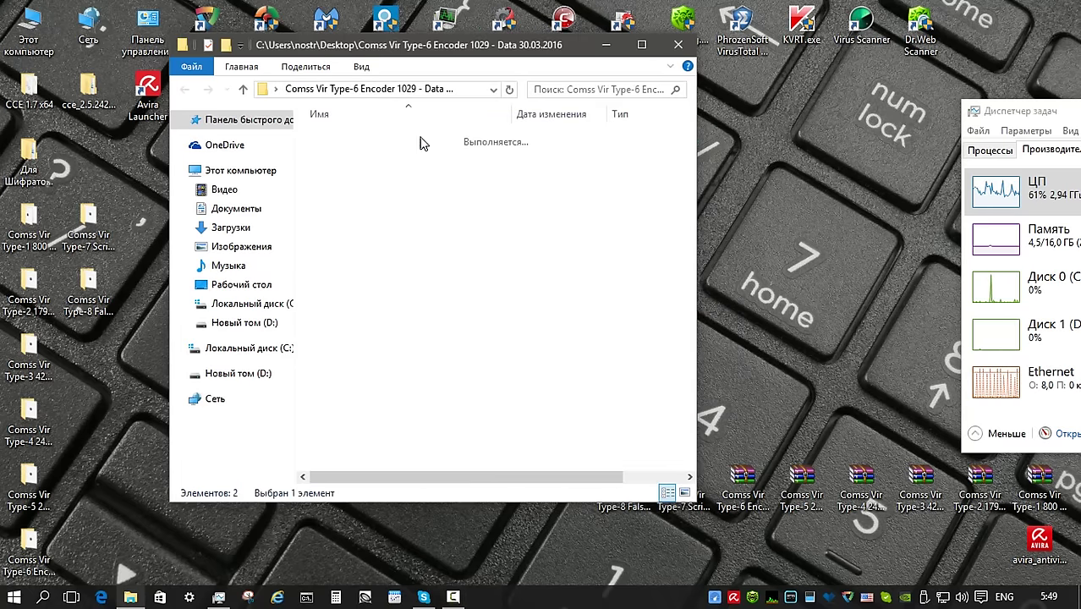
{"action": "scroll", "coordinate": [689, 180], "scroll_direction": "down", "scroll_amount": 2}
{"action": "left_click", "coordinate": [528, 275]}
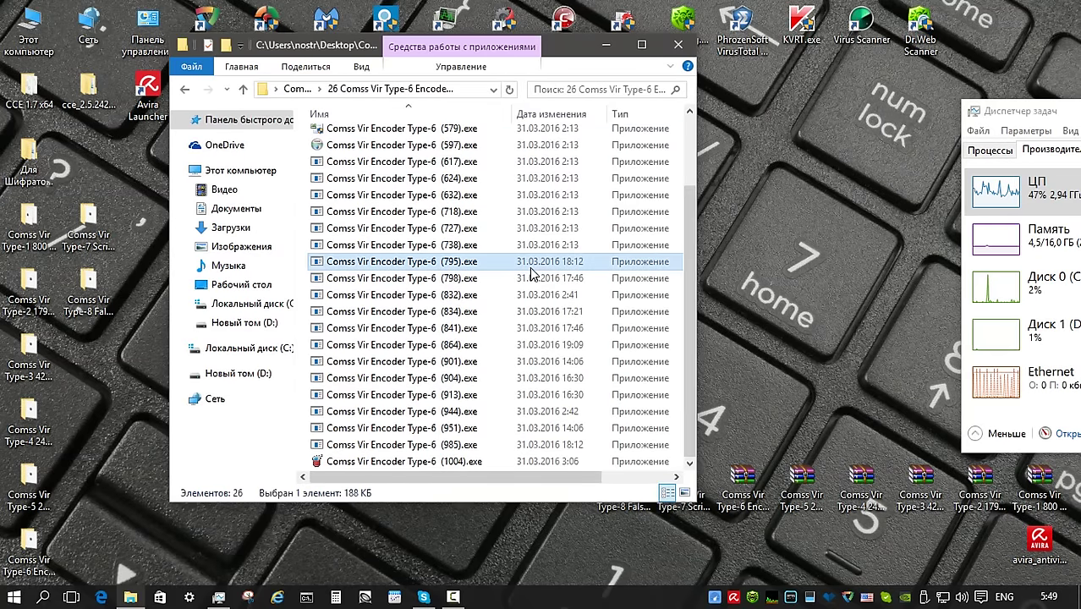
{"action": "key", "text": "ctrl+a"}
{"action": "right_click", "coordinate": [531, 274]}
{"action": "left_click", "coordinate": [579, 325]}
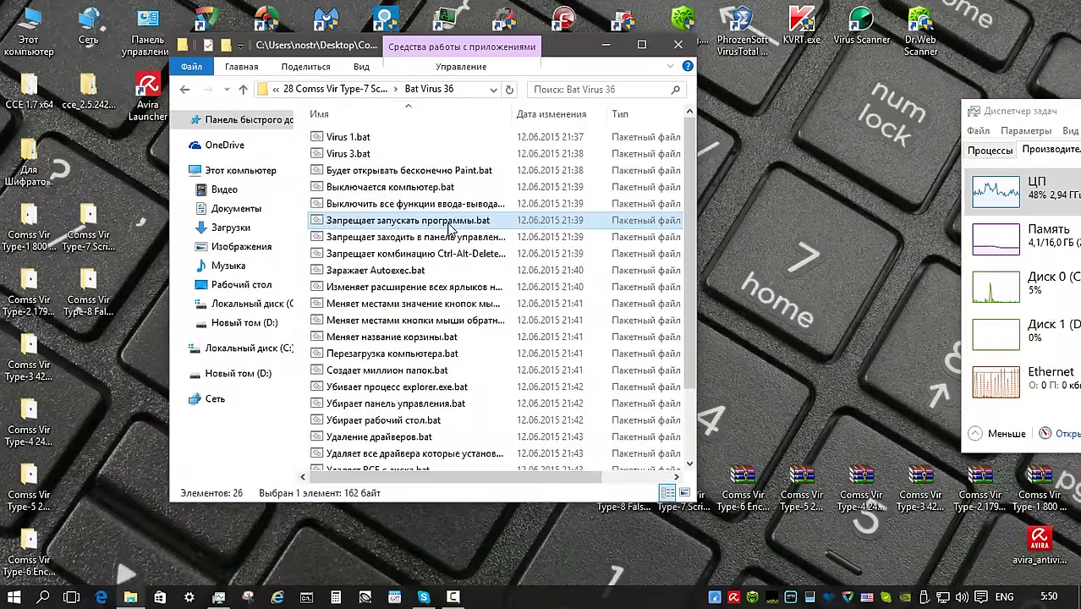
Rescan all batch files in the Bat Virus 36 folder of Comss Vir Type-7 Script with Avira
{"action": "key", "text": "ctrl+a"}
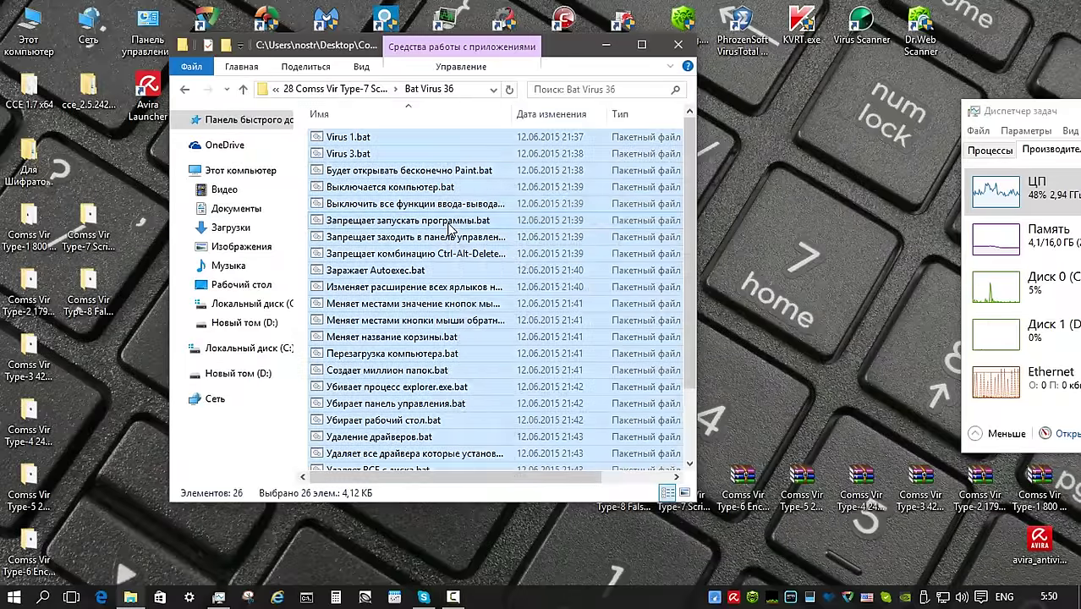
{"action": "right_click", "coordinate": [447, 155]}
{"action": "left_click", "coordinate": [507, 323]}
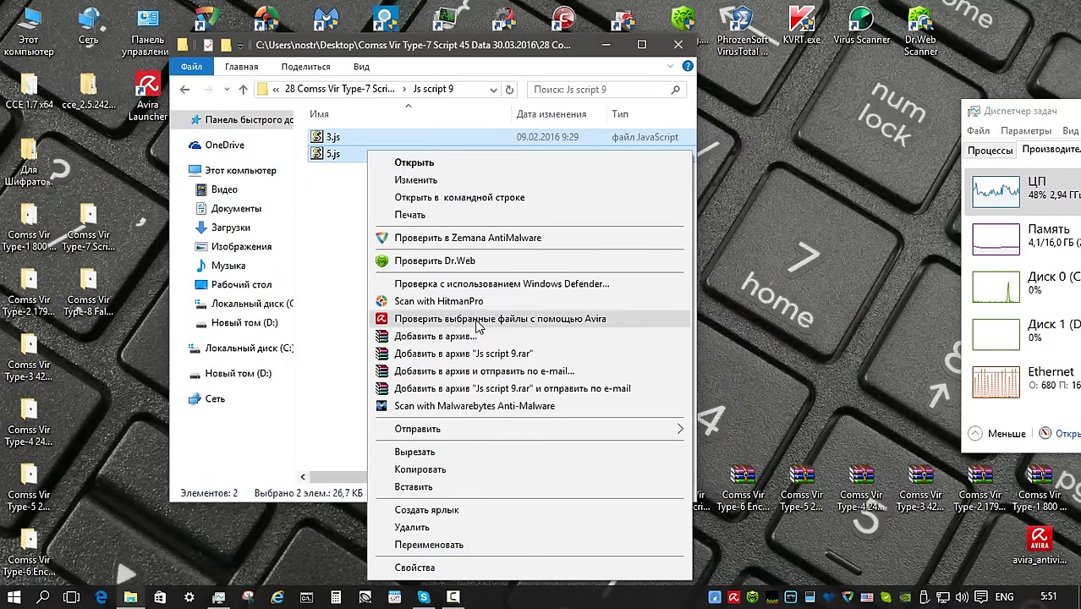
Scan 3.js and 5.js in the Js script 9 folder with Avira, close the summary and return to the parent folder
{"action": "left_click", "coordinate": [475, 321]}
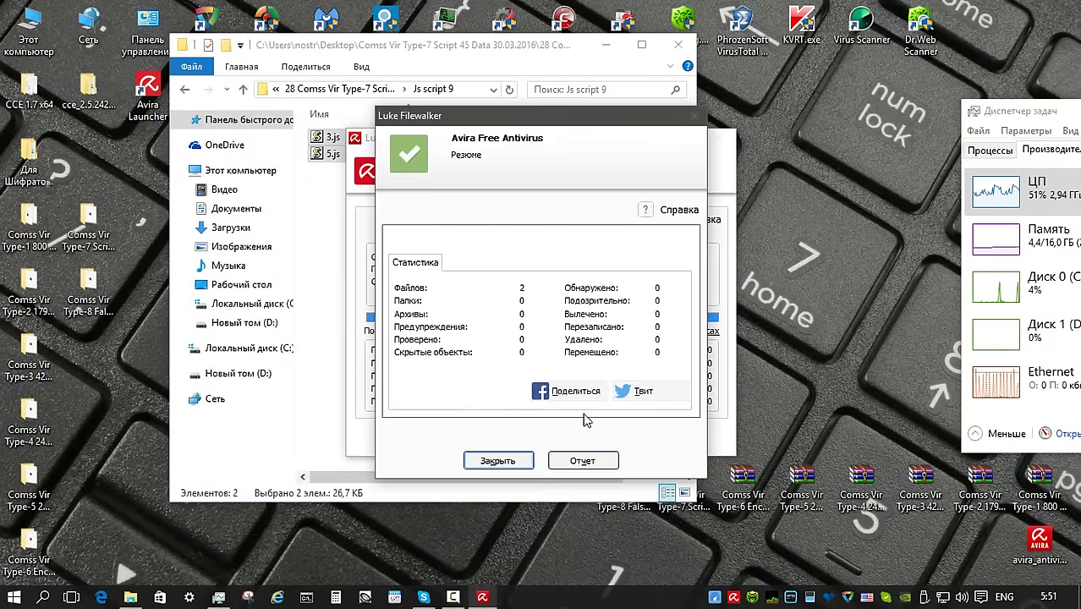
{"action": "left_click", "coordinate": [498, 461]}
{"action": "key", "text": "alt+Up"}
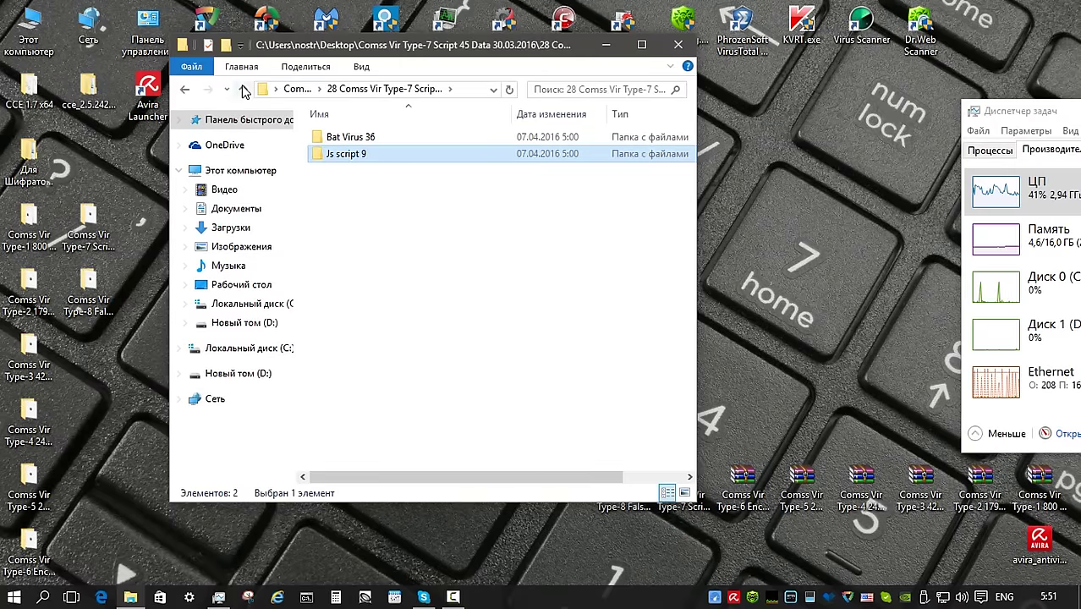
Scan all files in the 50 Comss Vir Type-8 False folder with Avira, quarantine the detected Comss_False (14).exe and close the scan
{"action": "key", "text": "alt+Left"}
{"action": "double_click", "coordinate": [403, 138]}
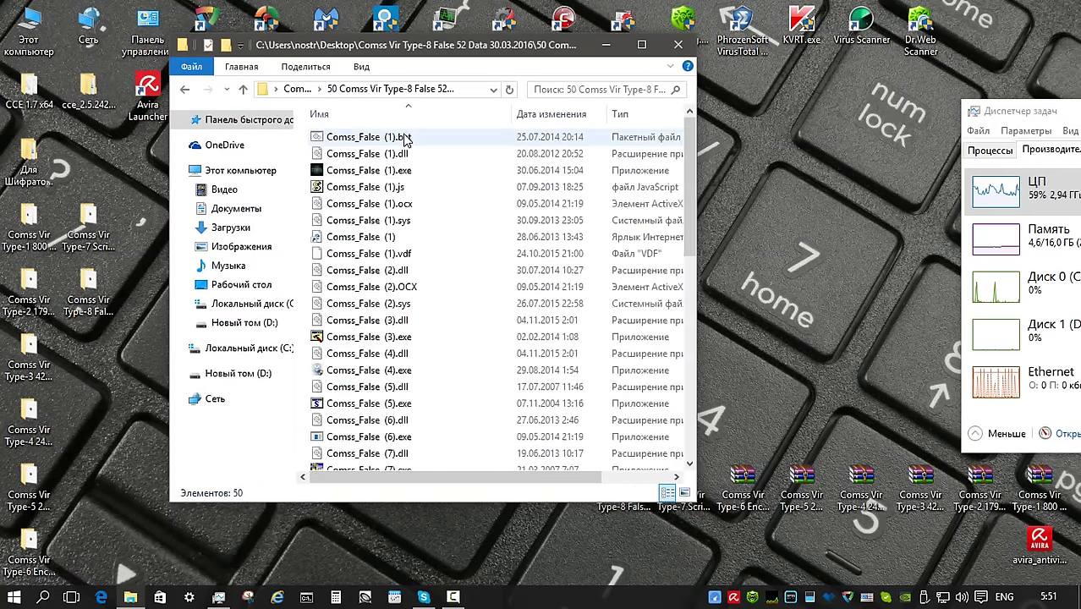
{"action": "left_click", "coordinate": [440, 188]}
{"action": "key", "text": "ctrl+a"}
{"action": "right_click", "coordinate": [441, 188]}
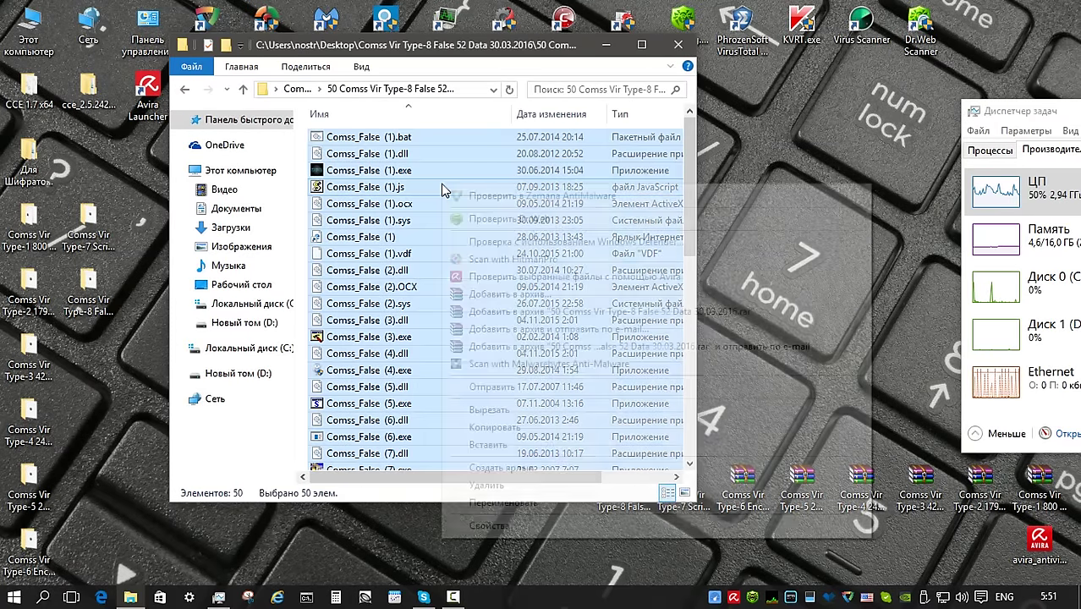
{"action": "left_click", "coordinate": [519, 278]}
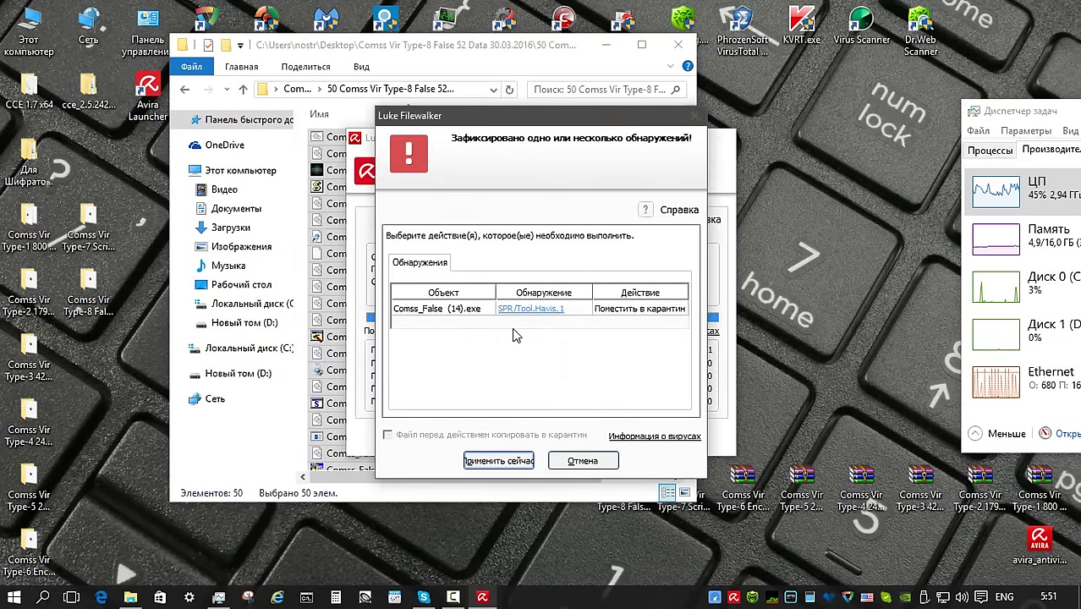
{"action": "key", "text": "Return"}
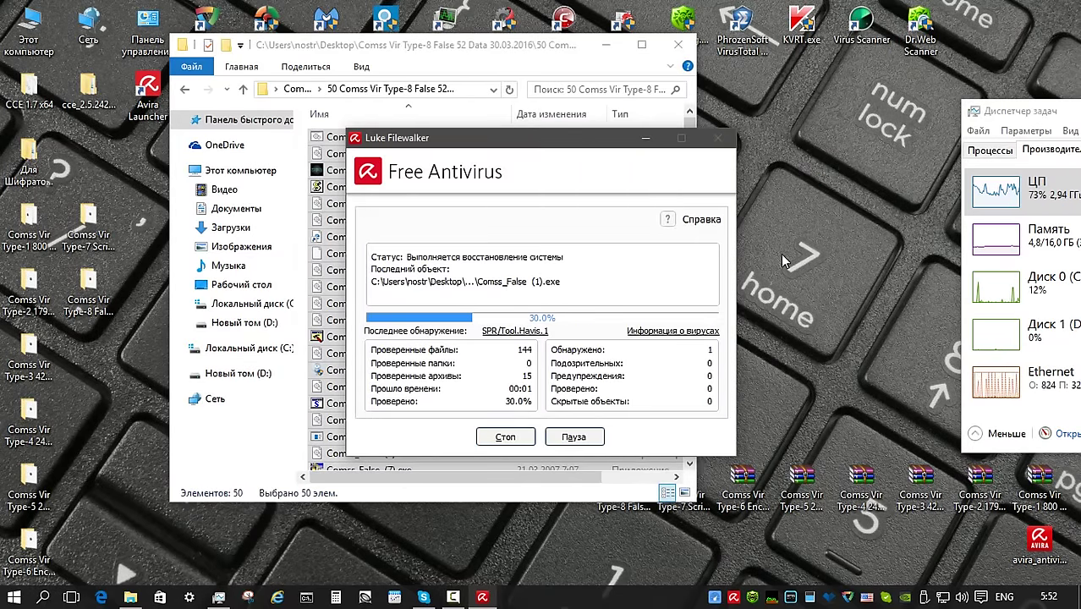
{"action": "key", "text": "Return"}
Rescan all remaining files in the Type-8 False folder with Avira and dismiss the scan summary
{"action": "key", "text": "ctrl+a"}
{"action": "right_click", "coordinate": [481, 248]}
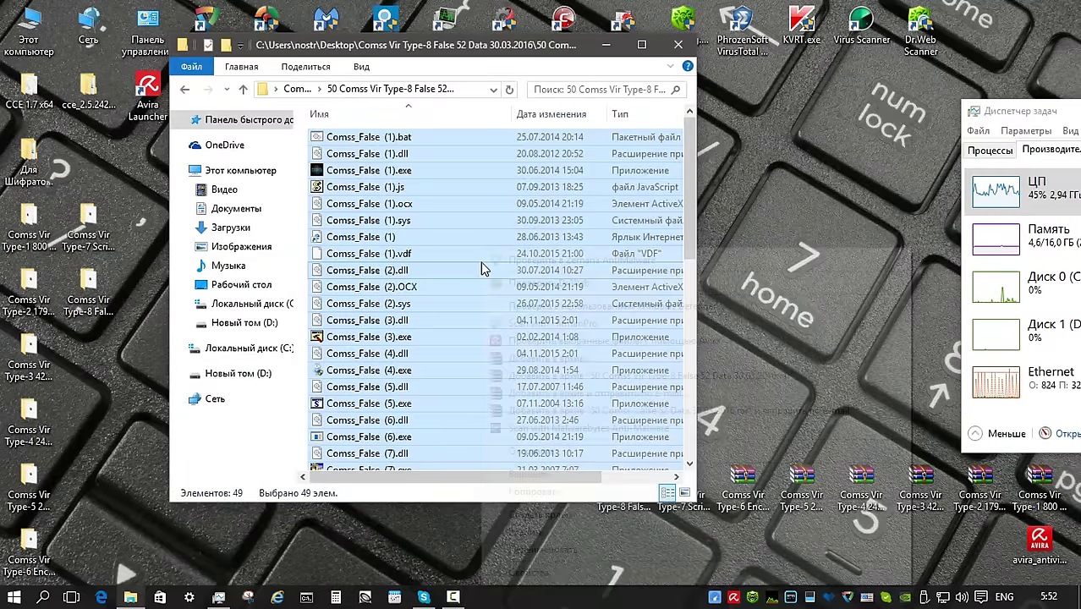
{"action": "left_click", "coordinate": [540, 345]}
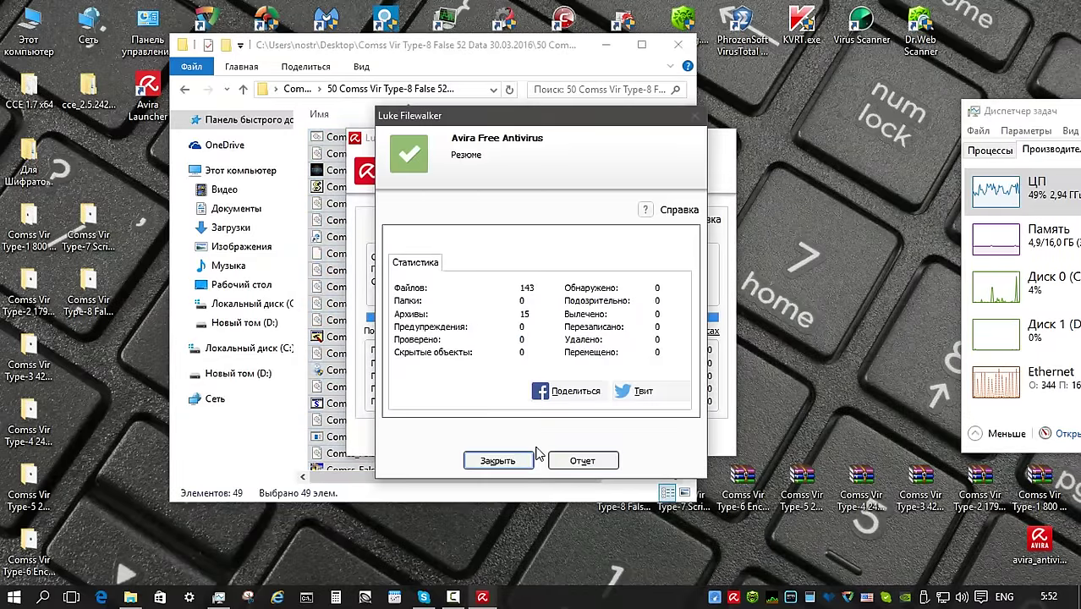
{"action": "left_click", "coordinate": [498, 462]}
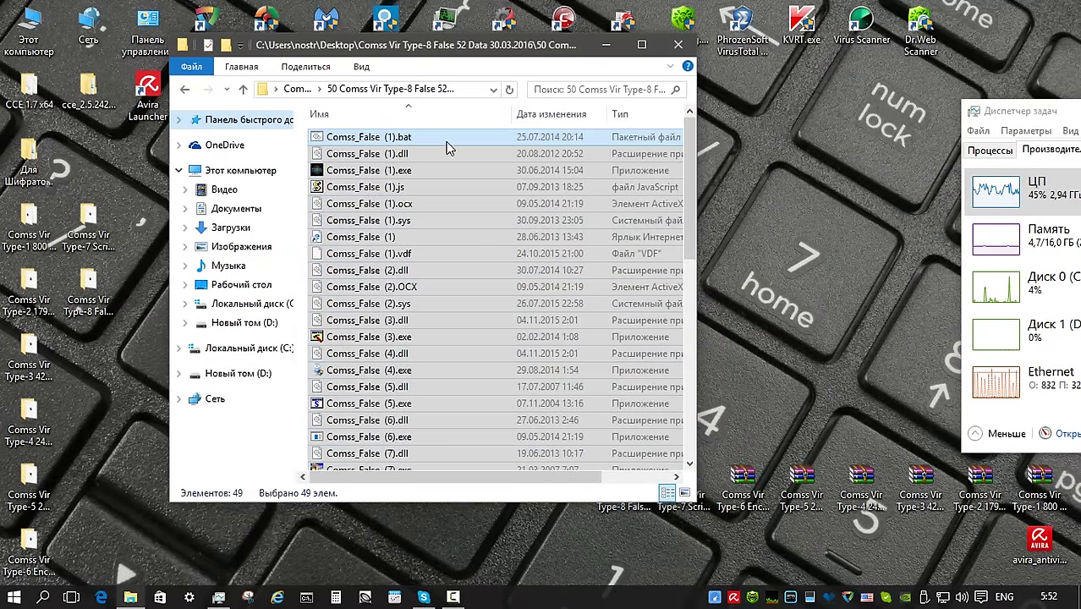
Close the folder window and delete the Comss Vir Type-8 False 52 Data 30.03.2016 folder from the desktop
{"action": "left_click", "coordinate": [455, 170]}
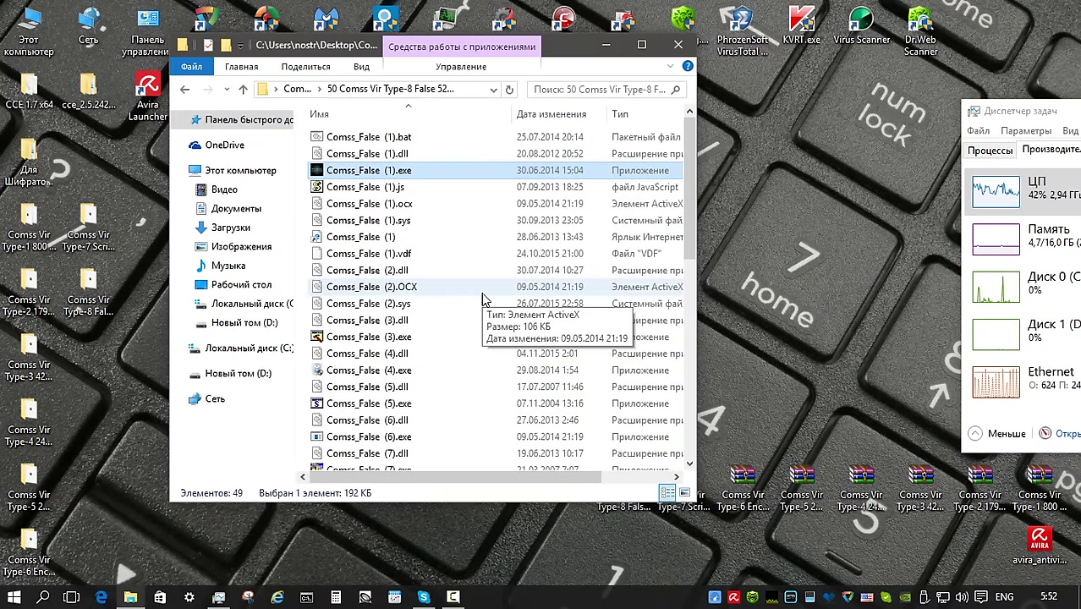
{"action": "key", "text": "alt+F4"}
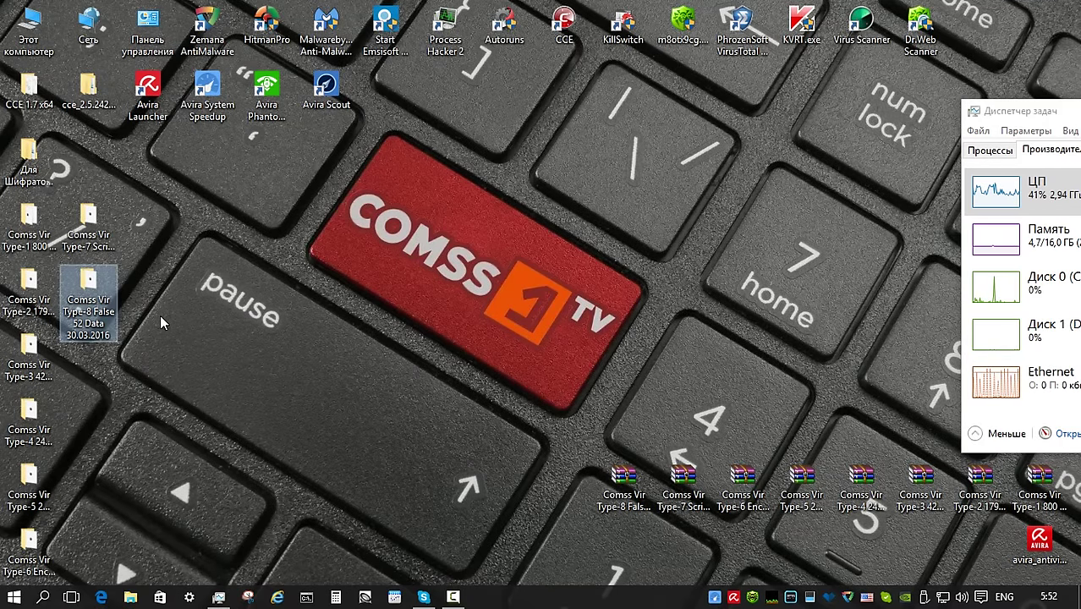
{"action": "right_click", "coordinate": [92, 289]}
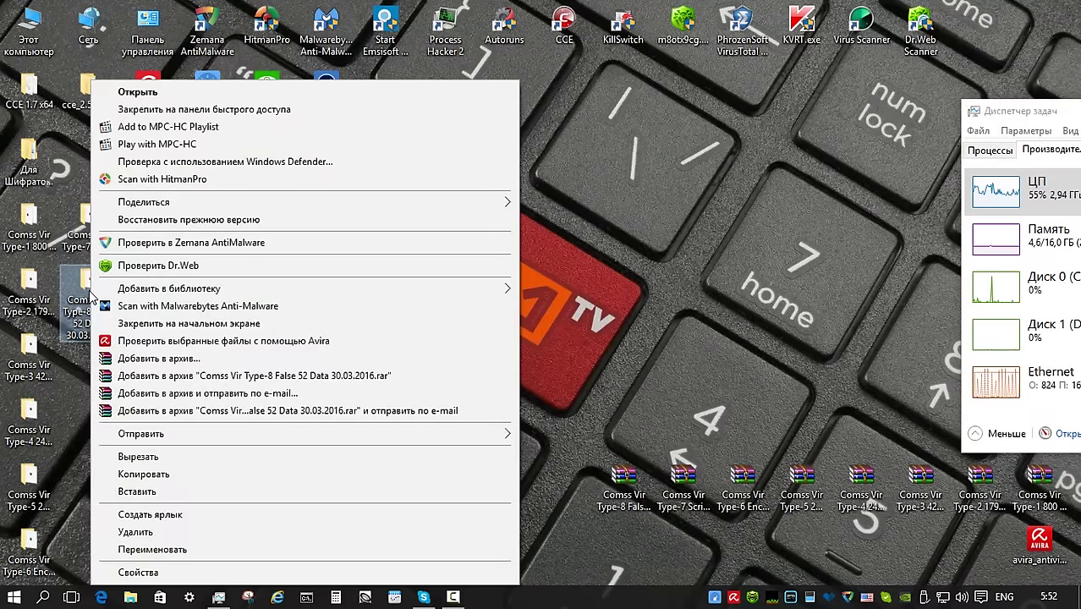
{"action": "left_click", "coordinate": [169, 533]}
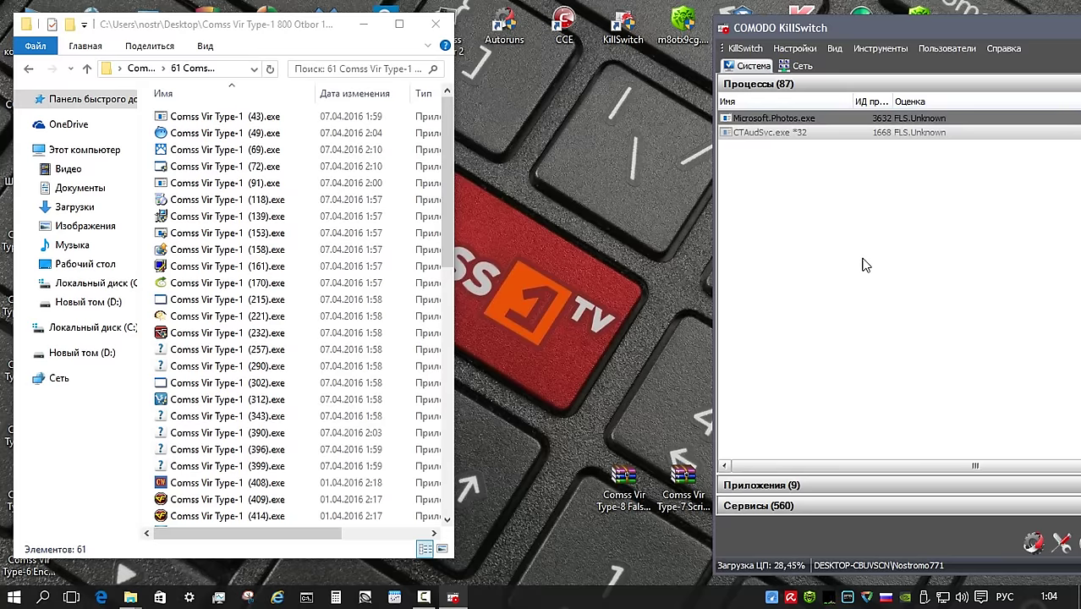
Run the sample Comss Vir Type-1 (43).exe as administrator and close the extra folder window it opens
{"action": "left_click", "coordinate": [204, 120]}
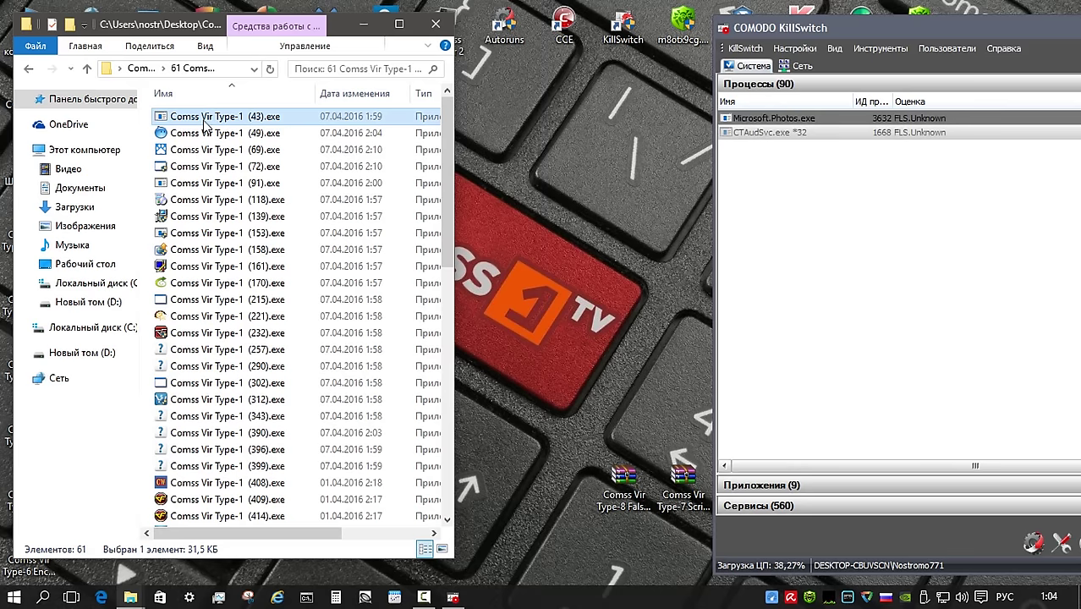
{"action": "right_click", "coordinate": [204, 121]}
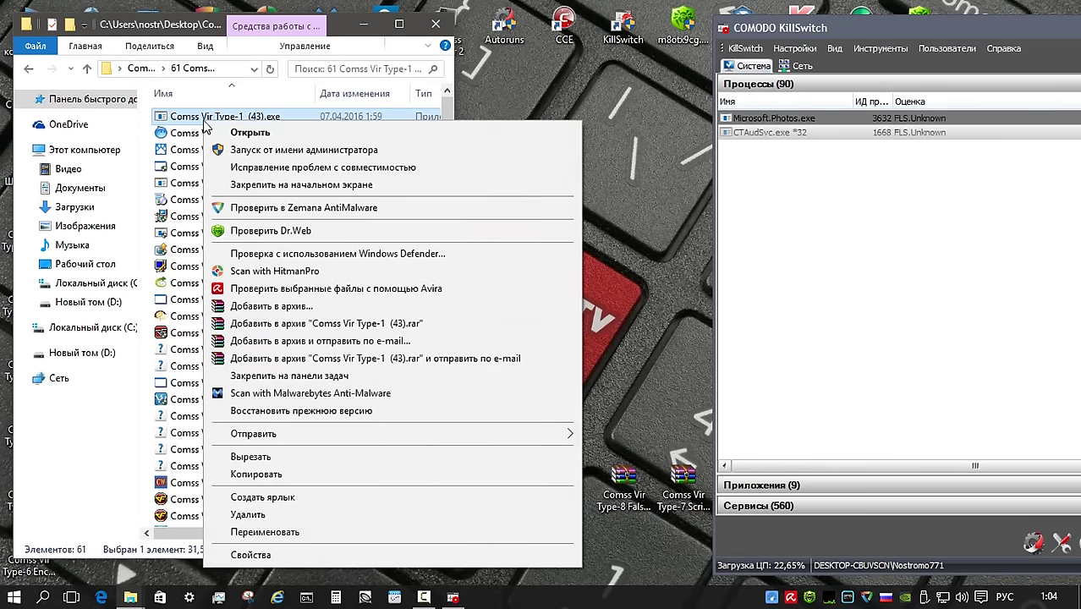
{"action": "left_click", "coordinate": [286, 154]}
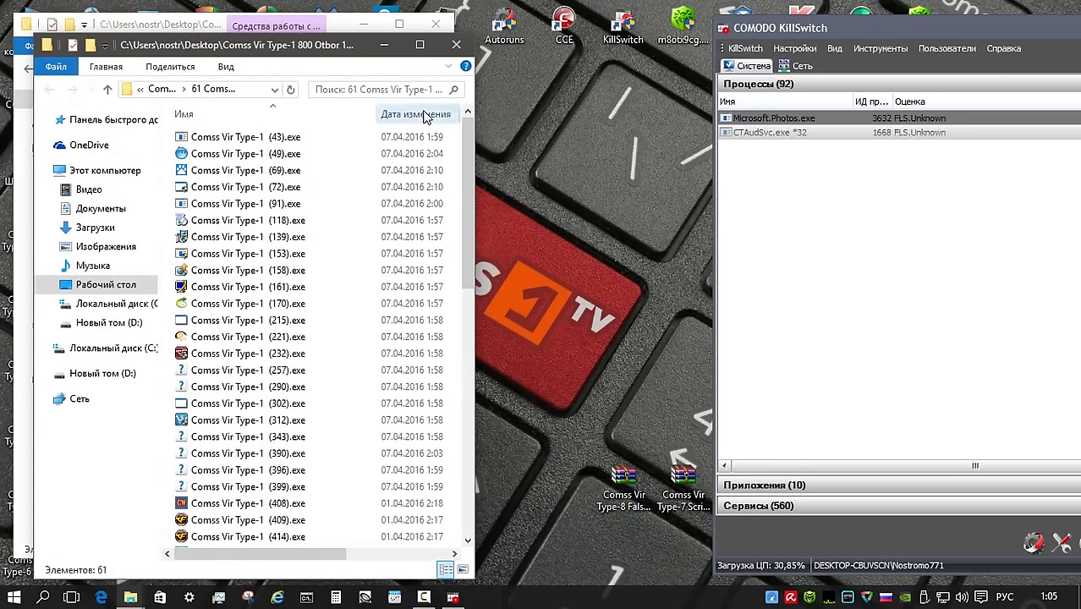
{"action": "left_click", "coordinate": [455, 46]}
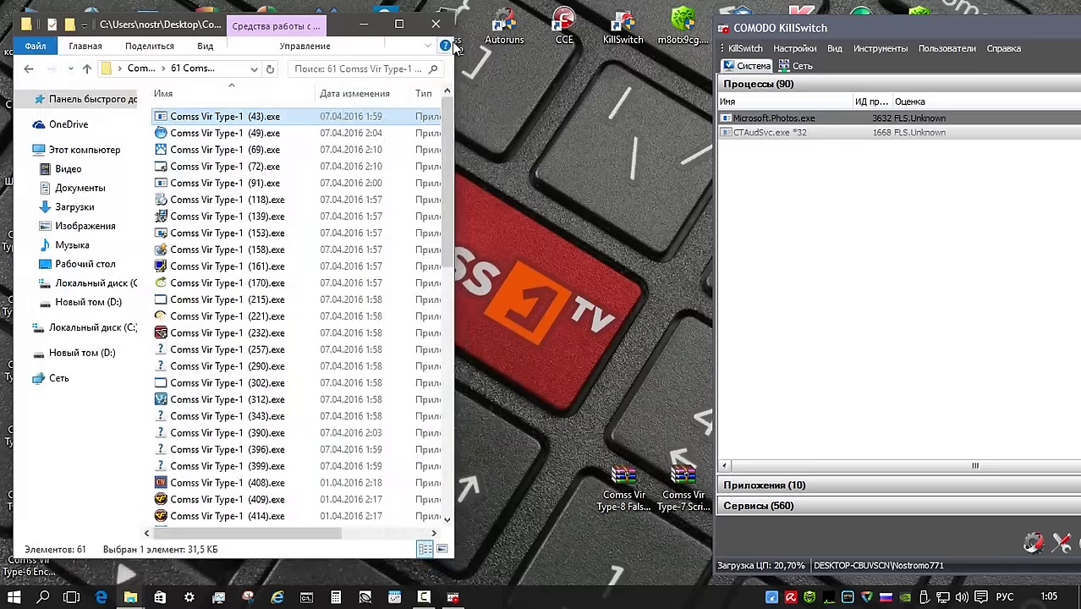
Run the samples Comss Vir Type-1 (49).exe and Comss Vir Type-1 (69).exe as administrator, one after the other
{"action": "right_click", "coordinate": [277, 133]}
{"action": "left_click", "coordinate": [323, 157]}
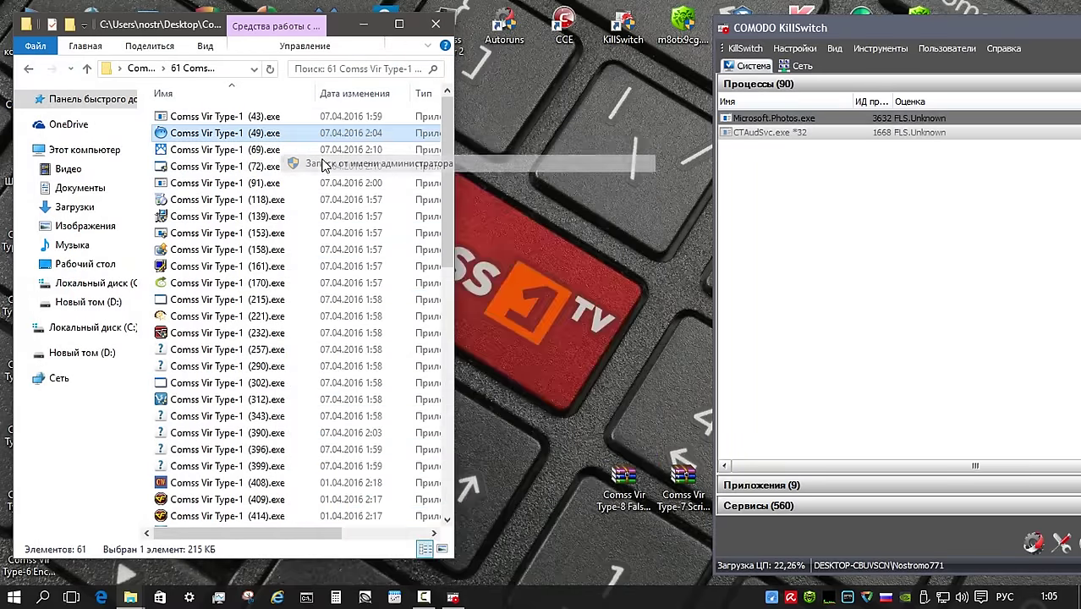
{"action": "left_click", "coordinate": [244, 152]}
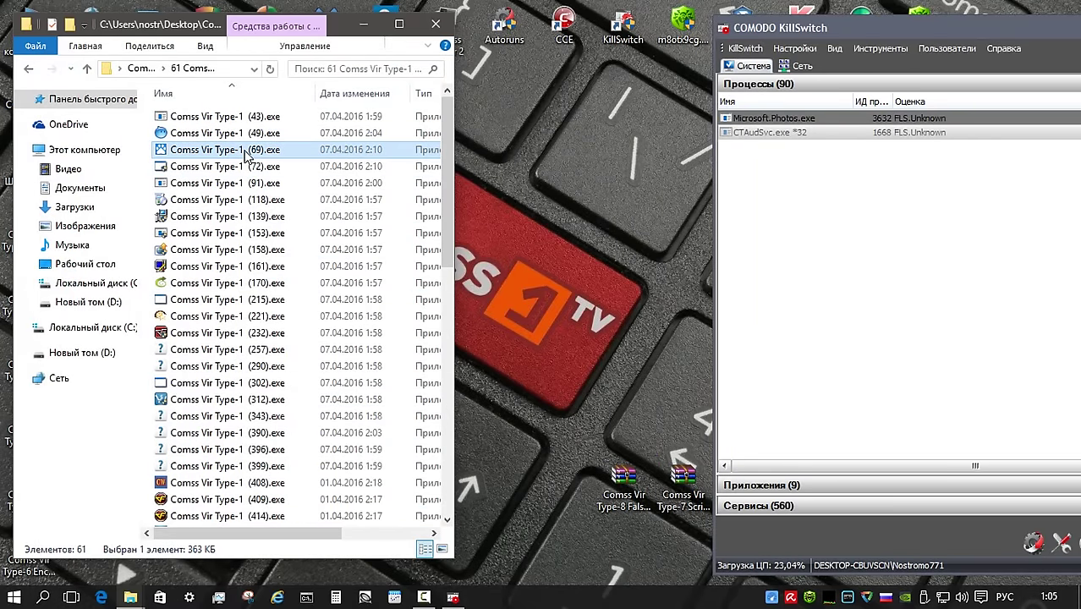
{"action": "right_click", "coordinate": [244, 144]}
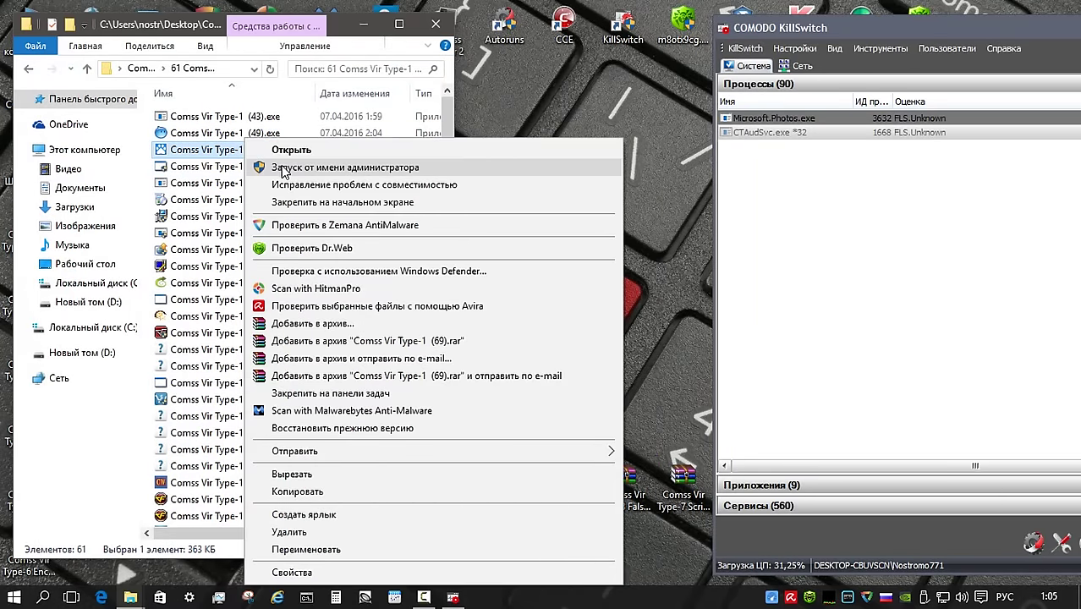
{"action": "left_click", "coordinate": [285, 169]}
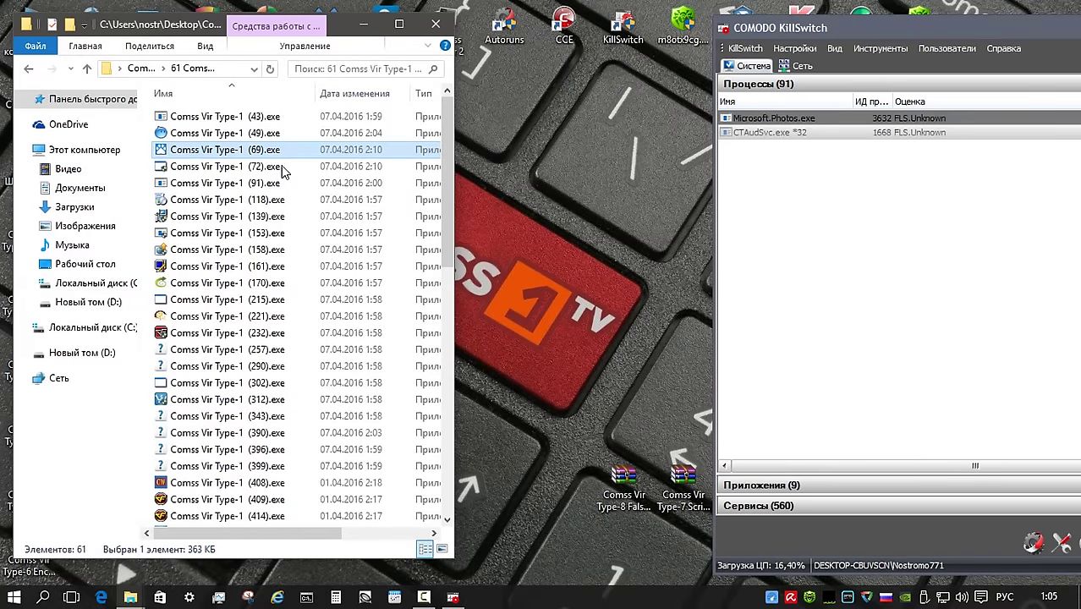
Run the samples Comss Vir Type-1 (72).exe and Comss Vir Type-1 (91).exe as administrator, one after the other
{"action": "left_click", "coordinate": [284, 169]}
{"action": "right_click", "coordinate": [268, 168]}
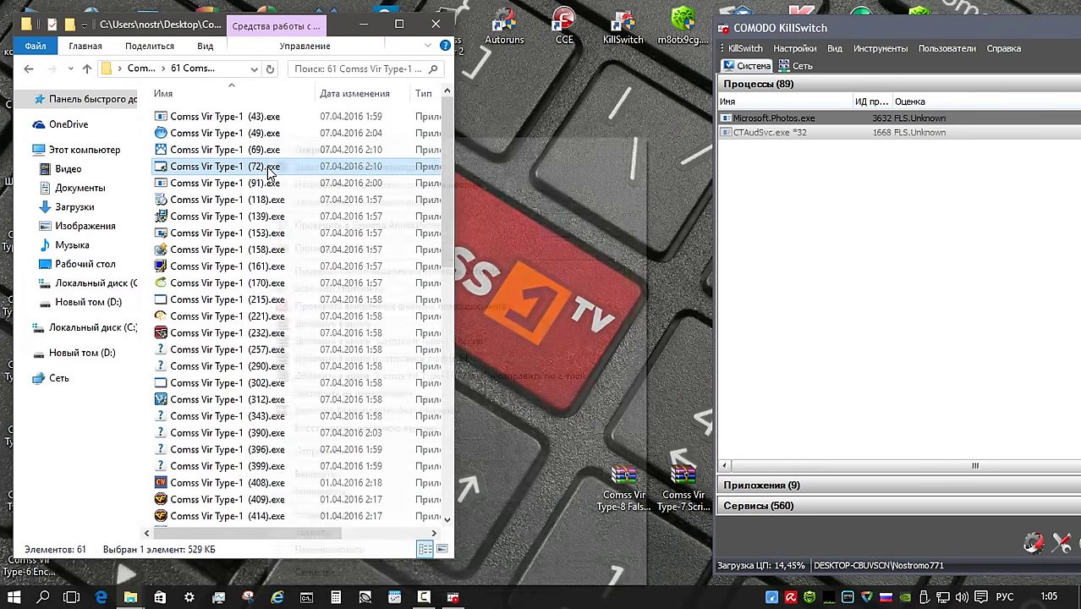
{"action": "left_click", "coordinate": [319, 169]}
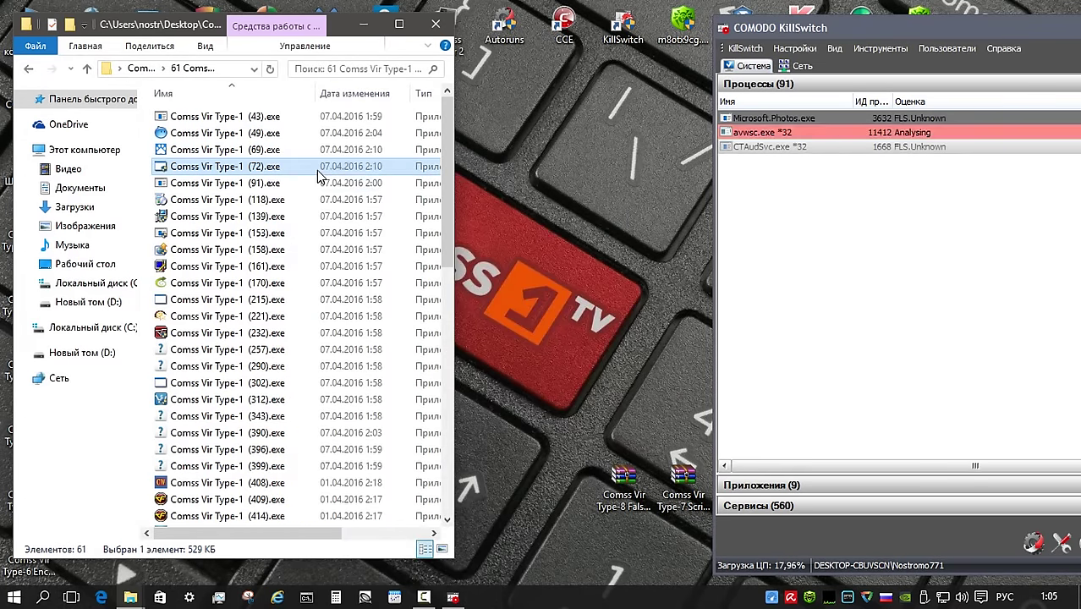
{"action": "left_click", "coordinate": [270, 182]}
{"action": "right_click", "coordinate": [269, 183]}
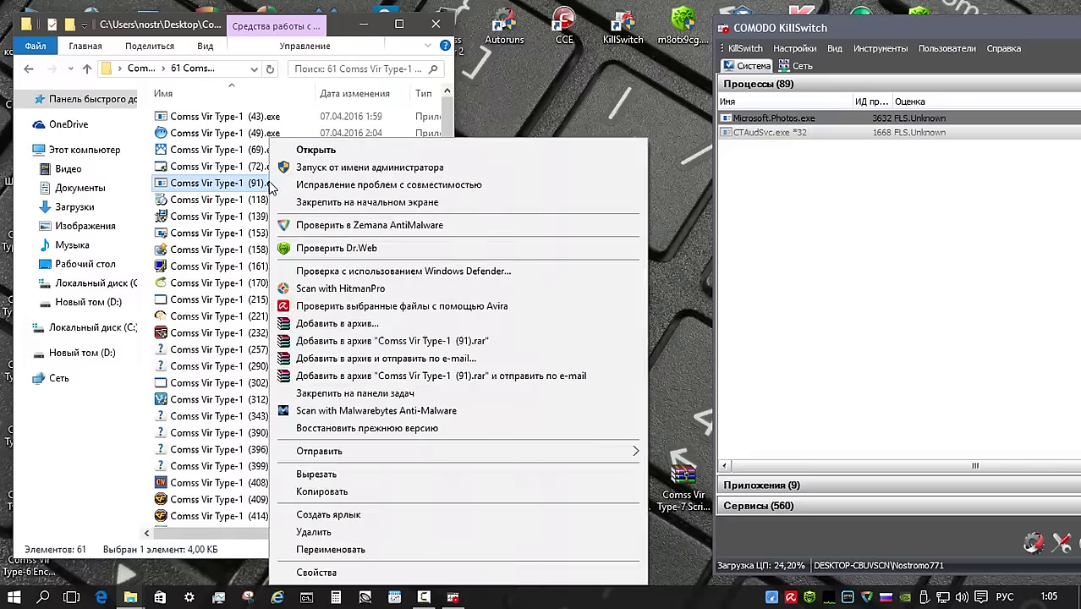
{"action": "left_click", "coordinate": [320, 168]}
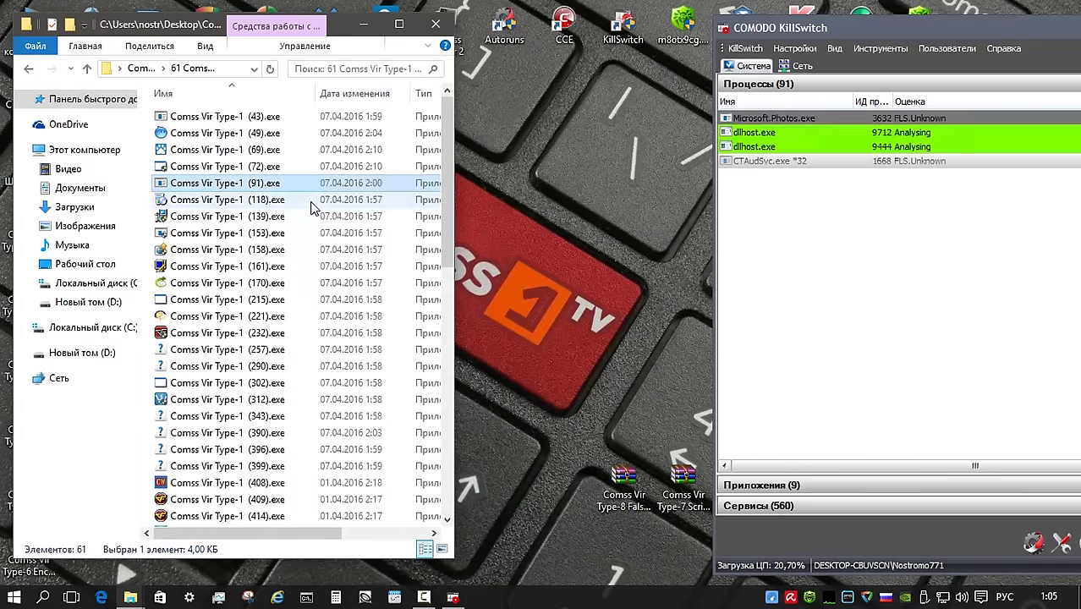
Run the samples Comss Vir Type-1 (118).exe and Comss Vir Type-1 (139).exe as administrator, one after the other
{"action": "left_click", "coordinate": [283, 206]}
{"action": "right_click", "coordinate": [283, 206]}
{"action": "left_click", "coordinate": [320, 166]}
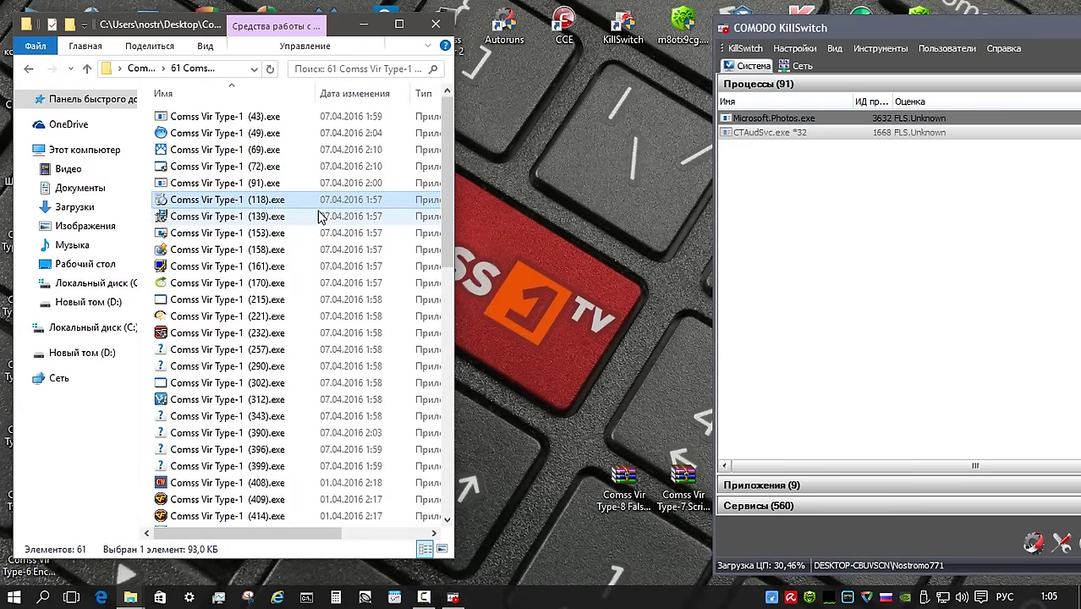
{"action": "left_click", "coordinate": [271, 218]}
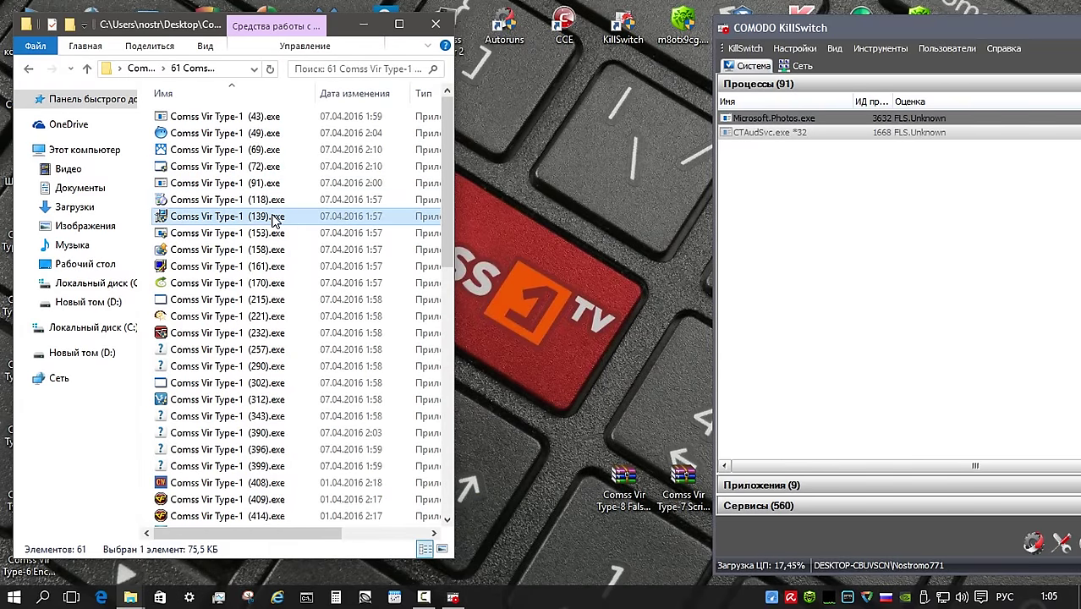
{"action": "right_click", "coordinate": [271, 217]}
{"action": "left_click", "coordinate": [279, 165]}
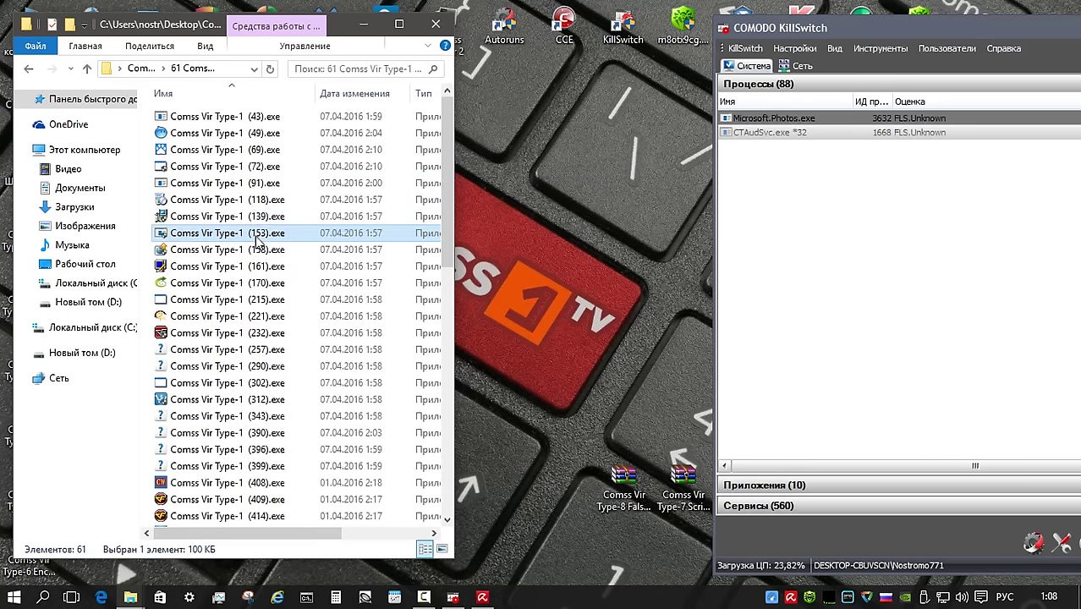
Run the samples Comss Vir Type-1 (153).exe and Comss Vir Type-1 (158).exe as administrator, one after the other
{"action": "right_click", "coordinate": [256, 233]}
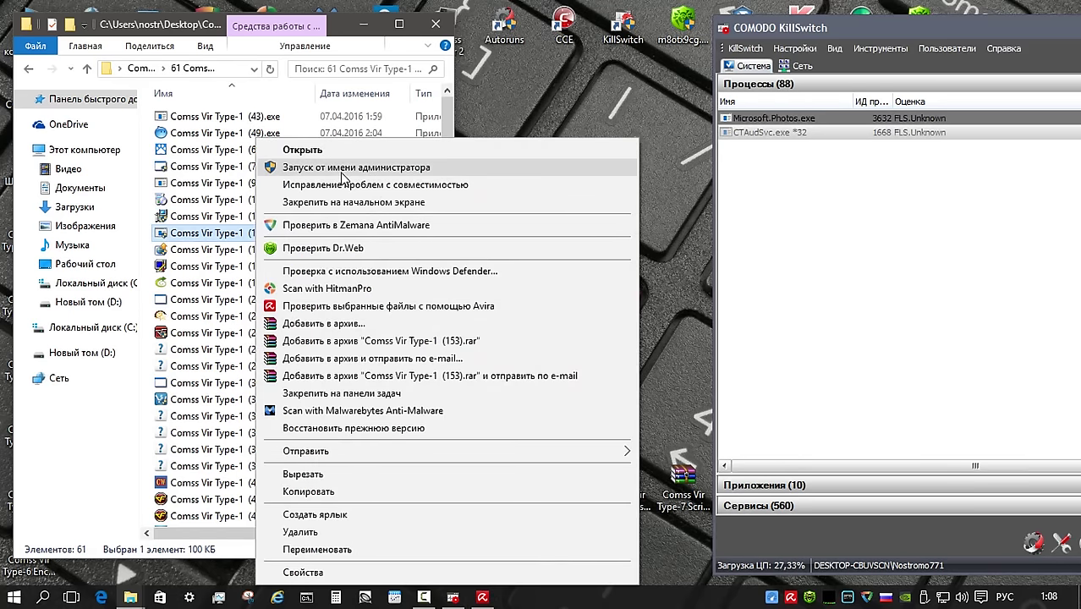
{"action": "left_click", "coordinate": [341, 168]}
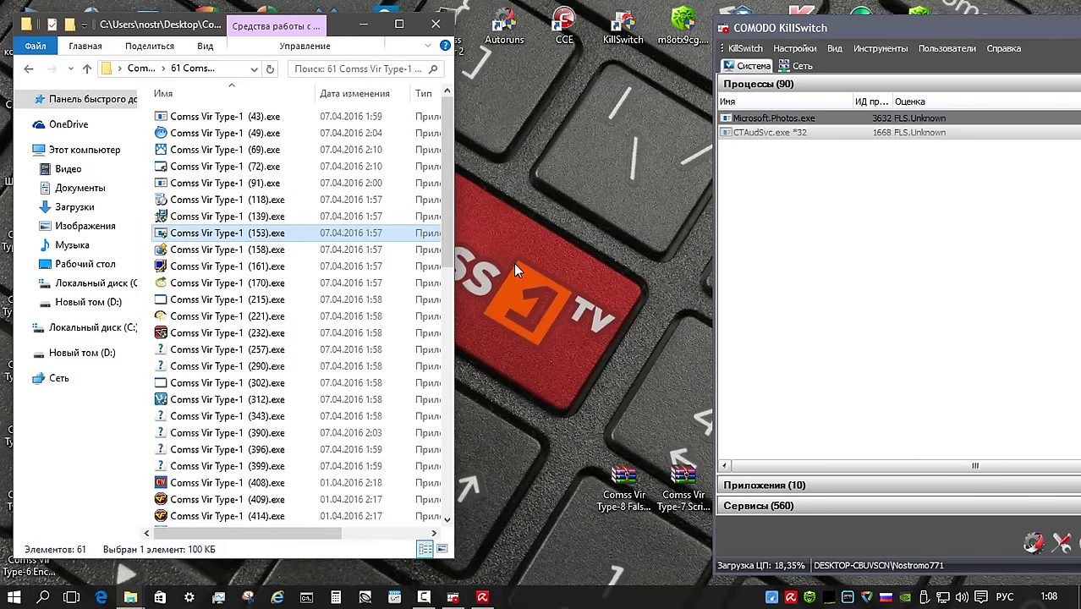
{"action": "left_click", "coordinate": [255, 252]}
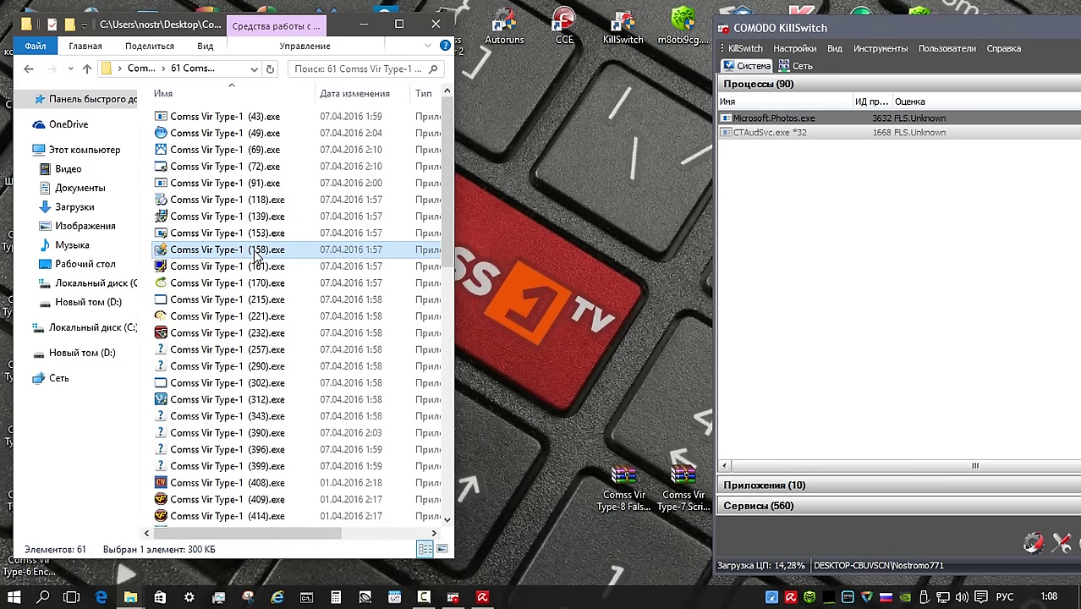
{"action": "right_click", "coordinate": [255, 253]}
{"action": "left_click", "coordinate": [279, 166]}
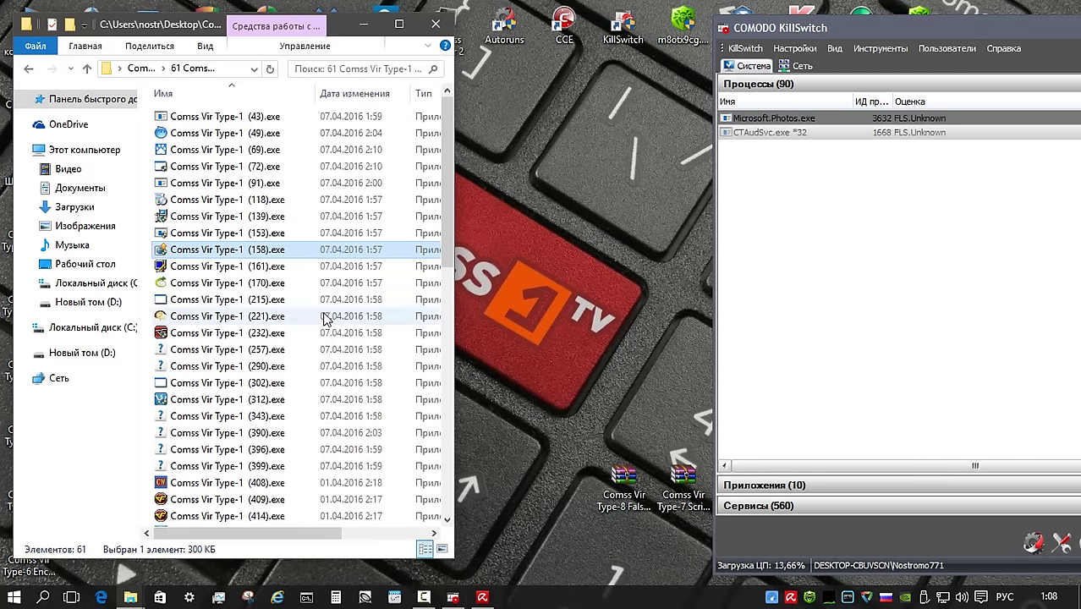
Run the samples Comss Vir Type-1 (161).exe and Comss Vir Type-1 (170).exe as administrator, one after the other
{"action": "left_click", "coordinate": [245, 265]}
{"action": "right_click", "coordinate": [244, 265]}
{"action": "left_click", "coordinate": [279, 167]}
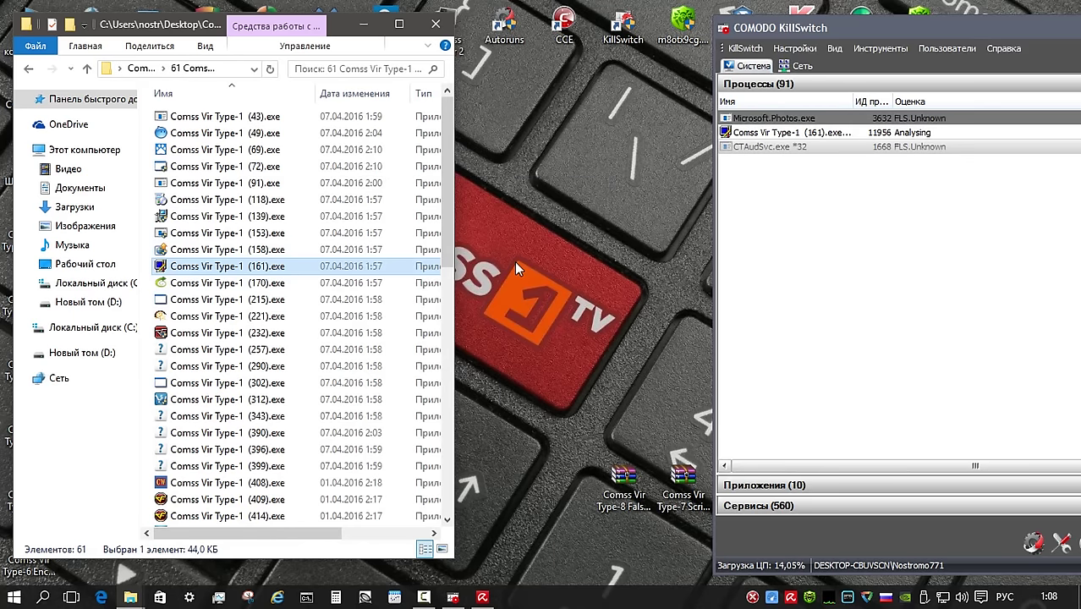
{"action": "left_click", "coordinate": [269, 283]}
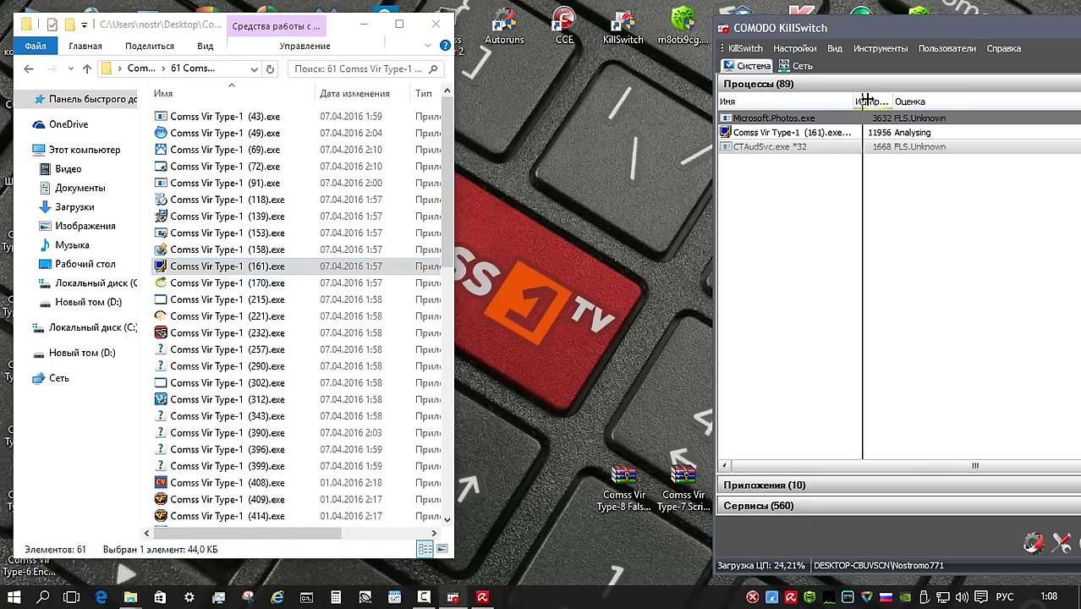
{"action": "right_click", "coordinate": [269, 282]}
{"action": "left_click", "coordinate": [279, 167]}
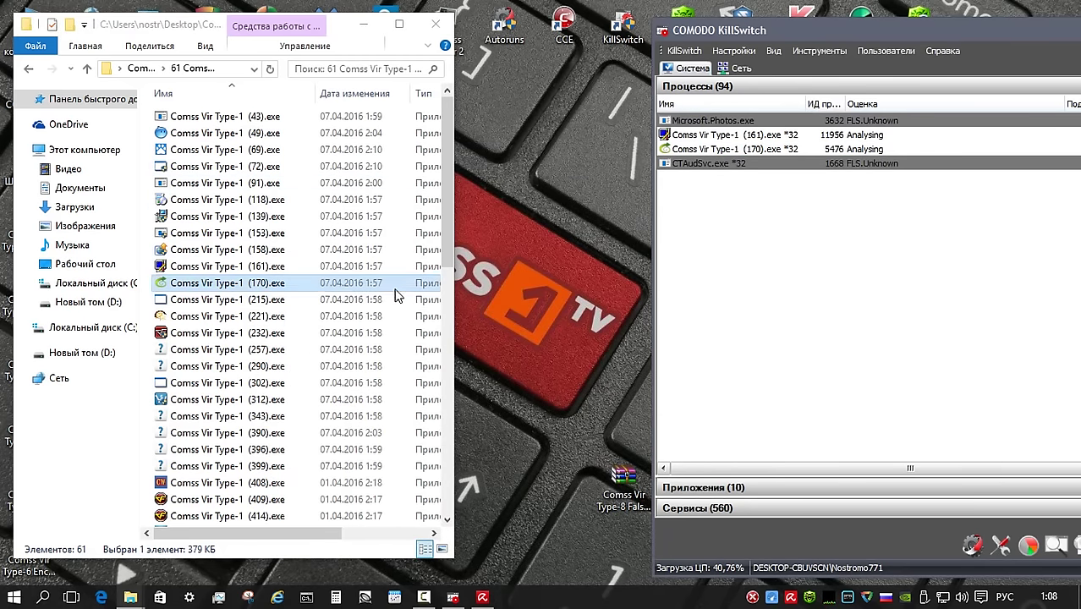
Check the new red notification-area item and run the sample Comss Vir Type-1 (215).exe as administrator
{"action": "left_click", "coordinate": [751, 598]}
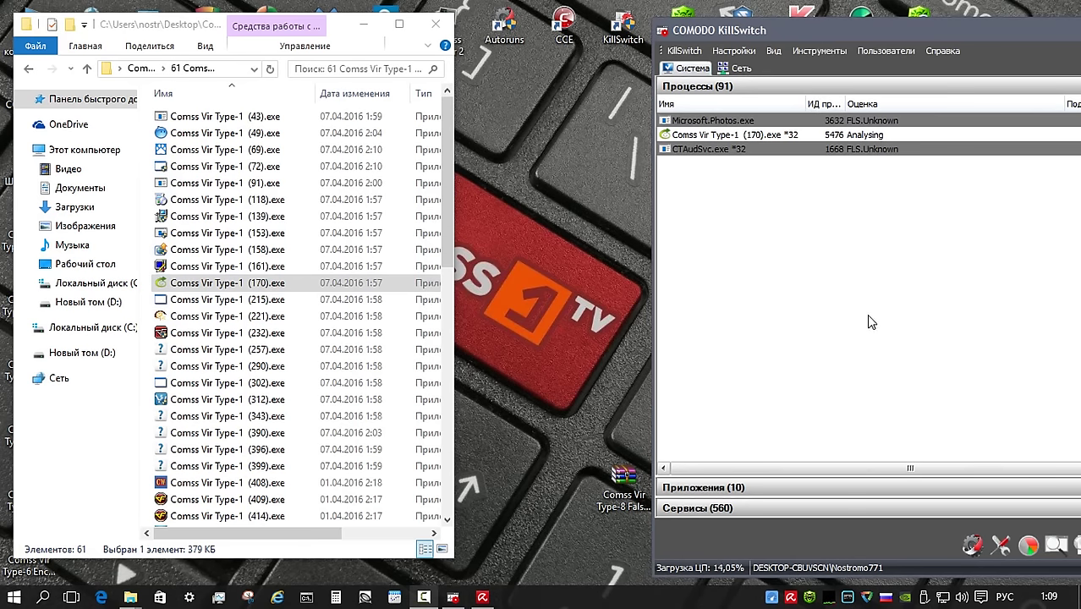
{"action": "right_click", "coordinate": [272, 299]}
{"action": "left_click", "coordinate": [364, 176]}
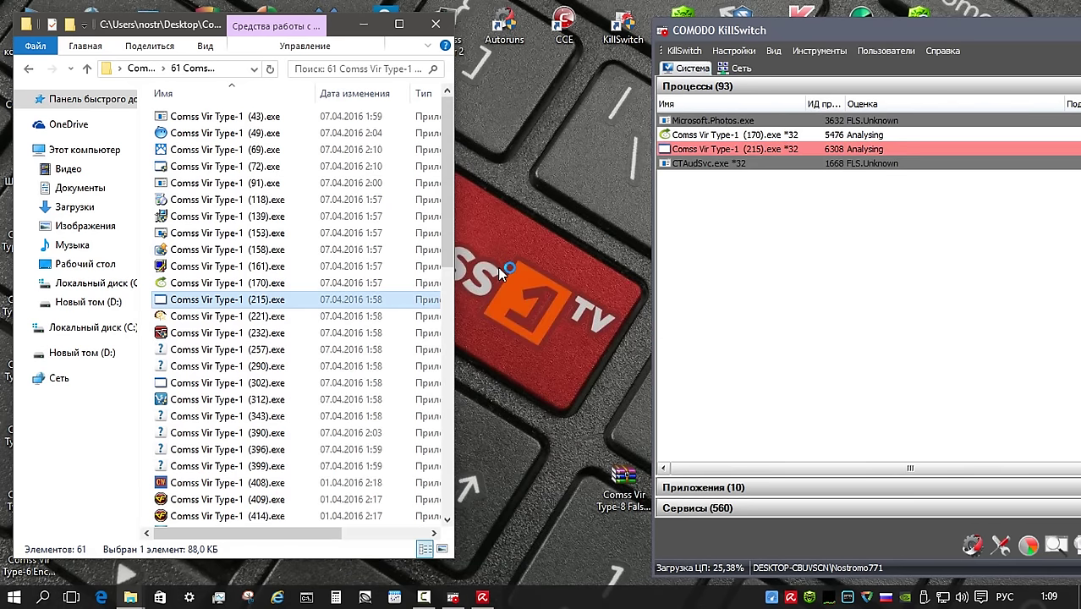
Run the samples Comss Vir Type-1 (221).exe and Comss Vir Type-1 (232).exe as administrator, closing the extra folder window between them
{"action": "right_click", "coordinate": [260, 317]}
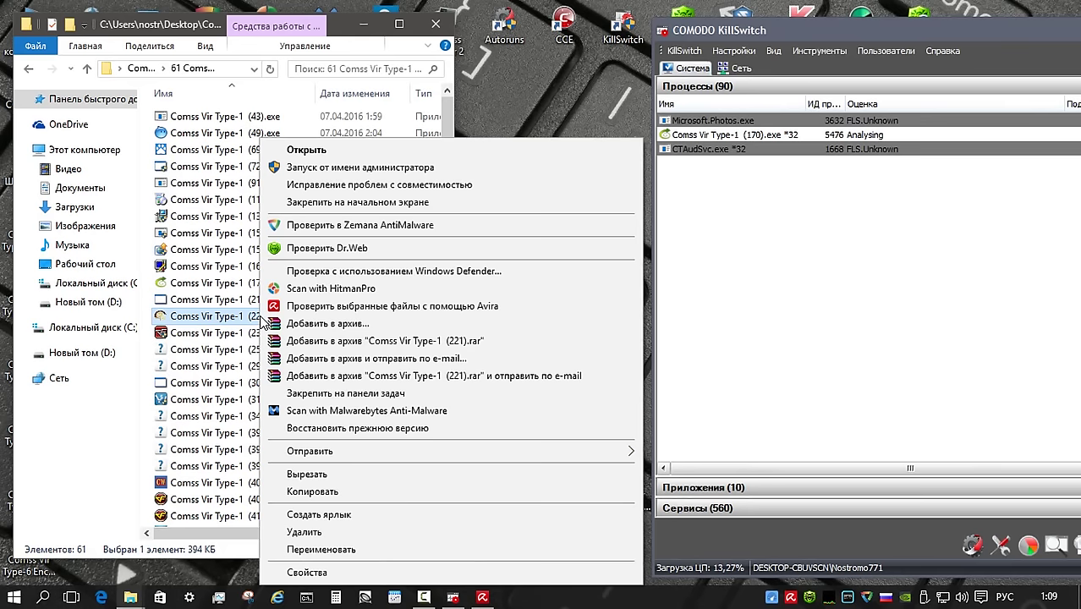
{"action": "left_click", "coordinate": [325, 168]}
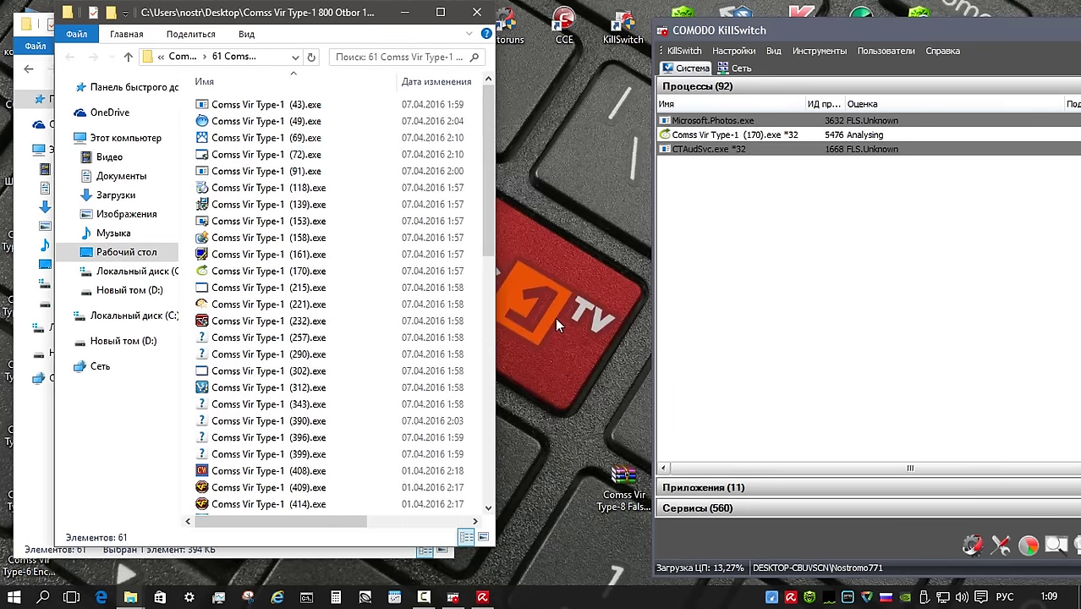
{"action": "left_click", "coordinate": [478, 13]}
{"action": "left_click", "coordinate": [269, 334]}
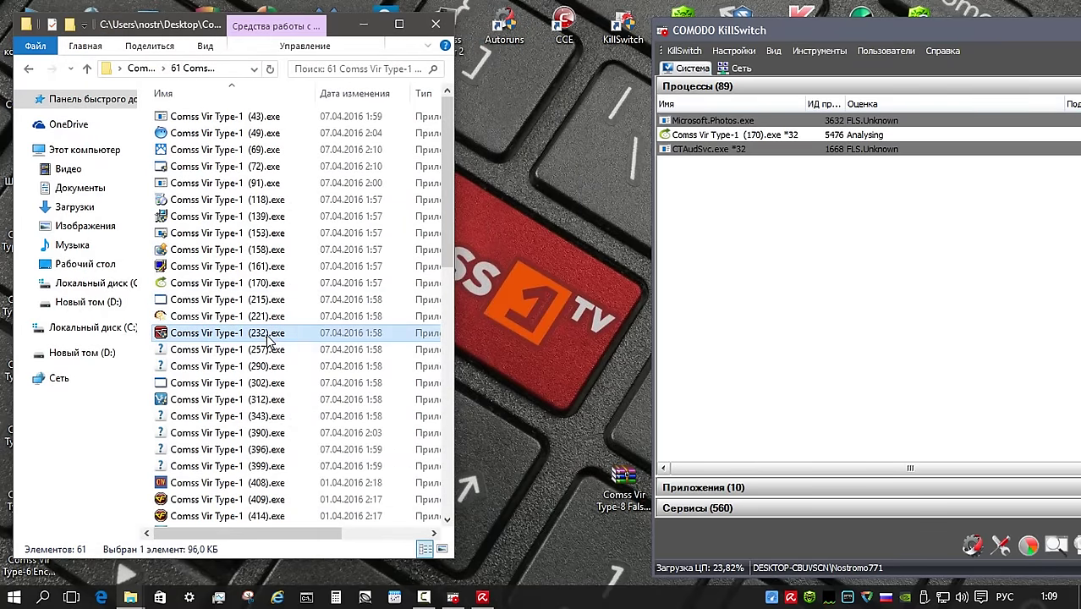
{"action": "right_click", "coordinate": [269, 341]}
{"action": "left_click", "coordinate": [344, 173]}
Run Comss Vir Type-1 (257).exe as administrator, check its Adobe Help Viewer information, and run Comss Vir Type-1 (290).exe as administrator
{"action": "right_click", "coordinate": [285, 350]}
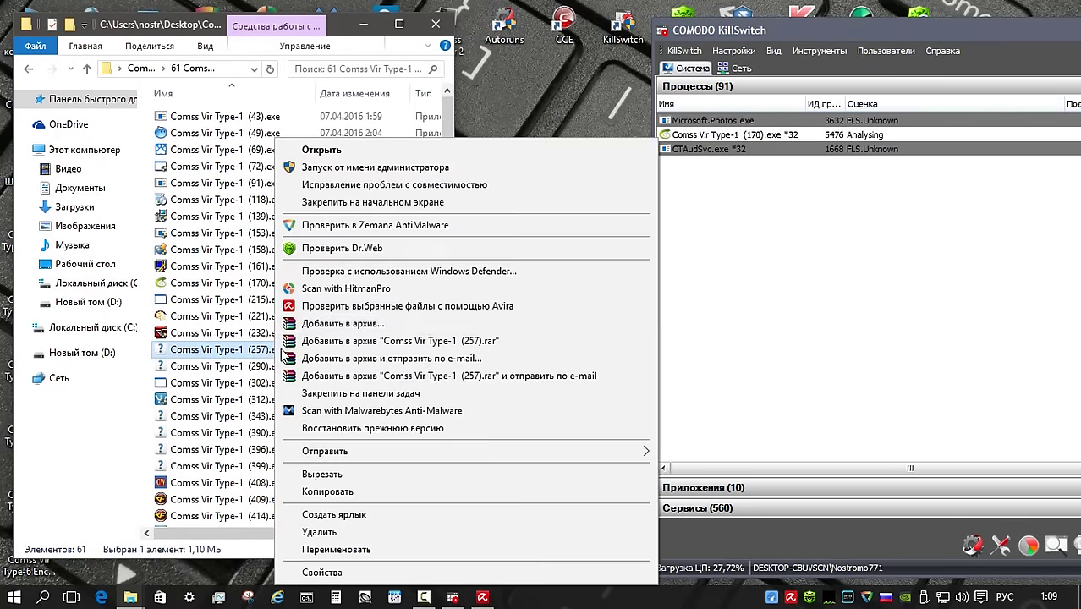
{"action": "left_click", "coordinate": [357, 169]}
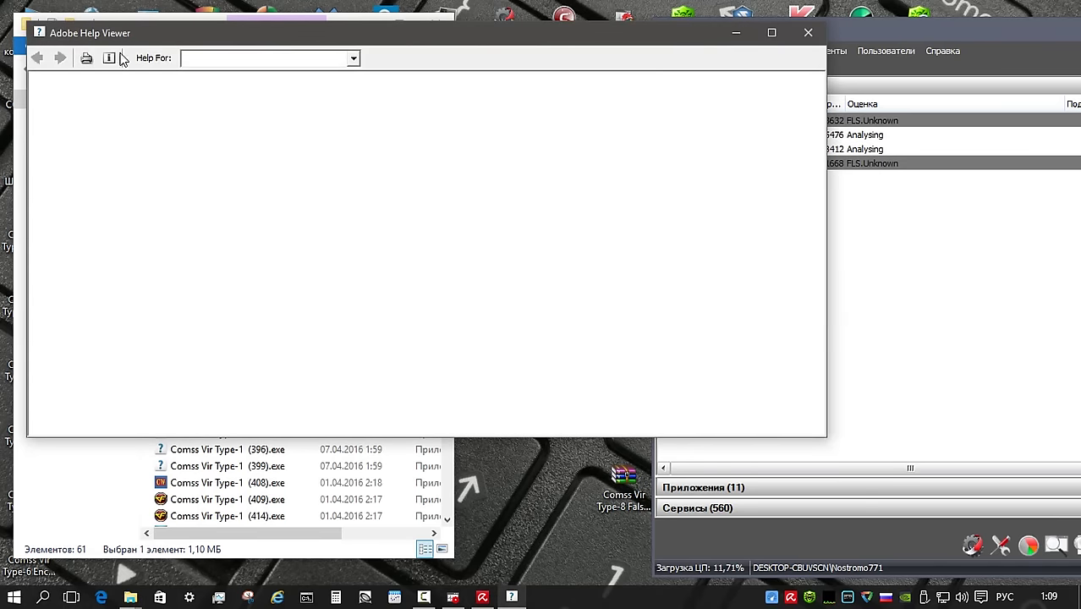
{"action": "left_click", "coordinate": [109, 58]}
{"action": "left_click", "coordinate": [415, 327]}
{"action": "right_click", "coordinate": [271, 365]}
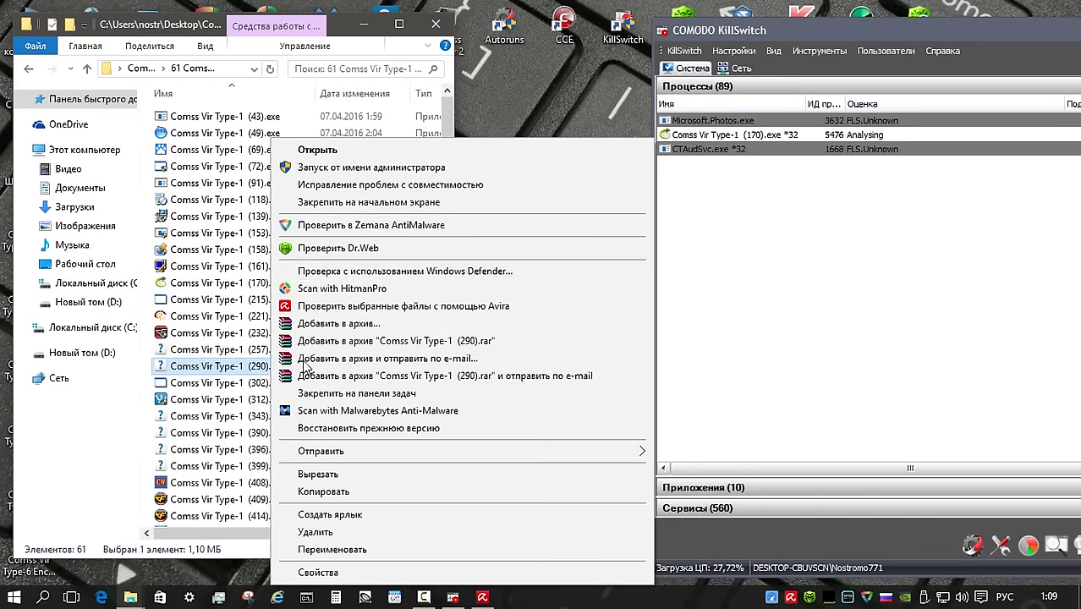
{"action": "left_click", "coordinate": [372, 168]}
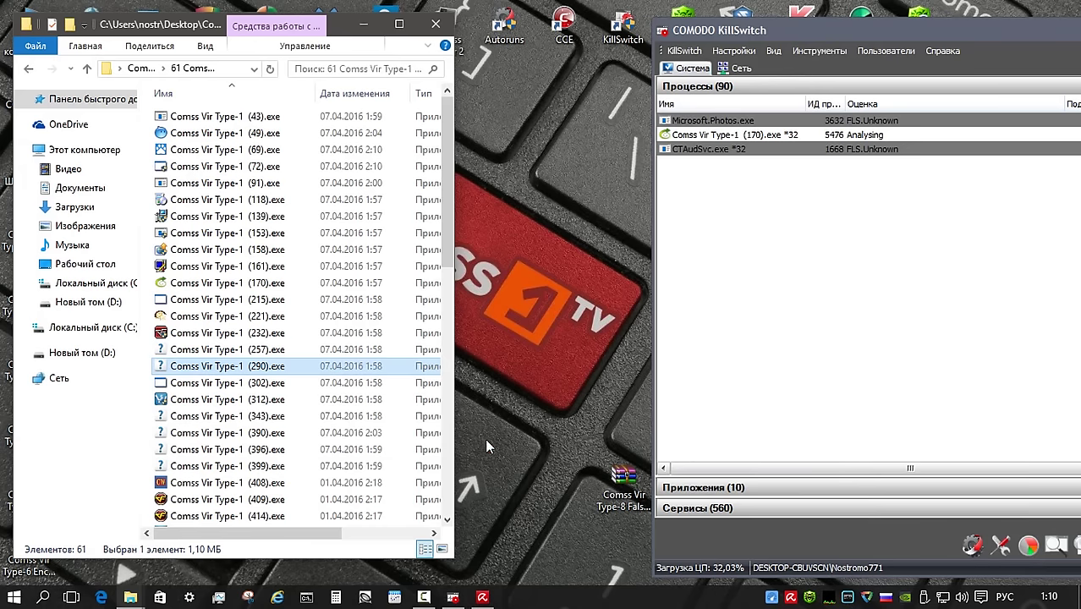
Run the samples Comss Vir Type-1 (302).exe and Comss Vir Type-1 (312).exe as administrator, one after the other
{"action": "right_click", "coordinate": [239, 382]}
{"action": "left_click", "coordinate": [336, 167]}
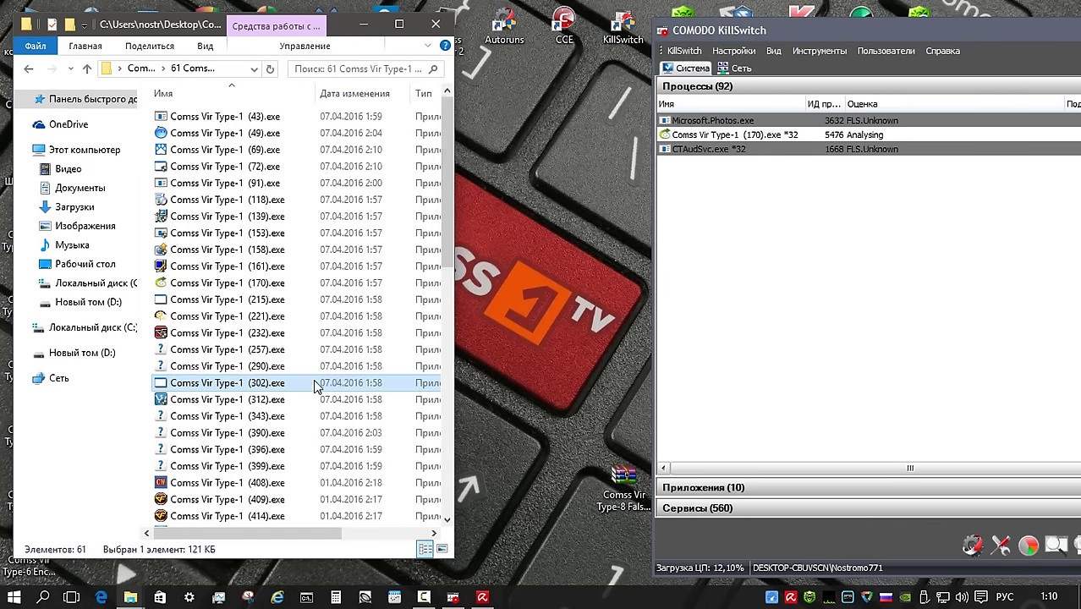
{"action": "right_click", "coordinate": [257, 401]}
{"action": "left_click", "coordinate": [338, 167]}
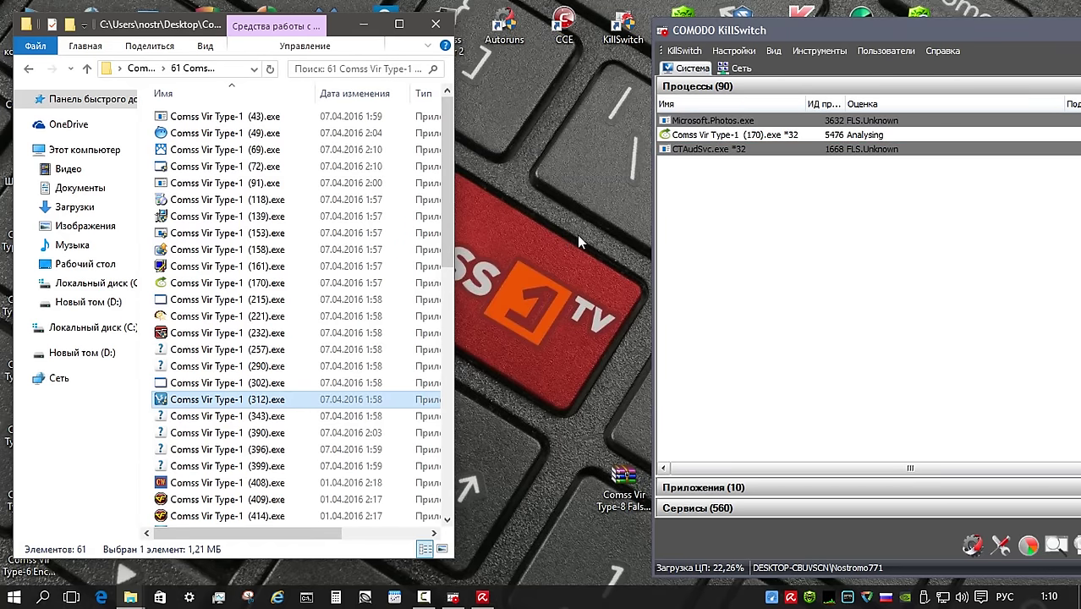
Run the samples Comss Vir Type-1 (343).exe and Comss Vir Type-1 (390).exe as administrator, dismissing the Adobe Help Viewer window of each
{"action": "right_click", "coordinate": [259, 416]}
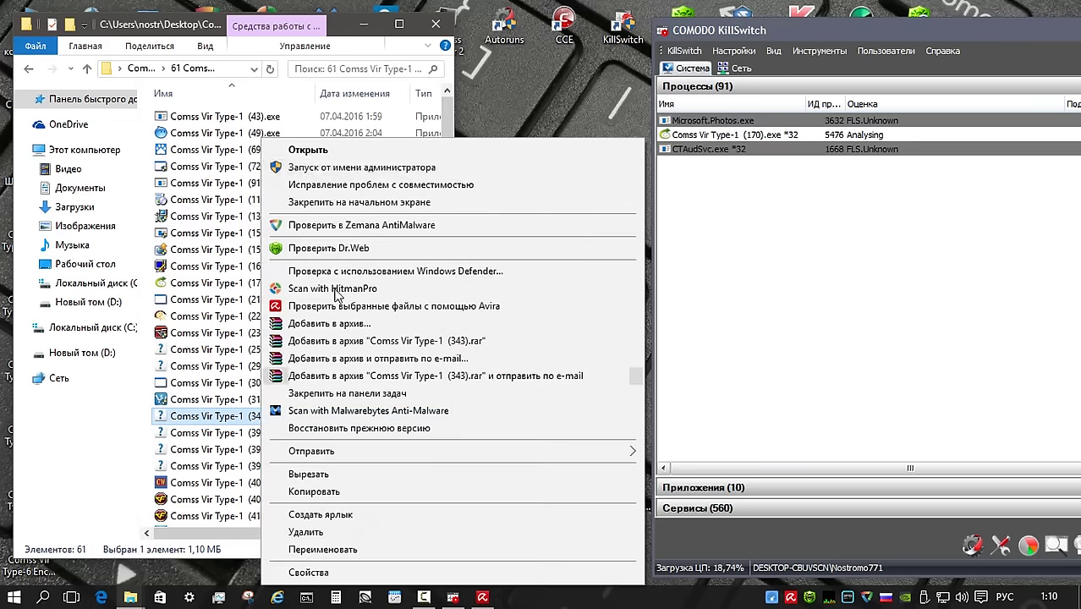
{"action": "left_click", "coordinate": [358, 170]}
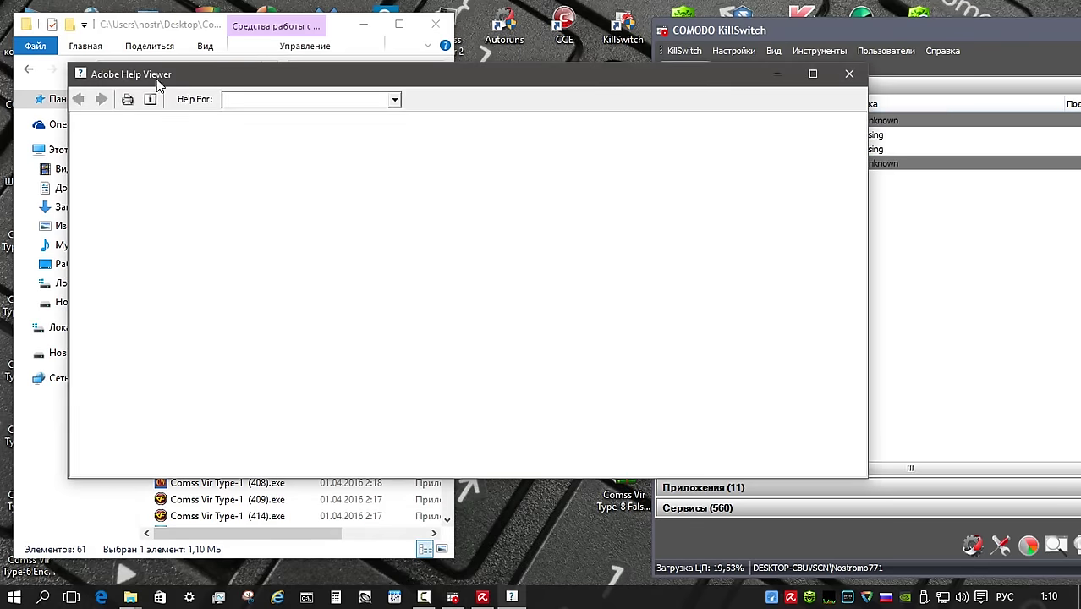
{"action": "left_click", "coordinate": [150, 99]}
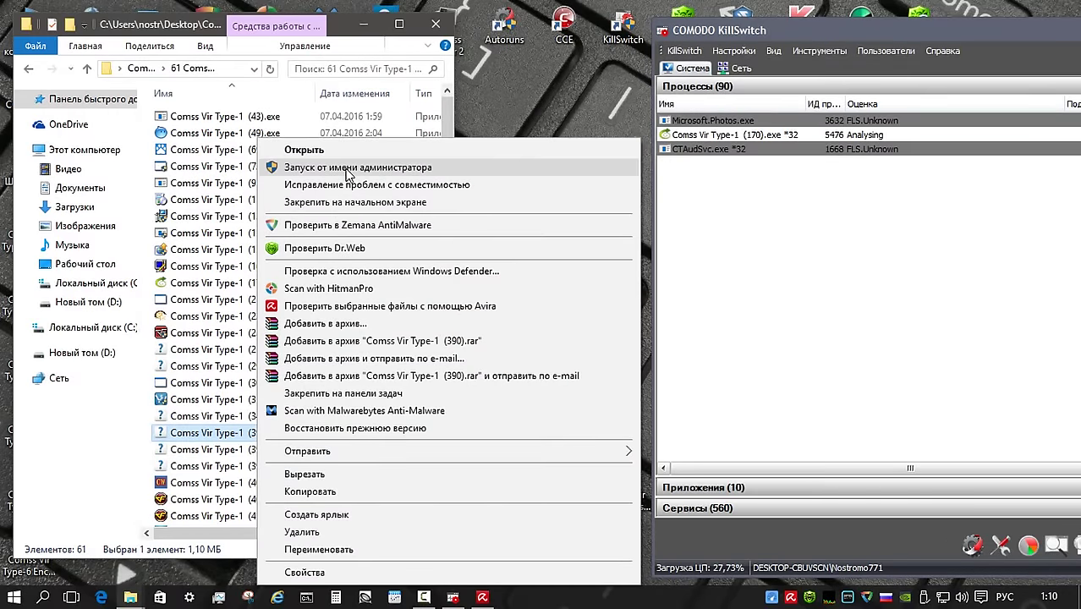
{"action": "left_click", "coordinate": [355, 169]}
{"action": "left_click", "coordinate": [871, 95]}
Run the samples Comss Vir Type-1 (396).exe and Comss Vir Type-1 (399).exe as administrator, closing each Adobe Help Viewer window
{"action": "right_click", "coordinate": [269, 447]}
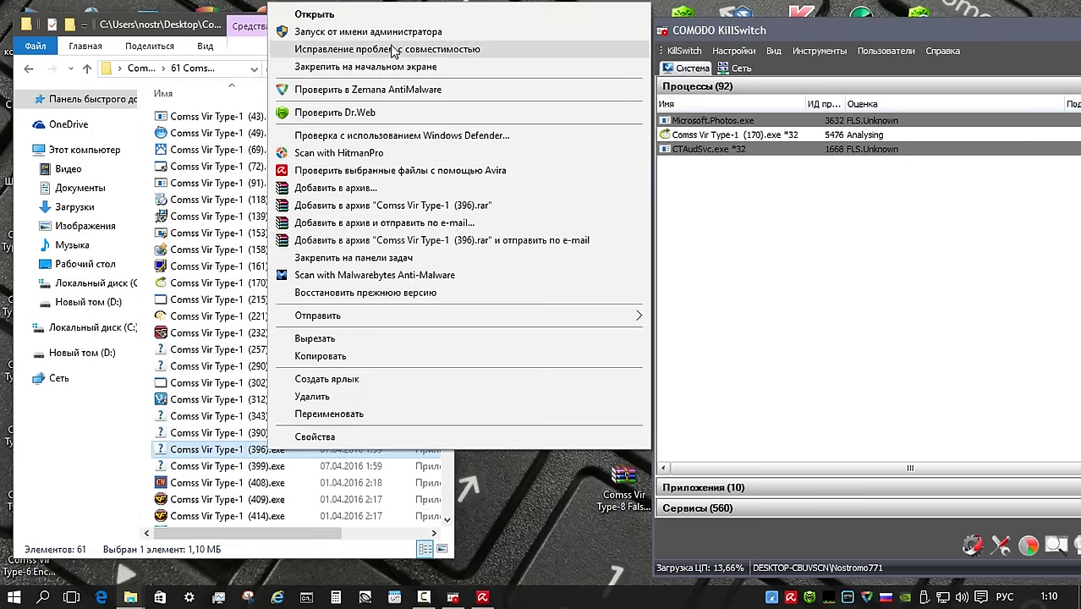
{"action": "left_click", "coordinate": [363, 31]}
{"action": "left_click", "coordinate": [890, 116]}
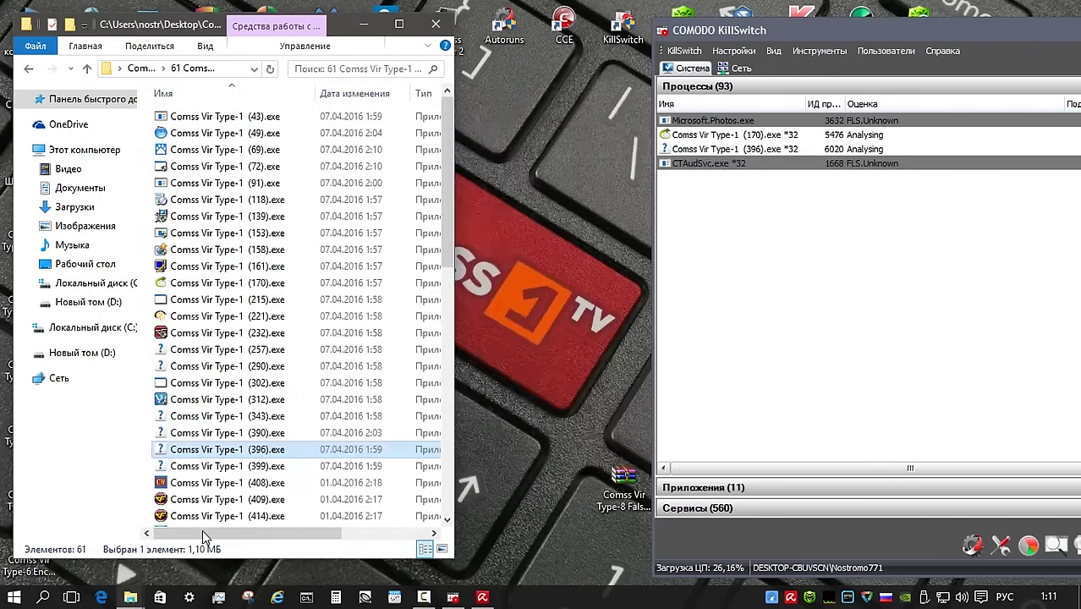
{"action": "right_click", "coordinate": [239, 464]}
{"action": "left_click", "coordinate": [409, 48]}
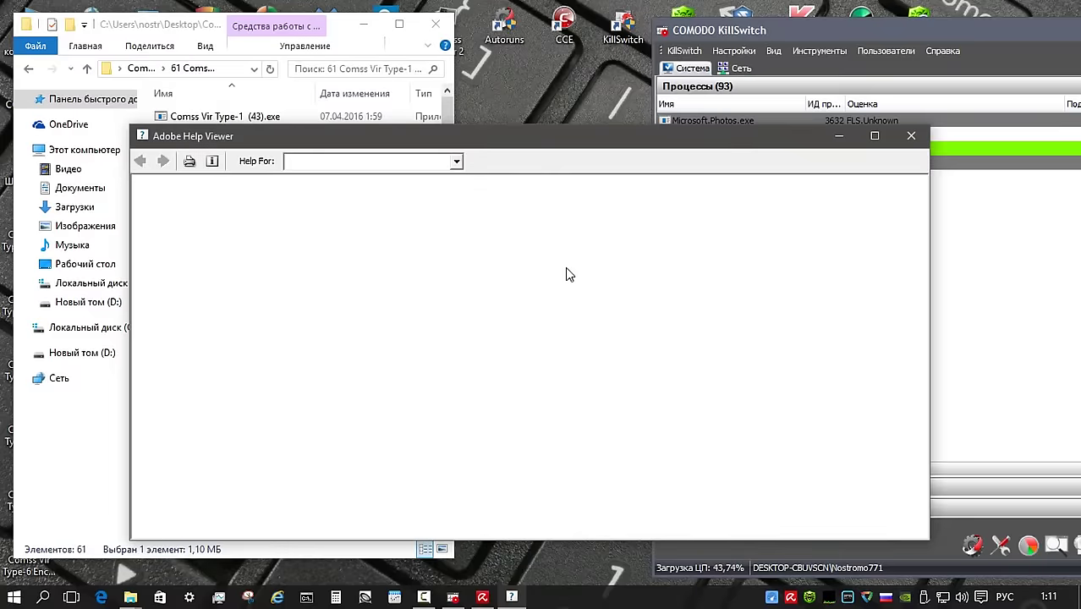
{"action": "left_click", "coordinate": [917, 142]}
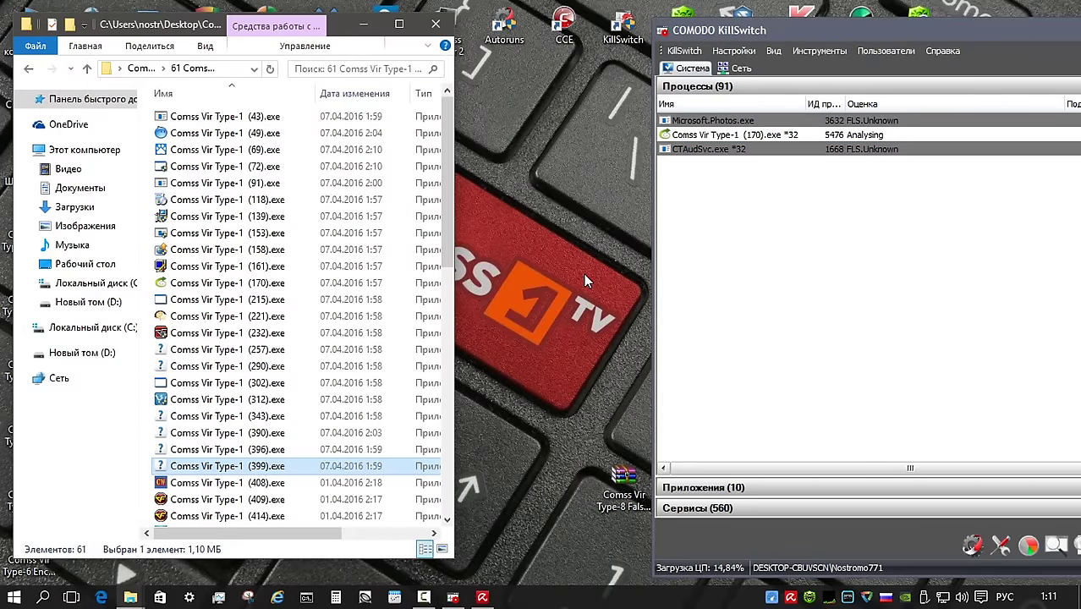
Run the samples Comss Vir Type-1 (408).exe and Comss Vir Type-1 (409).exe as administrator and dismiss the resulting message box
{"action": "scroll", "coordinate": [254, 160], "scroll_direction": "down", "scroll_amount": 6}
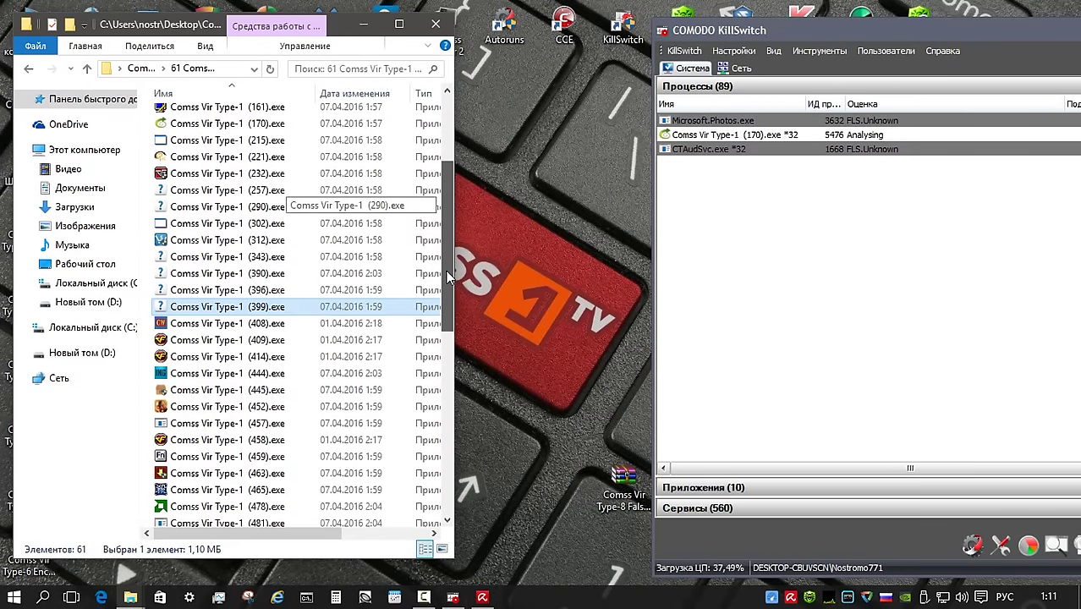
{"action": "right_click", "coordinate": [262, 161]}
{"action": "left_click", "coordinate": [324, 169]}
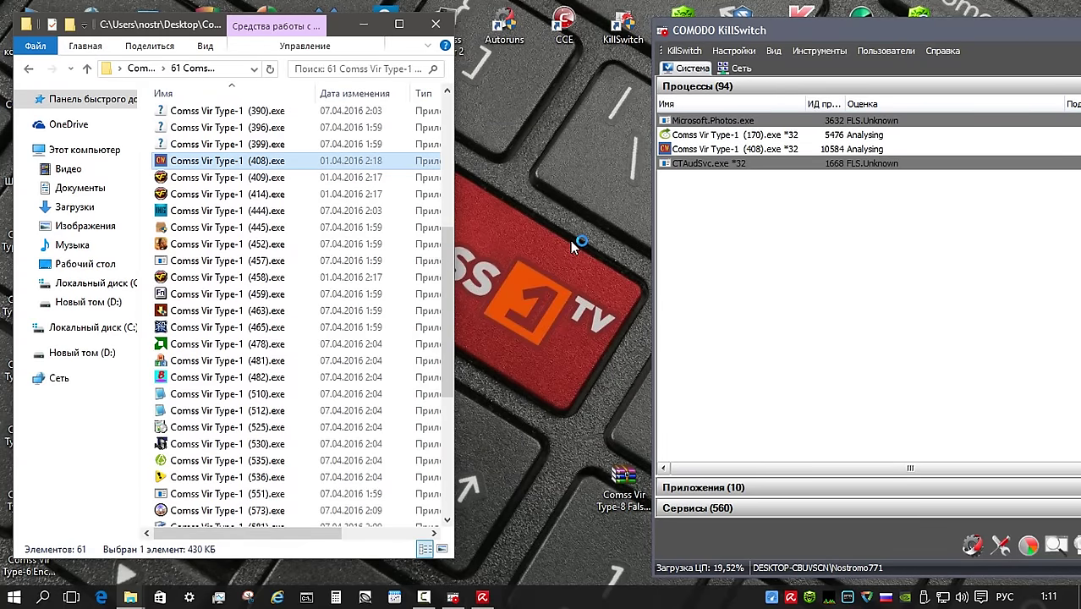
{"action": "right_click", "coordinate": [267, 178]}
{"action": "left_click", "coordinate": [324, 166]}
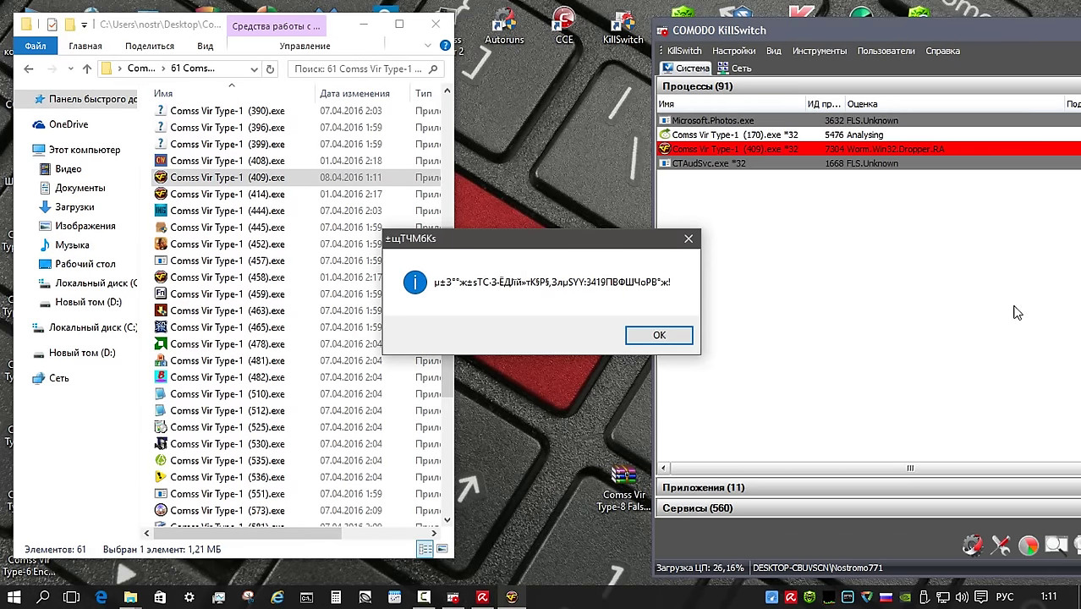
{"action": "left_click", "coordinate": [650, 335]}
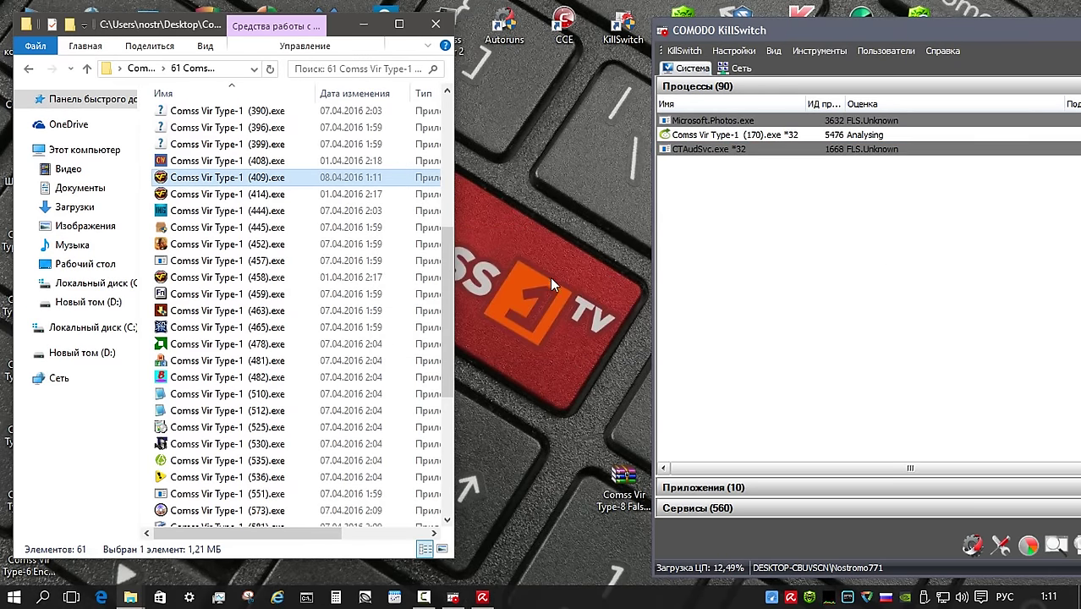
Run the sample Comss Vir Type-1 (414).exe as administrator and close its message box
{"action": "right_click", "coordinate": [264, 194]}
{"action": "left_click", "coordinate": [327, 172]}
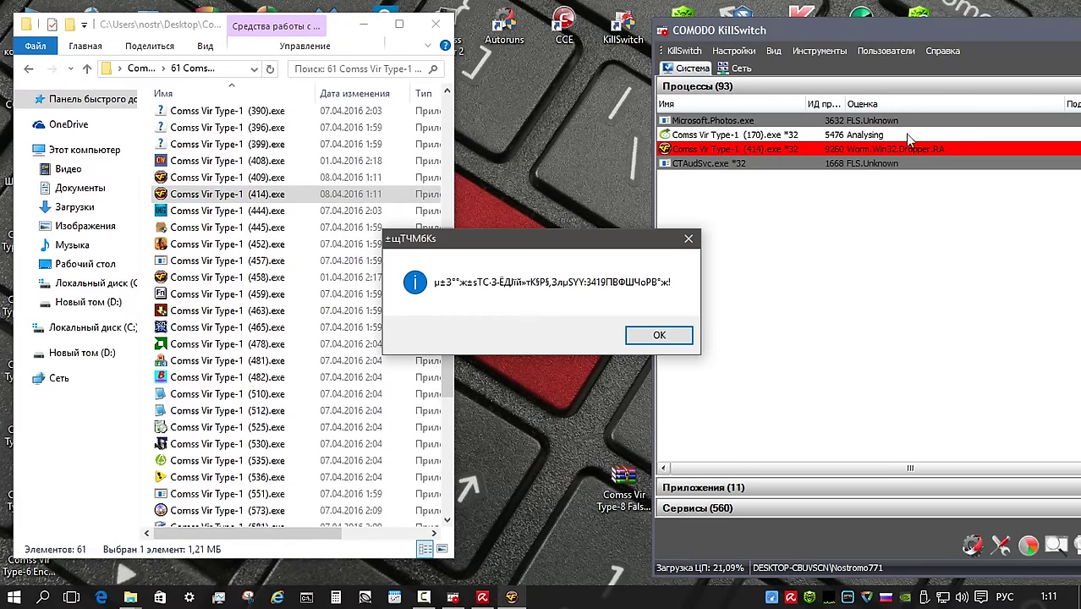
{"action": "left_click", "coordinate": [689, 239]}
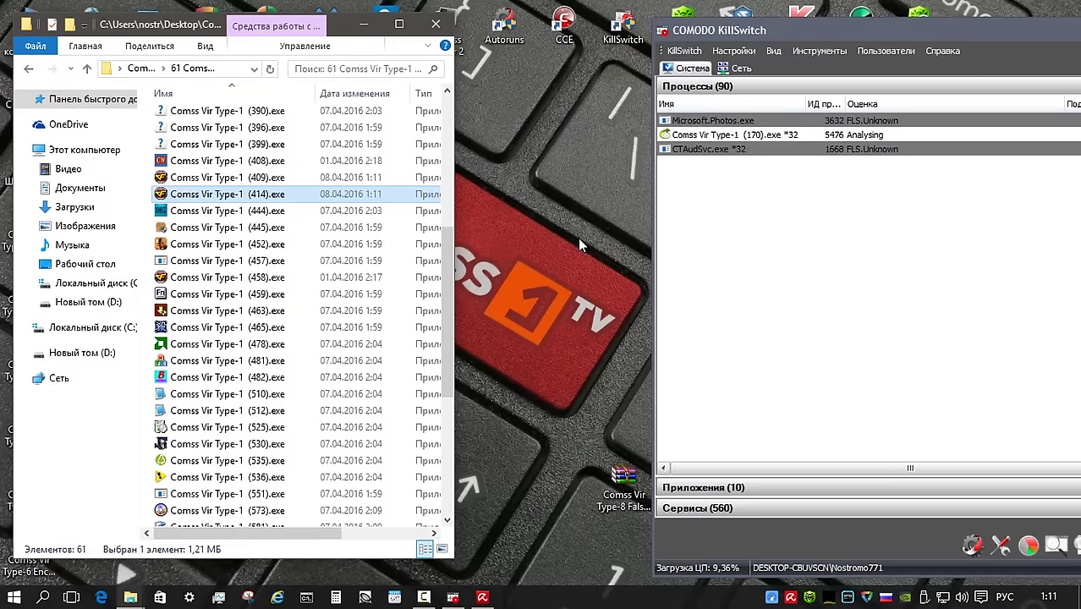
Run the sample Comss Vir Type-1 (444).exe as administrator, view its program's information dialog and dismiss it
{"action": "right_click", "coordinate": [271, 212]}
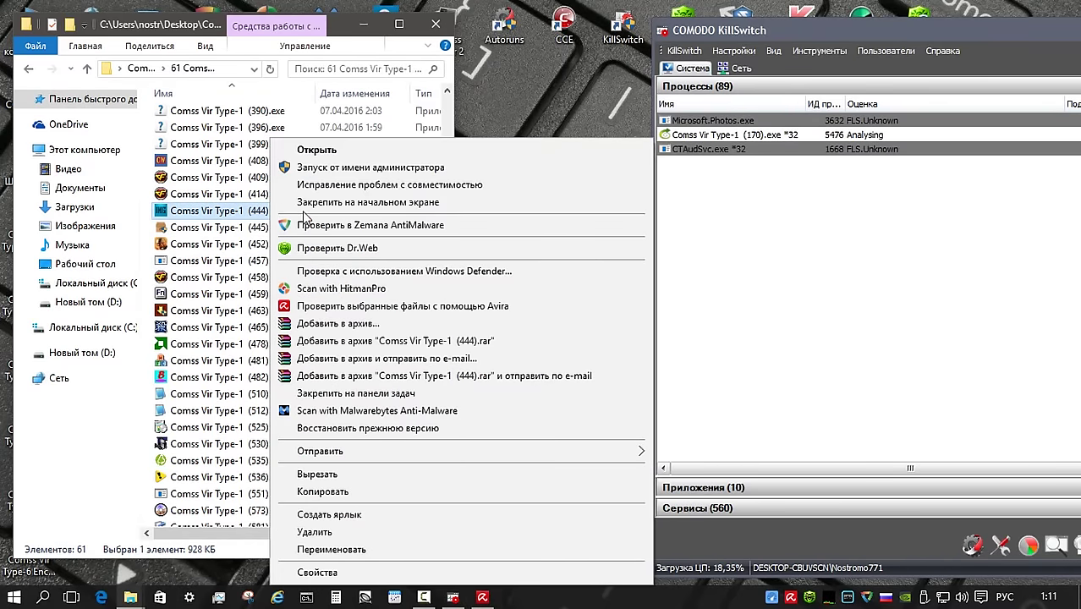
{"action": "left_click", "coordinate": [369, 169]}
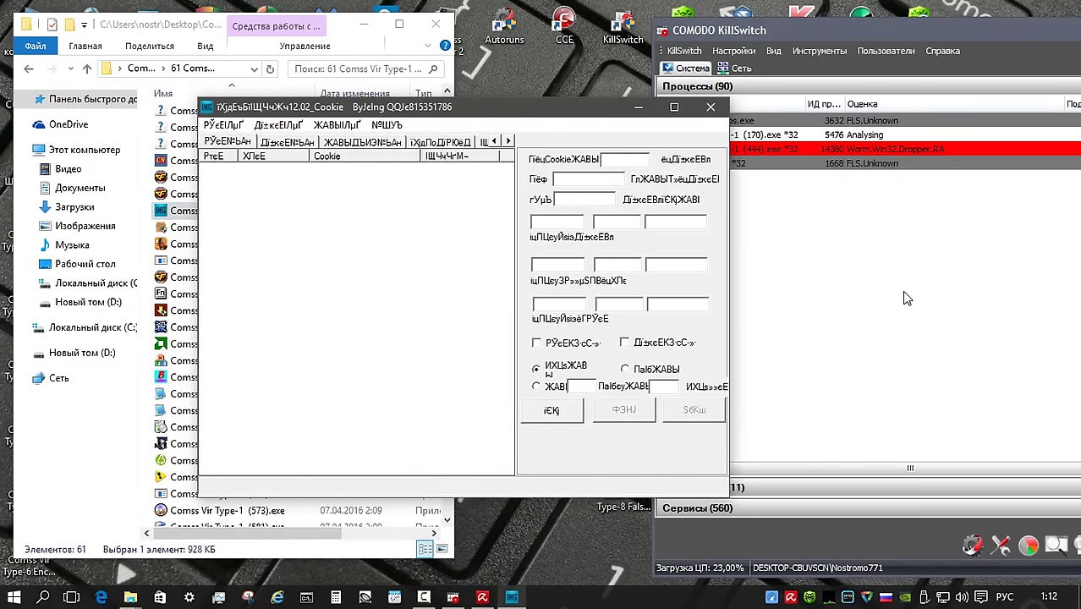
{"action": "left_click", "coordinate": [279, 125]}
{"action": "left_click", "coordinate": [406, 142]}
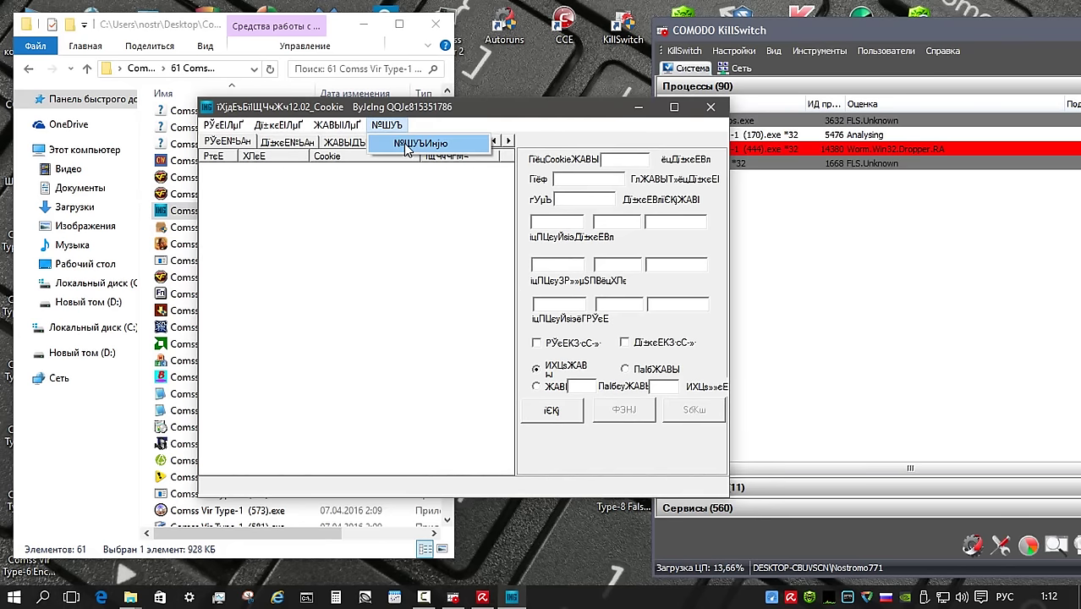
{"action": "left_click", "coordinate": [405, 142]}
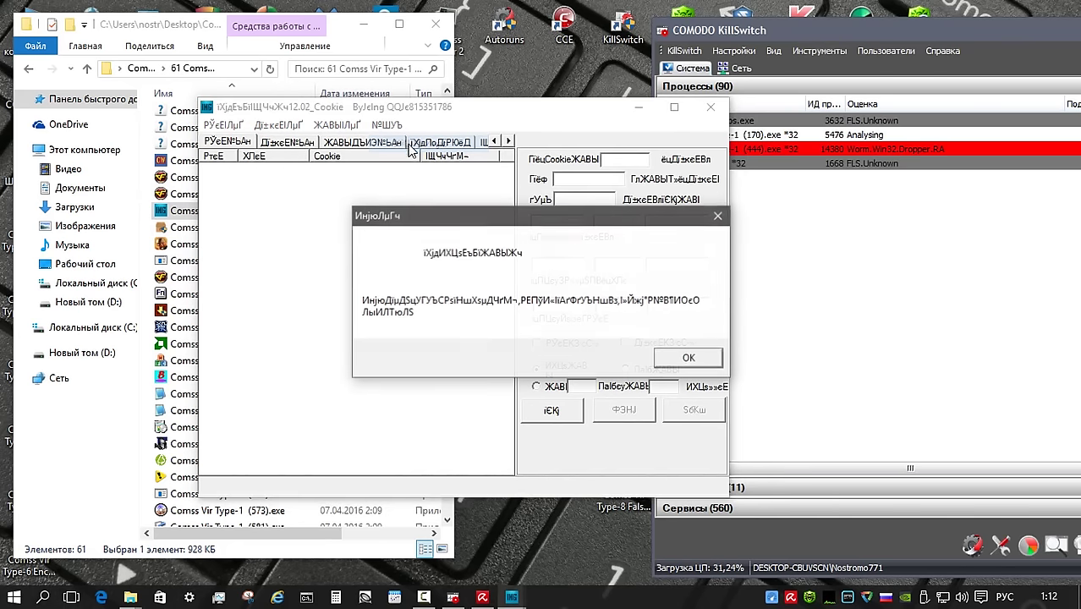
{"action": "left_click", "coordinate": [689, 358]}
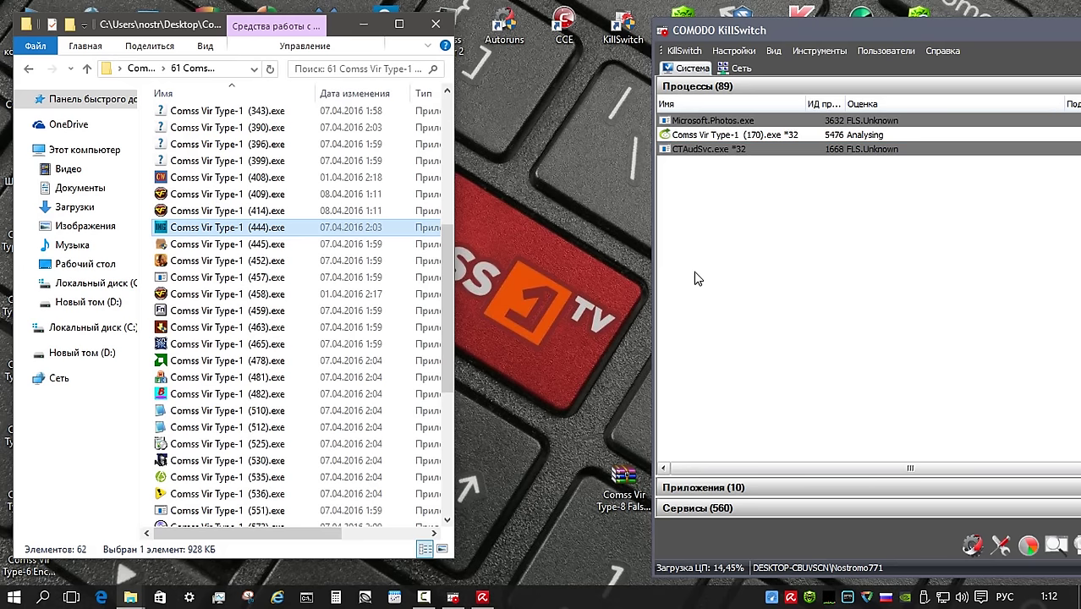
Run Comss Vir Type-1 (445).exe as administrator, cancel its Clean Ad Assistant uninstall, and mark the program as correctly installed
{"action": "right_click", "coordinate": [251, 244]}
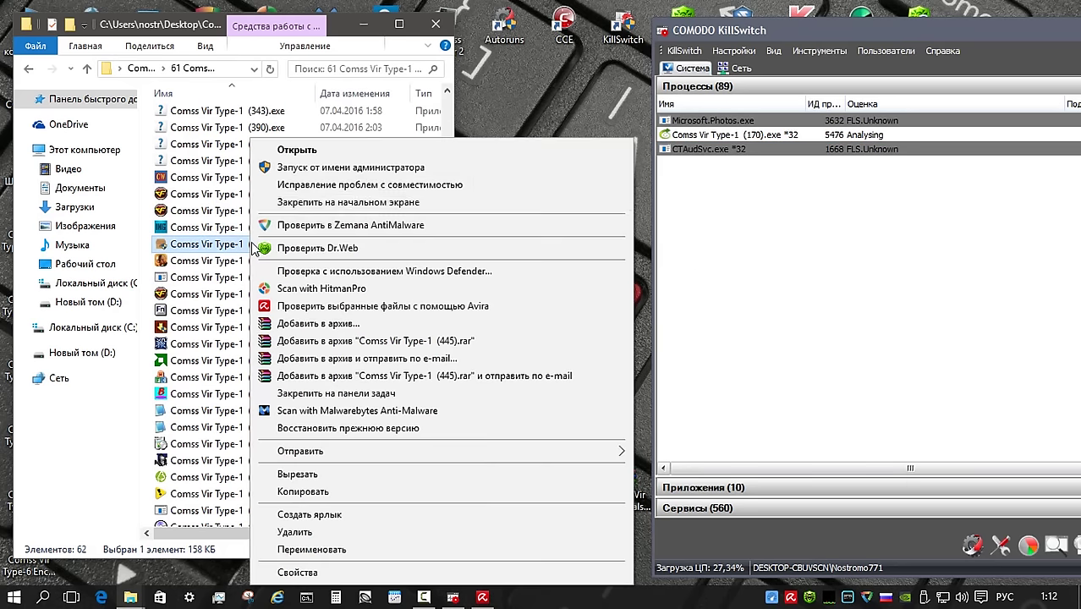
{"action": "left_click", "coordinate": [309, 170]}
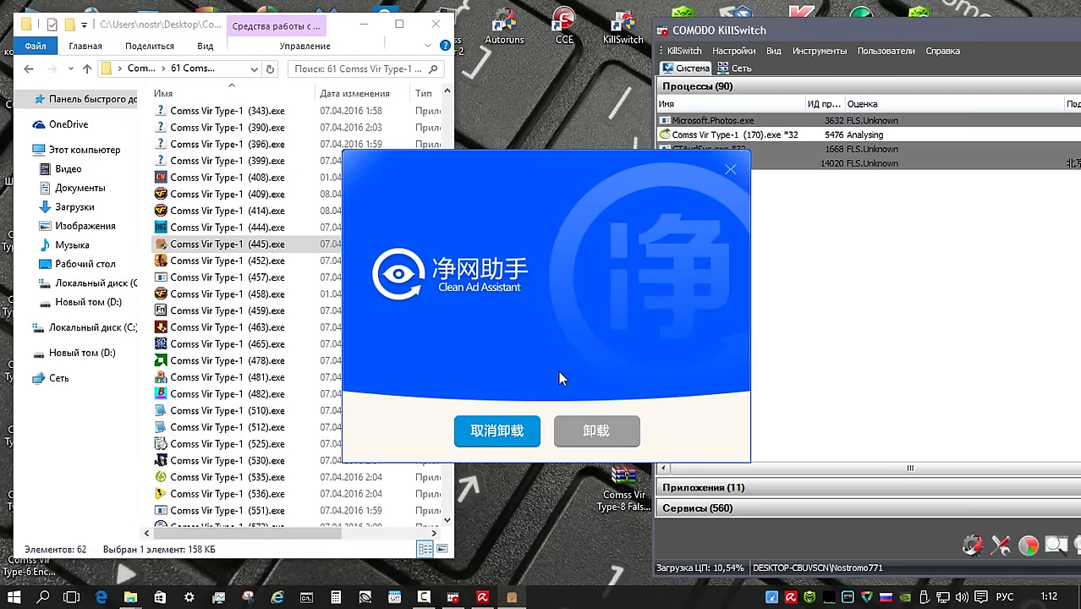
{"action": "left_click", "coordinate": [514, 433]}
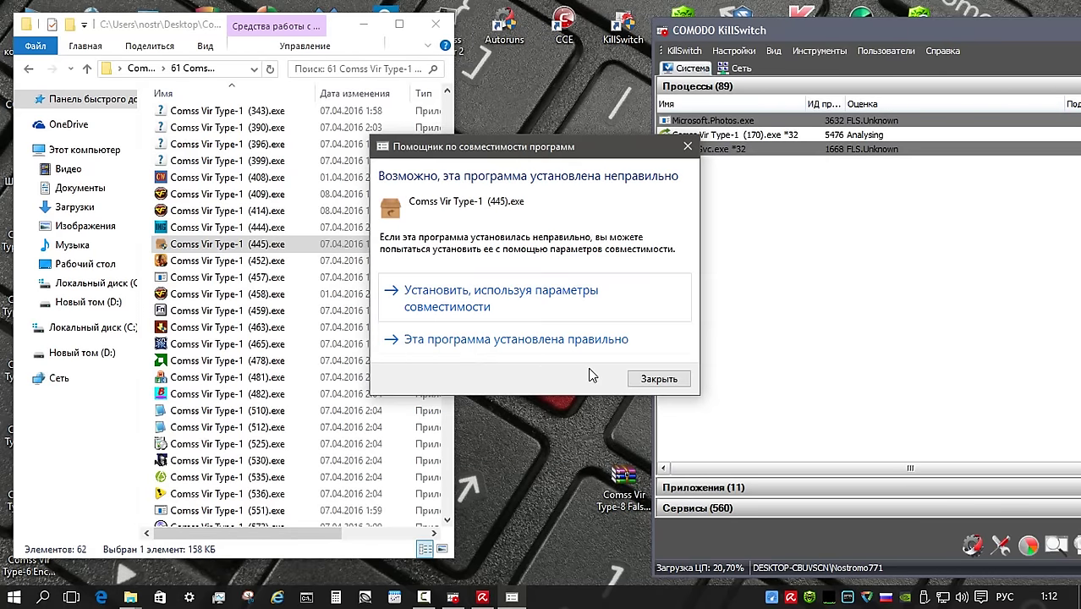
{"action": "left_click", "coordinate": [554, 340]}
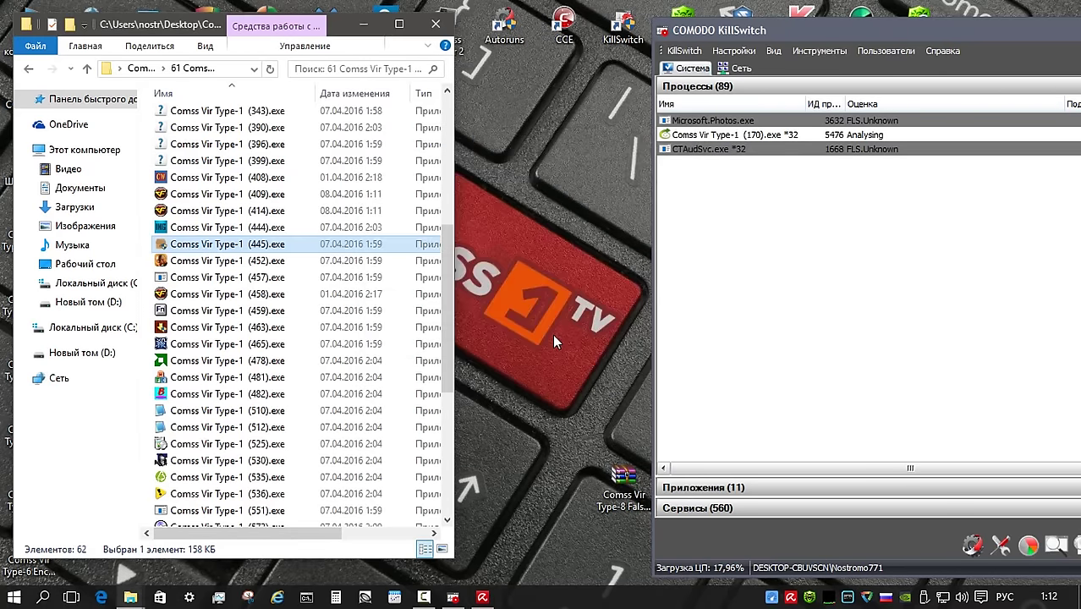
Run the samples Comss Vir Type-1 (452).exe and Comss Vir Type-1 (457).exe as administrator
{"action": "right_click", "coordinate": [254, 260]}
{"action": "left_click", "coordinate": [355, 169]}
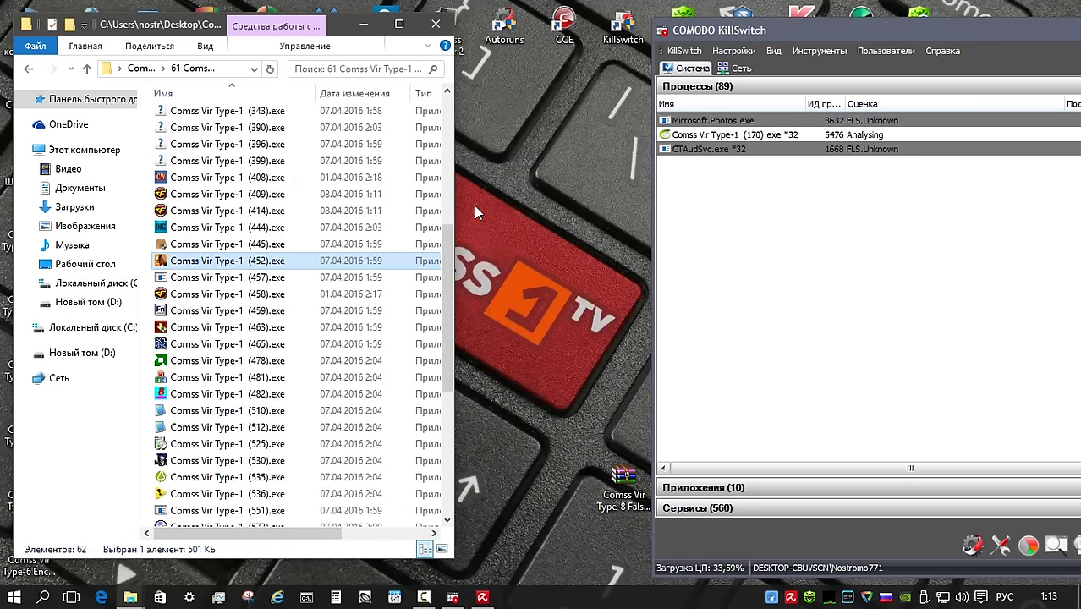
{"action": "right_click", "coordinate": [257, 279]}
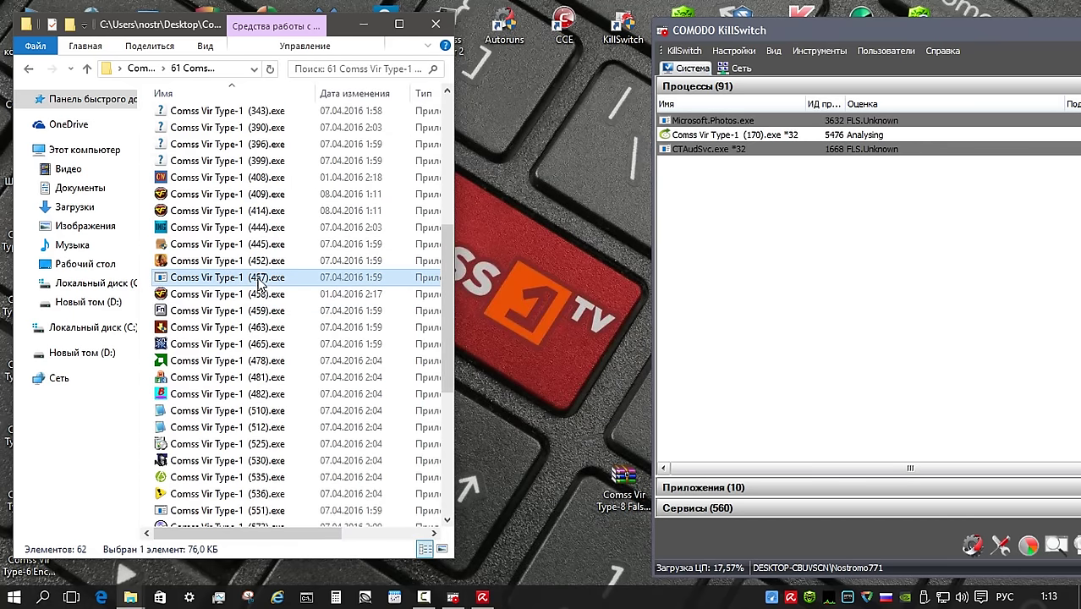
{"action": "left_click", "coordinate": [321, 167]}
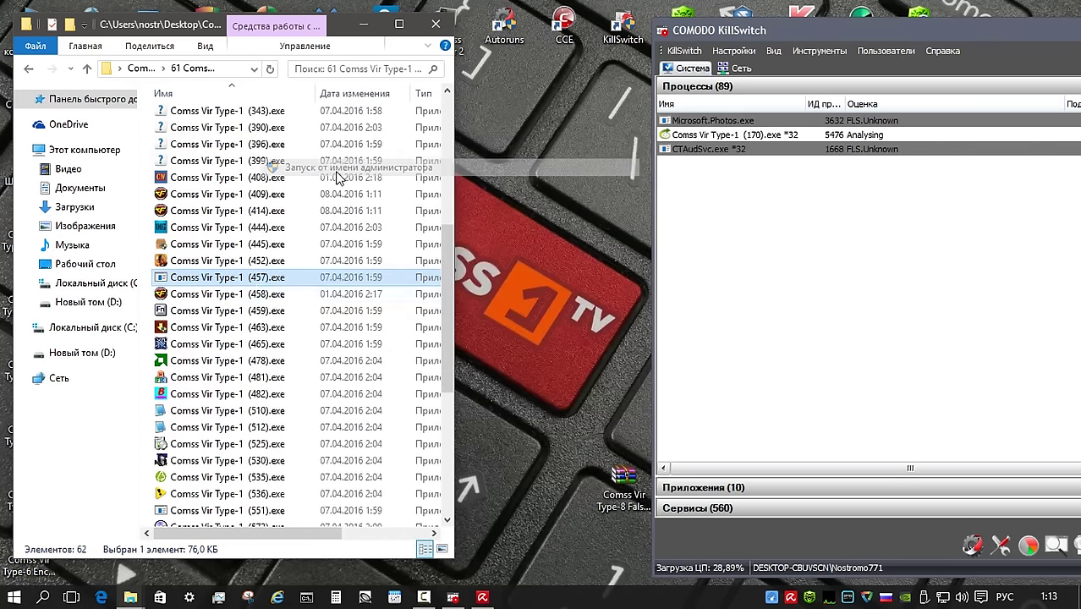
Run the sample Comss Vir Type-1 (458).exe as administrator and dismiss its message box
{"action": "right_click", "coordinate": [262, 295]}
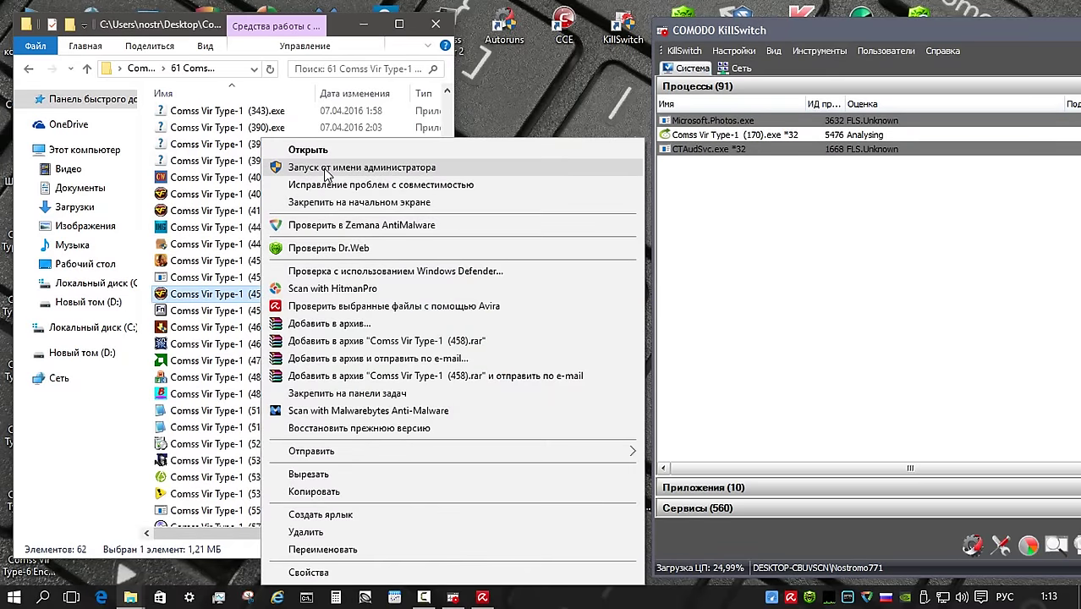
{"action": "left_click", "coordinate": [344, 170]}
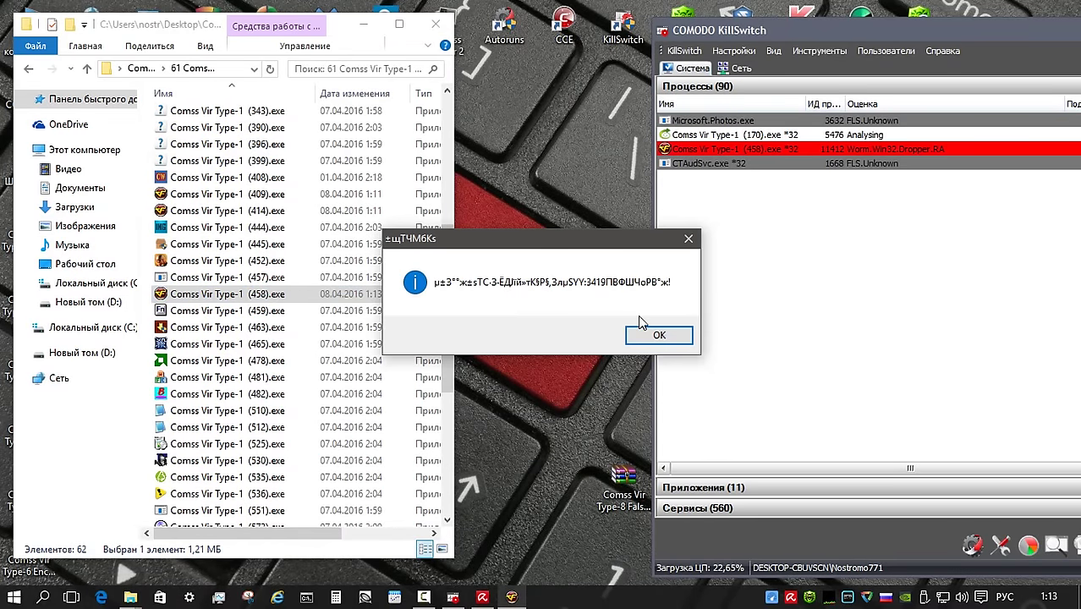
{"action": "left_click", "coordinate": [656, 336]}
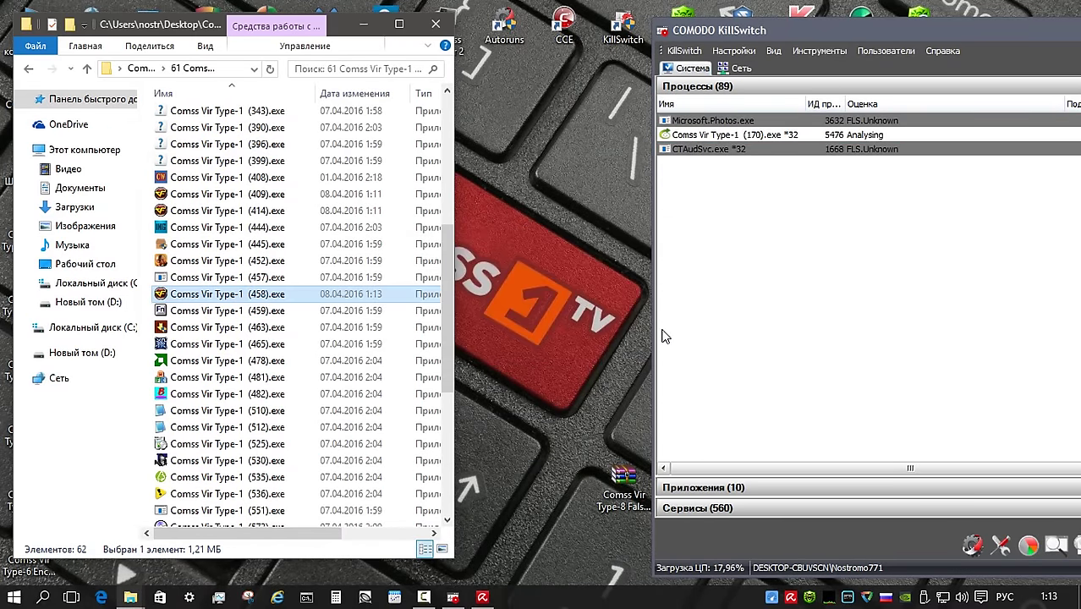
Run the samples Comss Vir Type-1 (459).exe and Comss Vir Type-1 (463).exe as administrator
{"action": "left_click", "coordinate": [285, 310]}
{"action": "right_click", "coordinate": [286, 311]}
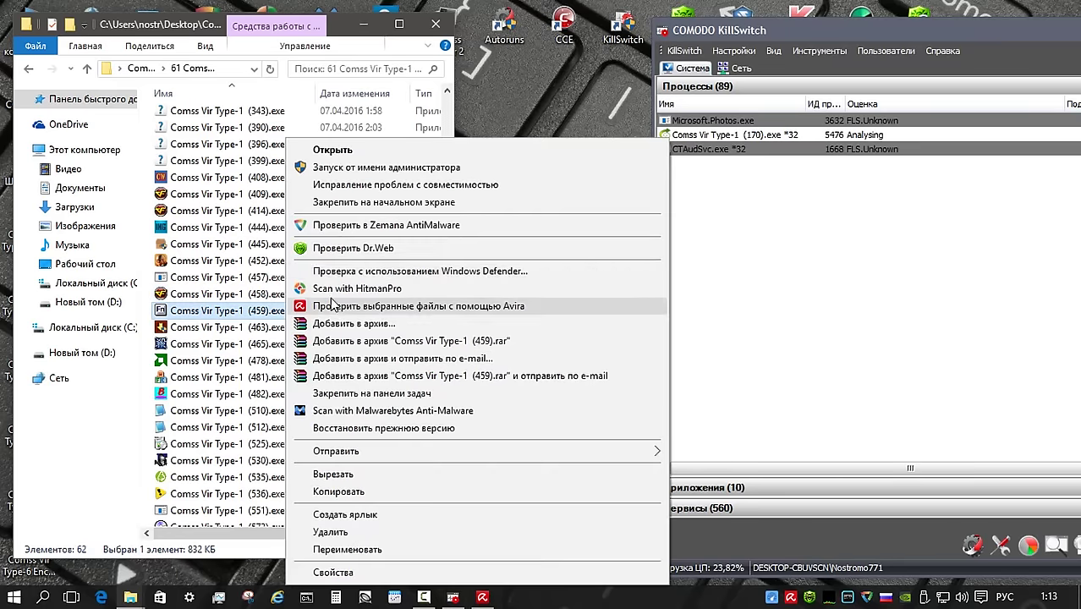
{"action": "left_click", "coordinate": [363, 168]}
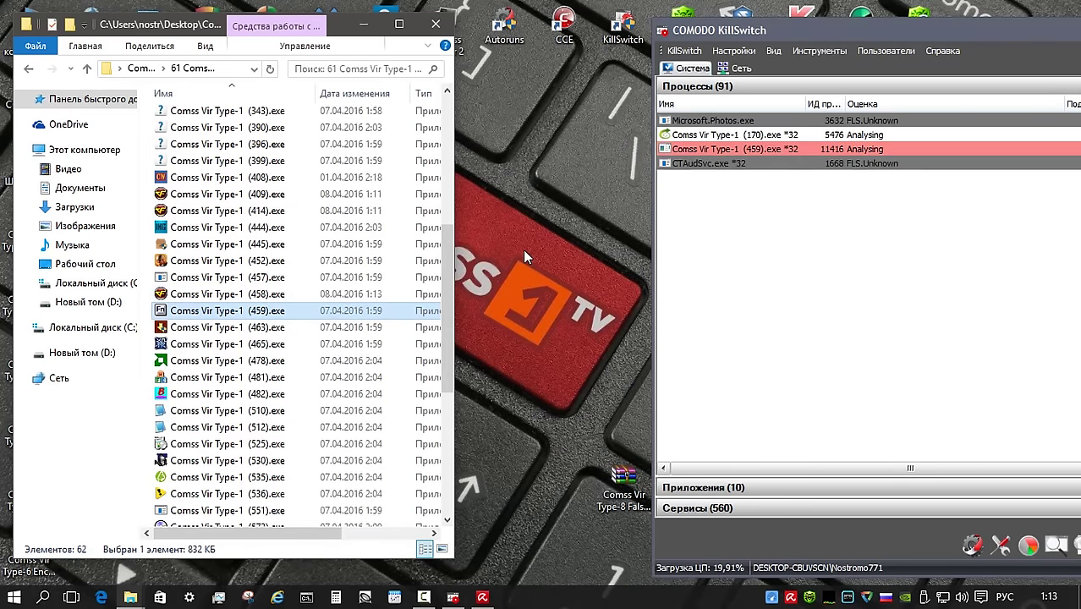
{"action": "left_click", "coordinate": [248, 330]}
{"action": "right_click", "coordinate": [248, 336]}
{"action": "left_click", "coordinate": [363, 169]}
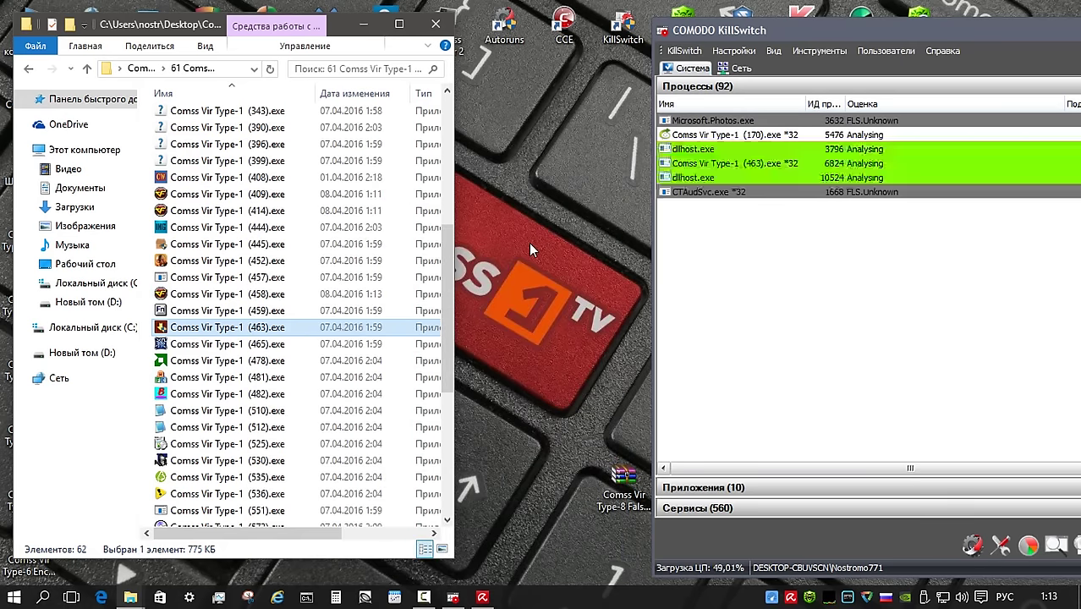
Run the samples Comss Vir Type-1 (465).exe and Comss Vir Type-1 (478).exe as administrator
{"action": "left_click", "coordinate": [250, 346]}
{"action": "right_click", "coordinate": [250, 347]}
{"action": "left_click", "coordinate": [363, 169]}
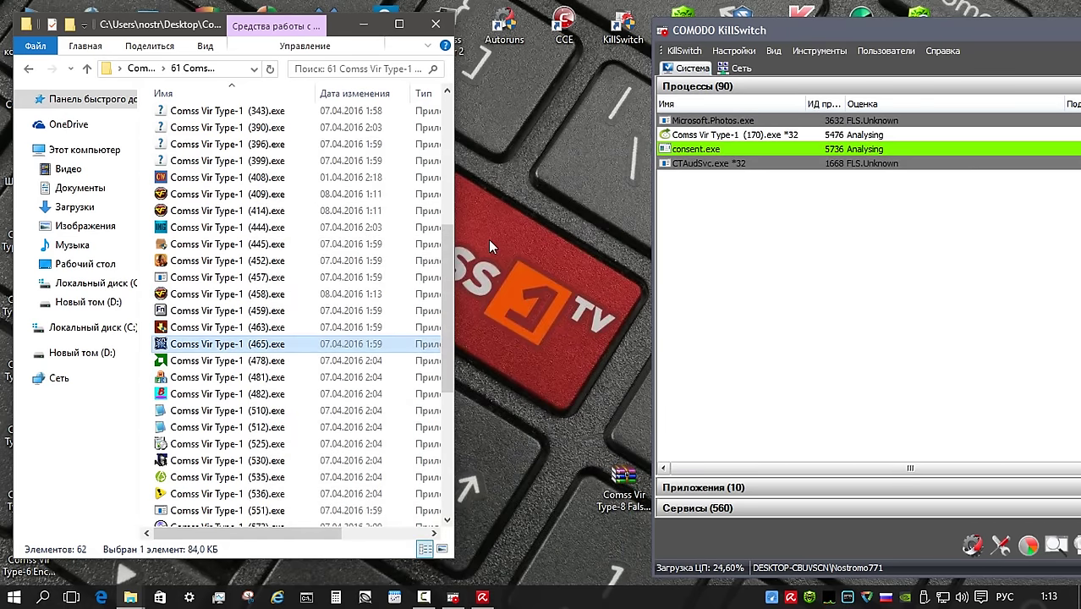
{"action": "left_click", "coordinate": [245, 360]}
{"action": "right_click", "coordinate": [245, 360]}
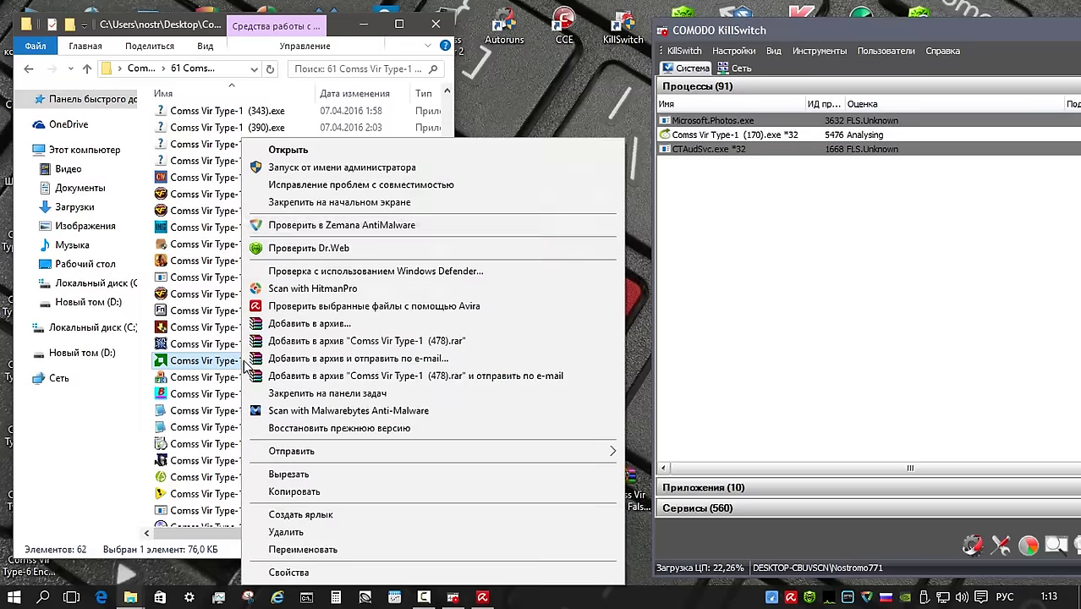
{"action": "left_click", "coordinate": [317, 167]}
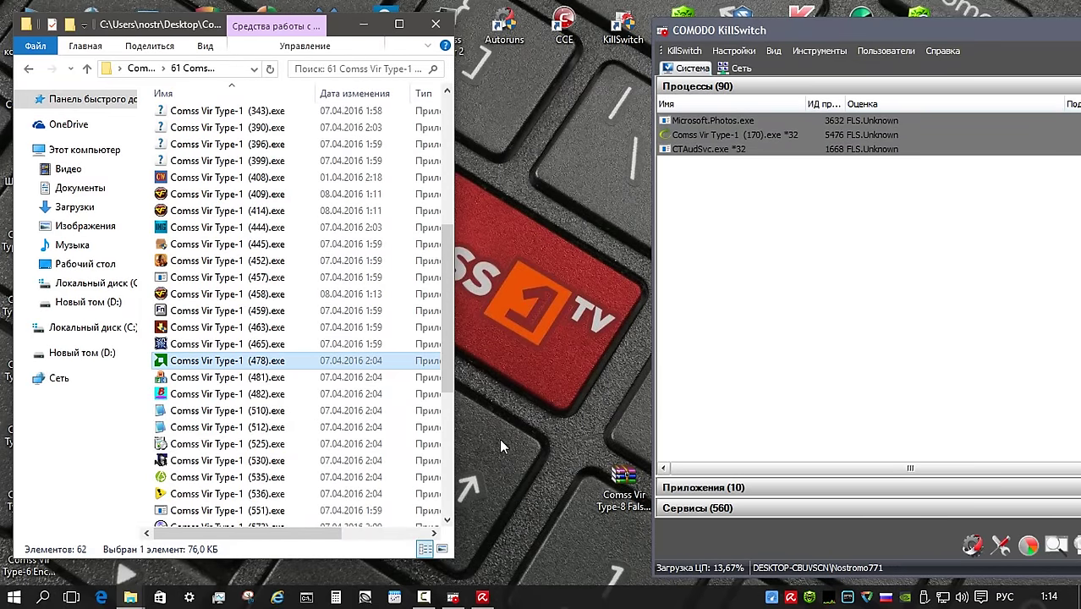
Run Comss Vir Type-1 (481).exe and Comss Vir Type-1 (482).exe as administrator and dismiss the Uninstall error box
{"action": "left_click", "coordinate": [240, 377]}
{"action": "right_click", "coordinate": [240, 377]}
{"action": "left_click", "coordinate": [322, 167]}
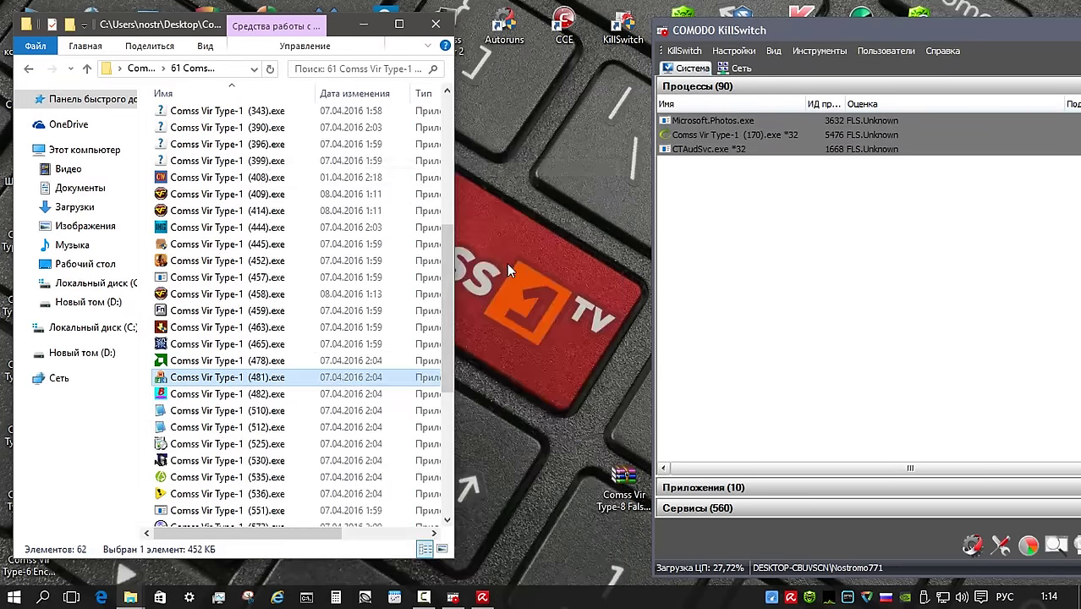
{"action": "left_click", "coordinate": [225, 394]}
{"action": "right_click", "coordinate": [225, 394]}
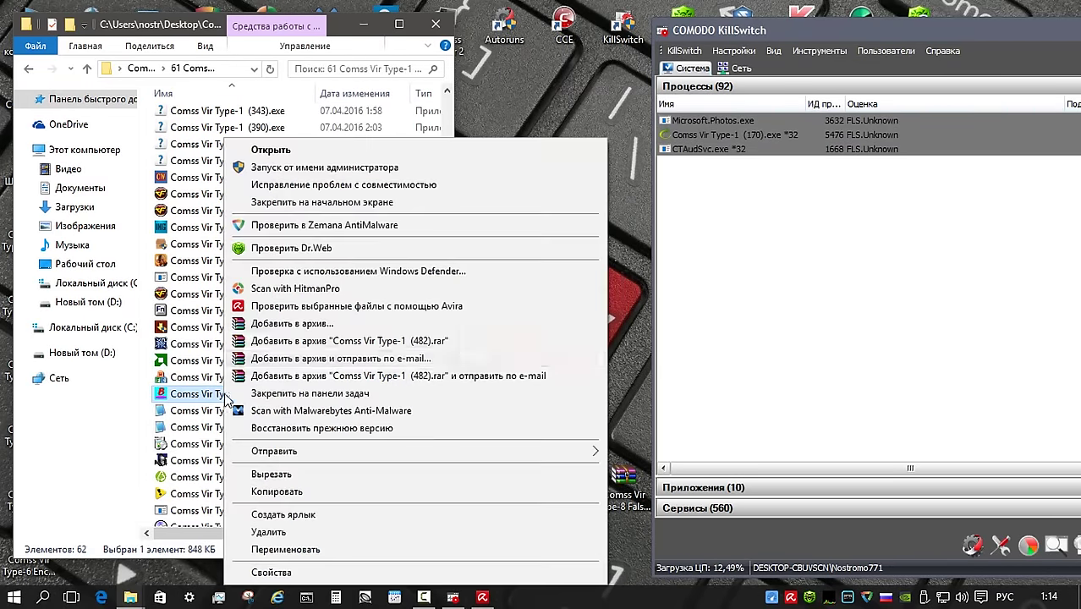
{"action": "left_click", "coordinate": [337, 168]}
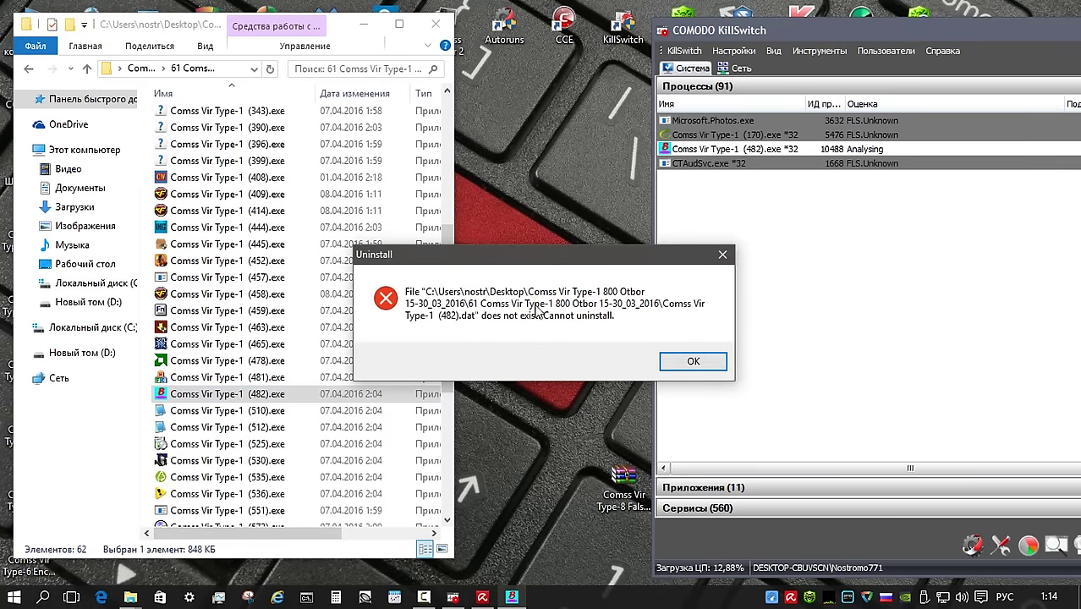
{"action": "left_click", "coordinate": [668, 365]}
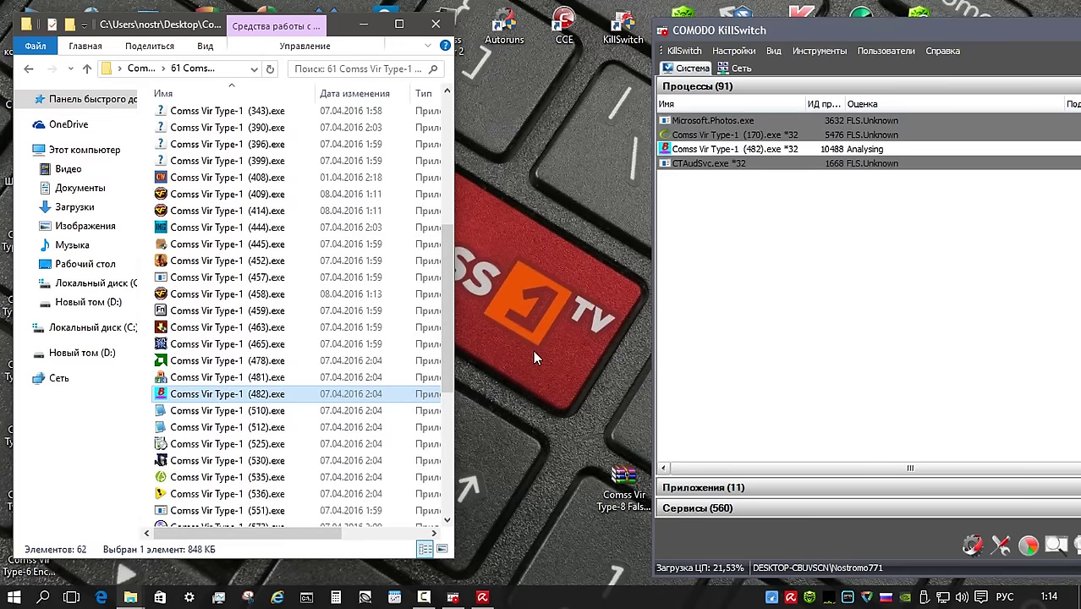
Run Comss Vir Type-1 (510).exe and (512).exe as administrator, check the first one's Notepad help entry, and close their windows
{"action": "right_click", "coordinate": [272, 410]}
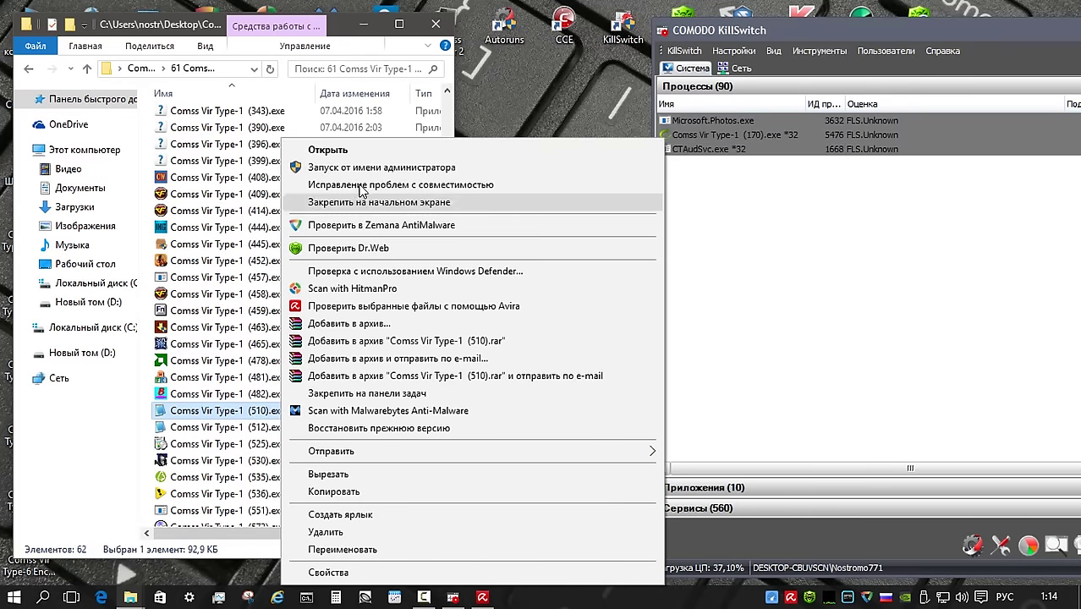
{"action": "left_click", "coordinate": [357, 174]}
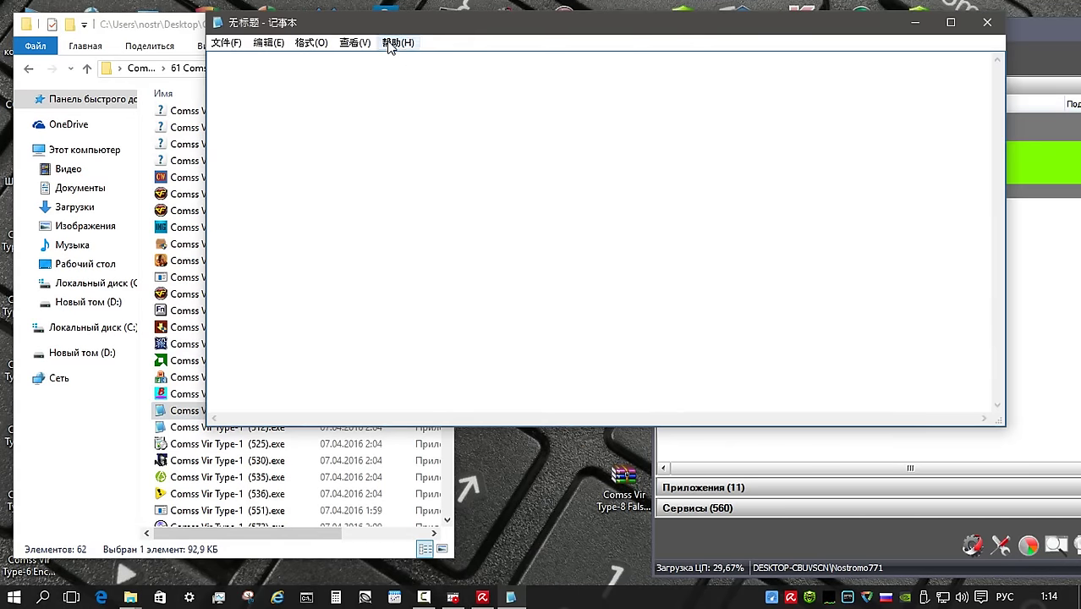
{"action": "left_click", "coordinate": [389, 46]}
{"action": "left_click", "coordinate": [423, 85]}
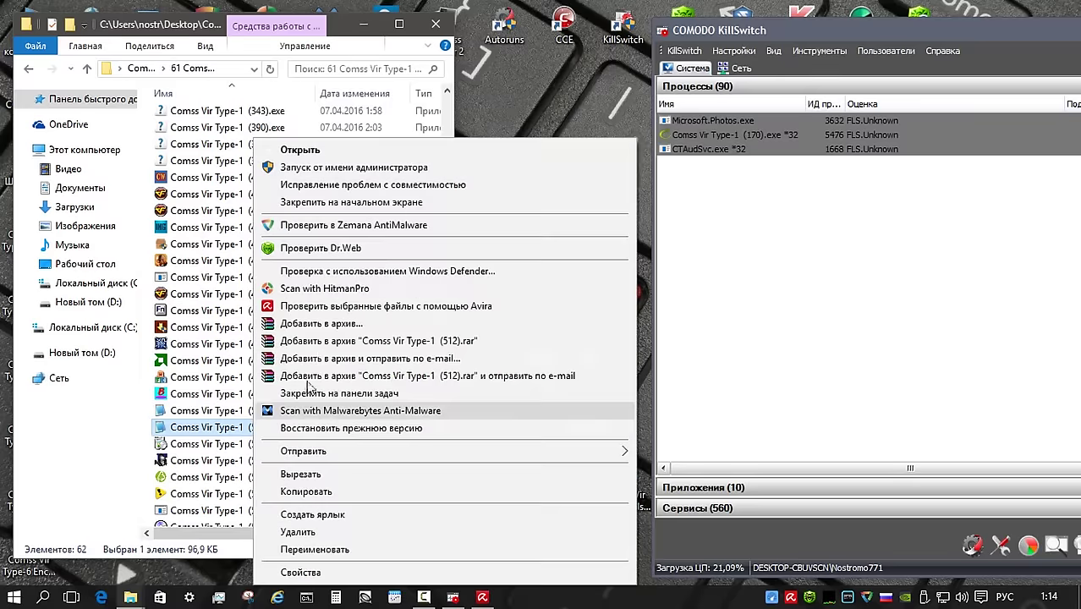
{"action": "left_click", "coordinate": [346, 174]}
{"action": "left_click", "coordinate": [986, 23]}
Run the samples Comss Vir Type-1 (525).exe and Comss Vir Type-1 (530).exe as administrator
{"action": "right_click", "coordinate": [254, 443]}
{"action": "left_click", "coordinate": [355, 97]}
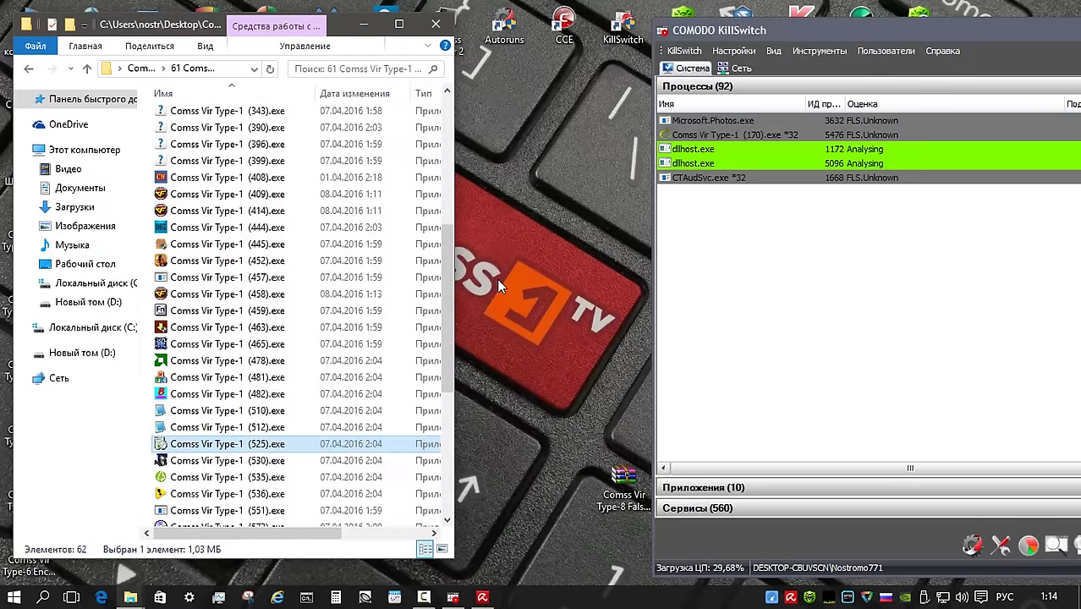
{"action": "right_click", "coordinate": [272, 464]}
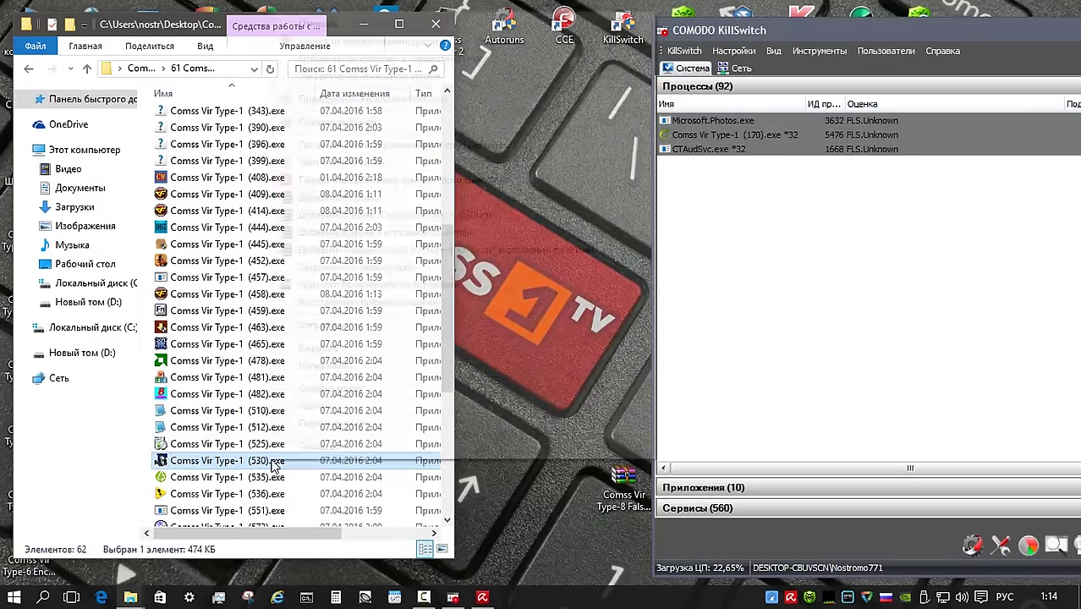
{"action": "left_click", "coordinate": [355, 40]}
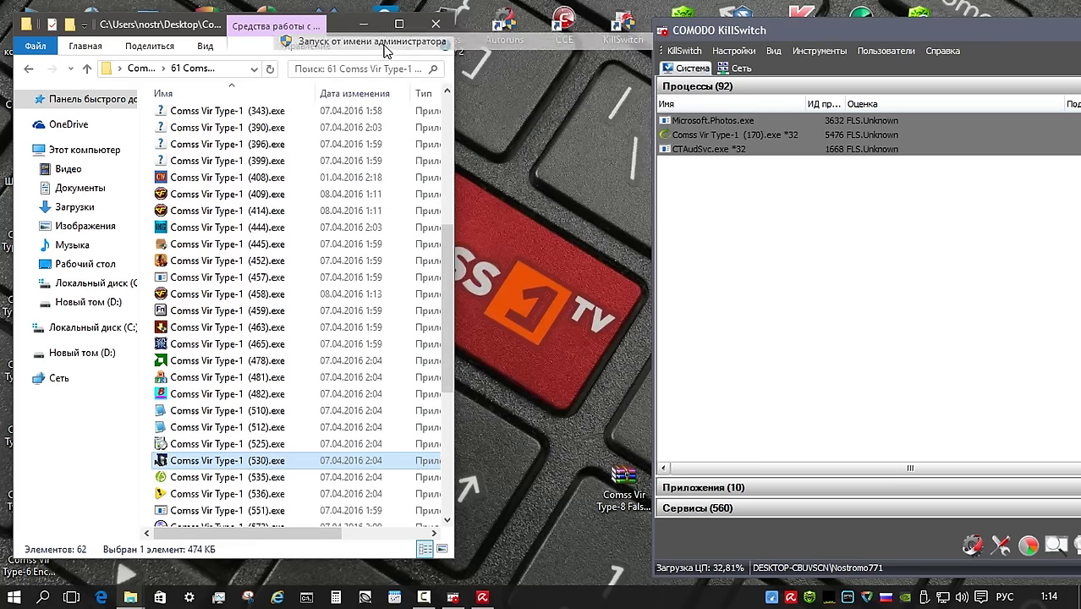
Run the sample Comss Vir Type-1 (535).exe as administrator and dismiss the error box about the .bat file
{"action": "right_click", "coordinate": [279, 486]}
{"action": "left_click", "coordinate": [365, 102]}
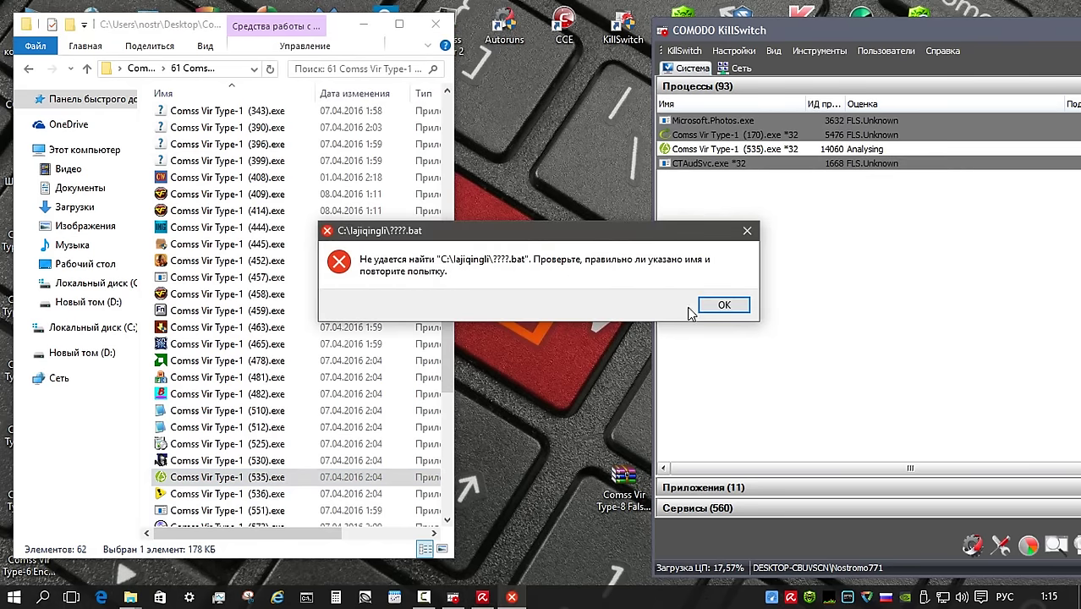
{"action": "left_click", "coordinate": [706, 306]}
Run the sample Comss Vir Type-1 (551).exe further down the folder as administrator
{"action": "scroll", "coordinate": [451, 363], "scroll_direction": "down", "scroll_amount": 3}
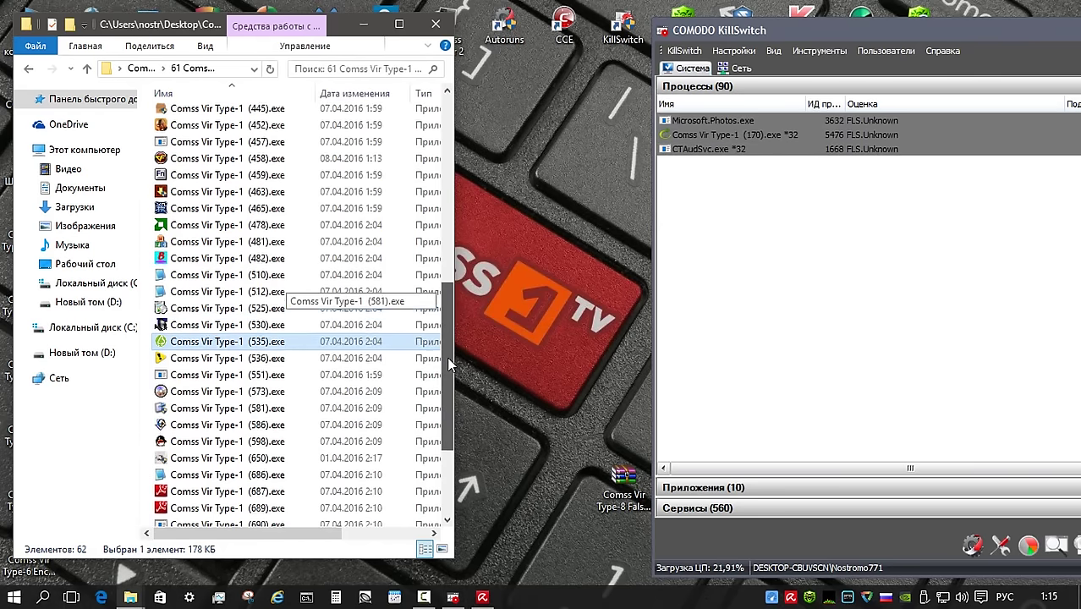
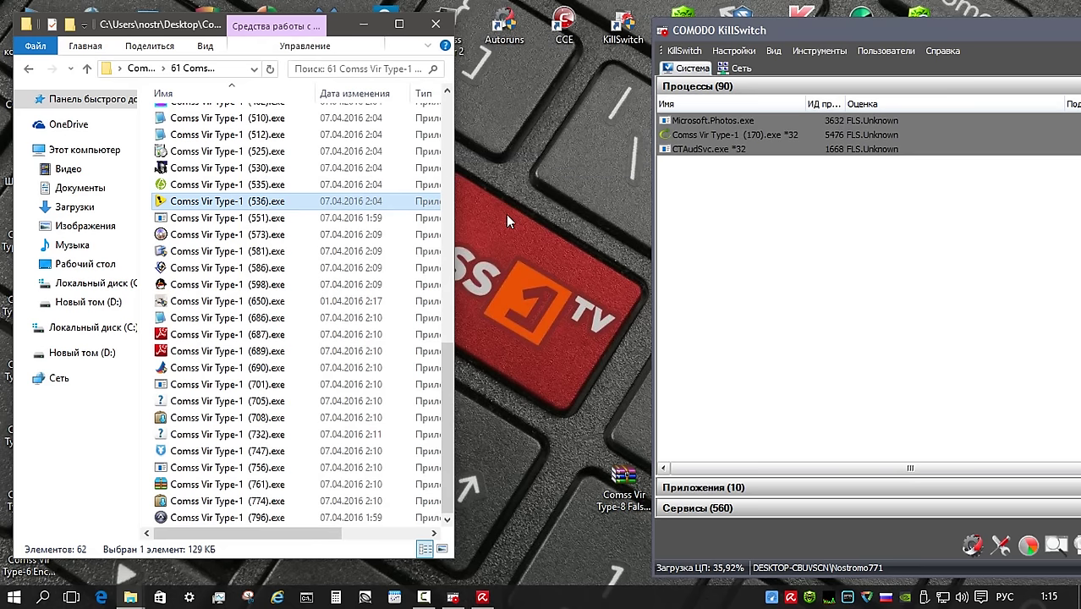
{"action": "right_click", "coordinate": [254, 218]}
{"action": "left_click", "coordinate": [332, 224]}
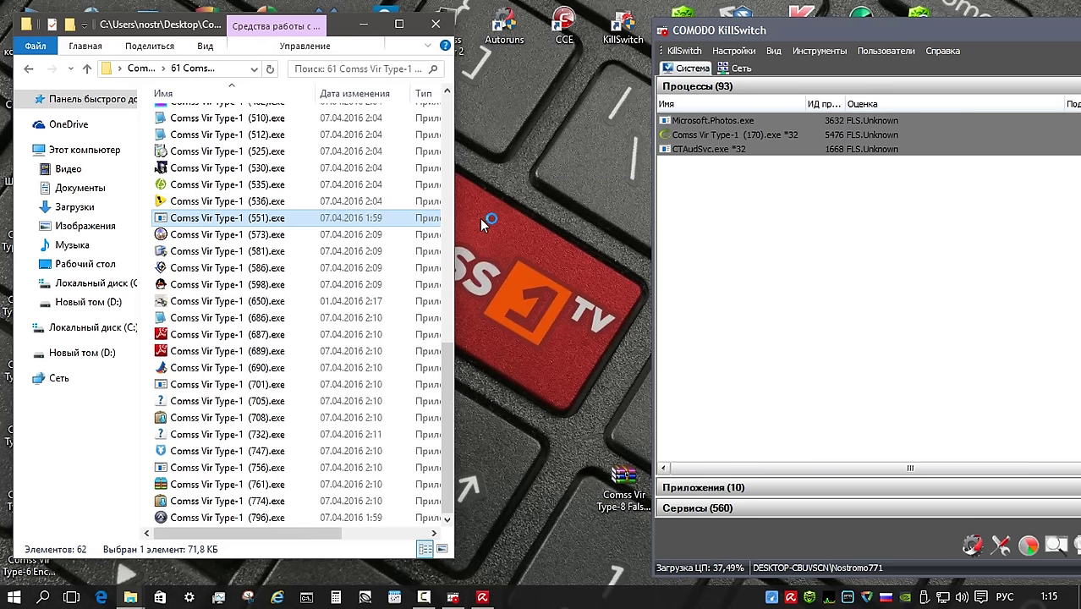
Run the sample Comss Vir Type-1 (573).exe as administrator, try its UltraISO window and close it
{"action": "right_click", "coordinate": [247, 235]}
{"action": "left_click", "coordinate": [330, 167]}
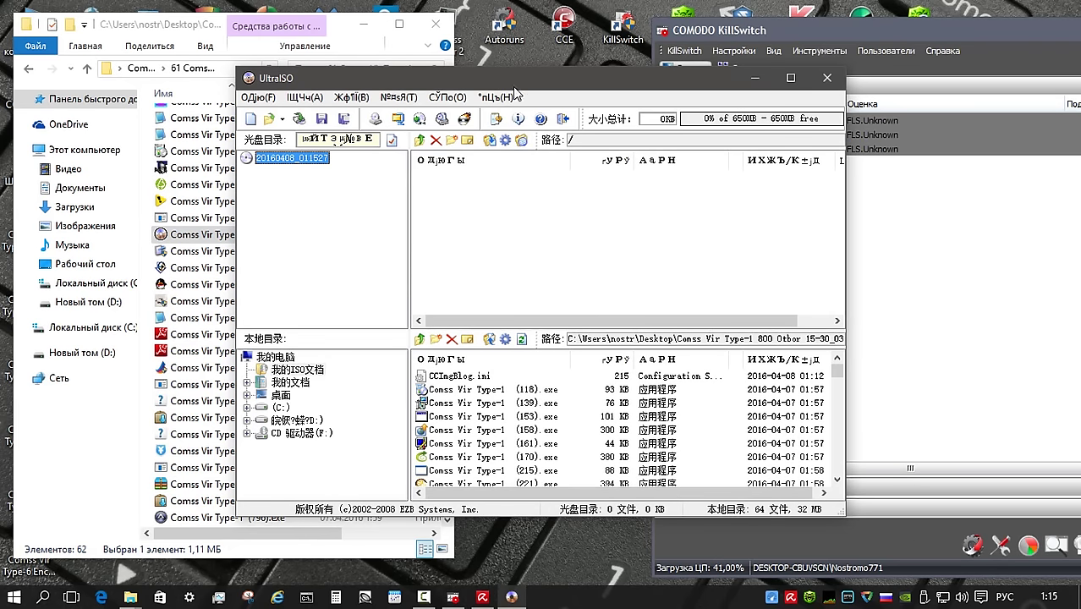
{"action": "left_click", "coordinate": [463, 121]}
{"action": "left_click", "coordinate": [668, 359]}
Run the samples Comss Vir Type-1 (581).exe, (586).exe and (598).exe as administrator
{"action": "right_click", "coordinate": [259, 251]}
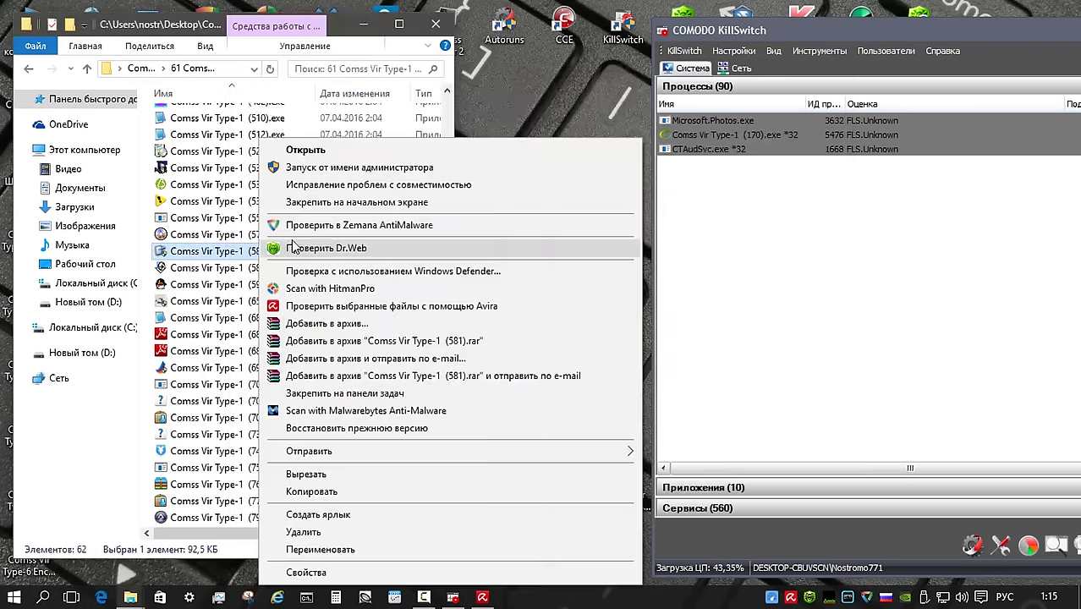
{"action": "left_click", "coordinate": [317, 168]}
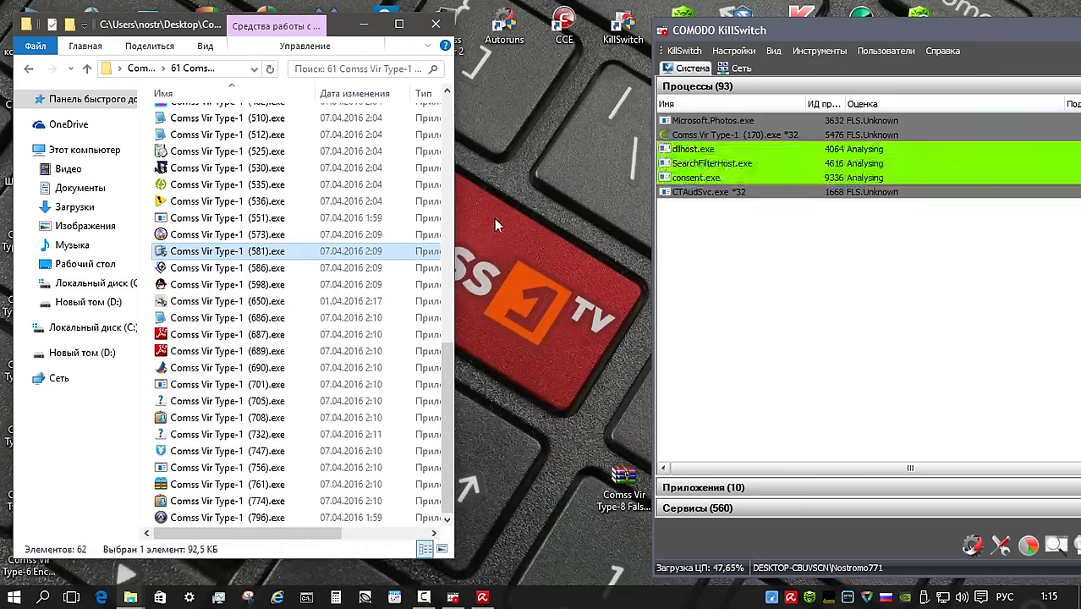
{"action": "right_click", "coordinate": [259, 268]}
{"action": "left_click", "coordinate": [328, 168]}
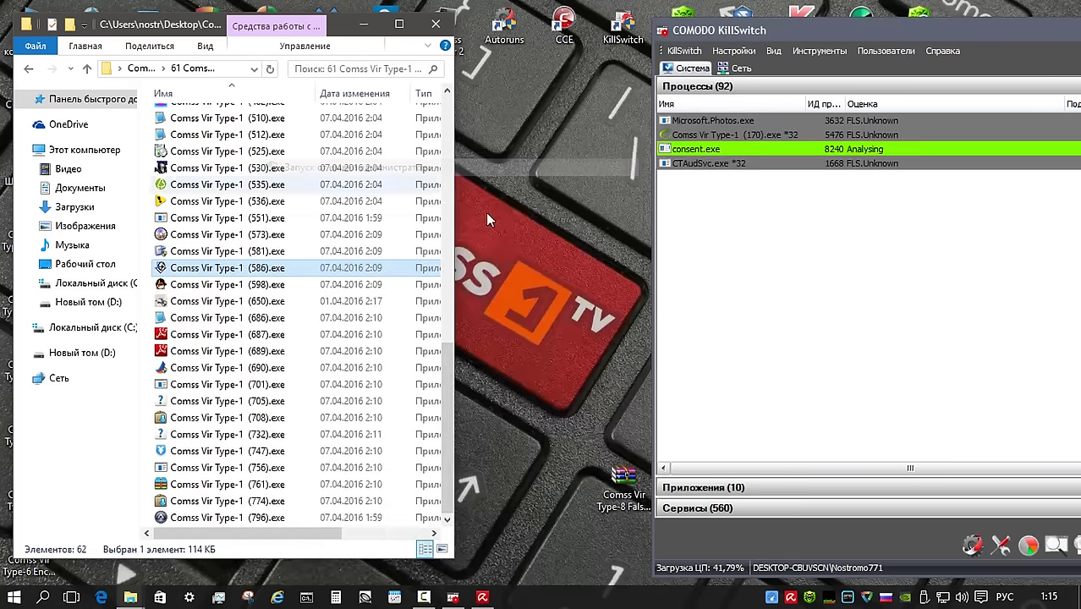
{"action": "left_click", "coordinate": [258, 286]}
{"action": "right_click", "coordinate": [258, 290]}
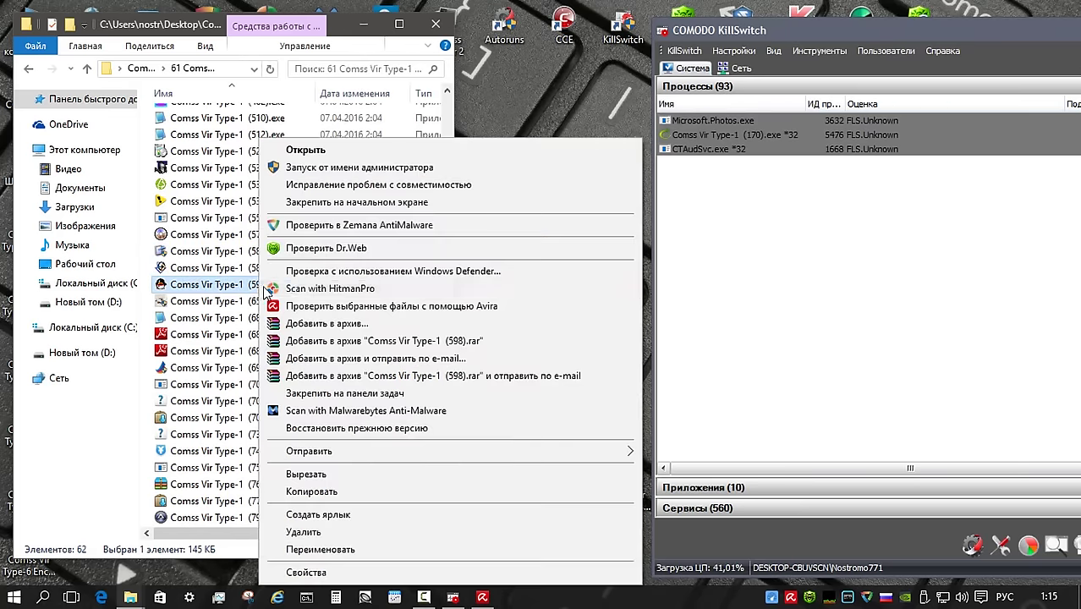
{"action": "left_click", "coordinate": [338, 170]}
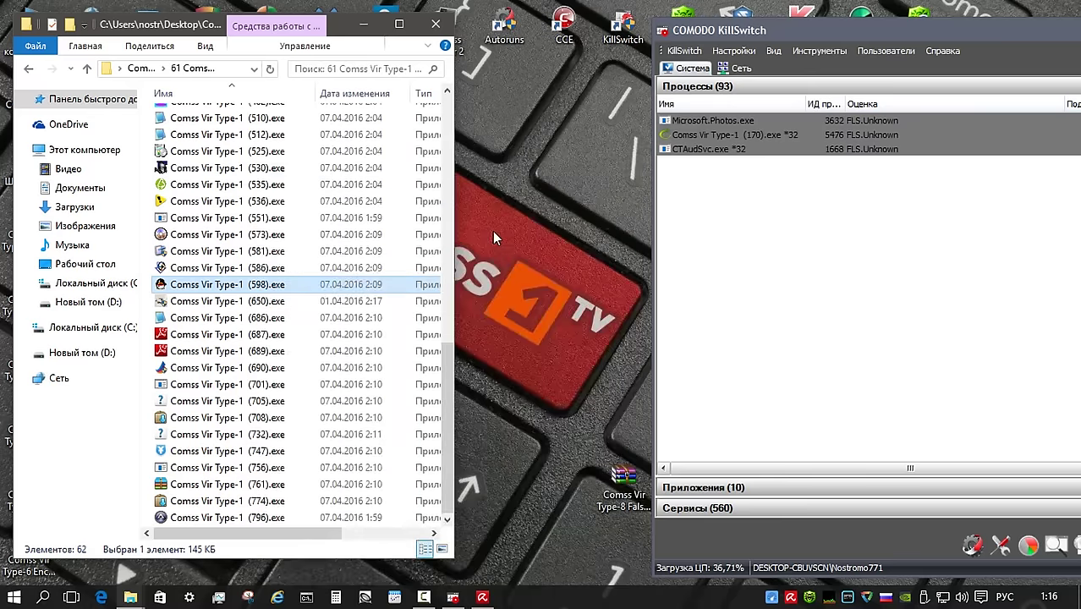
Run Comss Vir Type-1 (650).exe as administrator and have Avira remove the suspicious items reported in its two security alerts
{"action": "right_click", "coordinate": [264, 301]}
{"action": "left_click", "coordinate": [355, 169]}
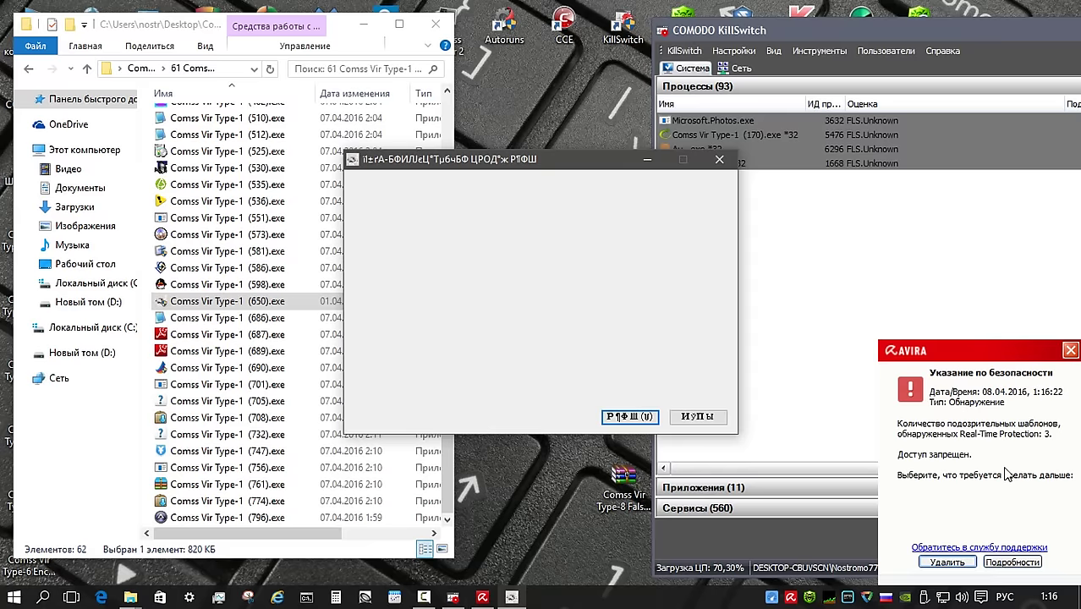
{"action": "left_click", "coordinate": [947, 561]}
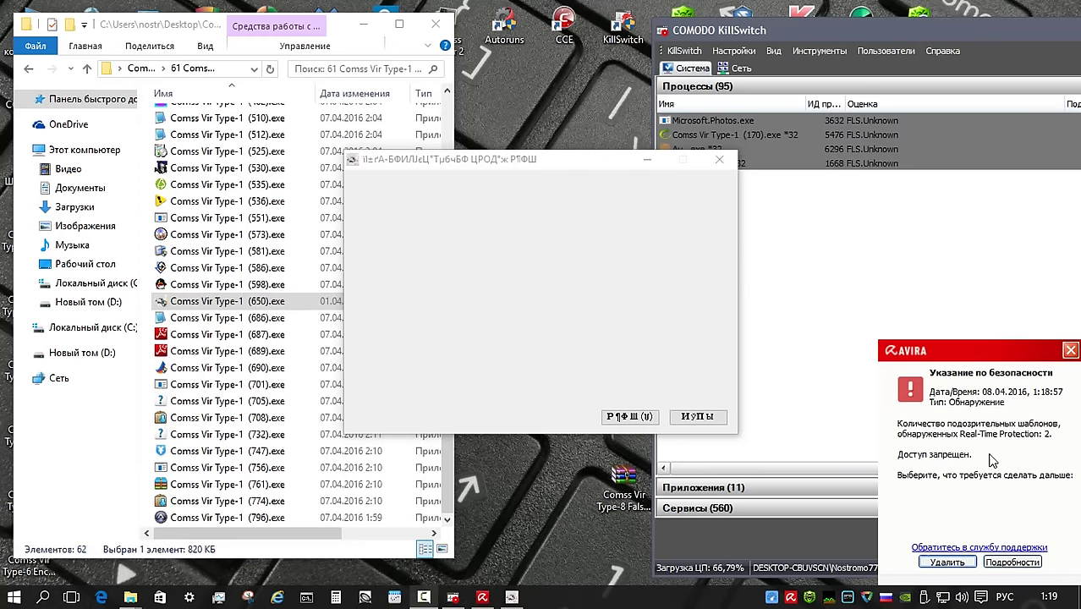
{"action": "left_click", "coordinate": [947, 562]}
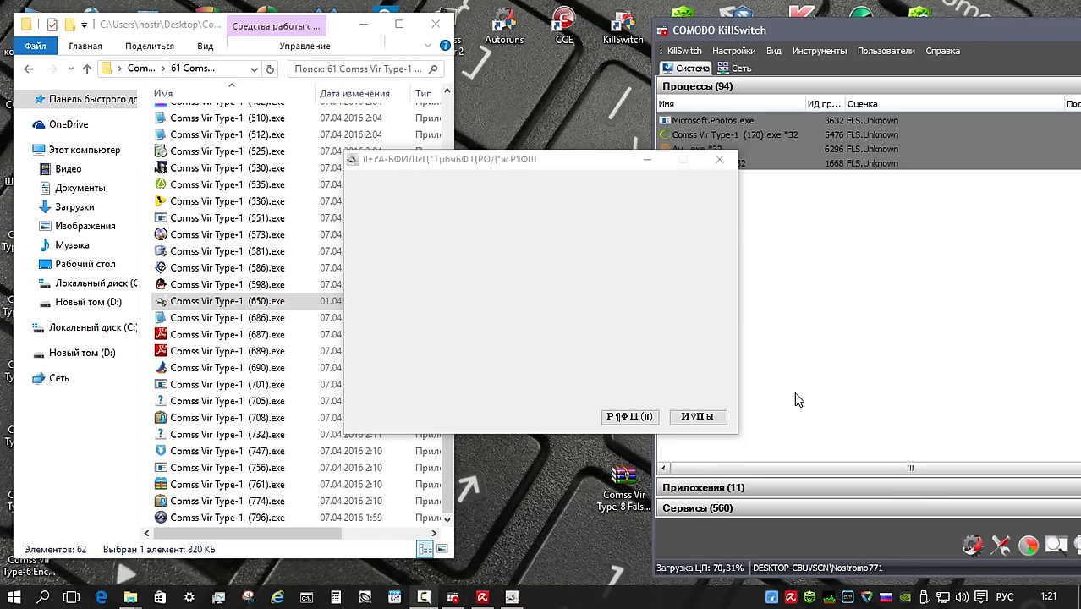
Step through the setup window opened by Comss Vir Type-1 (650).exe and close it
{"action": "left_click", "coordinate": [511, 161]}
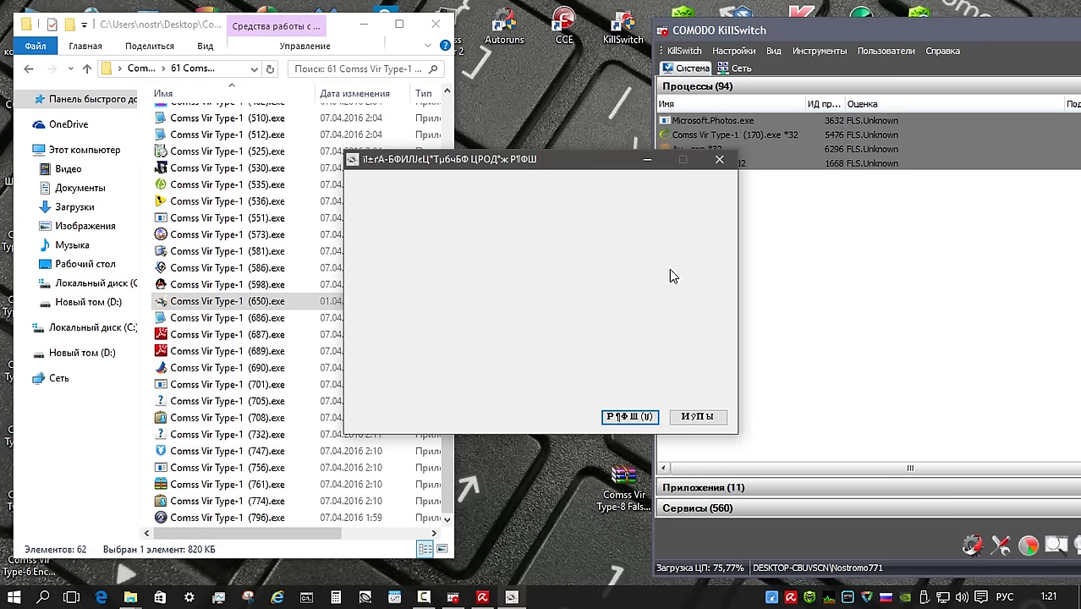
{"action": "left_click", "coordinate": [627, 415]}
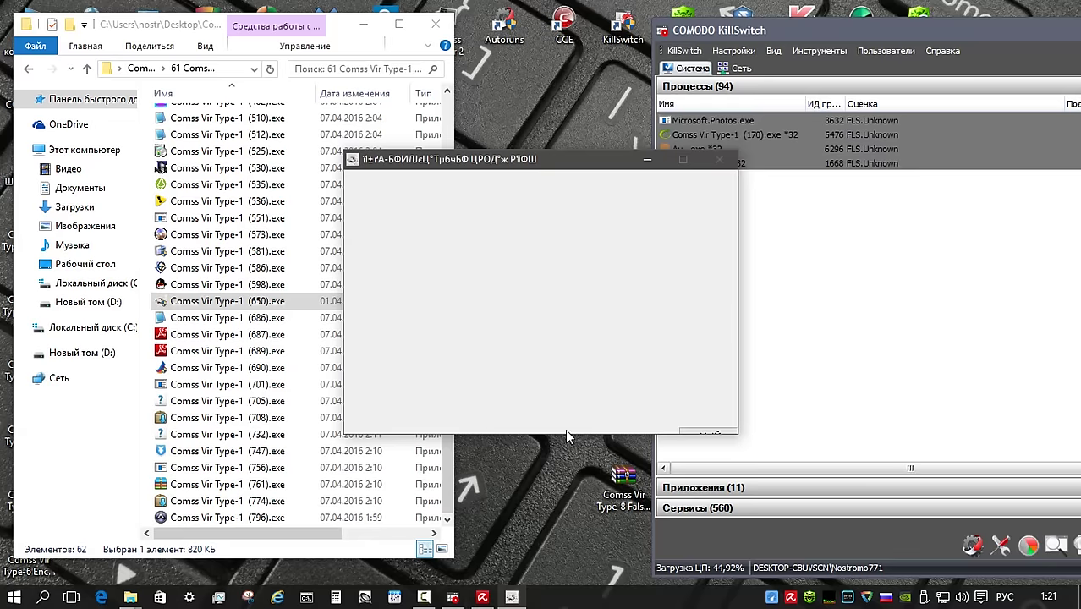
{"action": "left_click", "coordinate": [709, 434]}
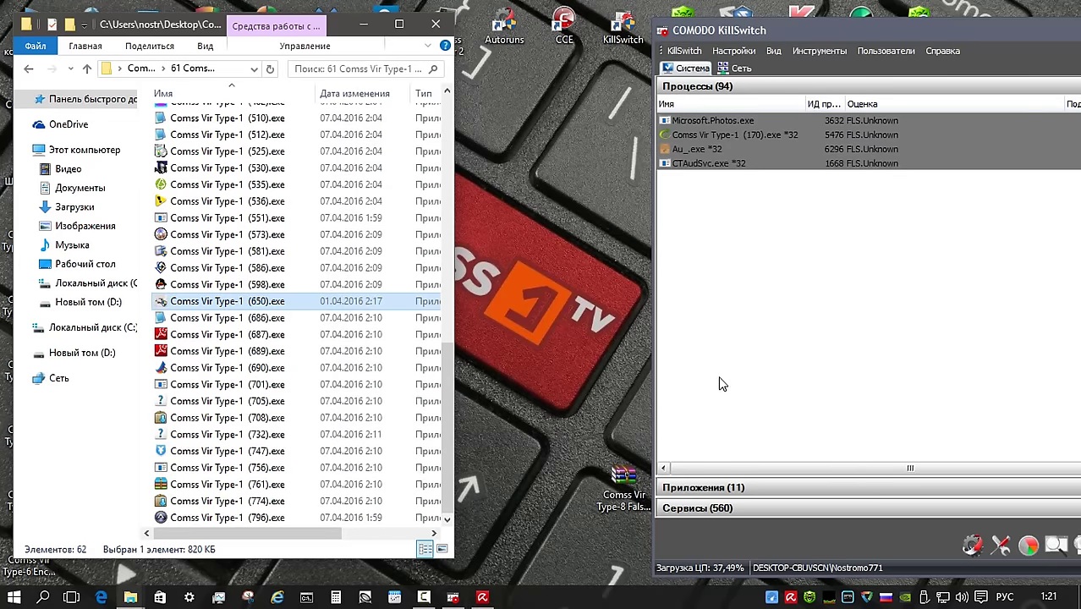
Run the samples Comss Vir Type-1 (686).exe, (687).exe and (689).exe as administrator
{"action": "left_click", "coordinate": [250, 319]}
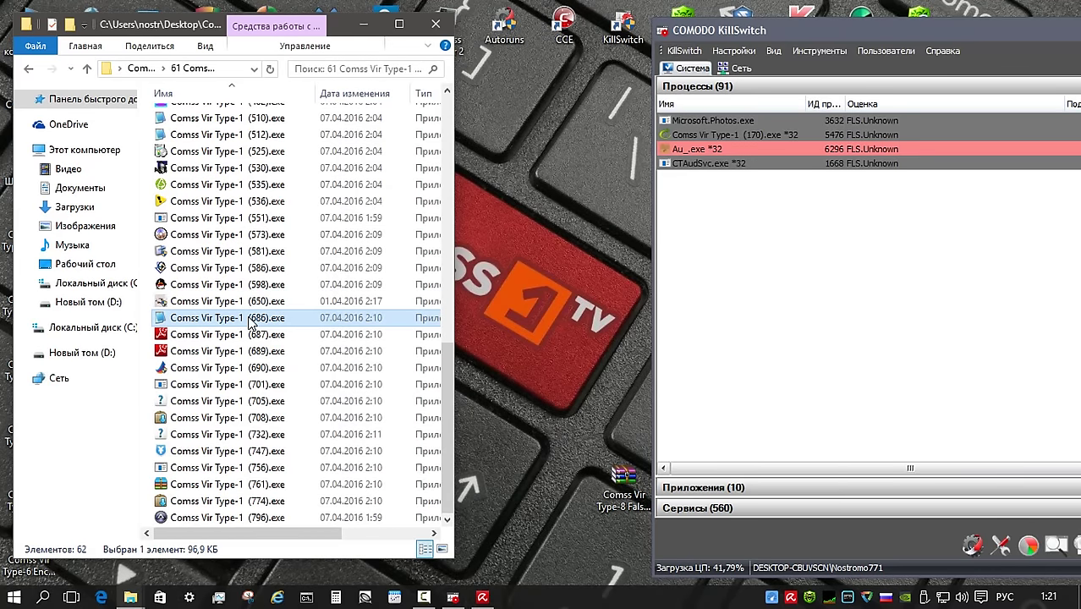
{"action": "right_click", "coordinate": [251, 319]}
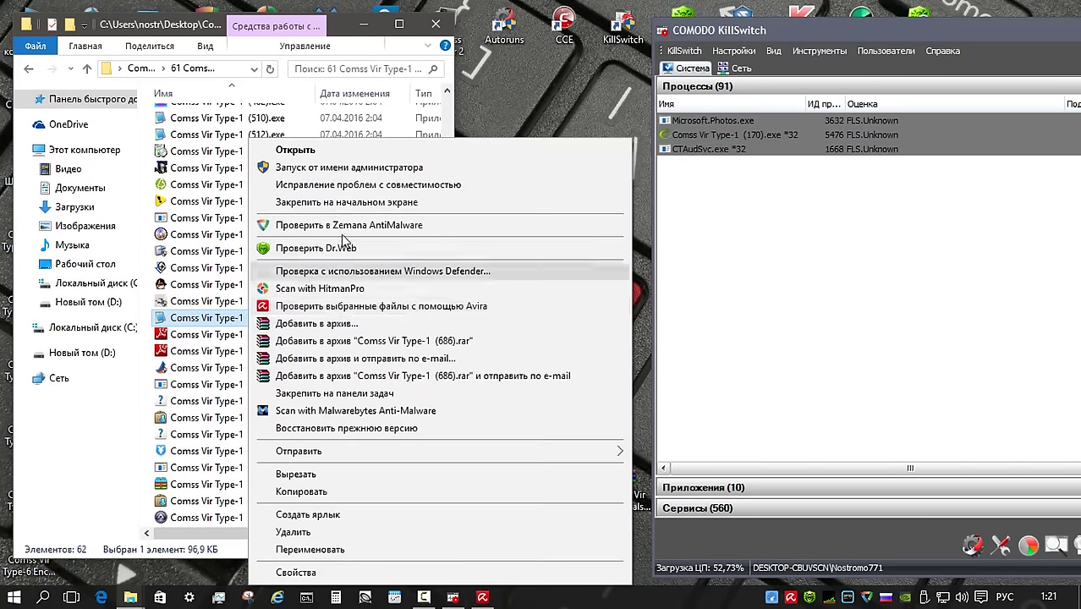
{"action": "left_click", "coordinate": [372, 166]}
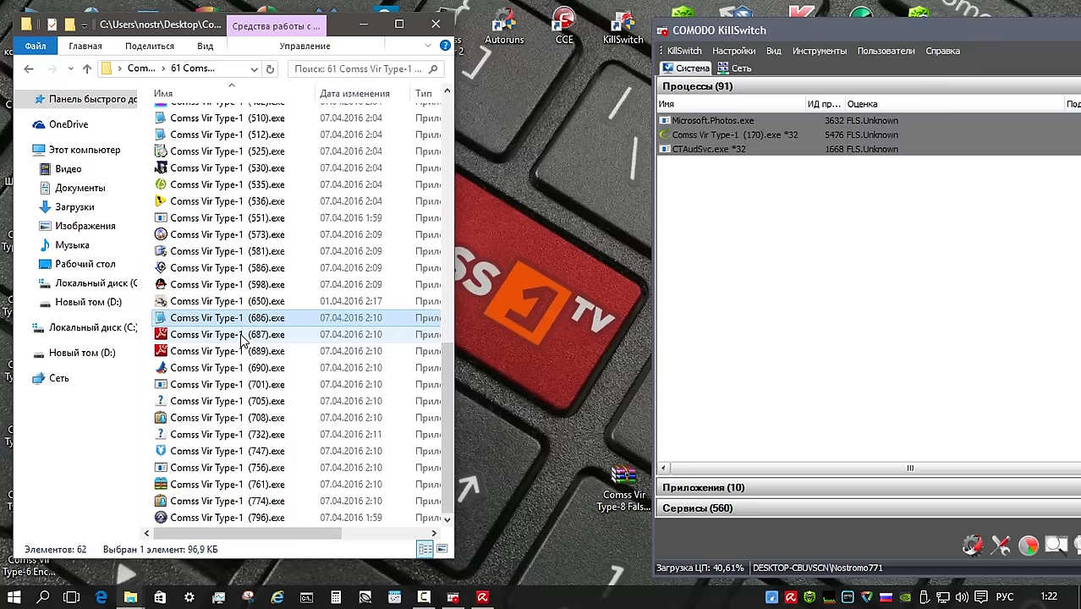
{"action": "left_click", "coordinate": [245, 336]}
{"action": "right_click", "coordinate": [243, 337]}
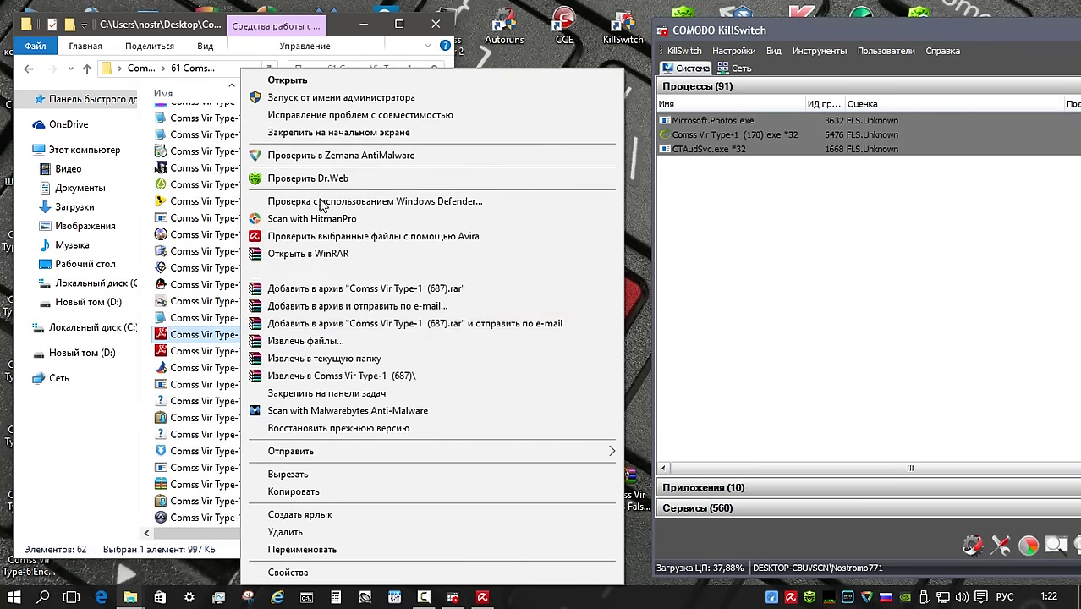
{"action": "left_click", "coordinate": [338, 94]}
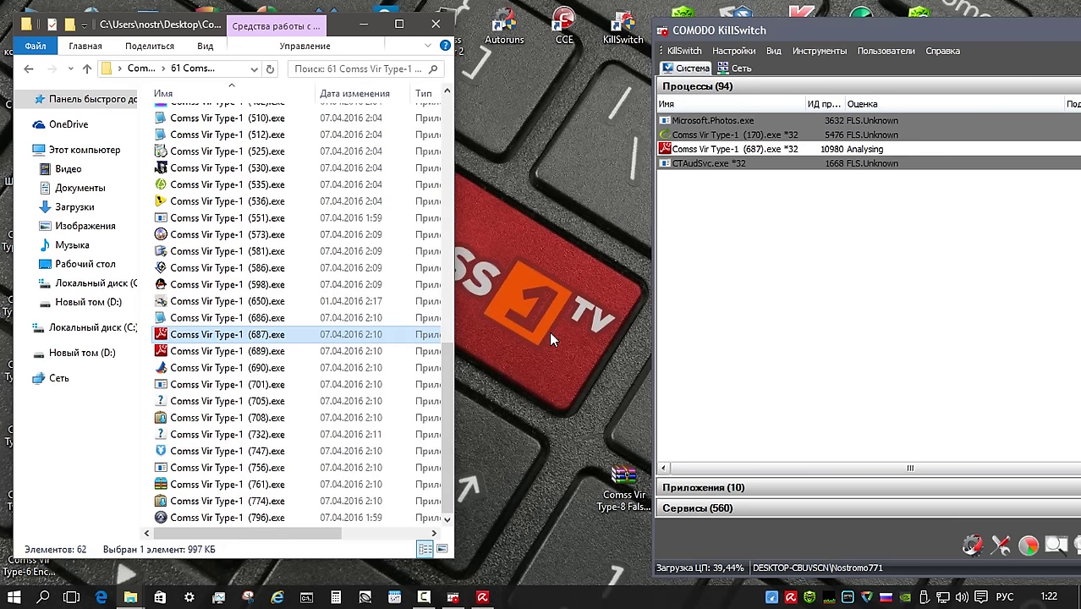
{"action": "right_click", "coordinate": [267, 351]}
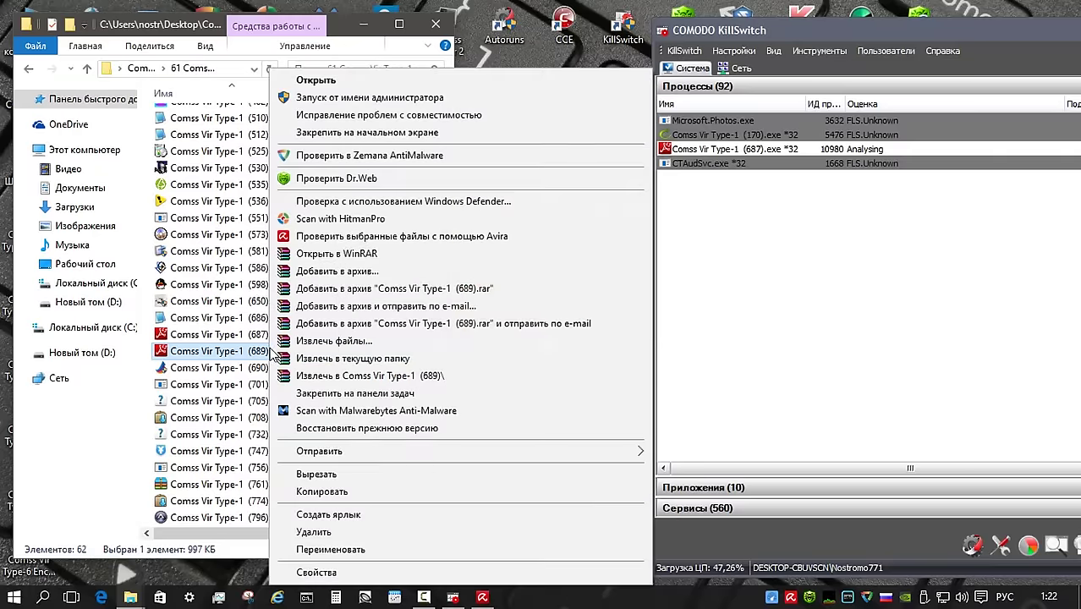
{"action": "left_click", "coordinate": [353, 99]}
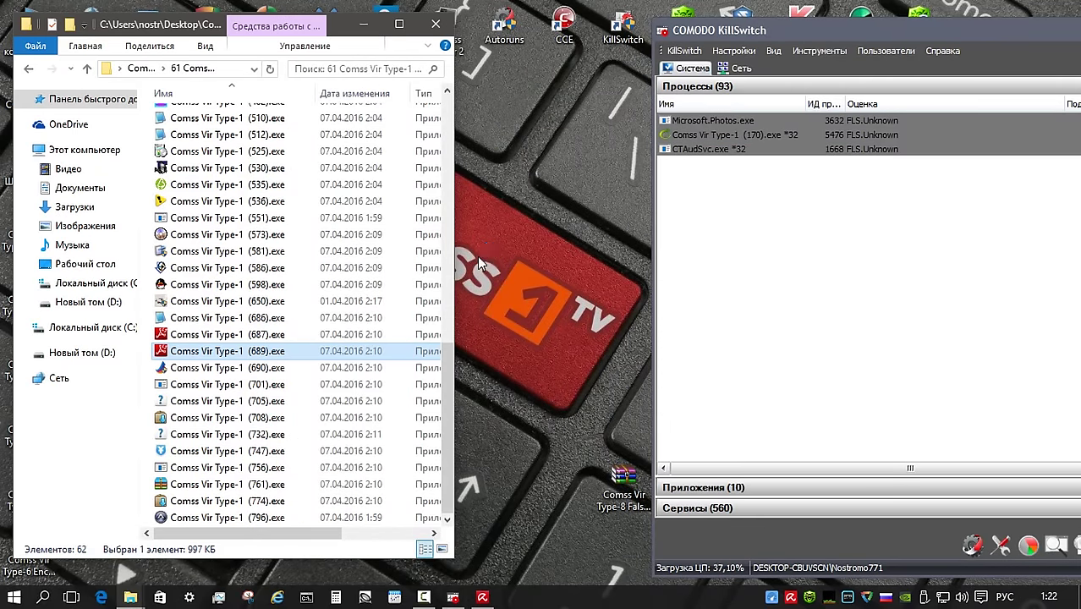
Run the samples Comss Vir Type-1 (690).exe and (701).exe as administrator
{"action": "right_click", "coordinate": [267, 368]}
{"action": "left_click", "coordinate": [355, 185]}
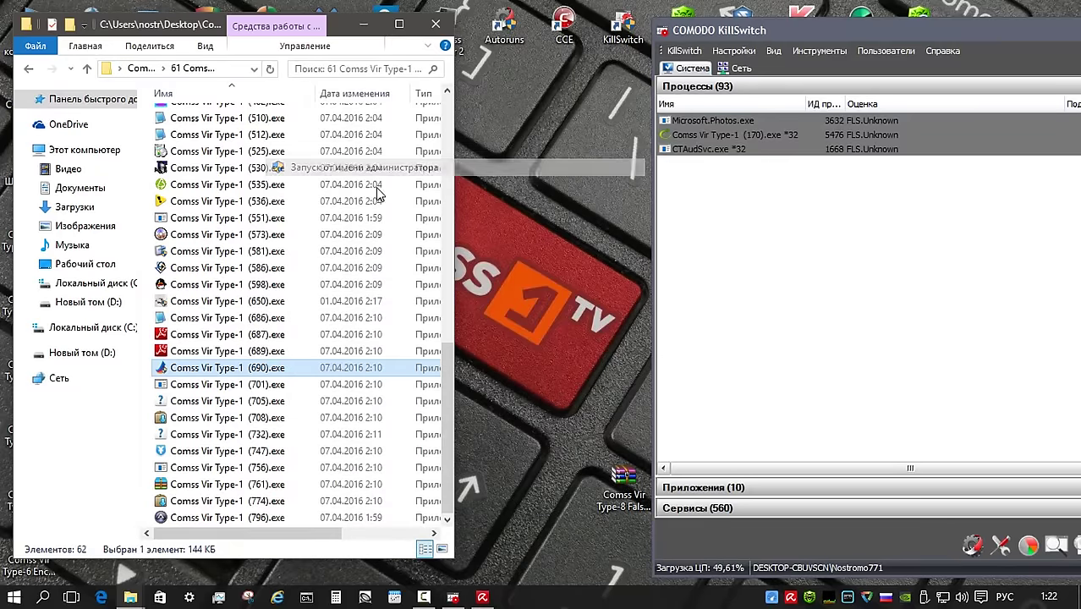
{"action": "right_click", "coordinate": [253, 387]}
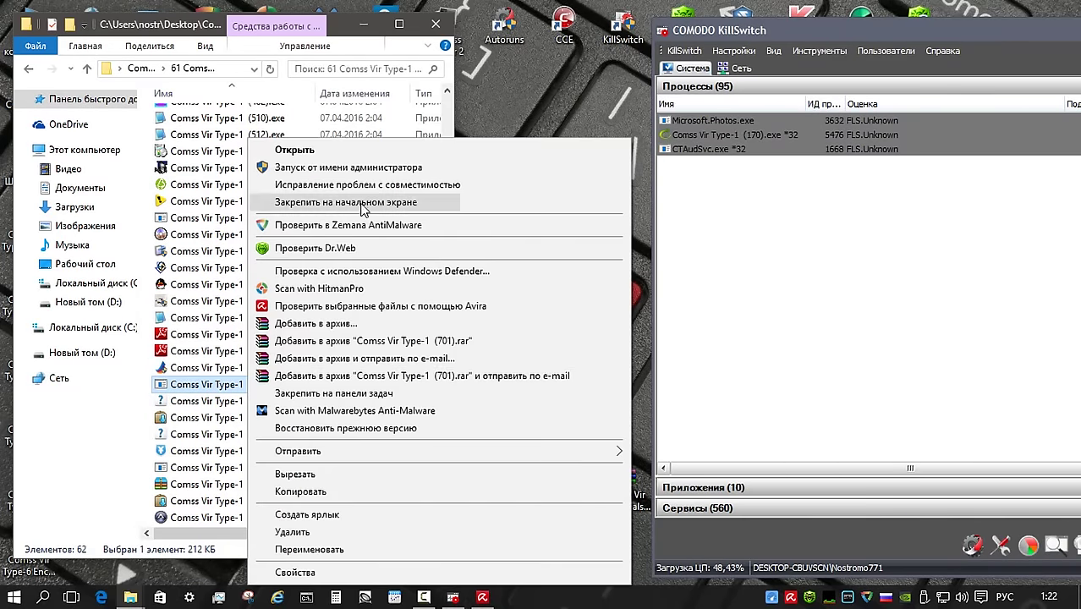
{"action": "left_click", "coordinate": [338, 167]}
Run Comss Vir Type-1 (705).exe as administrator and close its Adobe Help Viewer window
{"action": "right_click", "coordinate": [283, 404]}
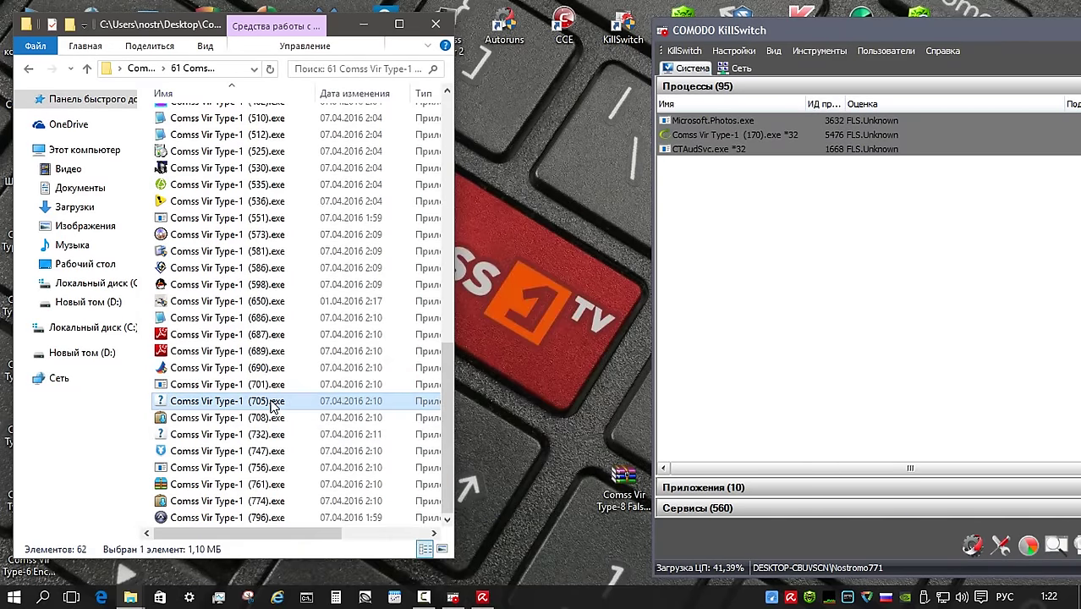
{"action": "left_click", "coordinate": [338, 168]}
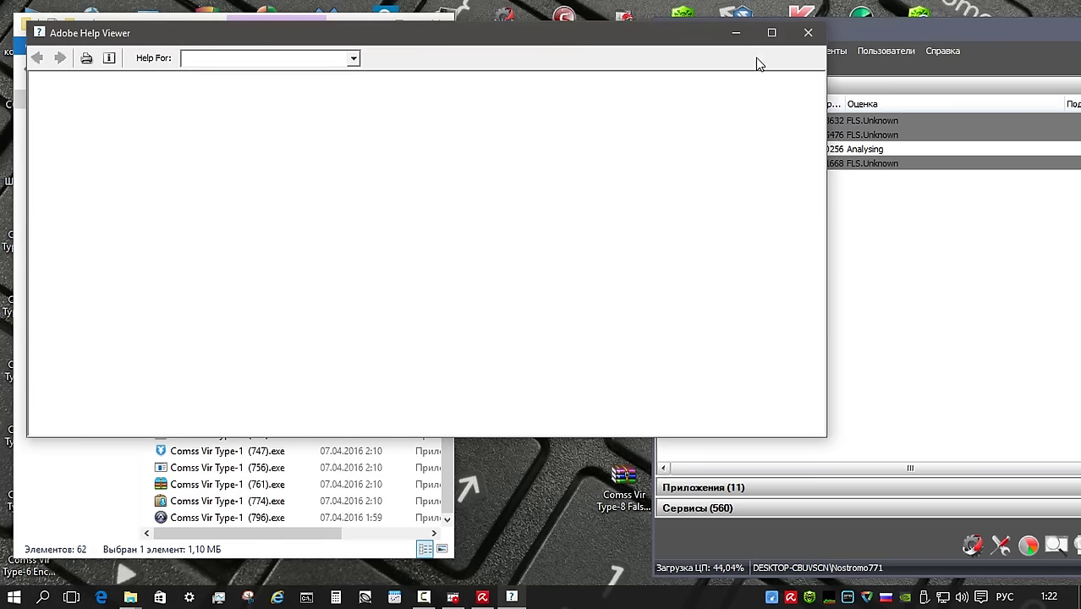
{"action": "left_click", "coordinate": [803, 34]}
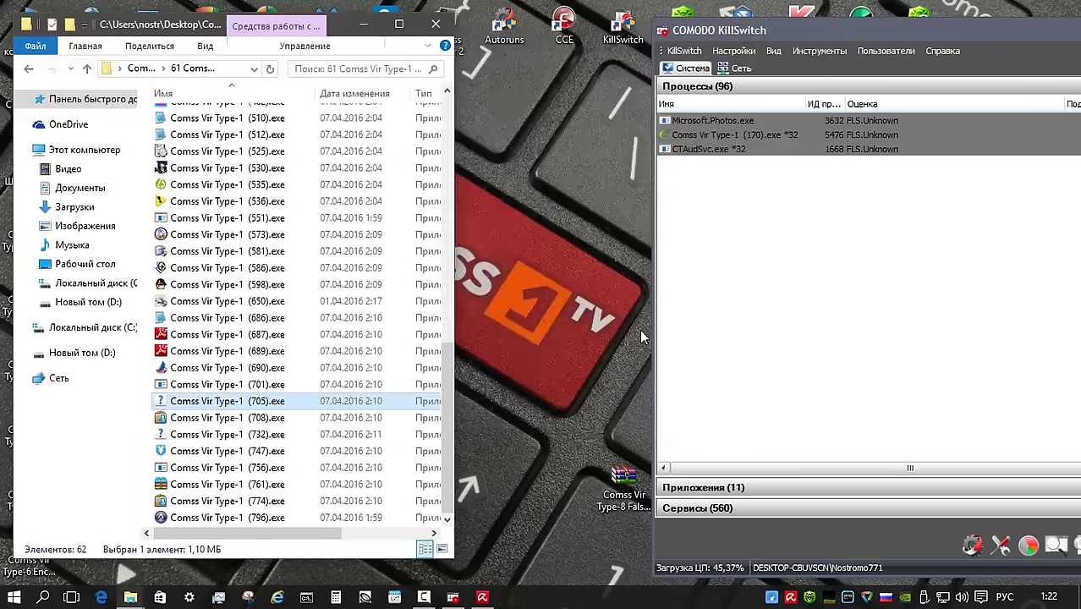
Run the samples Comss Vir Type-1 (708).exe, (732).exe and (747).exe as administrator
{"action": "left_click", "coordinate": [241, 418]}
{"action": "right_click", "coordinate": [241, 418]}
{"action": "left_click", "coordinate": [343, 167]}
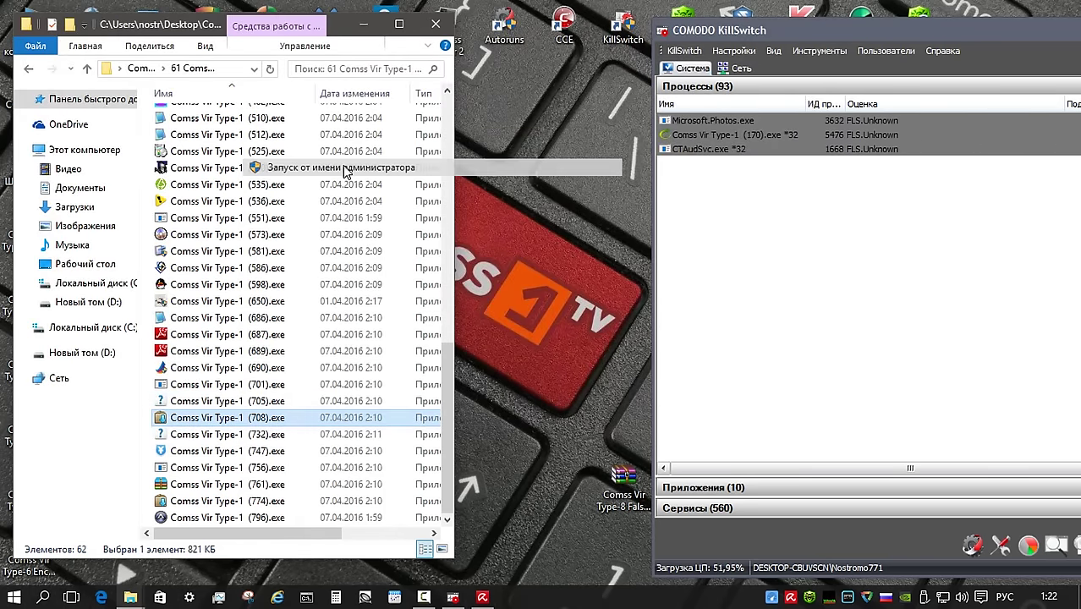
{"action": "right_click", "coordinate": [259, 434]}
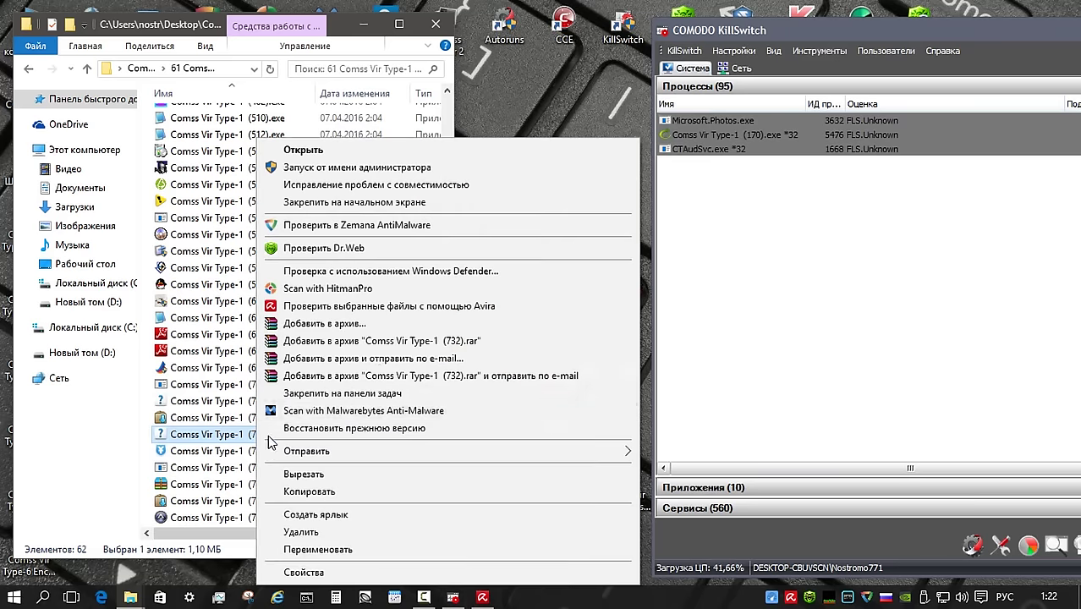
{"action": "left_click", "coordinate": [383, 175]}
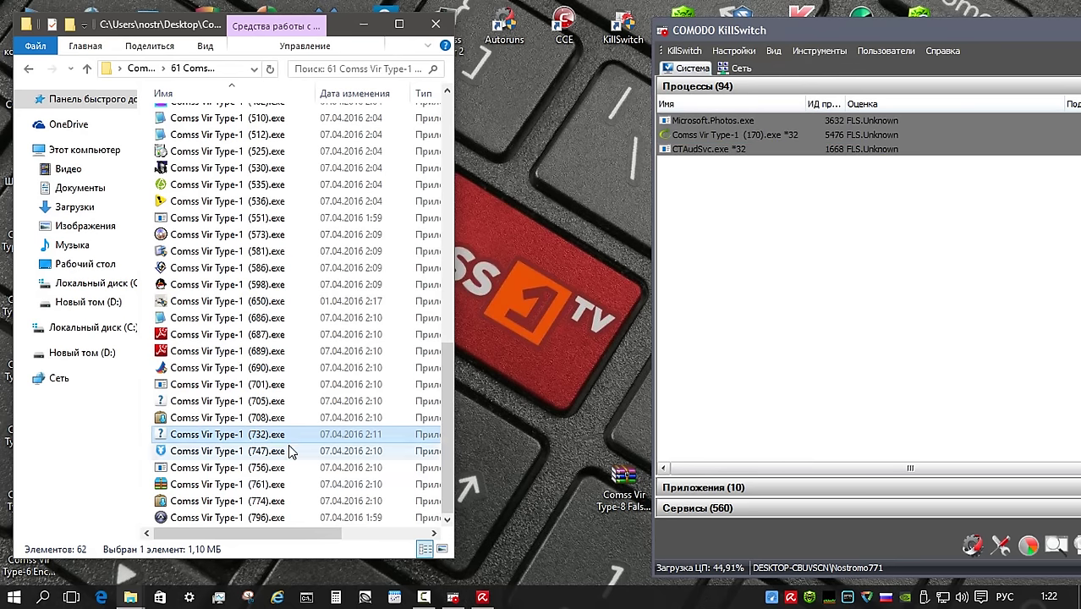
{"action": "right_click", "coordinate": [267, 453]}
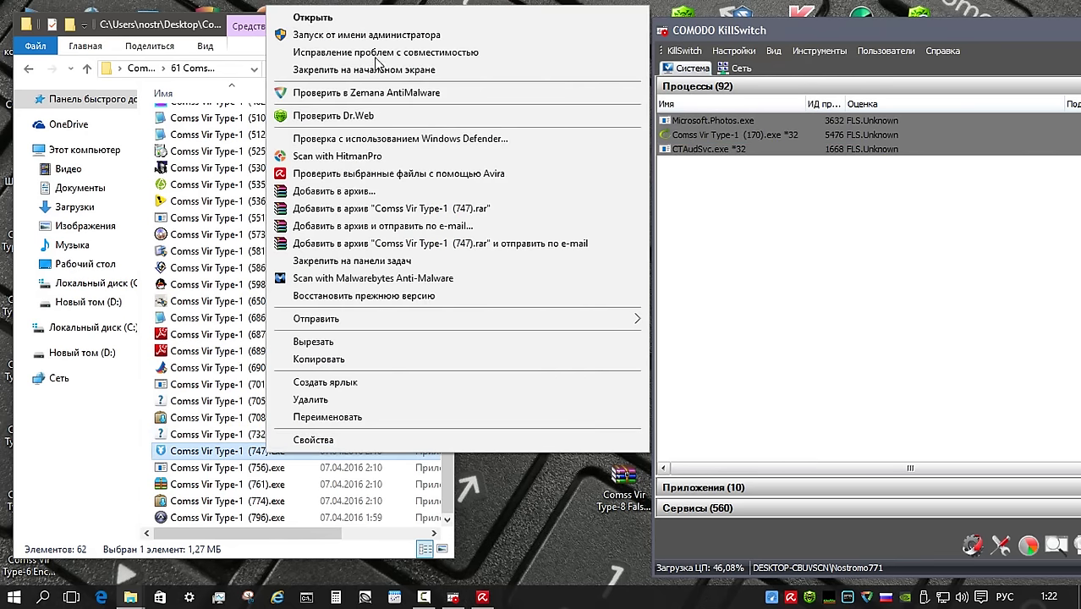
{"action": "left_click", "coordinate": [372, 35]}
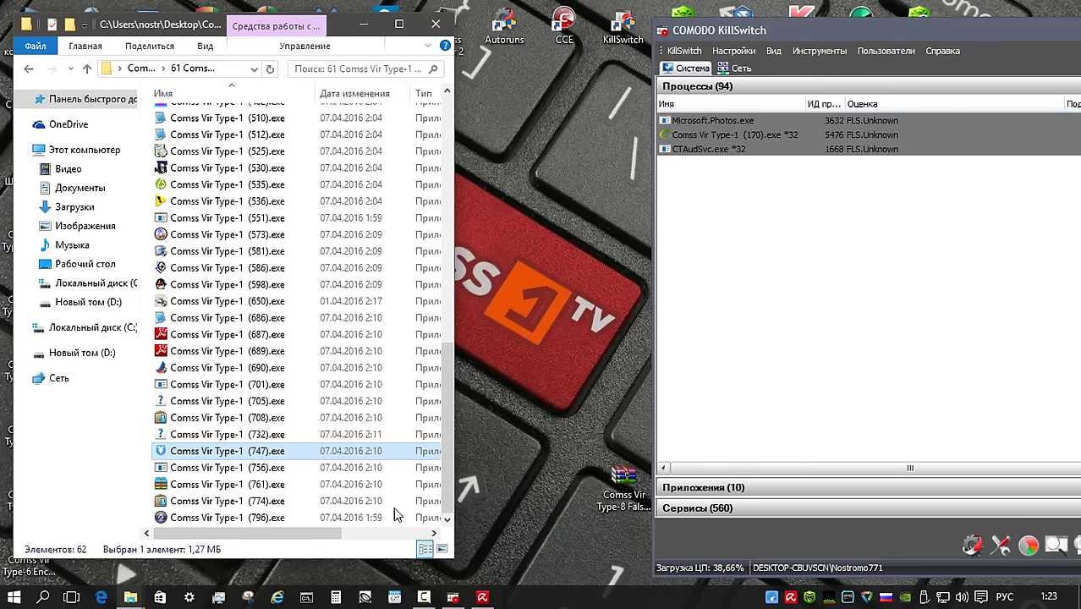
Run Comss Vir Type-1 (756).exe as administrator and dismiss its system error
{"action": "left_click", "coordinate": [260, 469]}
{"action": "right_click", "coordinate": [289, 482]}
{"action": "left_click", "coordinate": [372, 45]}
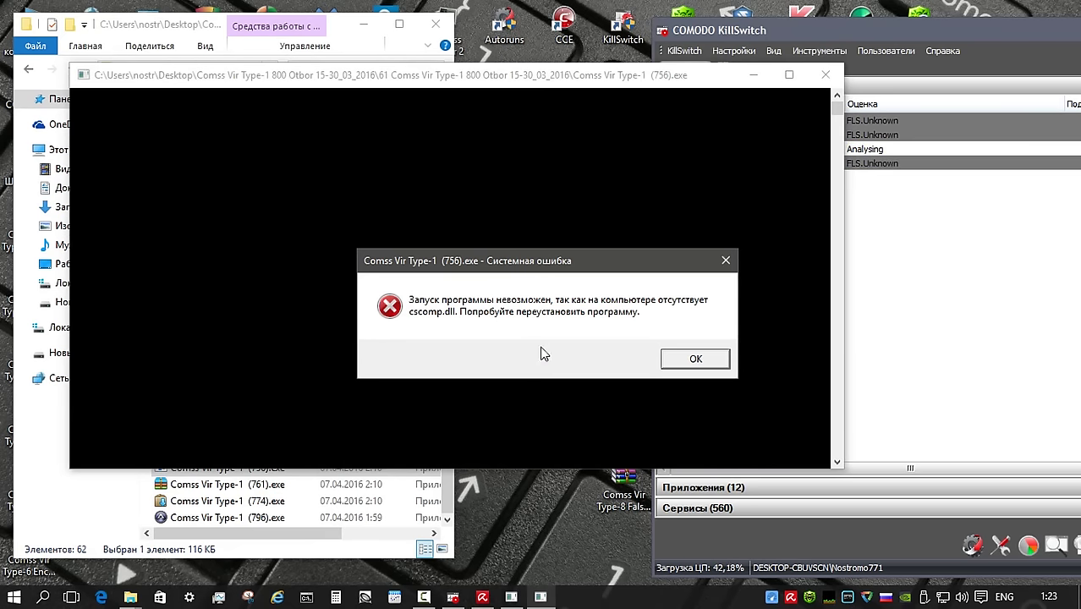
{"action": "left_click", "coordinate": [694, 360]}
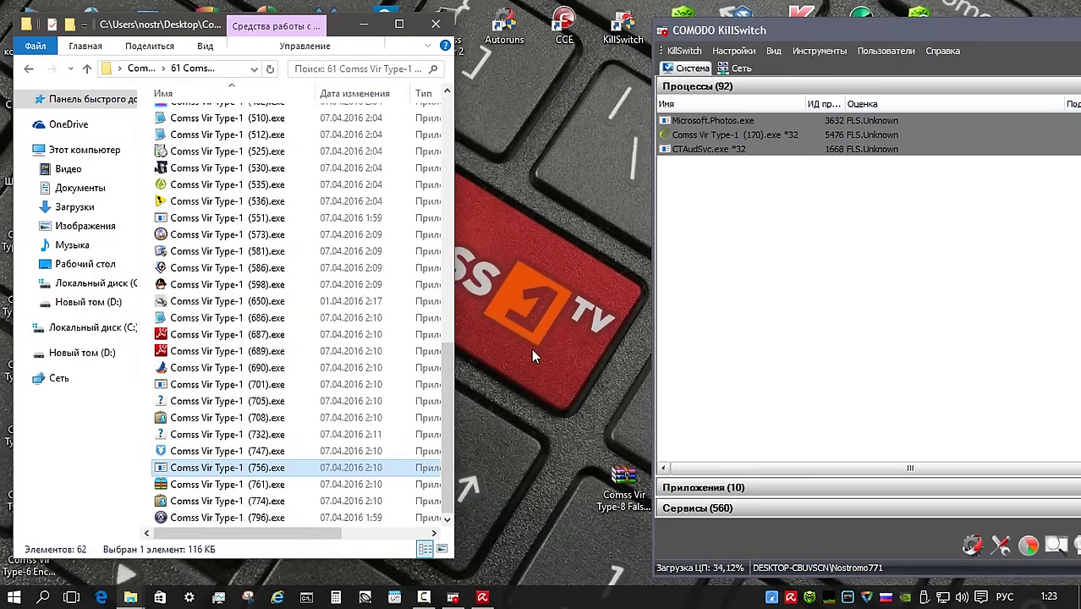
Run the samples Comss Vir Type-1 (761).exe and (774).exe as administrator
{"action": "right_click", "coordinate": [257, 483]}
{"action": "left_click", "coordinate": [355, 66]}
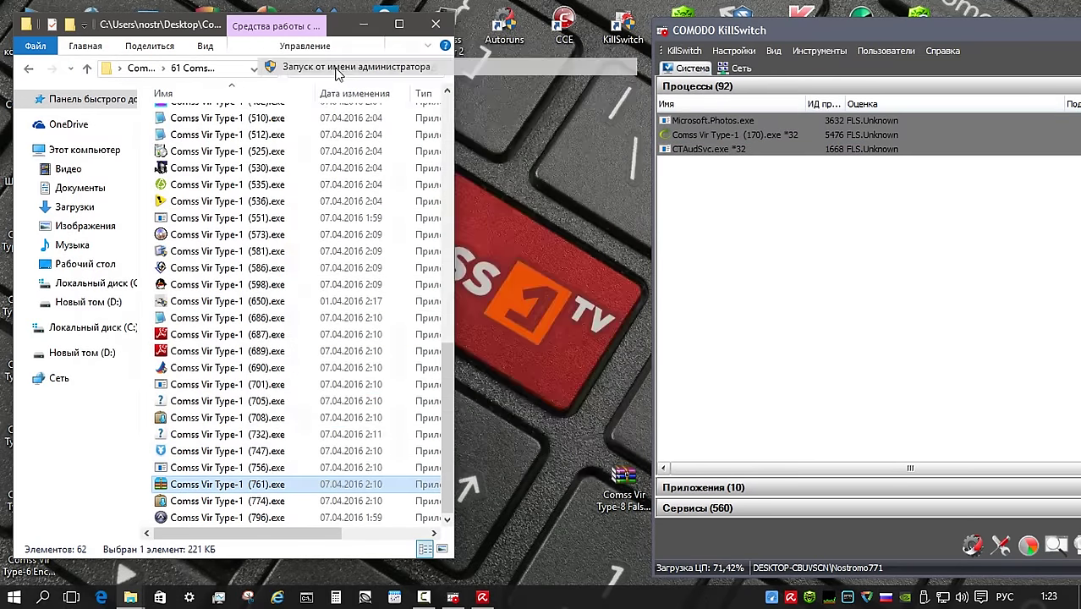
{"action": "right_click", "coordinate": [272, 500]}
{"action": "left_click", "coordinate": [376, 83]}
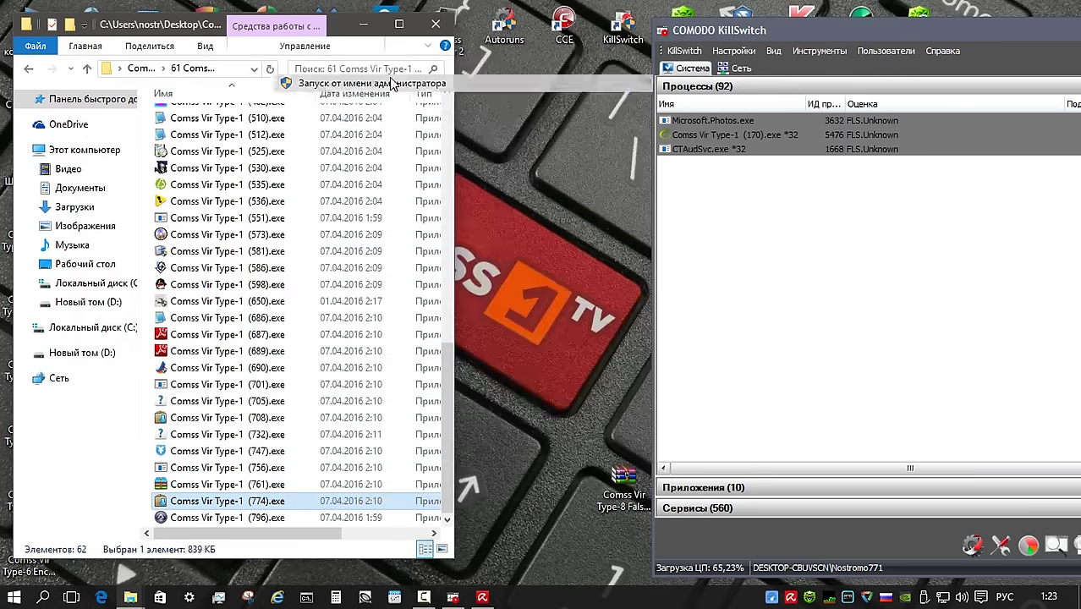
Run Comss Vir Type-1 (796).exe as administrator and exit the script it leaves running in the notification area
{"action": "right_click", "coordinate": [263, 517]}
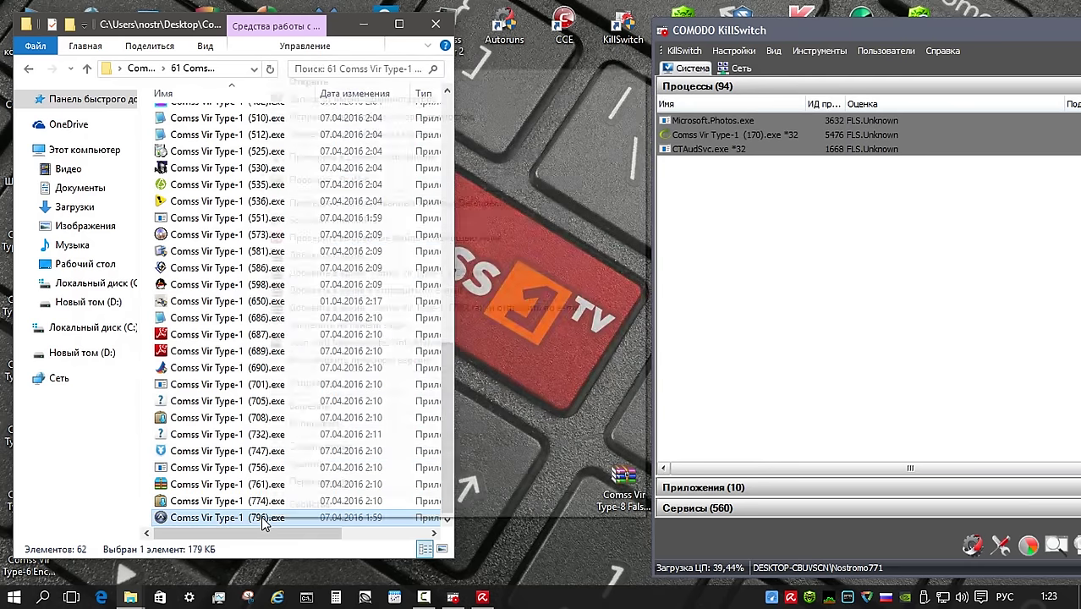
{"action": "left_click", "coordinate": [387, 100]}
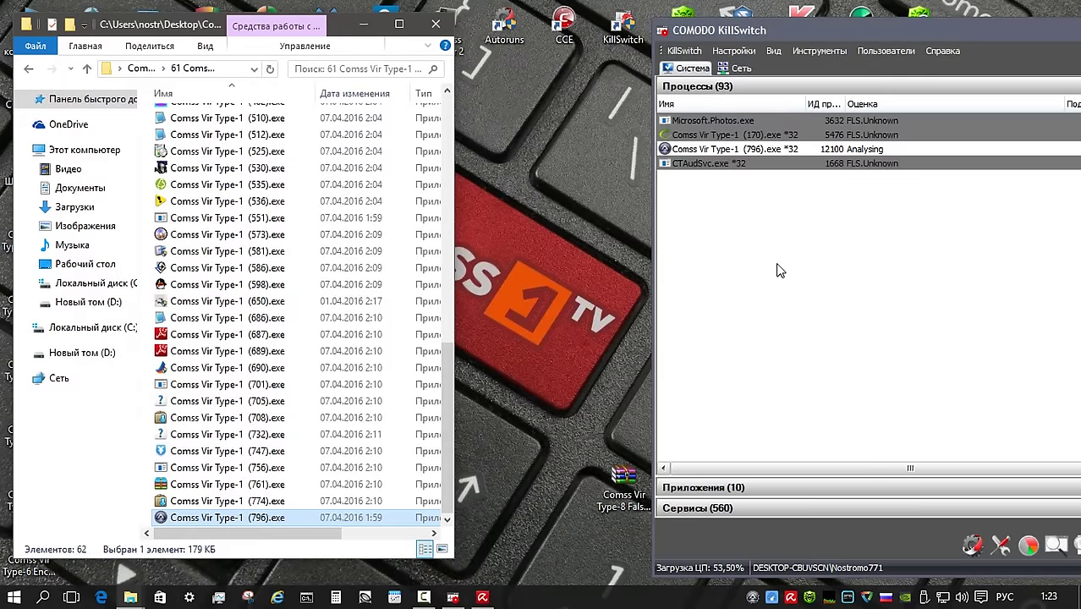
{"action": "right_click", "coordinate": [751, 602]}
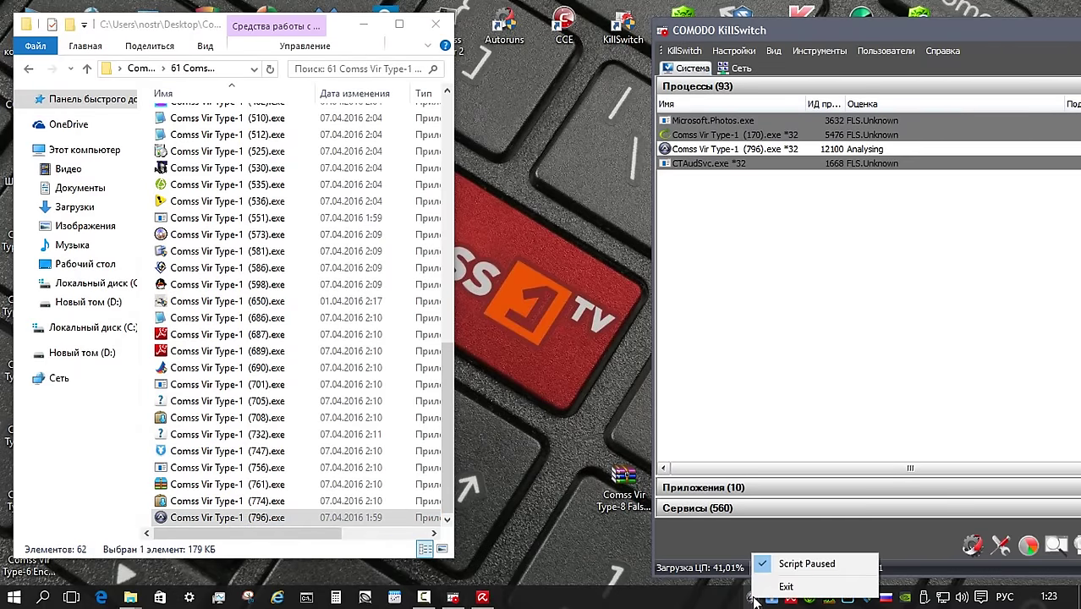
{"action": "left_click", "coordinate": [845, 586]}
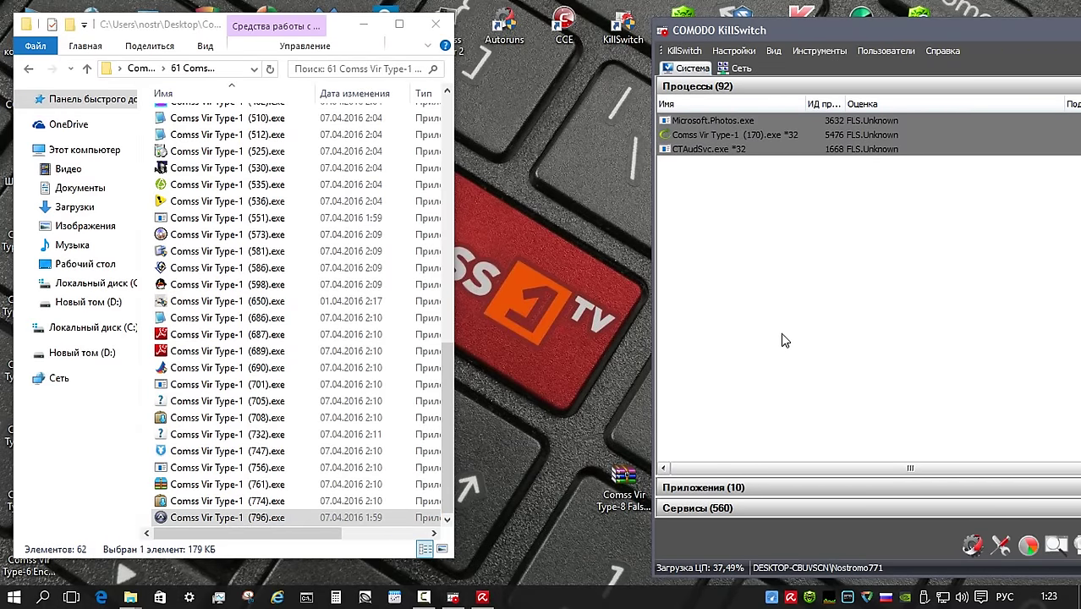
Delete all Comss Vir Type-1 samples in the folder, skipping every file that is in use
{"action": "left_click", "coordinate": [271, 286]}
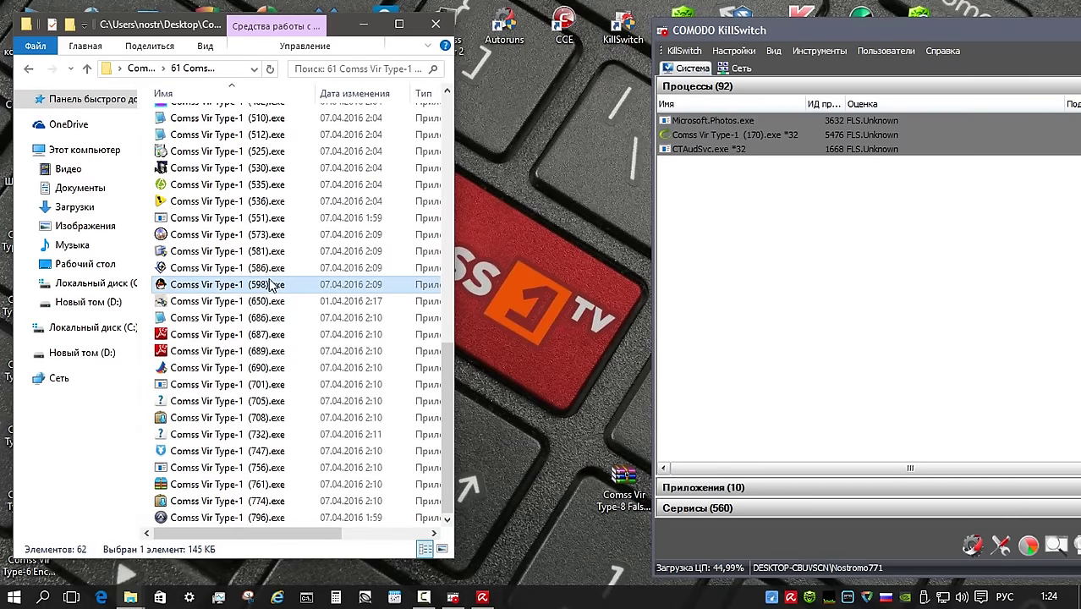
{"action": "key", "text": "ctrl+a"}
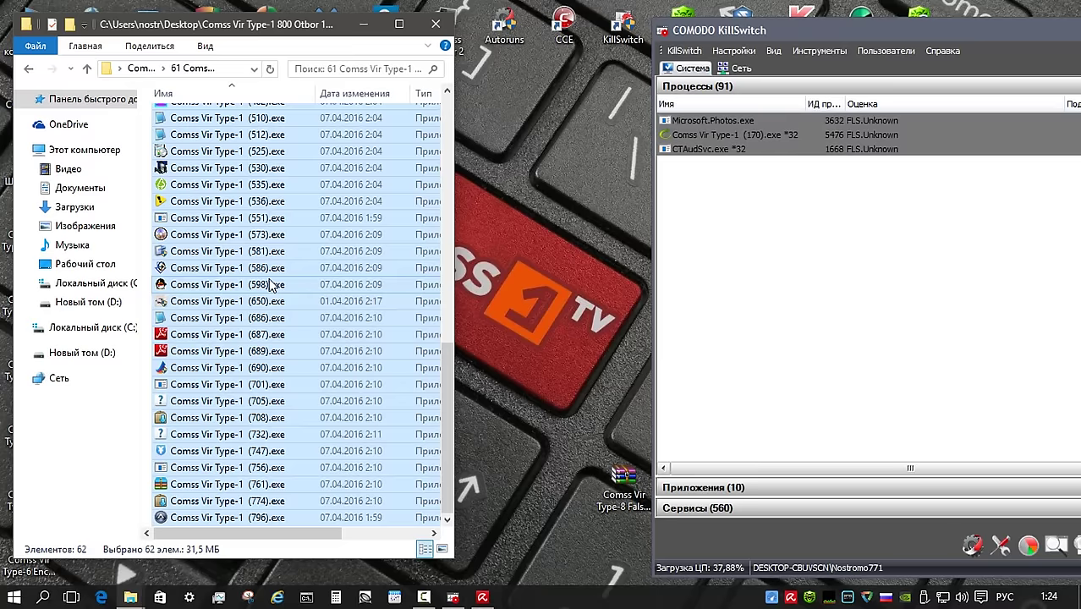
{"action": "key", "text": "Delete"}
{"action": "left_click", "coordinate": [389, 256]}
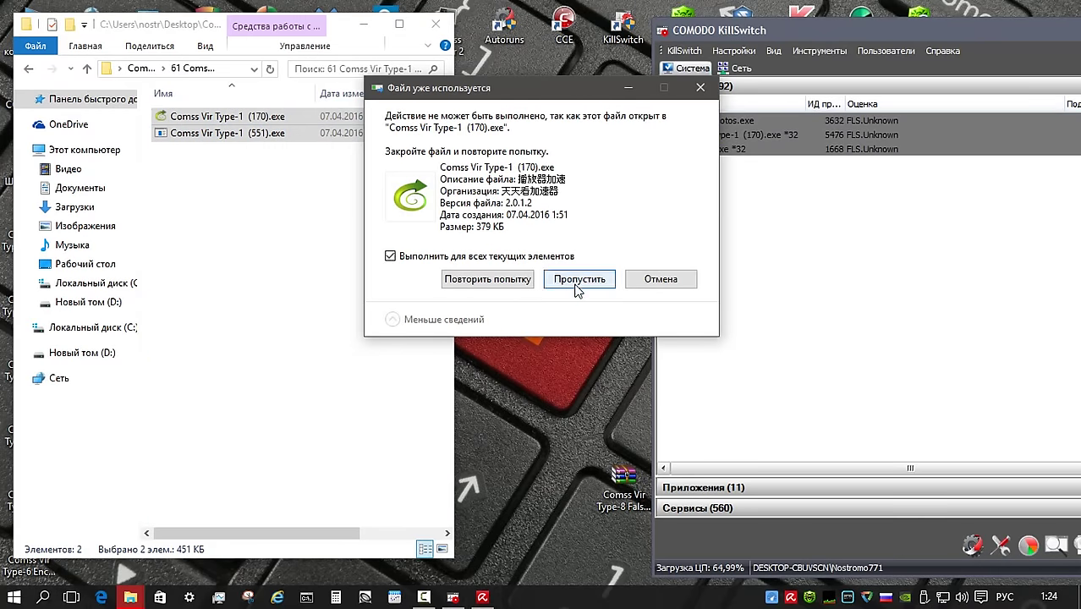
{"action": "left_click", "coordinate": [575, 281]}
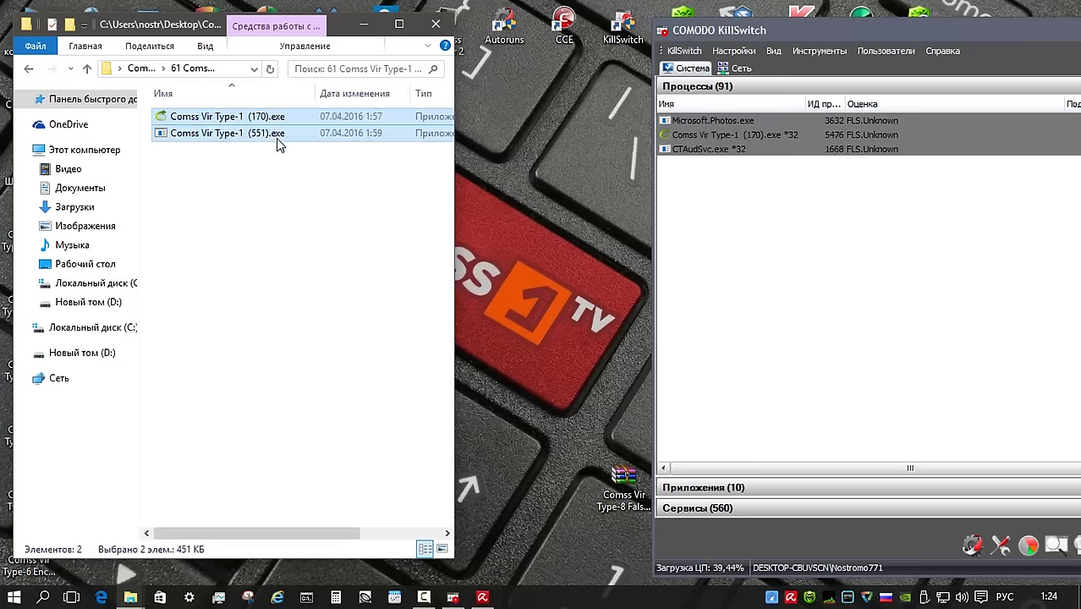
Close the Type-1 folder, open the Comss Vir Type-5 samples folder and have Avira delete the blocked Comss Vir Type-5 (244).exe
{"action": "mouse_move", "coordinate": [275, 138]}
{"action": "key", "text": "alt+F4"}
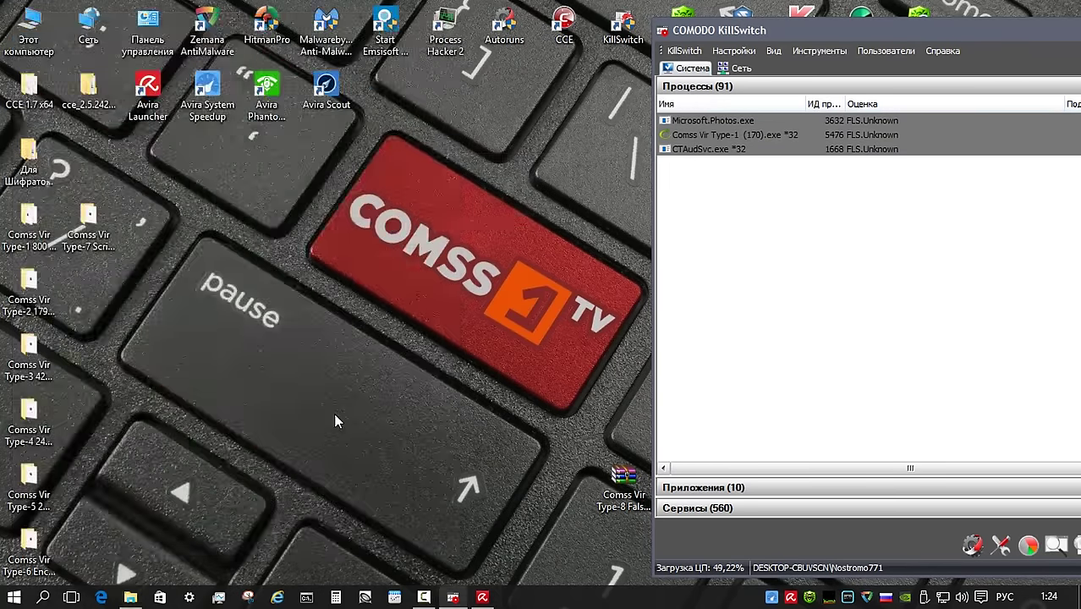
{"action": "double_click", "coordinate": [26, 497]}
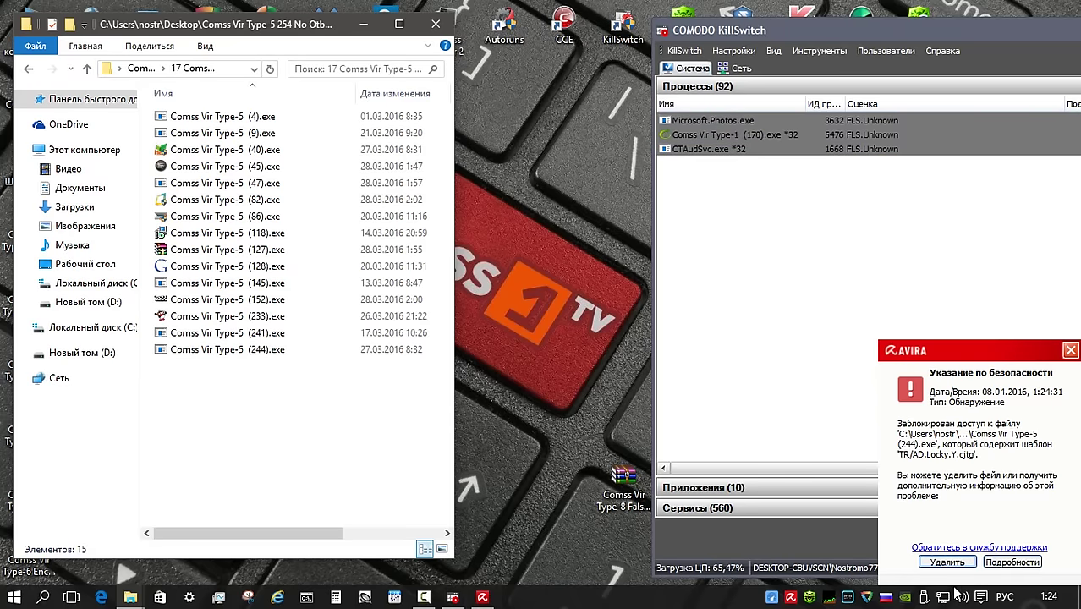
{"action": "left_click", "coordinate": [947, 562]}
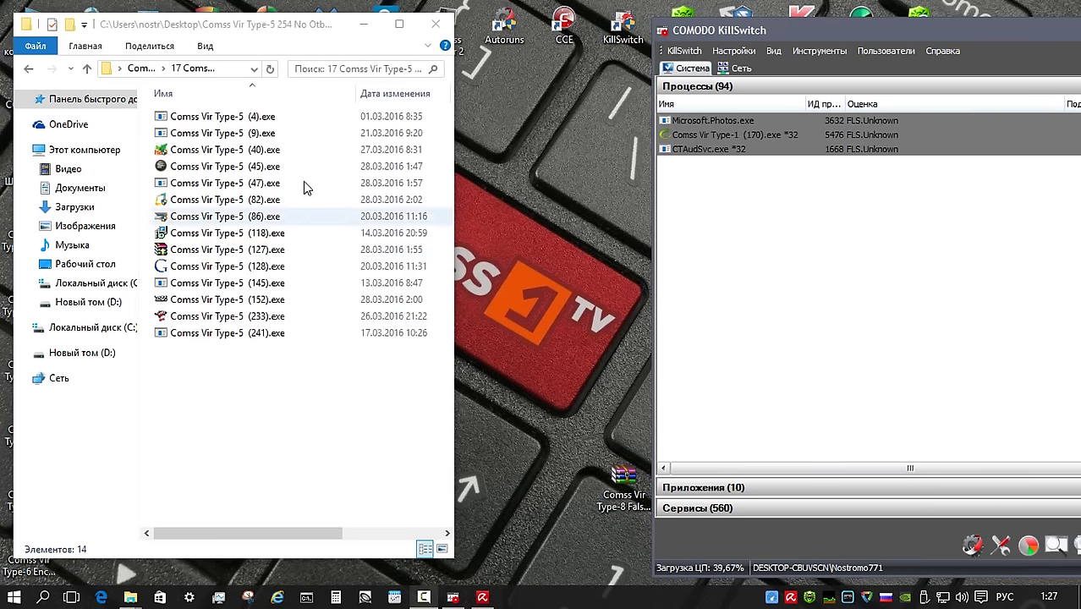
Run Comss Vir Type-5 (4).exe and Comss Vir Type-5 (9).exe, dismissing the error message of each sample
{"action": "right_click", "coordinate": [266, 118]}
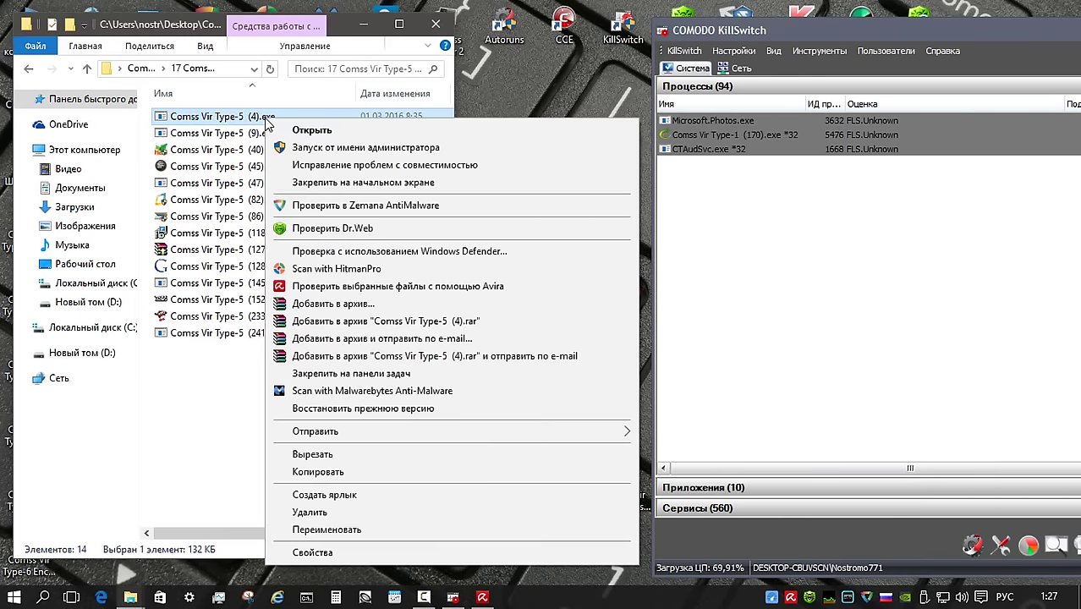
{"action": "left_click", "coordinate": [312, 129]}
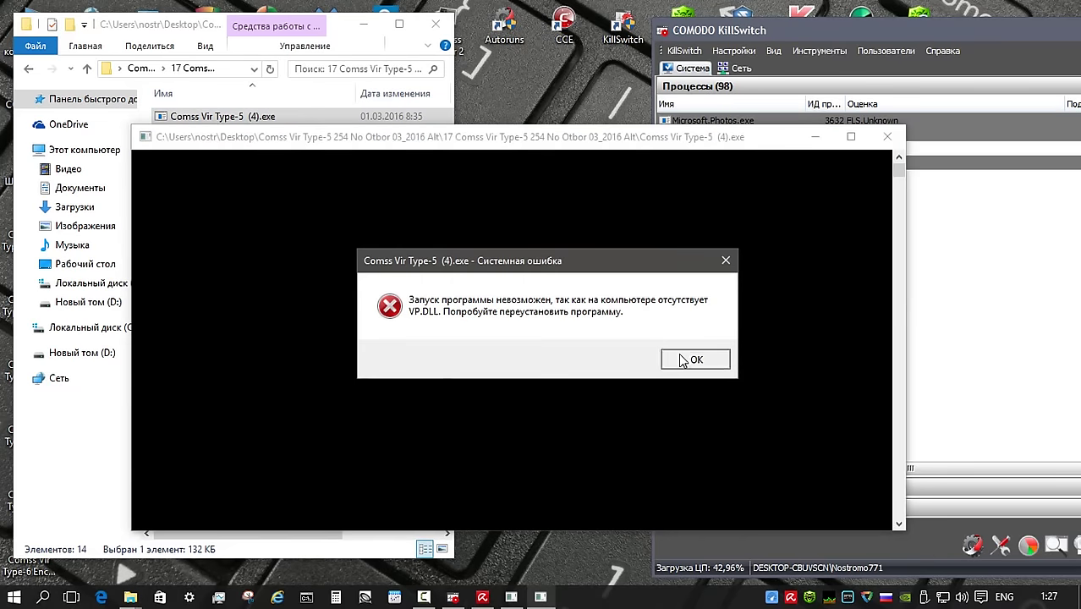
{"action": "left_click", "coordinate": [693, 359]}
{"action": "left_click", "coordinate": [244, 135]}
{"action": "right_click", "coordinate": [245, 135]}
{"action": "left_click", "coordinate": [279, 159]}
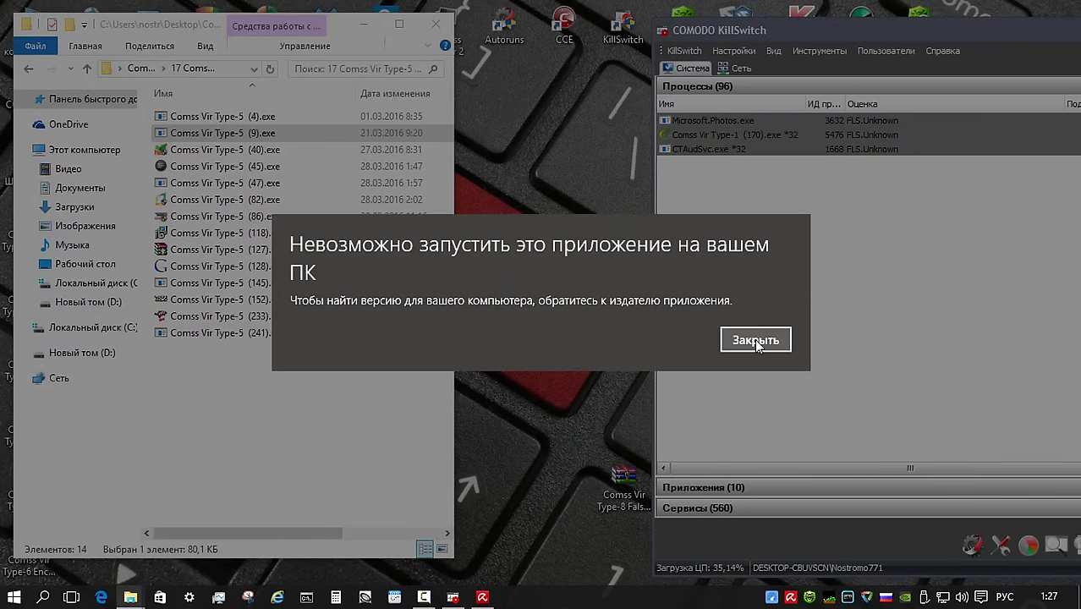
{"action": "left_click", "coordinate": [754, 338]}
Run Comss Vir Type-5 (40).exe, proceed with its QQ音乐播放器 download and have Avira delete the blocked setup file
{"action": "right_click", "coordinate": [275, 149]}
{"action": "left_click", "coordinate": [318, 167]}
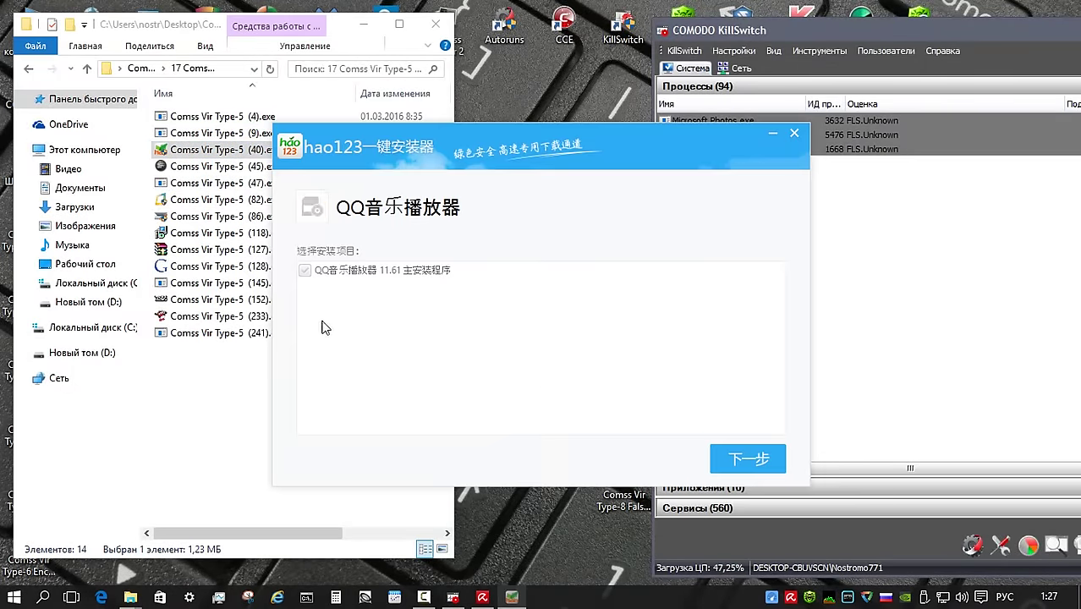
{"action": "left_click", "coordinate": [718, 461]}
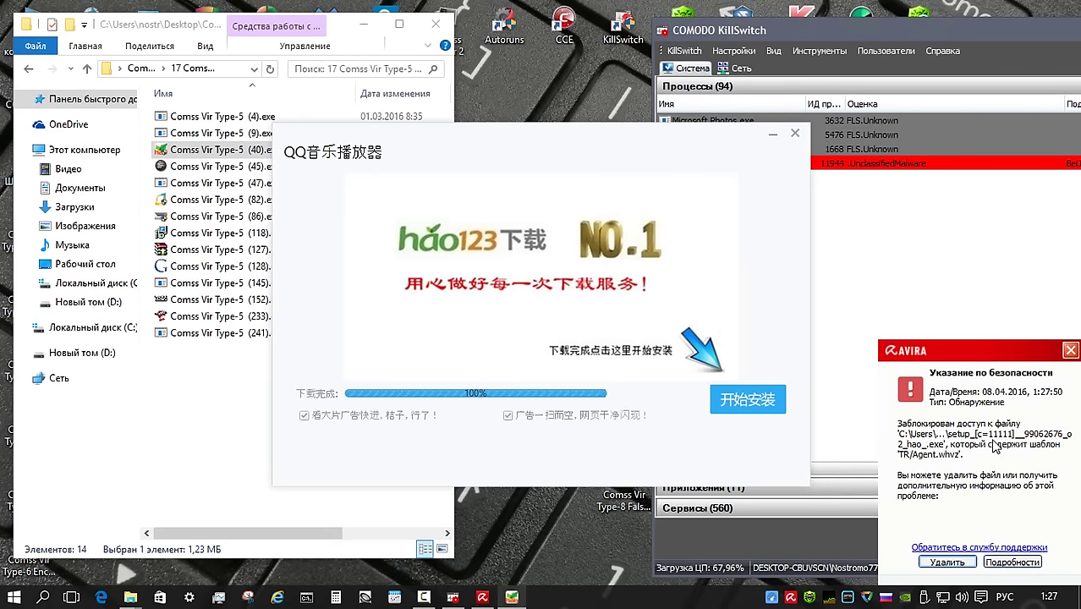
{"action": "left_click", "coordinate": [947, 562]}
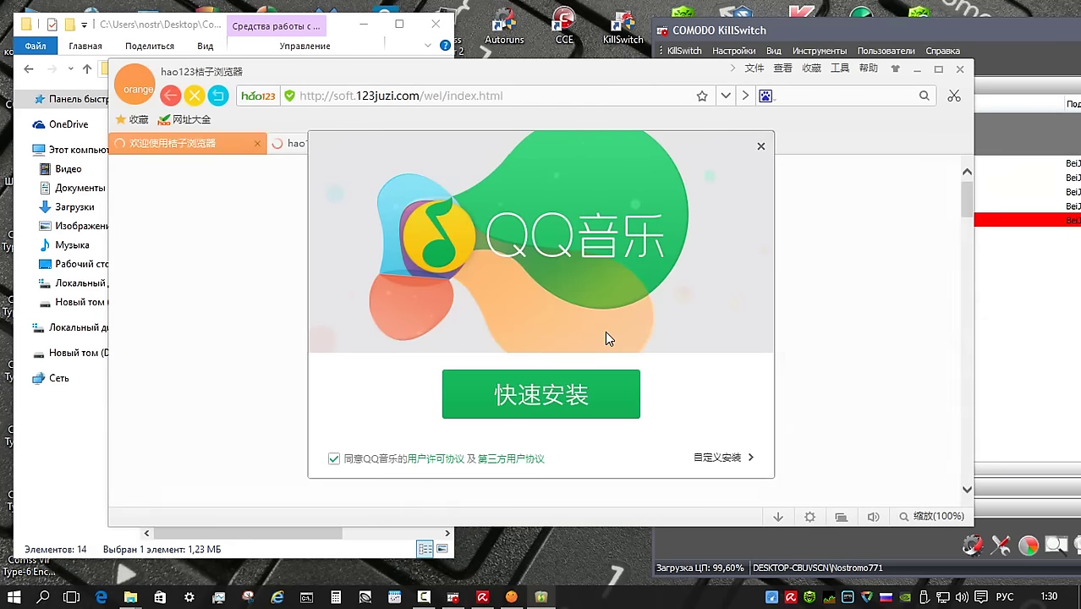
Check QQ Music's custom installation options, then close the hao123 browser, the QQ Music player and the setup error
{"action": "left_click", "coordinate": [715, 458]}
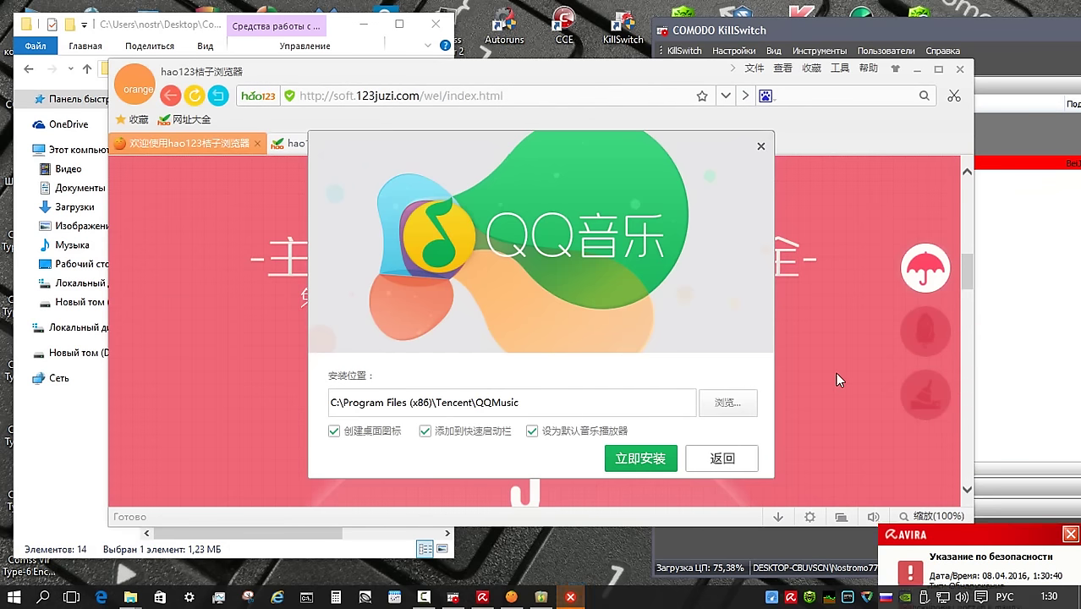
{"action": "left_click", "coordinate": [695, 459]}
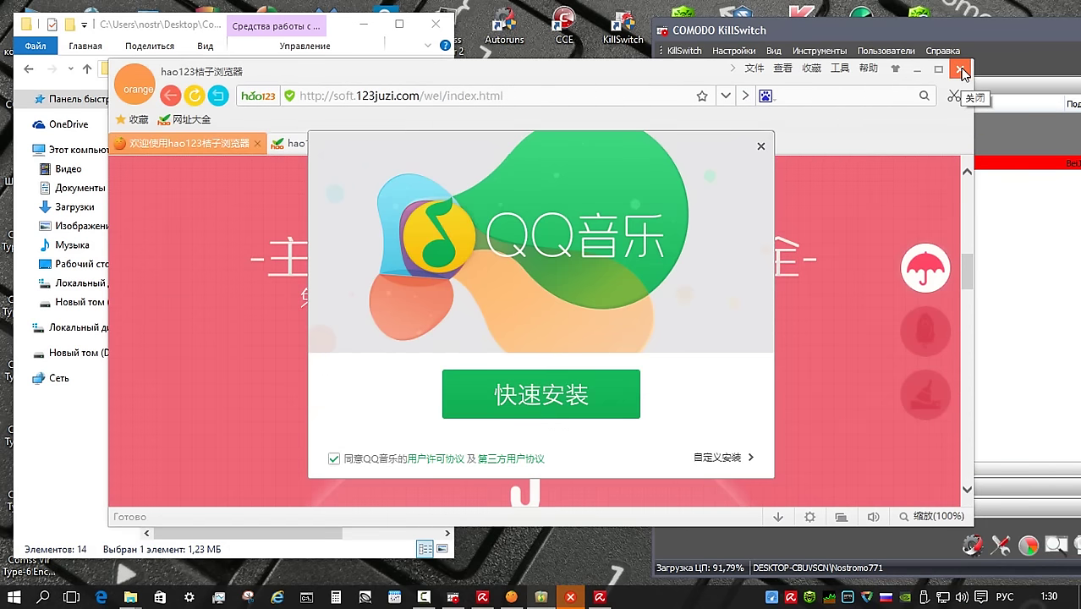
{"action": "left_click", "coordinate": [960, 72]}
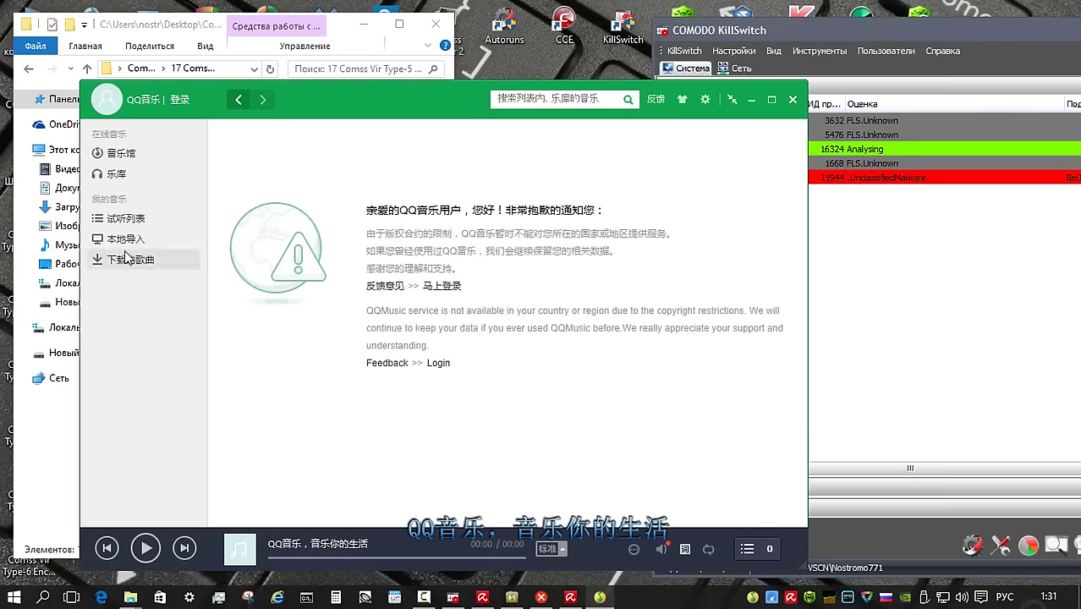
{"action": "left_click", "coordinate": [793, 99]}
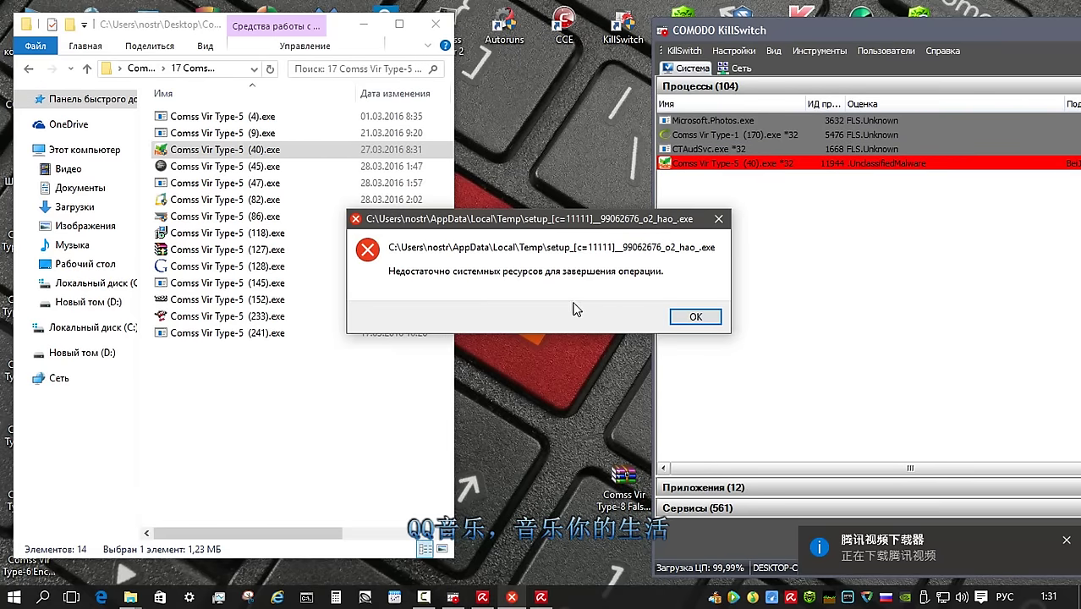
{"action": "left_click", "coordinate": [698, 317]}
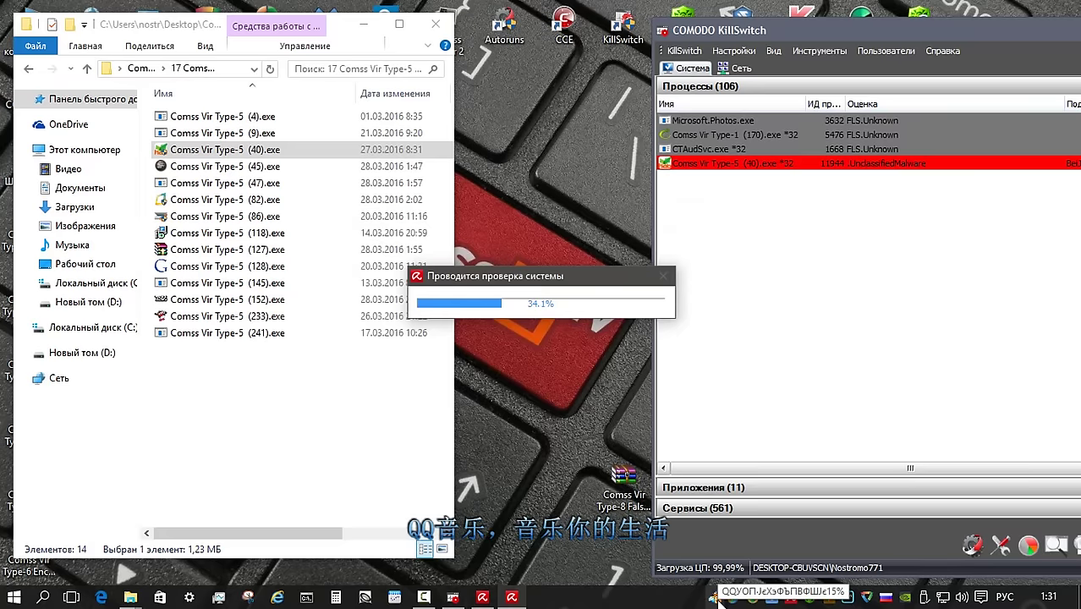
Exit the programs that Comss Vir Type-5 (40).exe left running in the notification area
{"action": "right_click", "coordinate": [746, 597]}
{"action": "left_click", "coordinate": [747, 589]}
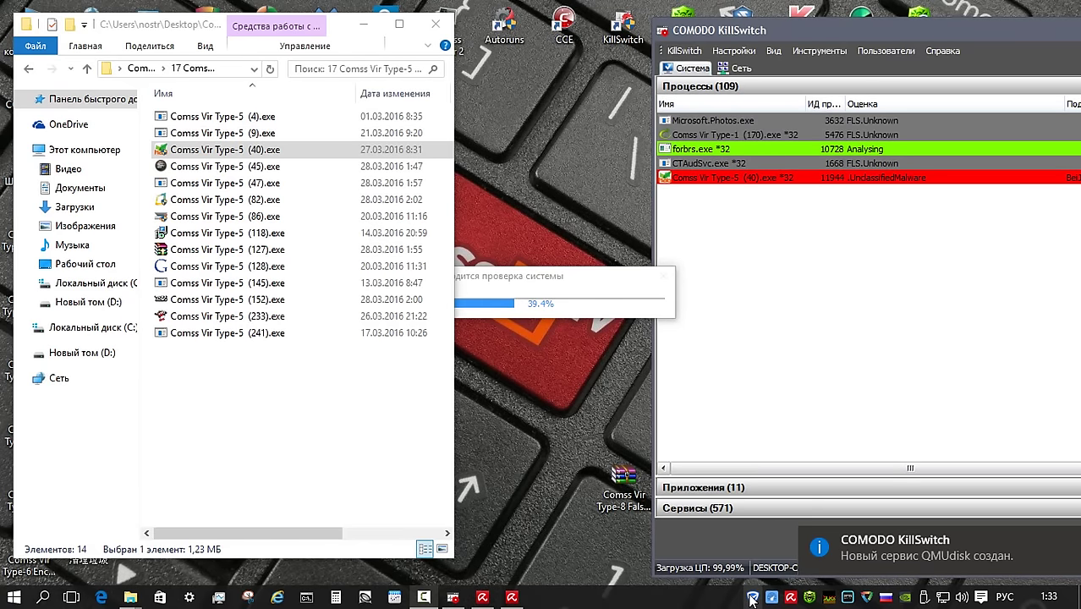
{"action": "right_click", "coordinate": [752, 598]}
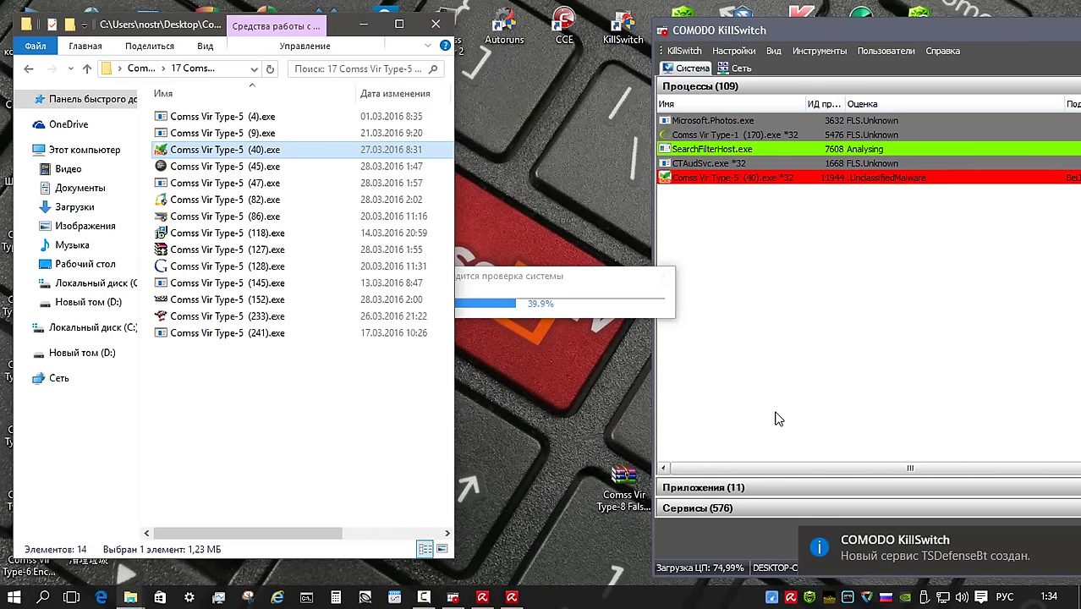
Run Comss Vir Type-5 (45).exe as administrator, decline loading the previous GTA location and dismiss the follow-up dialog
{"action": "key", "text": "Down"}
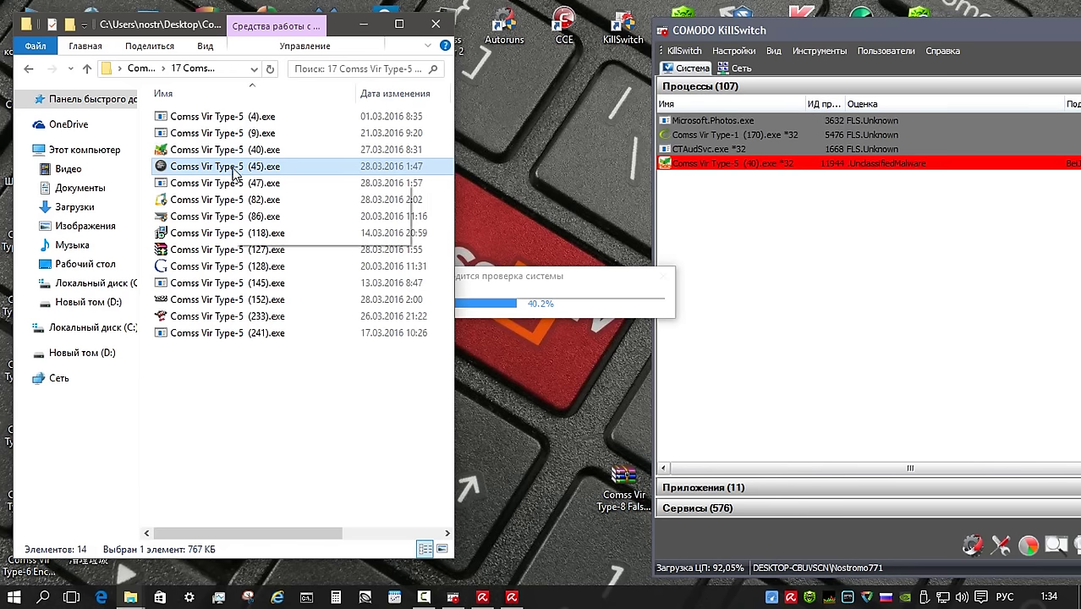
{"action": "mouse_move", "coordinate": [235, 171]}
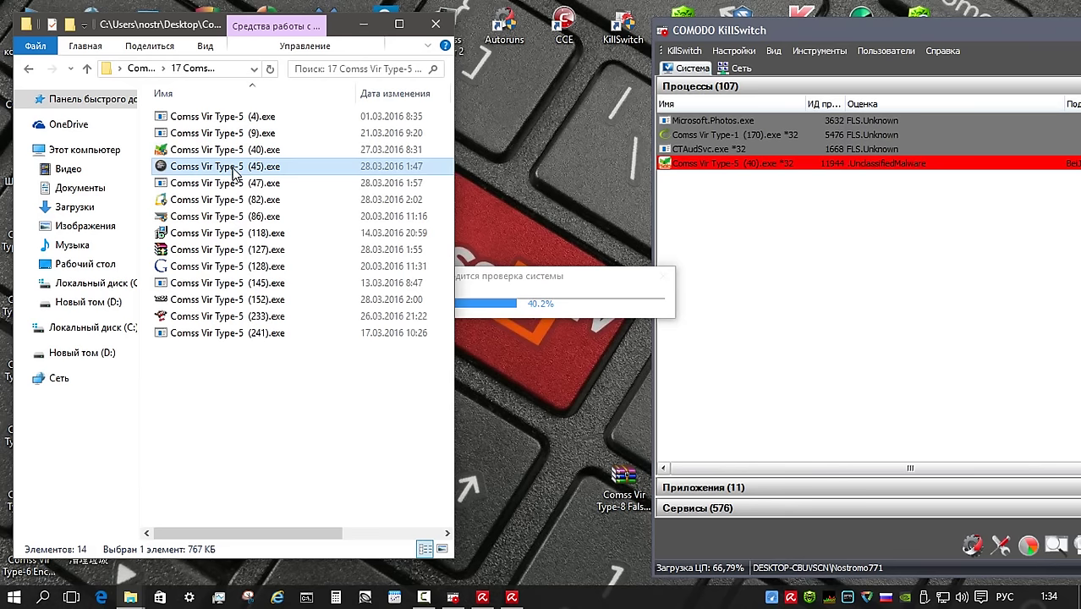
{"action": "right_click", "coordinate": [233, 170]}
{"action": "left_click", "coordinate": [338, 145]}
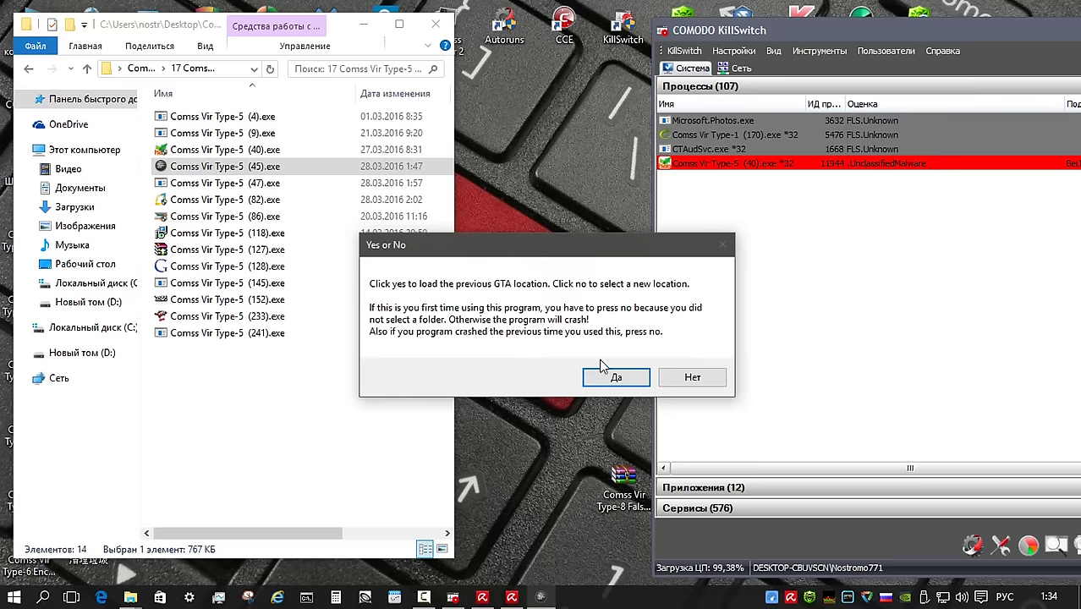
{"action": "left_click", "coordinate": [663, 383]}
{"action": "left_click", "coordinate": [692, 358]}
Run Comss Vir Type-5 (47).exe as administrator and close its incompatibility message
{"action": "left_click", "coordinate": [248, 188]}
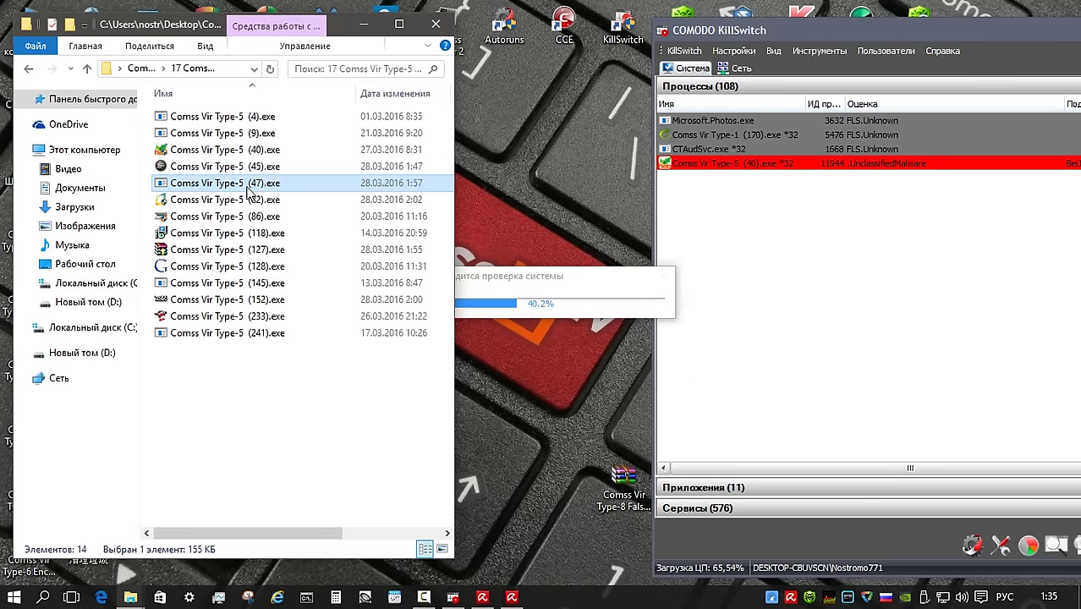
{"action": "right_click", "coordinate": [248, 193]}
{"action": "left_click", "coordinate": [339, 149]}
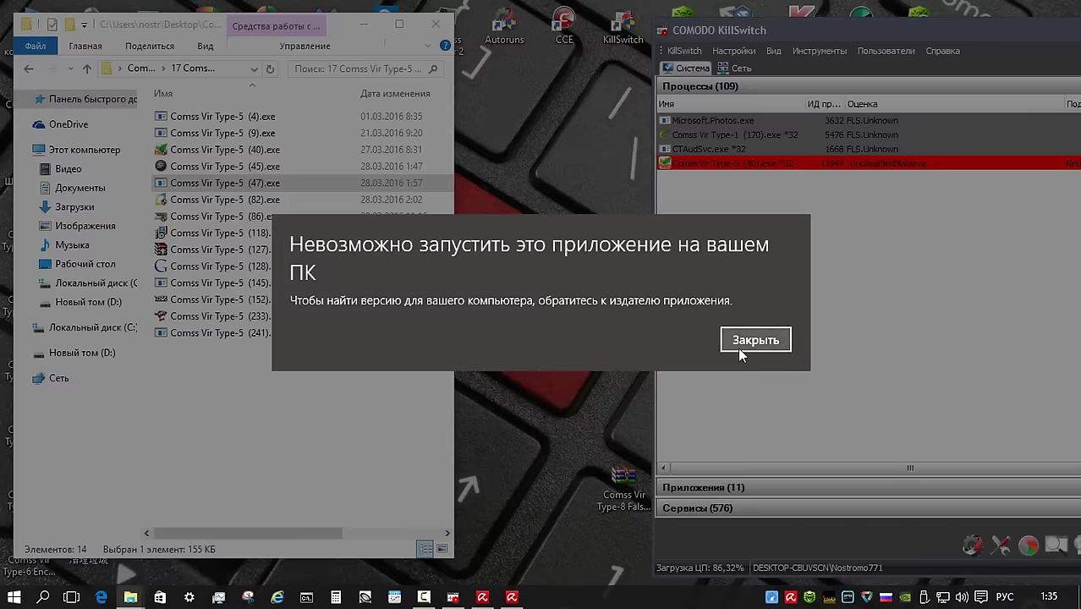
{"action": "left_click", "coordinate": [741, 341]}
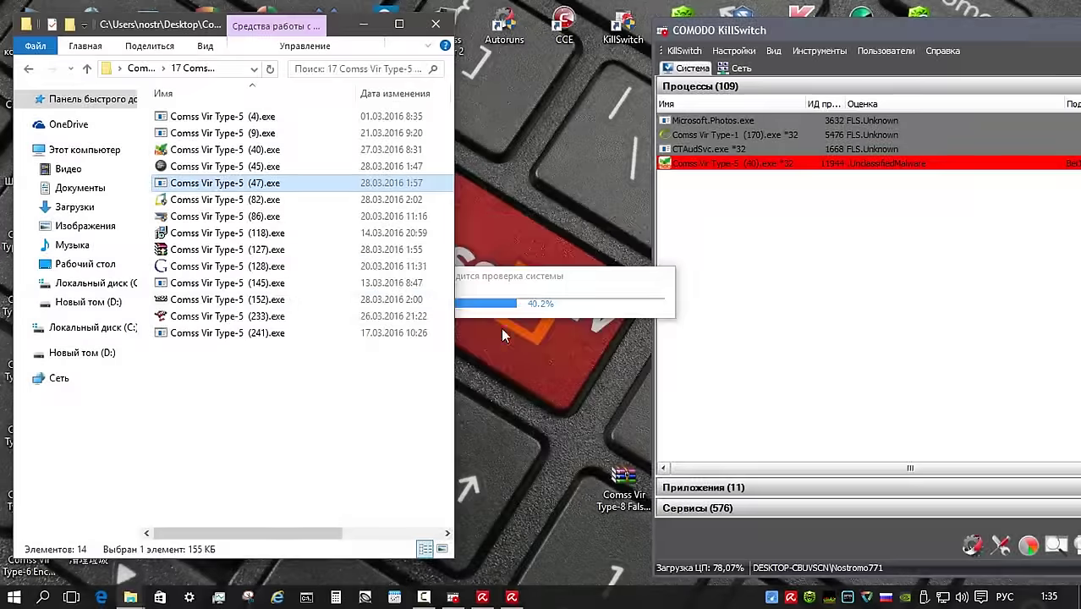
Run Comss Vir Type-5 (82).exe as administrator, dismiss the Connectify Activator warning and close the ON HAX web page
{"action": "left_click", "coordinate": [251, 201]}
{"action": "right_click", "coordinate": [251, 201]}
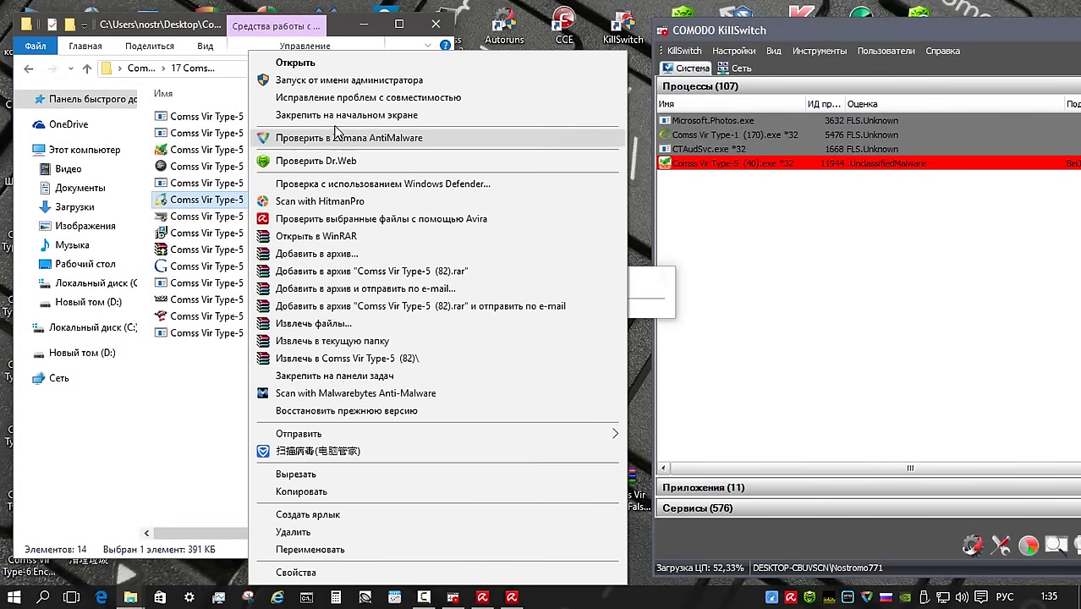
{"action": "left_click", "coordinate": [337, 81]}
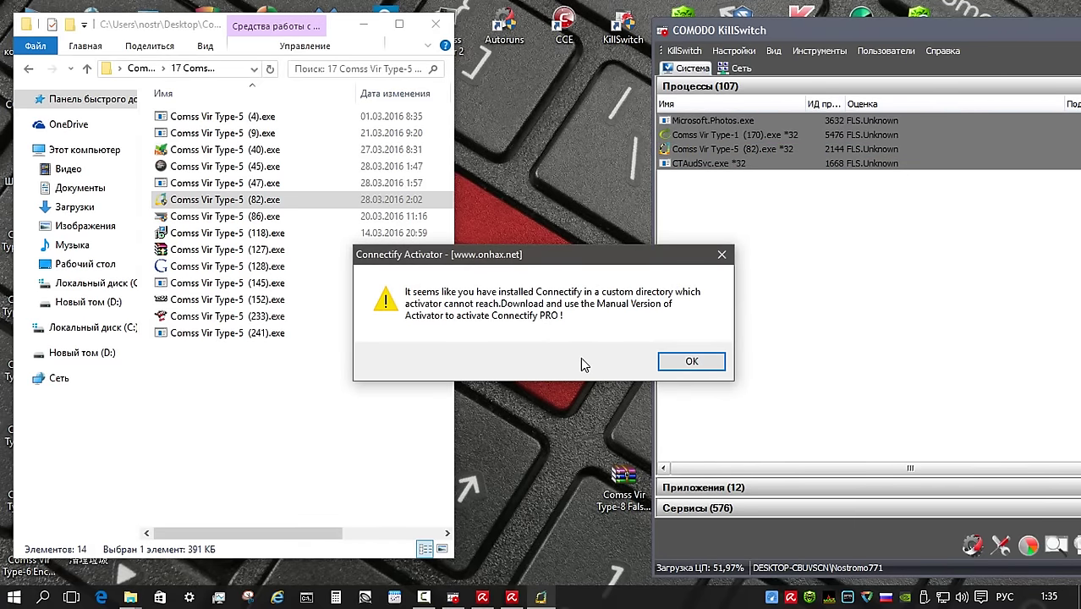
{"action": "key", "text": "Return"}
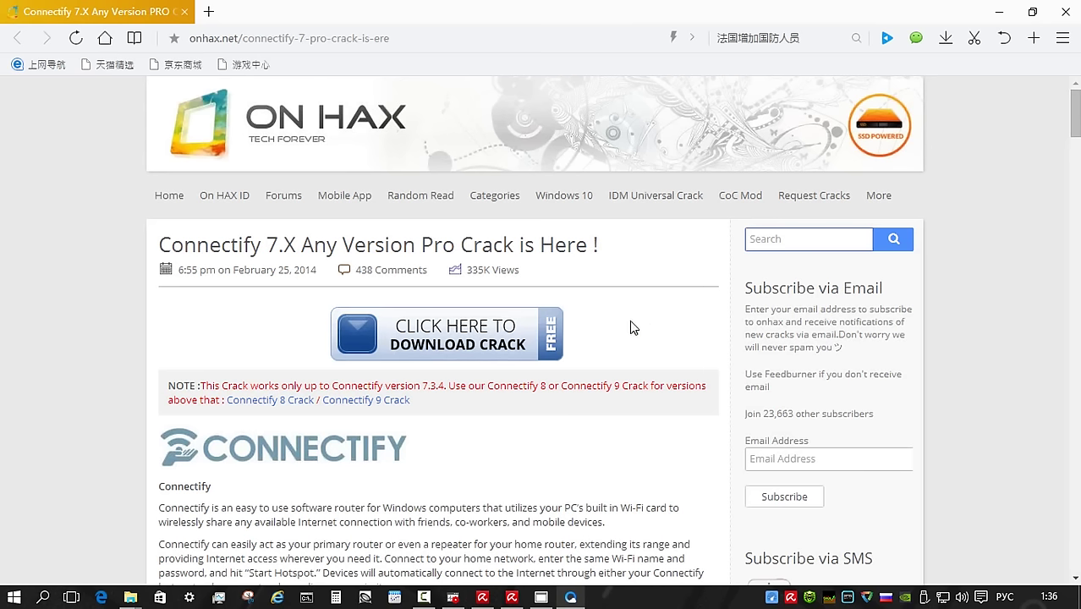
{"action": "left_click", "coordinate": [1065, 12]}
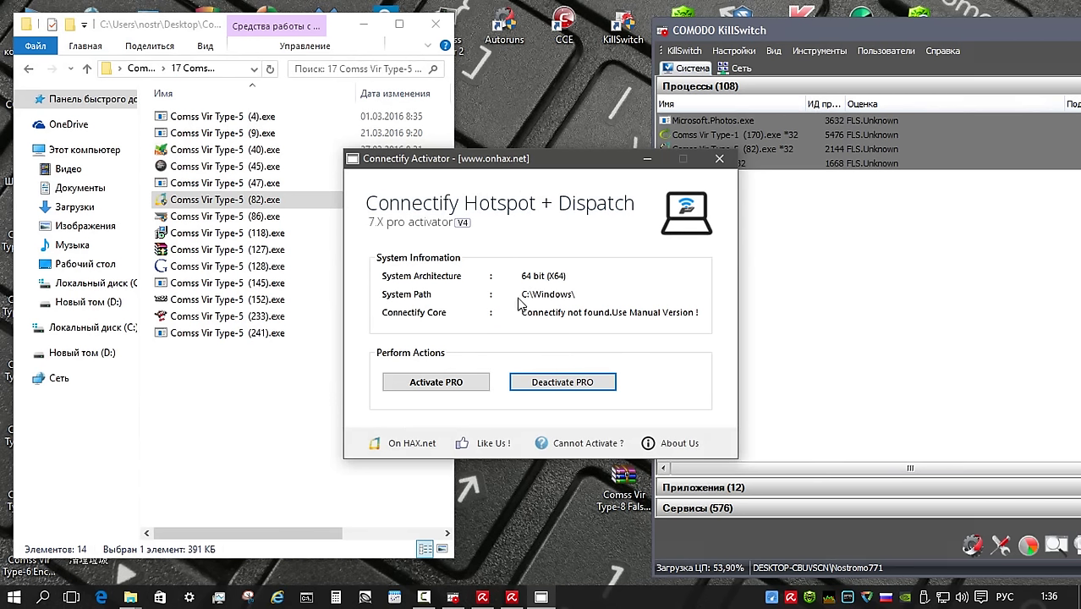
Run the Comss Vir Type-5 (86).exe sample as administrator
{"action": "left_click", "coordinate": [269, 218]}
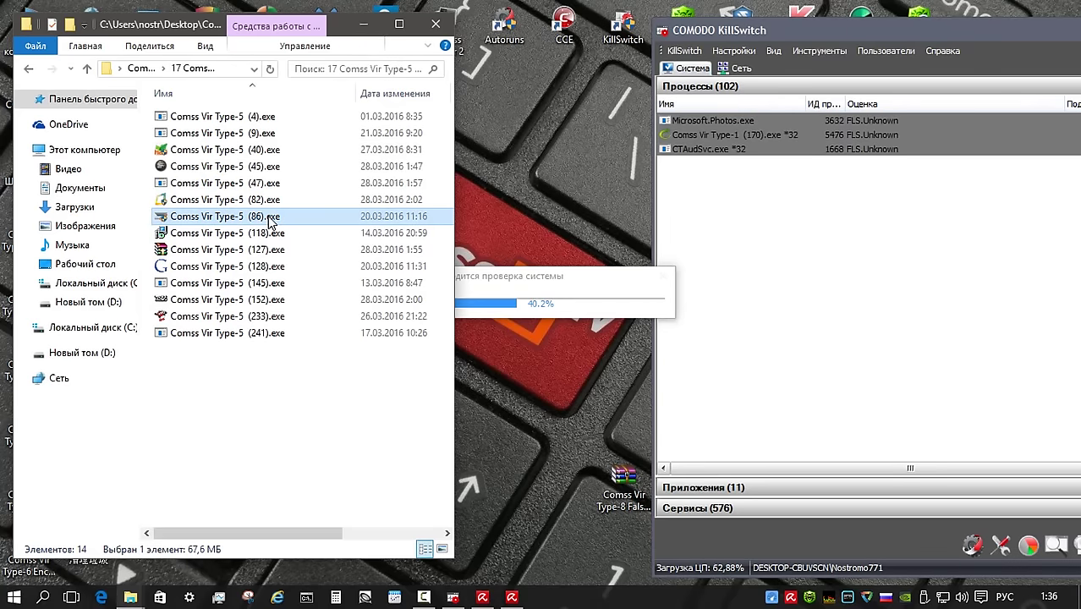
{"action": "right_click", "coordinate": [269, 218]}
{"action": "left_click", "coordinate": [325, 151]}
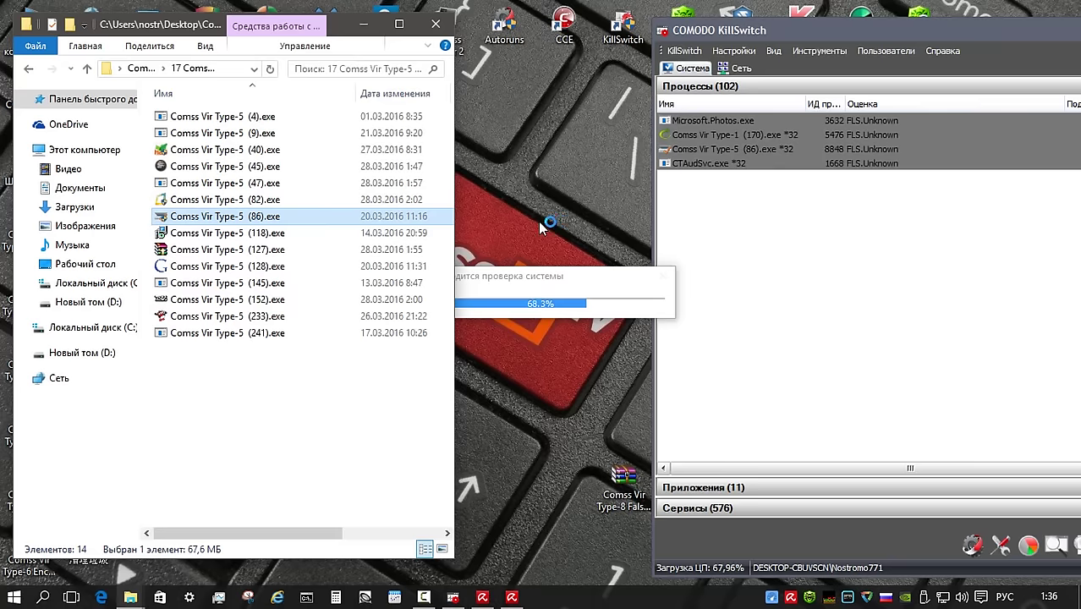
Run Comss Vir Type-5 (118).exe as administrator and install FiberChekPRO, accepting the license agreement and keeping all components selected
{"action": "right_click", "coordinate": [242, 233]}
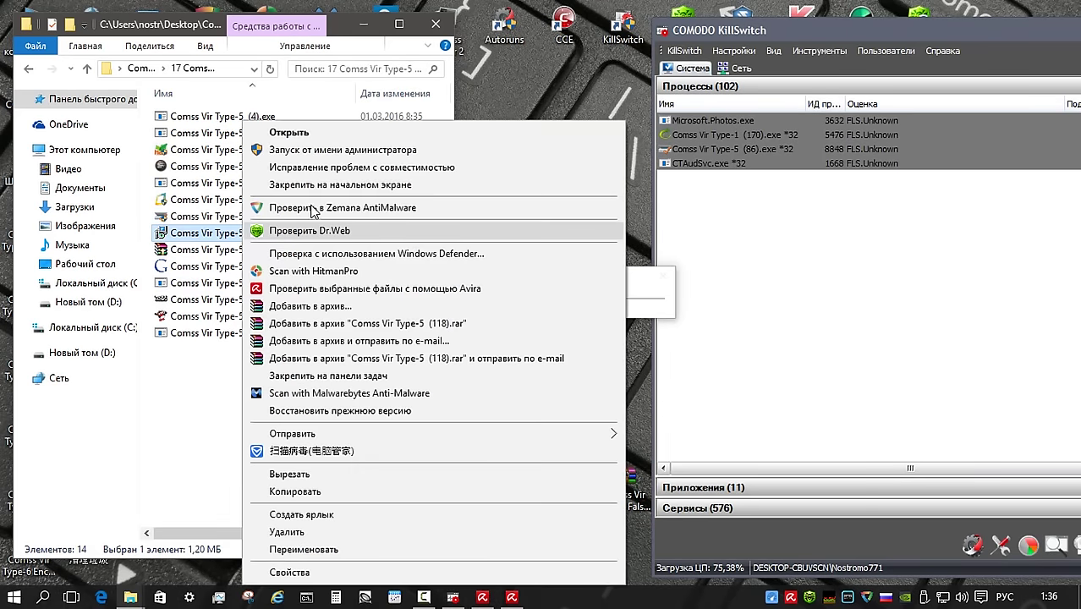
{"action": "left_click", "coordinate": [329, 152]}
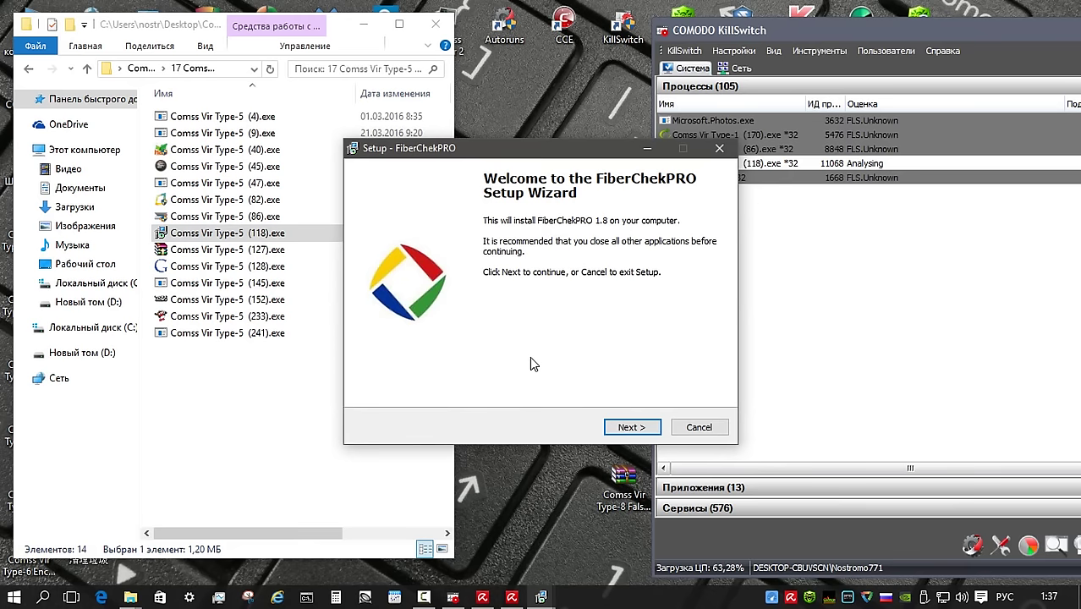
{"action": "key", "text": "Return"}
{"action": "left_click", "coordinate": [475, 379]}
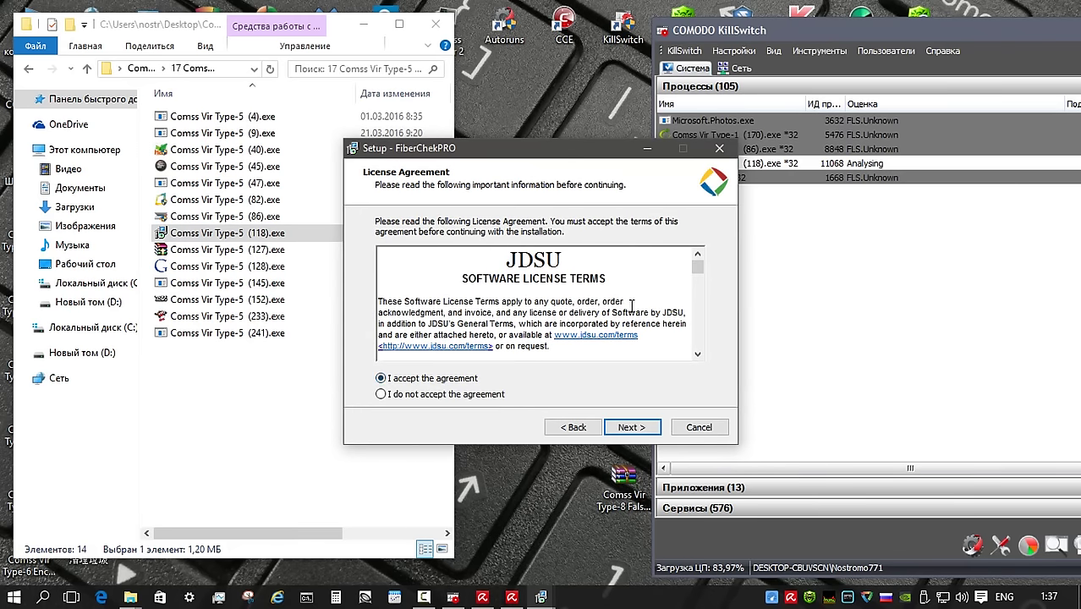
{"action": "left_click", "coordinate": [634, 428]}
{"action": "left_click", "coordinate": [632, 427]}
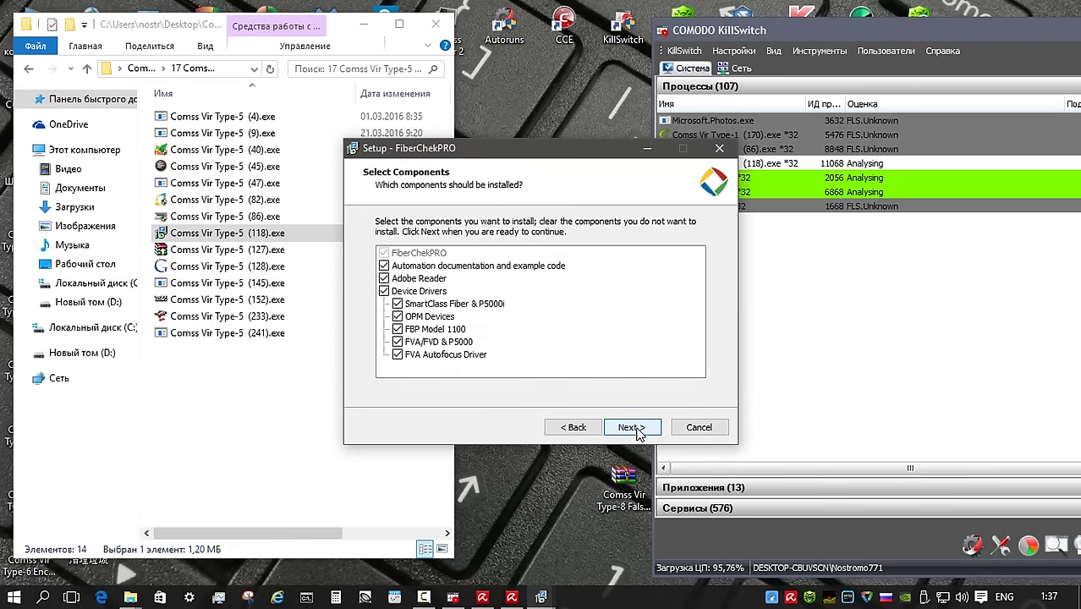
{"action": "left_click", "coordinate": [633, 427]}
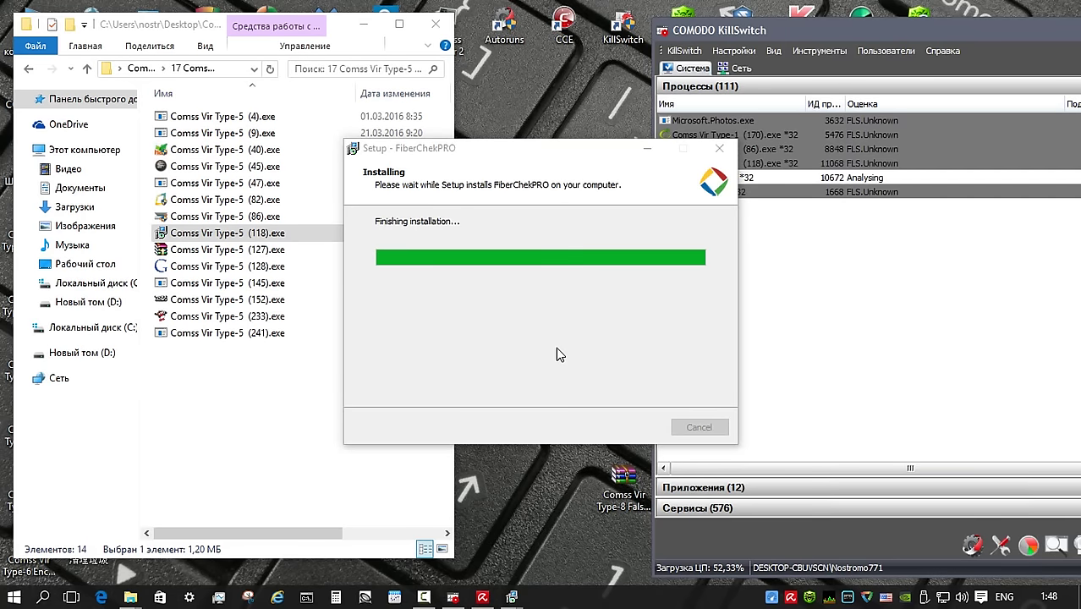
{"action": "key", "text": "Return"}
{"action": "key", "text": "Return"}
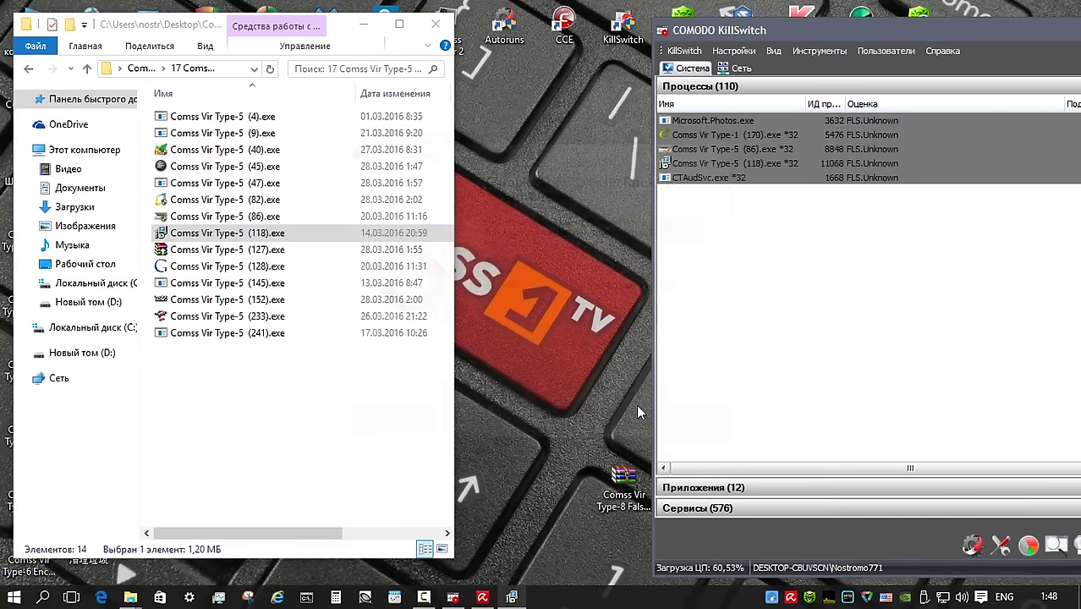
Run Comss Vir Type-5 (127).exe as administrator, confirm the good.exe password prompt and close the WinRAR self-extractor
{"action": "left_click", "coordinate": [269, 251]}
{"action": "right_click", "coordinate": [269, 251]}
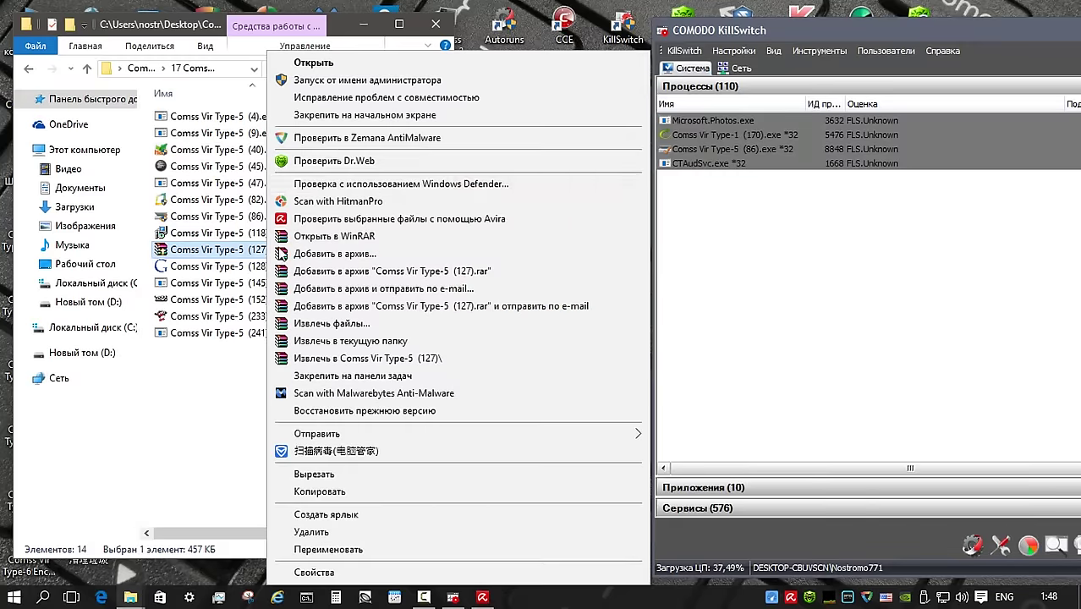
{"action": "left_click", "coordinate": [355, 80]}
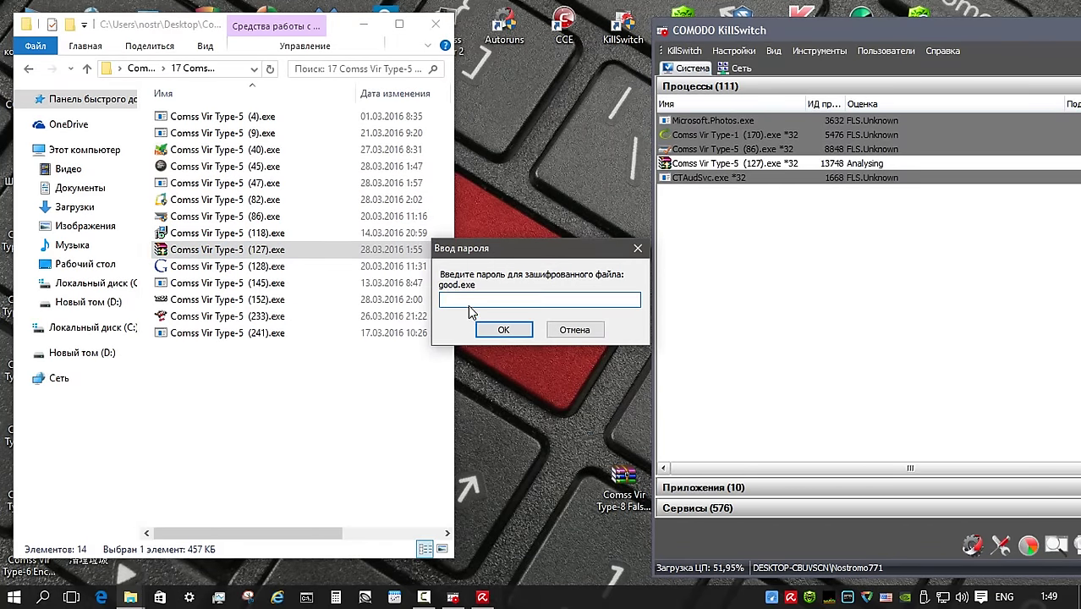
{"action": "key", "text": "Return"}
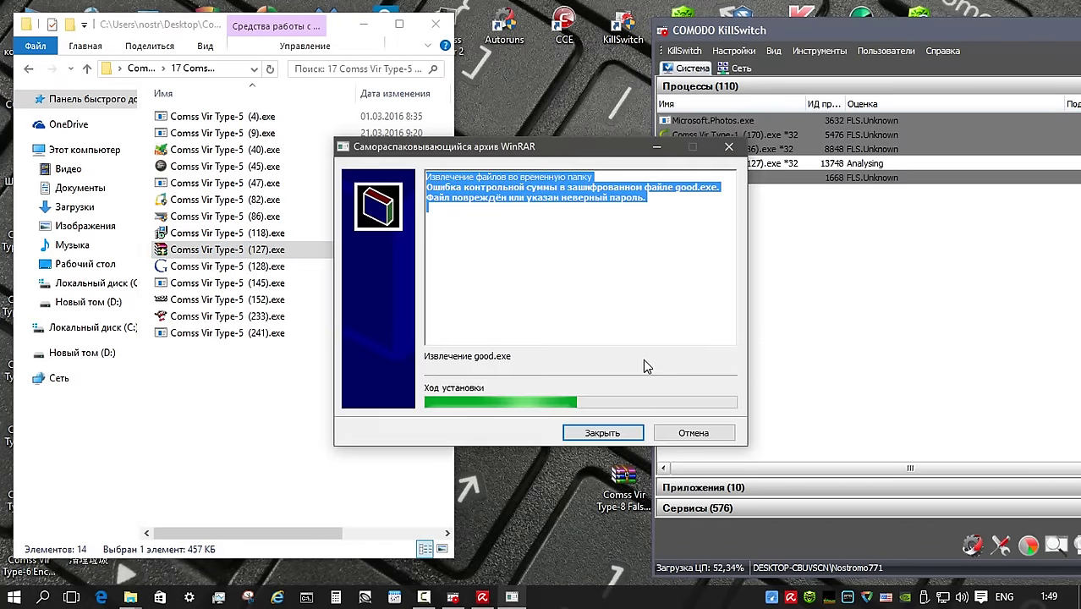
{"action": "left_click", "coordinate": [633, 434]}
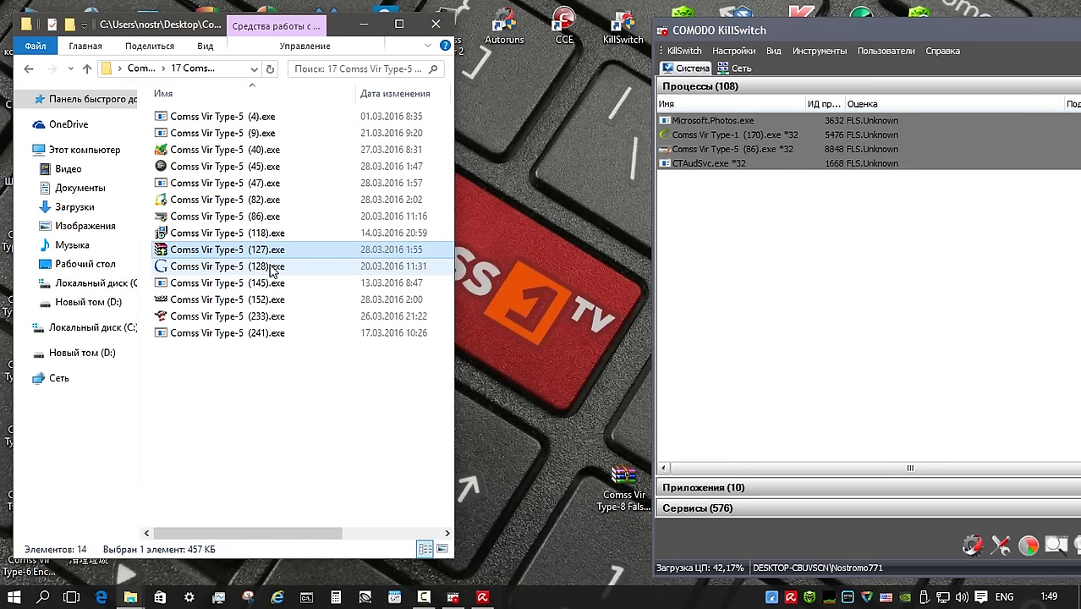
Run Comss Vir Type-5 (128).exe as administrator, dismiss the unregistered-program notice and close GoogleImageFinder 6.2 Pro
{"action": "left_click", "coordinate": [272, 267]}
{"action": "right_click", "coordinate": [272, 267]}
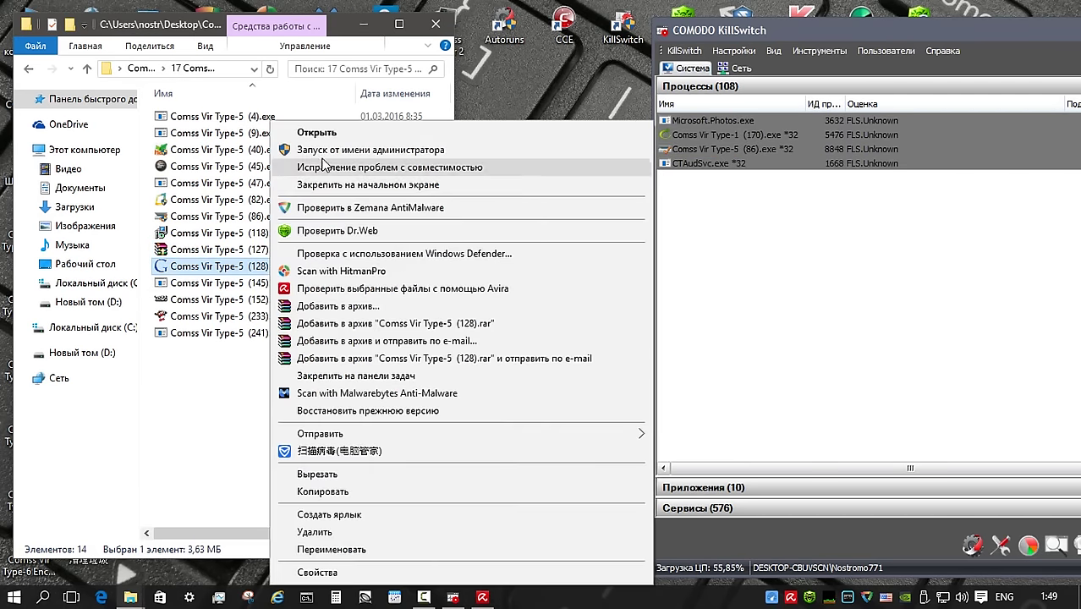
{"action": "left_click", "coordinate": [364, 150]}
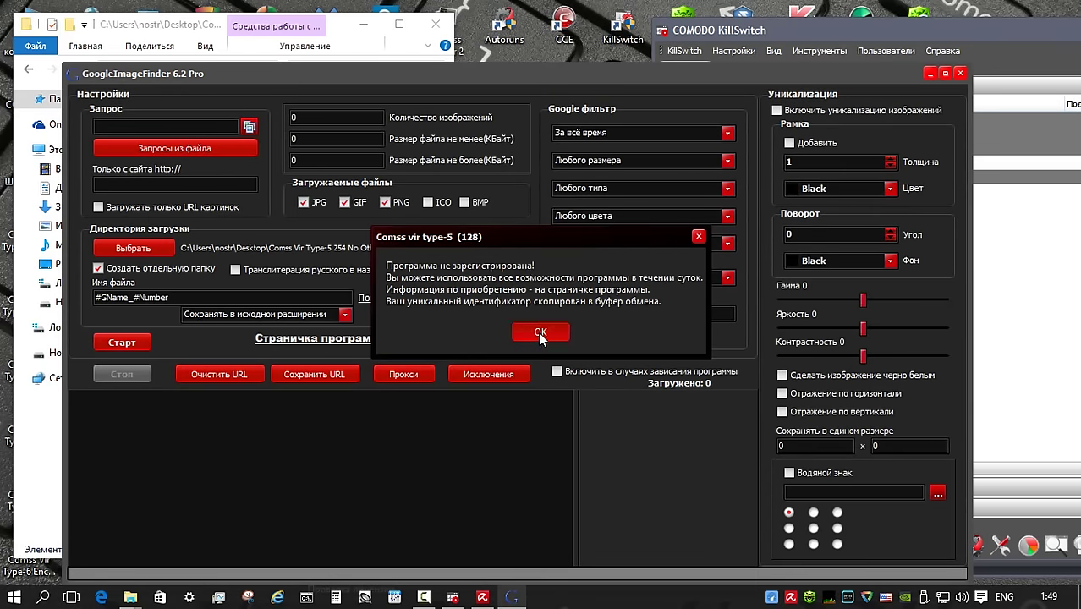
{"action": "left_click", "coordinate": [537, 332]}
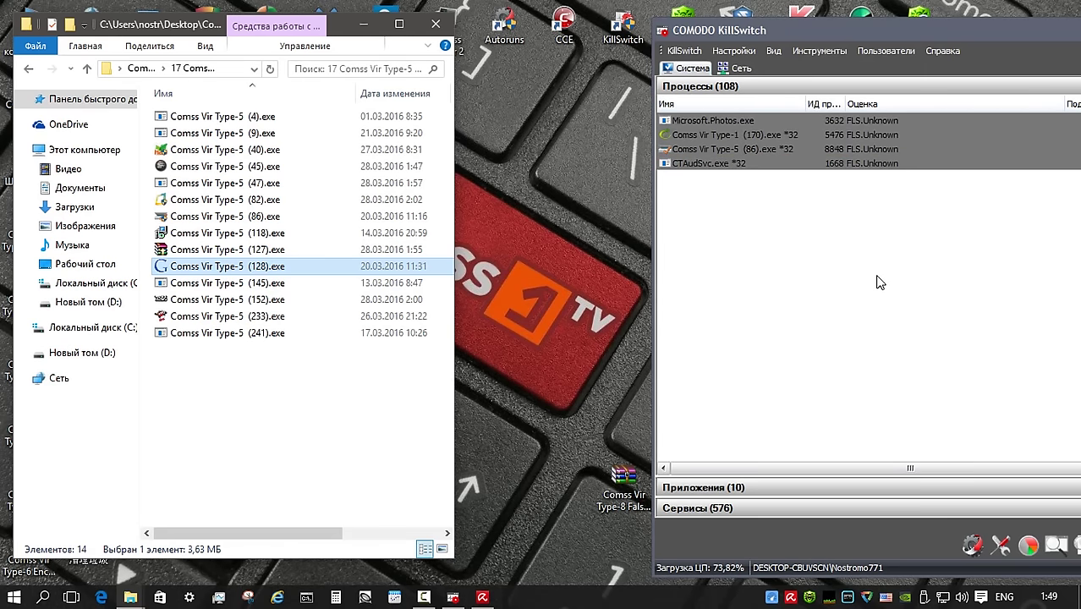
Run Comss Vir Type-5 (145).exe and (152).exe as administrator, and close the Ontrack EasyRecovery activation window
{"action": "right_click", "coordinate": [250, 283]}
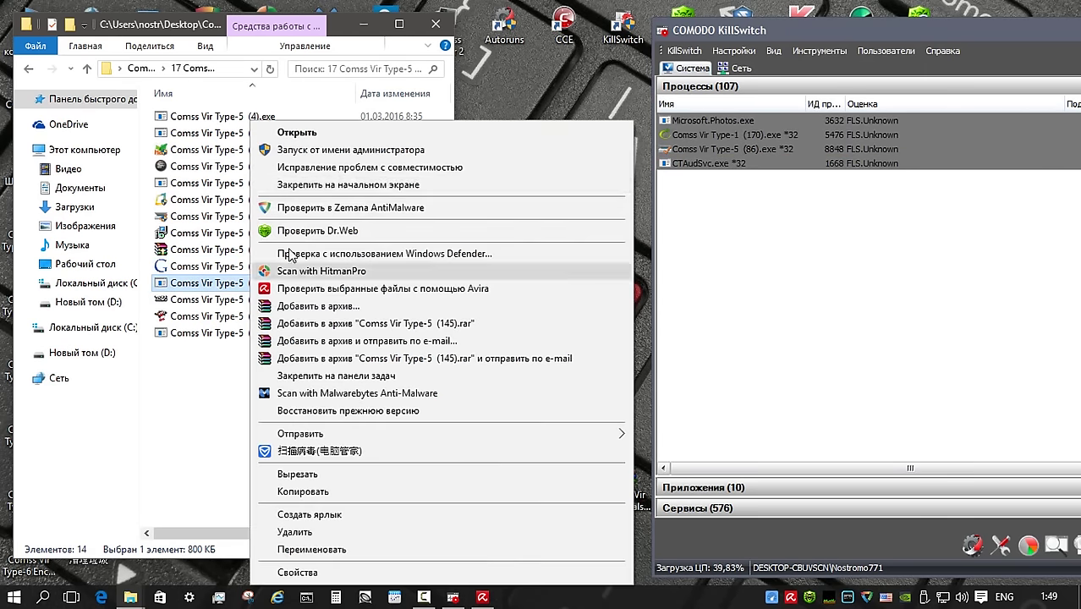
{"action": "left_click", "coordinate": [338, 151]}
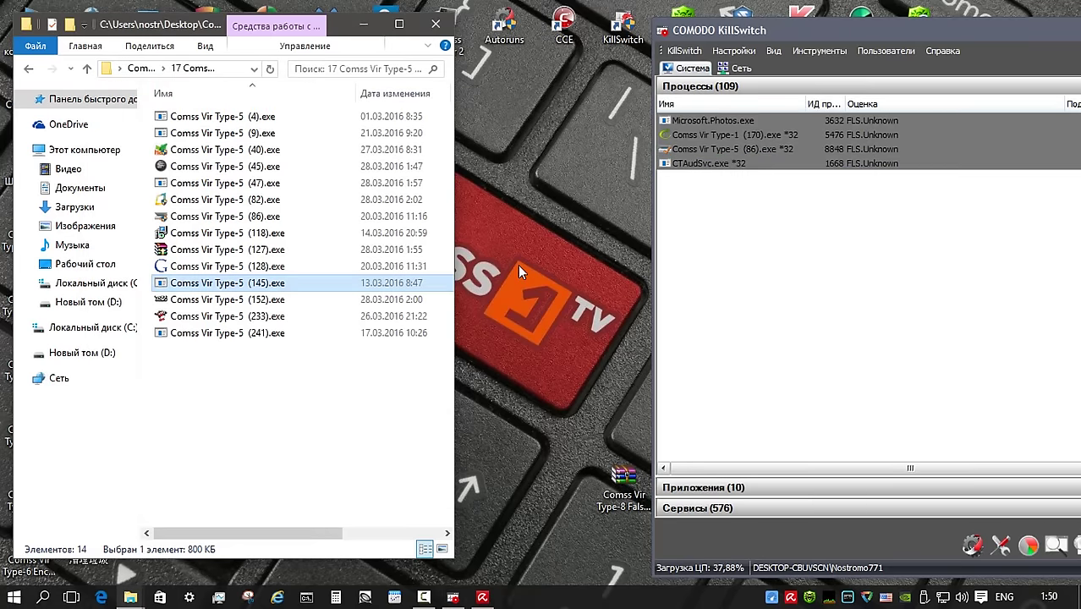
{"action": "right_click", "coordinate": [241, 299]}
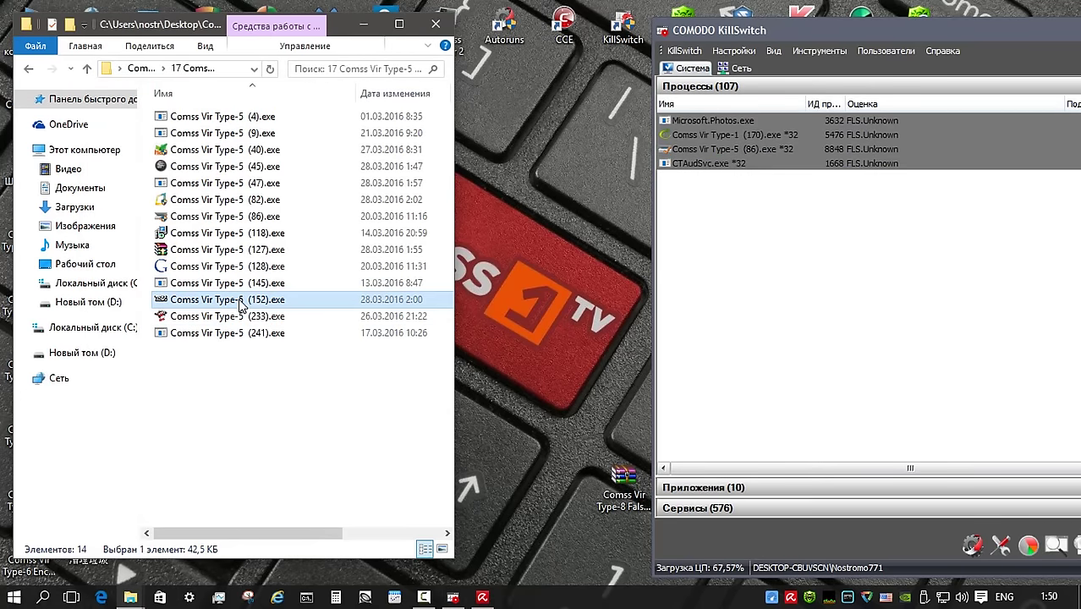
{"action": "left_click", "coordinate": [339, 149]}
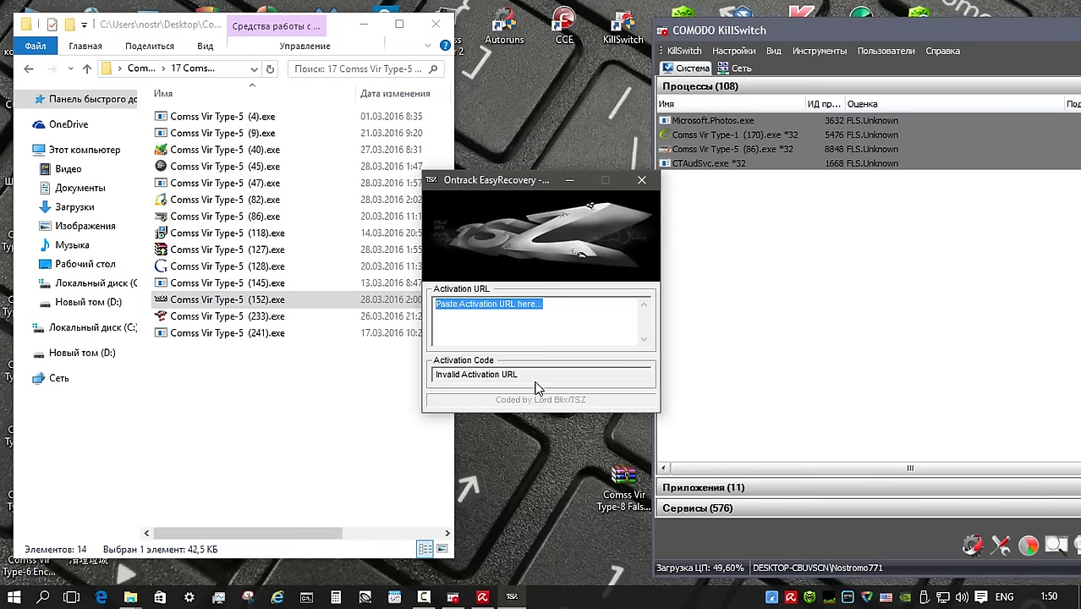
{"action": "left_click", "coordinate": [539, 378]}
{"action": "key", "text": "alt+F4"}
Run Comss Vir Type-5 (233).exe and (241).exe as administrator, dismissing the error dialog of each
{"action": "right_click", "coordinate": [235, 316]}
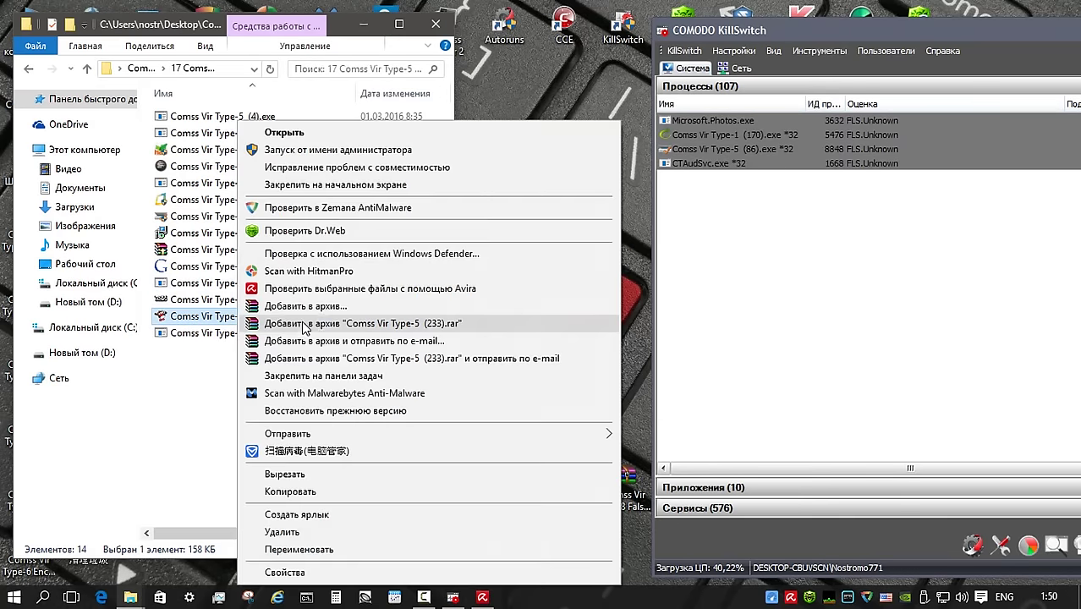
{"action": "left_click", "coordinate": [338, 144]}
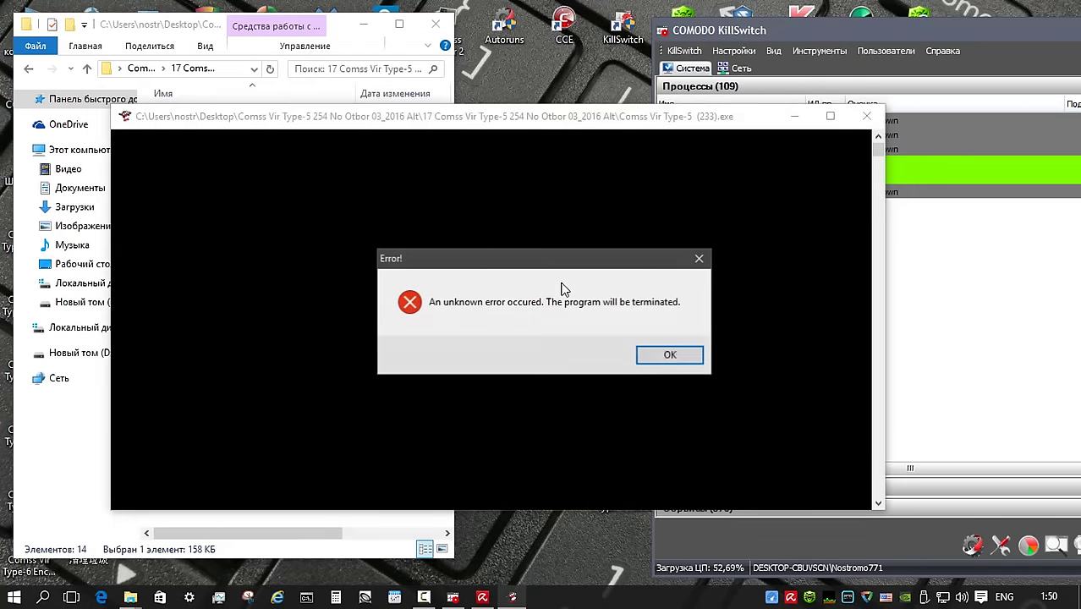
{"action": "left_click", "coordinate": [661, 361]}
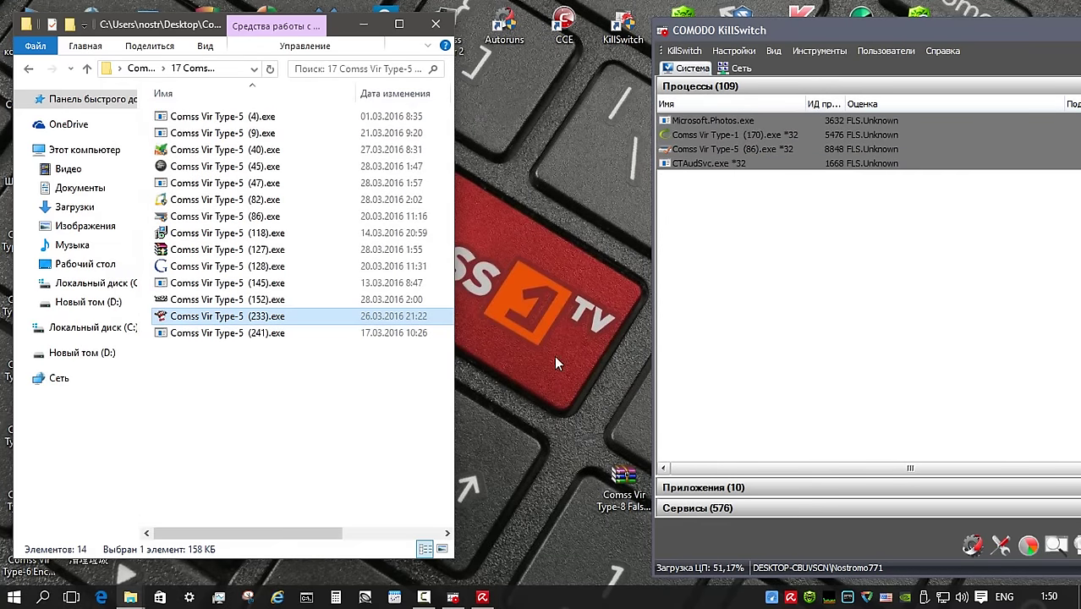
{"action": "right_click", "coordinate": [264, 332]}
{"action": "left_click", "coordinate": [338, 151]}
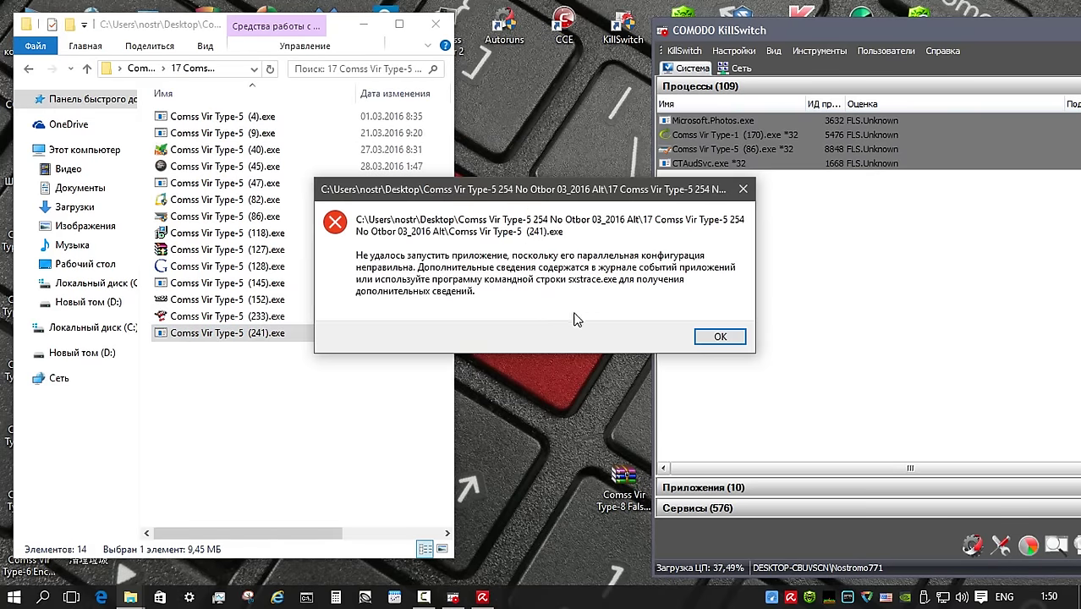
{"action": "left_click", "coordinate": [698, 340]}
Delete all the Type-5 samples in the folder and close its window
{"action": "left_click_drag", "start_coordinate": [331, 398], "coordinate": [245, 99]}
{"action": "right_click", "coordinate": [285, 197]}
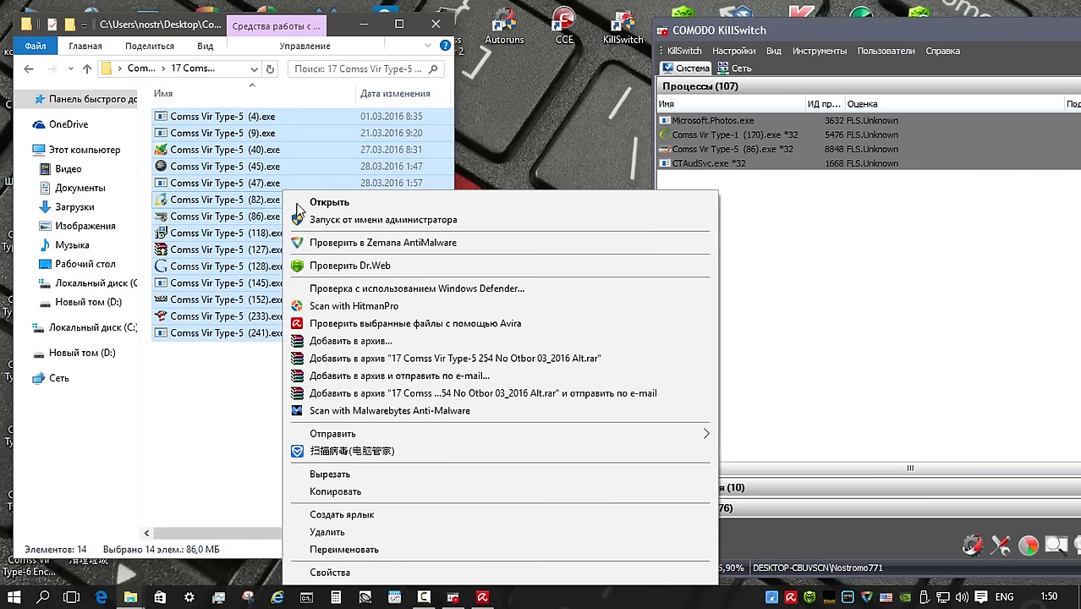
{"action": "left_click", "coordinate": [331, 531]}
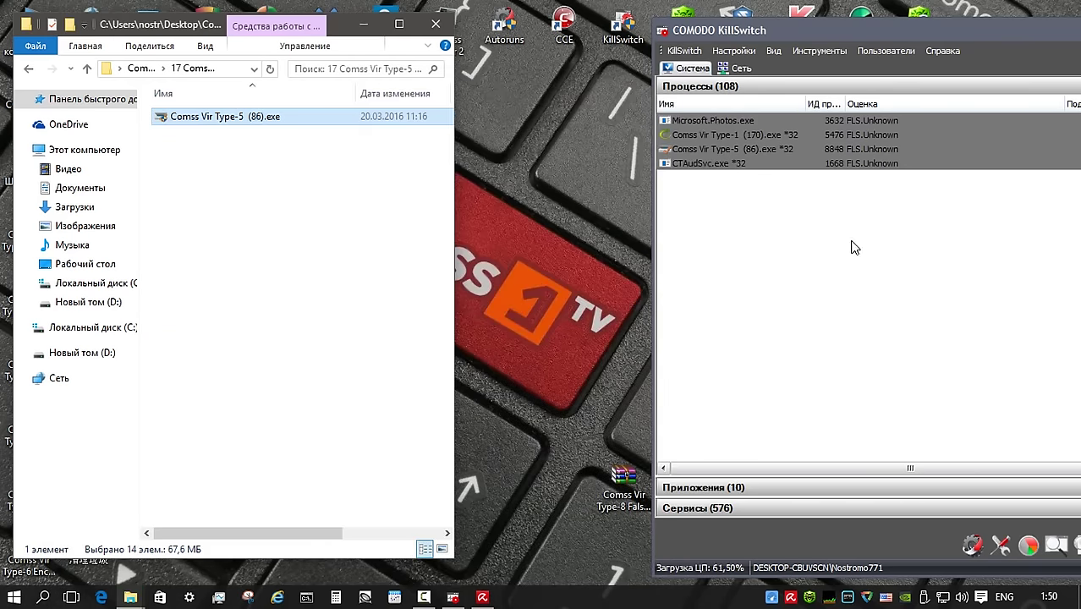
{"action": "left_click", "coordinate": [435, 24]}
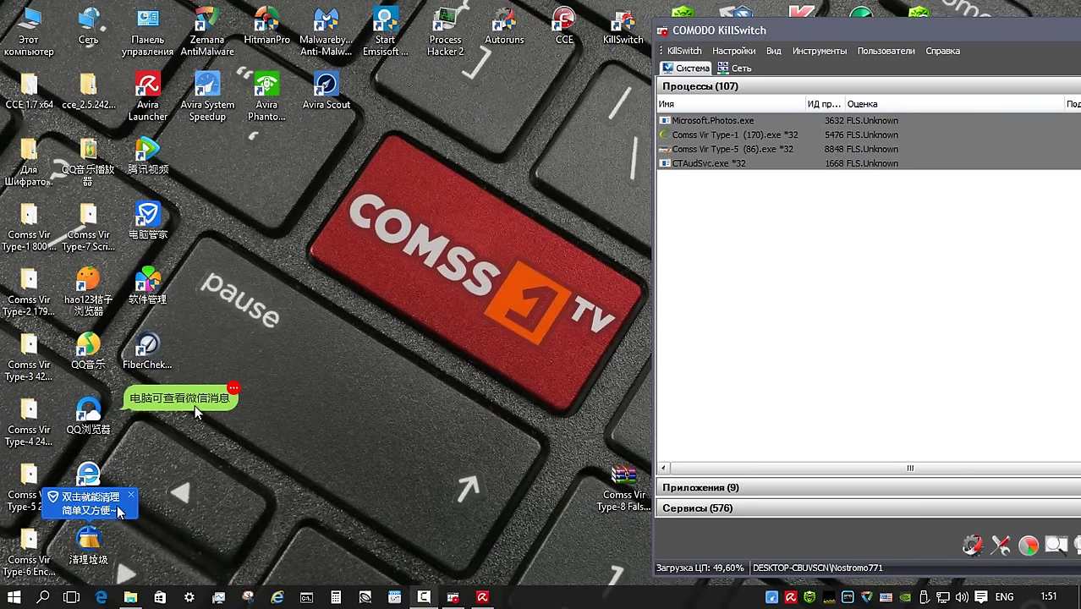
Open the Comss Vir Type-6 Encoder samples folder and have Avira remove the blocked Comss Vir Encoder Type-6 (1004).exe
{"action": "double_click", "coordinate": [31, 549]}
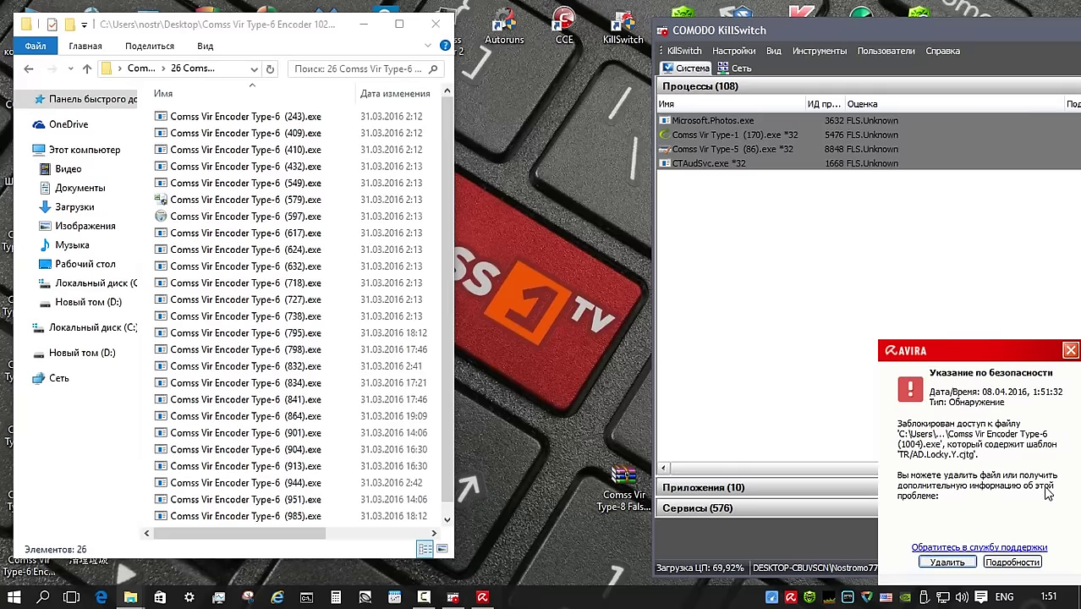
{"action": "left_click", "coordinate": [947, 565]}
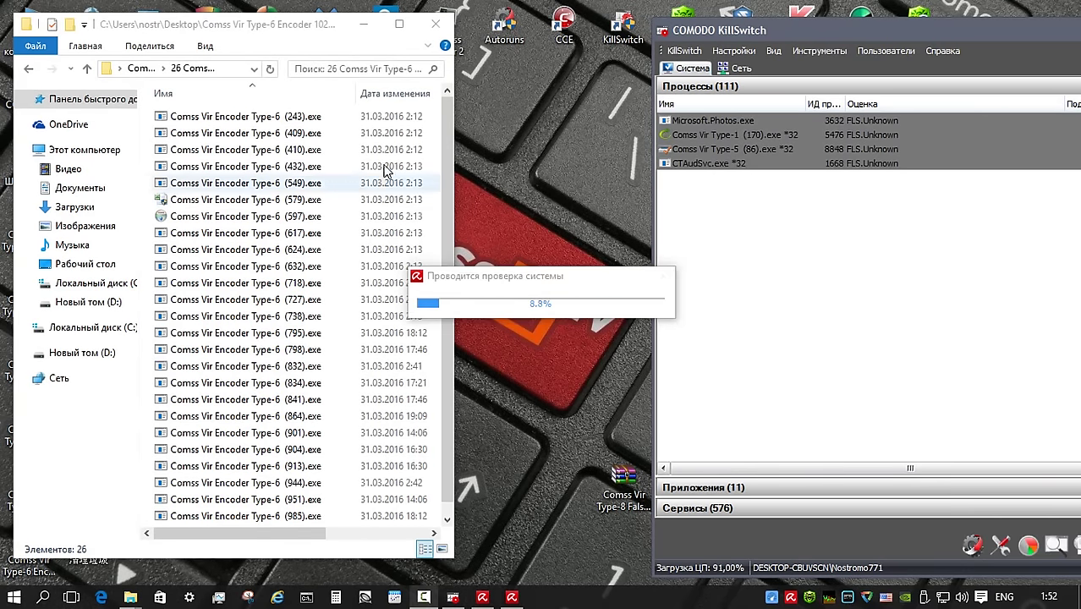
{"action": "mouse_move", "coordinate": [447, 191]}
{"action": "left_mouse_down"}
{"action": "mouse_move", "coordinate": [448, 206]}
{"action": "mouse_move", "coordinate": [449, 191]}
{"action": "left_mouse_up"}
Run Comss Vir Encoder Type-6 (243).exe, (409).exe and (410).exe one by one as administrator, dismissing the incompatible-app notice each time
{"action": "left_click", "coordinate": [273, 118]}
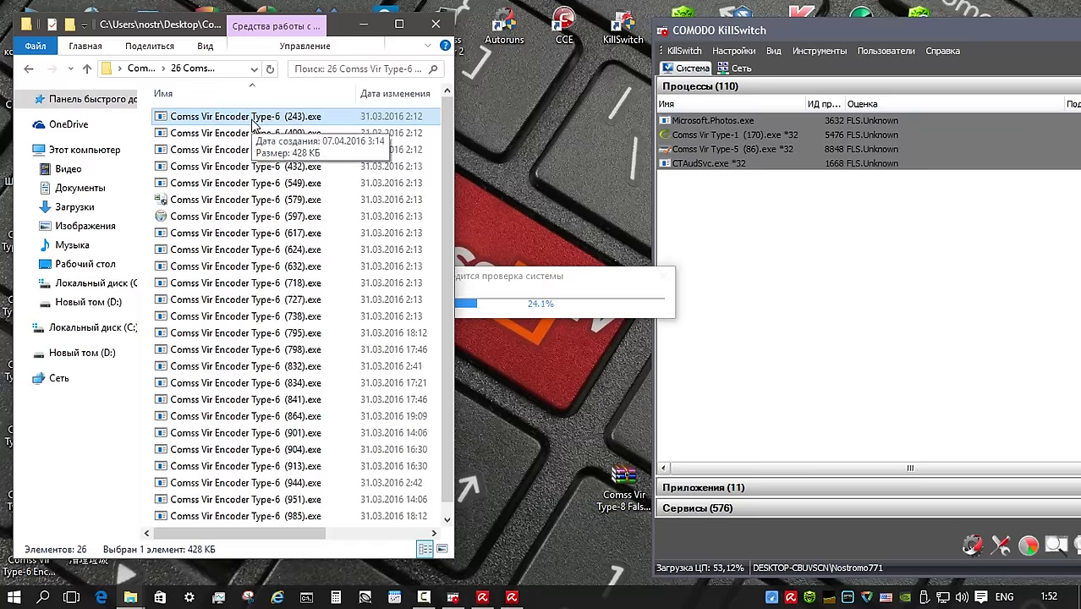
{"action": "right_click", "coordinate": [252, 121]}
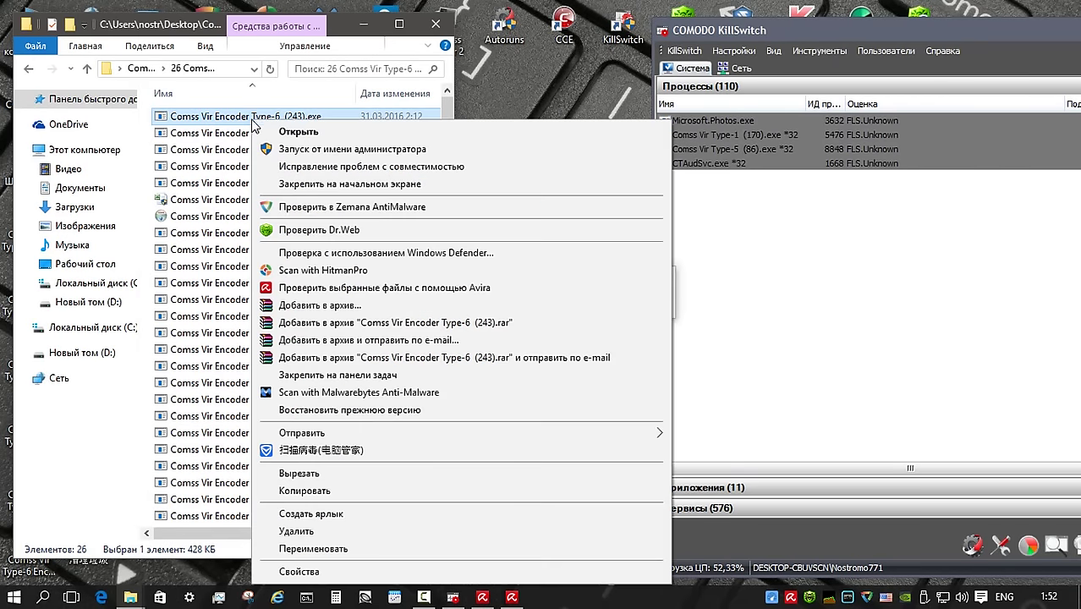
{"action": "left_click", "coordinate": [294, 149]}
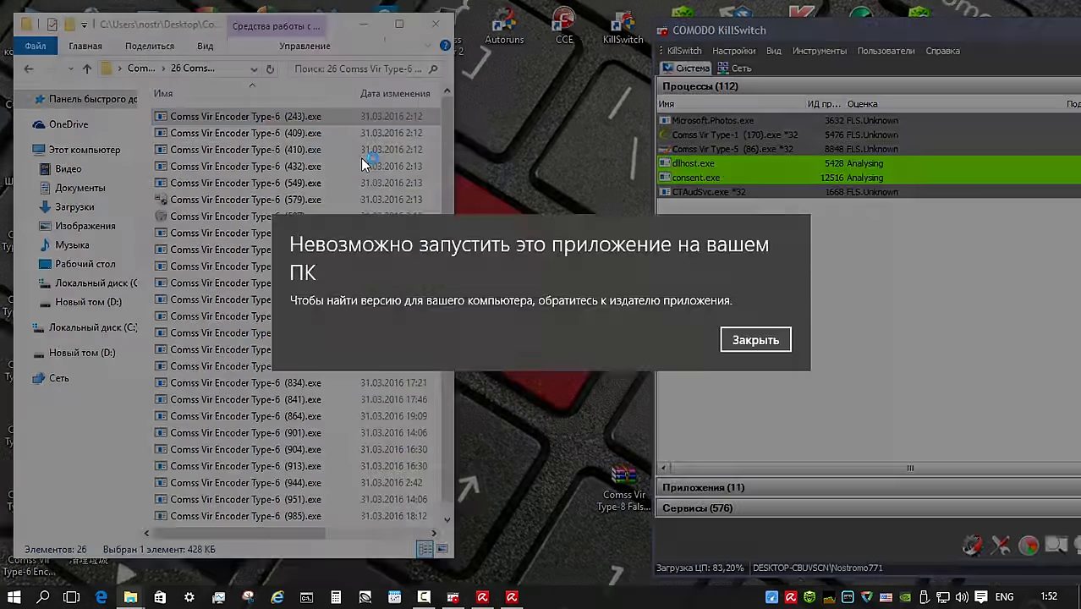
{"action": "left_click", "coordinate": [755, 341]}
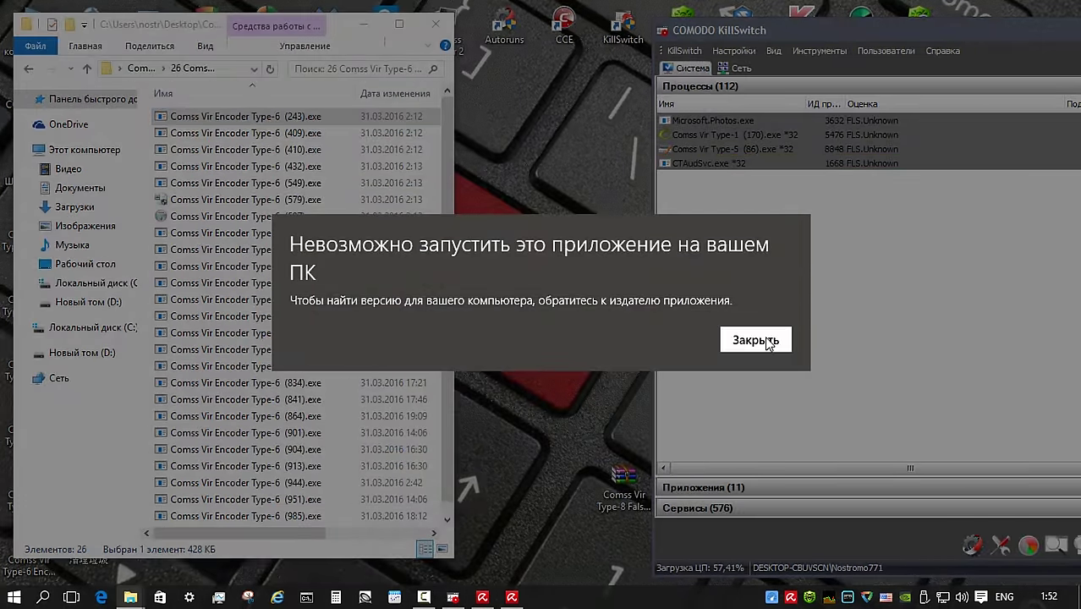
{"action": "left_click", "coordinate": [279, 135]}
{"action": "right_click", "coordinate": [279, 135]}
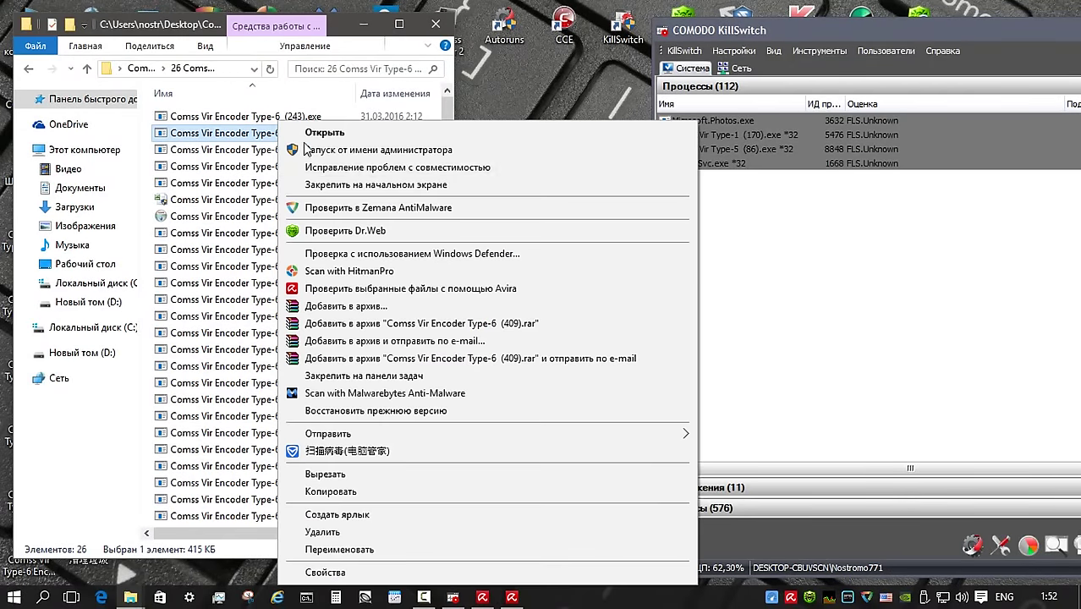
{"action": "left_click", "coordinate": [321, 148]}
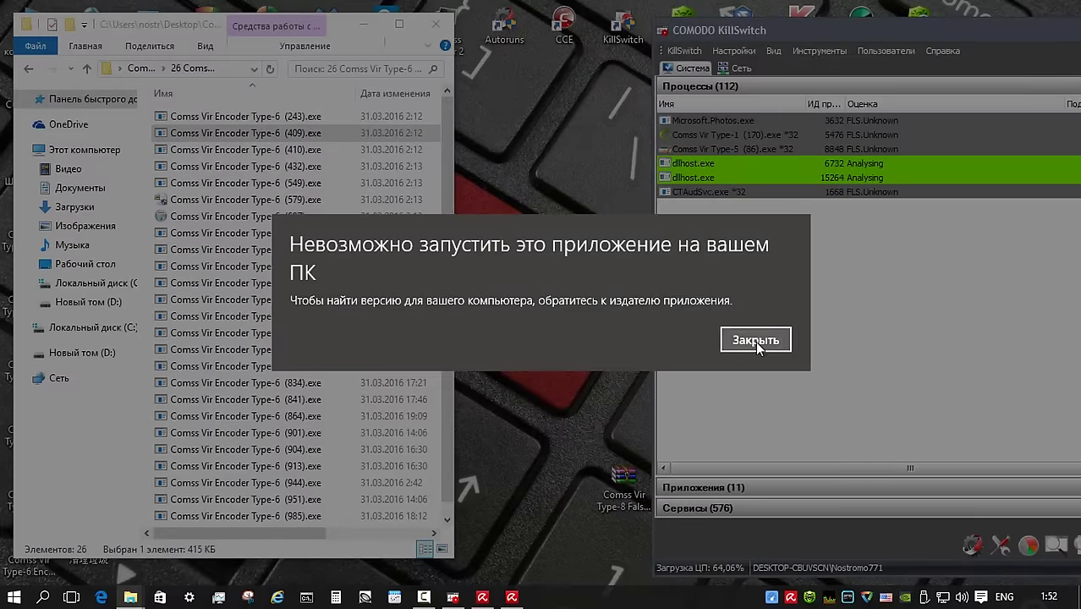
{"action": "left_click", "coordinate": [755, 339]}
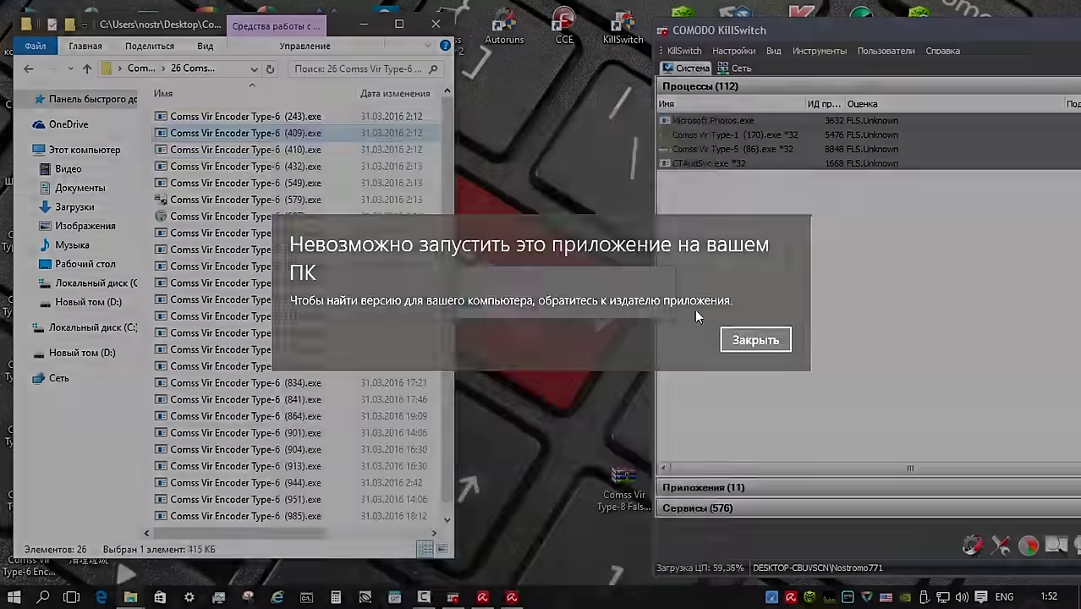
{"action": "right_click", "coordinate": [289, 150]}
{"action": "left_click", "coordinate": [372, 150]}
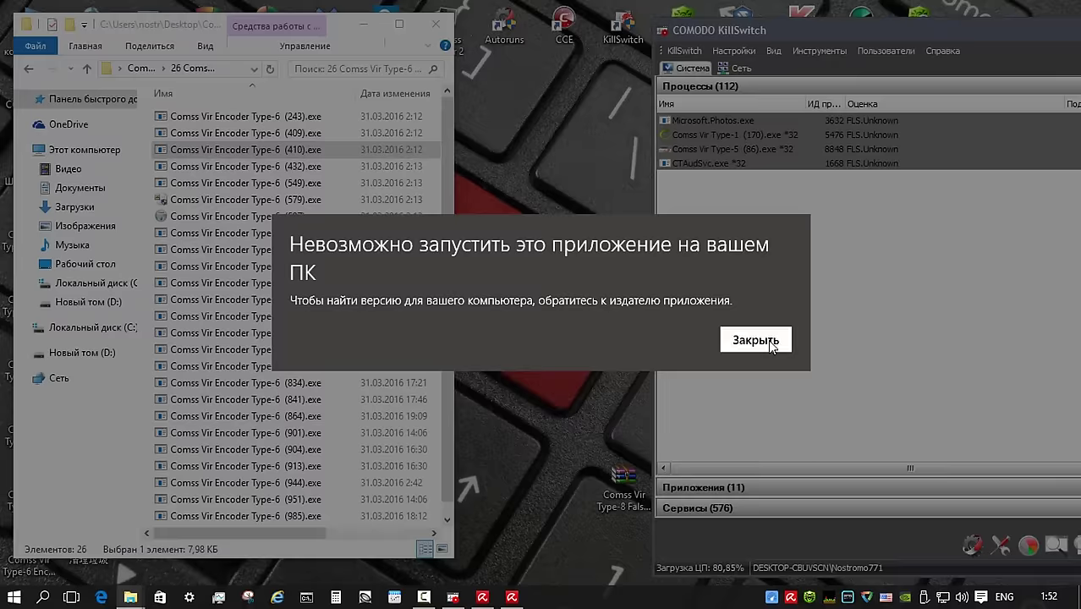
{"action": "left_click", "coordinate": [755, 339]}
Run Comss Vir Encoder Type-6 (432).exe as administrator and widen the name column of the KillSwitch process list
{"action": "left_click", "coordinate": [251, 167]}
{"action": "right_click", "coordinate": [251, 167]}
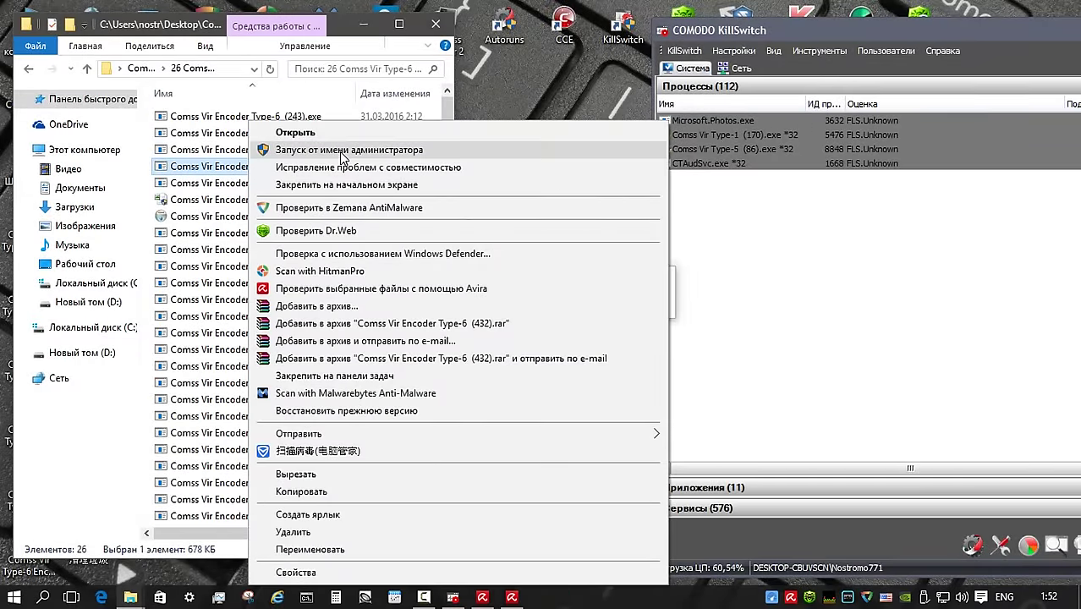
{"action": "left_click", "coordinate": [321, 150]}
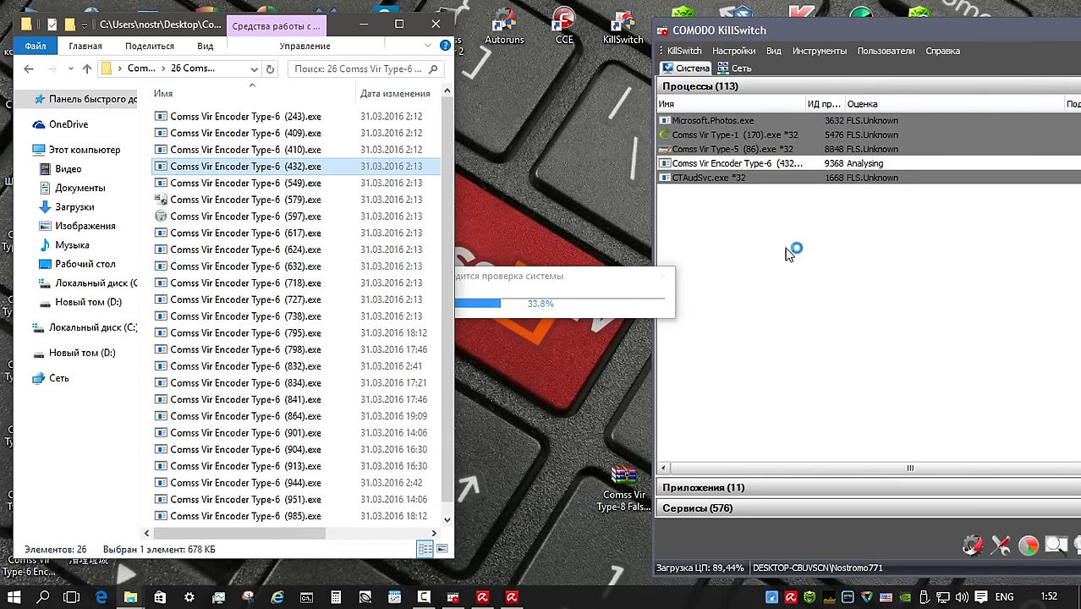
{"action": "left_click_drag", "start_coordinate": [808, 104], "coordinate": [838, 105]}
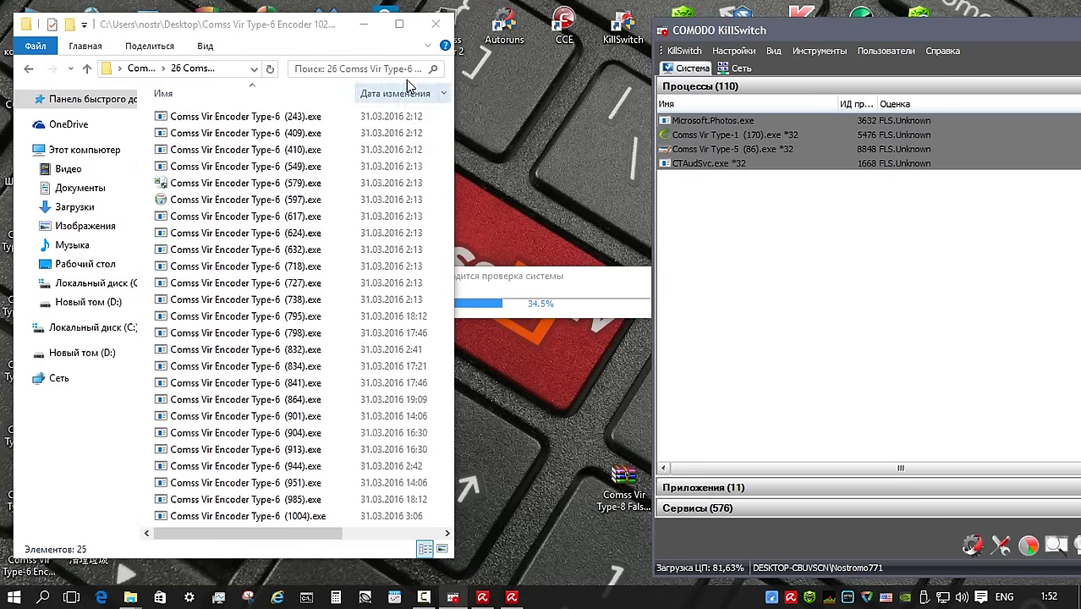
Run Comss Vir Encoder Type-6 (549).exe as administrator and dismiss the incompatible-app notice
{"action": "left_click", "coordinate": [315, 166]}
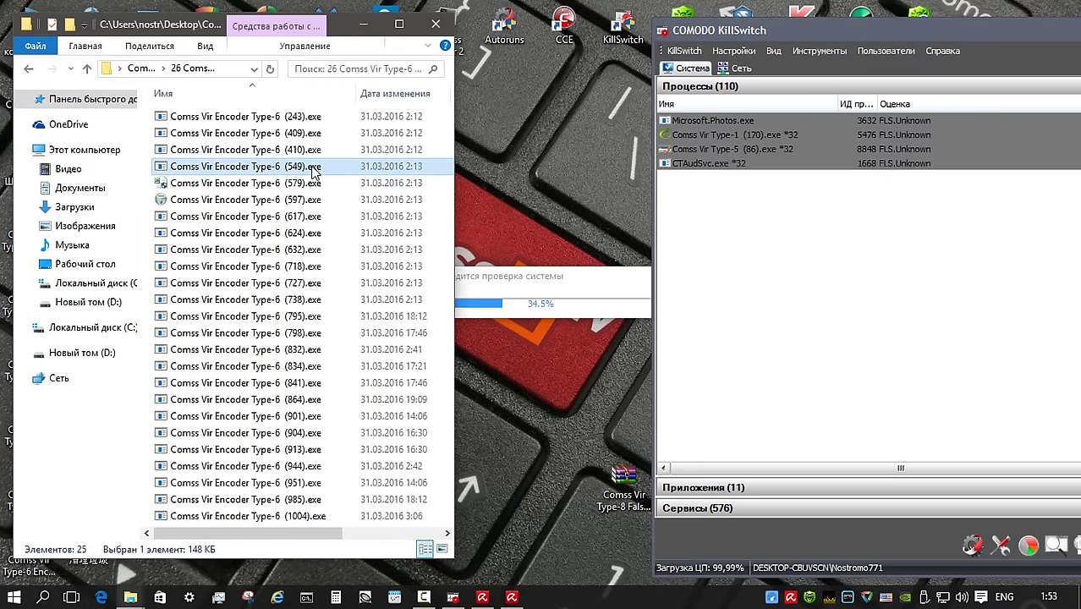
{"action": "right_click", "coordinate": [314, 167]}
{"action": "left_click", "coordinate": [346, 150]}
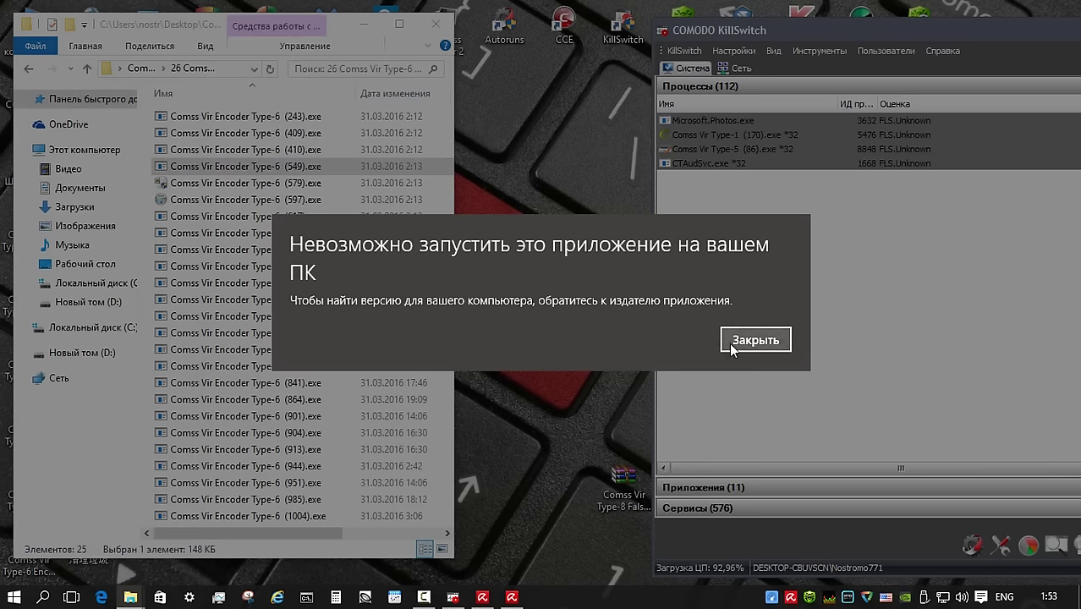
{"action": "left_click", "coordinate": [735, 345]}
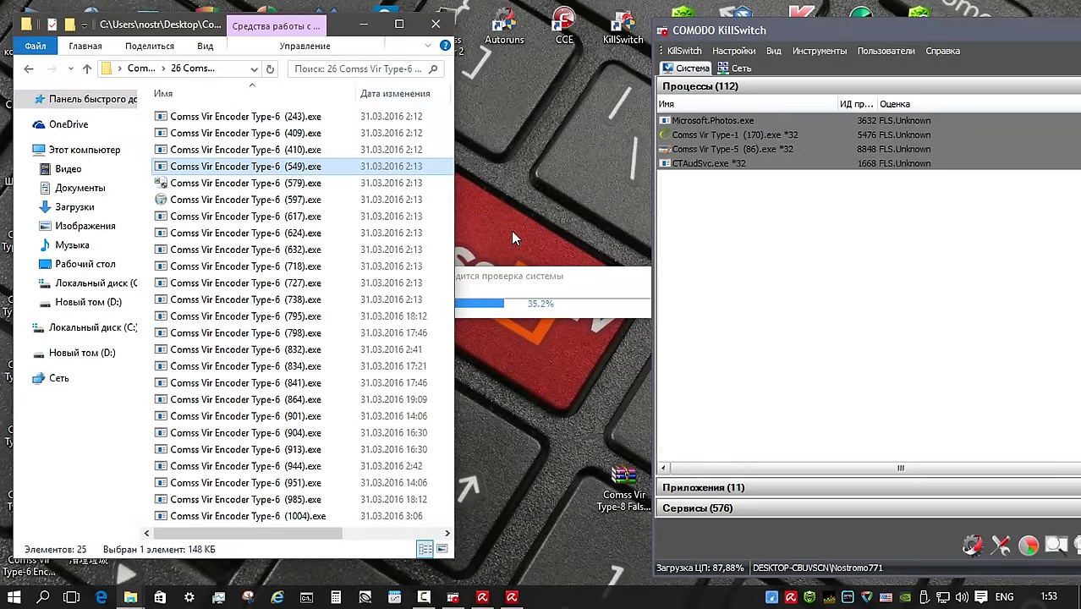
Run the Comss Vir Encoder Type-6 (579).exe sample as administrator
{"action": "left_click", "coordinate": [270, 183]}
{"action": "right_click", "coordinate": [271, 182]}
{"action": "left_click", "coordinate": [342, 149]}
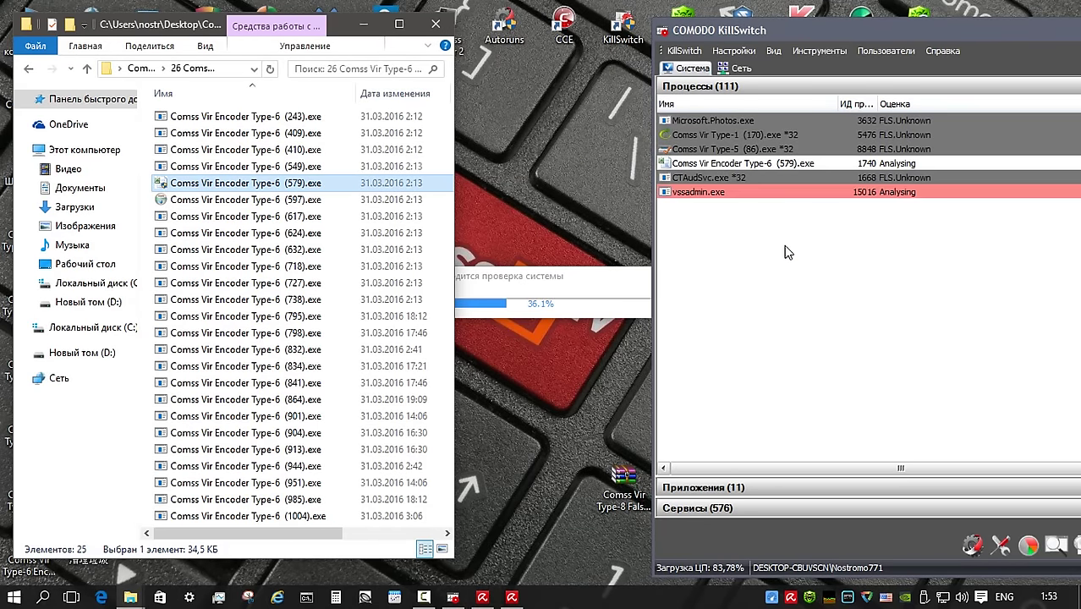
Select Comss Vir Encoder Type-6 (597).exe, and run (617).exe as administrator, dismissing its notice
{"action": "left_click", "coordinate": [309, 203]}
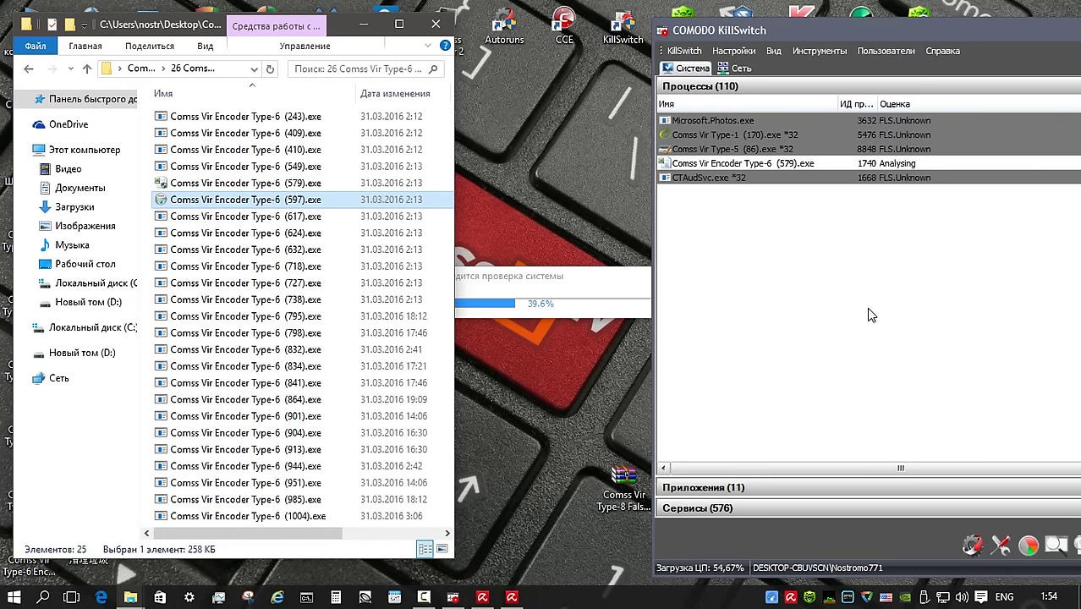
{"action": "right_click", "coordinate": [303, 216]}
{"action": "left_click", "coordinate": [423, 151]}
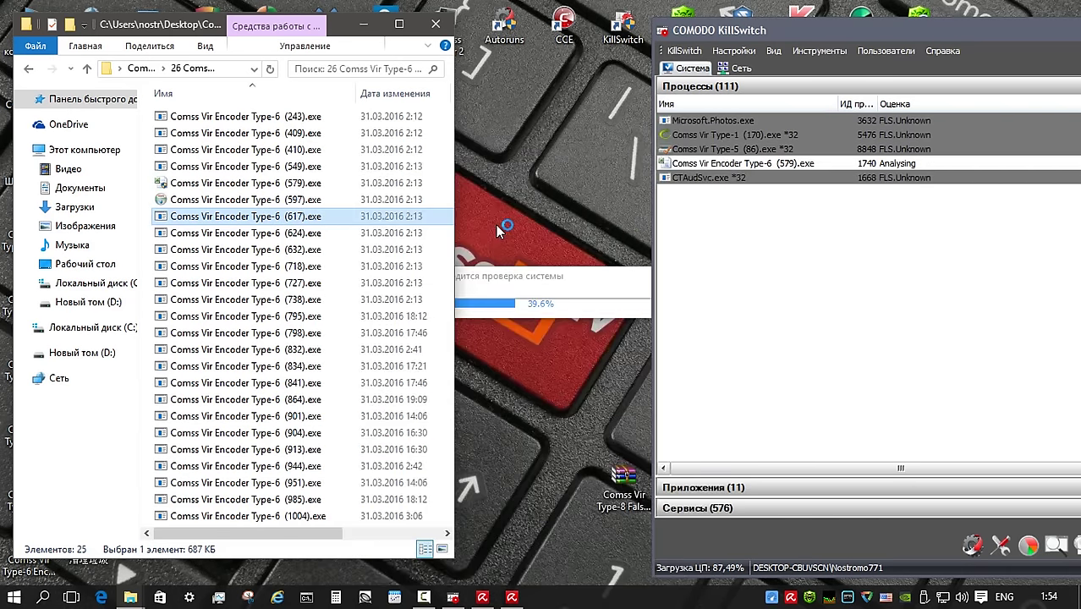
{"action": "left_click", "coordinate": [764, 339]}
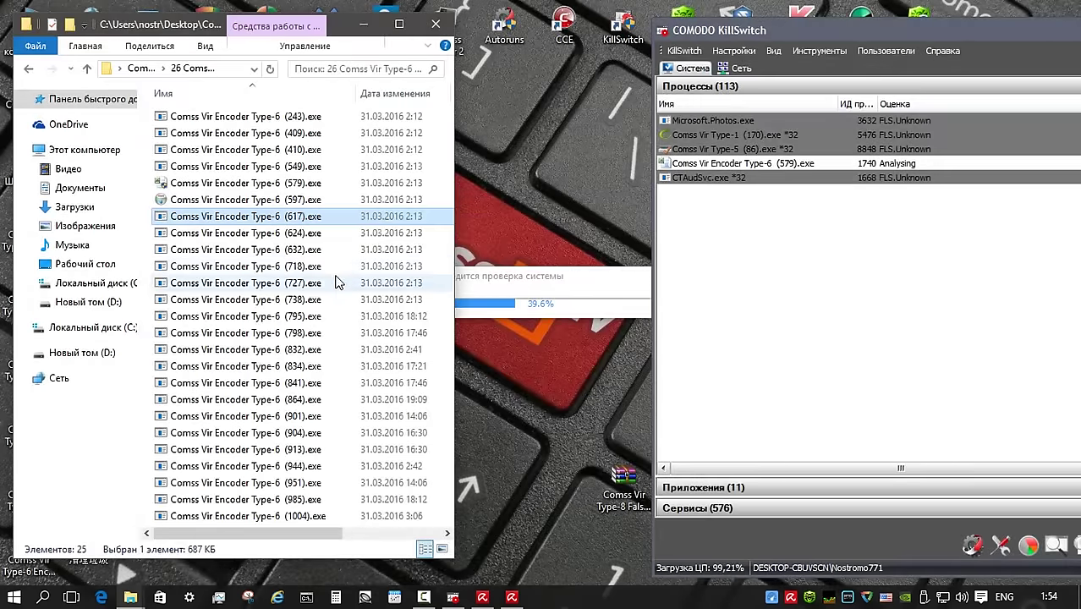
Run Comss Vir Encoder Type-6 (624).exe and (632).exe as administrator, dismissing the incompatible-app notice after each
{"action": "right_click", "coordinate": [297, 233]}
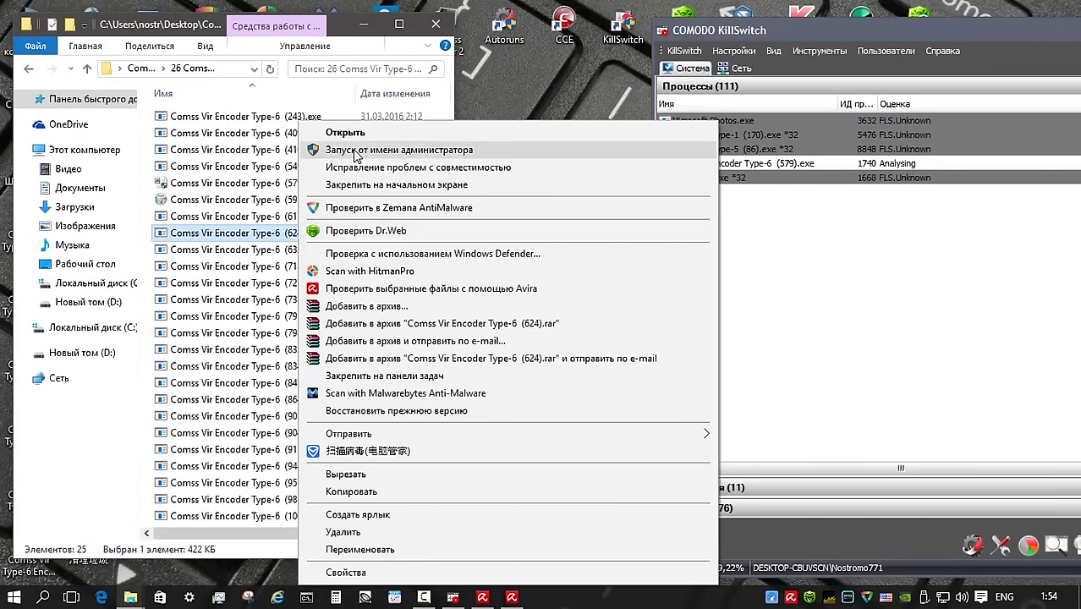
{"action": "left_click", "coordinate": [355, 151]}
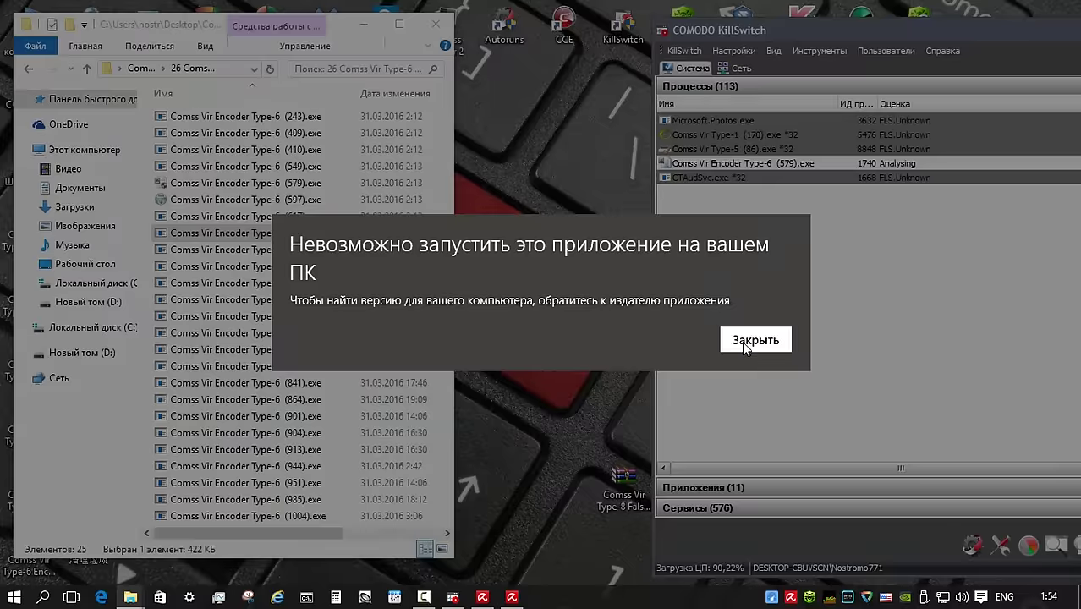
{"action": "left_click", "coordinate": [760, 339]}
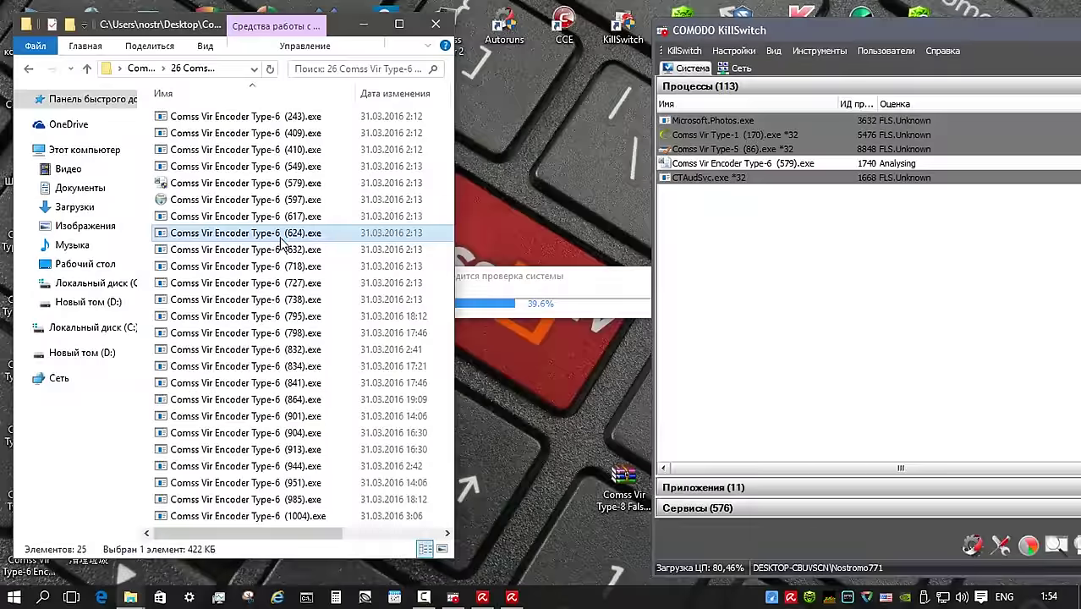
{"action": "right_click", "coordinate": [282, 242]}
{"action": "left_click", "coordinate": [355, 146]}
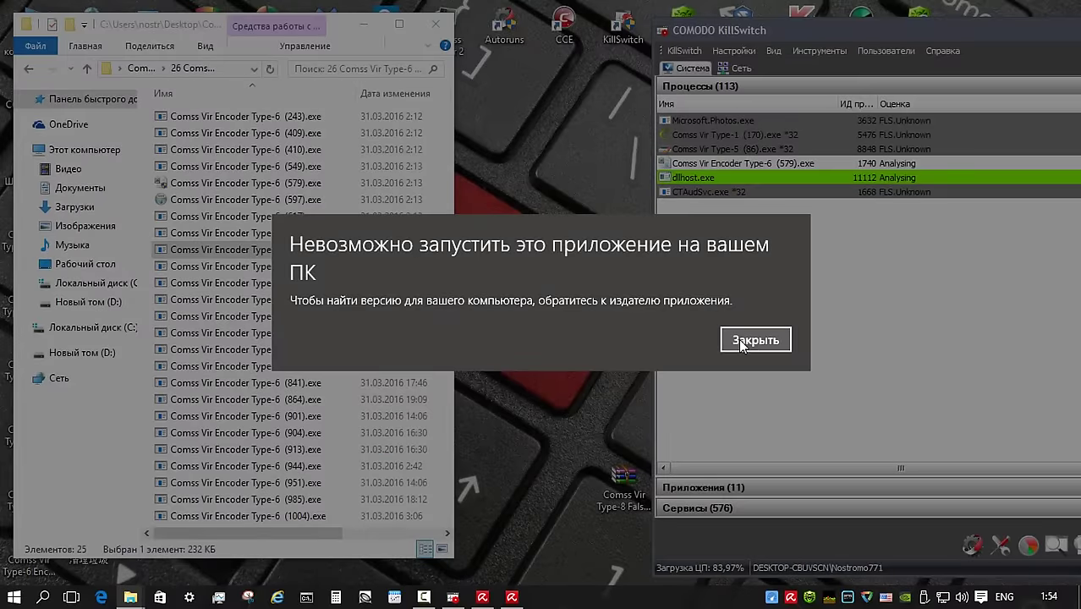
{"action": "left_click", "coordinate": [741, 342]}
Run the Comss Vir Encoder Type-6 (718).exe and (727).exe samples as administrator
{"action": "left_click", "coordinate": [292, 268]}
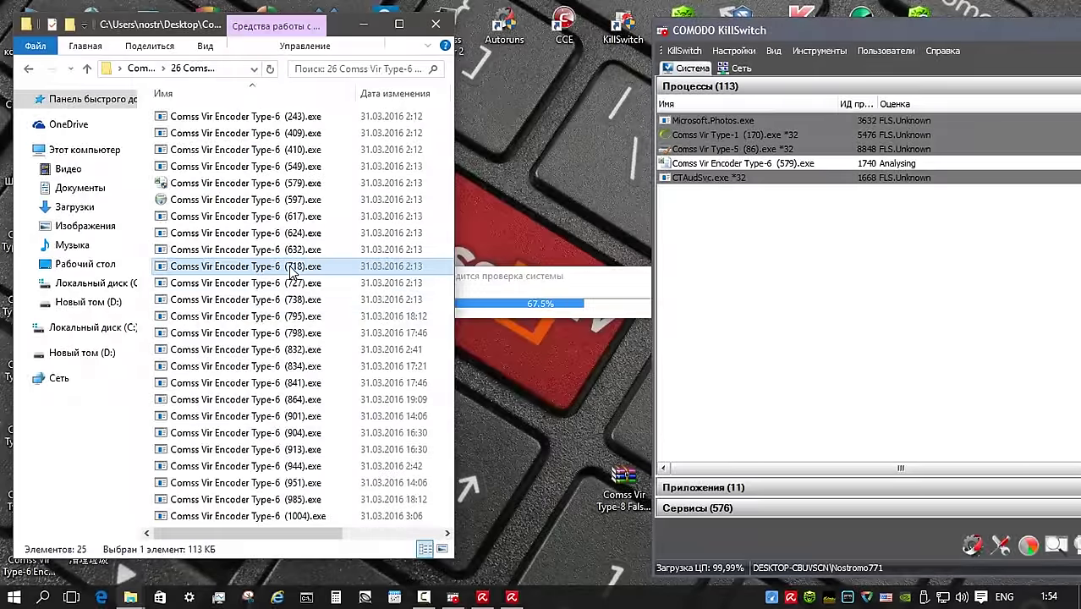
{"action": "right_click", "coordinate": [291, 268]}
{"action": "left_click", "coordinate": [385, 150]}
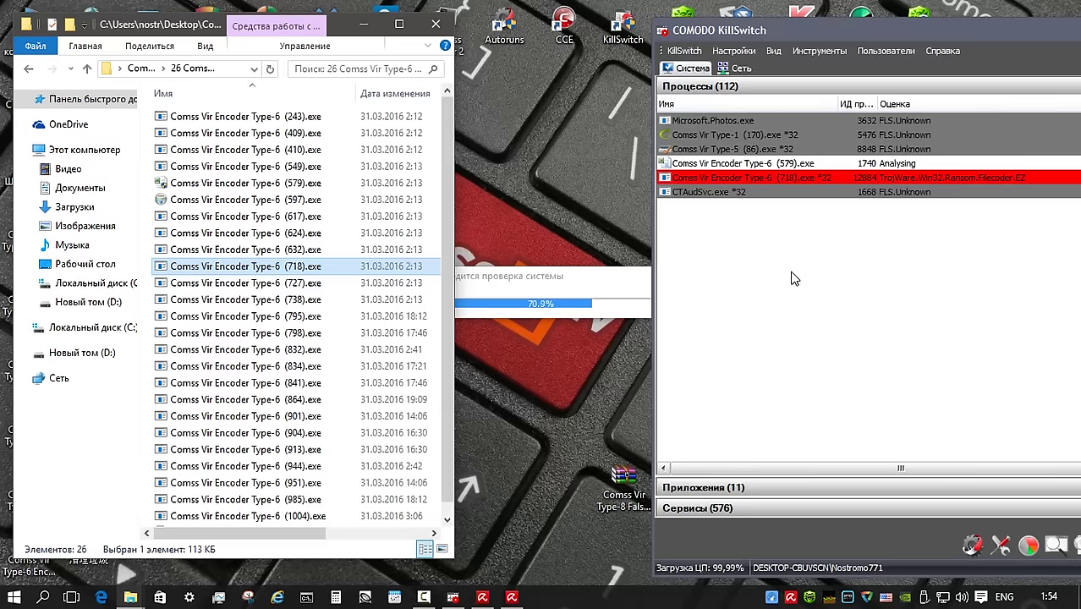
{"action": "left_click", "coordinate": [292, 284]}
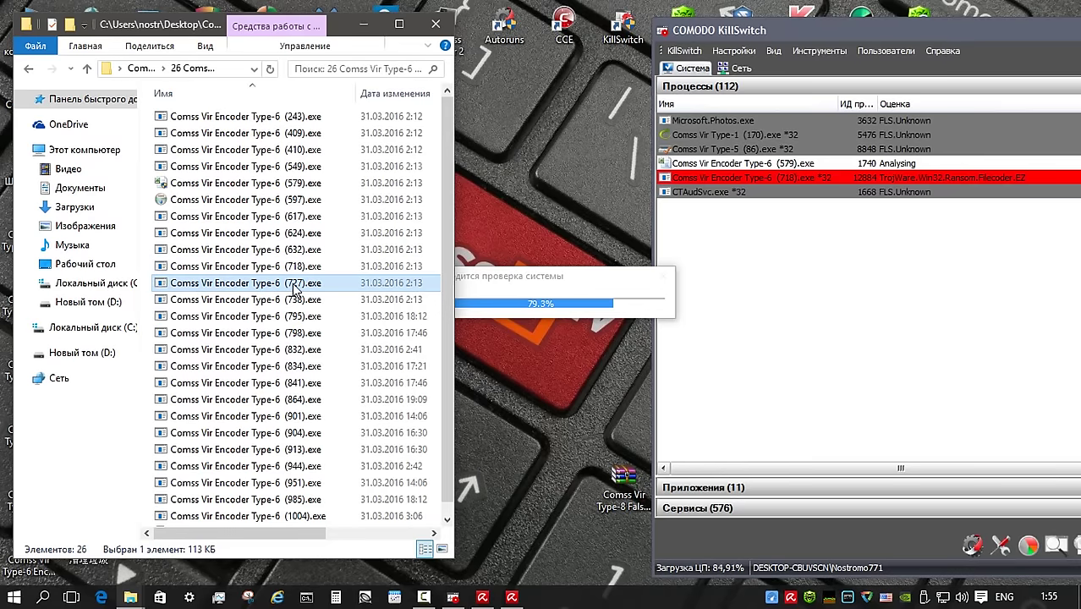
{"action": "right_click", "coordinate": [292, 286]}
{"action": "left_click", "coordinate": [354, 153]}
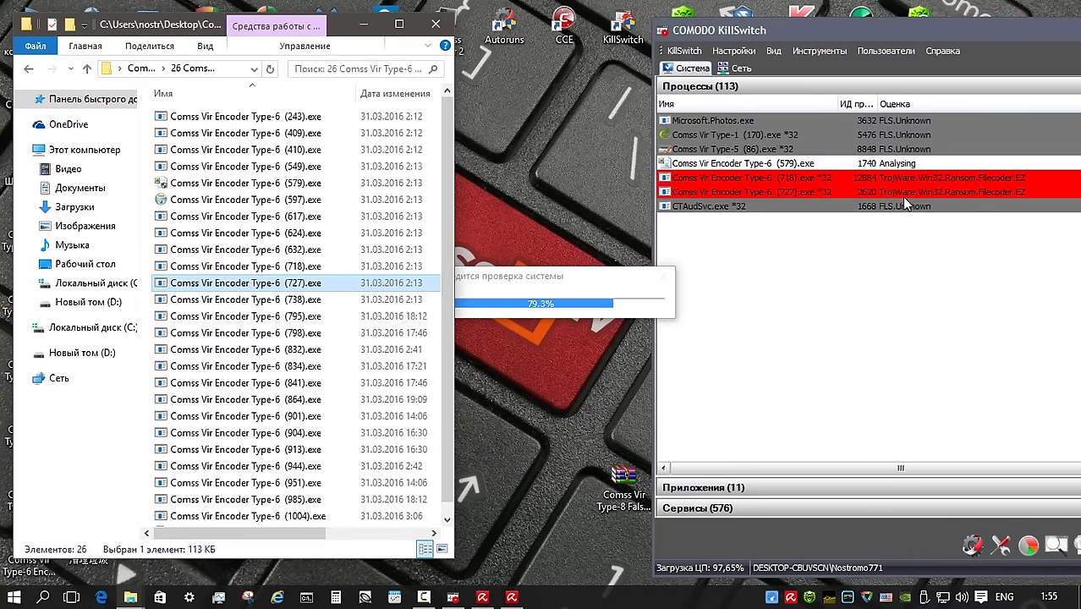
Run Comss Vir Encoder Type-6 (738).exe, (795).exe and (798).exe as administrator, dismissing the incompatible-app notices
{"action": "right_click", "coordinate": [302, 300]}
{"action": "left_click", "coordinate": [362, 159]}
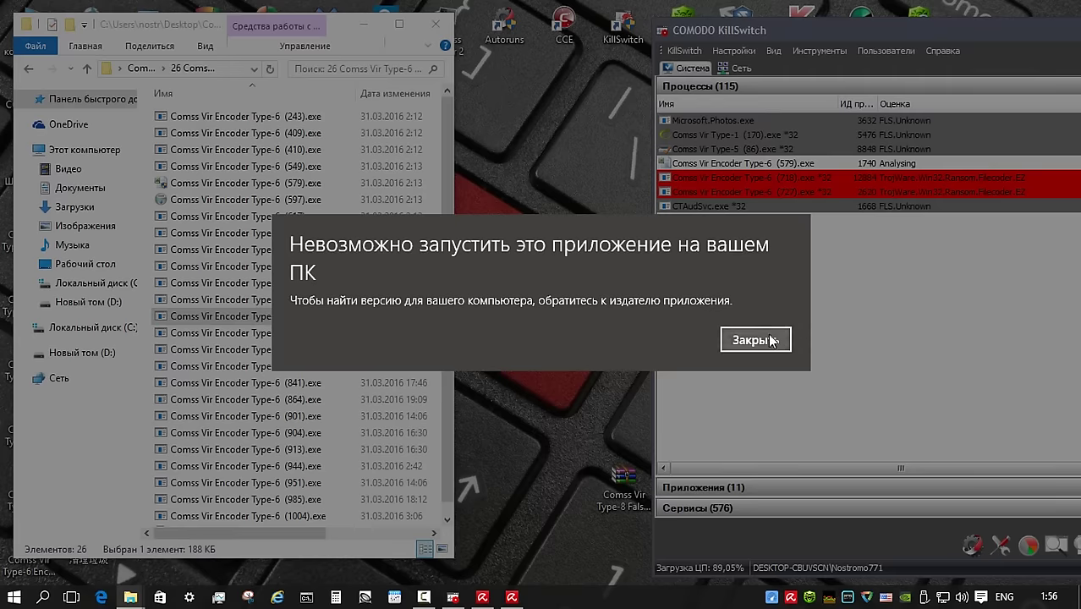
{"action": "left_click", "coordinate": [764, 346]}
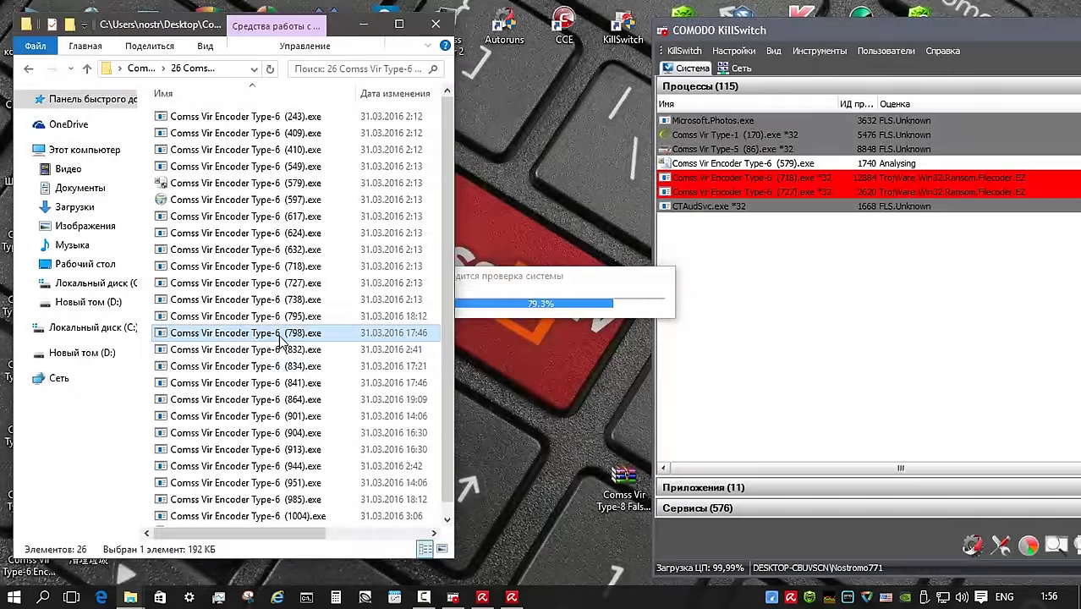
{"action": "right_click", "coordinate": [280, 338]}
{"action": "left_click", "coordinate": [391, 150]}
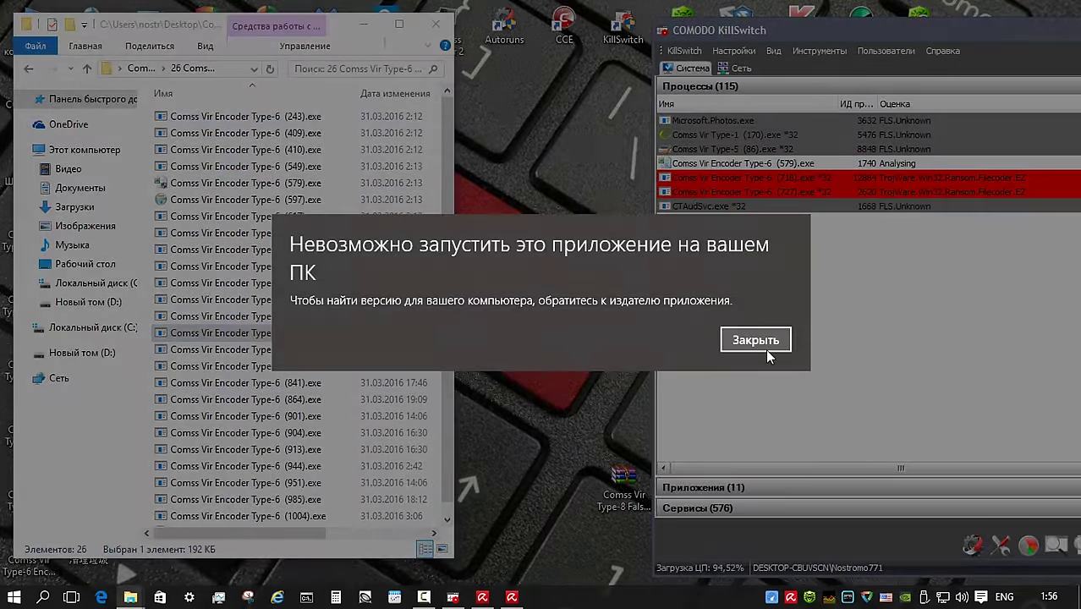
{"action": "left_click", "coordinate": [763, 341]}
Run the Comss Vir Encoder Type-6 (832).exe and (834).exe samples as administrator
{"action": "left_click", "coordinate": [315, 351]}
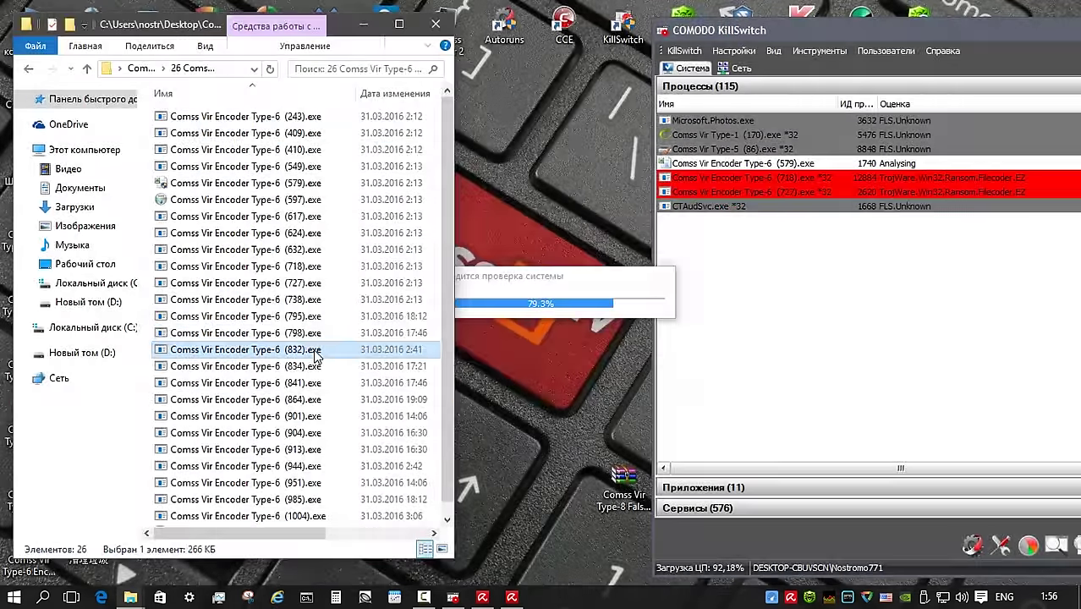
{"action": "right_click", "coordinate": [315, 355]}
{"action": "left_click", "coordinate": [403, 80]}
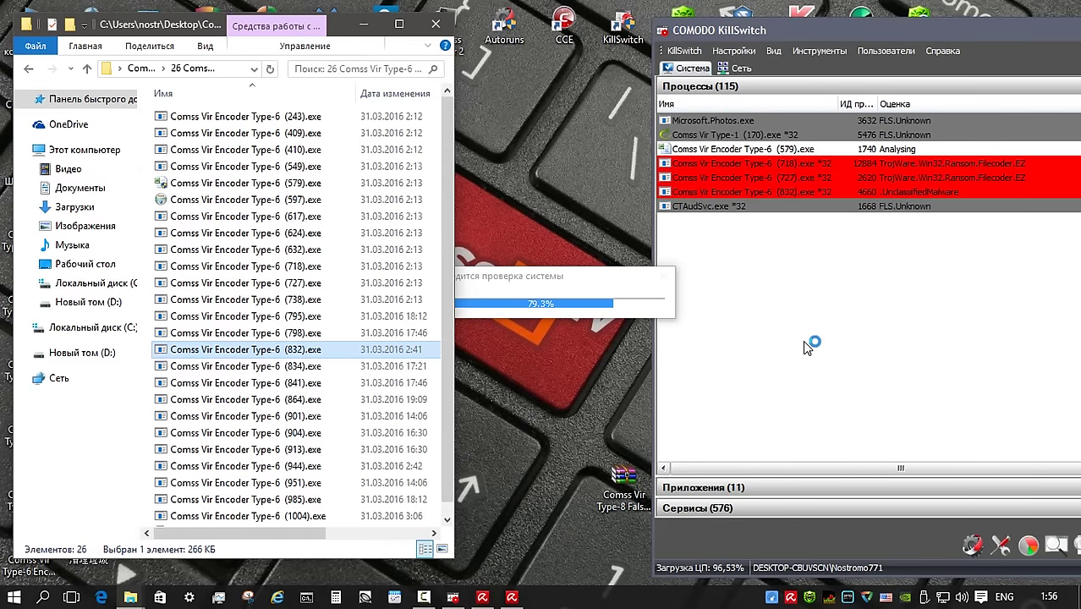
{"action": "right_click", "coordinate": [296, 350]}
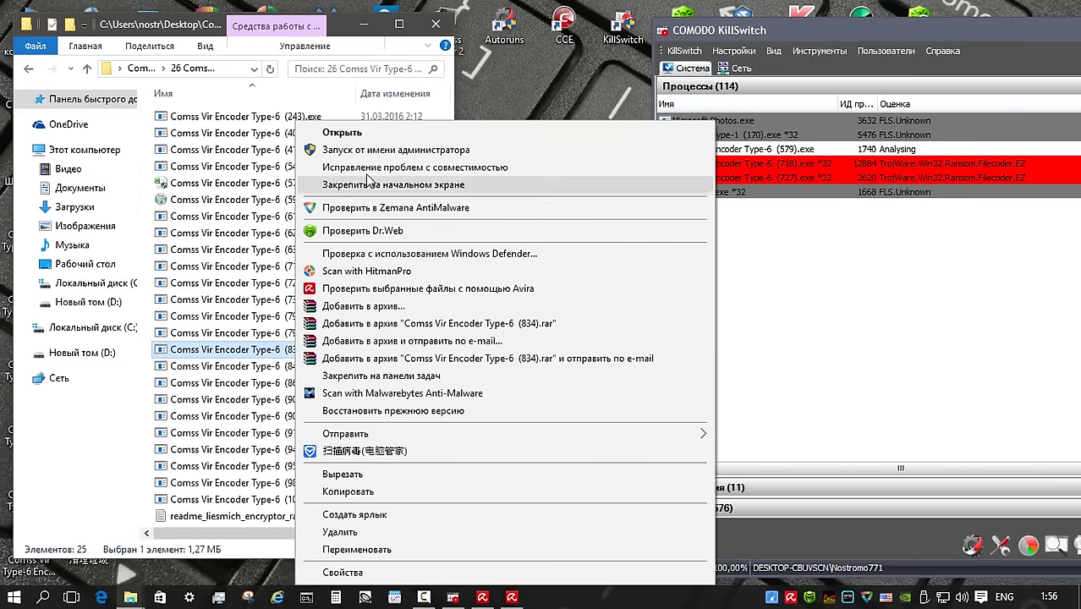
{"action": "left_click", "coordinate": [372, 150]}
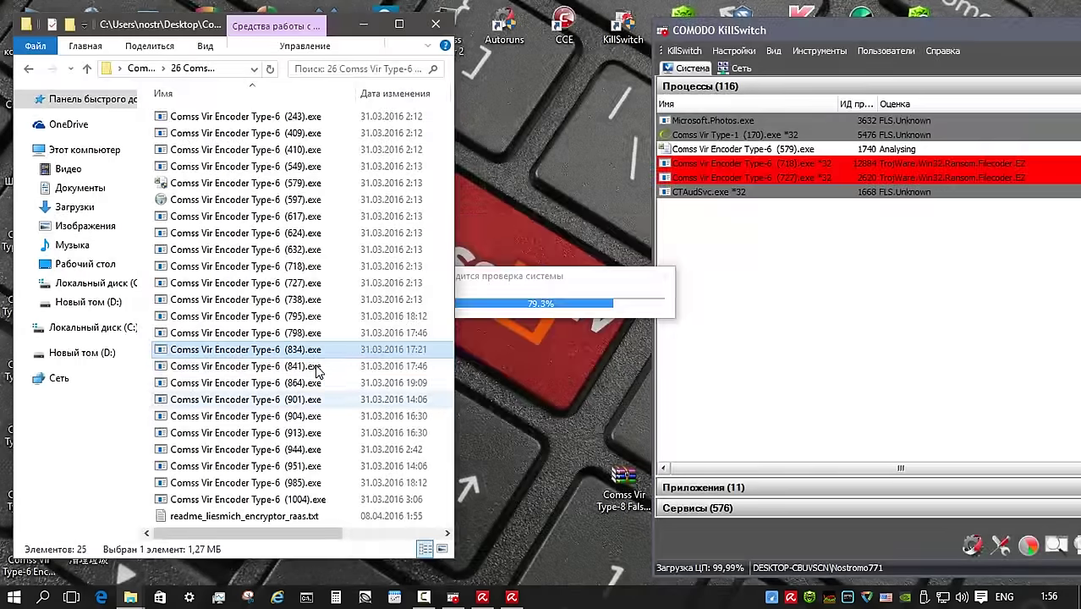
Run Comss Vir Encoder Type-6 (841).exe as administrator, dismiss its notice, and run (864).exe the same way
{"action": "left_click", "coordinate": [300, 367]}
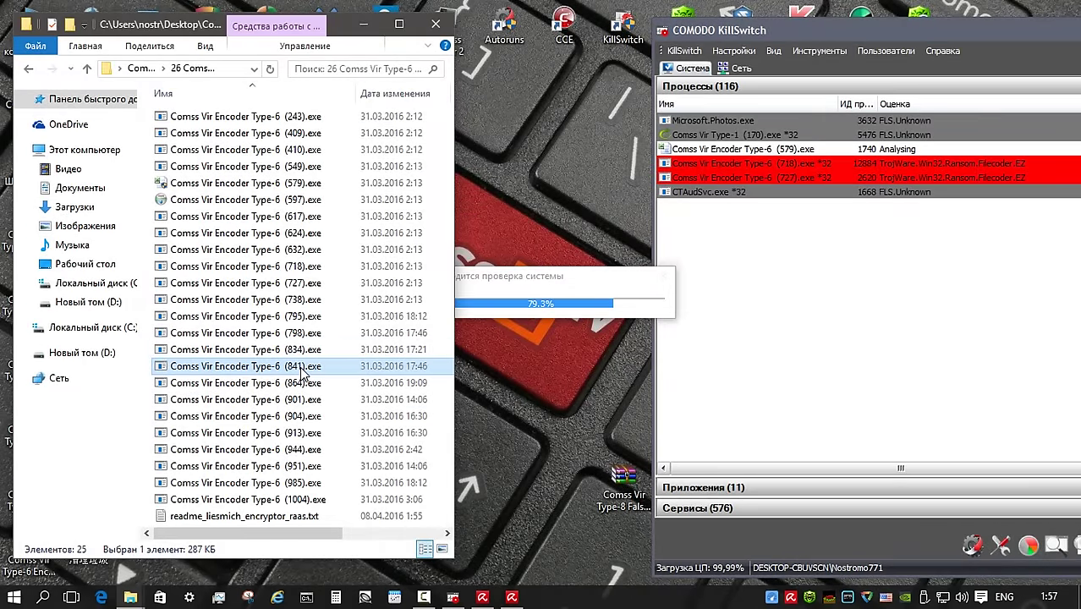
{"action": "right_click", "coordinate": [302, 371]}
{"action": "left_click", "coordinate": [372, 150]}
{"action": "left_click", "coordinate": [723, 347]}
{"action": "left_click", "coordinate": [281, 386]}
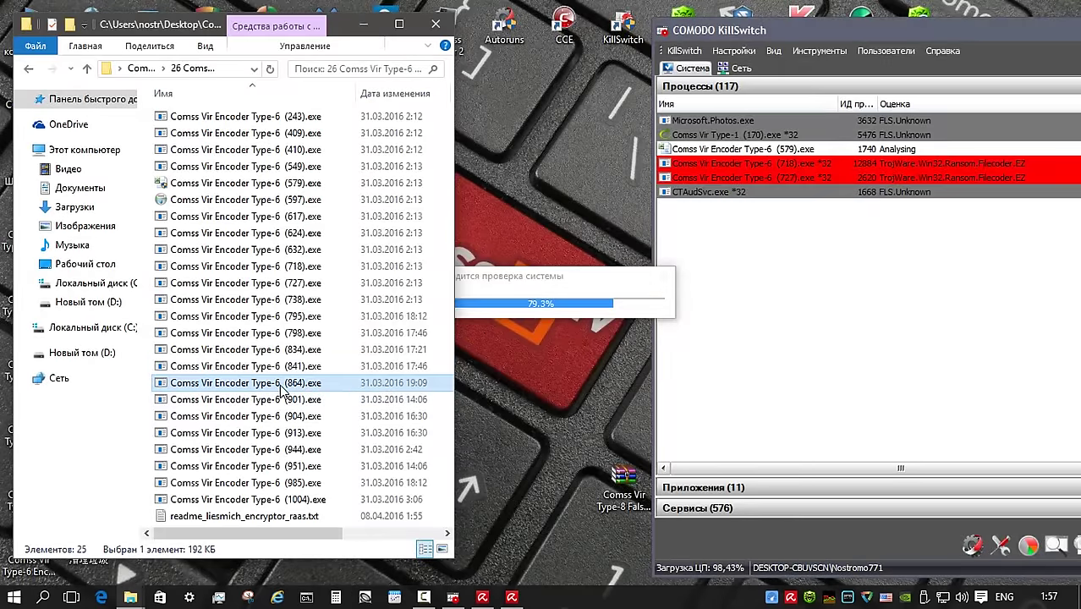
{"action": "right_click", "coordinate": [282, 388]}
{"action": "left_click", "coordinate": [351, 168]}
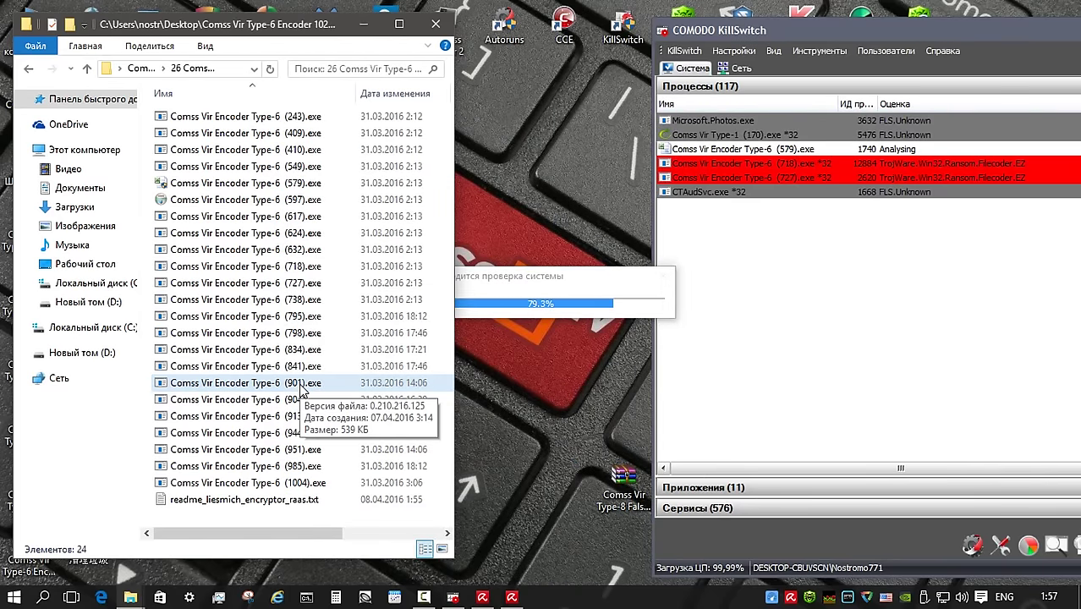
Run Comss Vir Encoder Type-6 (901).exe as administrator, dismiss the incompatible-app notice, and run (904).exe as administrator
{"action": "left_click", "coordinate": [302, 385]}
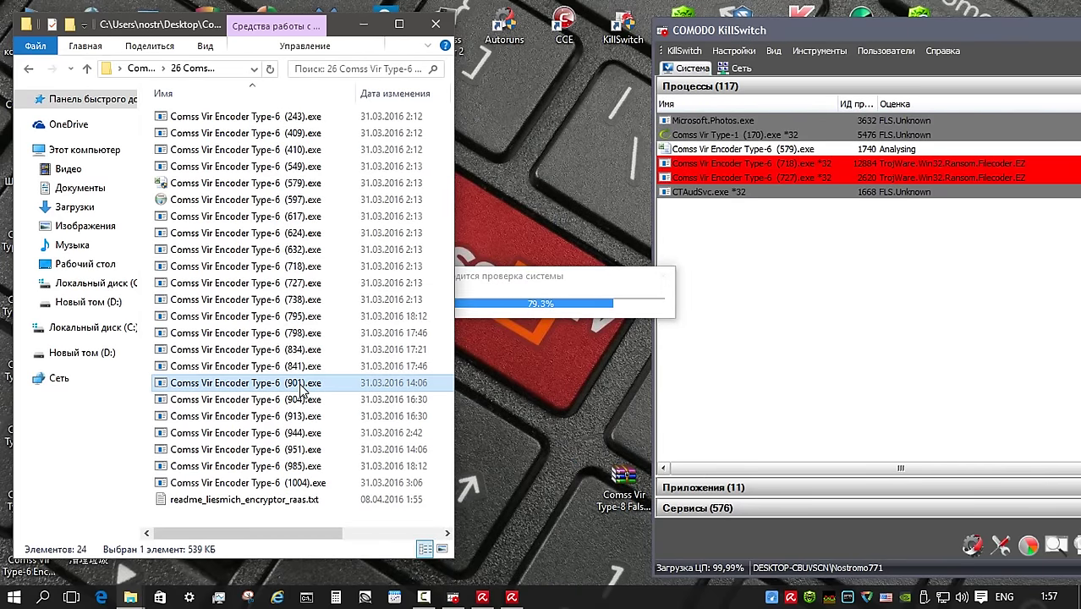
{"action": "right_click", "coordinate": [302, 384]}
{"action": "left_click", "coordinate": [346, 170]}
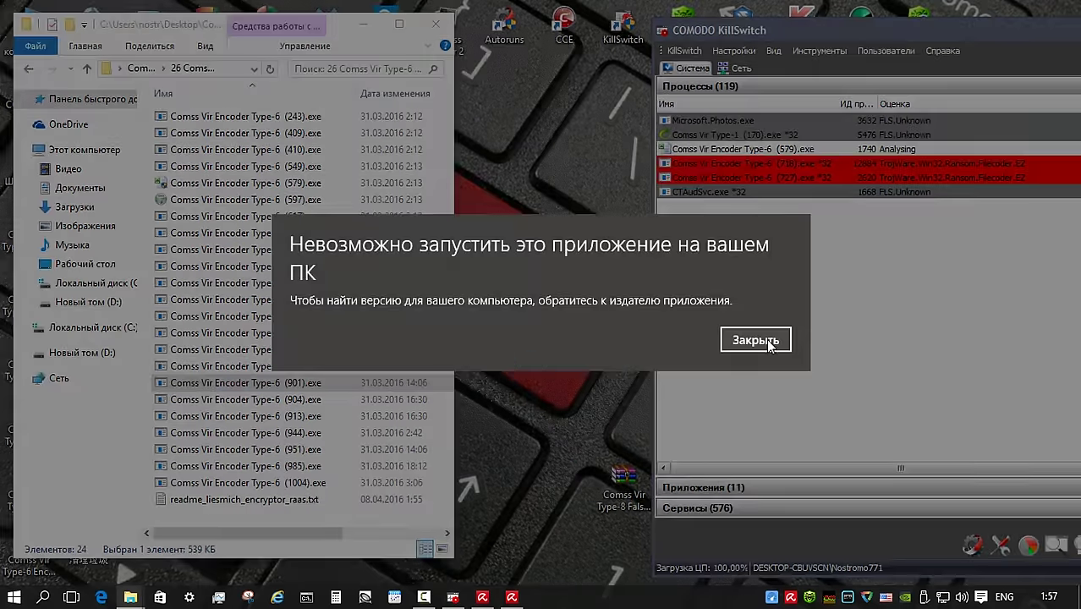
{"action": "left_click", "coordinate": [755, 339]}
{"action": "left_click", "coordinate": [283, 400]}
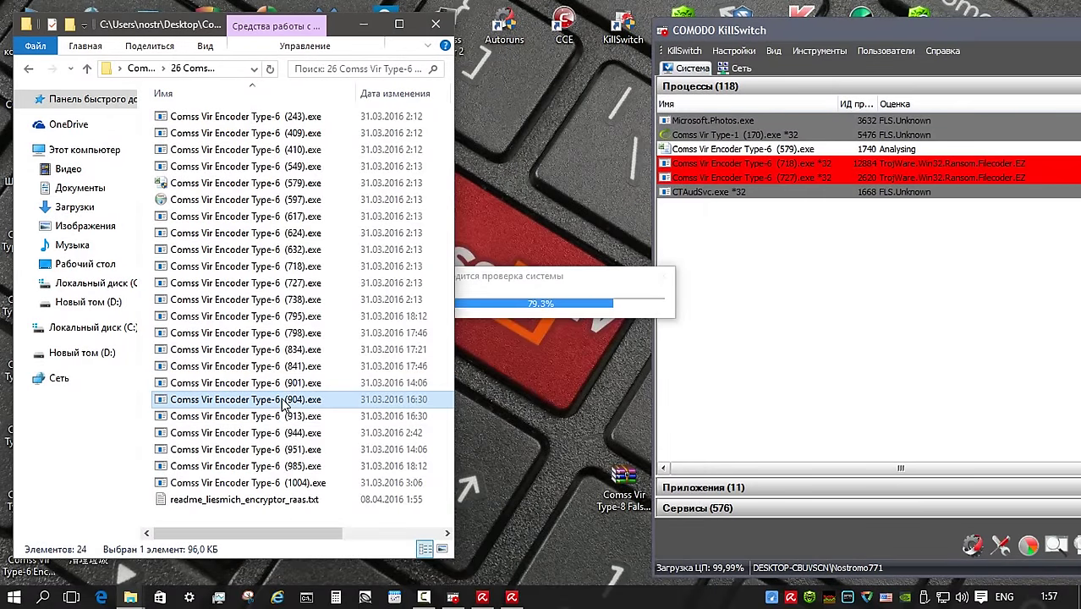
{"action": "right_click", "coordinate": [283, 405]}
{"action": "left_click", "coordinate": [355, 144]}
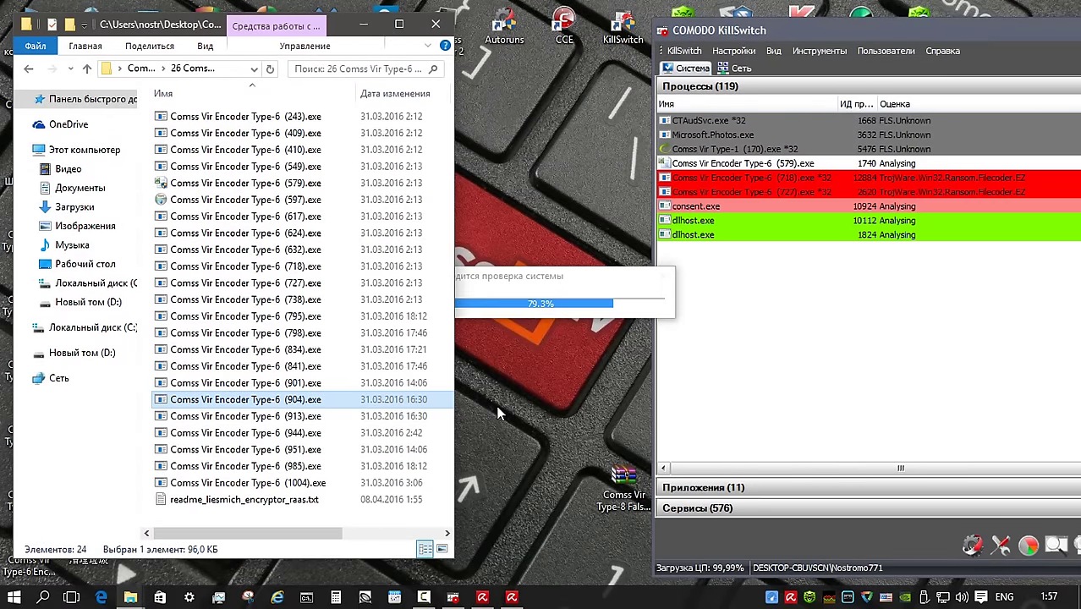
Run Comss Vir Encoder Type-6 (913).exe as administrator, dismiss the incompatible-app notice, and run (944).exe as administrator
{"action": "left_click", "coordinate": [278, 417]}
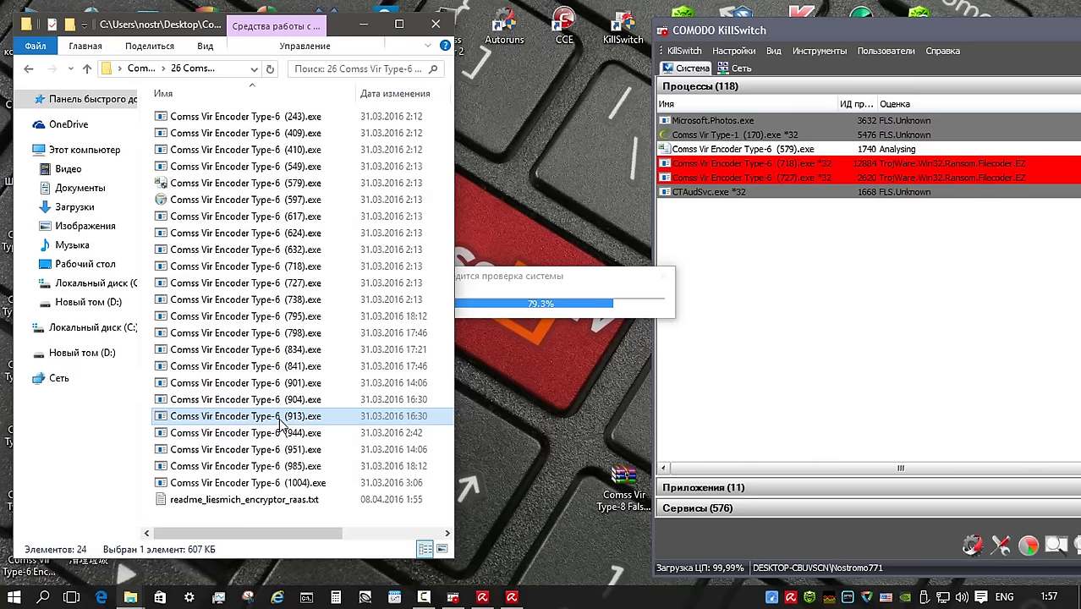
{"action": "right_click", "coordinate": [278, 420]}
{"action": "left_click", "coordinate": [350, 144]}
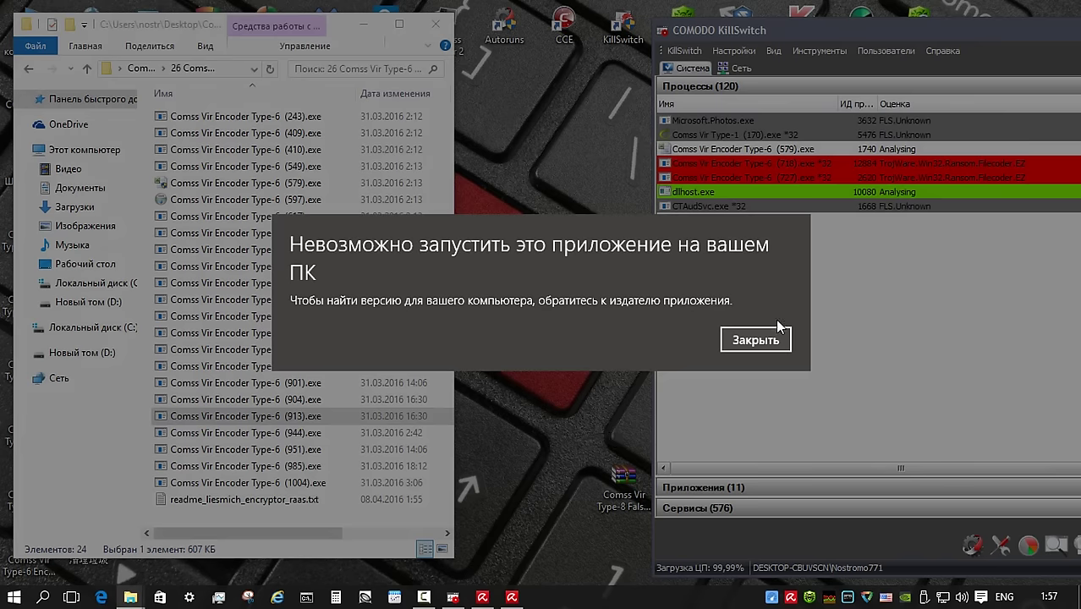
{"action": "left_click", "coordinate": [765, 340]}
{"action": "left_click", "coordinate": [300, 435]}
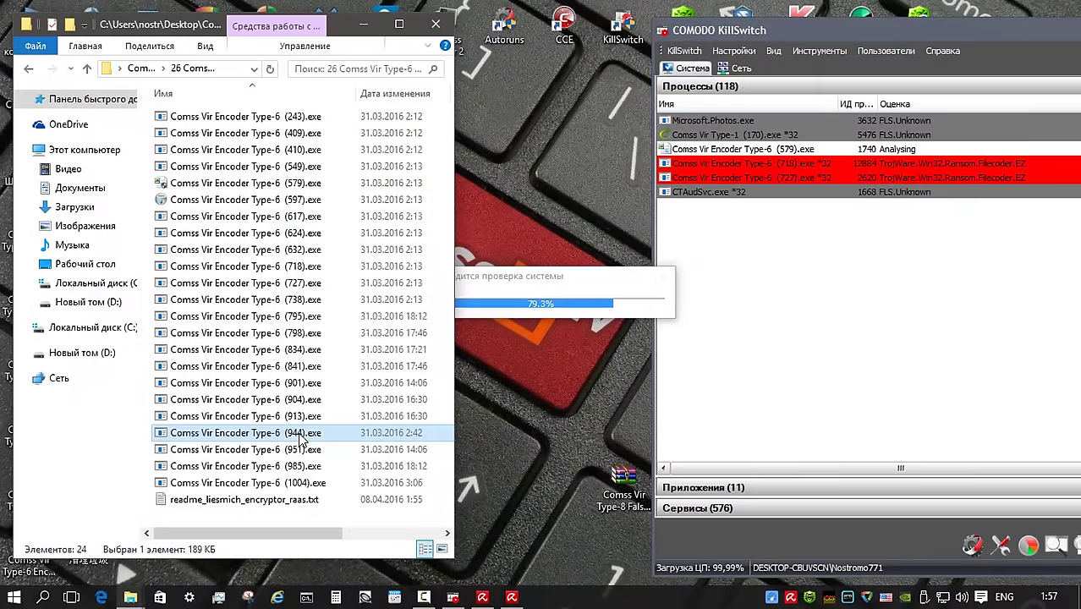
{"action": "right_click", "coordinate": [300, 434]}
{"action": "left_click", "coordinate": [381, 78]}
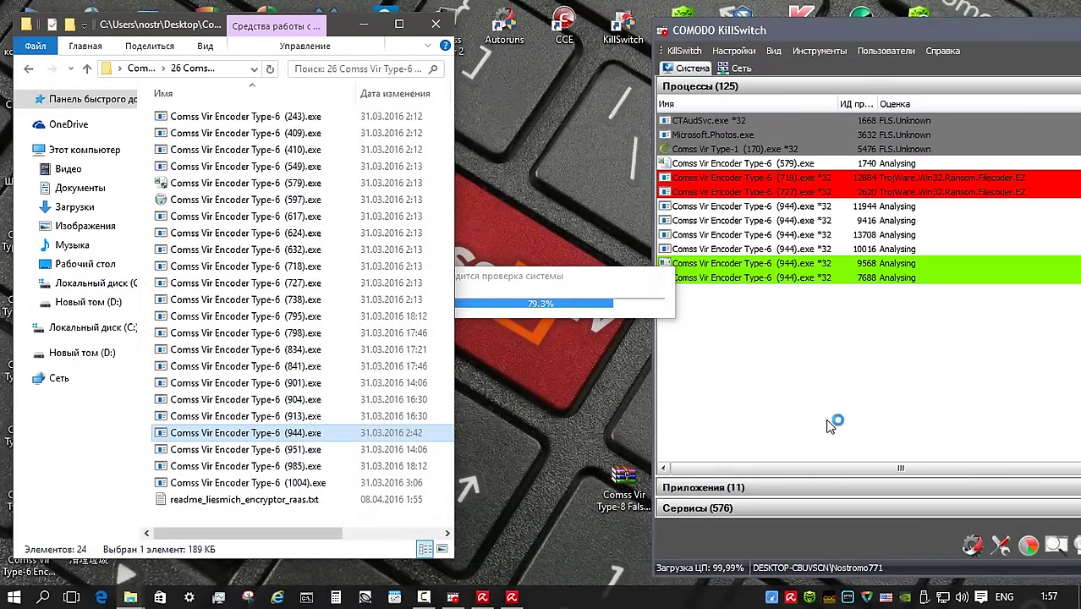
Select Comss Vir Encoder Type-6 (985).exe, dismiss the incompatible-app notice, and run the sample
{"action": "left_click", "coordinate": [246, 466]}
{"action": "left_click", "coordinate": [761, 340]}
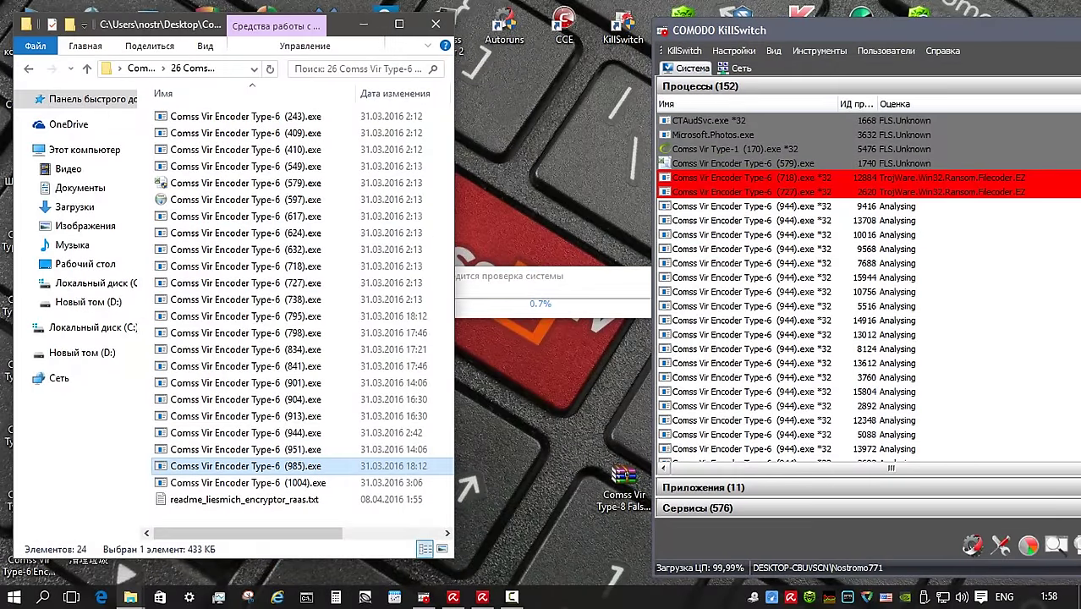
{"action": "right_click", "coordinate": [282, 466]}
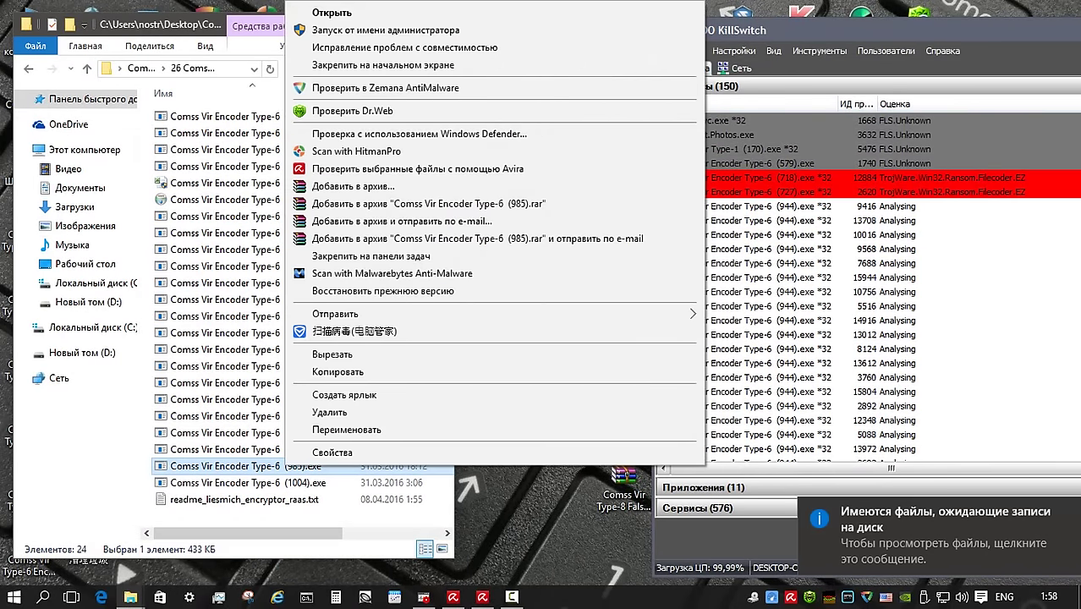
{"action": "left_click", "coordinate": [353, 111]}
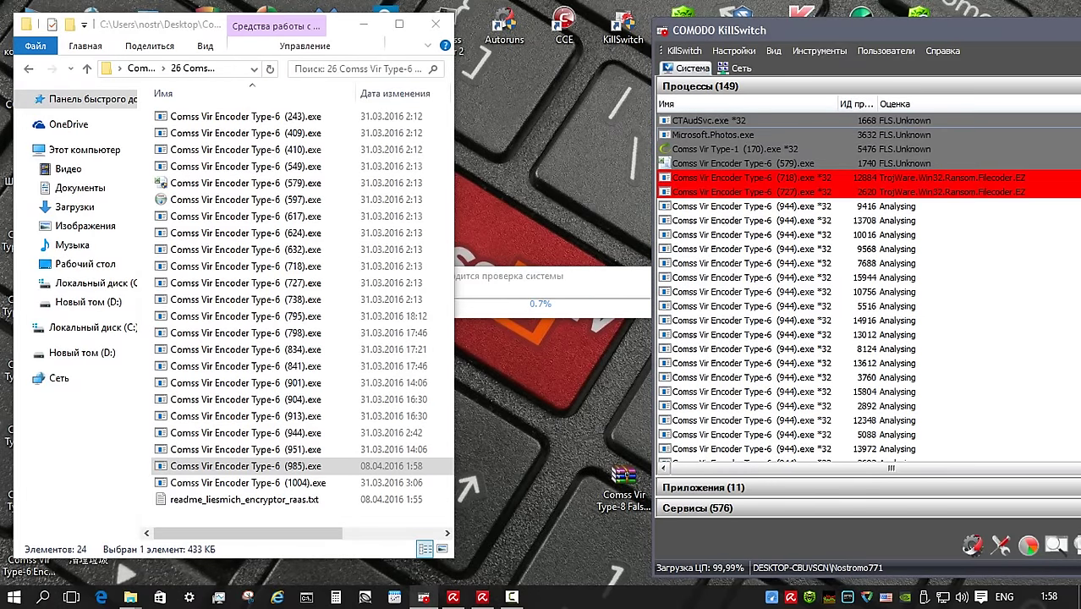
Try to run Comss Vir Encoder Type-6 (1004).exe as administrator and dismiss the access error
{"action": "left_click", "coordinate": [248, 482]}
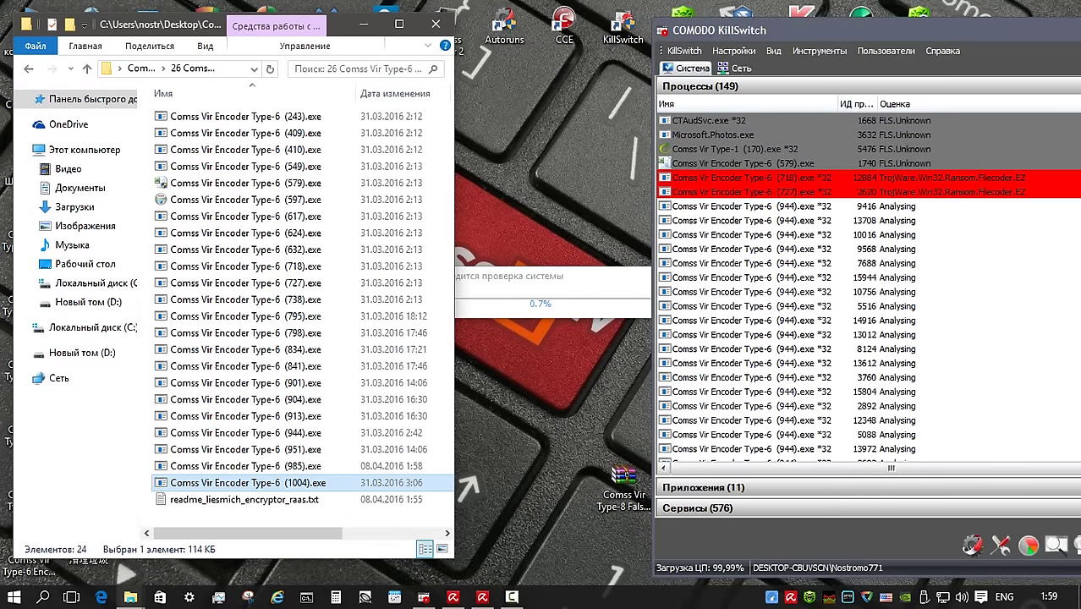
{"action": "right_click", "coordinate": [297, 482]}
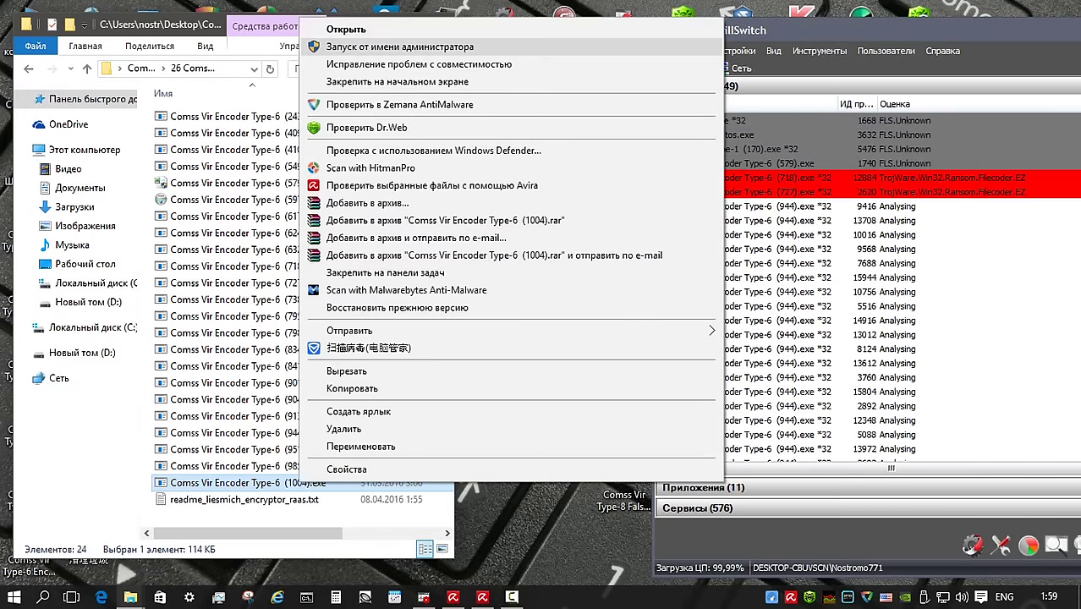
{"action": "left_click", "coordinate": [397, 46]}
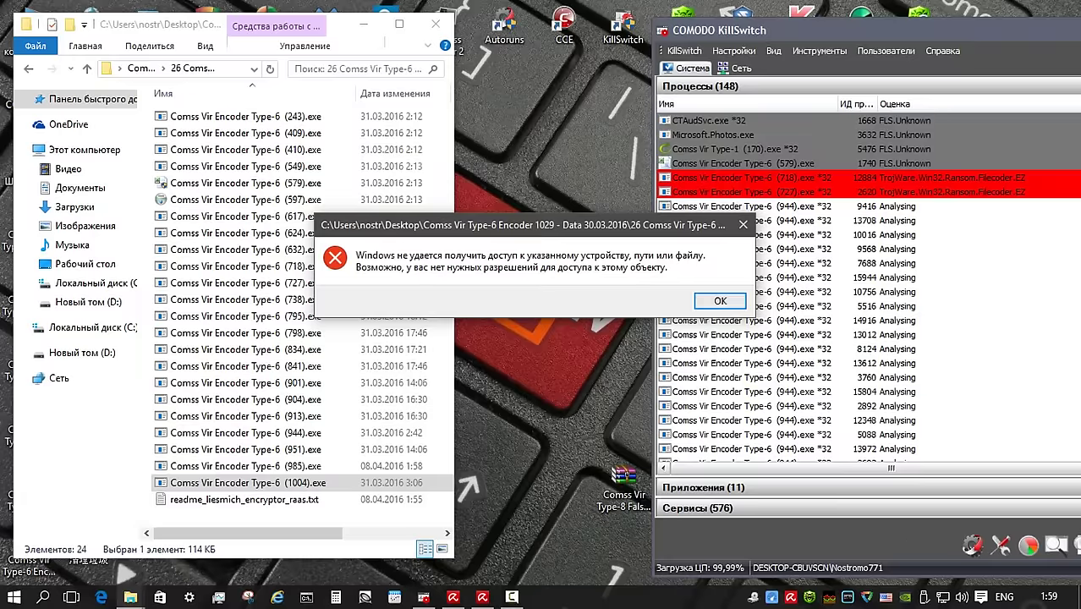
{"action": "left_click", "coordinate": [719, 301]}
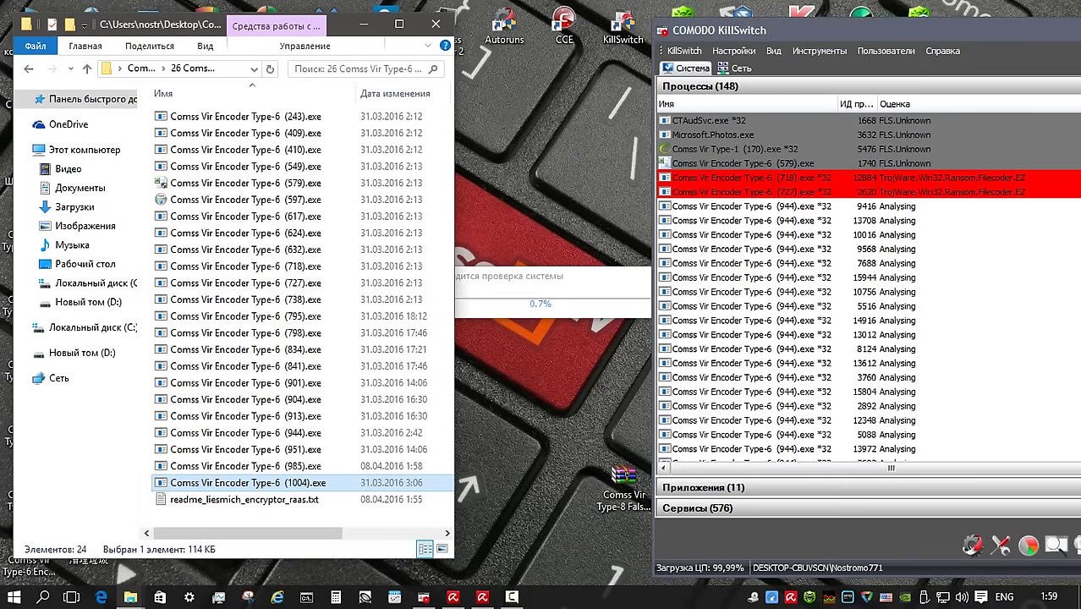
Open the ransom note readme_liesmich_encryptor_raas.txt and select the decryption link under the English instructions
{"action": "left_click", "coordinate": [245, 499]}
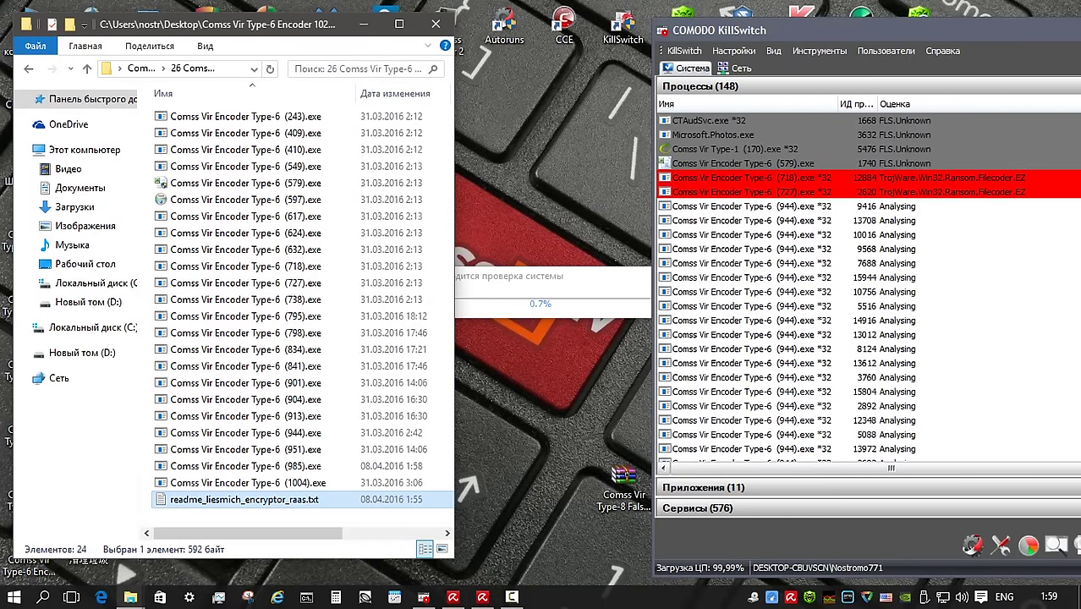
{"action": "key", "text": "Return"}
{"action": "key", "text": "Down"}
{"action": "key", "text": "Down"}
{"action": "key", "text": "shift+End"}
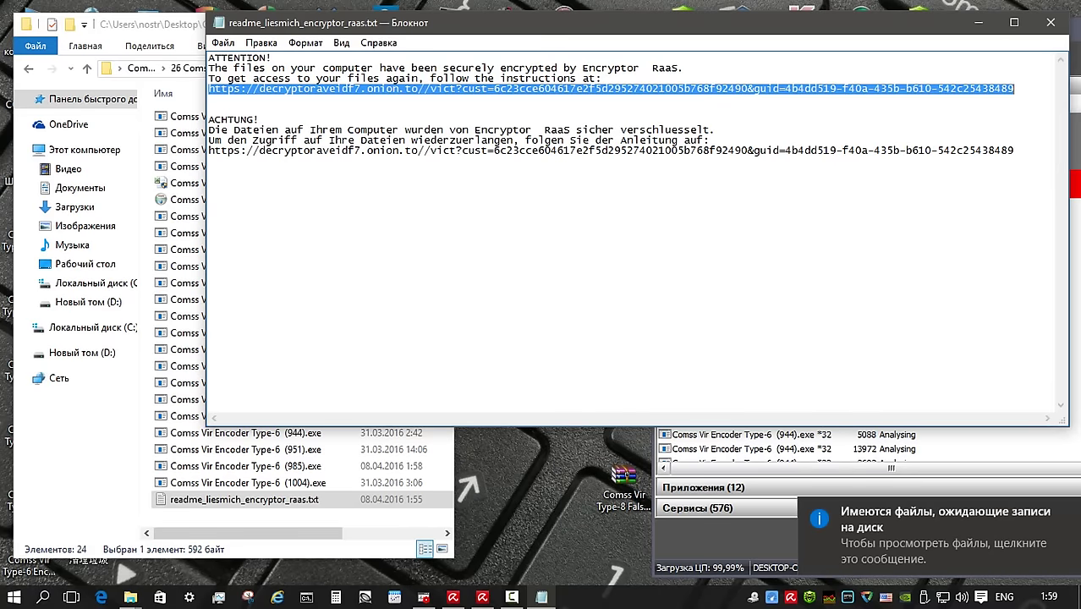
Copy the selected decryption link from the ransom note
{"action": "key", "text": "shift+F10"}
{"action": "key", "text": "Down"}
{"action": "key", "text": "Down"}
{"action": "key", "text": "Return"}
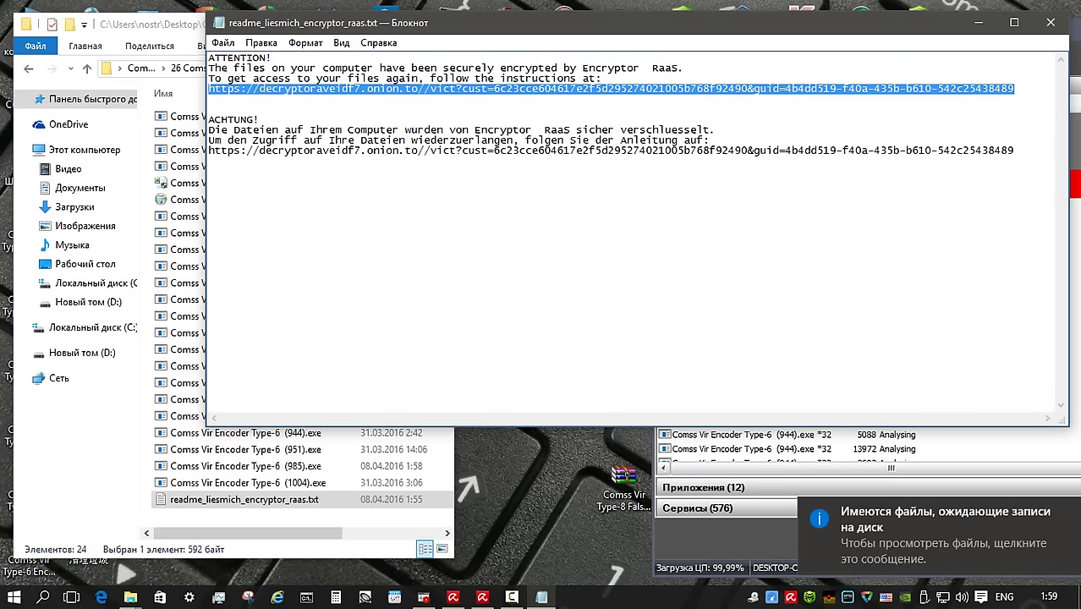
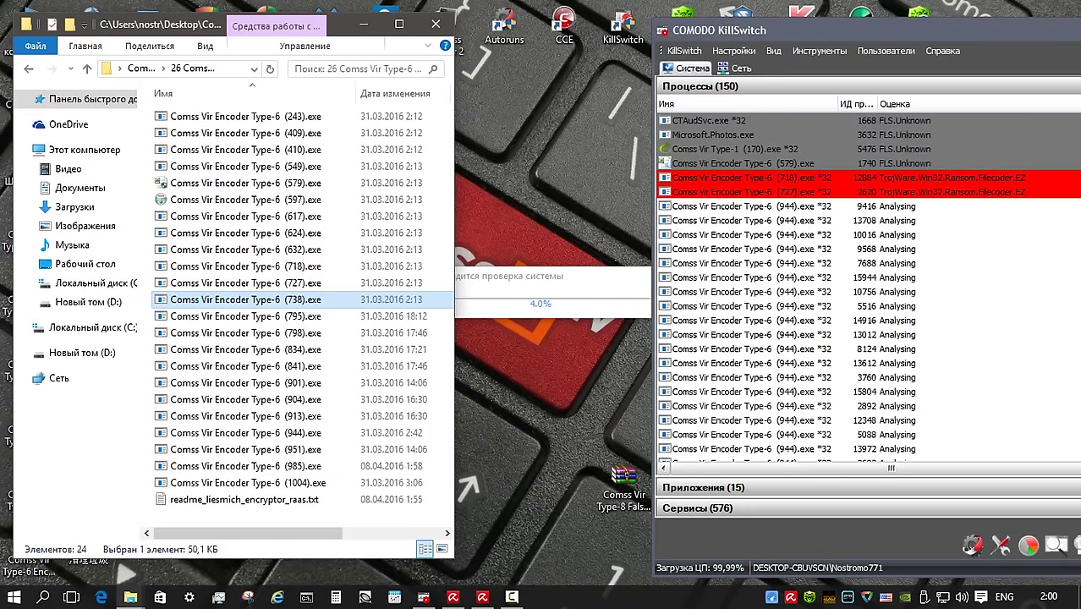
Delete all files in the Type-6 samples folder, skipping every file that is in use
{"action": "key", "text": "ctrl+a"}
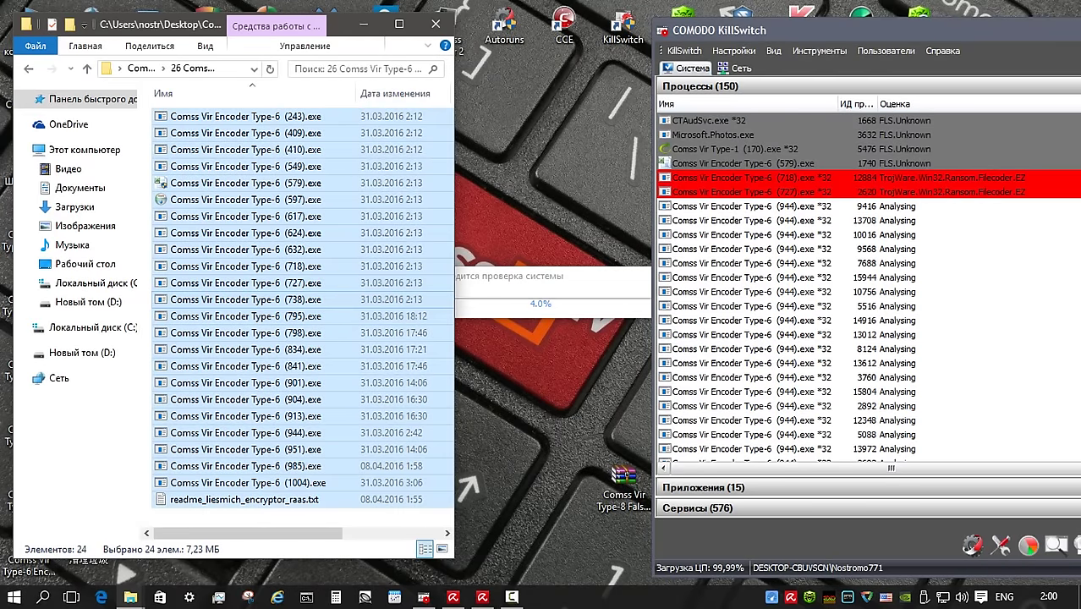
{"action": "key", "text": "Delete"}
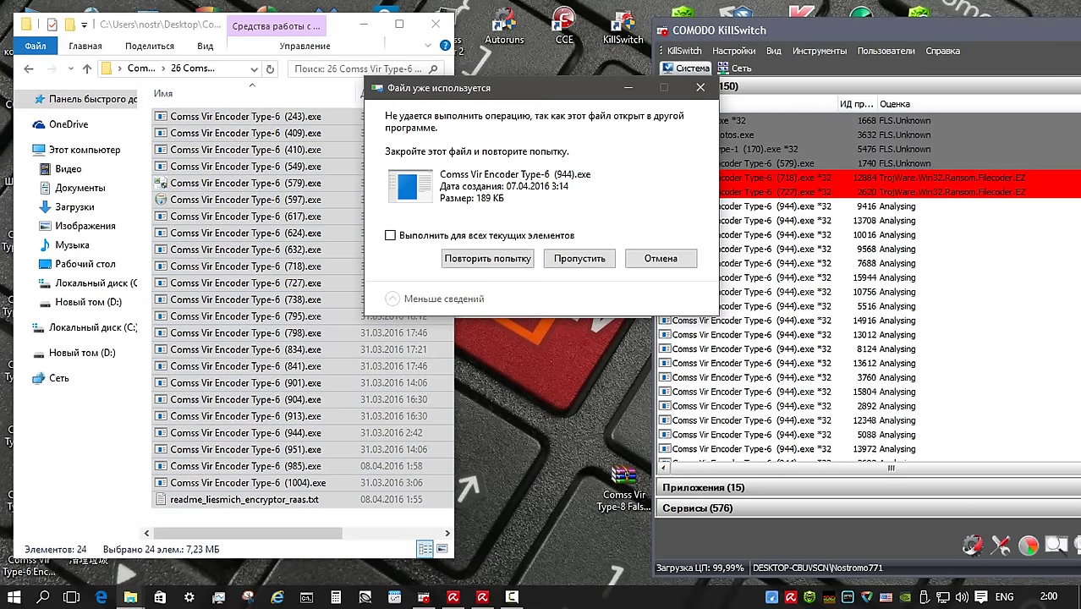
{"action": "left_click", "coordinate": [388, 235]}
{"action": "left_click", "coordinate": [579, 259]}
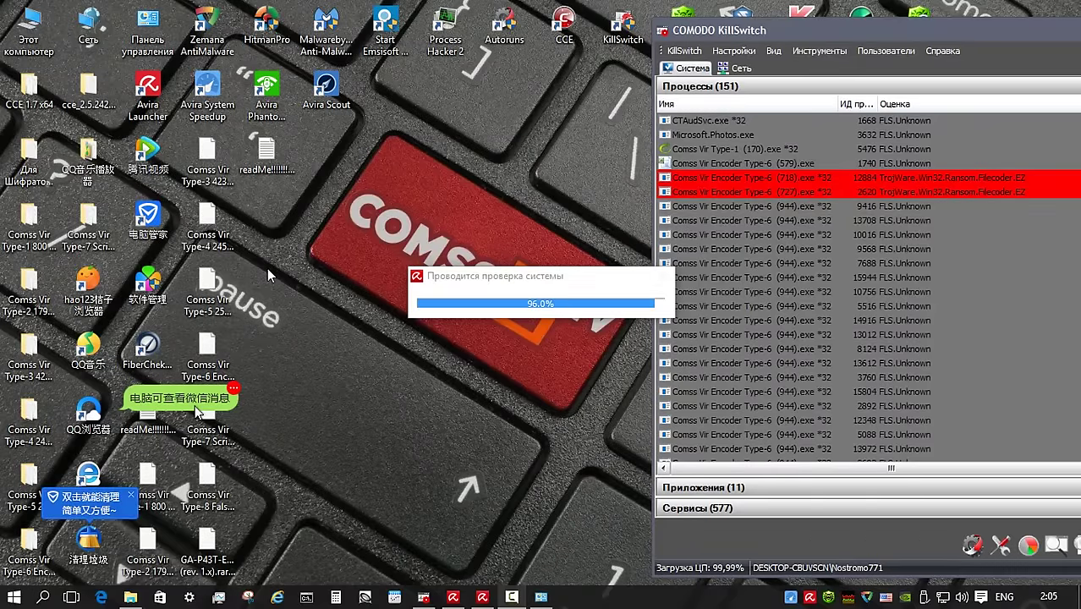
Open the desktop note readMe!!!!!!!!.txt, reposition and widen its window to read the text, and close it
{"action": "left_click", "coordinate": [202, 160]}
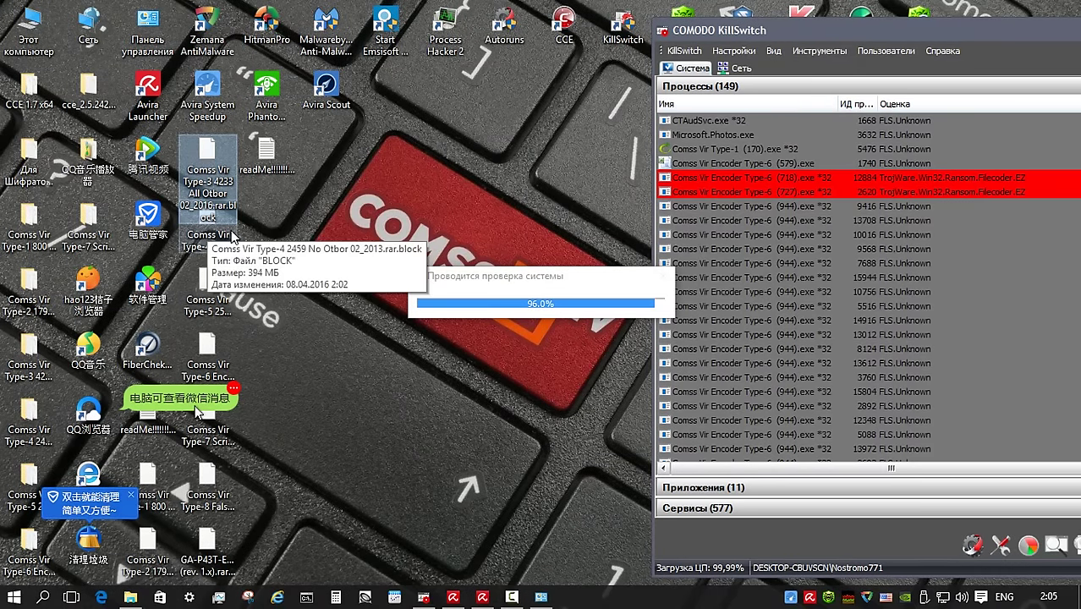
{"action": "left_click", "coordinate": [266, 155]}
{"action": "double_click", "coordinate": [267, 155]}
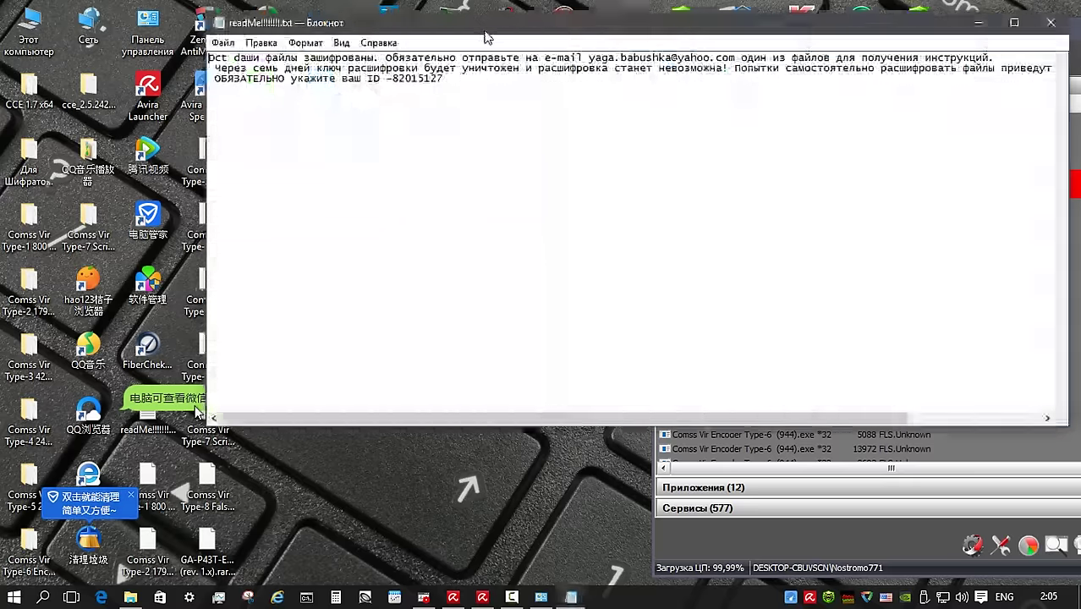
{"action": "left_click_drag", "start_coordinate": [486, 38], "coordinate": [379, 88]}
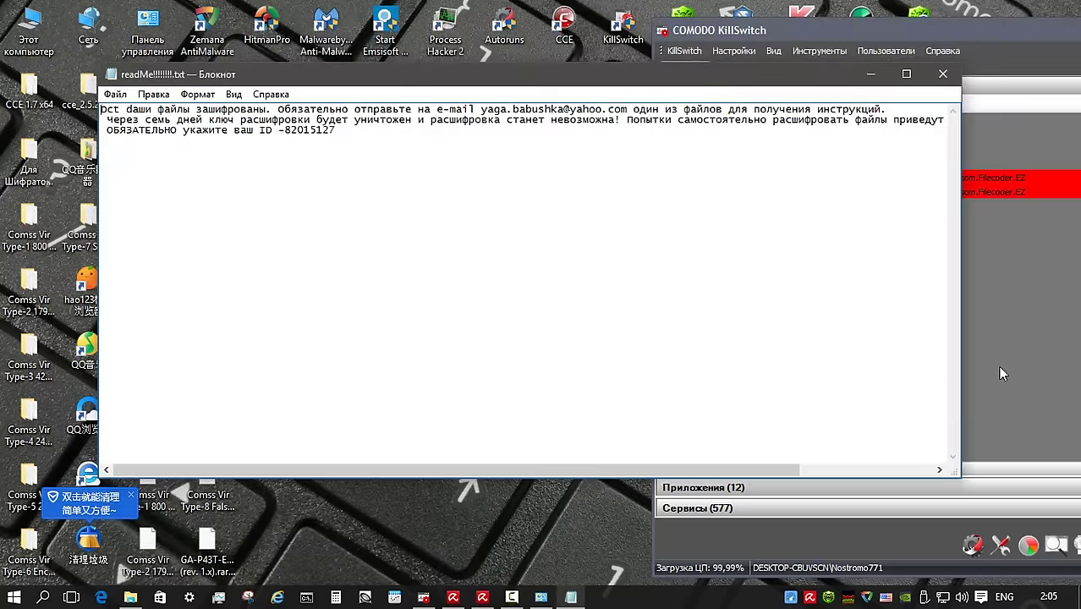
{"action": "left_click_drag", "start_coordinate": [962, 367], "coordinate": [1079, 367]}
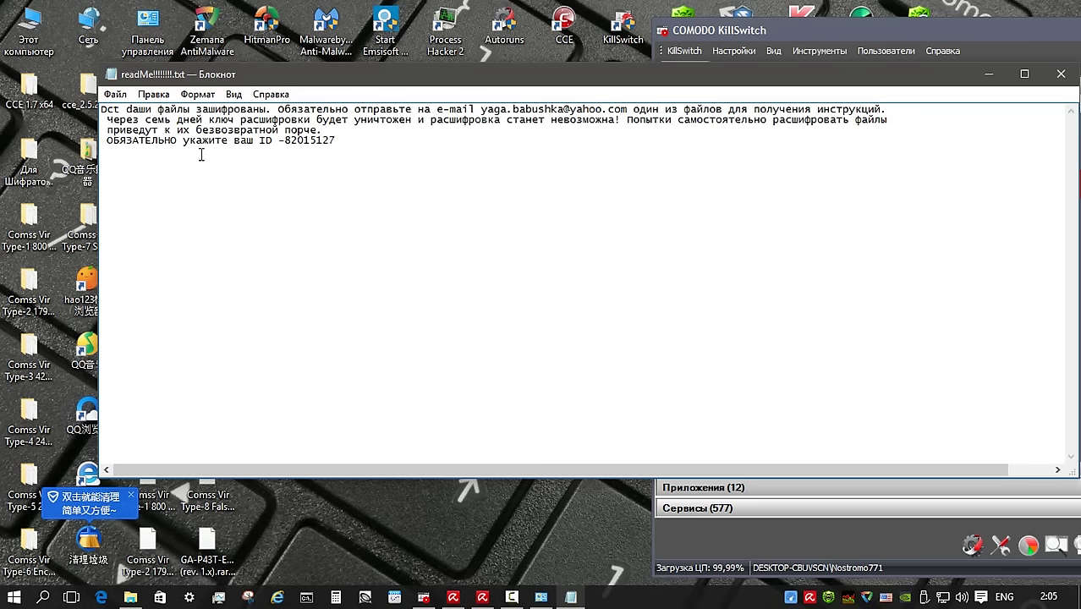
{"action": "left_click", "coordinate": [1062, 75]}
{"action": "left_click", "coordinate": [554, 309]}
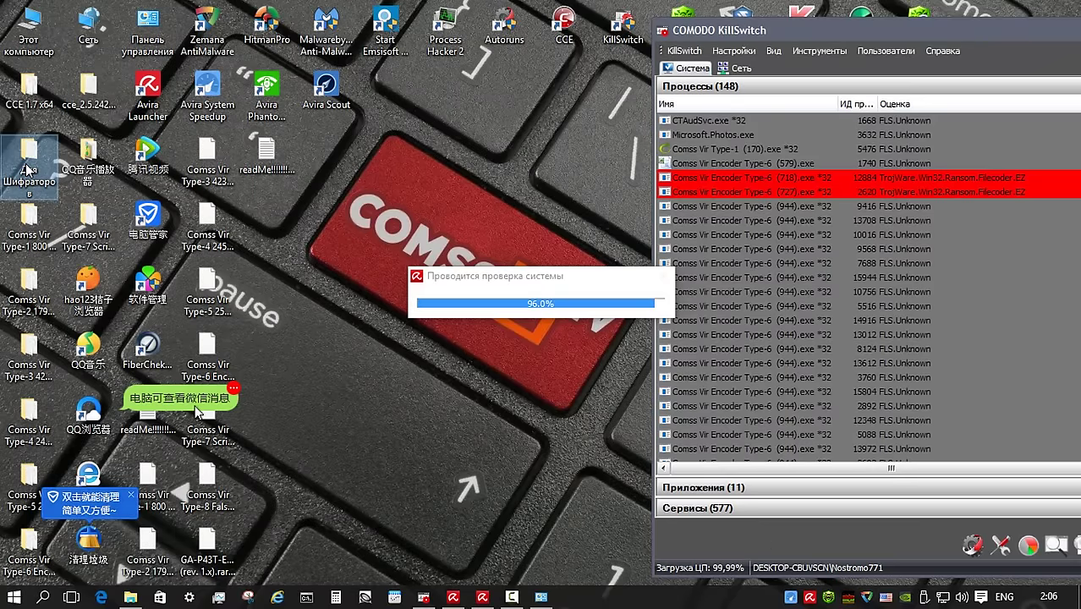
Open the Для Шифраторов folder on the desktop, read its readMe!!!!!!!!.txt note, and close the note
{"action": "double_click", "coordinate": [28, 169]}
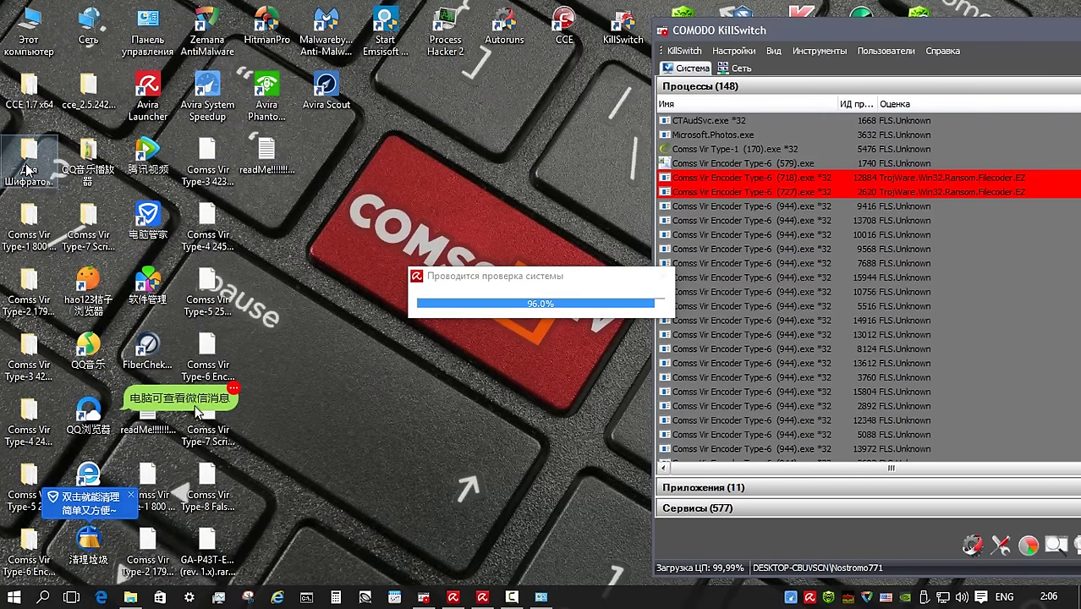
{"action": "left_click", "coordinate": [246, 202]}
{"action": "double_click", "coordinate": [246, 202]}
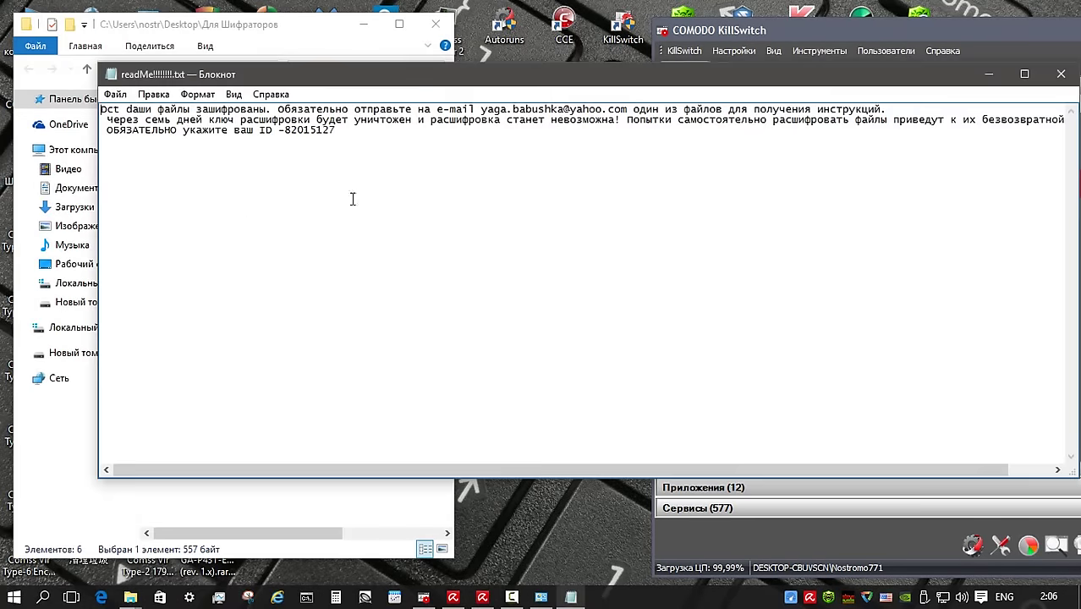
{"action": "left_click", "coordinate": [1061, 75]}
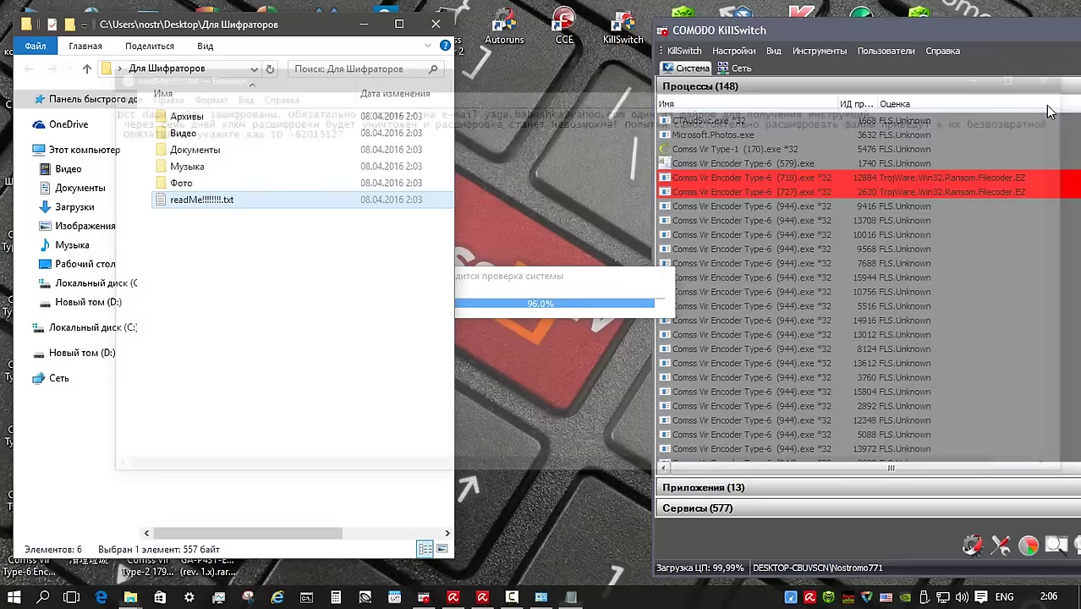
Check the files in the Архивы, Видео and Документы folders for encryption and return to Для Шифраторов
{"action": "double_click", "coordinate": [253, 115]}
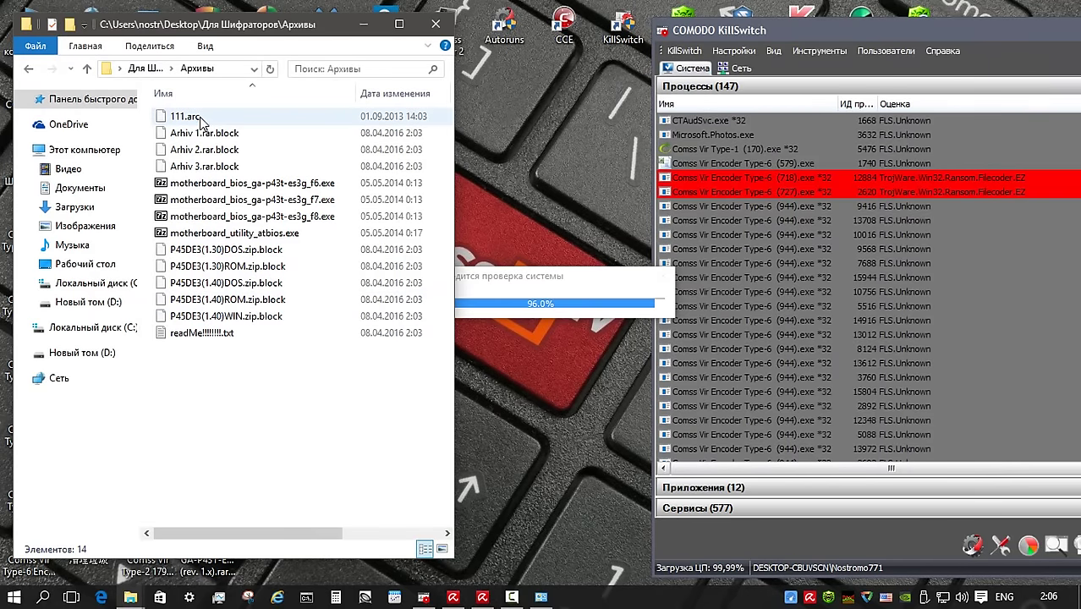
{"action": "left_click", "coordinate": [69, 68]}
{"action": "left_click", "coordinate": [218, 128]}
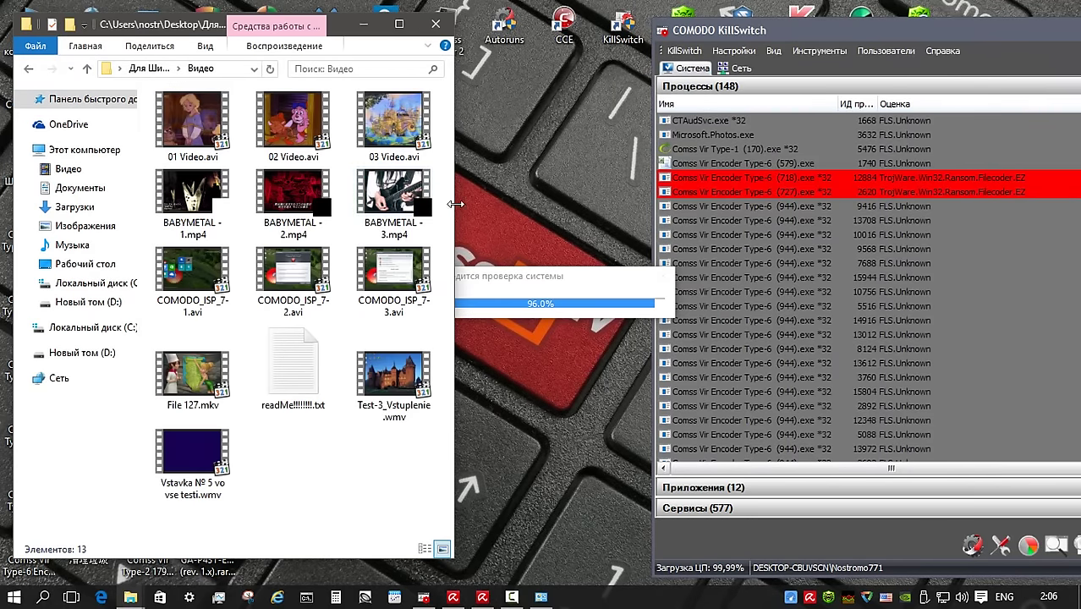
{"action": "left_click", "coordinate": [304, 379]}
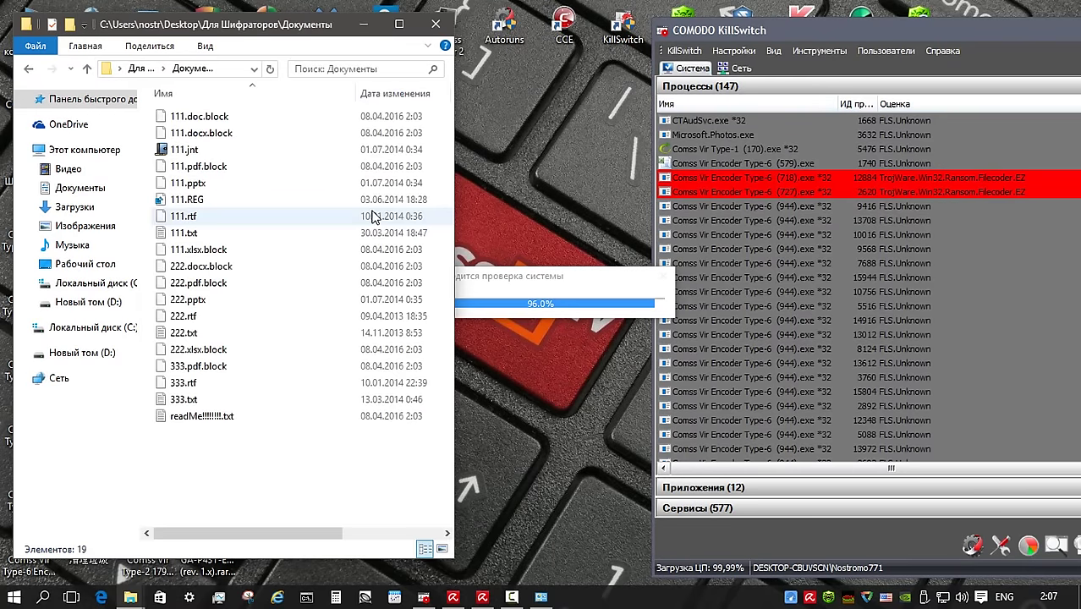
{"action": "left_click", "coordinate": [87, 68]}
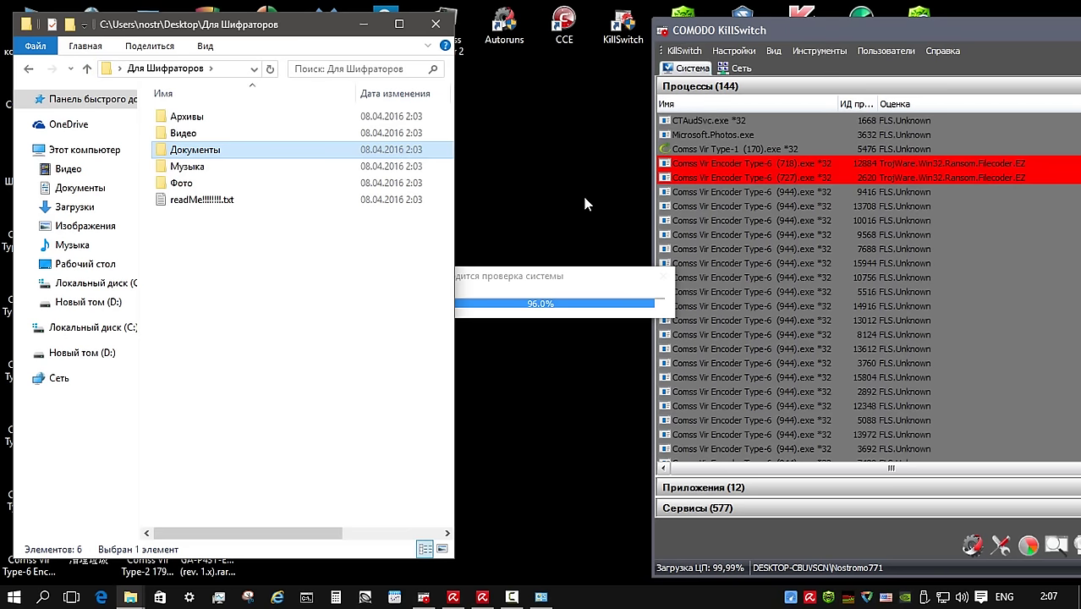
Test 01. Babymetal Death.mp3 from Babymetal (2014) MP3 in the Музыка folder and check the Babymetal (2014) folder
{"action": "double_click", "coordinate": [227, 166]}
{"action": "double_click", "coordinate": [222, 133]}
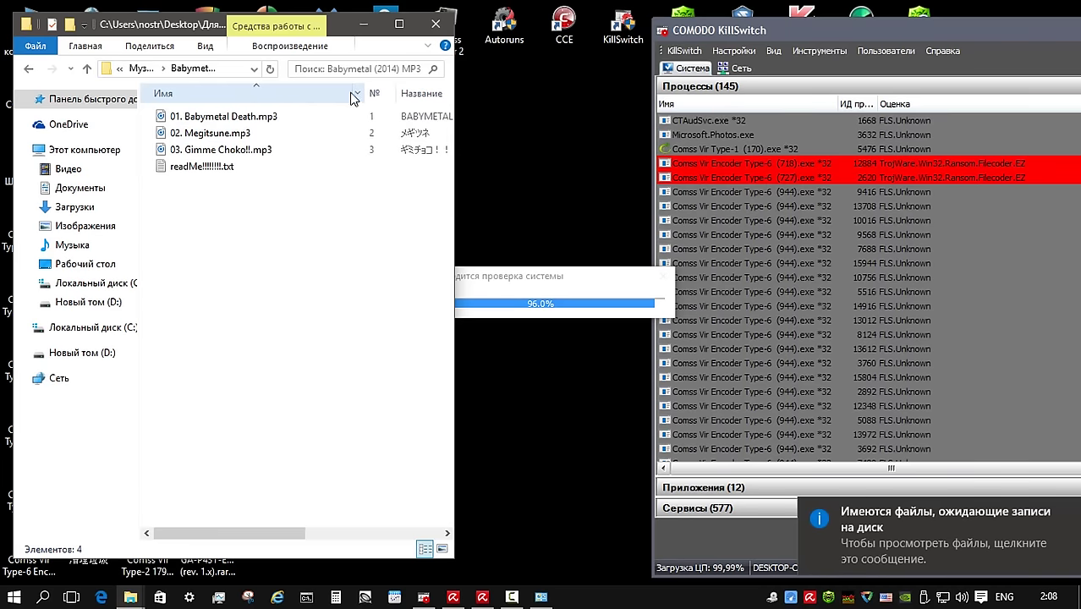
{"action": "left_click", "coordinate": [240, 118]}
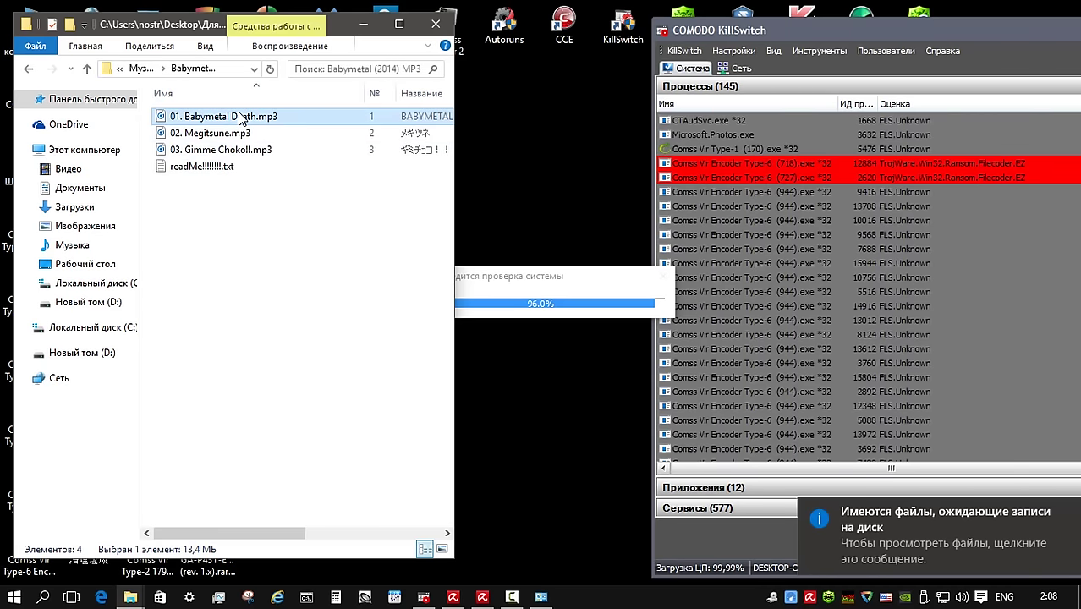
{"action": "double_click", "coordinate": [240, 118]}
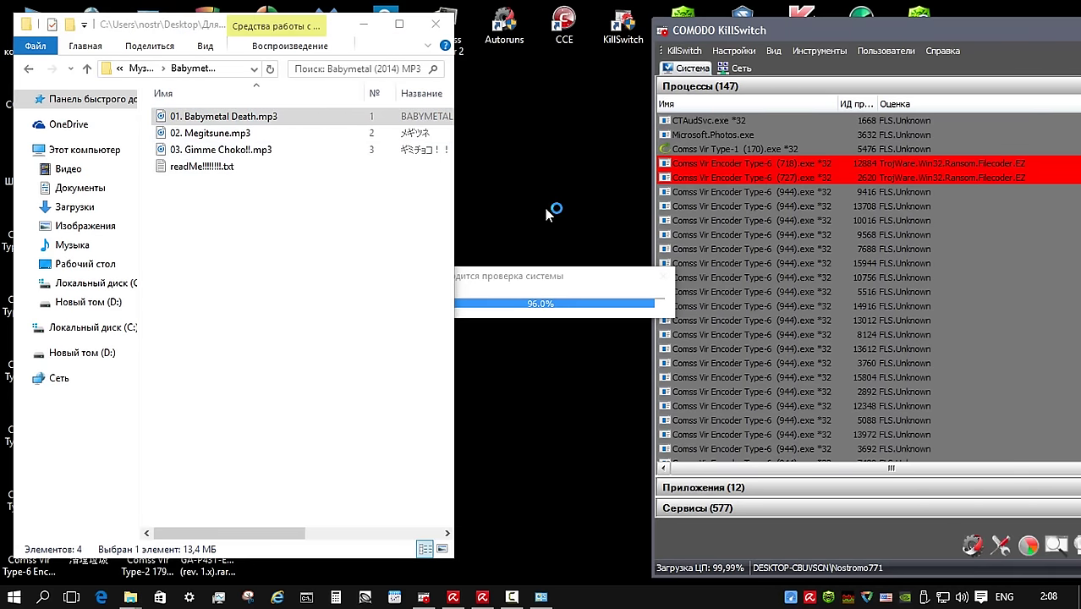
{"action": "left_click", "coordinate": [692, 12]}
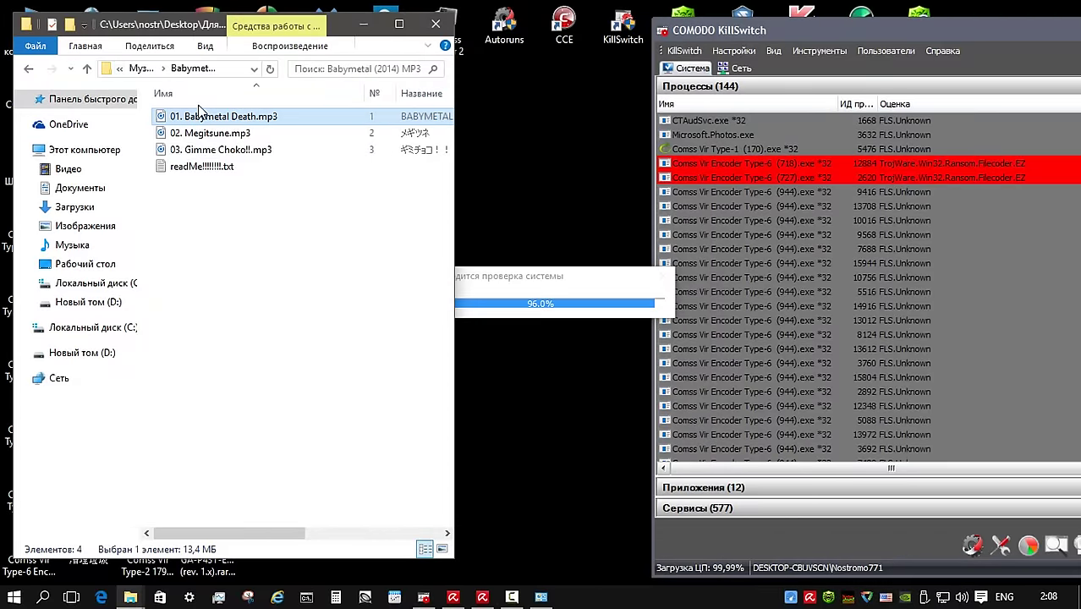
{"action": "left_click", "coordinate": [86, 69]}
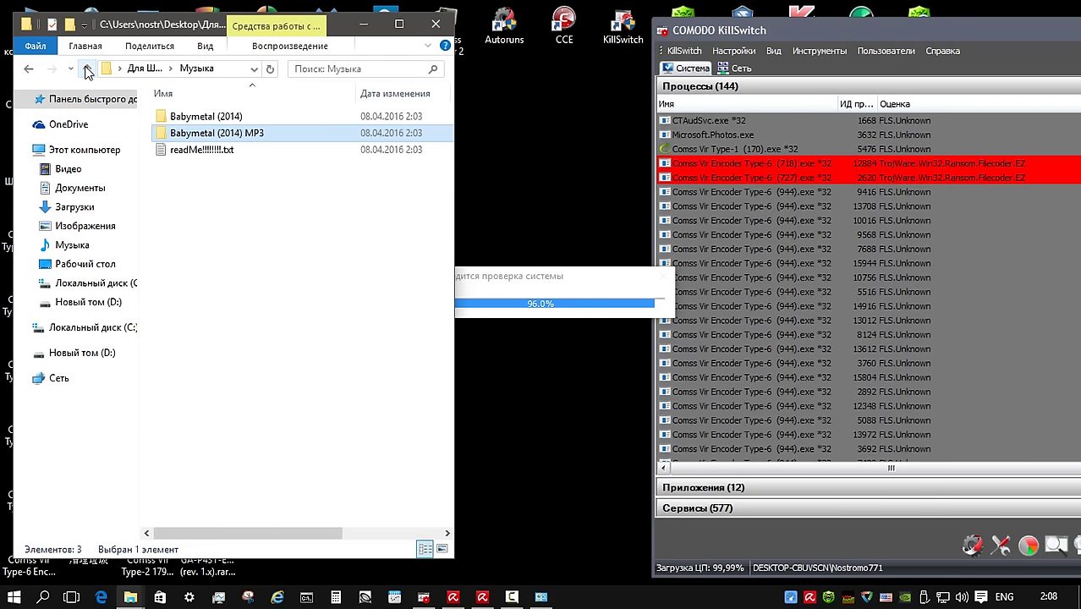
{"action": "double_click", "coordinate": [228, 115]}
{"action": "key", "text": "alt+Left"}
Examine the images in the BMP and GIF subfolders of the Фото folder for encryption
{"action": "double_click", "coordinate": [217, 114]}
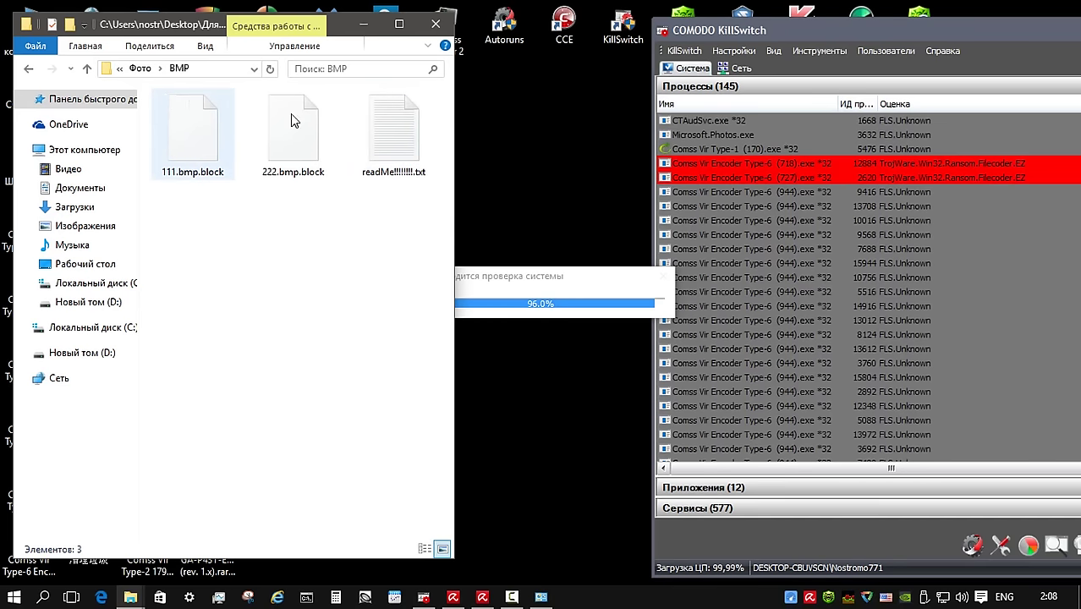
{"action": "left_click", "coordinate": [87, 68]}
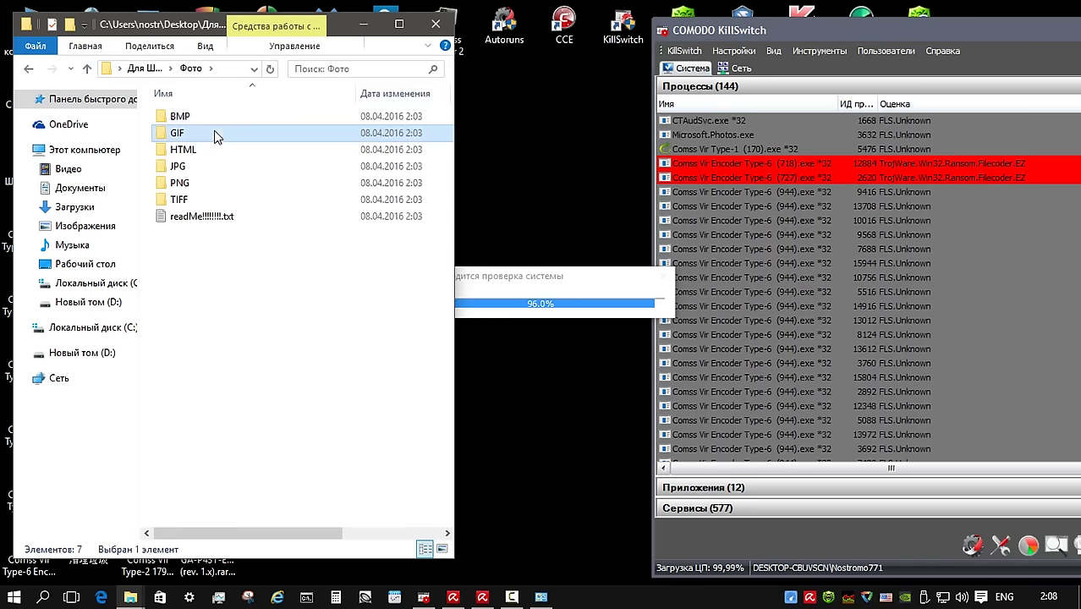
{"action": "double_click", "coordinate": [212, 138]}
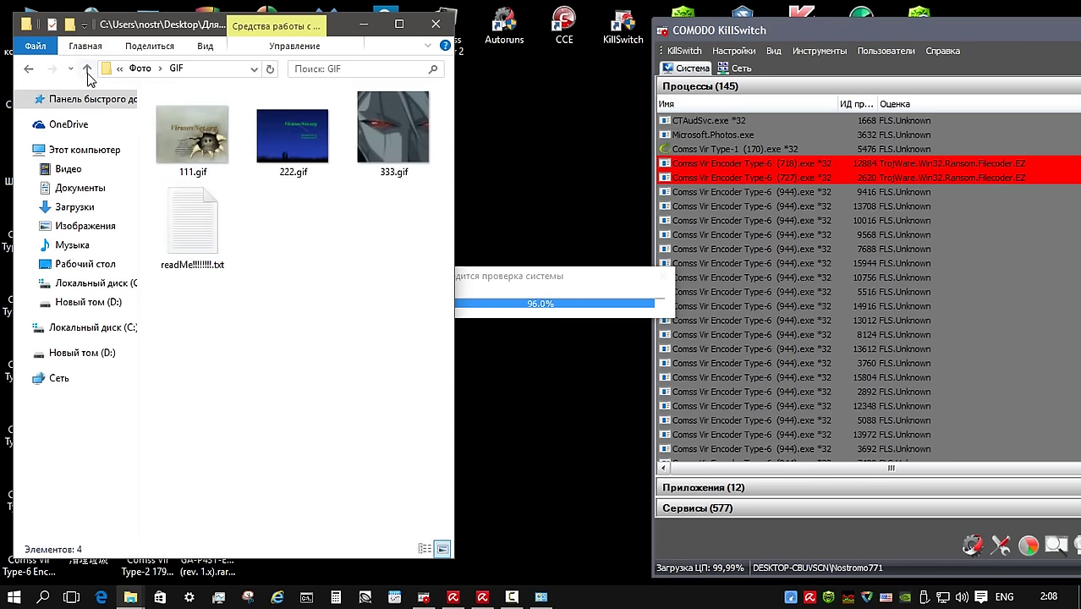
{"action": "left_click", "coordinate": [86, 69]}
Open the HTML subfolder of Фото and try to open 111.MHT
{"action": "double_click", "coordinate": [197, 150]}
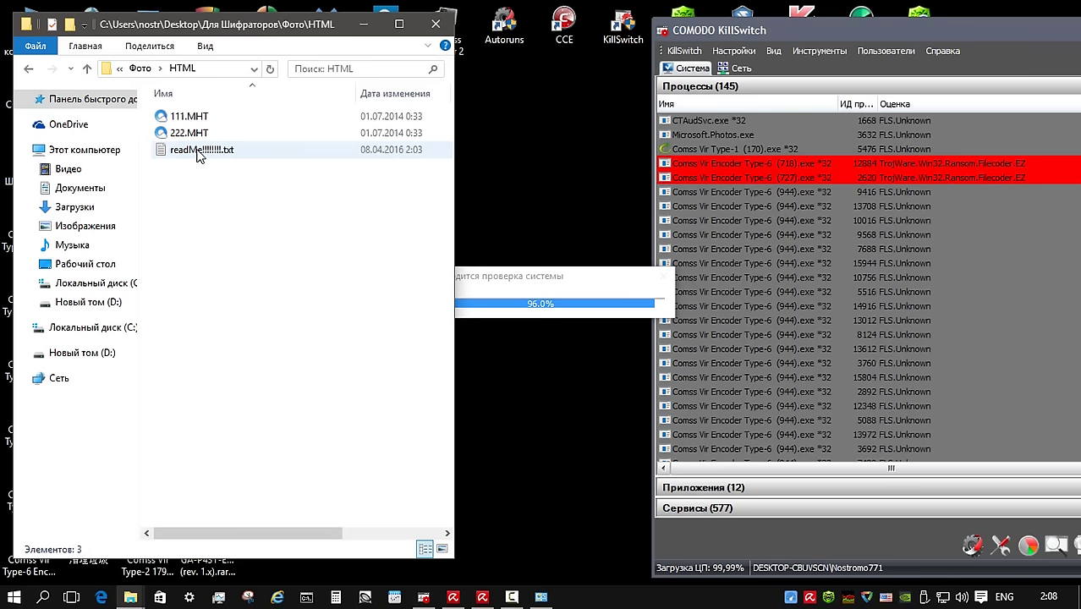
{"action": "double_click", "coordinate": [169, 119]}
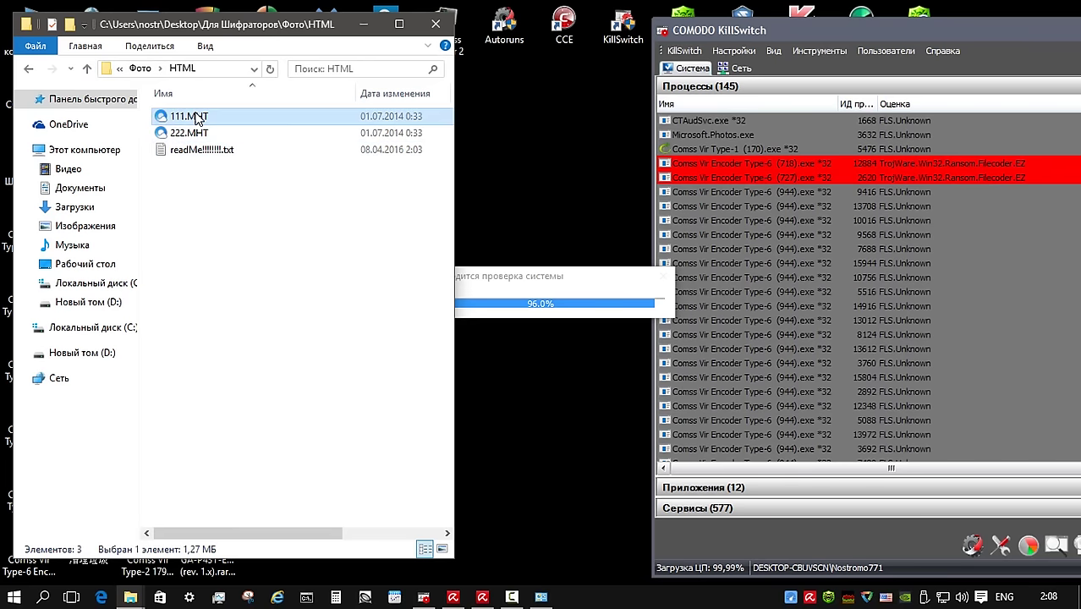
{"action": "left_click", "coordinate": [495, 508]}
{"action": "left_click", "coordinate": [575, 531]}
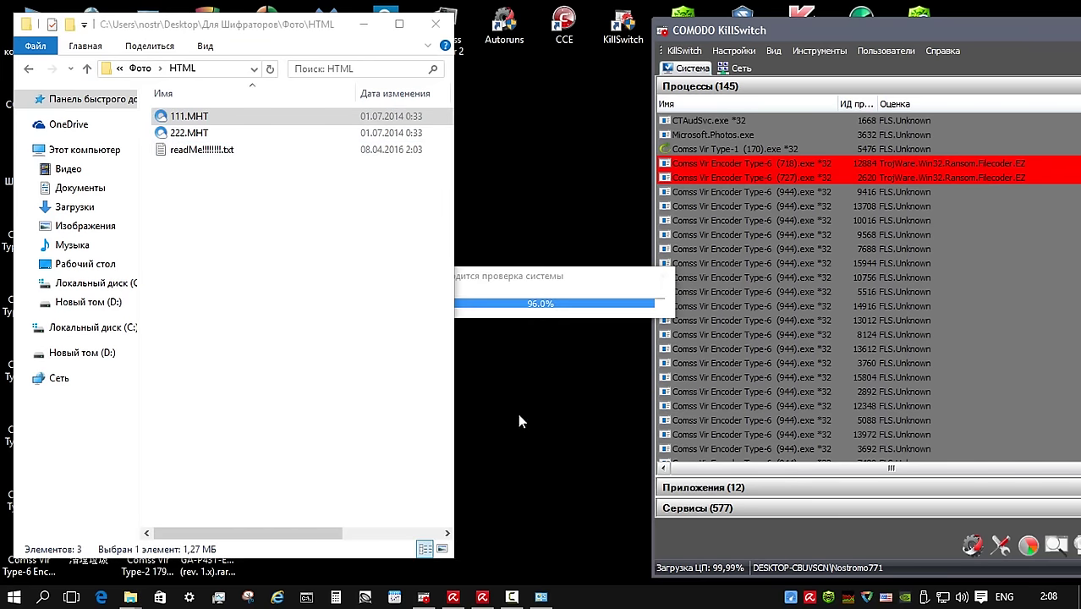
Examine the files in the PNG and TIFF subfolders of the Фото folder for encryption
{"action": "left_click", "coordinate": [140, 68]}
{"action": "double_click", "coordinate": [250, 194]}
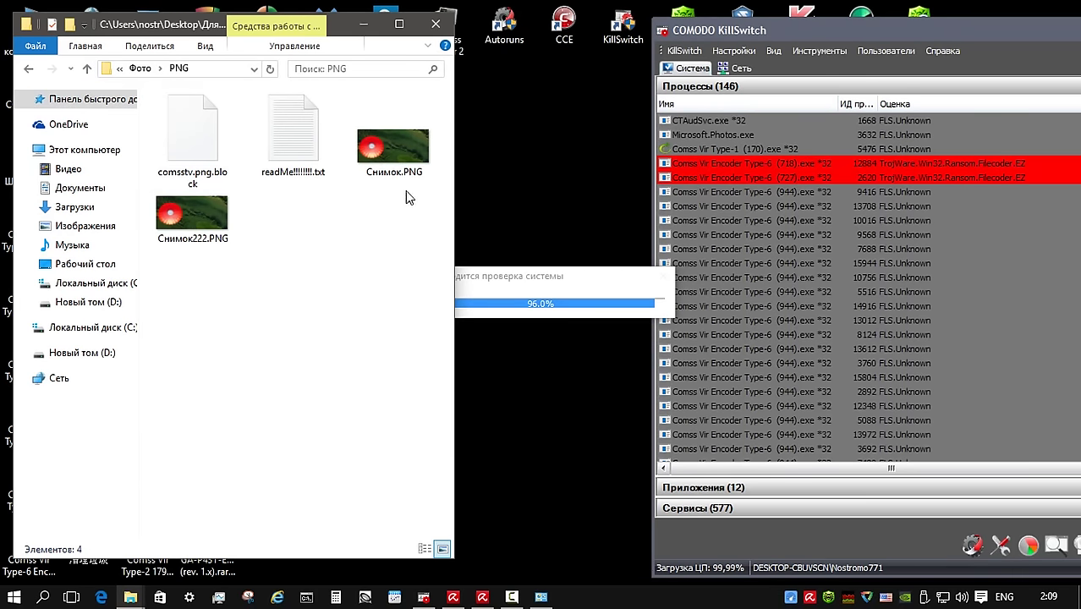
{"action": "key", "text": "alt+Up"}
{"action": "left_click", "coordinate": [215, 201]}
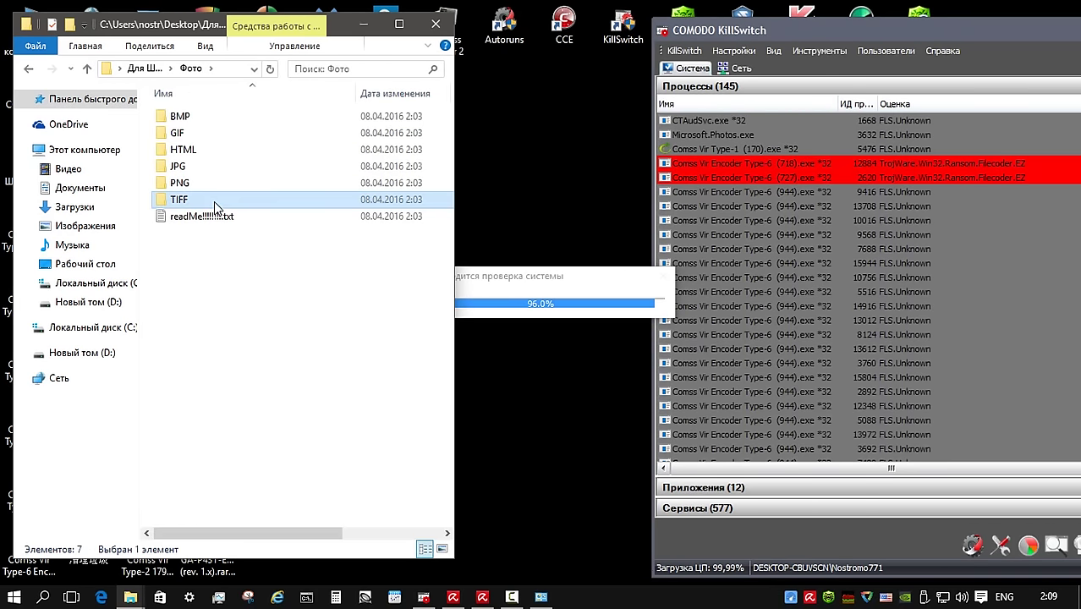
{"action": "double_click", "coordinate": [214, 201]}
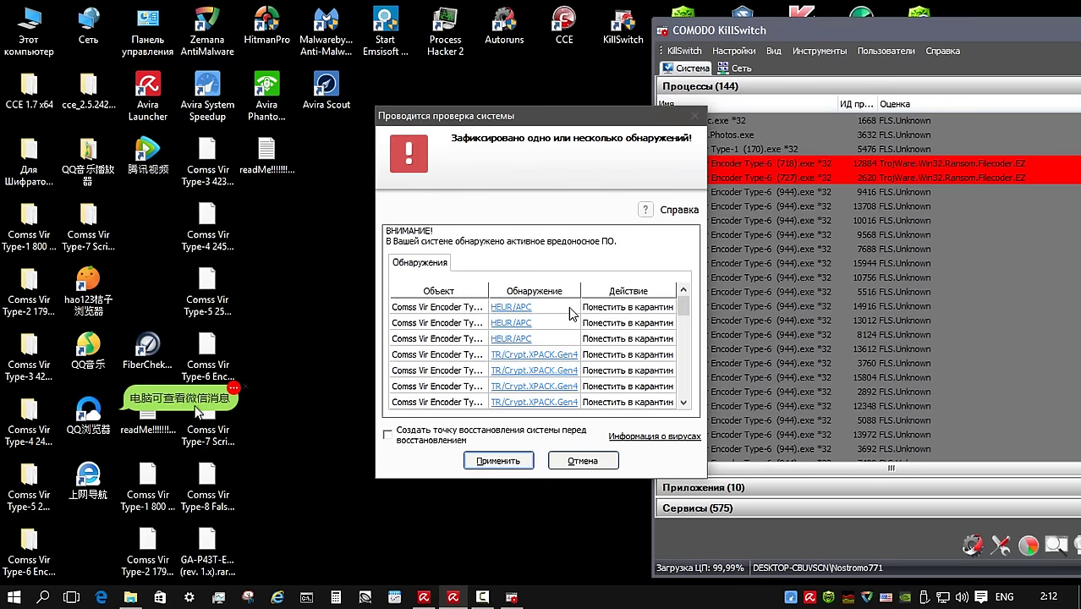
Apply the quarantine action to all detections in the Avira system scan
{"action": "key", "text": "Return"}
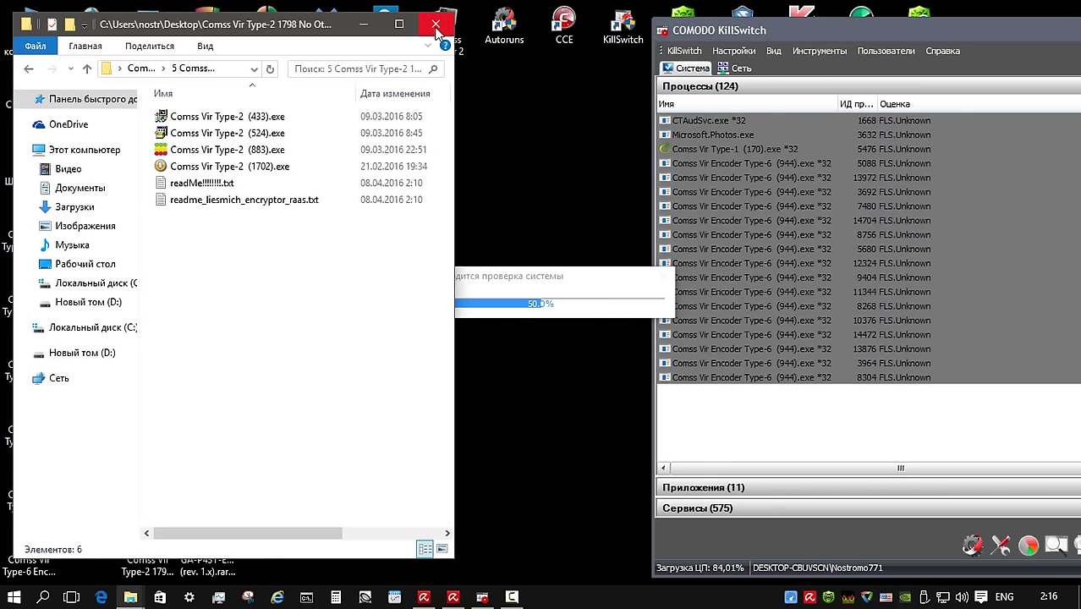
Run Comss Vir Type-2 (883).exe and open the EXE_32 3063 folder of the Type-3 samples
{"action": "left_click", "coordinate": [279, 153]}
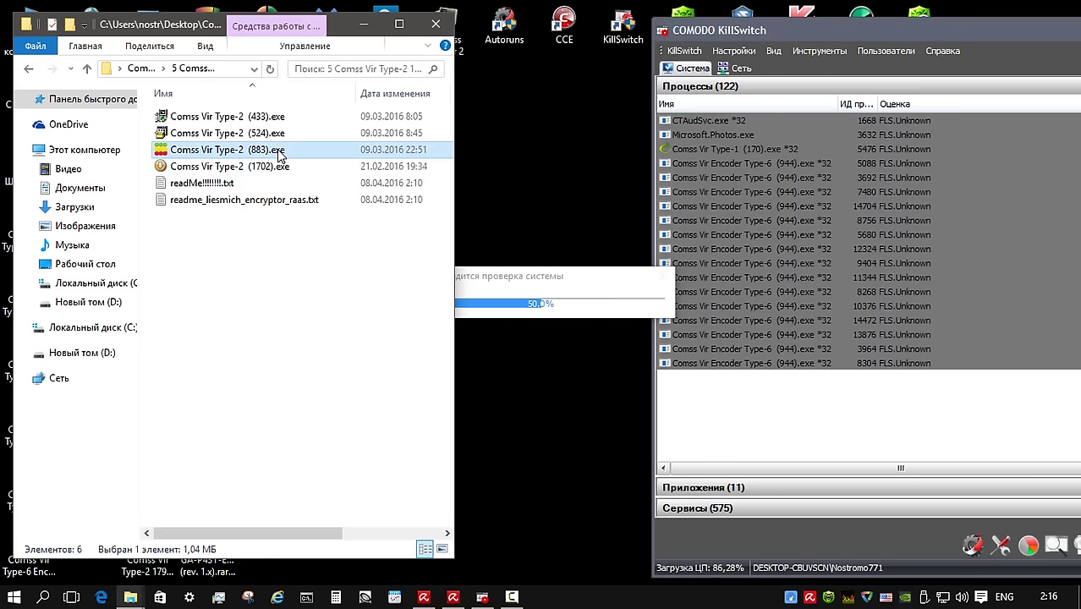
{"action": "double_click", "coordinate": [279, 153]}
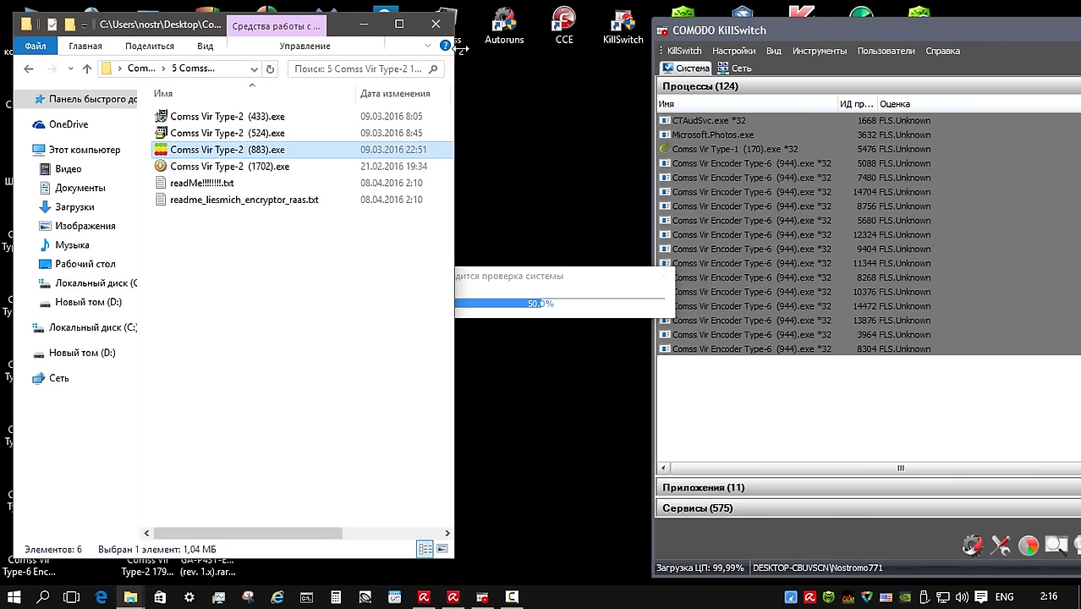
{"action": "left_click", "coordinate": [86, 69]}
{"action": "double_click", "coordinate": [236, 116]}
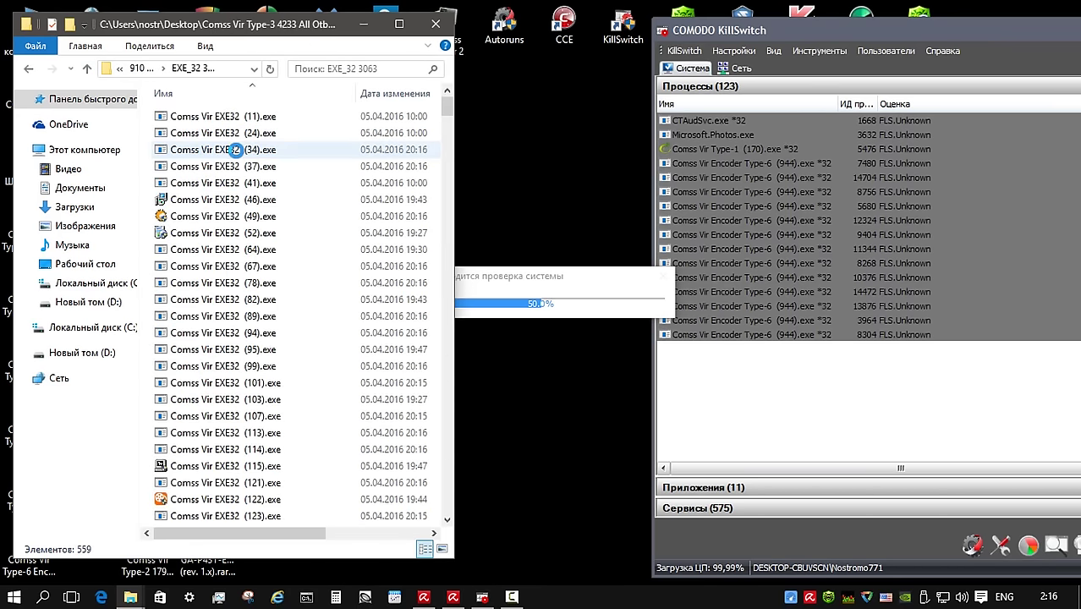
Run Comss Vir EXE32 (612).exe as administrator and reposition the Form1 window it opens
{"action": "left_click", "coordinate": [288, 335]}
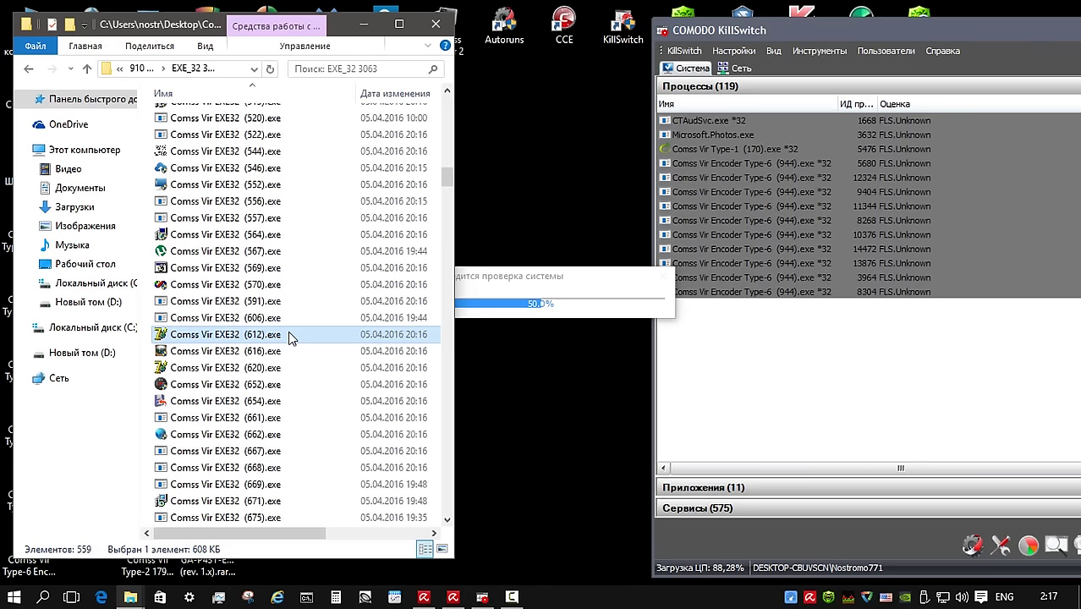
{"action": "right_click", "coordinate": [288, 334]}
{"action": "left_click", "coordinate": [331, 169]}
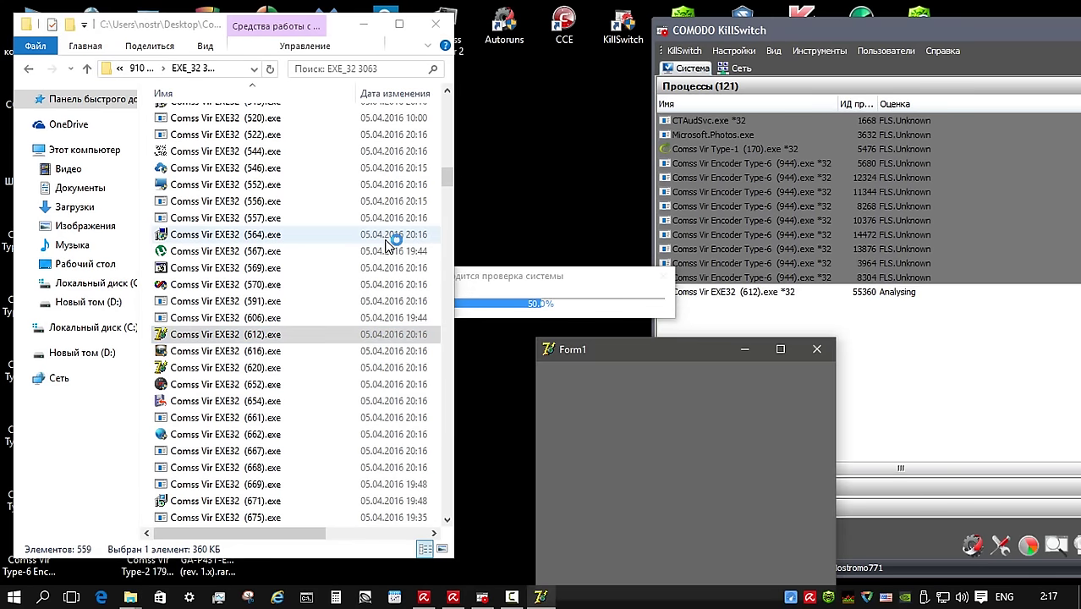
{"action": "left_click_drag", "start_coordinate": [670, 347], "coordinate": [661, 282]}
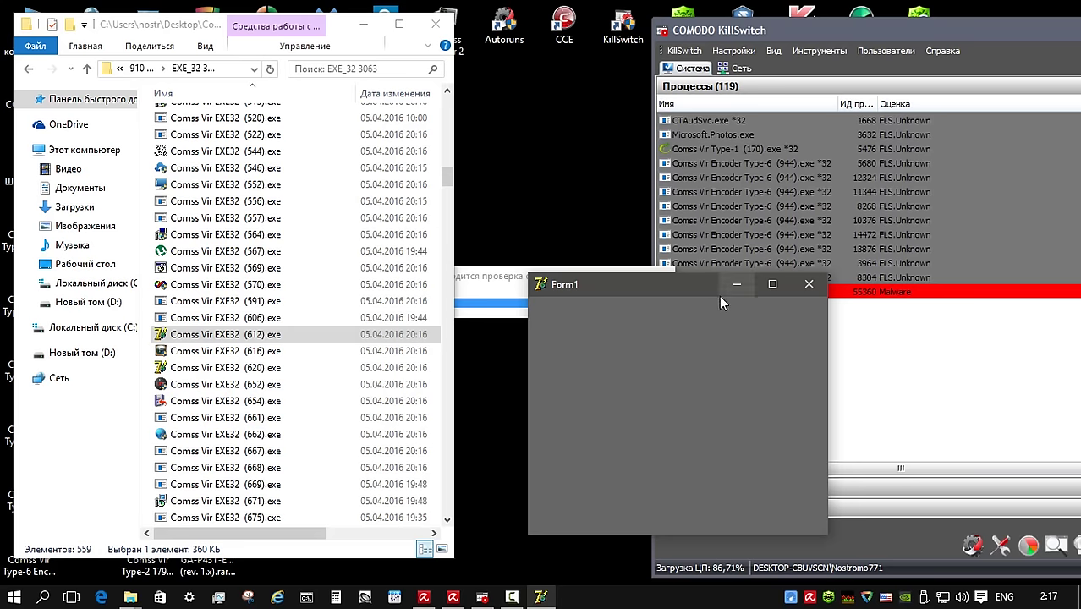
Run Comss Vir EXE32 (662).exe as administrator and mark the program as correctly installed in the compatibility assistant
{"action": "left_click", "coordinate": [274, 434]}
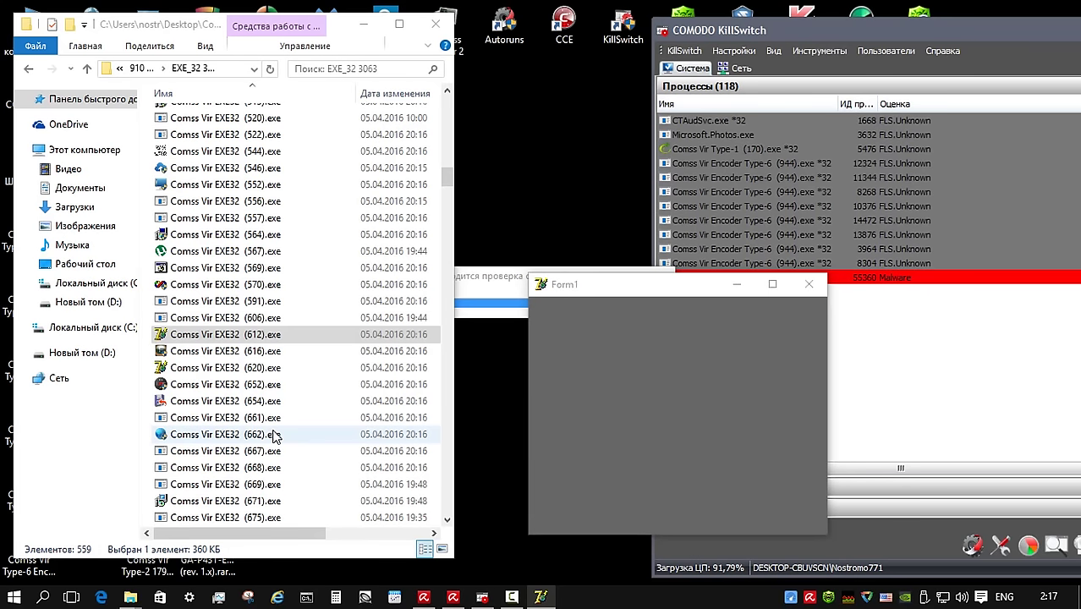
{"action": "right_click", "coordinate": [273, 434]}
{"action": "left_click", "coordinate": [356, 168]}
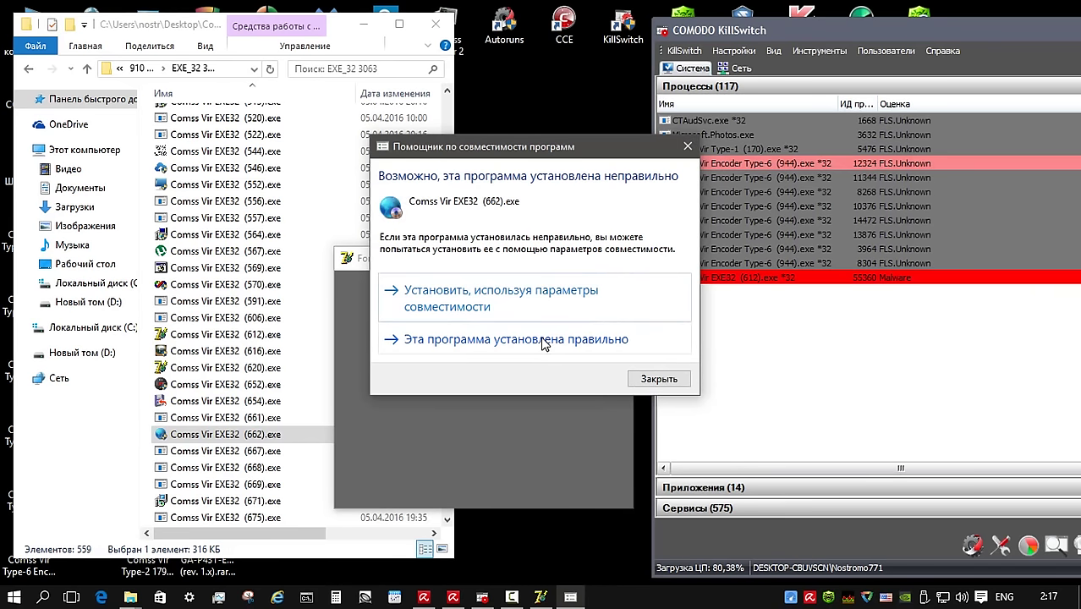
{"action": "left_click", "coordinate": [542, 339]}
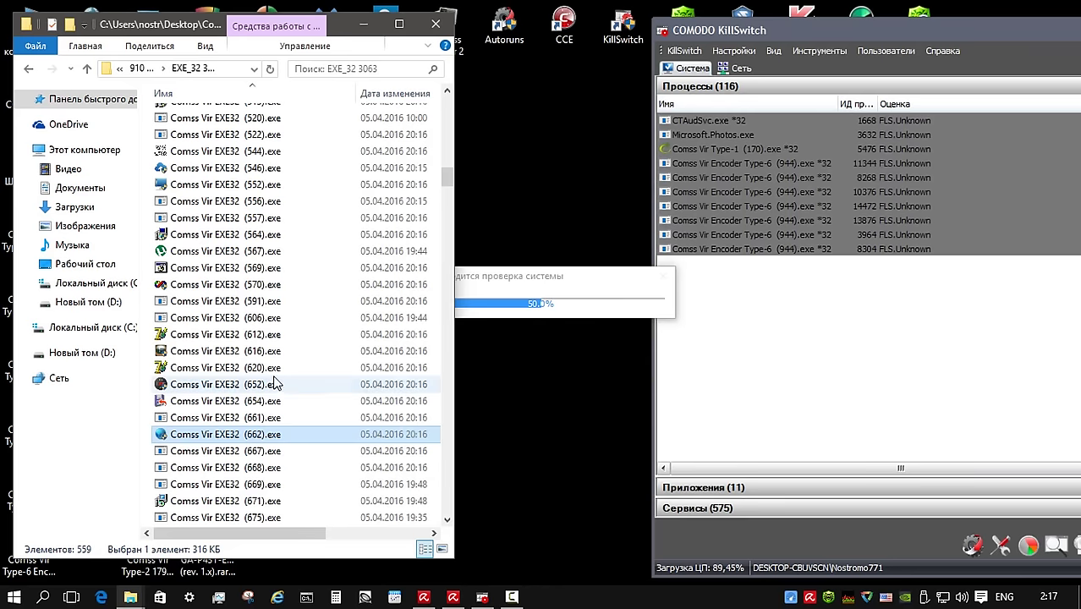
Run the Comss Vir EXE32 (2394).exe sample as administrator
{"action": "scroll", "coordinate": [279, 382], "scroll_direction": "down", "scroll_amount": 20}
{"action": "left_click", "coordinate": [322, 380]}
{"action": "right_click", "coordinate": [323, 385]}
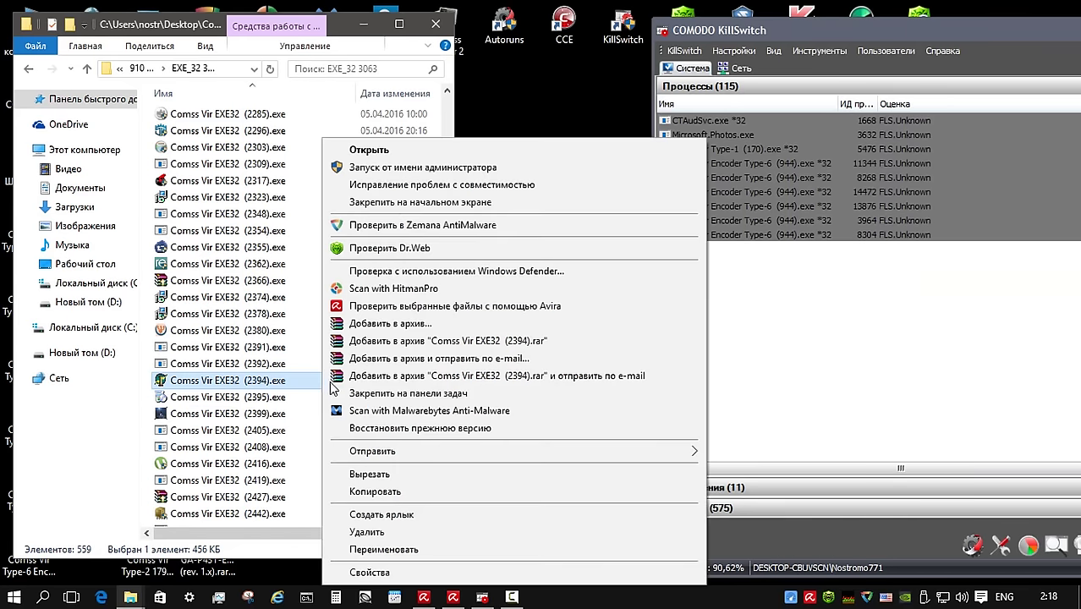
{"action": "left_click", "coordinate": [410, 168]}
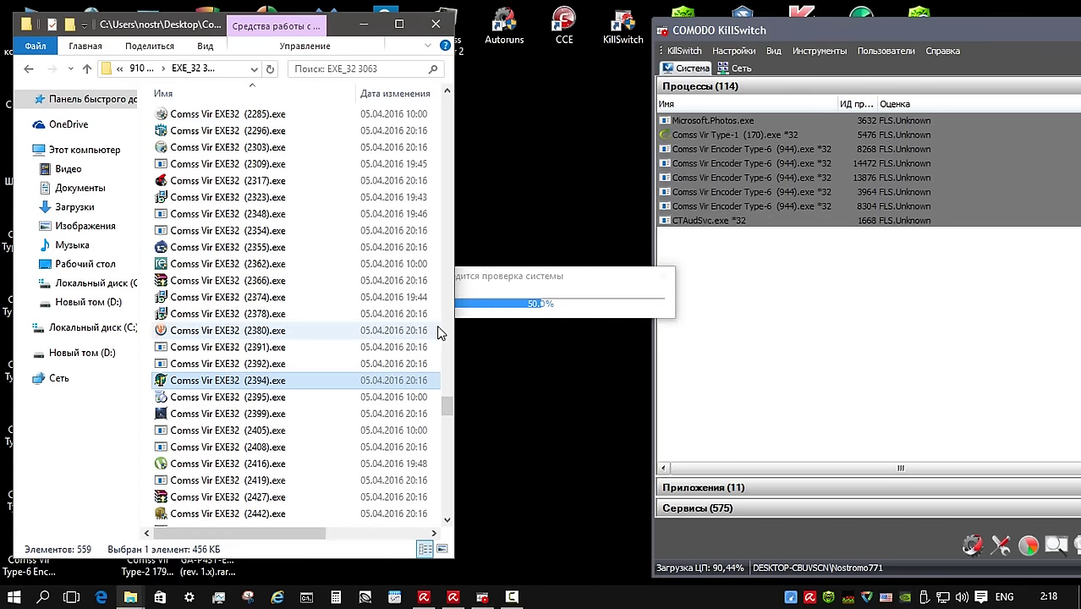
Open the EXE_64 84 folder of the Type-3 samples and bring up the available actions for Comss Vir EXE64 (45).exe
{"action": "scroll", "coordinate": [405, 372], "scroll_direction": "down", "scroll_amount": 4}
{"action": "left_click", "coordinate": [86, 68]}
{"action": "double_click", "coordinate": [254, 165]}
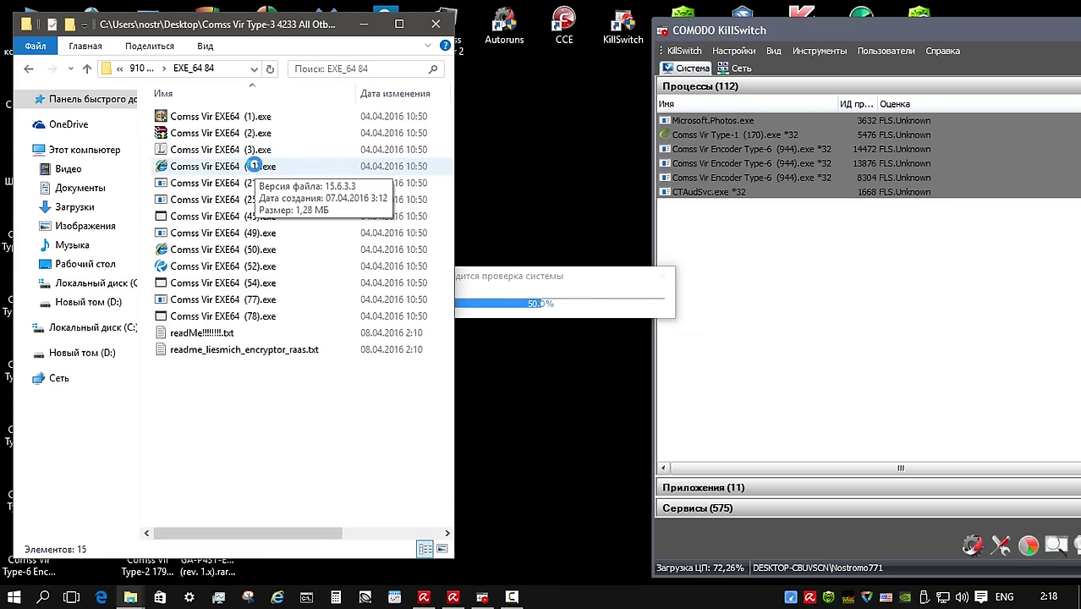
{"action": "left_click", "coordinate": [280, 216]}
{"action": "right_click", "coordinate": [279, 216]}
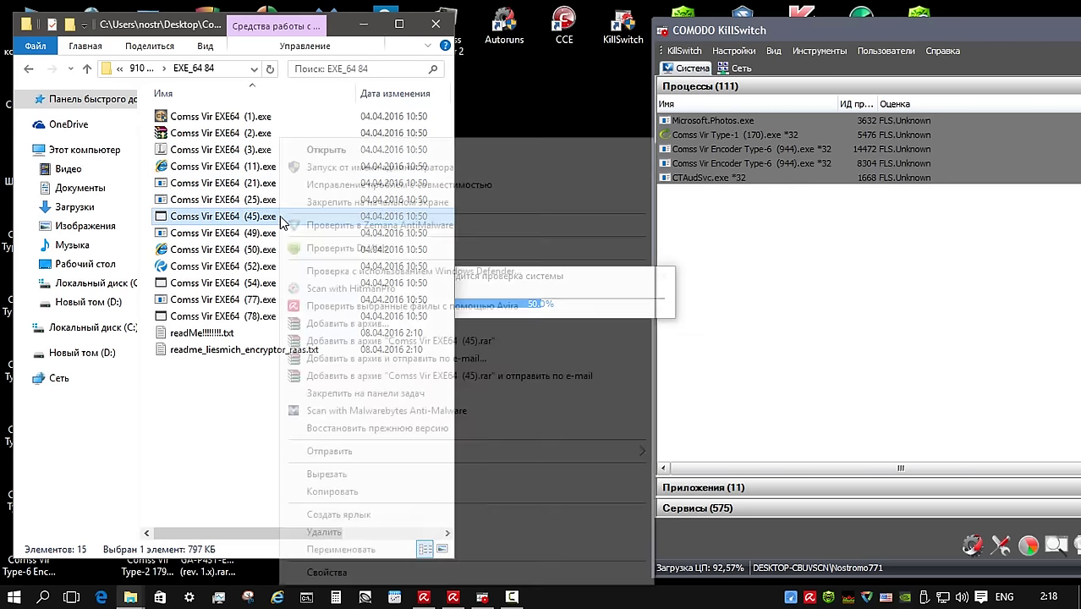